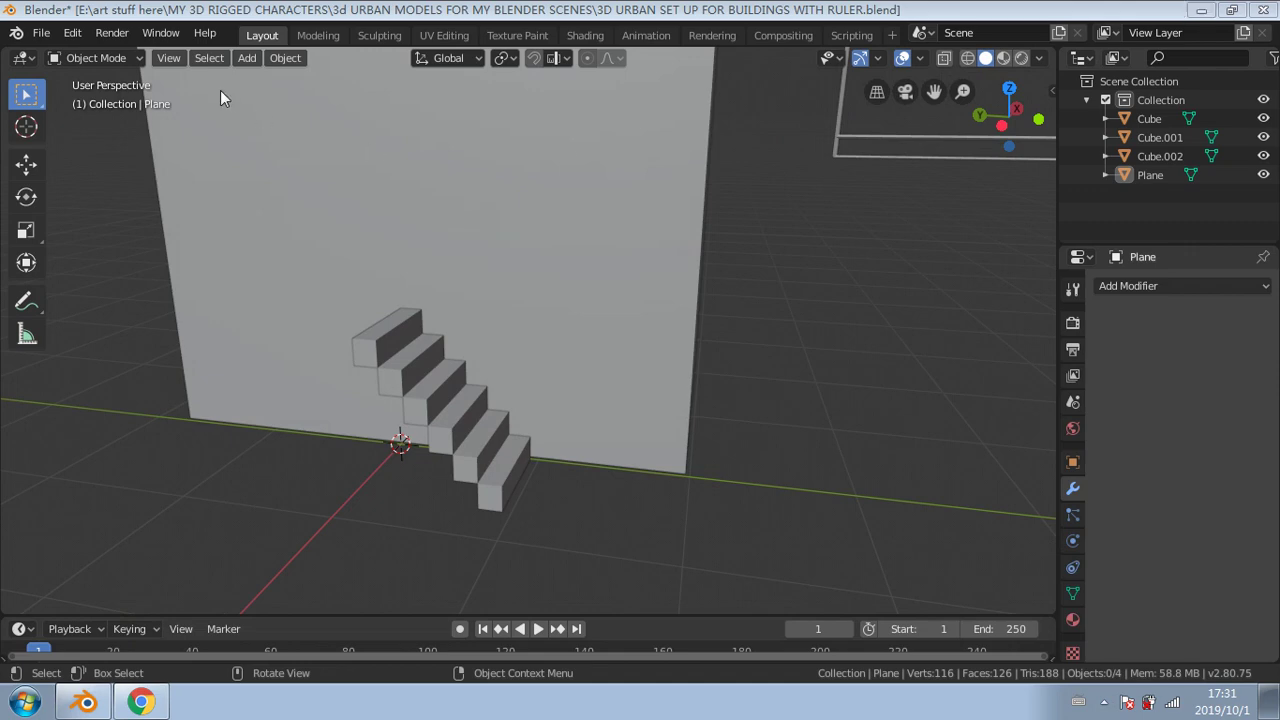
Step: Select the staircase beside the building and examine it from several sides
left_click(443, 429)
middle_click_drag(443, 429, 357, 431)
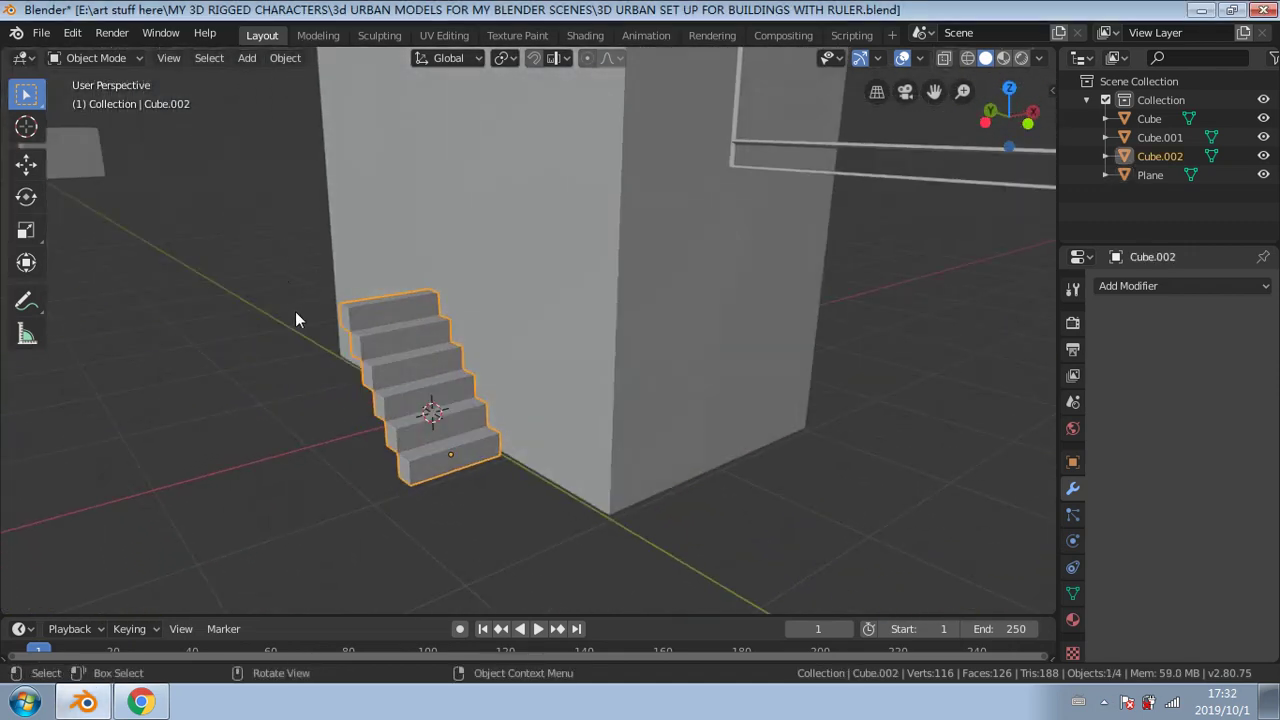
scroll(348, 388, "up", 4)
middle_click_drag(348, 380, 278, 372)
middle_click_drag(428, 268, 477, 277)
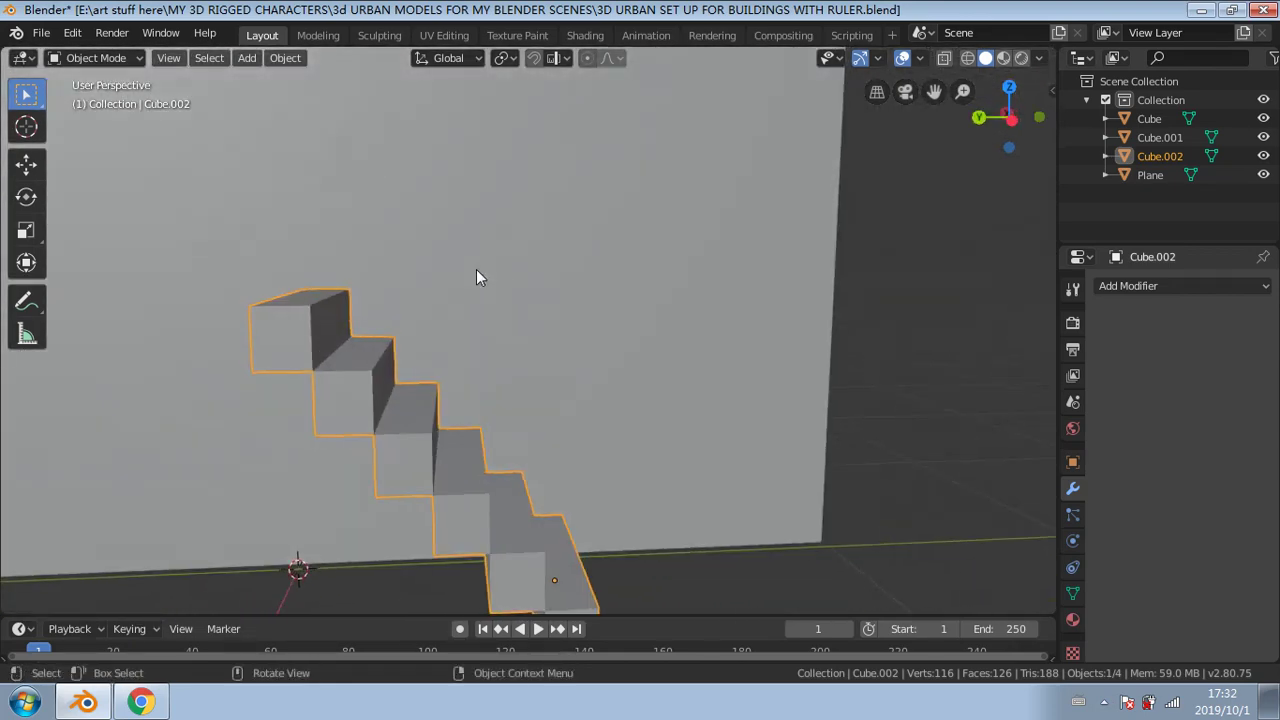
Step: Switch to the desktop and open the folder "building addons (balconies etc)" within the 3d URBAN MODELS props library
left_click(1201, 9)
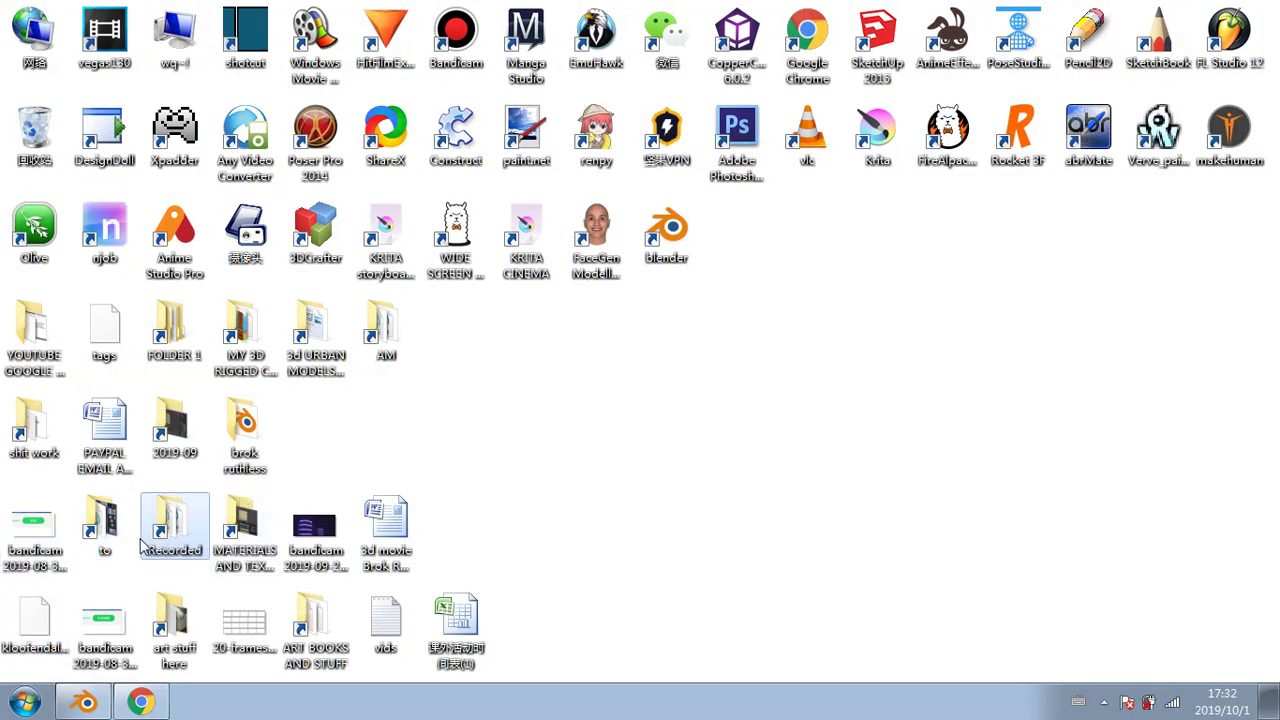
left_click(337, 357)
double_click(337, 357)
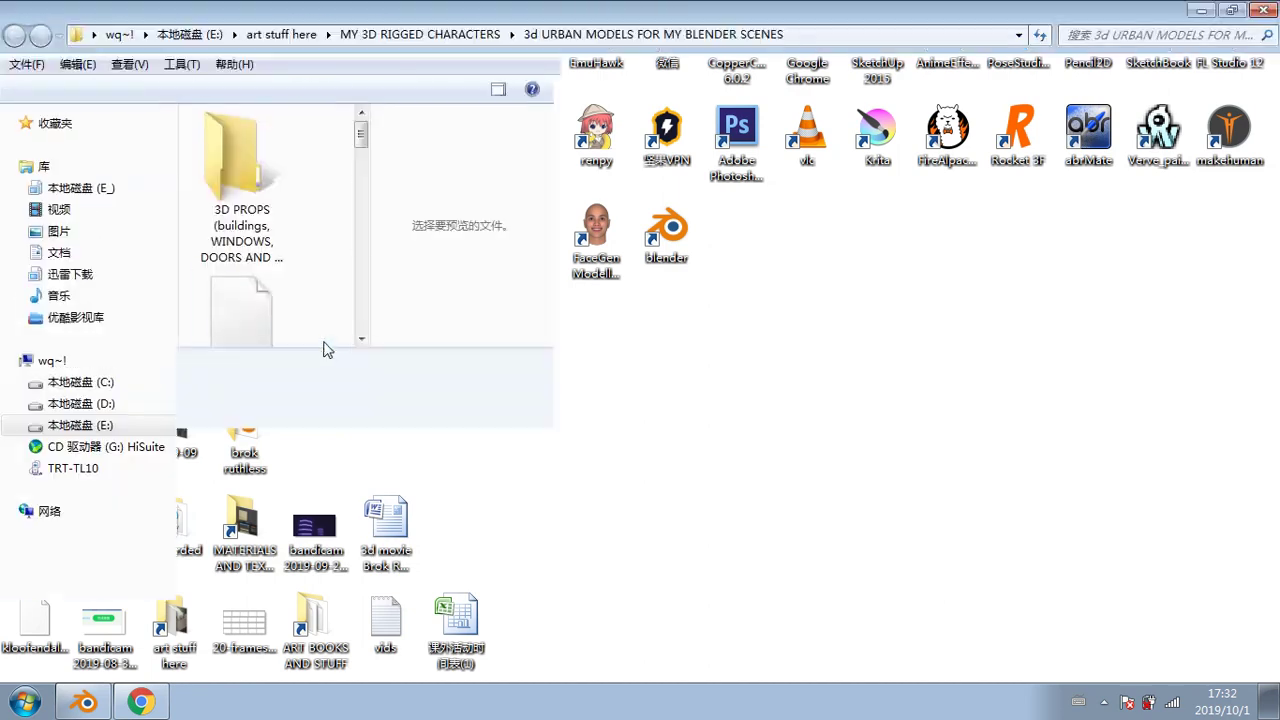
double_click(262, 200)
left_click(265, 207)
double_click(265, 207)
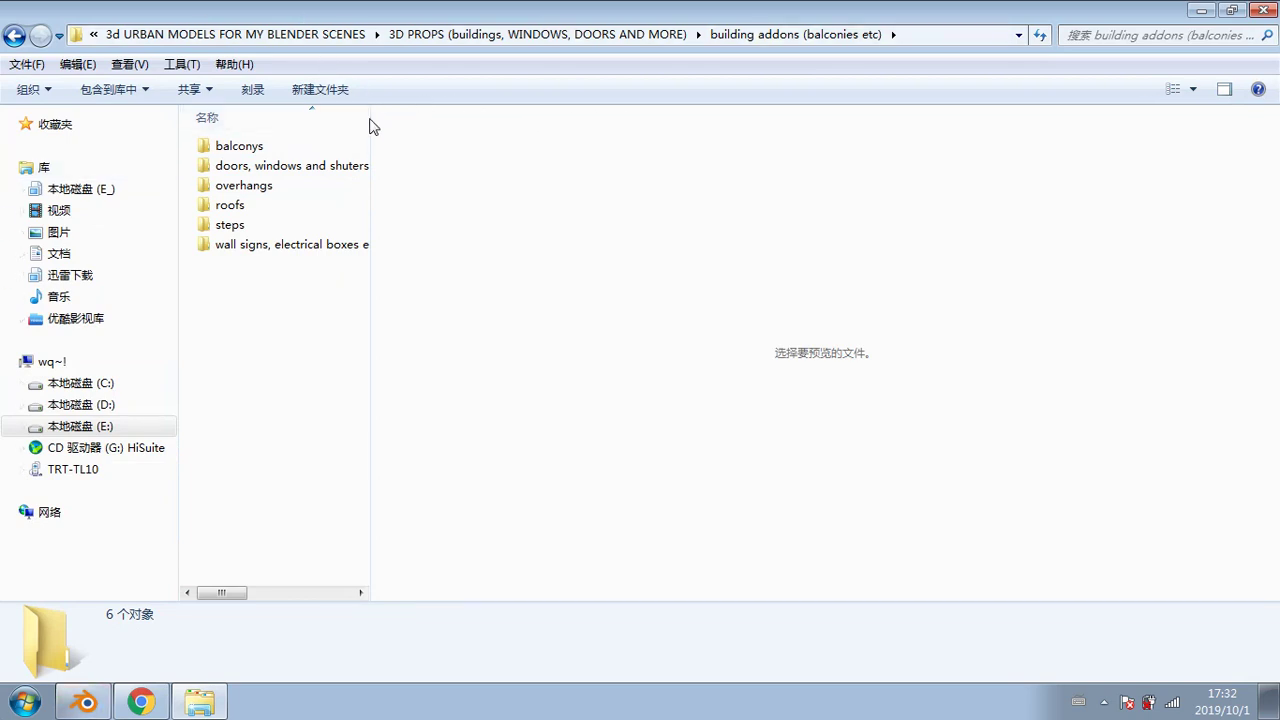
Step: Widen the file list, view the contents of the "steps" folder, and return to Blender
left_click_drag(371, 117, 905, 125)
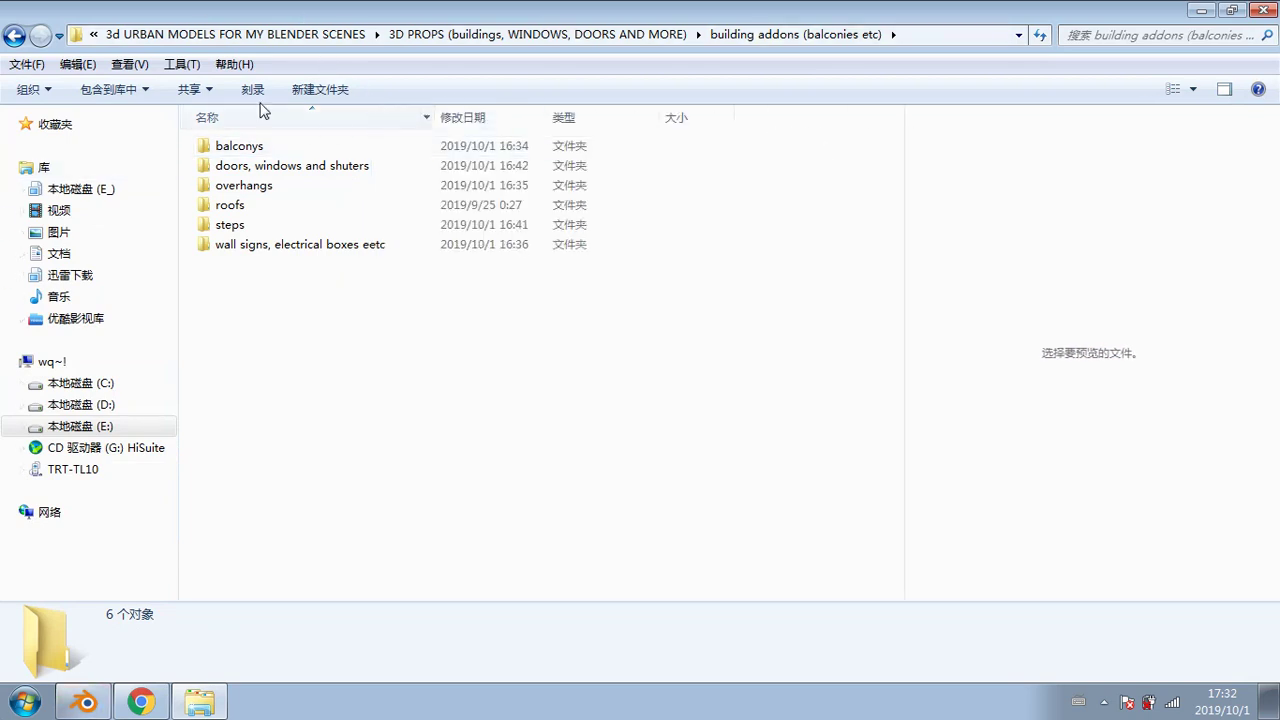
left_click(222, 225)
double_click(222, 225)
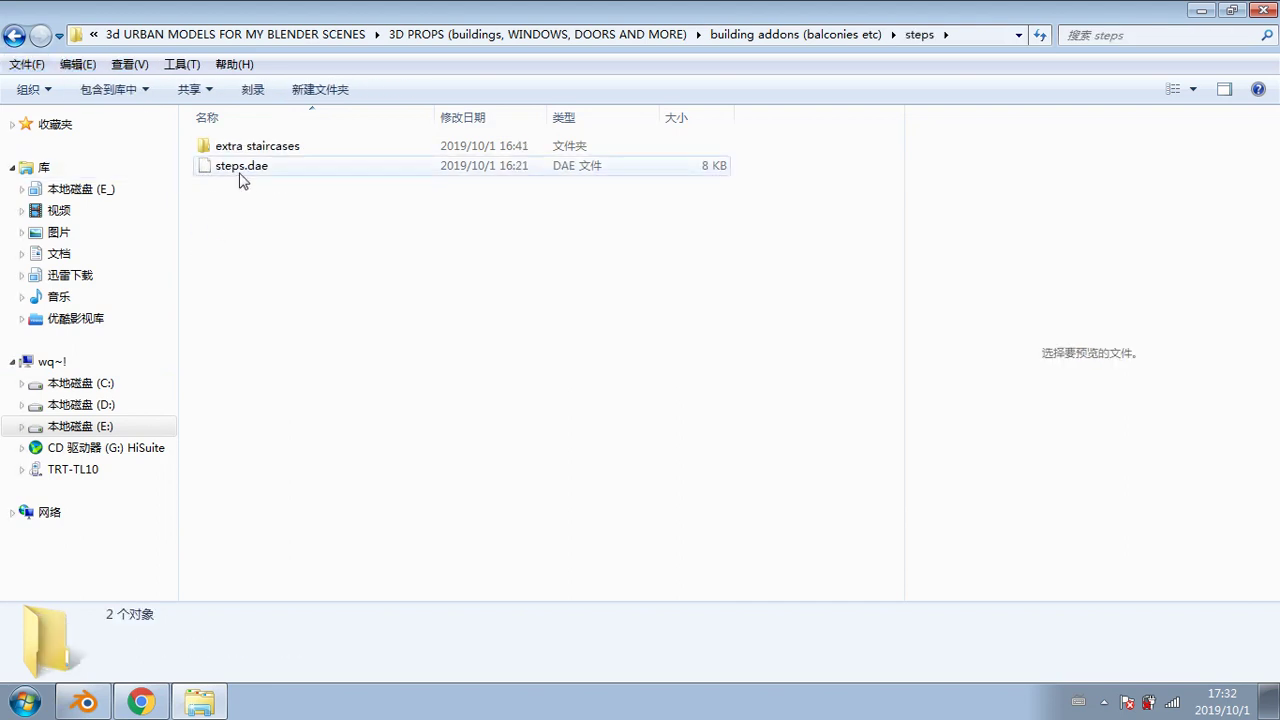
left_click(1201, 10)
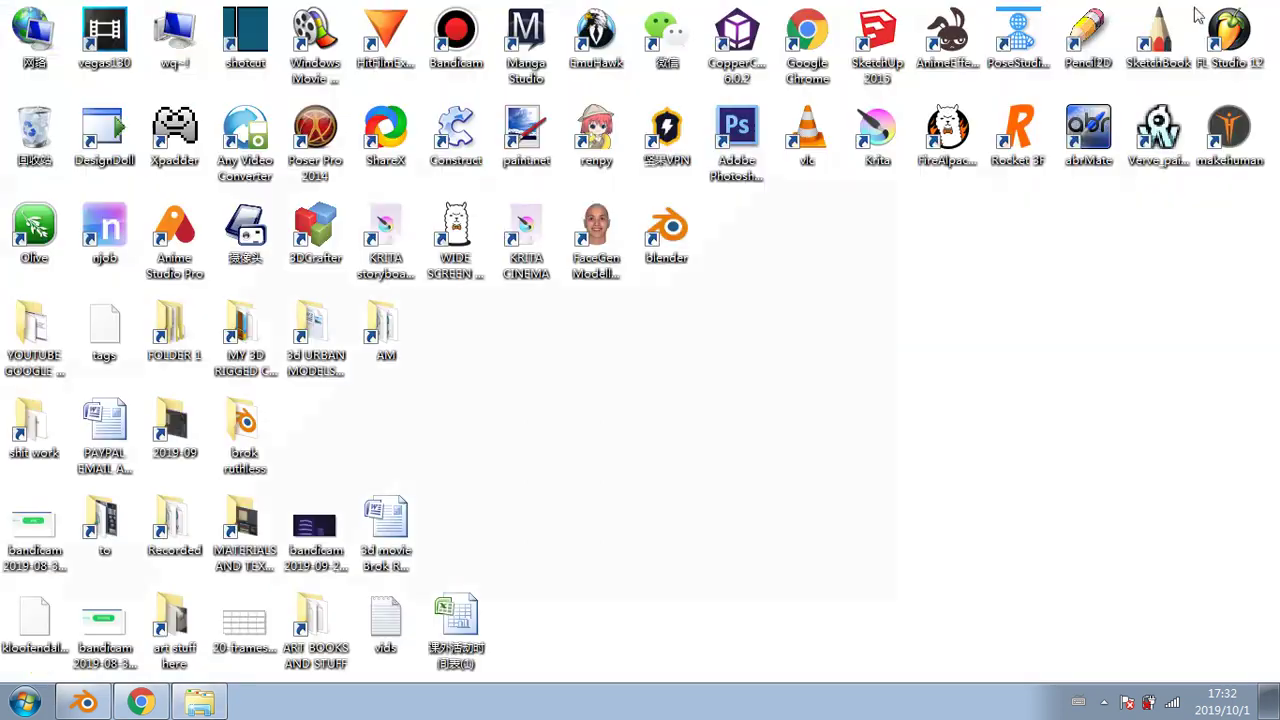
left_click(85, 702)
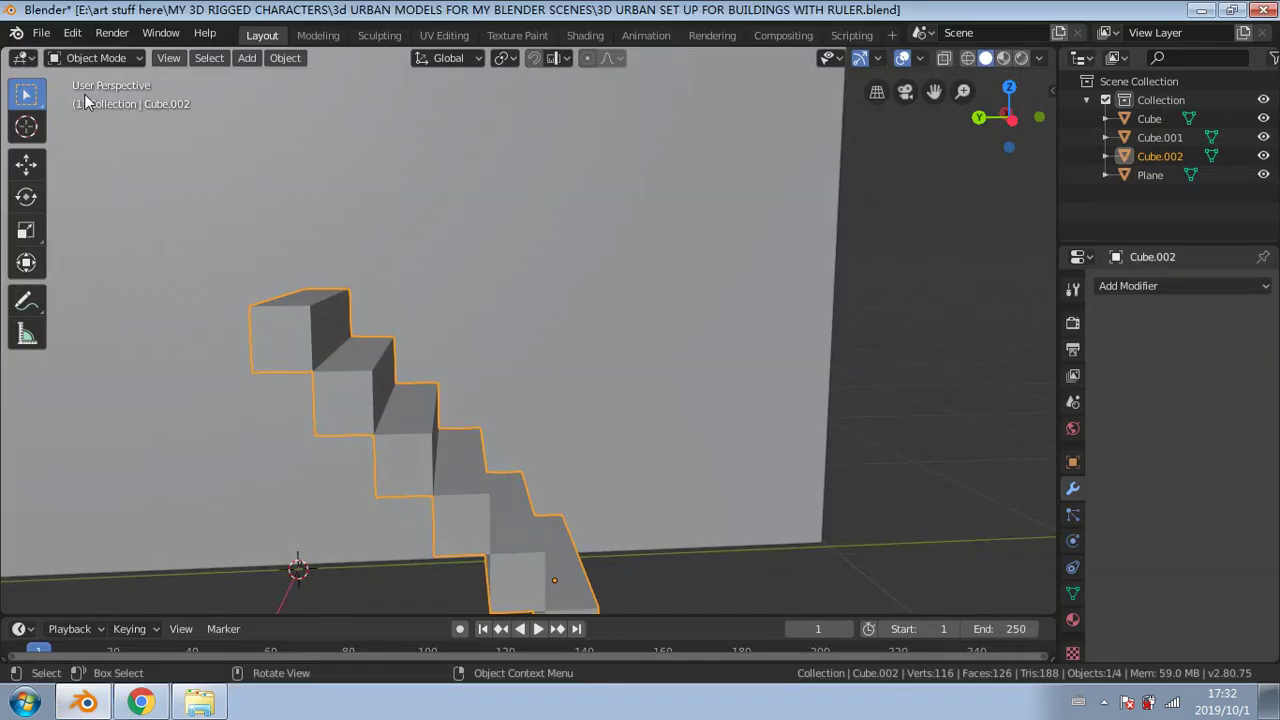
Step: Import the COLLADA file steps.dae from the "steps" folder inside "building addons (balconies etc)"
scroll(941, 227, "down", 5)
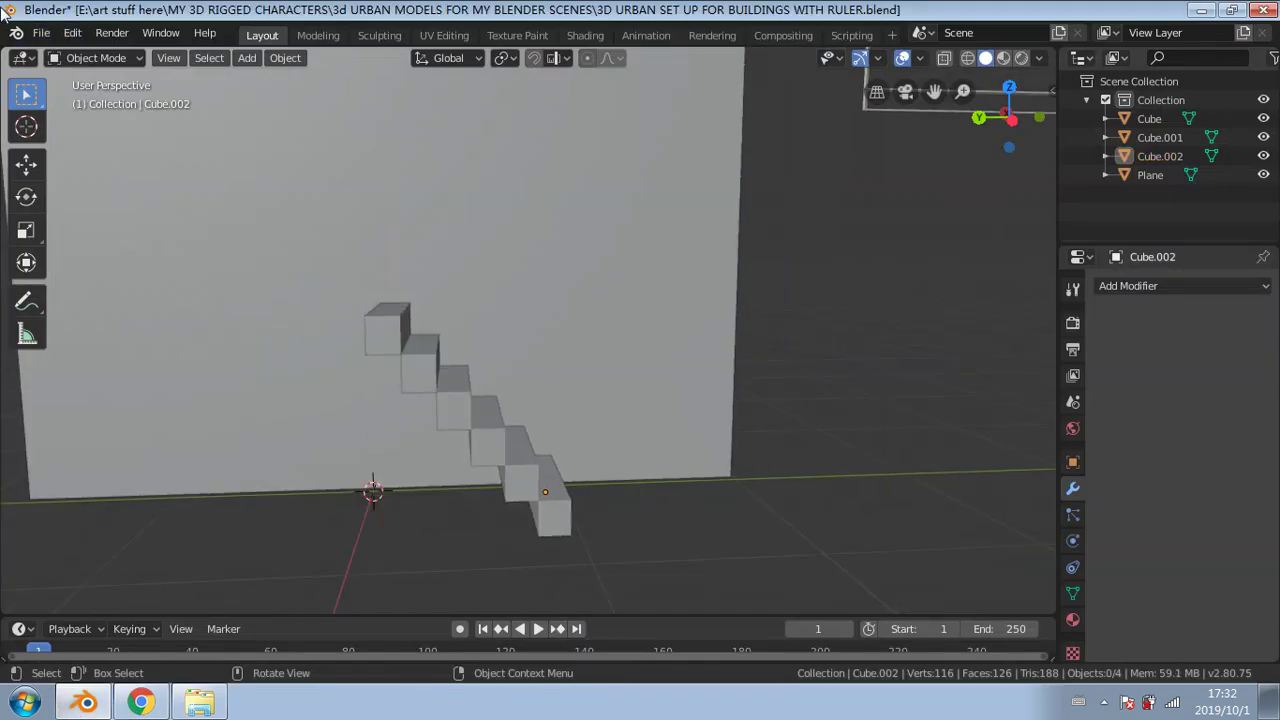
left_click(41, 32)
mouse_move(130, 287)
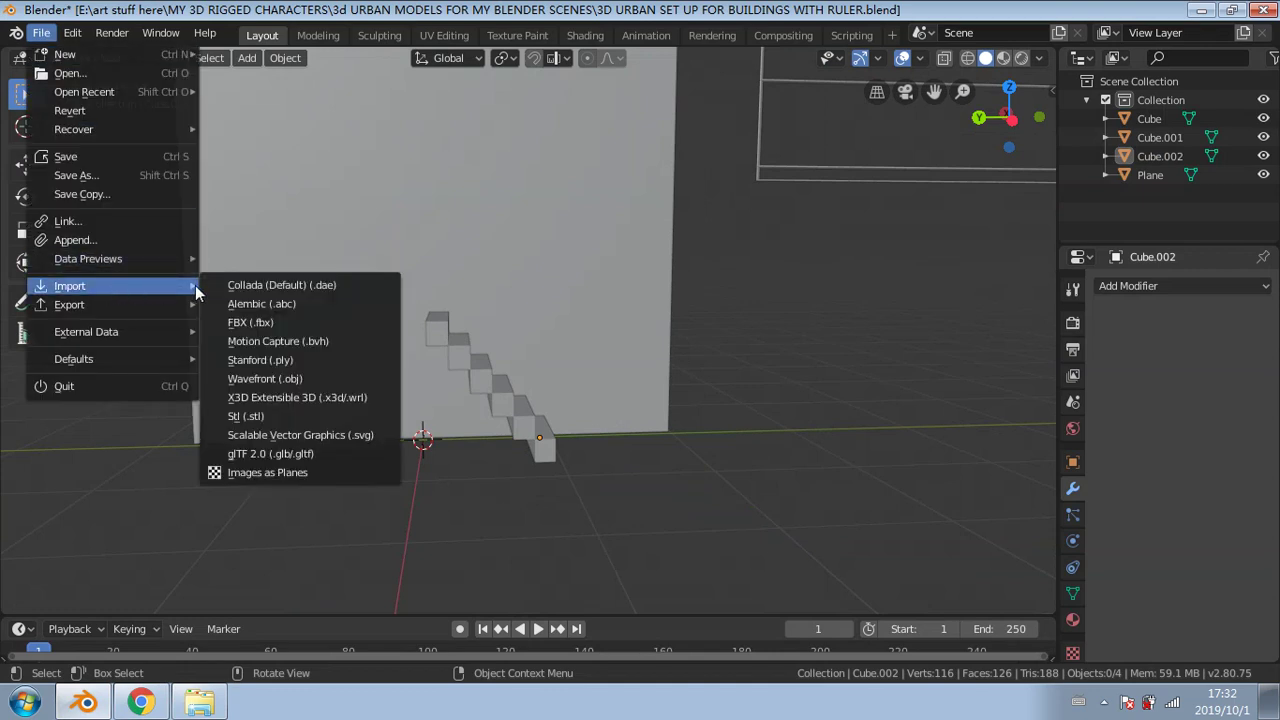
left_click(233, 285)
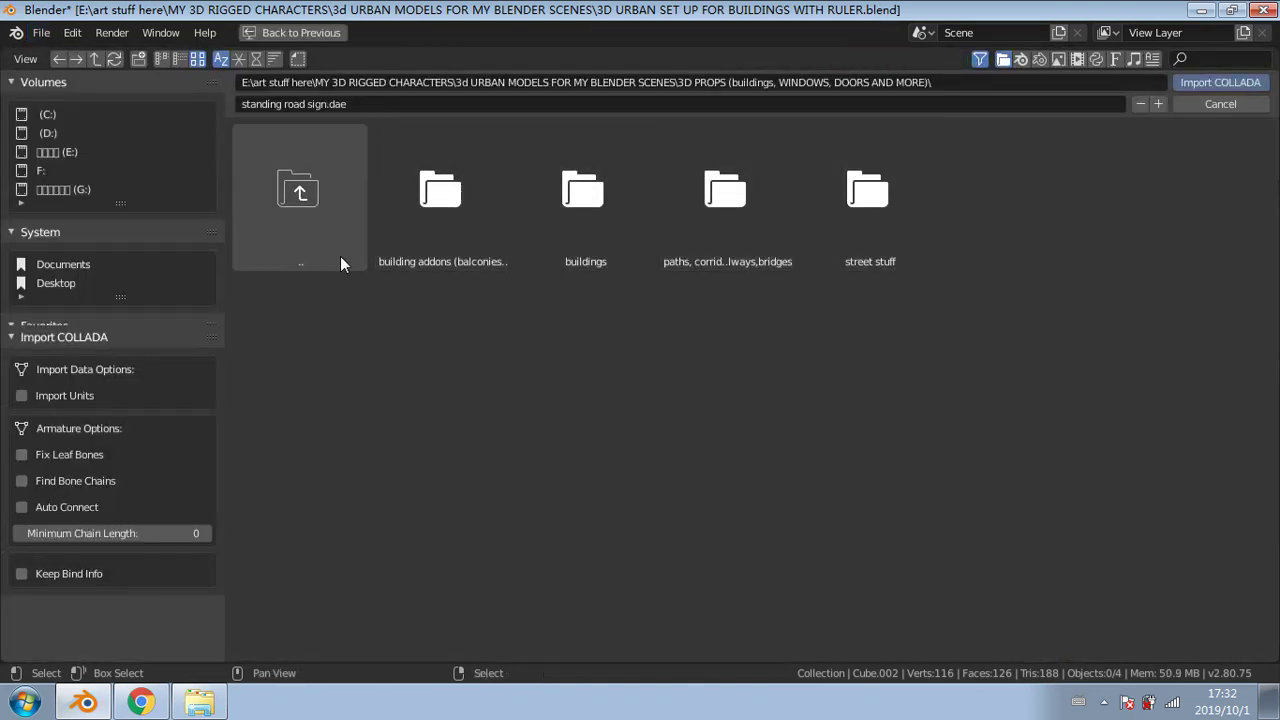
left_click(462, 240)
left_click(1015, 233)
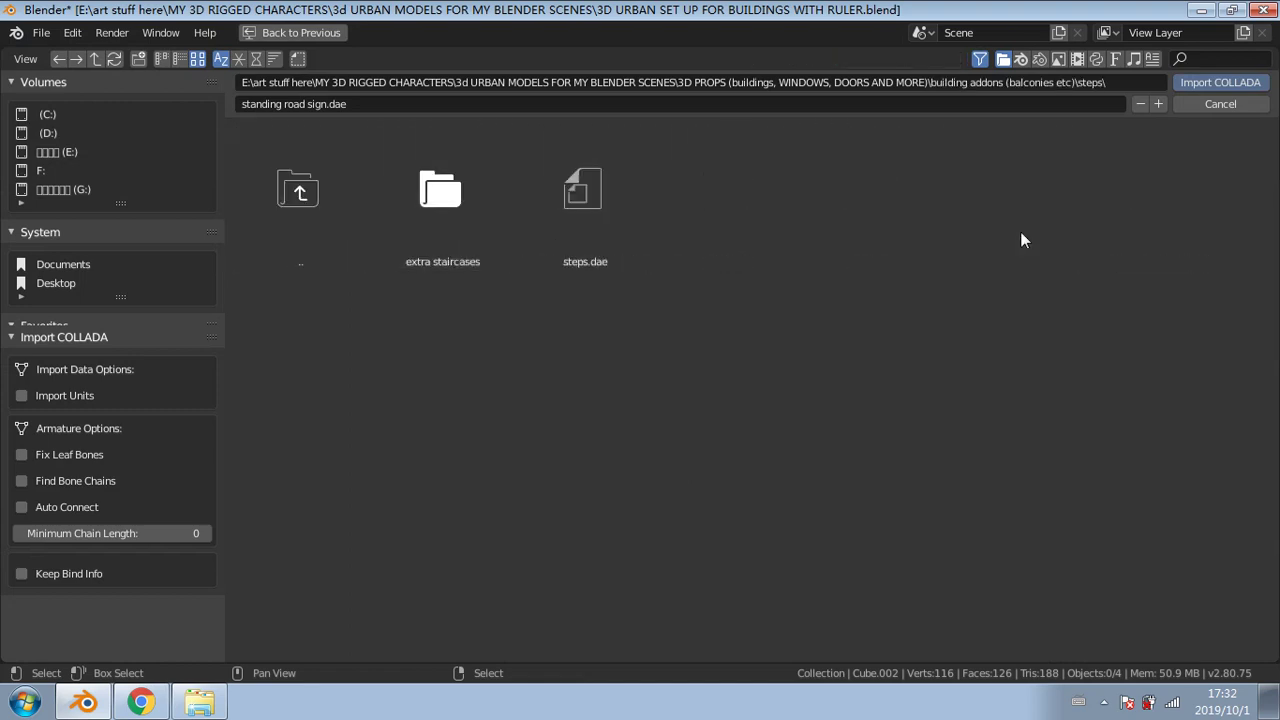
double_click(558, 232)
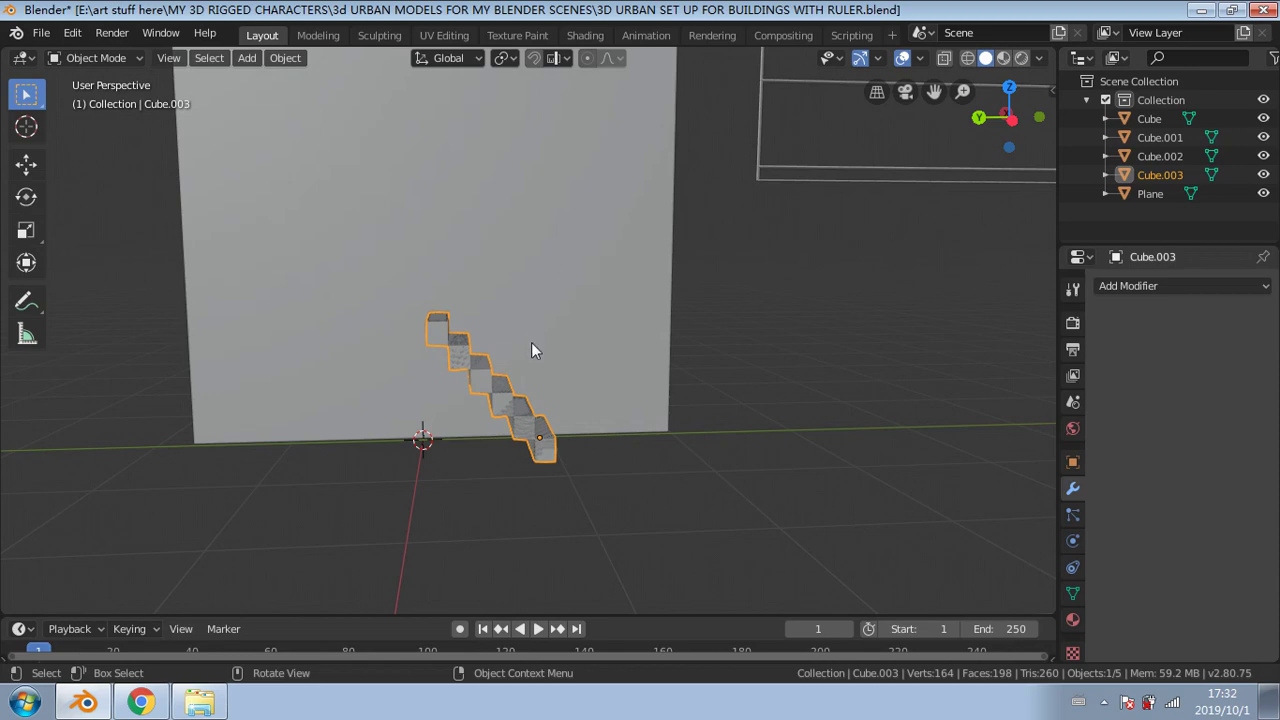
Step: Slide the imported staircase along the Y axis away from the original, and delete it
middle_click_drag(531, 350, 568, 378)
key("shift+space")
key("g")
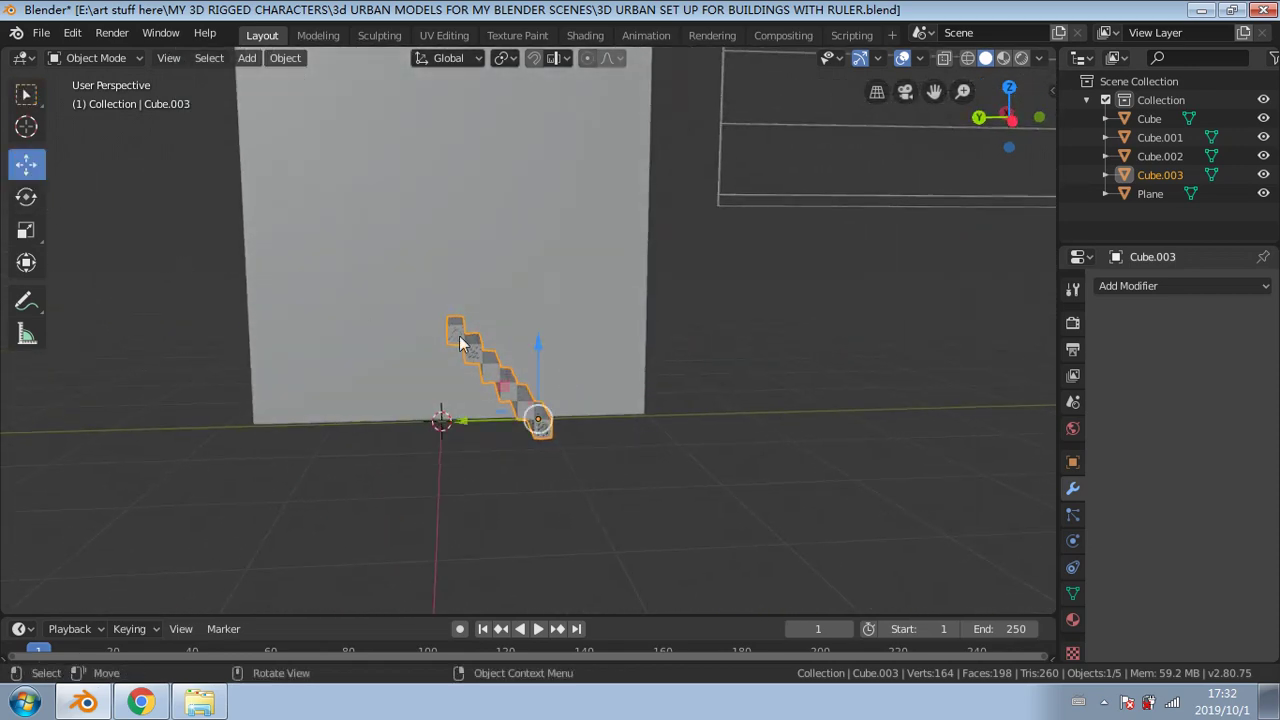
left_click_drag(456, 421, 349, 428)
middle_click_drag(349, 428, 402, 430)
key("Delete")
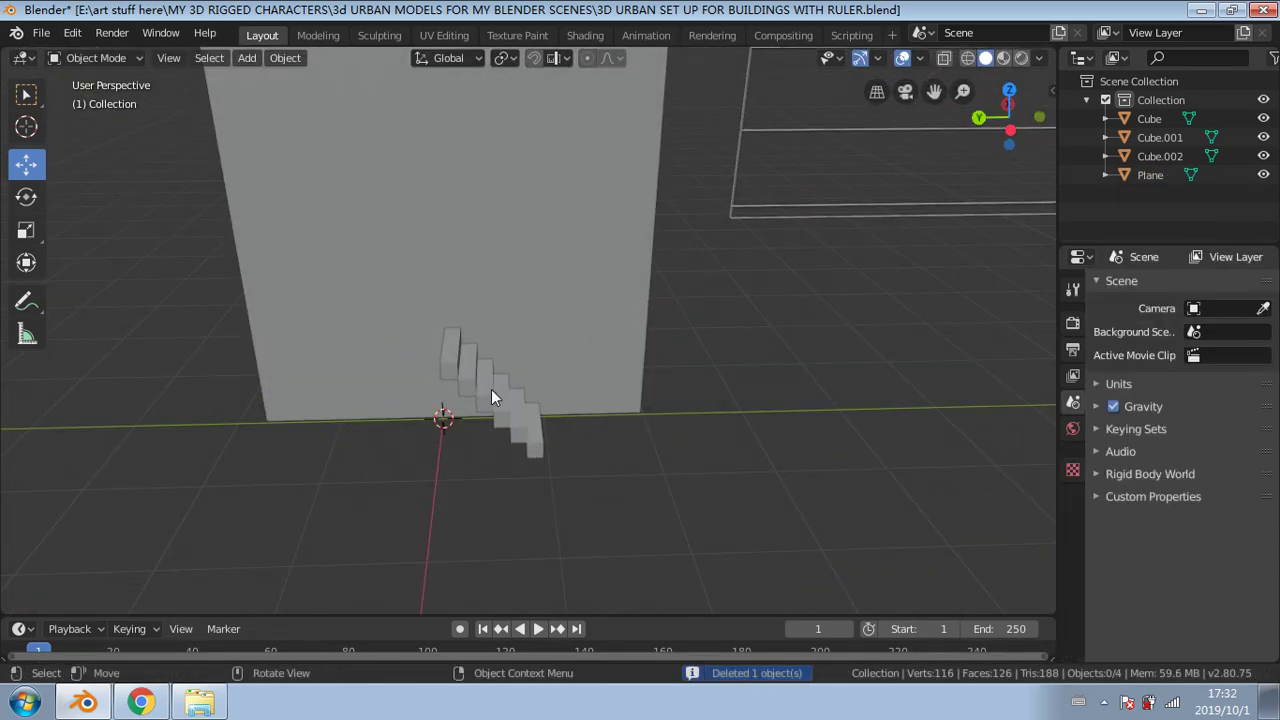
Step: Select the original staircase, display the scene in wireframe, and examine the stairs against the building's floors
left_click(491, 393)
middle_click_drag(535, 413, 673, 217)
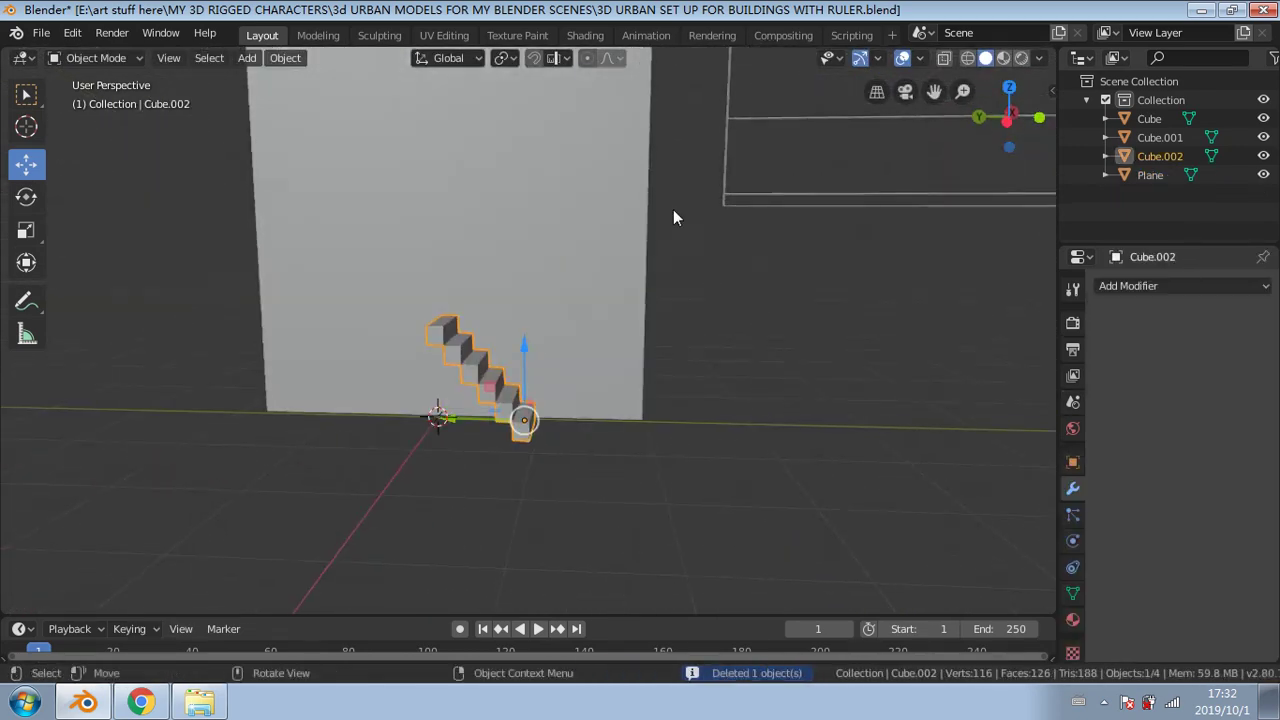
left_click(966, 58)
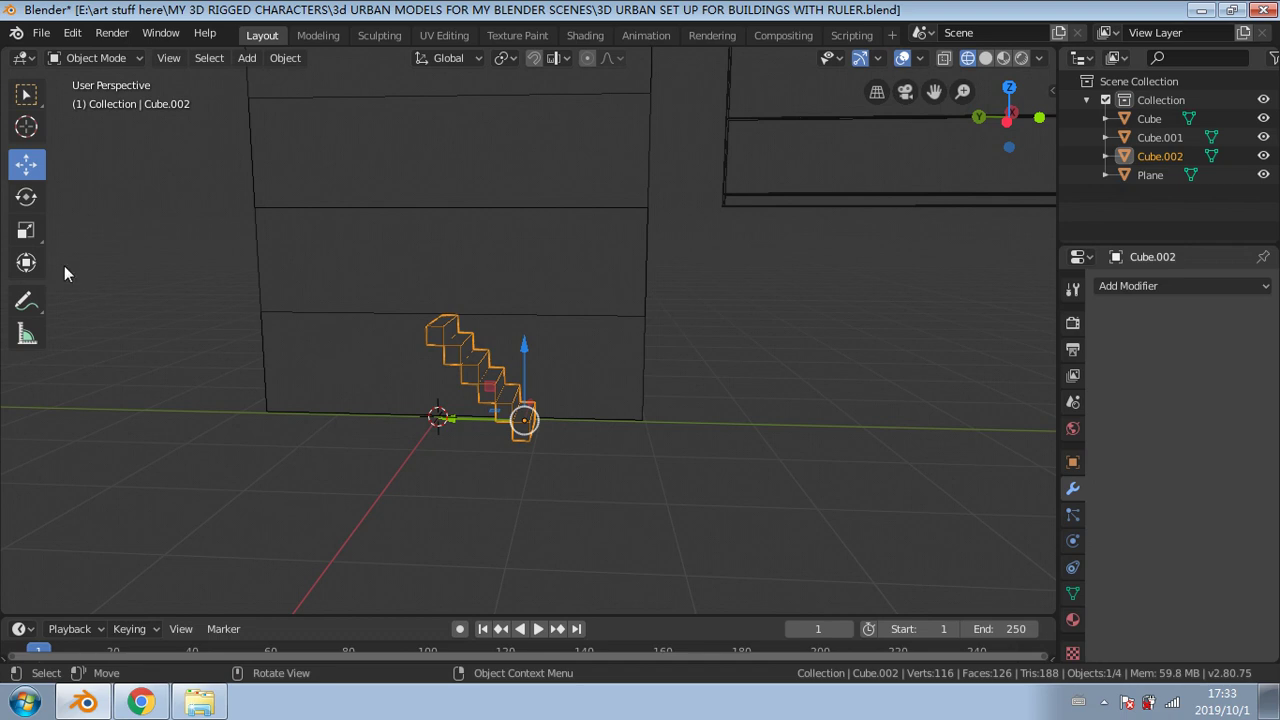
middle_click_drag(380, 257, 483, 320)
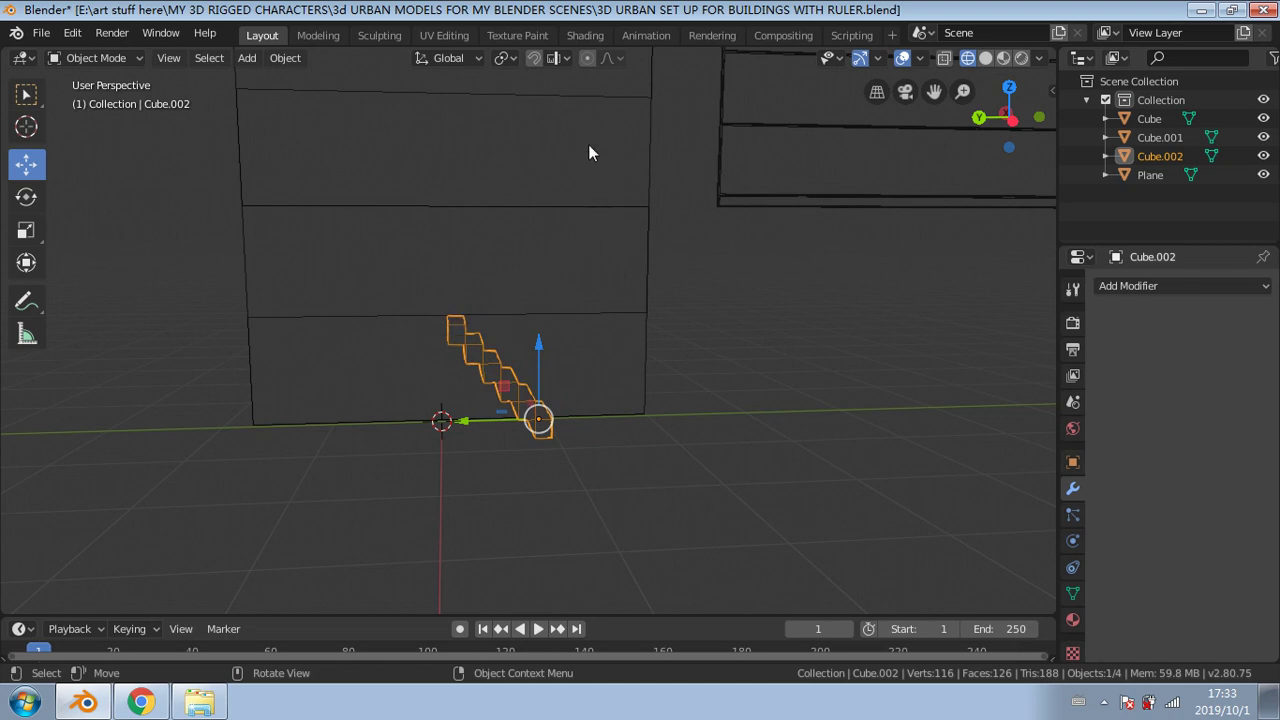
scroll(640, 322, "down", 1)
middle_click_drag(746, 345, 393, 175)
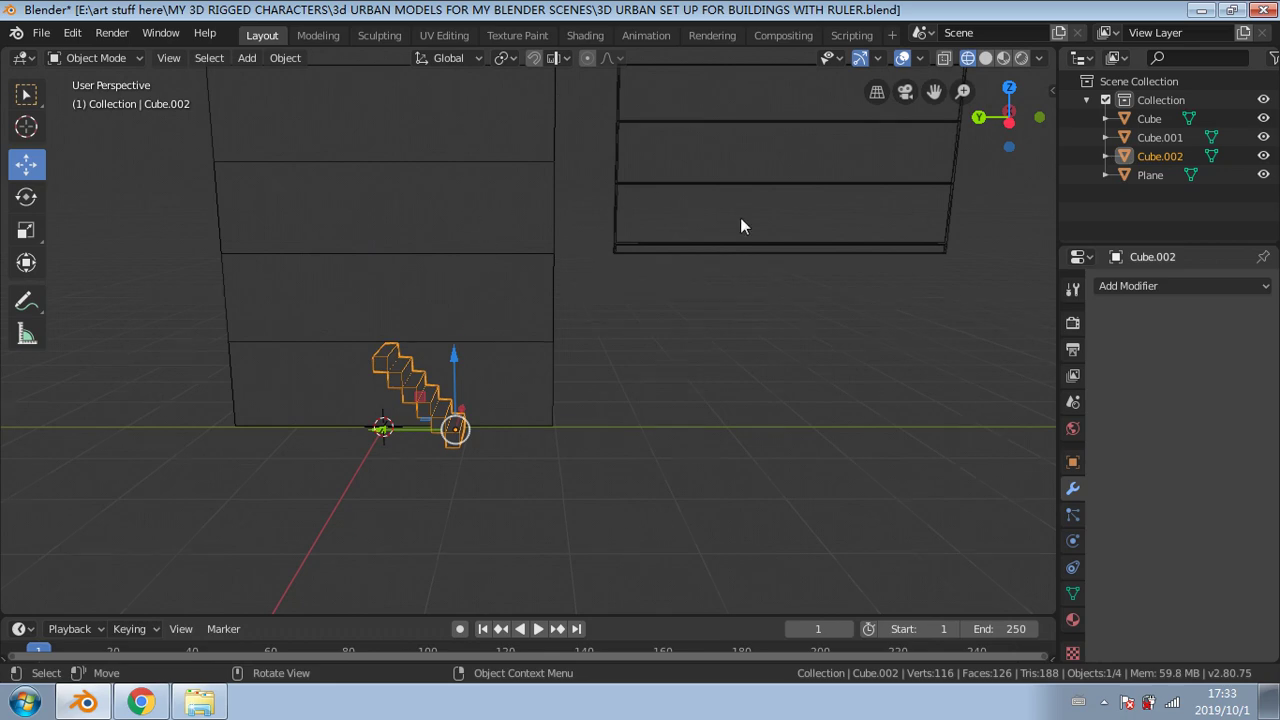
scroll(694, 182, "down", 1)
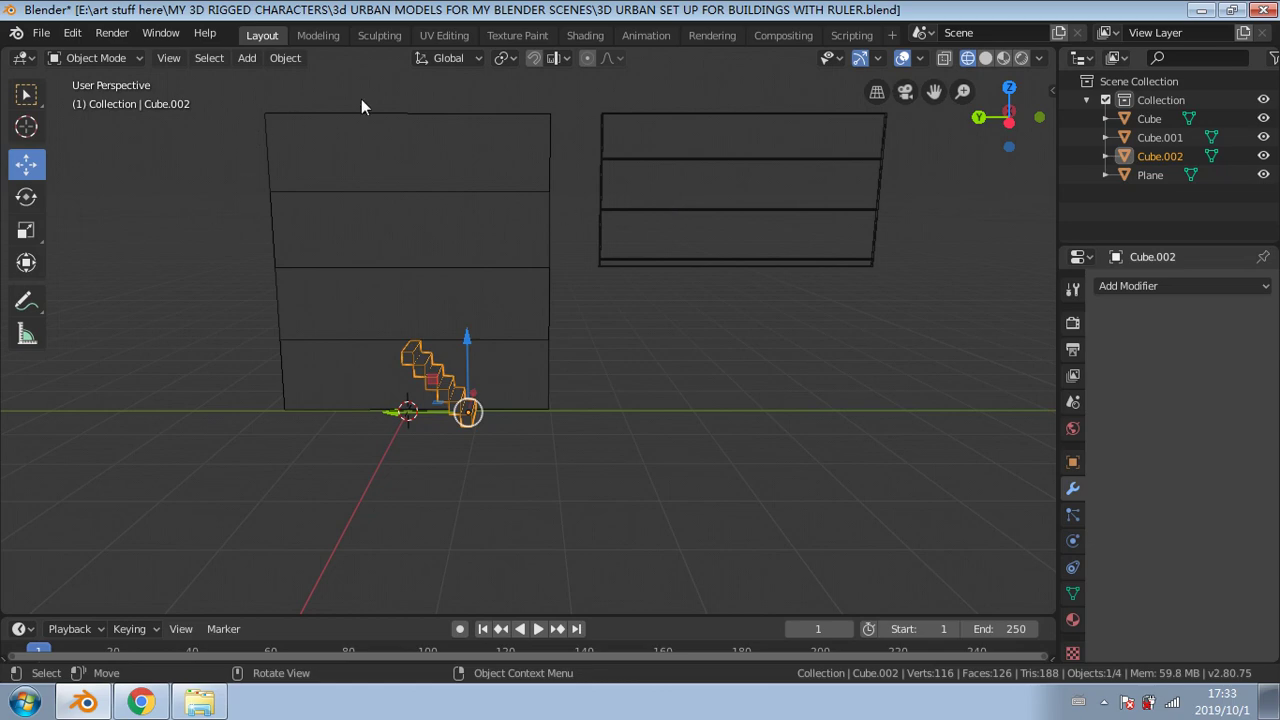
middle_click_drag(538, 276, 421, 376)
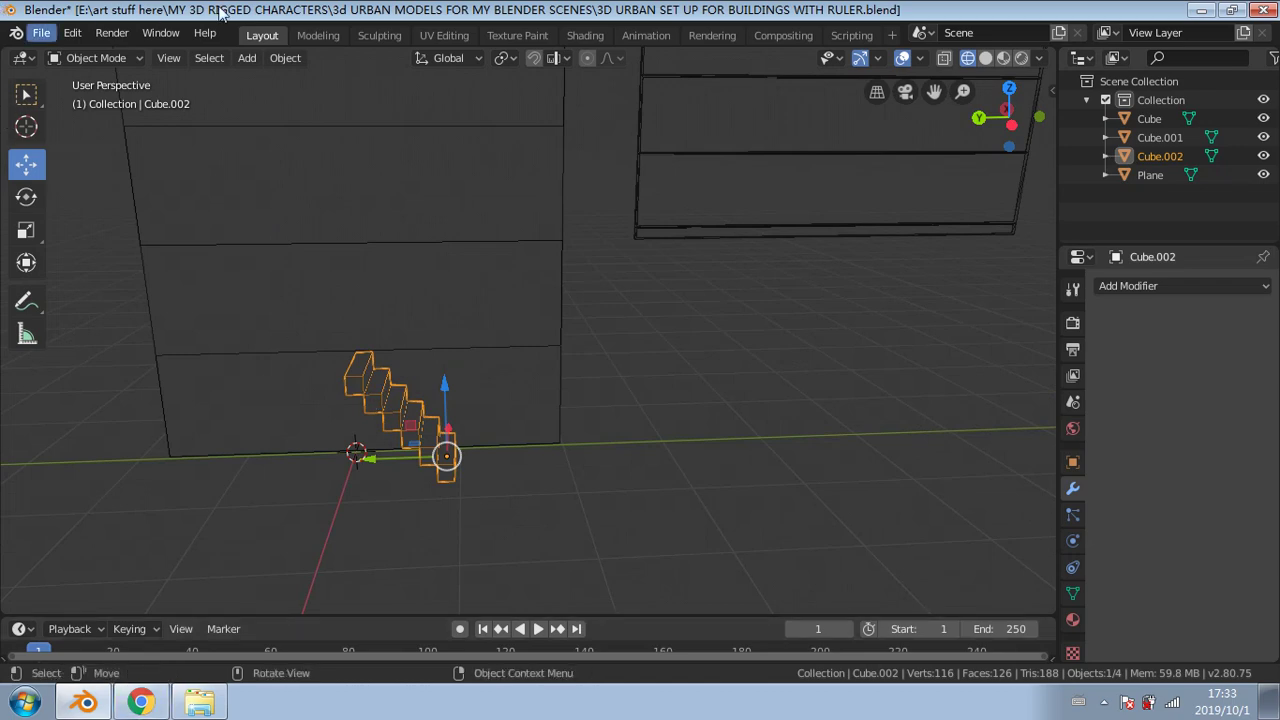
Step: Add a cube mesh at the 3D cursor
left_click(258, 63)
mouse_move(300, 79)
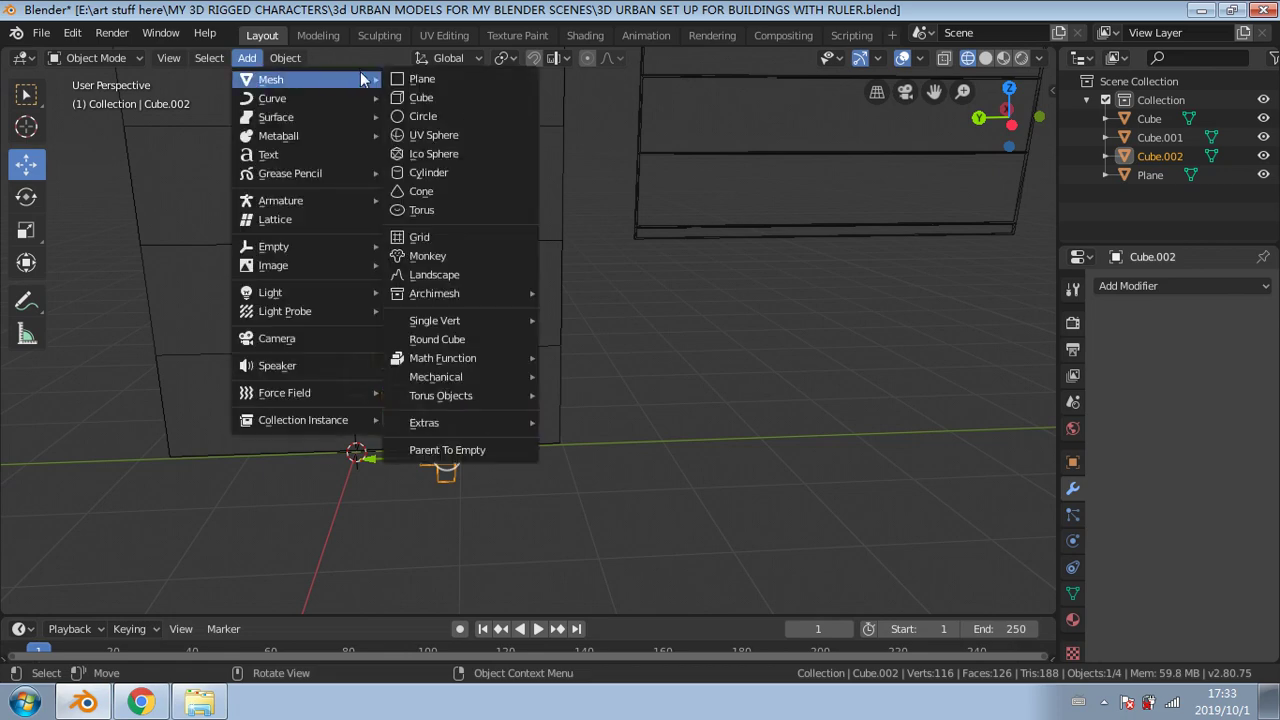
left_click(419, 97)
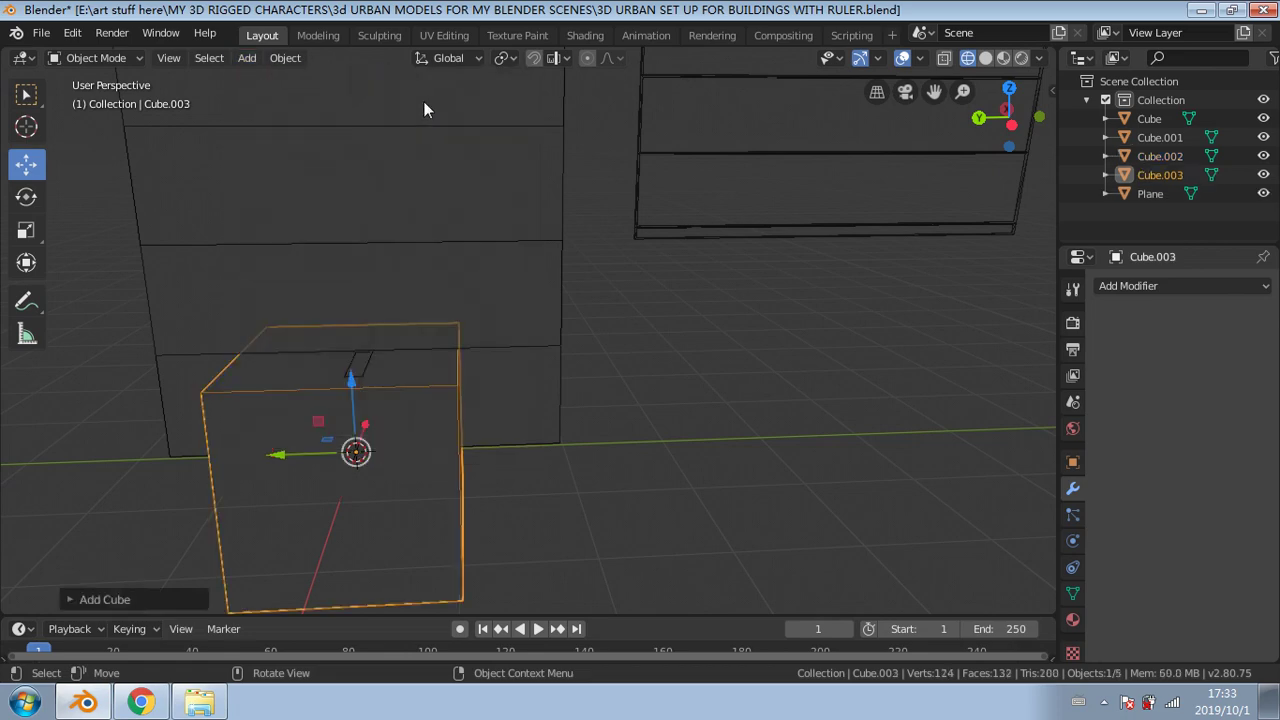
Step: Scale the new cube down along the Z and X axes into a low, narrow block
left_click(26, 230)
left_click_drag(357, 392, 357, 422)
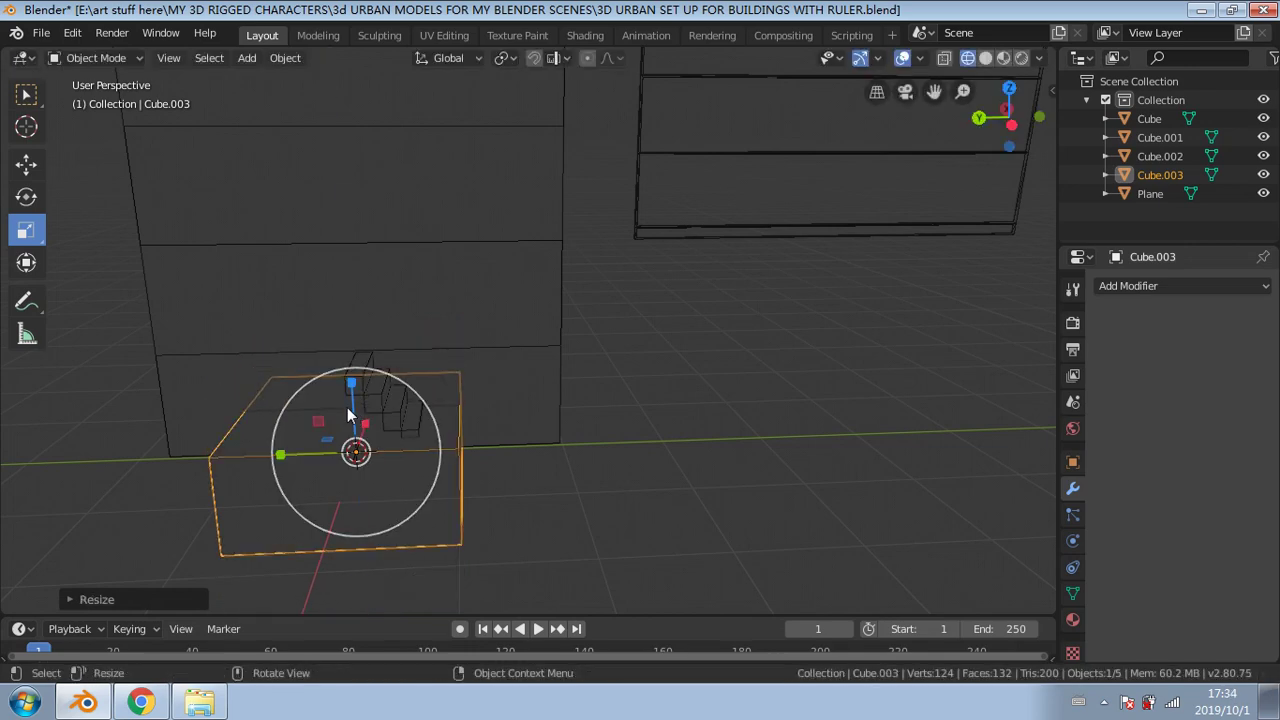
middle_click_drag(357, 422, 293, 409)
left_click_drag(430, 402, 411, 407)
middle_click_drag(411, 403, 268, 407)
scroll(470, 372, "up", 3)
middle_click_drag(480, 375, 640, 372)
Step: Move the block out in front of the building's wall and along the Y axis beside the staircase's upper end
left_click(26, 163)
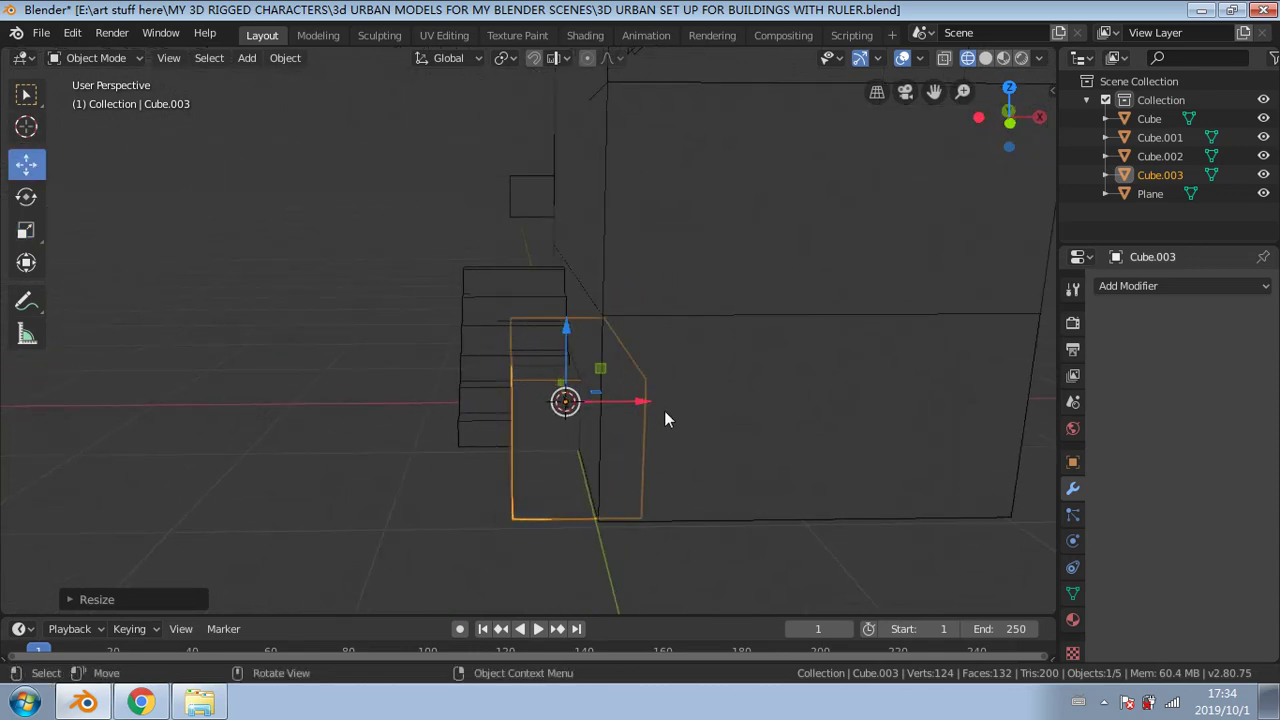
left_click_drag(664, 413, 594, 403)
middle_click_drag(594, 403, 528, 432)
scroll(341, 455, "down", 3)
left_click_drag(423, 450, 328, 456)
middle_click_drag(486, 412, 344, 409)
left_click_drag(344, 409, 272, 334)
left_click_drag(255, 397, 195, 397)
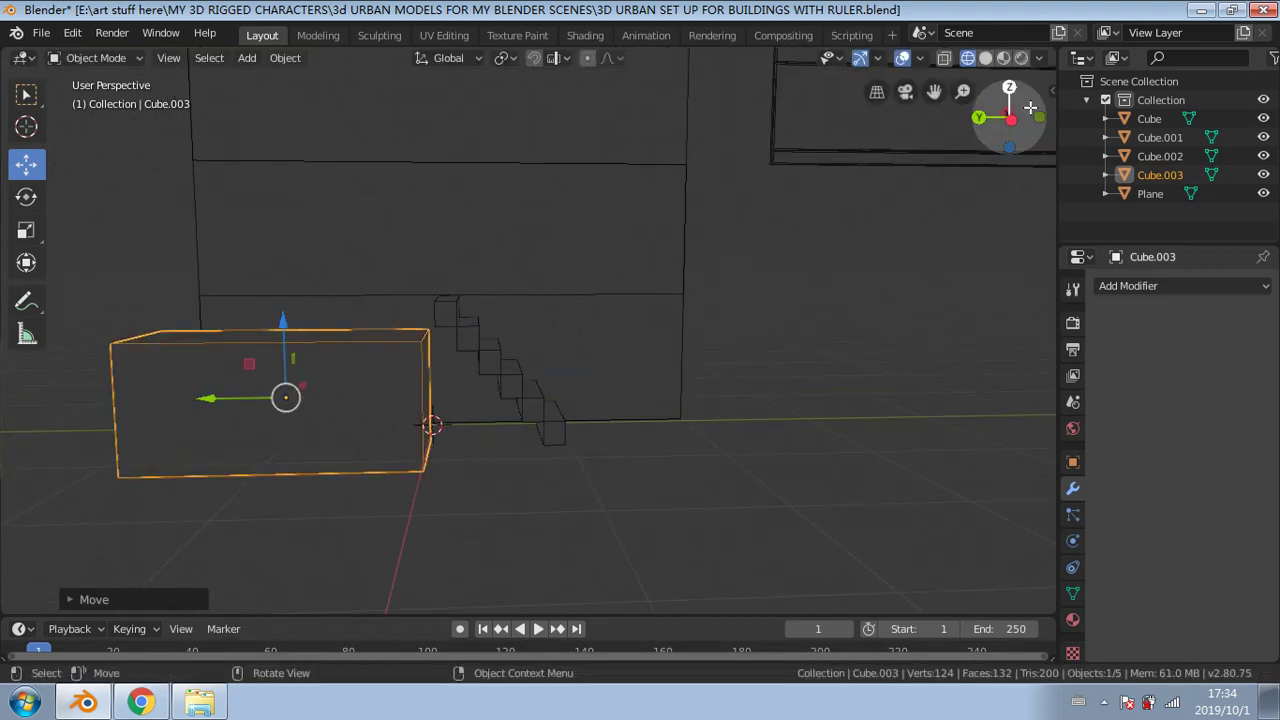
Step: In the side orthographic view, raise the block and shift it along Y toward the staircase's top step
left_click(1010, 120)
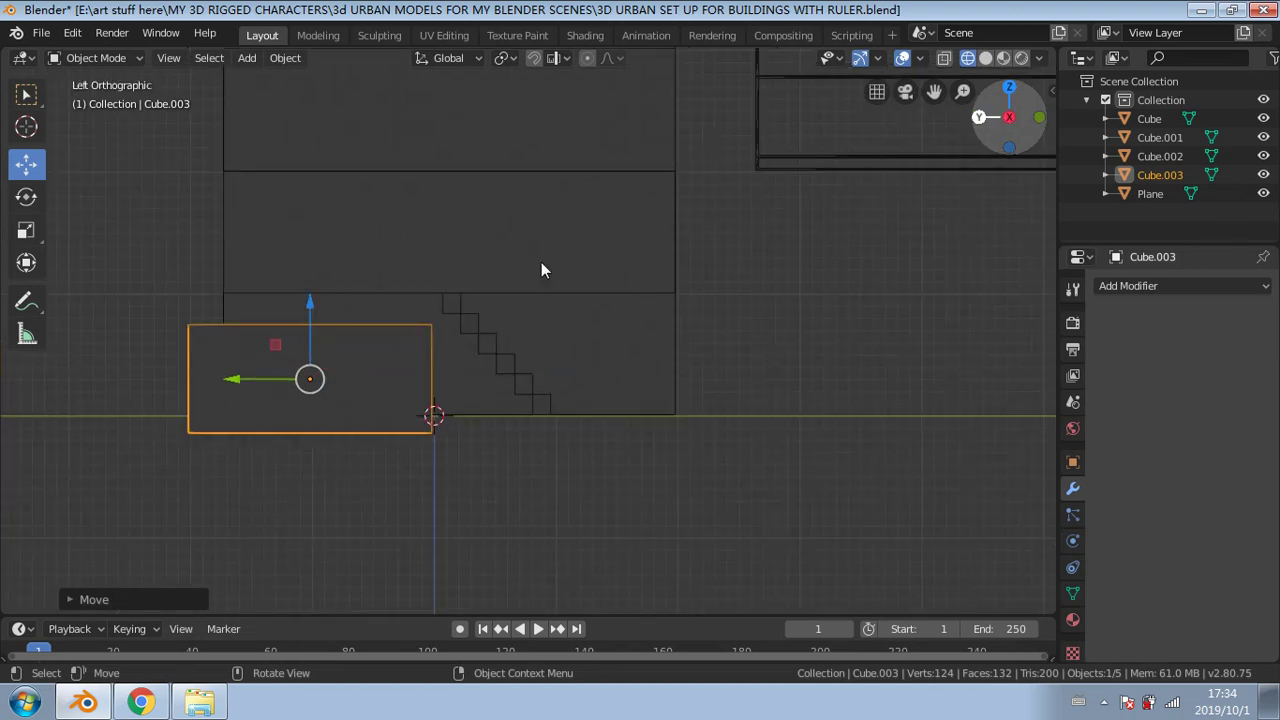
mouse_move(318, 298)
left_mouse_down()
mouse_move(294, 295)
mouse_move(317, 277)
left_mouse_up()
left_click(30, 230)
left_click(26, 163)
left_click_drag(231, 363, 243, 357)
Step: Adjust the block along the X axis, using the top orthographic view to align it with the staircase and the building's wall
middle_click_drag(245, 360, 372, 437)
scroll(451, 372, "up", 4)
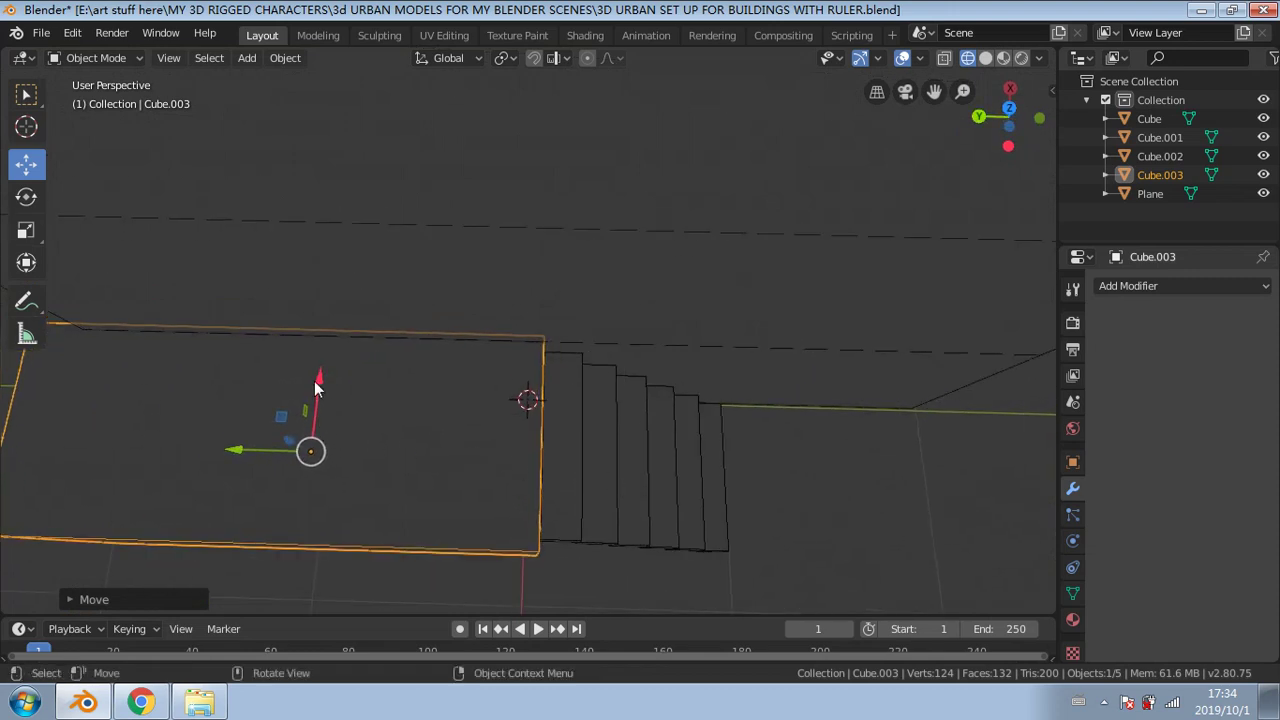
left_click_drag(316, 386, 323, 391)
left_click_drag(1008, 110, 983, 118)
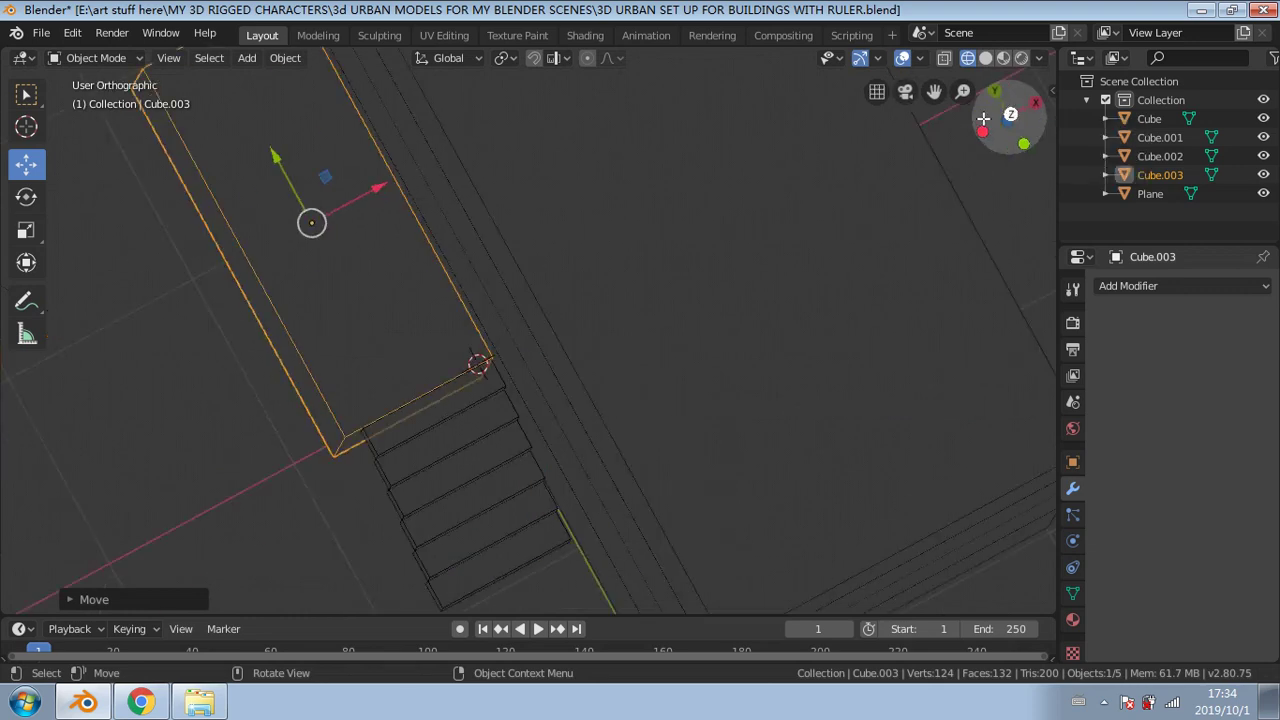
scroll(479, 234, "up", 2)
middle_click_drag(490, 258, 623, 216, "shift")
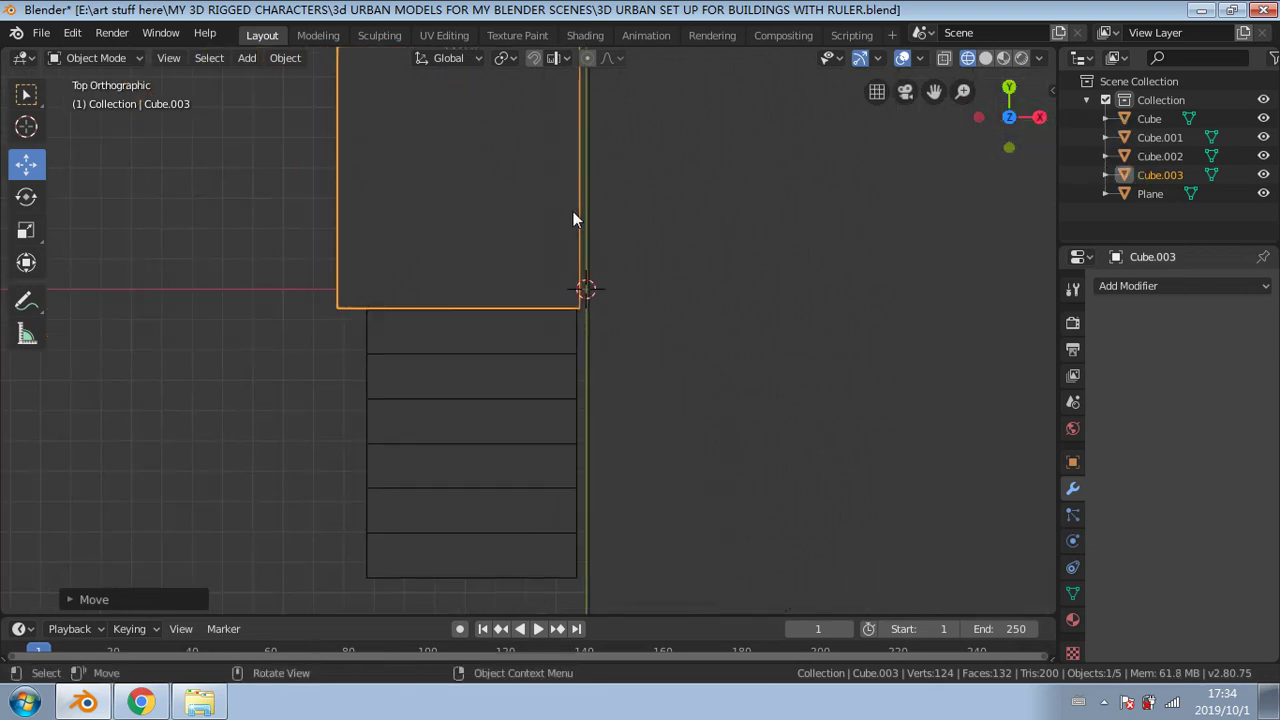
scroll(573, 218, "down", 3)
left_click_drag(586, 171, 580, 174)
middle_click_drag(580, 174, 543, 288)
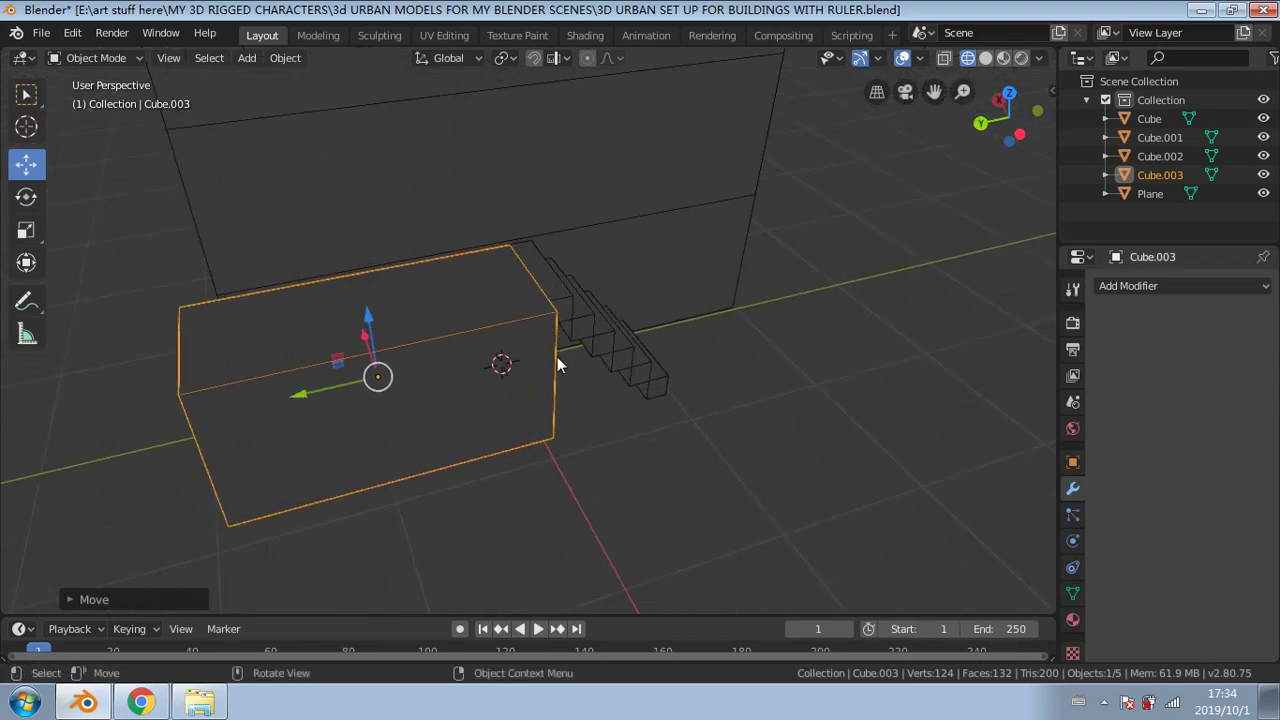
Step: Put the block in Edit Mode with face selection
middle_click_drag(557, 356, 400, 322)
left_click(110, 60)
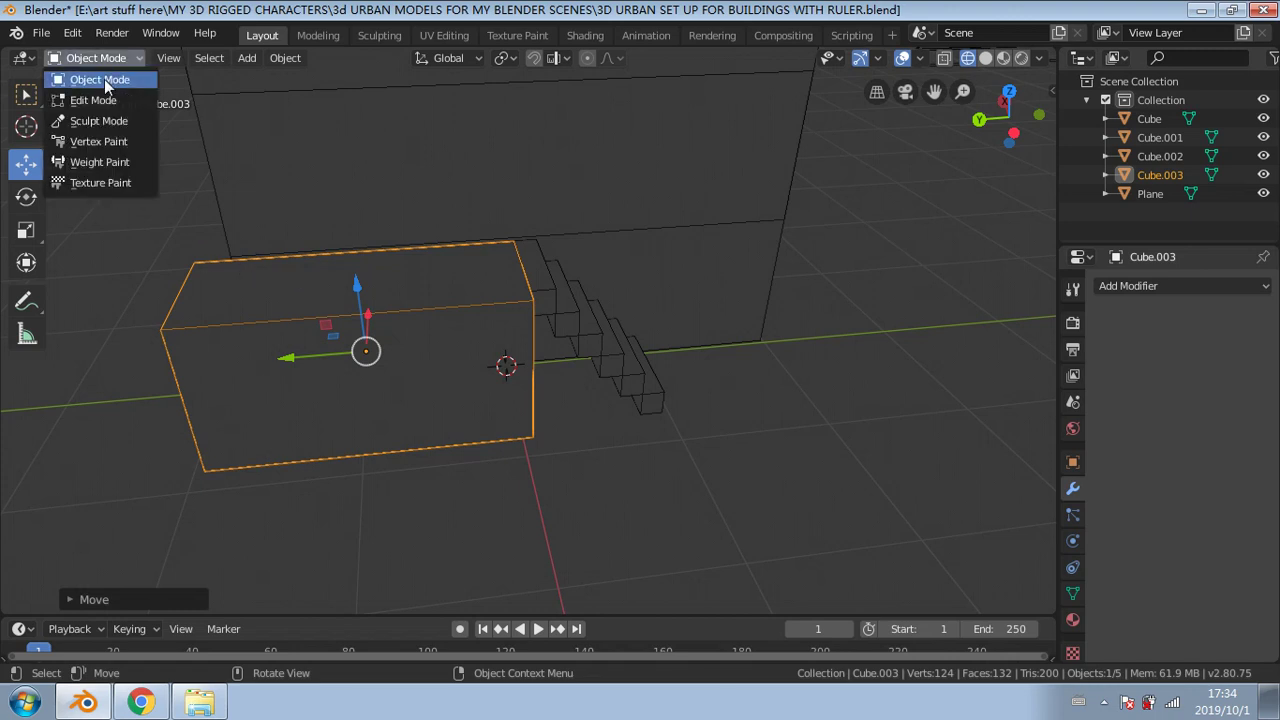
left_click(100, 99)
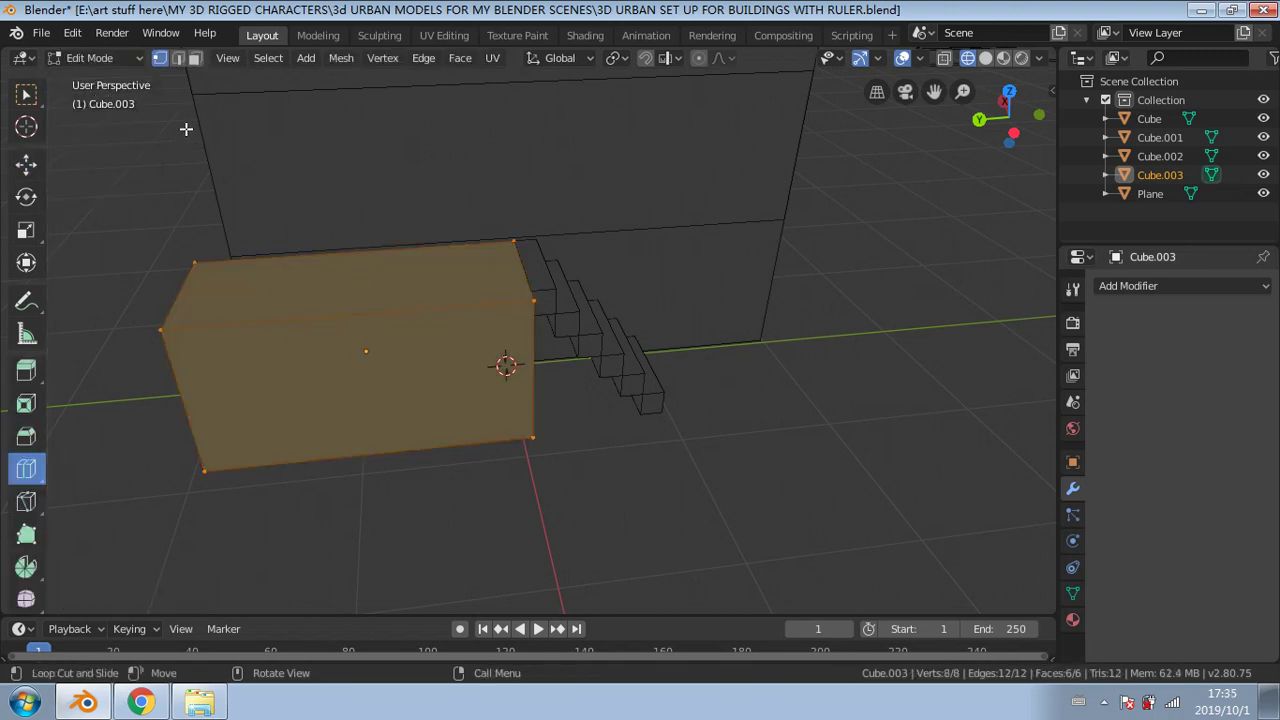
left_click(194, 59)
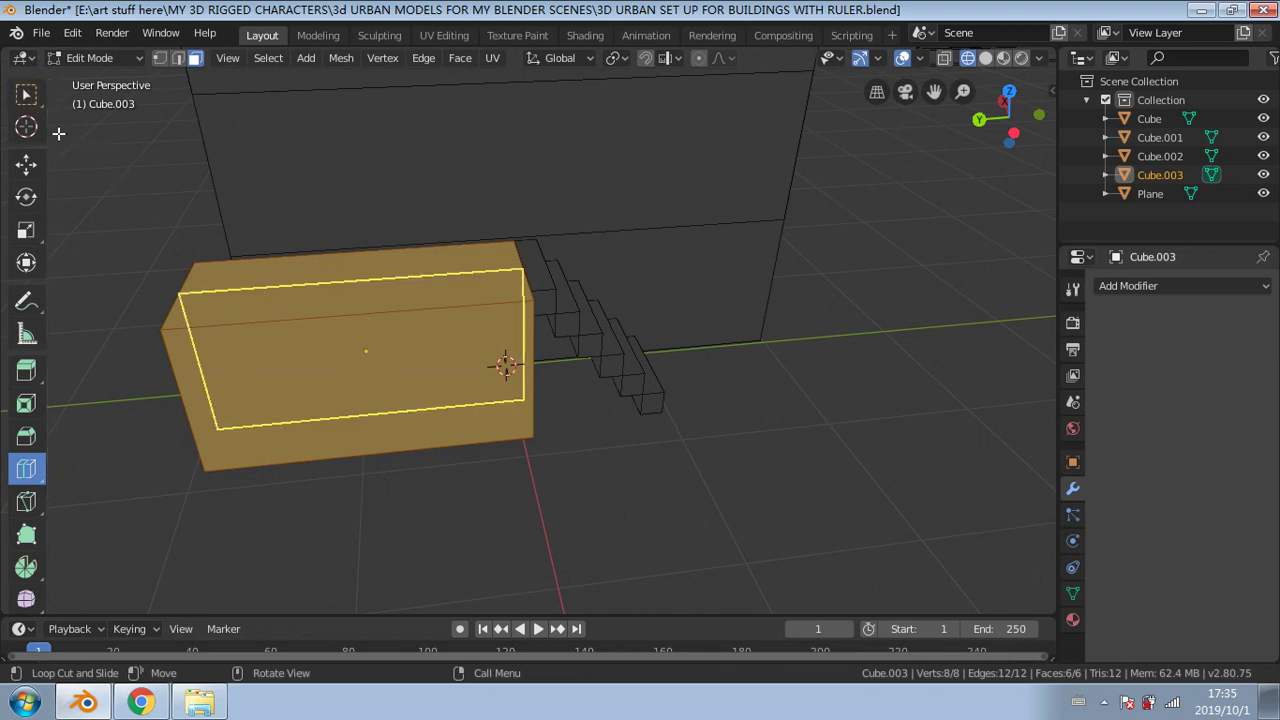
Step: Select the block's front face and shift it along its normal with the Shrink/Fatten tool
key("w")
left_click(258, 353)
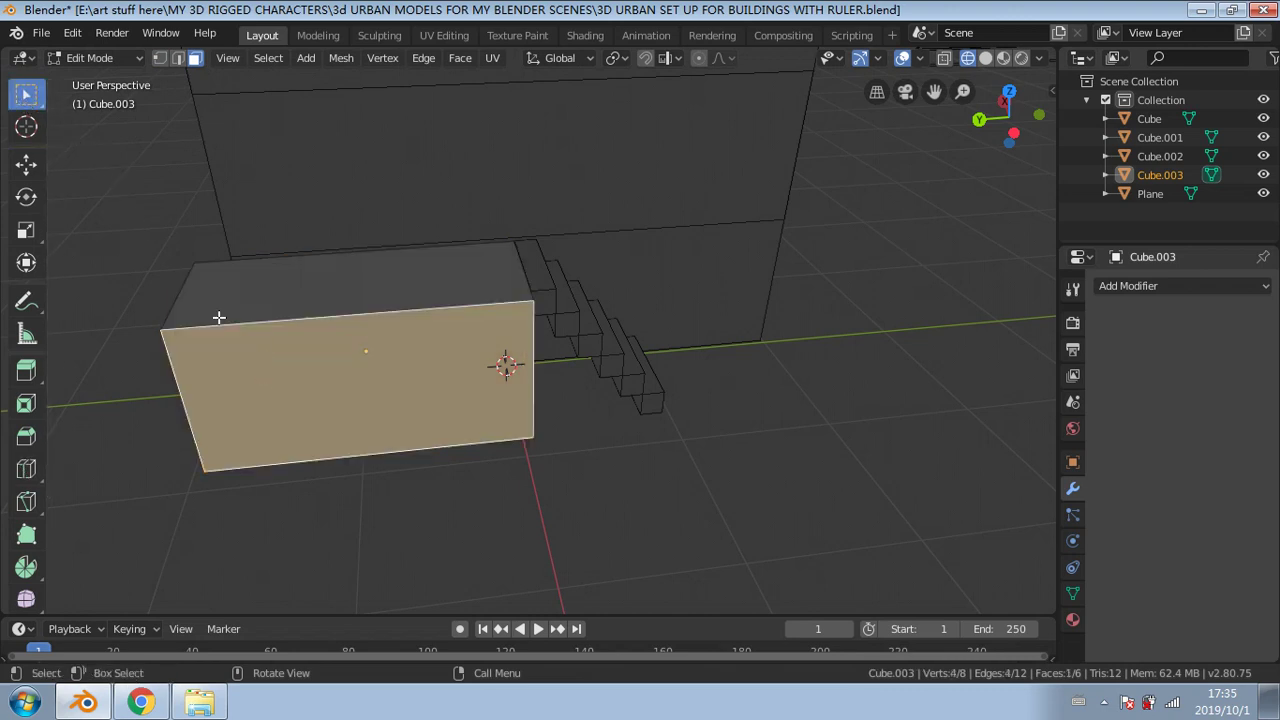
scroll(129, 446, "down", 5)
scroll(77, 420, "up", 5)
scroll(20, 470, "down", 1)
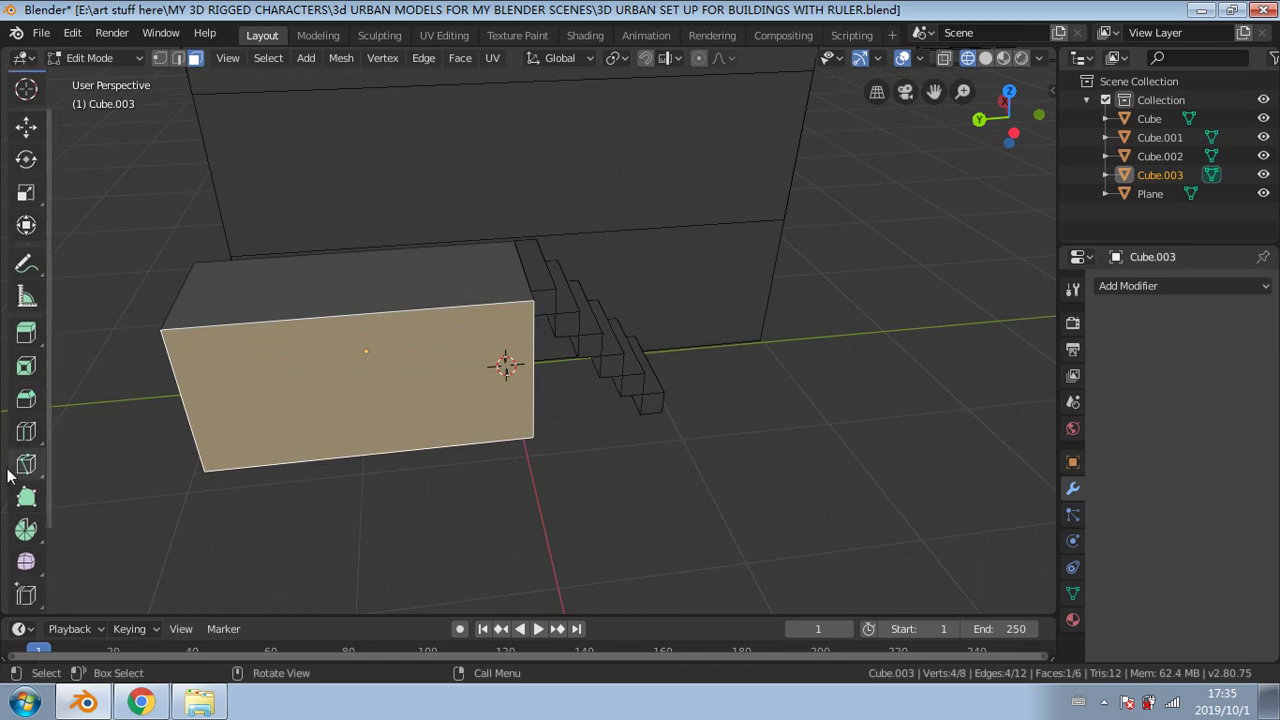
scroll(8, 476, "down", 3)
left_click(26, 524)
left_click_drag(420, 403, 437, 576)
Step: Narrow the block along Y by pulling in its end face away from the staircase with Shrink/Fatten
middle_click_drag(437, 576, 592, 451)
left_click_drag(592, 451, 660, 310)
middle_click_drag(660, 310, 457, 356)
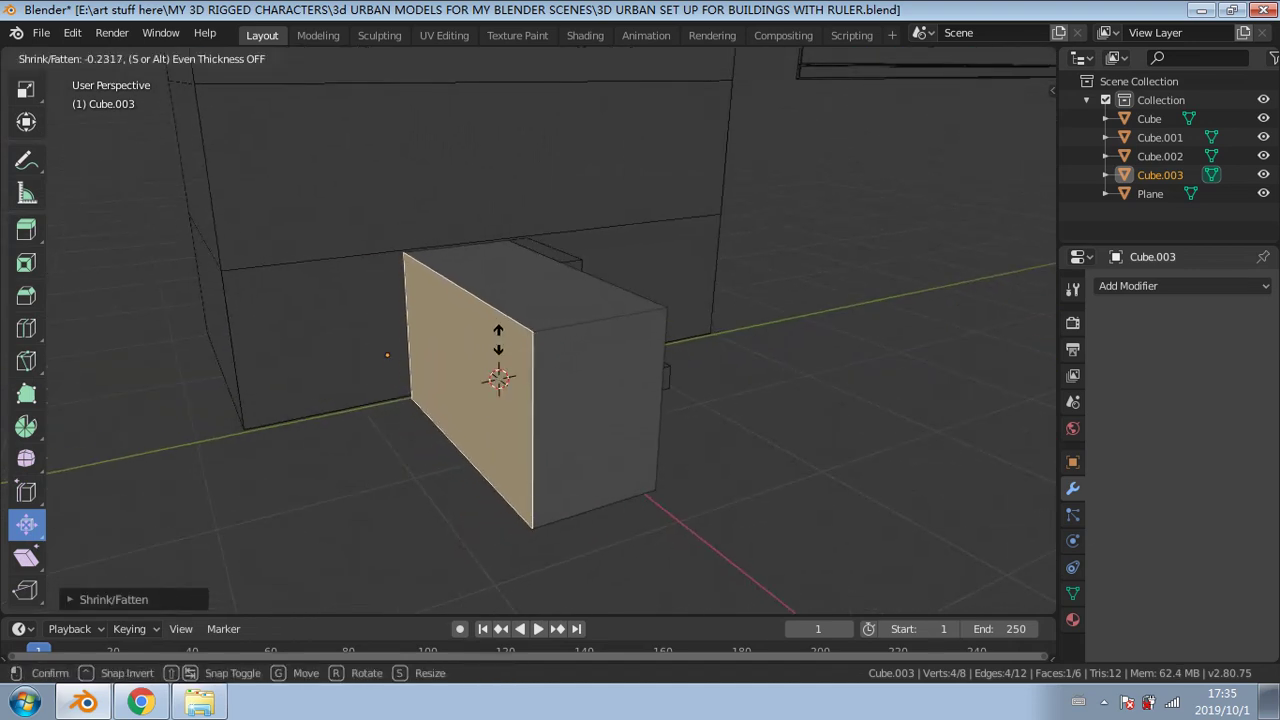
left_click(500, 357)
Step: Adjust the block's depth in front of the building by moving its outer front face with Shrink/Fatten
key("alt+s")
left_click(603, 371)
left_click_drag(579, 360, 629, 389)
middle_click_drag(629, 389, 502, 366)
middle_click_drag(422, 227, 494, 378)
key("alt+s")
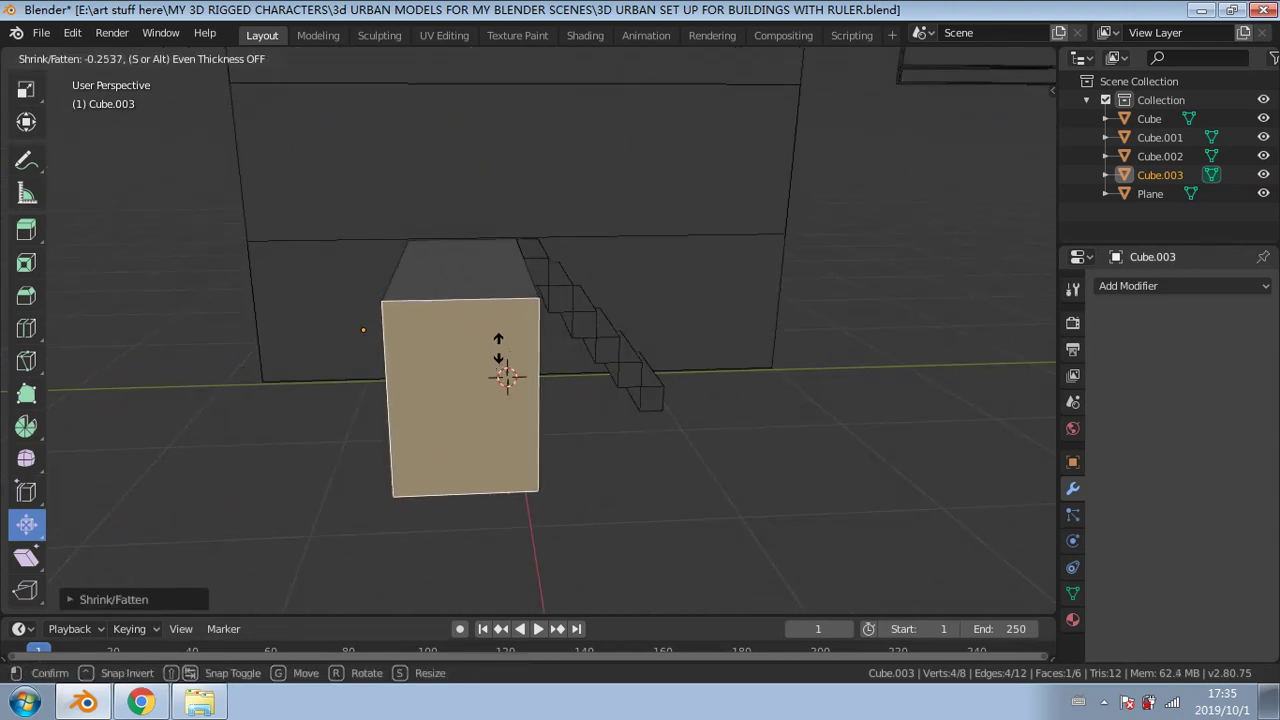
left_click(506, 323)
middle_click_drag(506, 323, 681, 267)
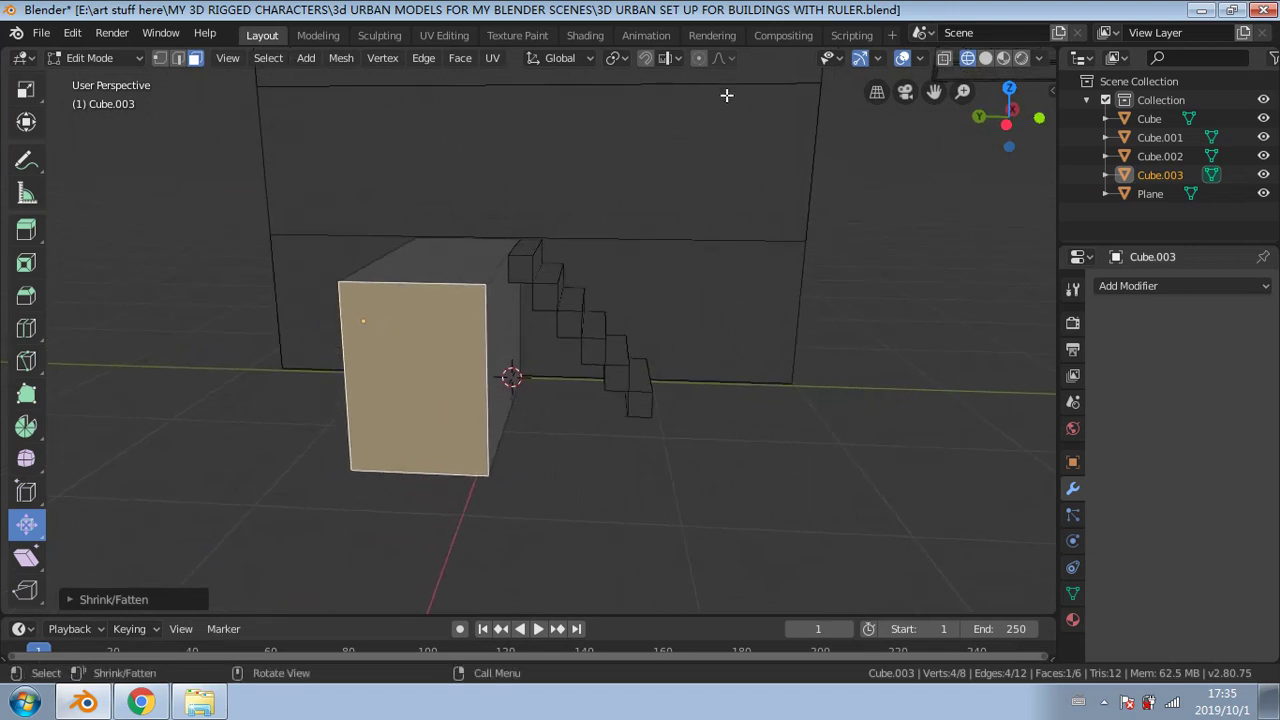
middle_click_drag(726, 95, 780, 134)
Step: Return the block to Object Mode and duplicate it along the Y axis beyond the staircase's lower end
left_click(89, 58)
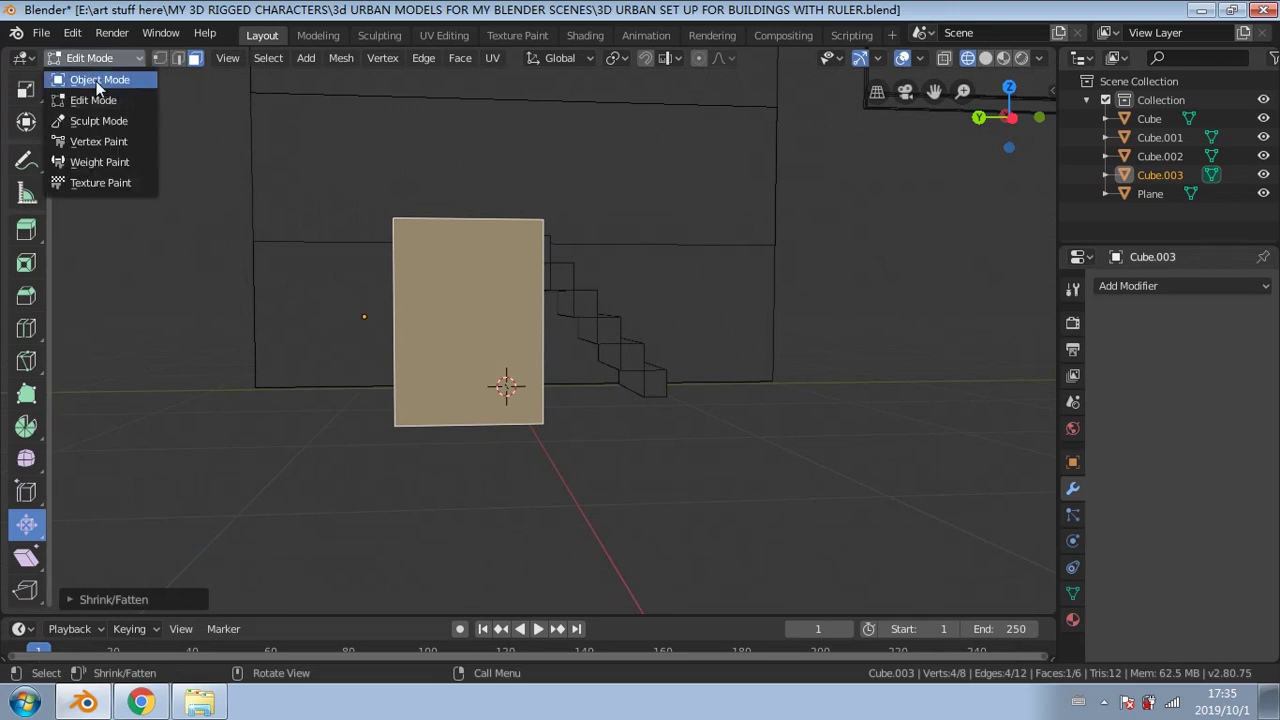
left_click(96, 80)
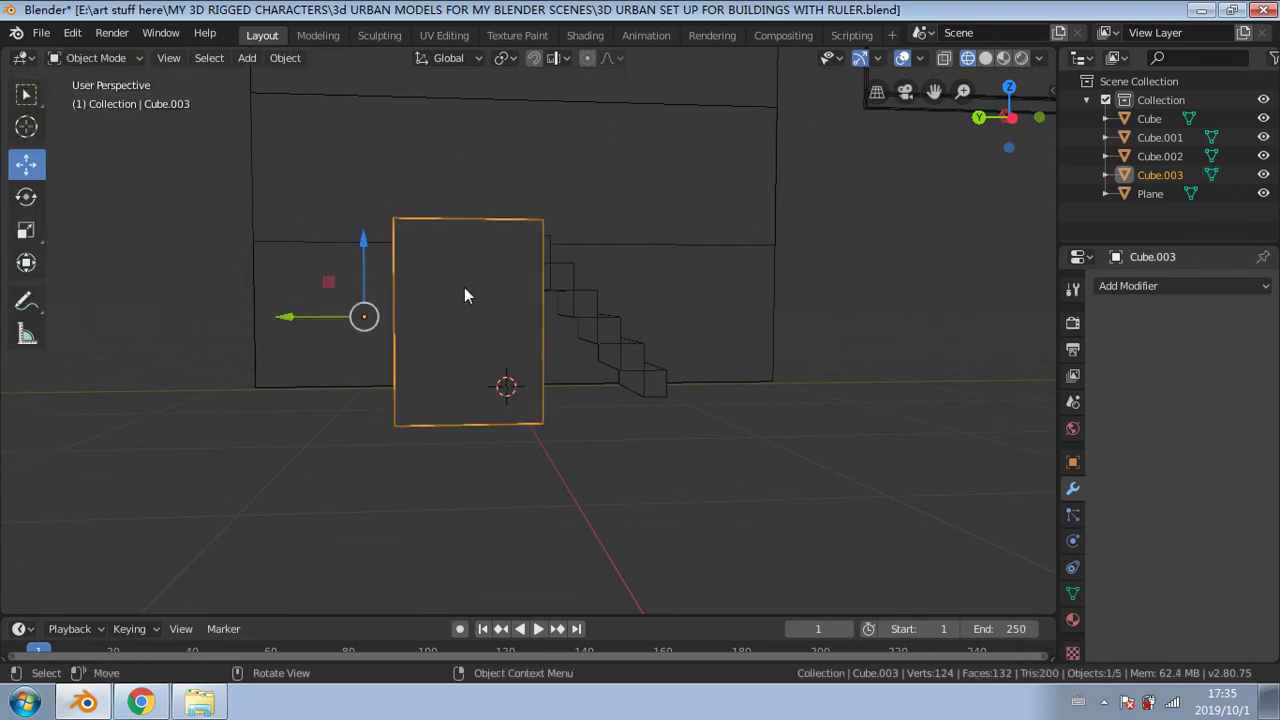
key("shift+d")
key("y")
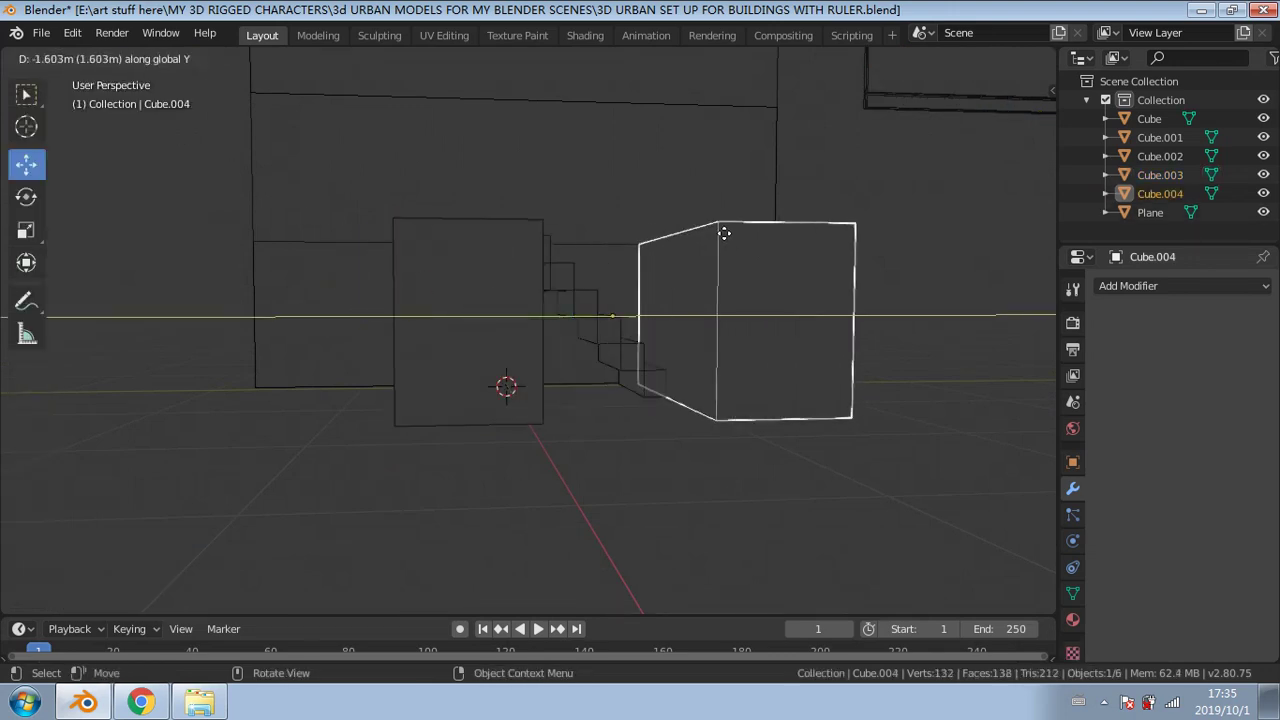
left_click(743, 228)
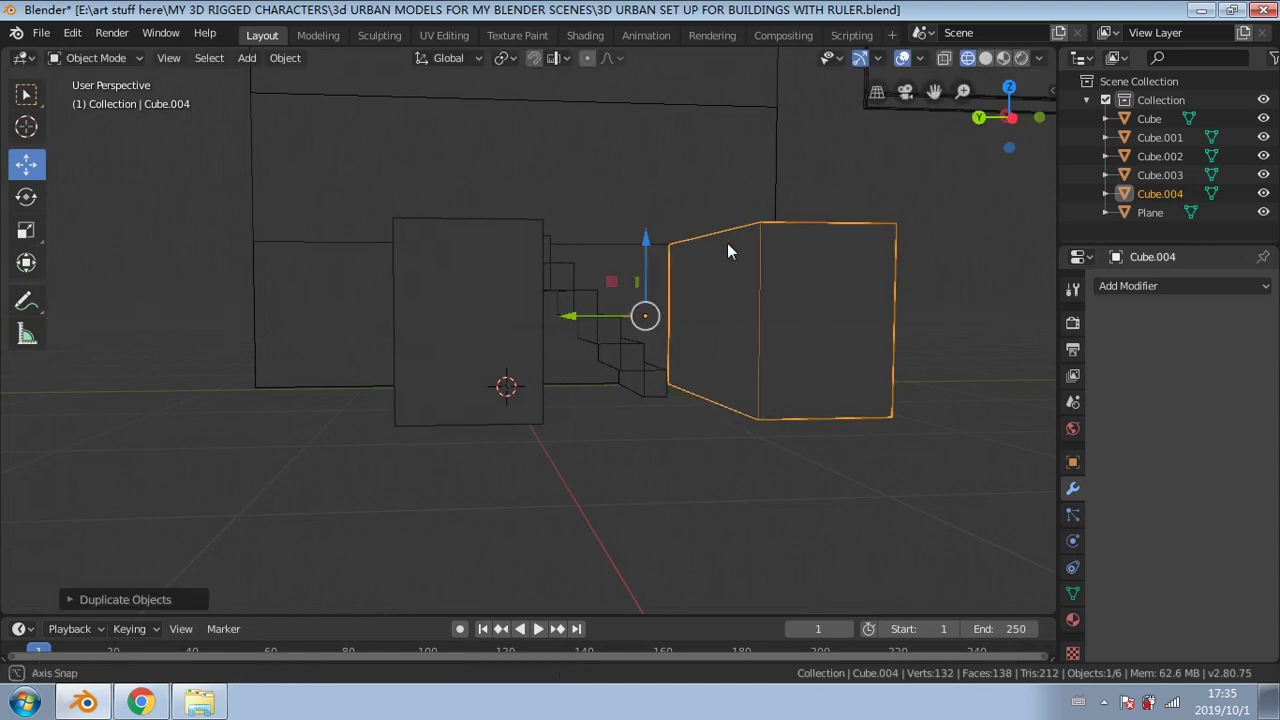
Step: Try to raise the block's copy along the Z axis
middle_click_drag(727, 243, 697, 261)
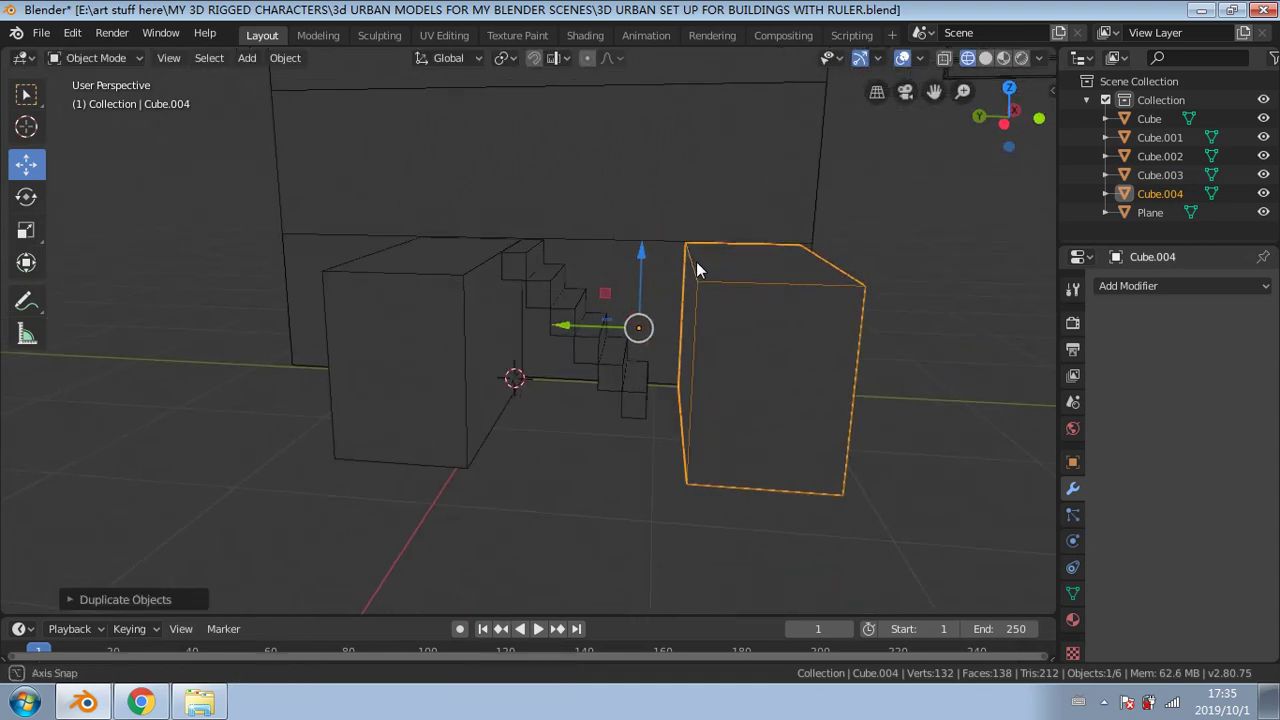
key("g")
key("z")
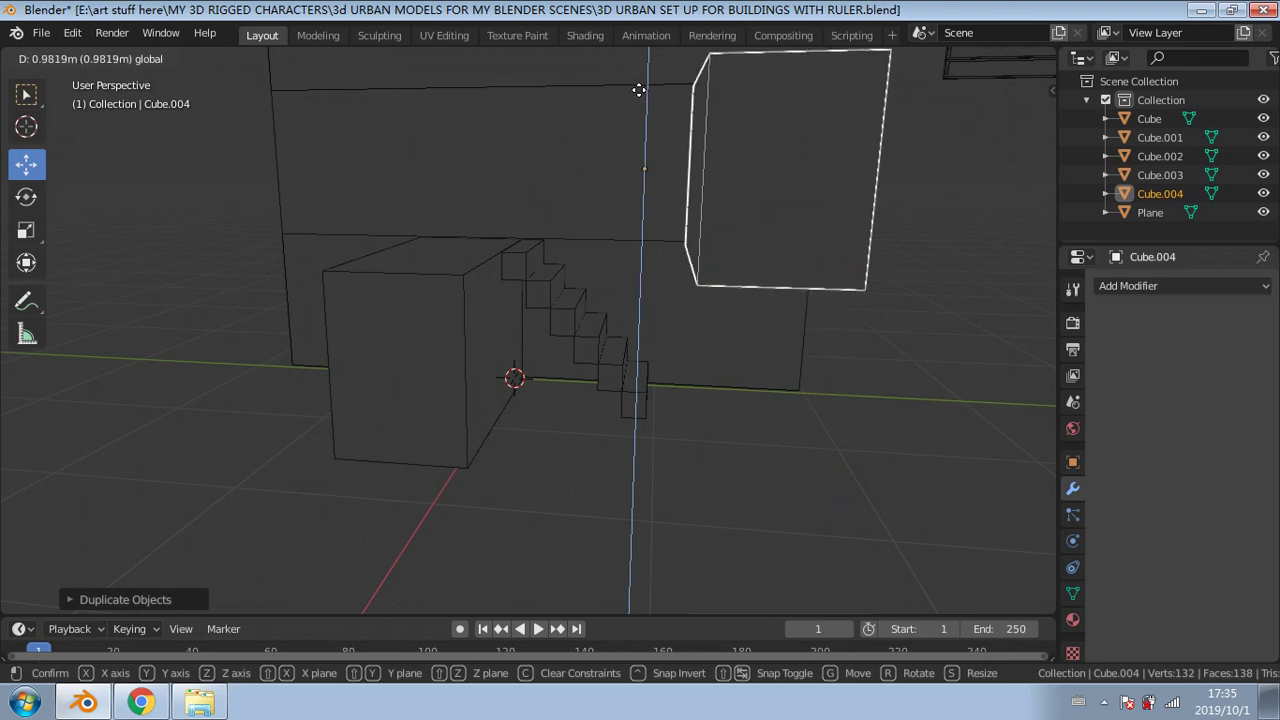
left_click(674, 207)
middle_click_drag(674, 207, 713, 226)
key("ctrl+z")
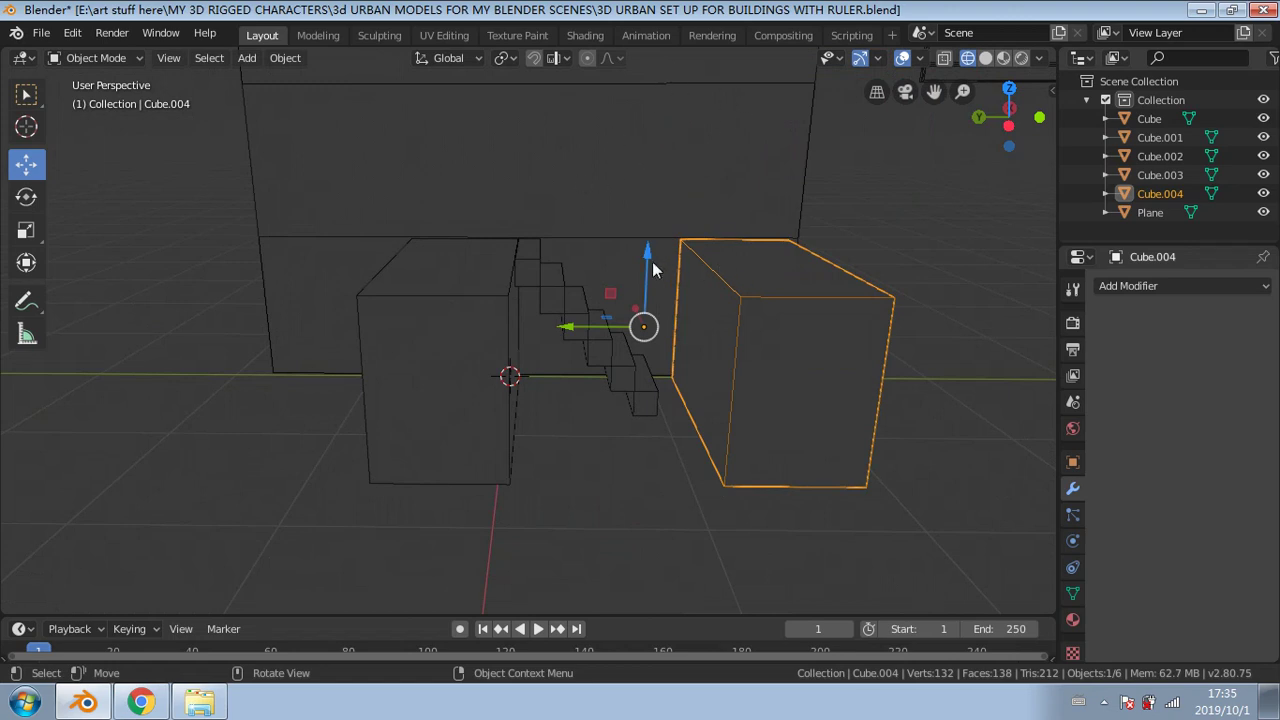
Step: Raise the copied block along Z to the building's next floor level
left_click_drag(650, 256, 649, 93)
middle_click_drag(656, 100, 545, 402)
scroll(764, 218, "up", 2)
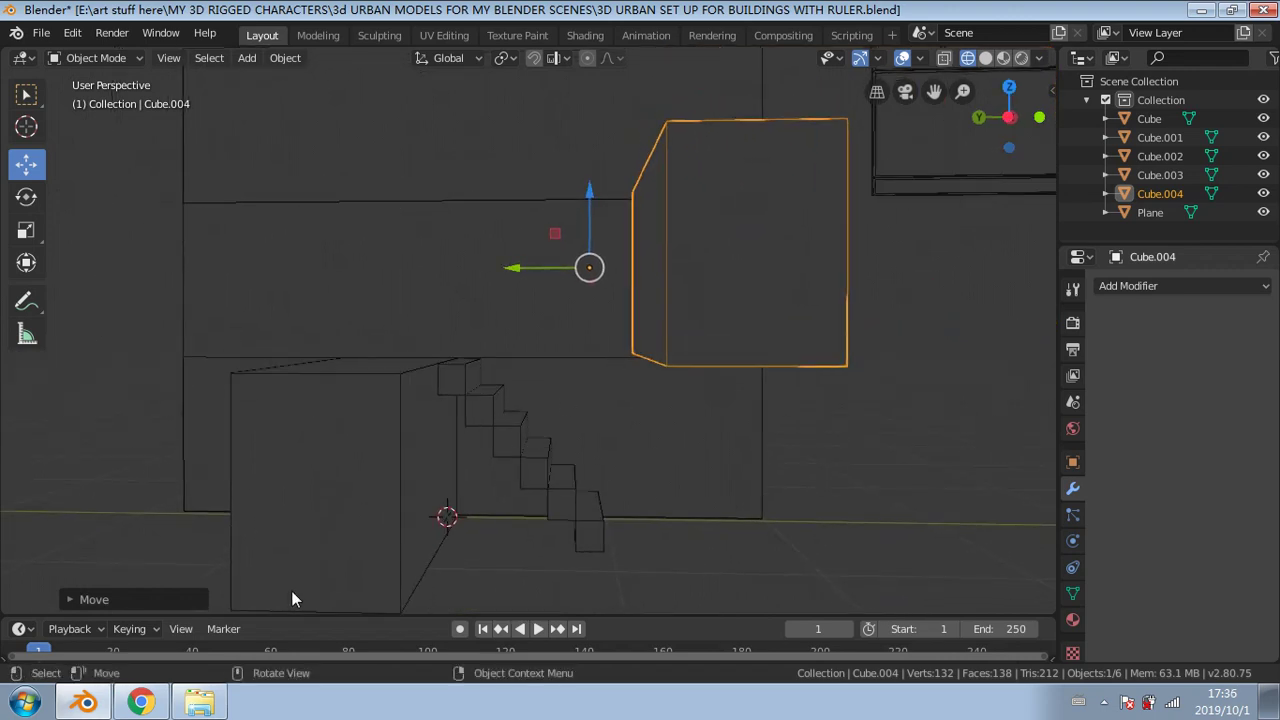
Step: Duplicate the staircase and move the copy out in front of the original
left_click(494, 488)
left_click(523, 466)
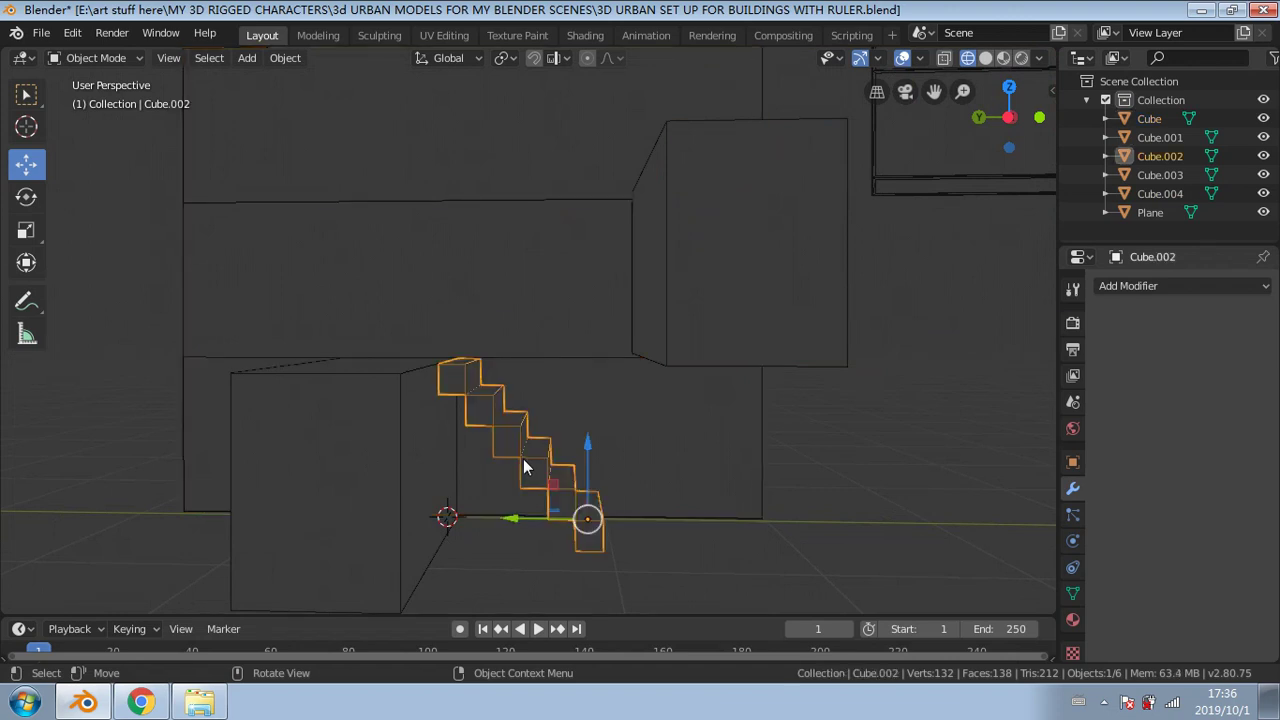
key("shift+d")
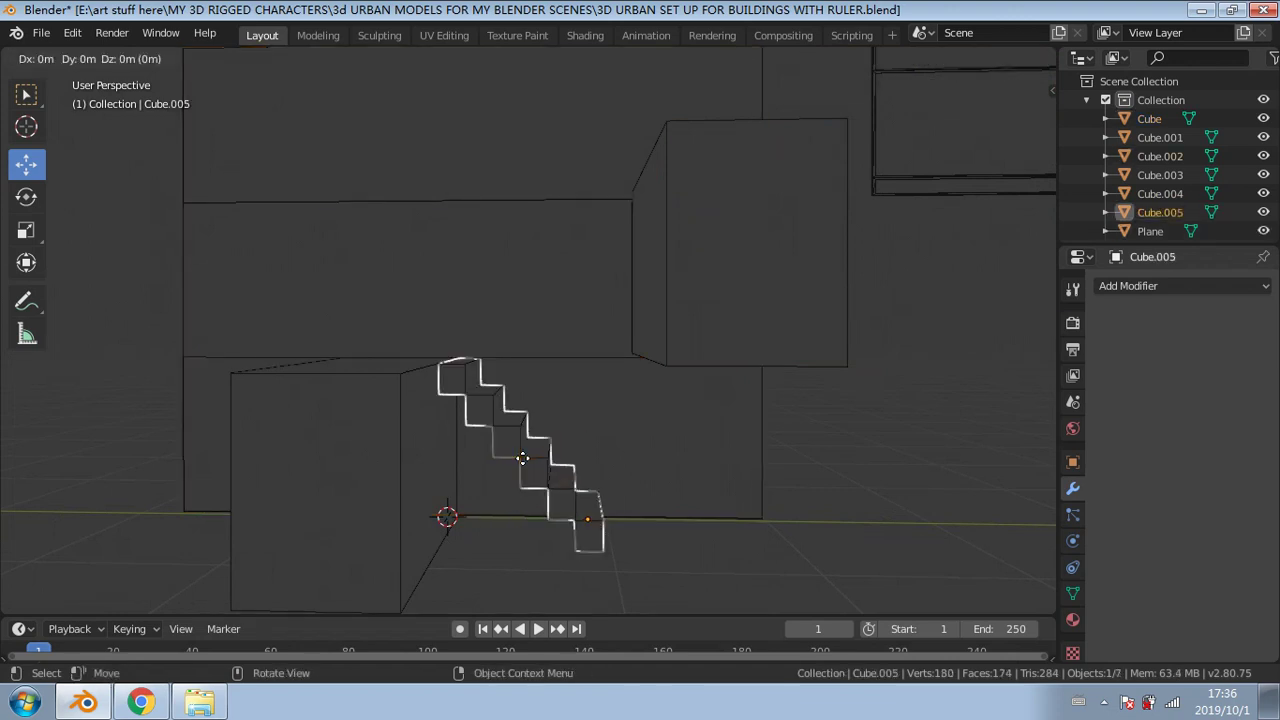
left_click(551, 374)
key("g")
left_click(567, 431)
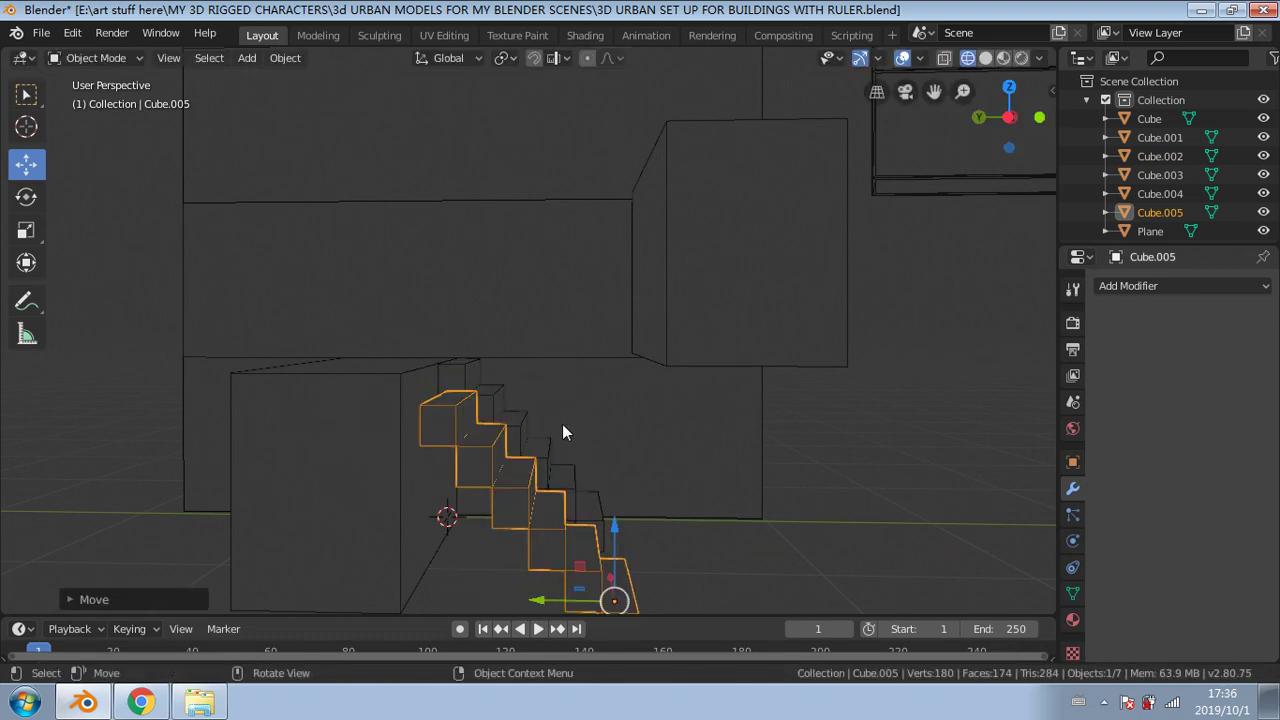
Step: Shift the staircase copy along X so it sits beside the original, toward the outer side of the lower block
key("ctrl+z")
middle_click_drag(562, 424, 608, 480)
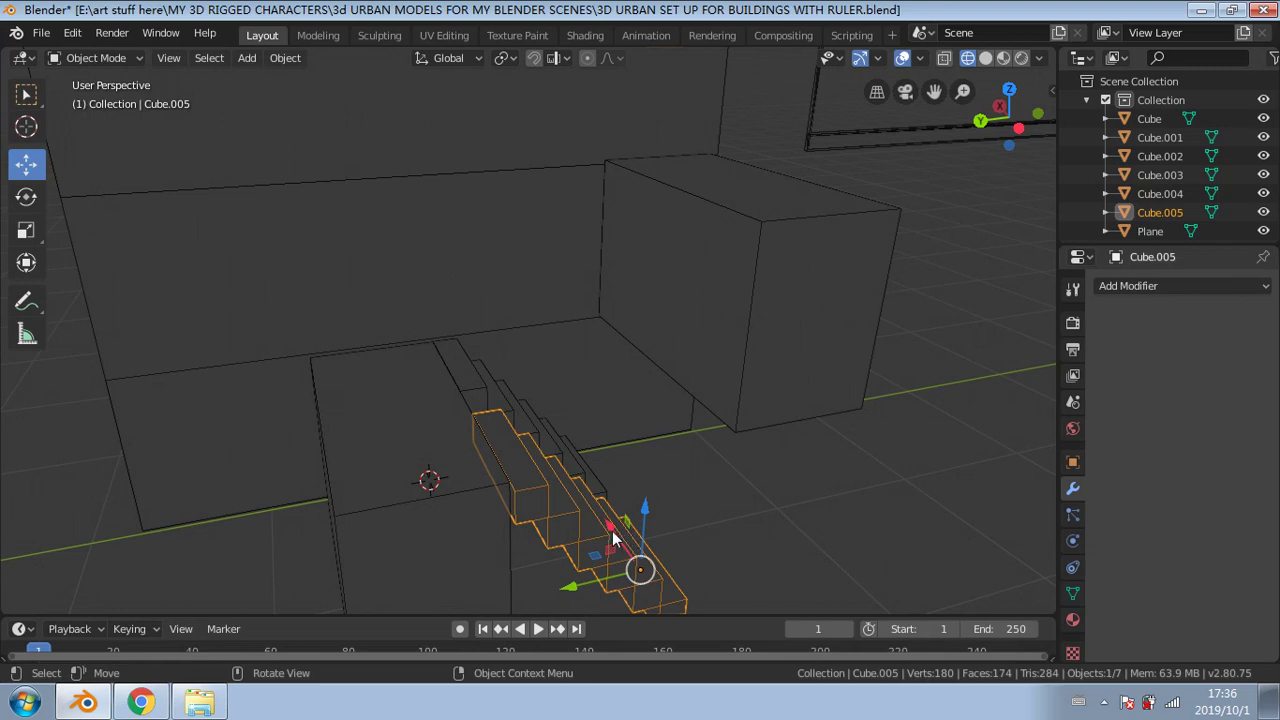
key("g")
left_click(615, 524)
mouse_move(615, 524)
middle_mouse_down()
mouse_move(732, 513)
mouse_move(721, 495)
mouse_move(661, 561)
mouse_move(622, 537)
middle_mouse_up()
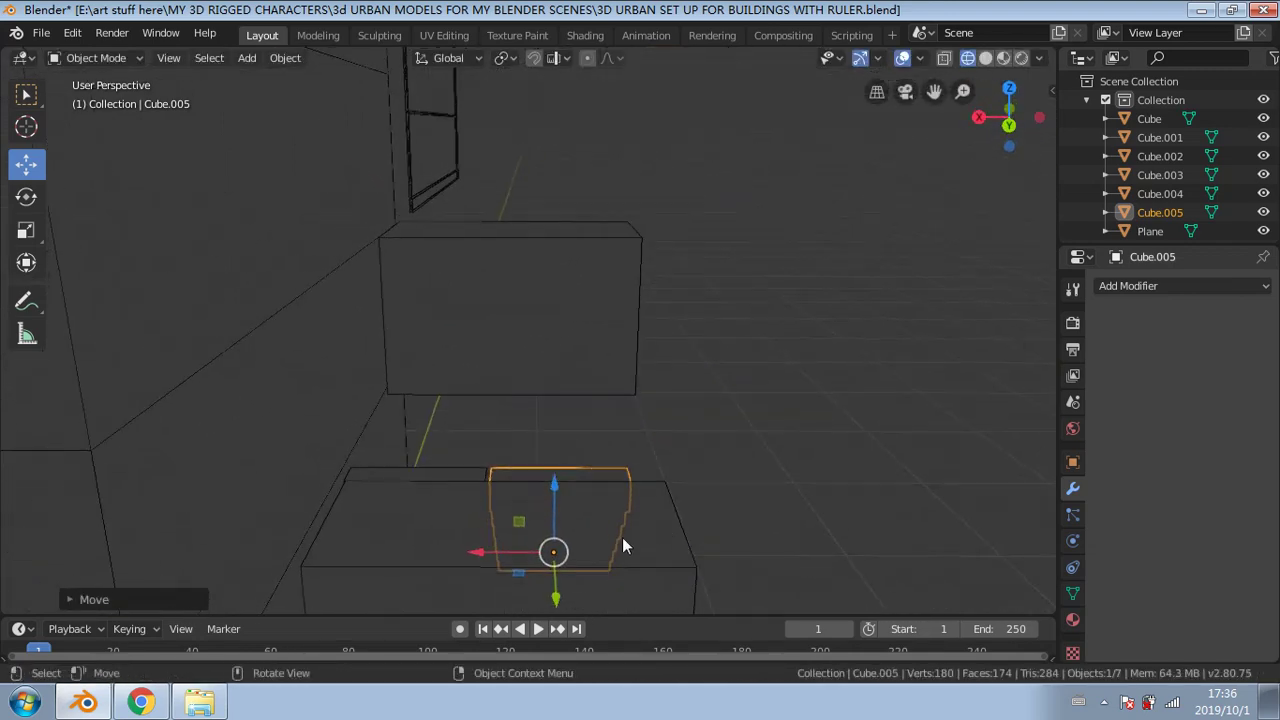
key("g")
key("x")
left_click(522, 548)
middle_click_drag(522, 548, 522, 577)
middle_click_drag(556, 447, 563, 503)
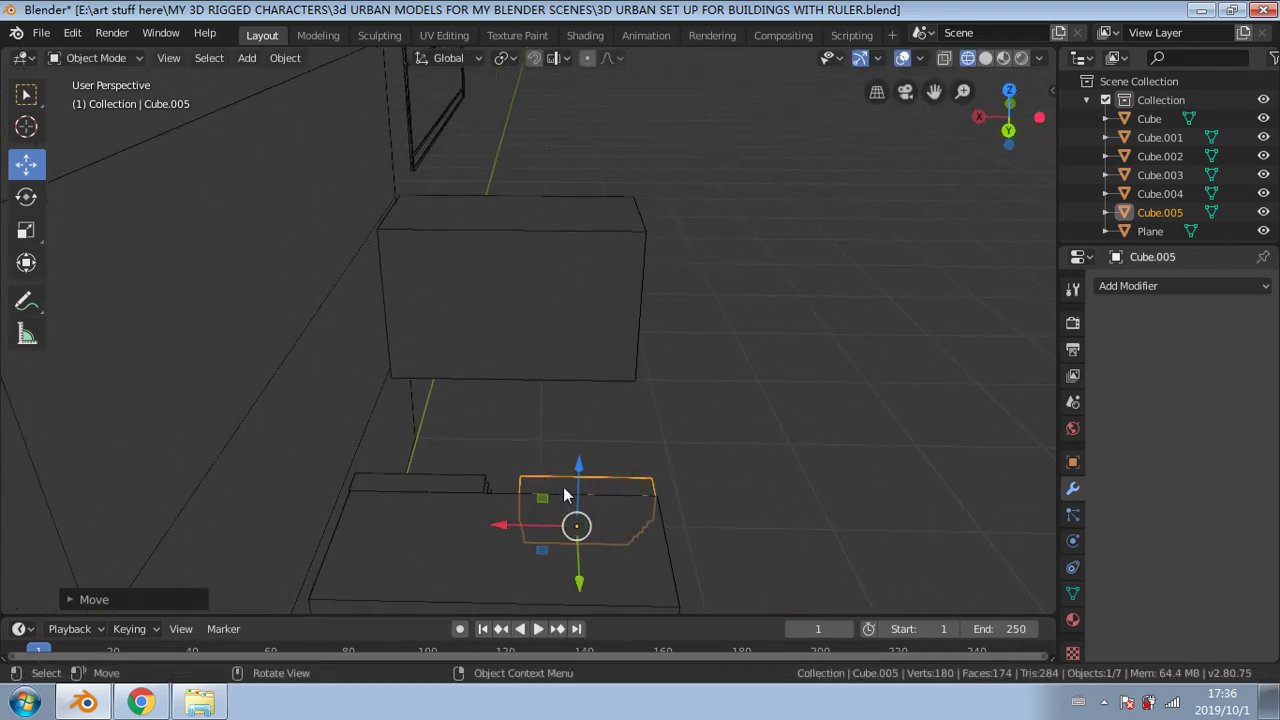
Step: Mirror the staircase copy on the global X axis and on the global Y axis
right_click(565, 493)
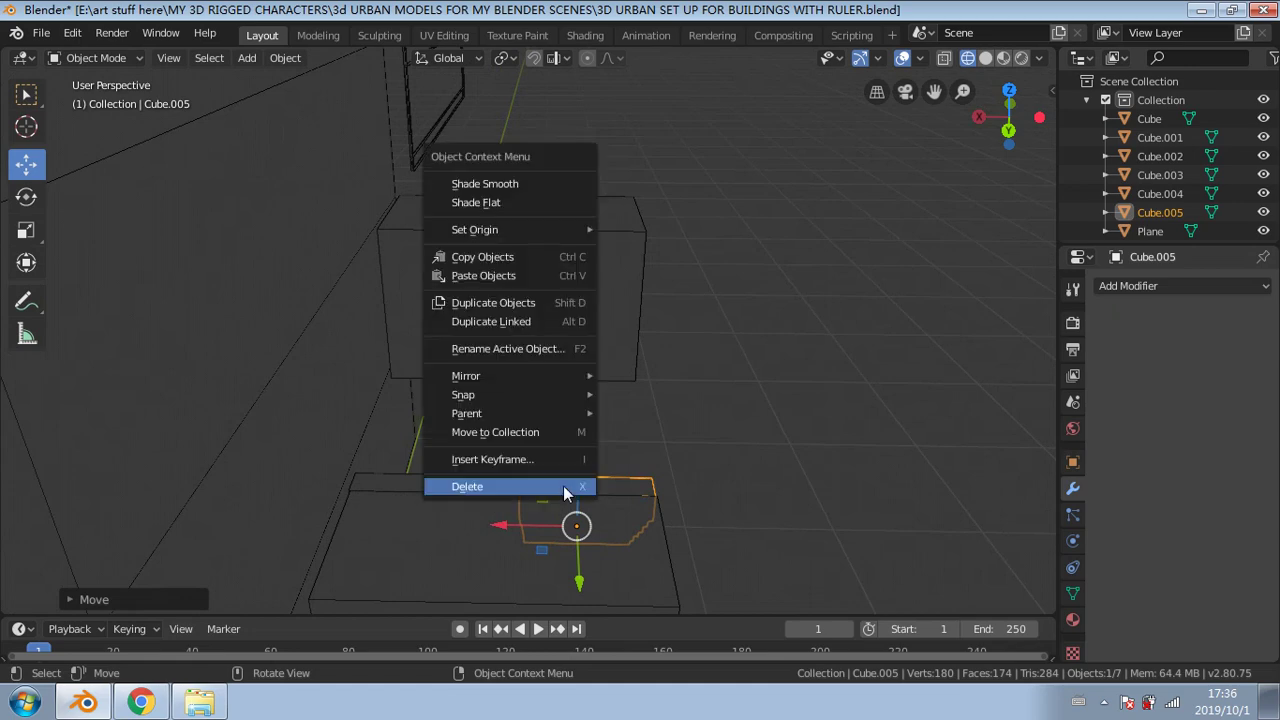
mouse_move(581, 377)
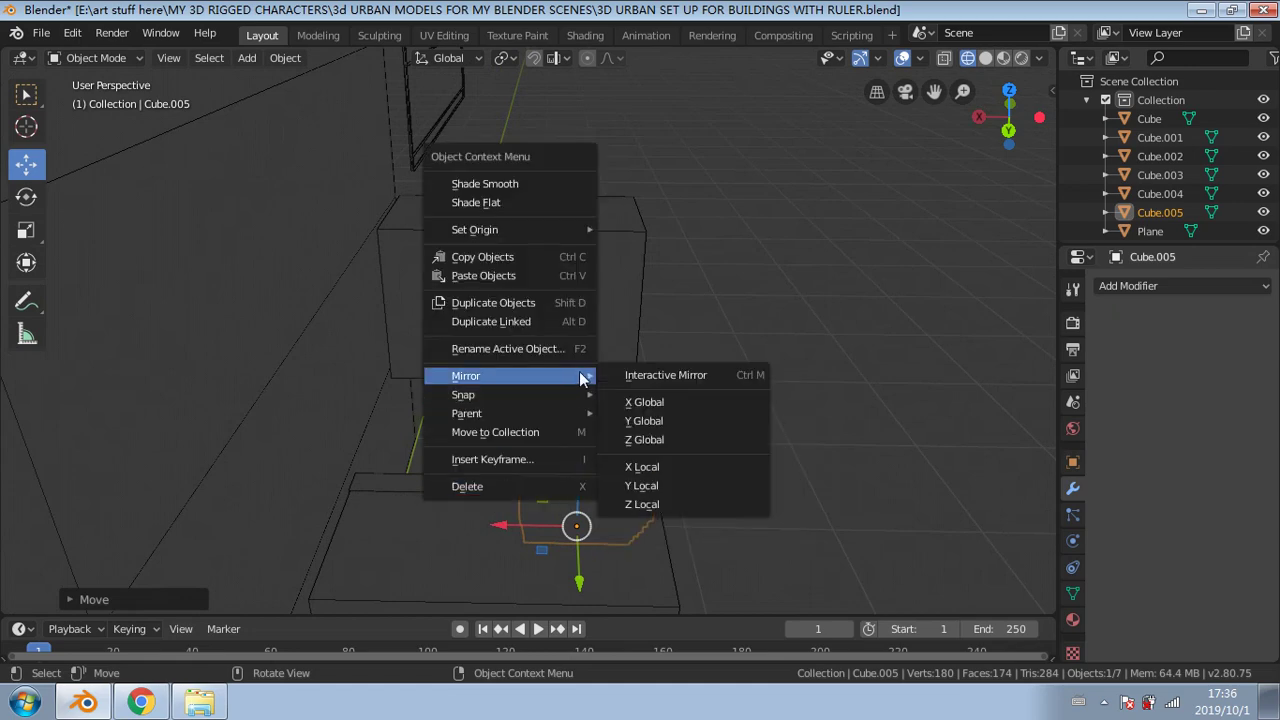
left_click(644, 402)
middle_click_drag(689, 435, 426, 483)
right_click(426, 483)
mouse_move(428, 490)
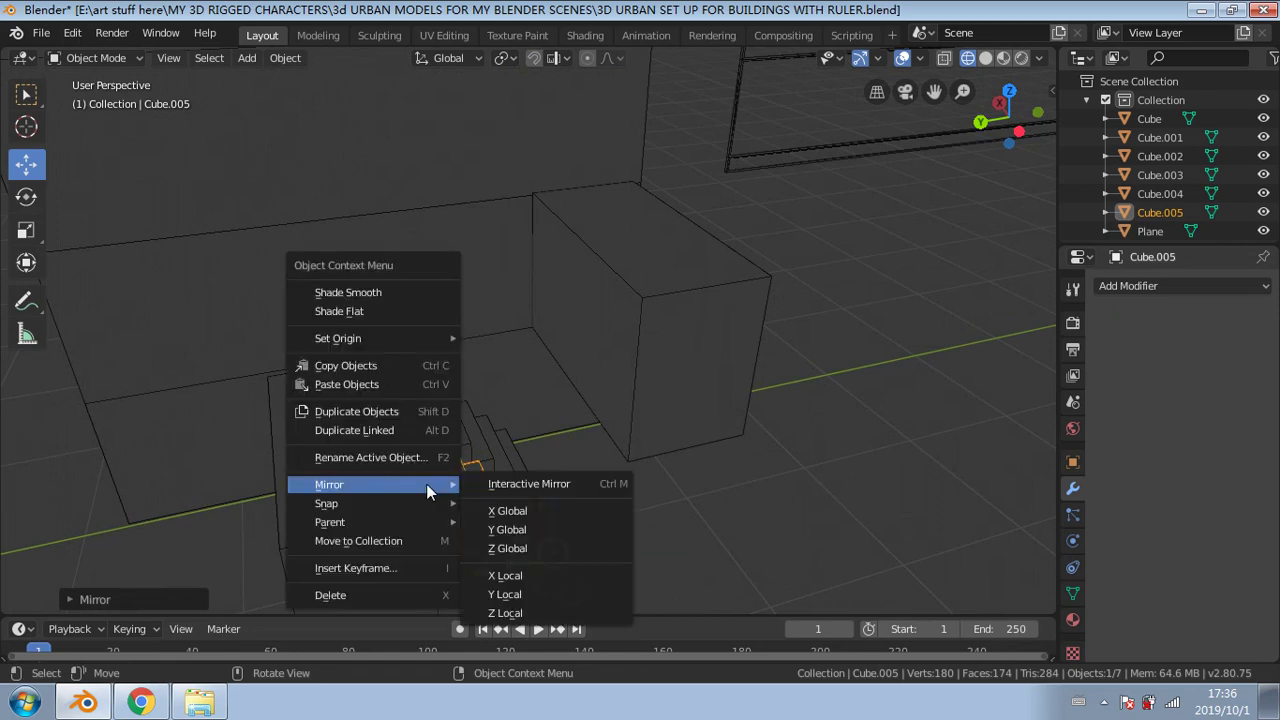
left_click(518, 530)
middle_click_drag(583, 503, 534, 456)
Step: Raise the mirrored staircase along Z to start at the lower block's top
key("g")
key("z")
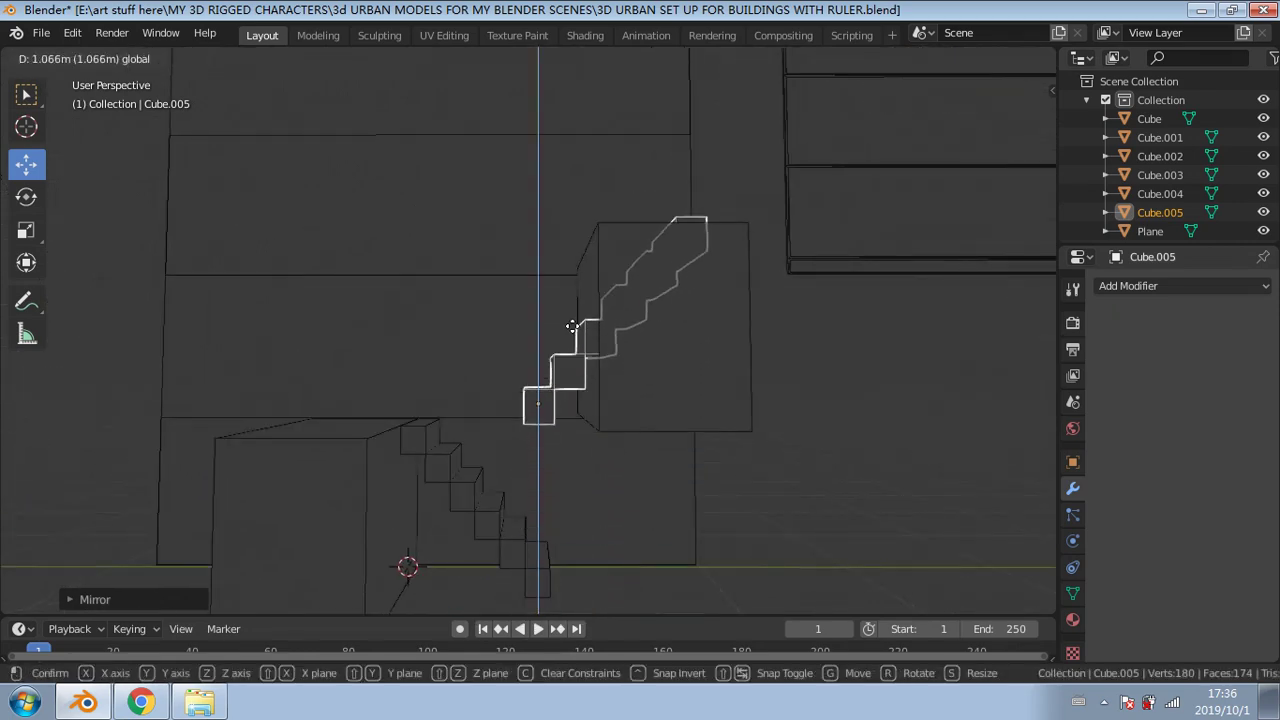
left_click(578, 340)
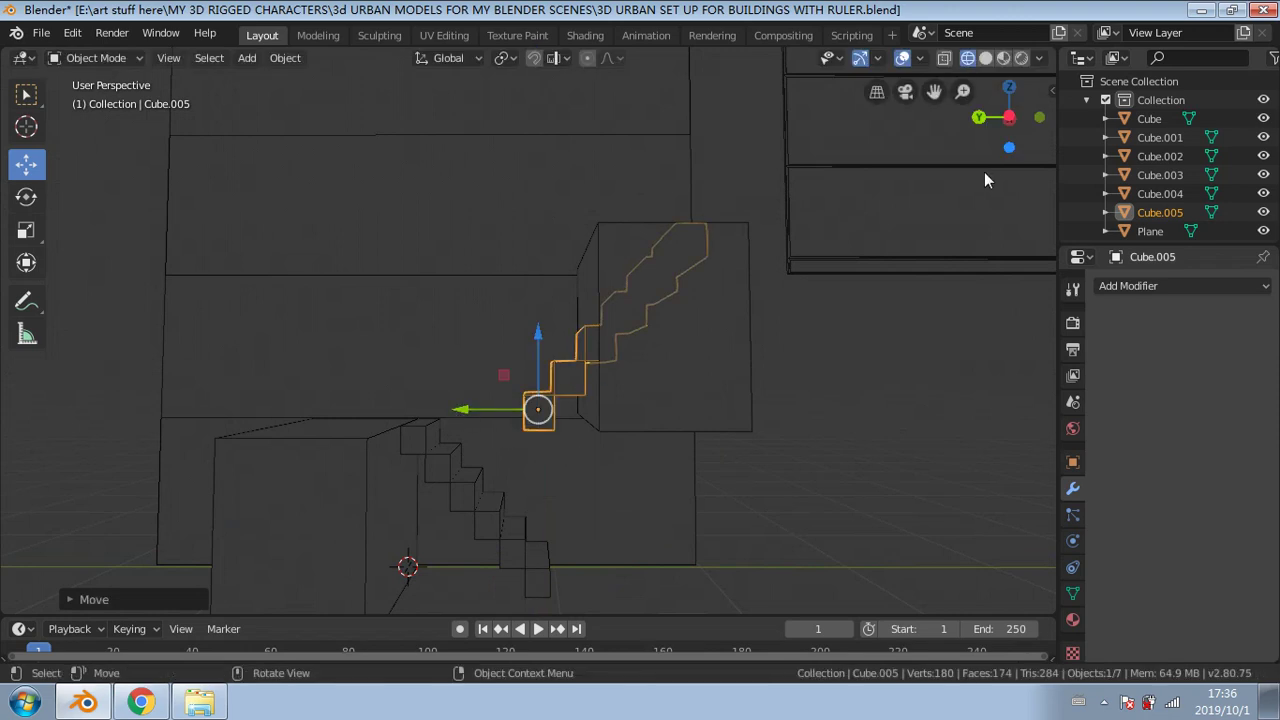
Step: In the left orthographic view, align the mirrored staircase along Y with the lower staircase's top step and lower it slightly along Z
left_click(1009, 117)
left_click_drag(1009, 117, 1010, 127)
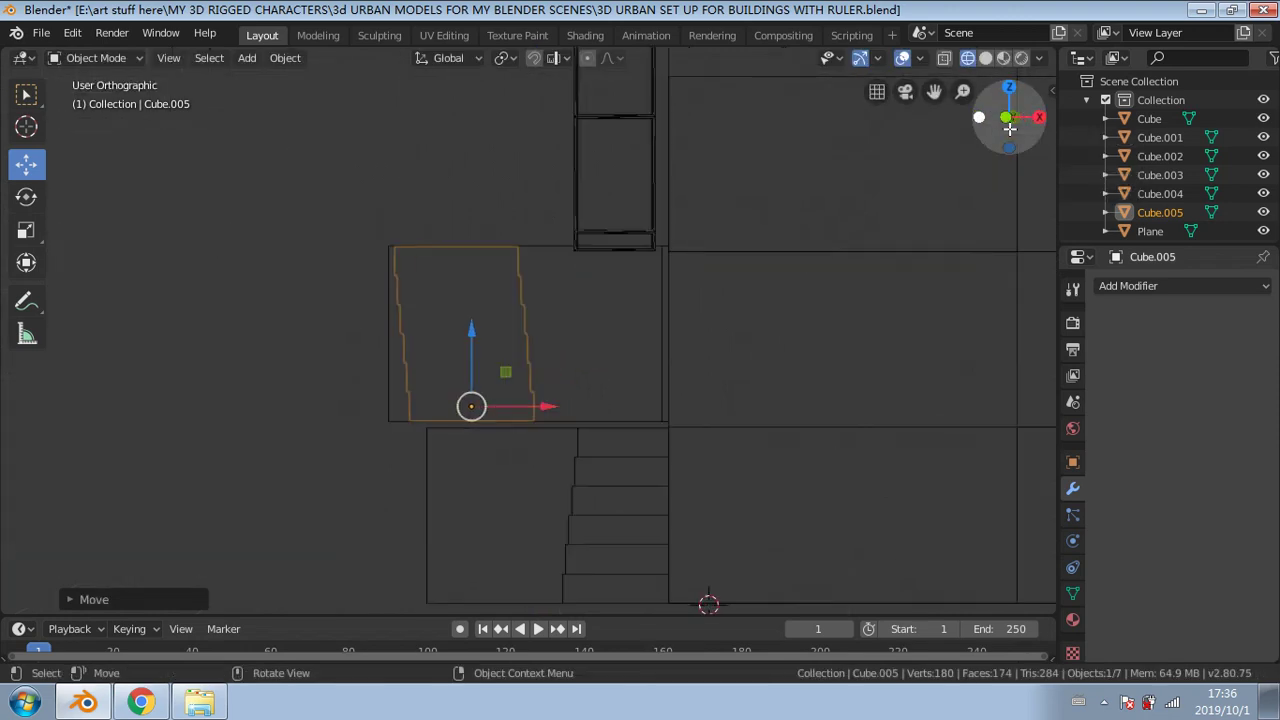
left_click(979, 117)
key("g")
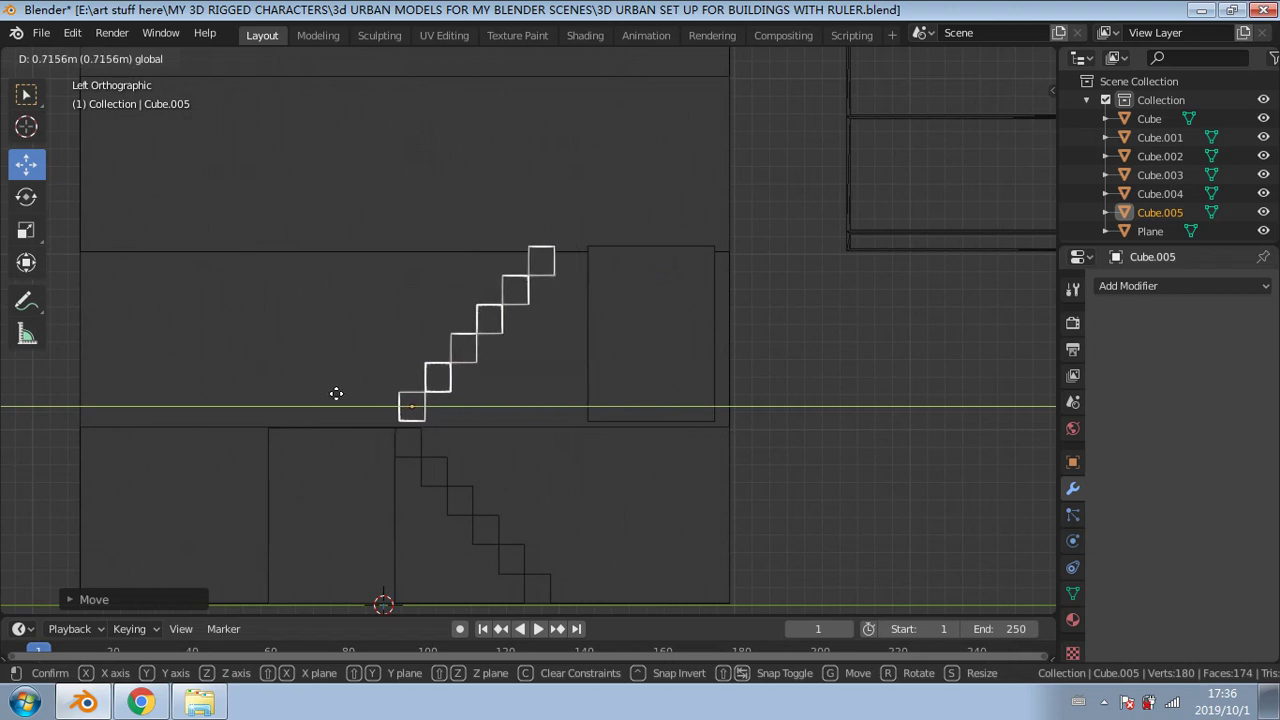
left_click(332, 393)
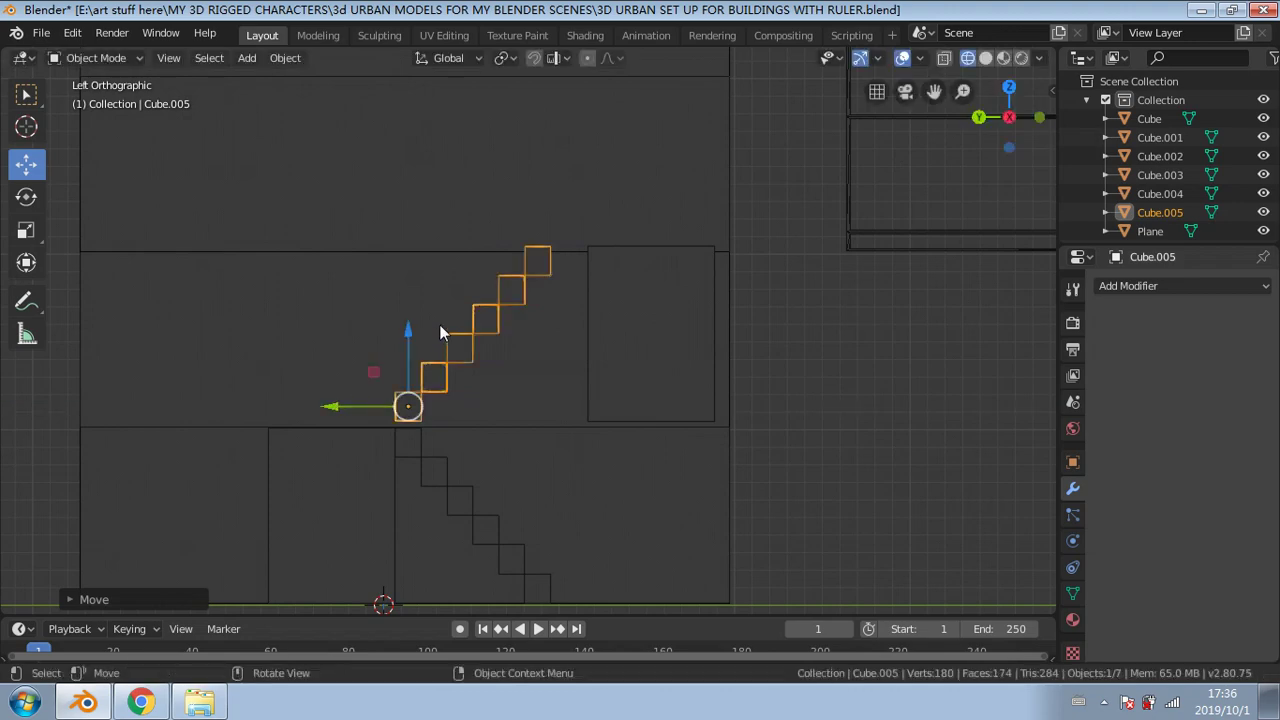
key("g")
key("z")
left_click(408, 336)
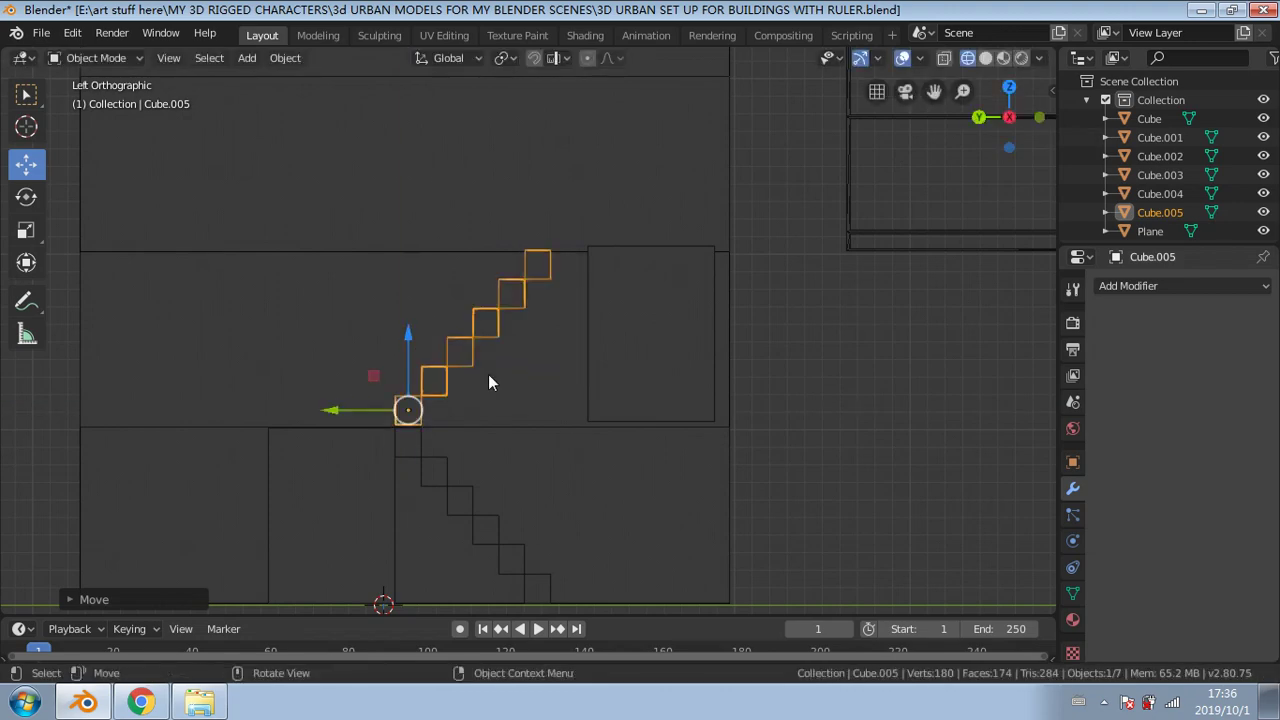
Step: Move the upper block along Y to the upper staircase's top step and lower it slightly to the floor line
middle_click_drag(488, 376, 697, 383)
left_click(697, 385)
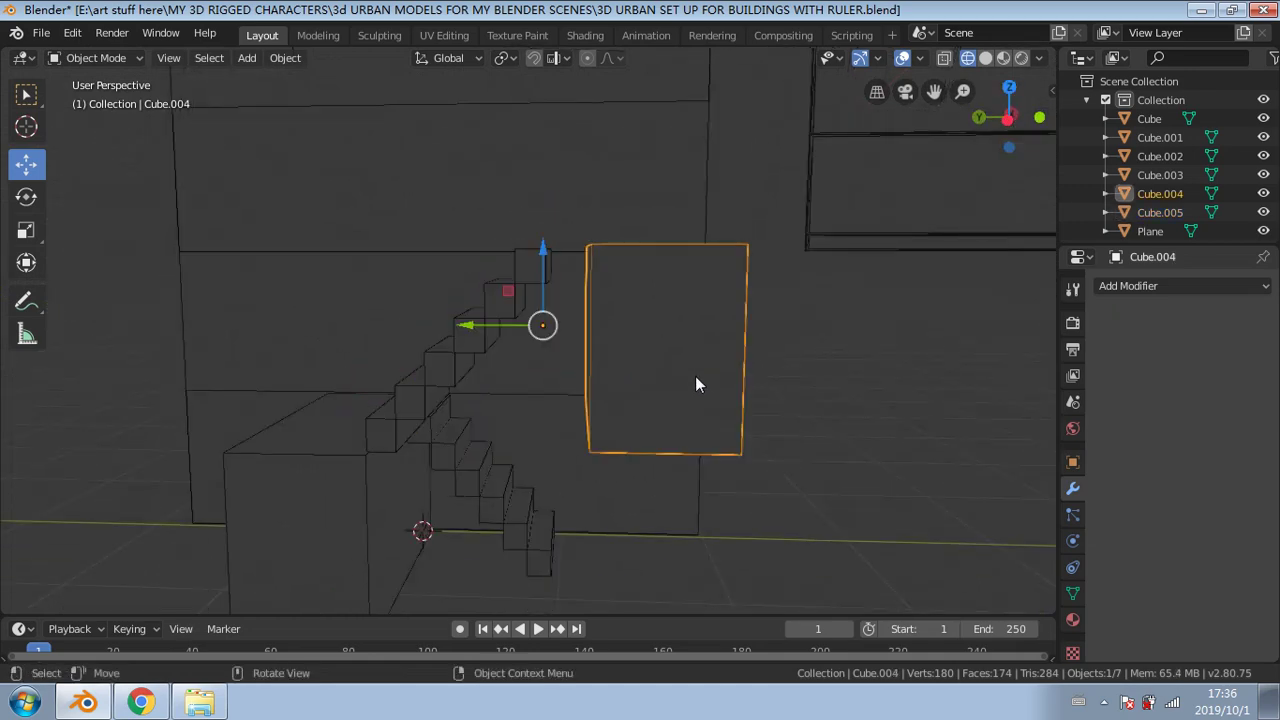
left_click_drag(475, 325, 432, 325)
middle_click_drag(529, 340, 536, 373)
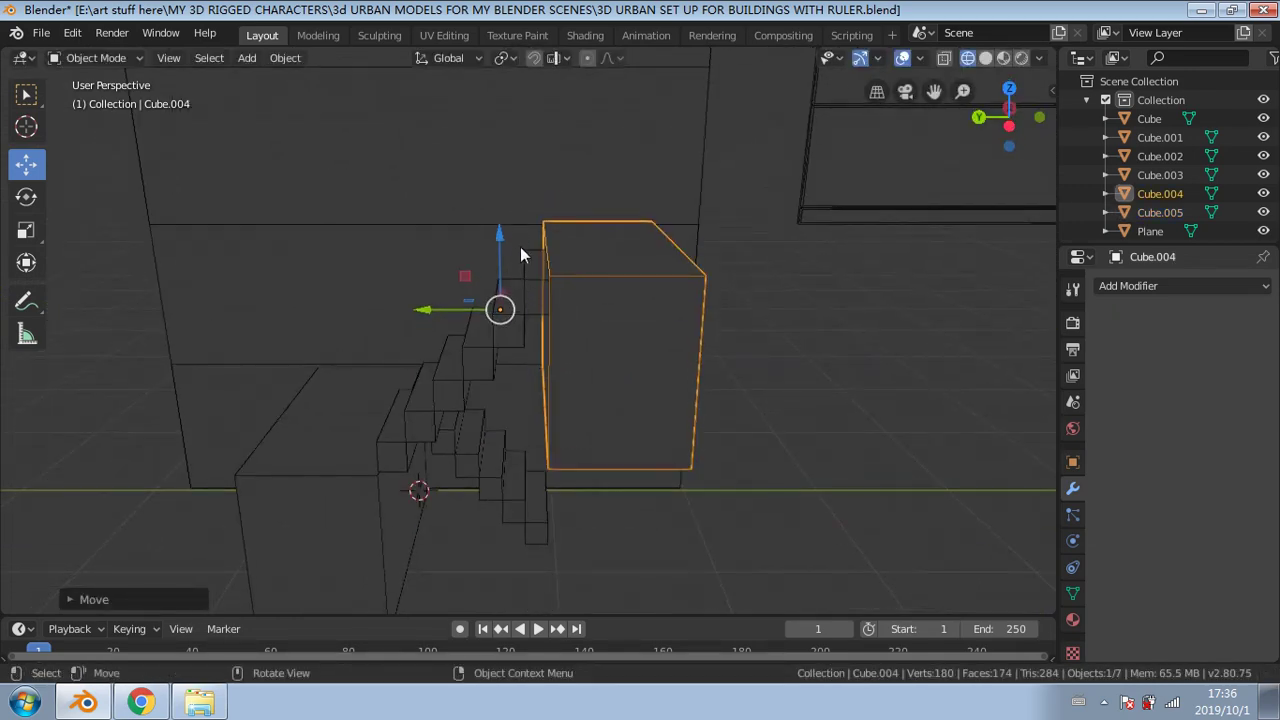
left_click_drag(498, 226, 497, 229)
middle_click_drag(621, 288, 626, 335)
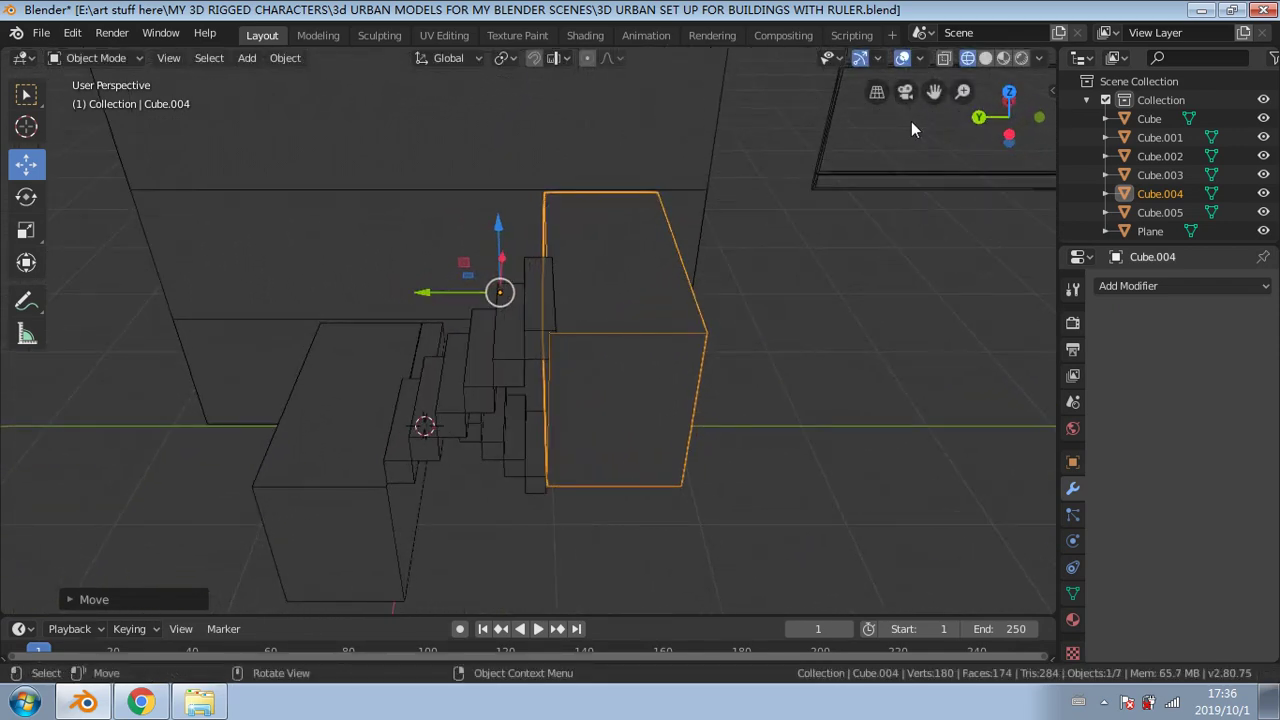
Step: Turn on X-ray and fine-tune the upper block's Y position against the upper staircase in the top orthographic view
left_click(1008, 94)
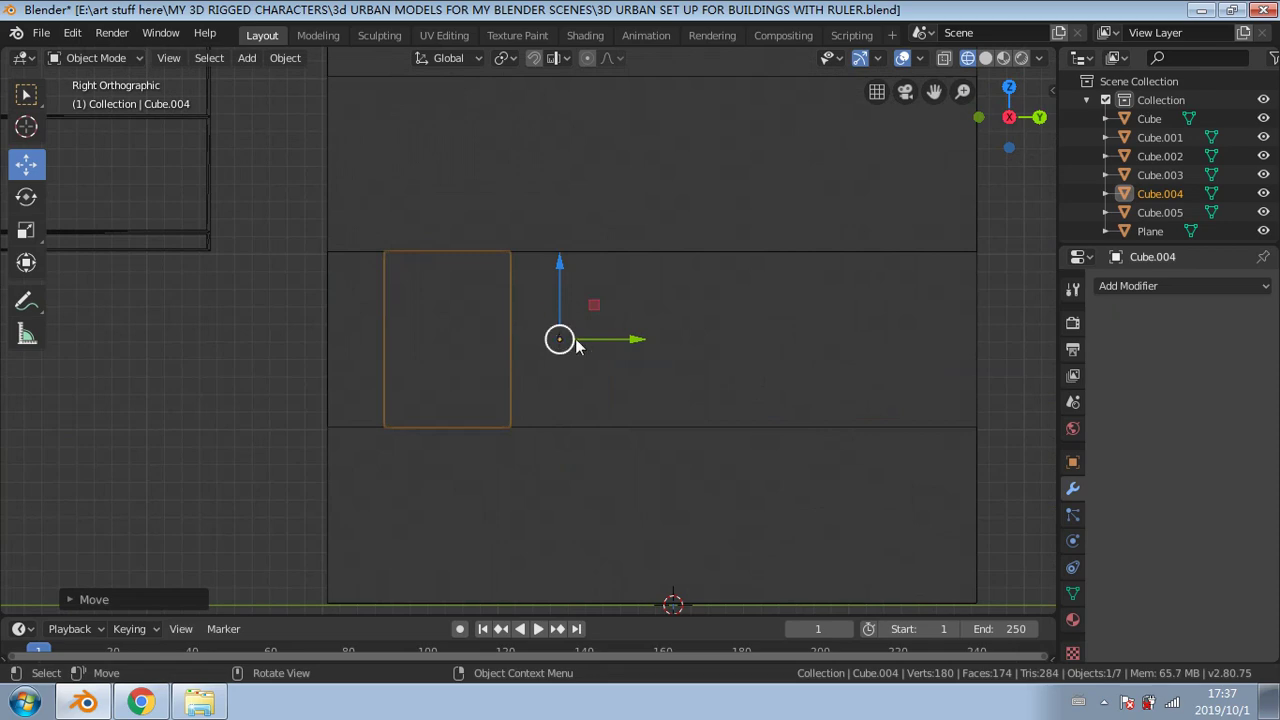
left_click(967, 59)
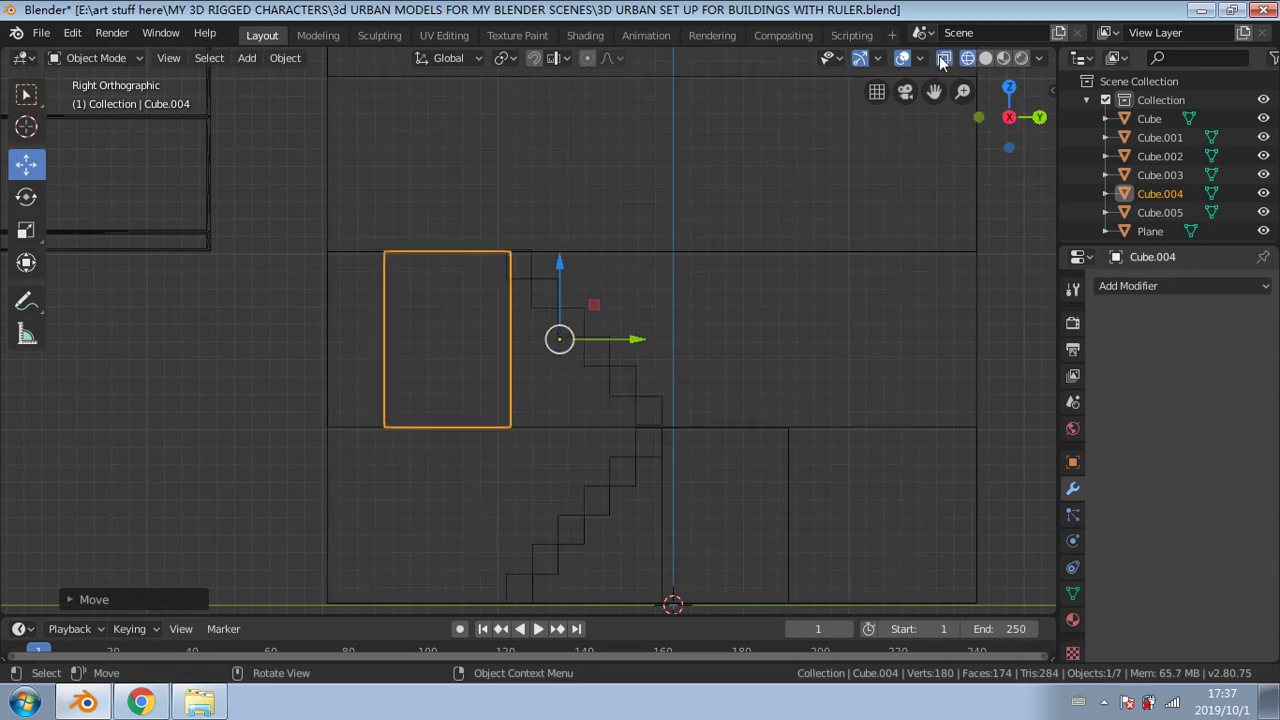
left_click(1009, 88)
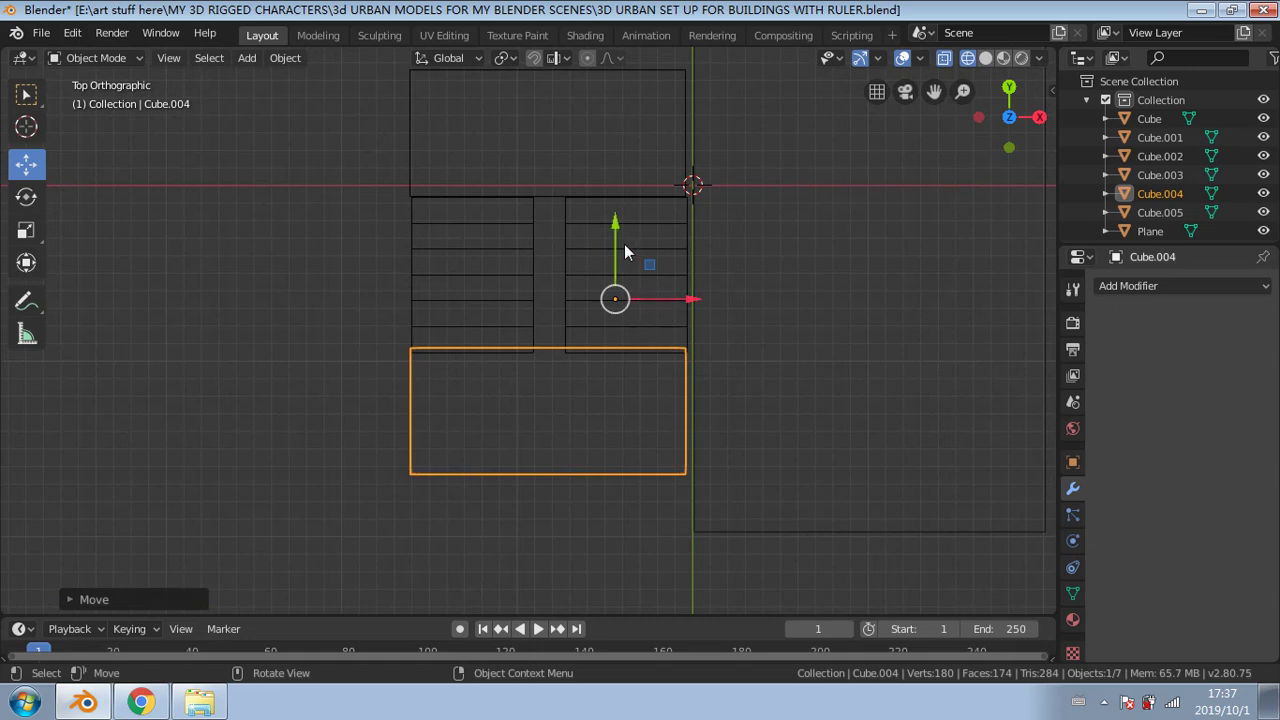
left_click_drag(614, 232, 614, 223)
middle_click_drag(782, 303, 604, 211)
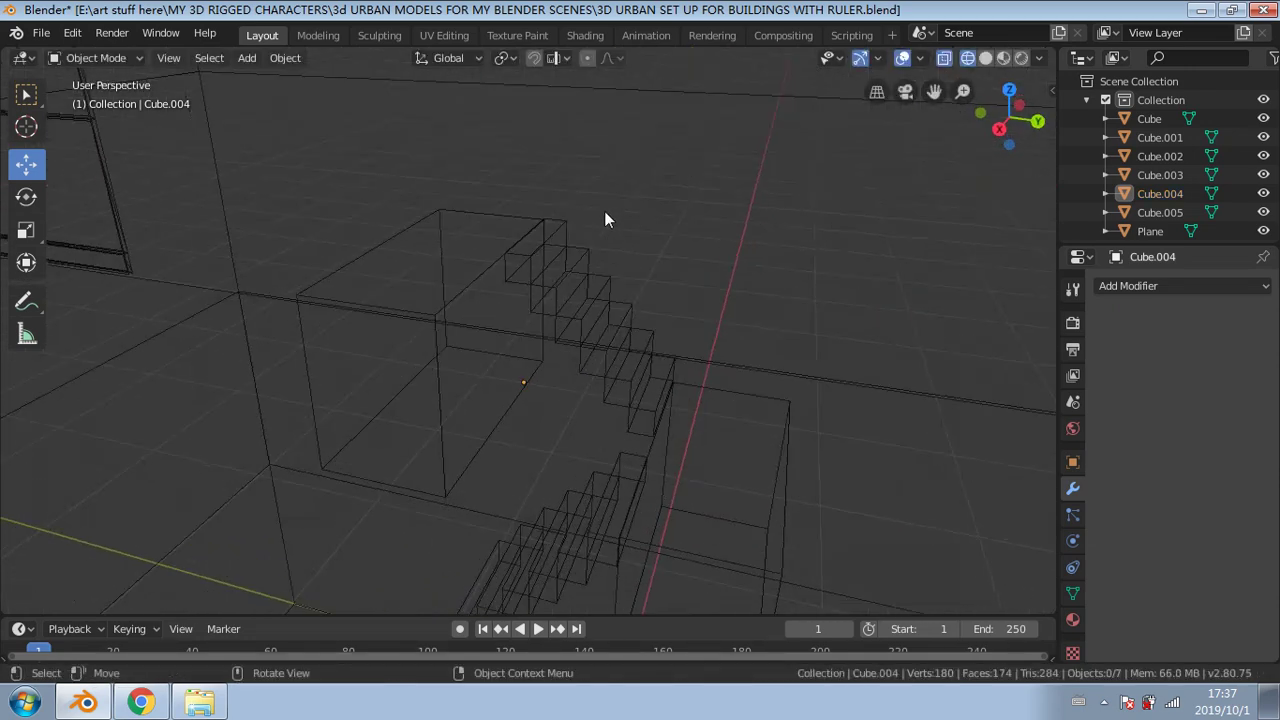
Step: Inspect from several angles how the two stair flights meet the lower and upper blocks
scroll(444, 334, "up", 3)
middle_click_drag(444, 334, 238, 388)
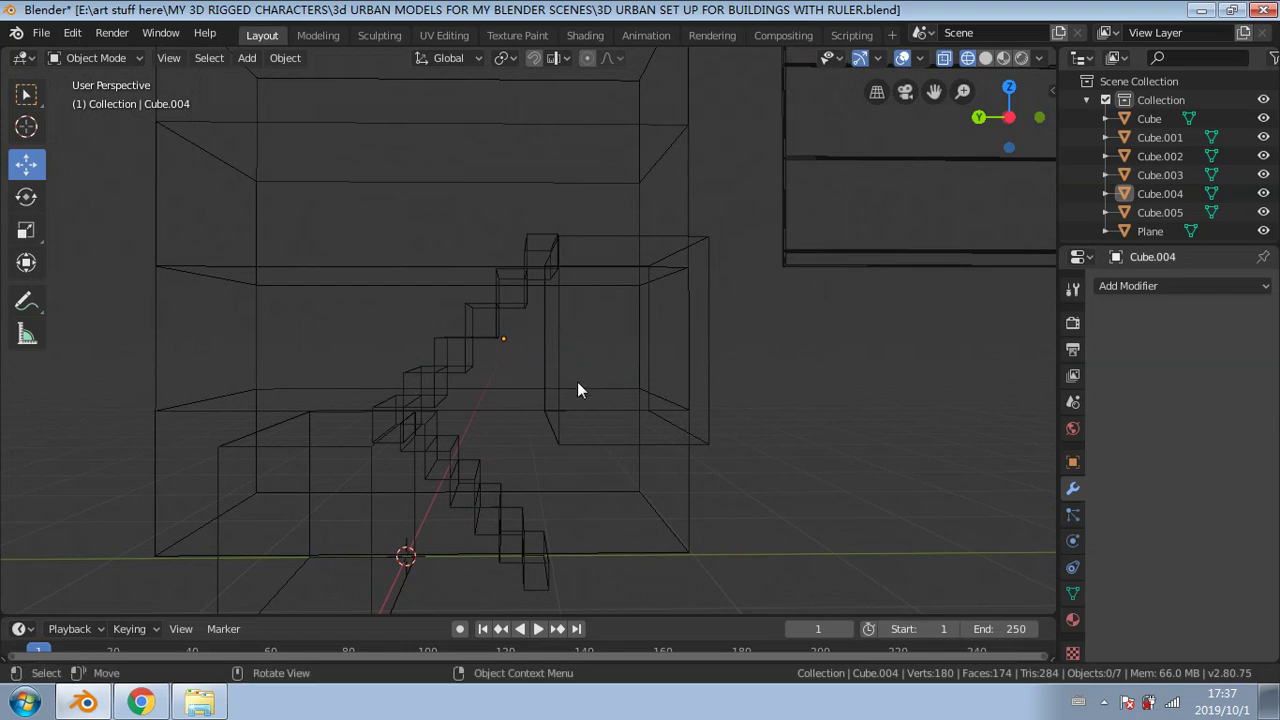
middle_click_drag(504, 436, 391, 406)
middle_click_drag(469, 373, 348, 374)
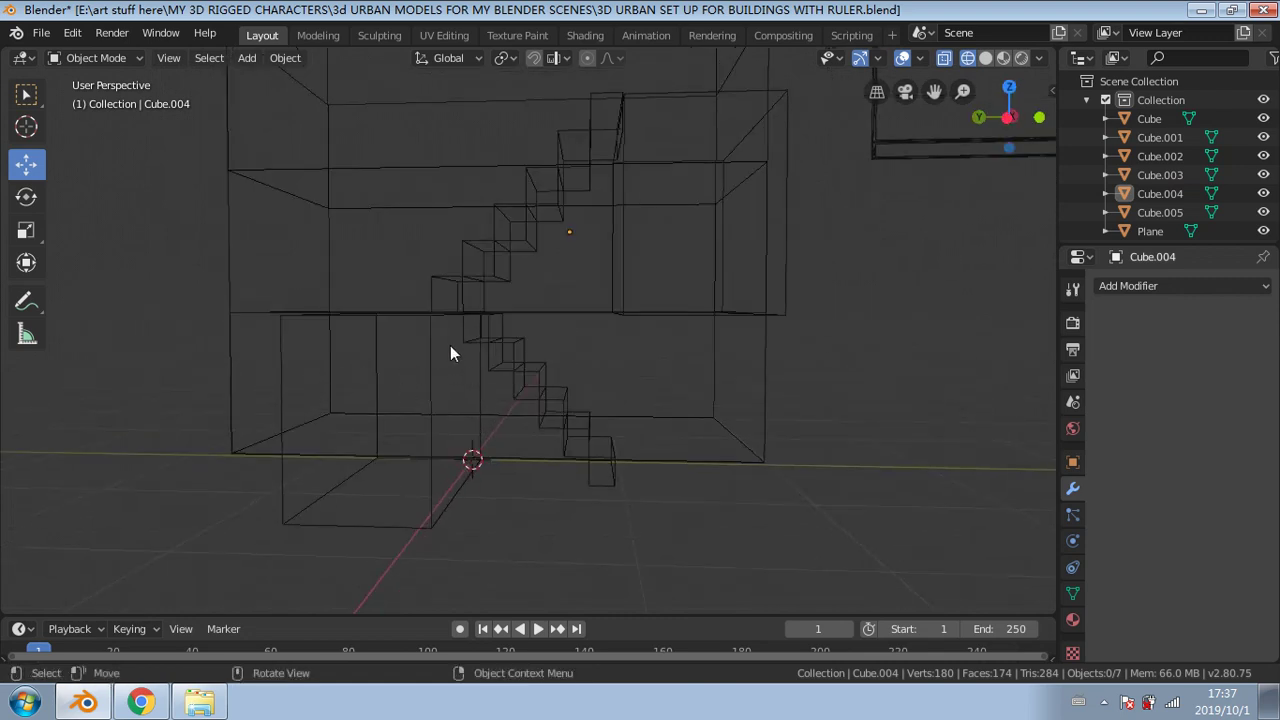
middle_click_drag(450, 349, 492, 305)
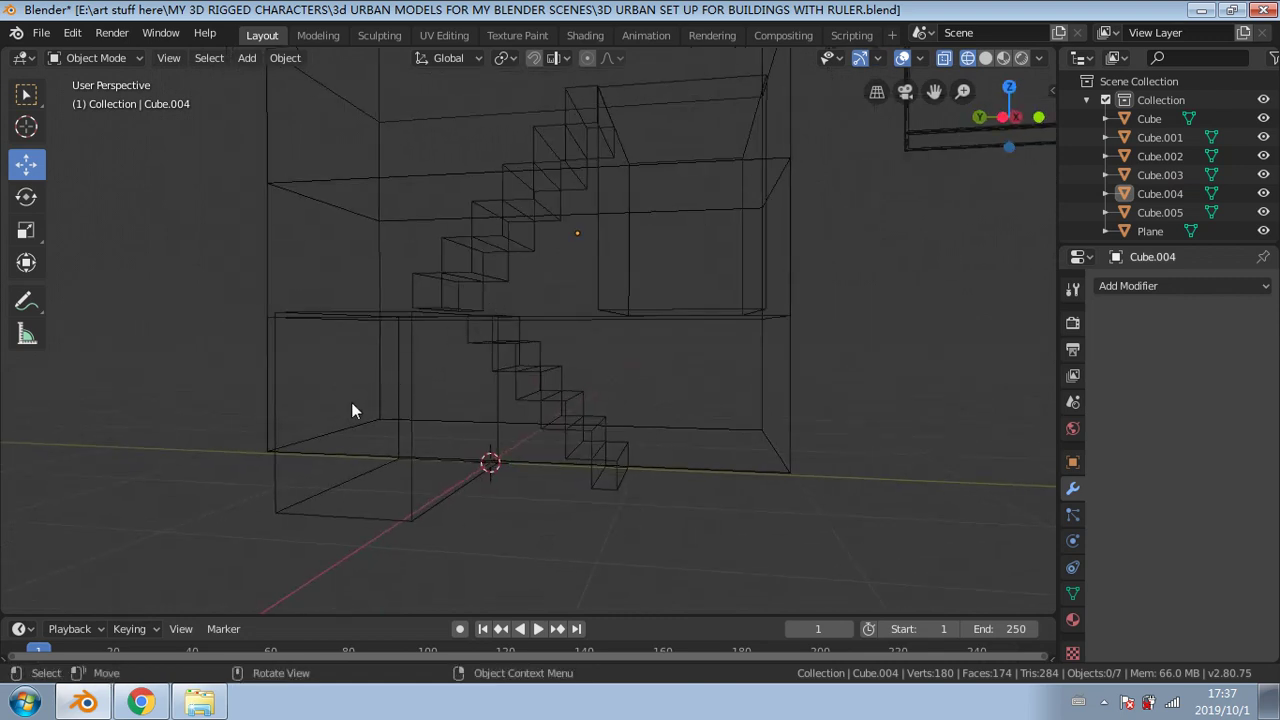
middle_click_drag(445, 383, 433, 355)
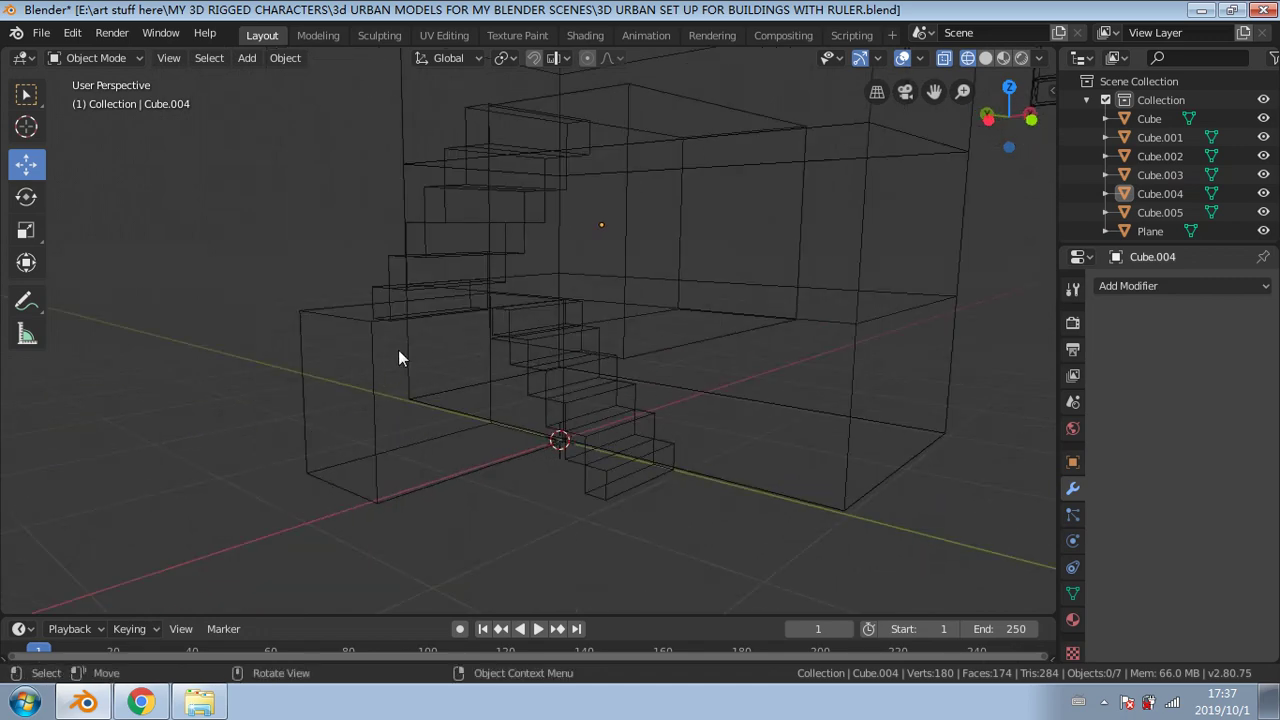
middle_click_drag(371, 383, 651, 189)
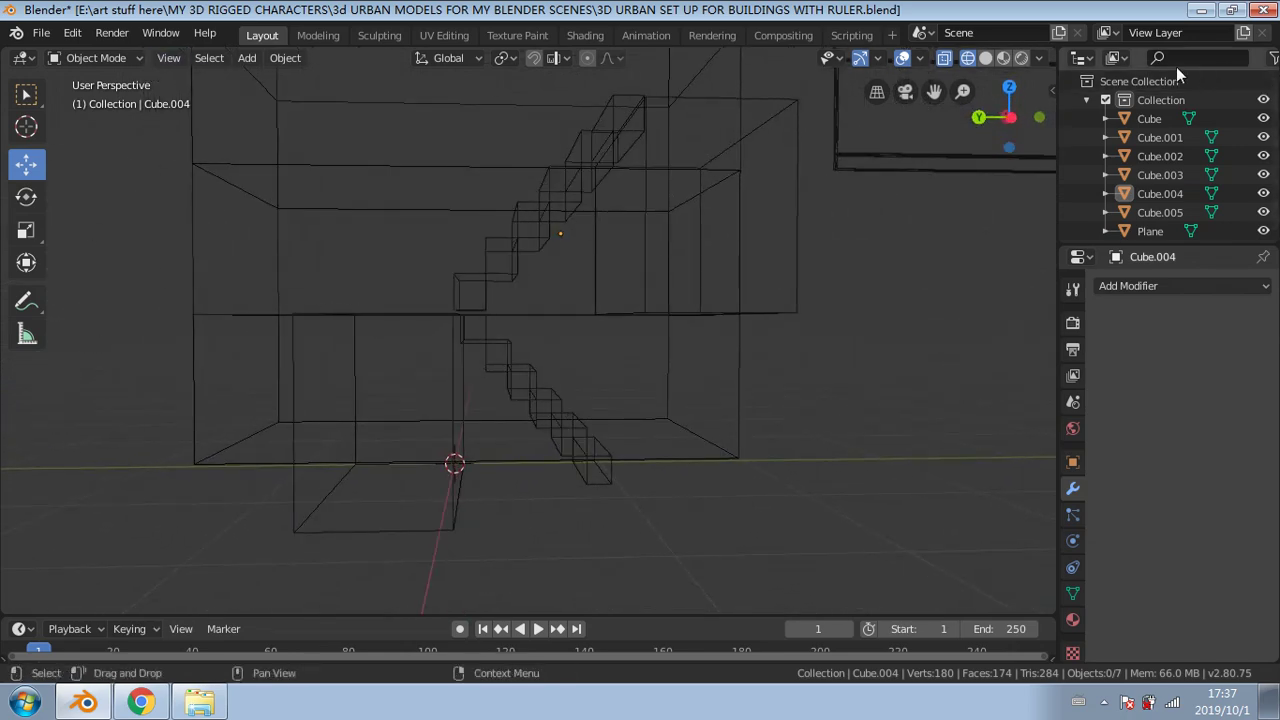
Step: Turn off X-ray and bring the underside of the upper block into close view
left_click(944, 57)
scroll(680, 200, "up", 6)
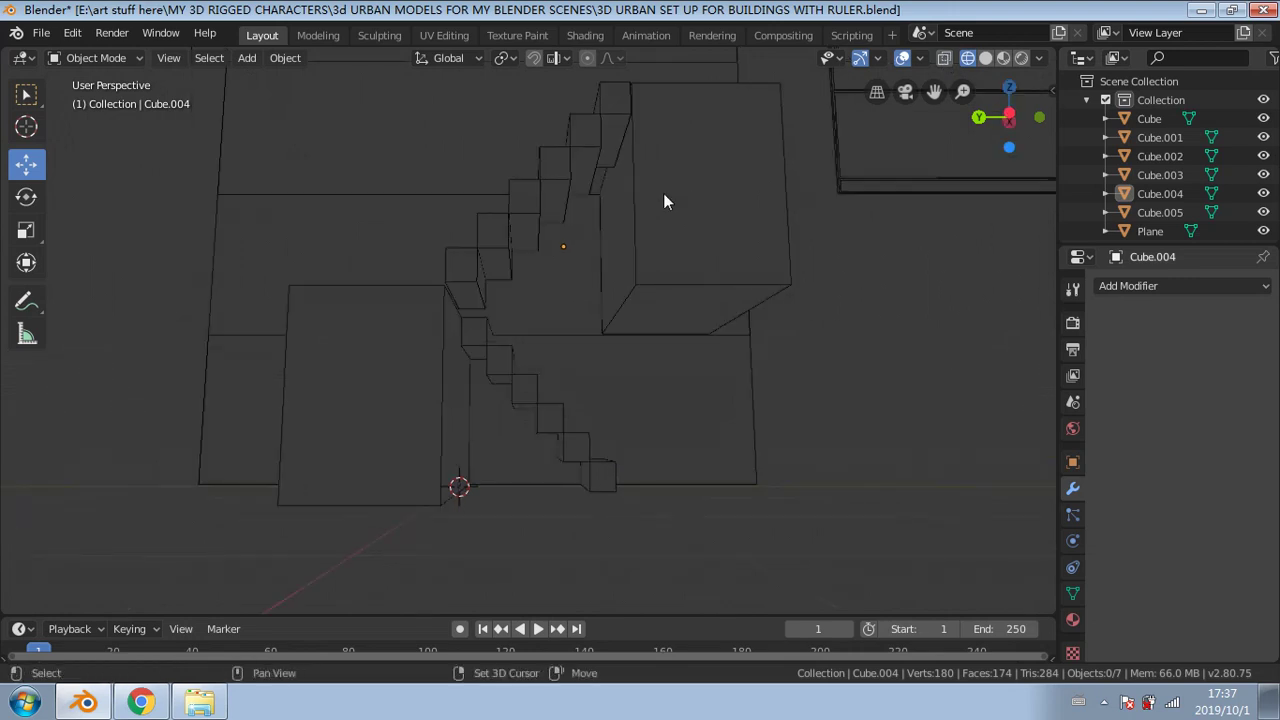
middle_click_drag(695, 280, 551, 335, "shift")
scroll(524, 314, "down", 2)
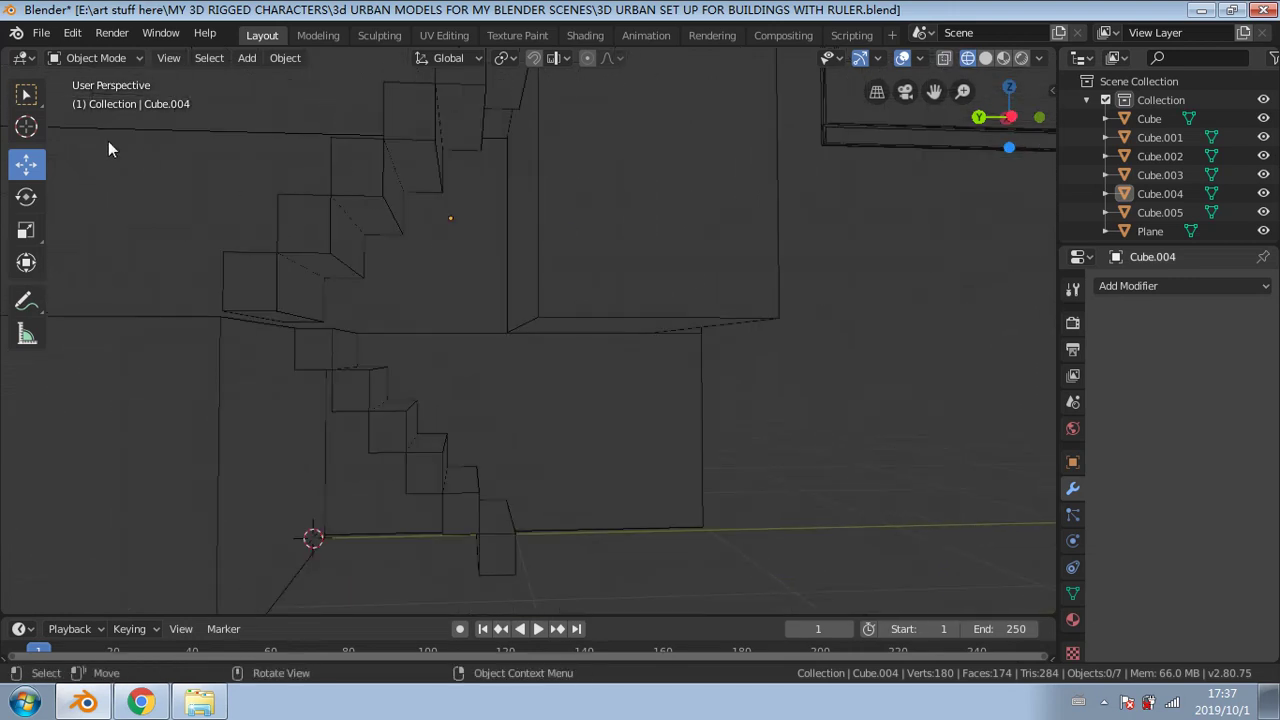
Step: In Edit Mode, try to bevel the upper block's bottom edge on the staircase side
left_click(136, 57)
left_click(86, 97)
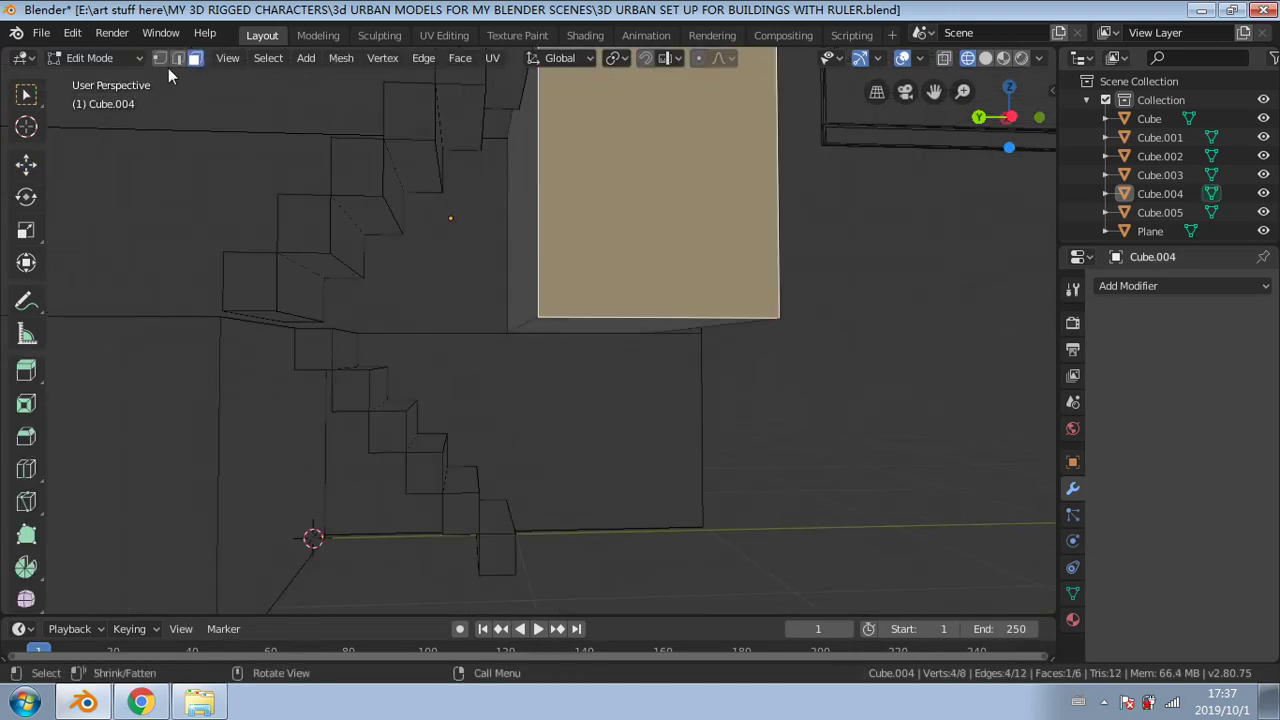
left_click(180, 60)
left_click(523, 324)
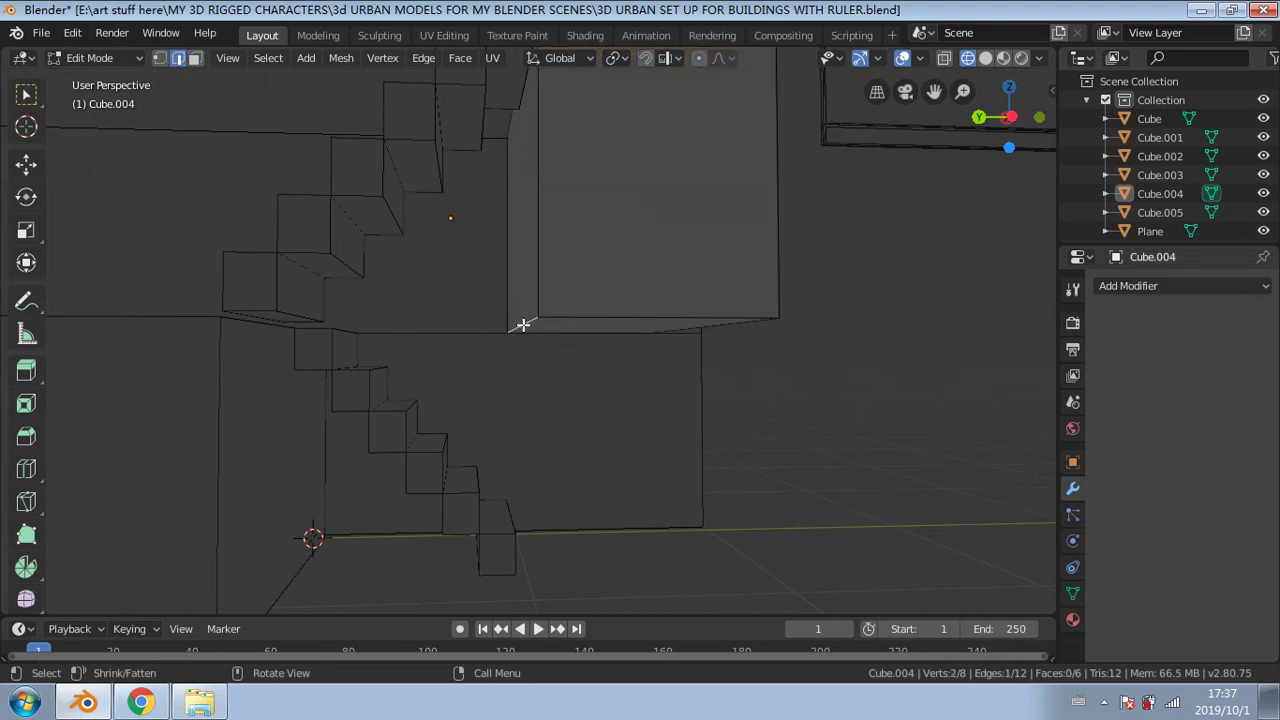
left_click(26, 437)
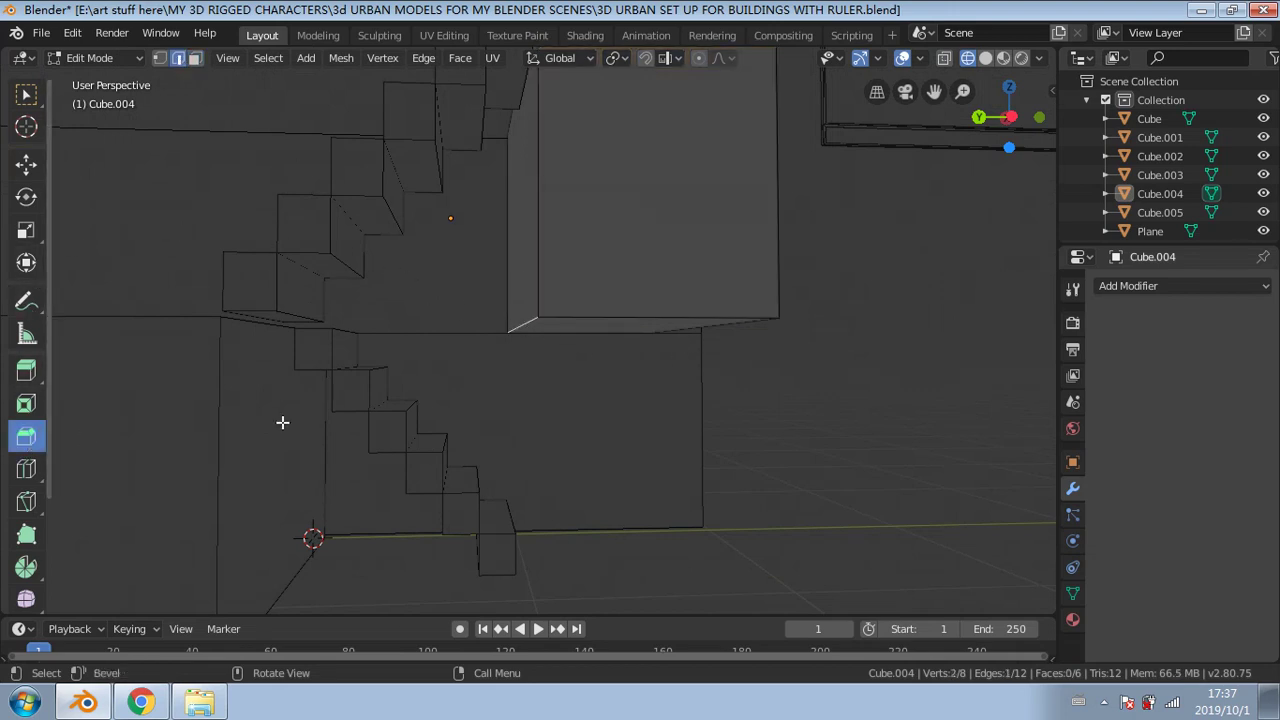
left_click_drag(720, 387, 798, 404)
middle_click_drag(798, 404, 823, 423)
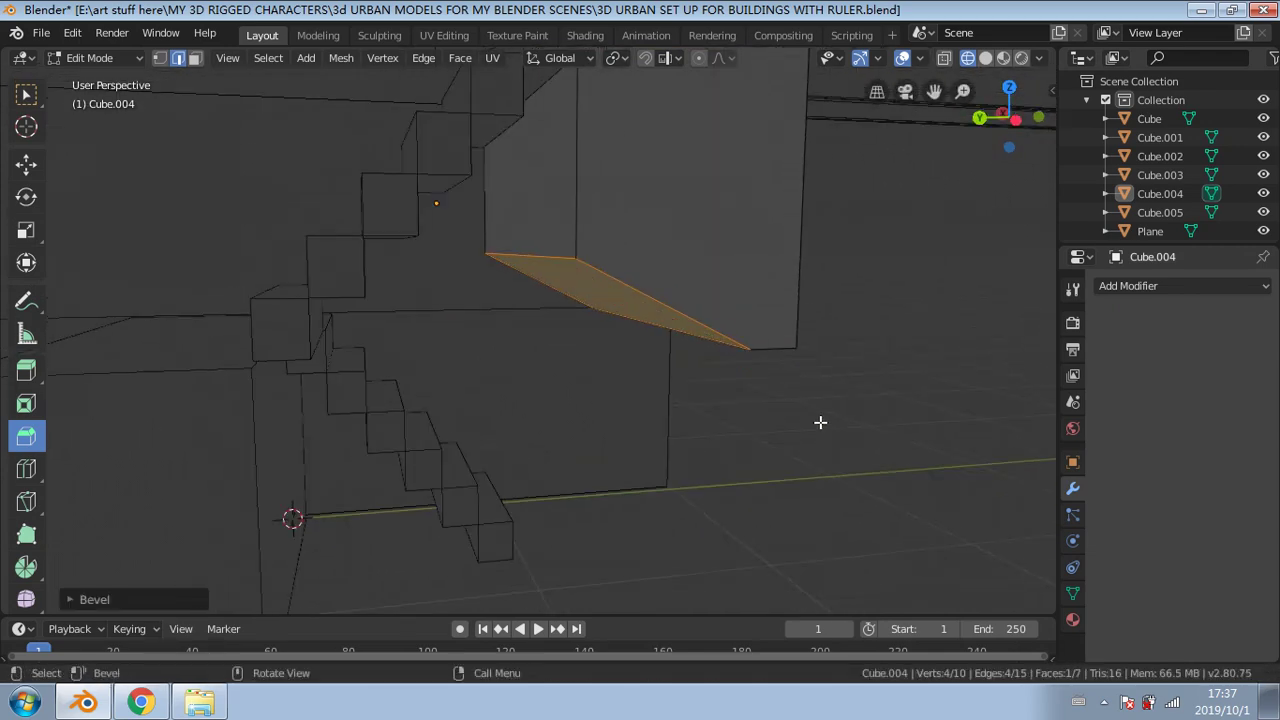
middle_click_drag(623, 277, 603, 280)
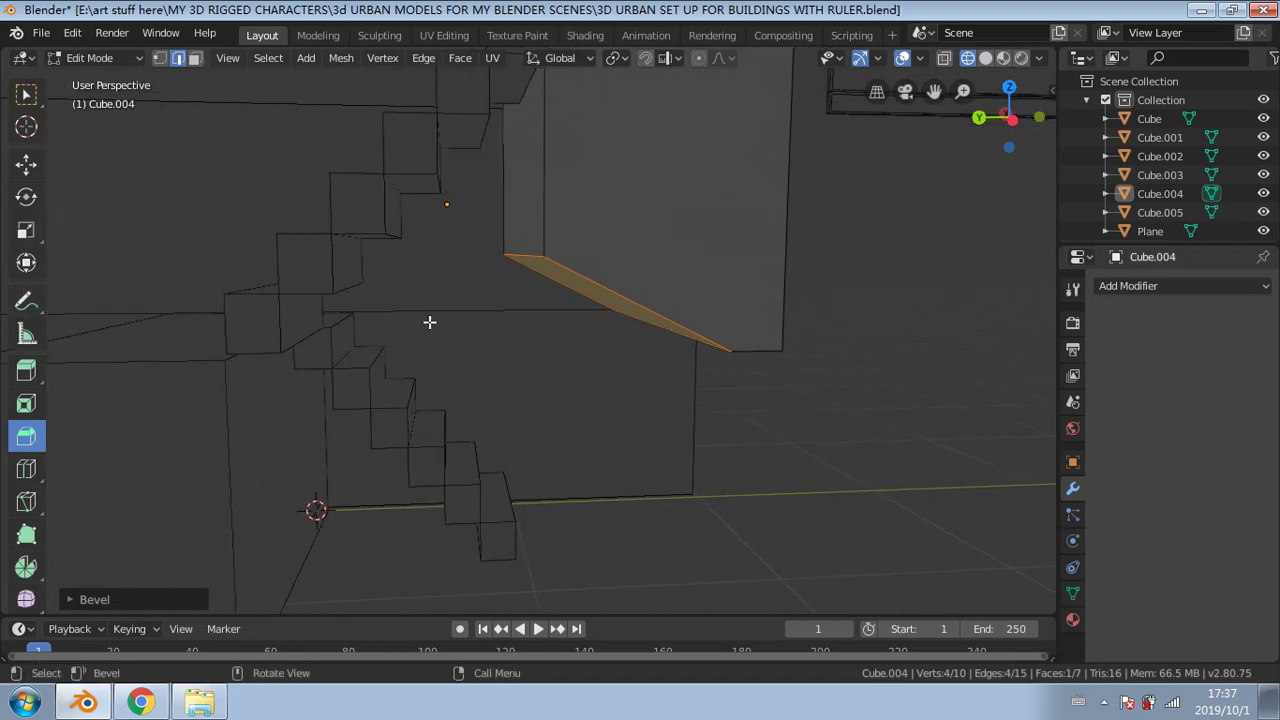
middle_click_drag(430, 322, 734, 354)
Step: Undo the bevel on the upper block and return to Object Mode
key("ctrl+z")
scroll(735, 355, "down", 2)
scroll(654, 363, "down", 2)
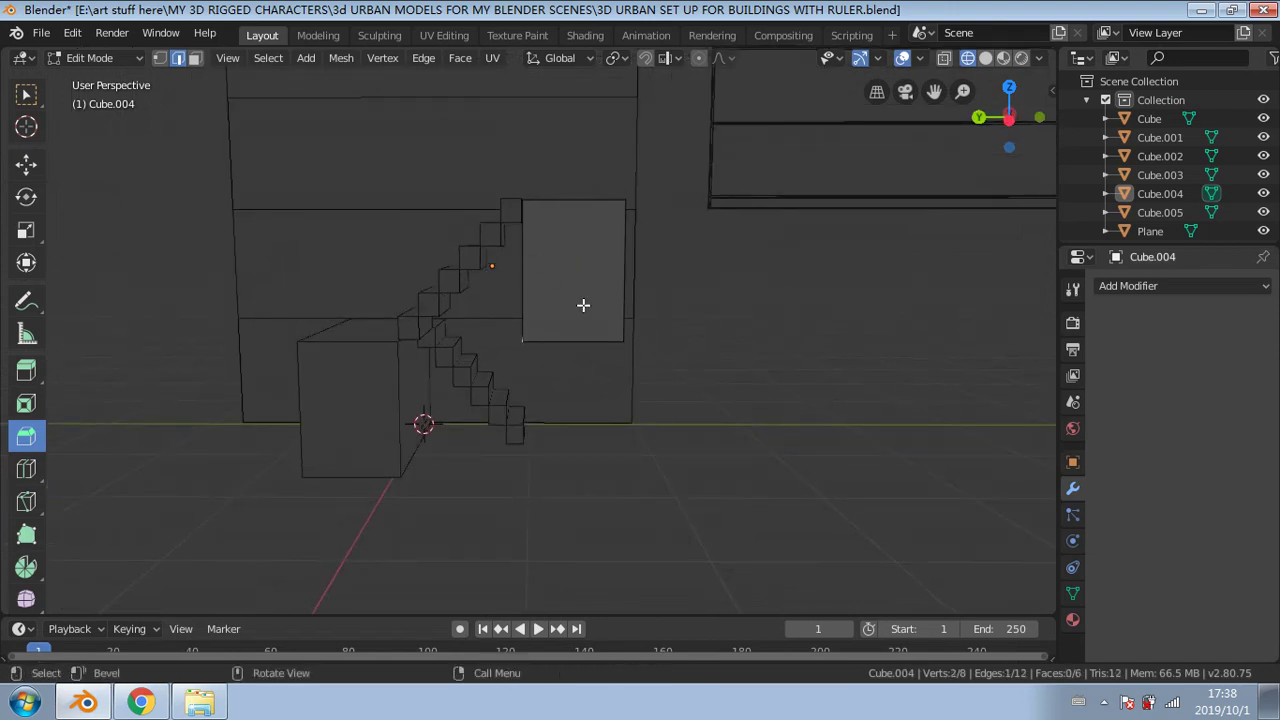
left_click(110, 62)
left_click(100, 78)
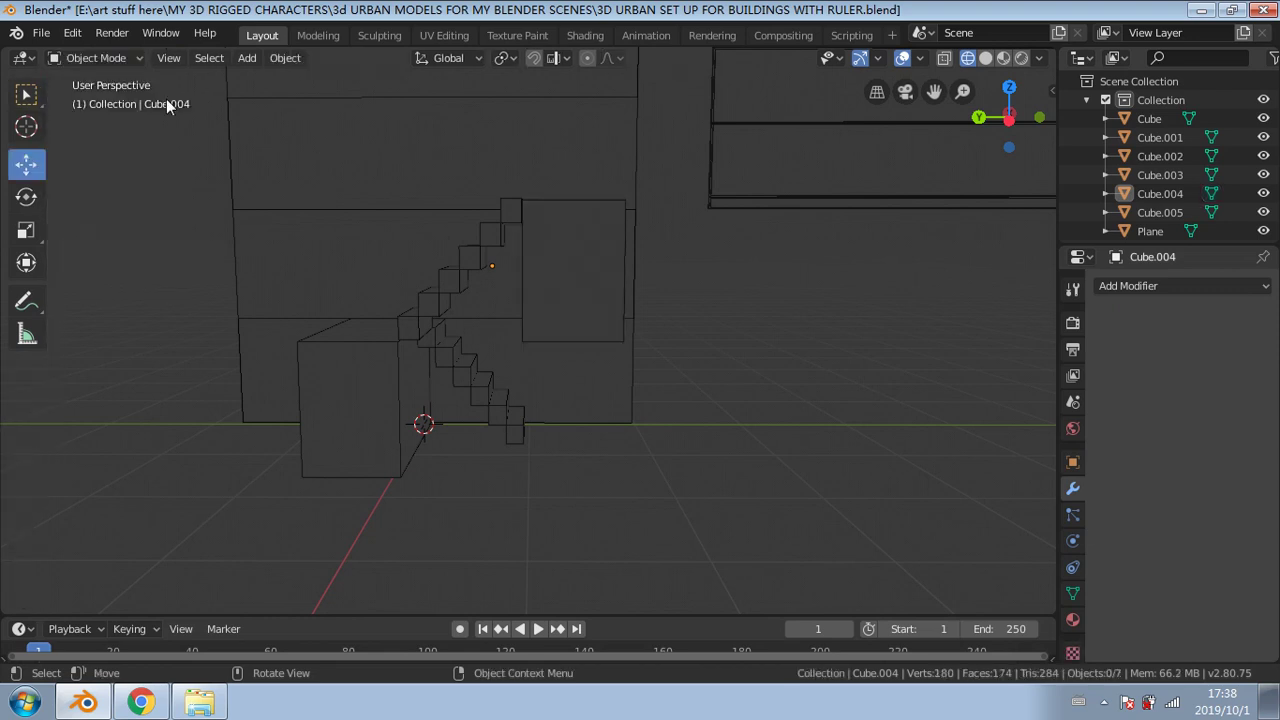
Step: Select both stair flights and both blocks and move them together along Y past the building's side edge
left_click(544, 249)
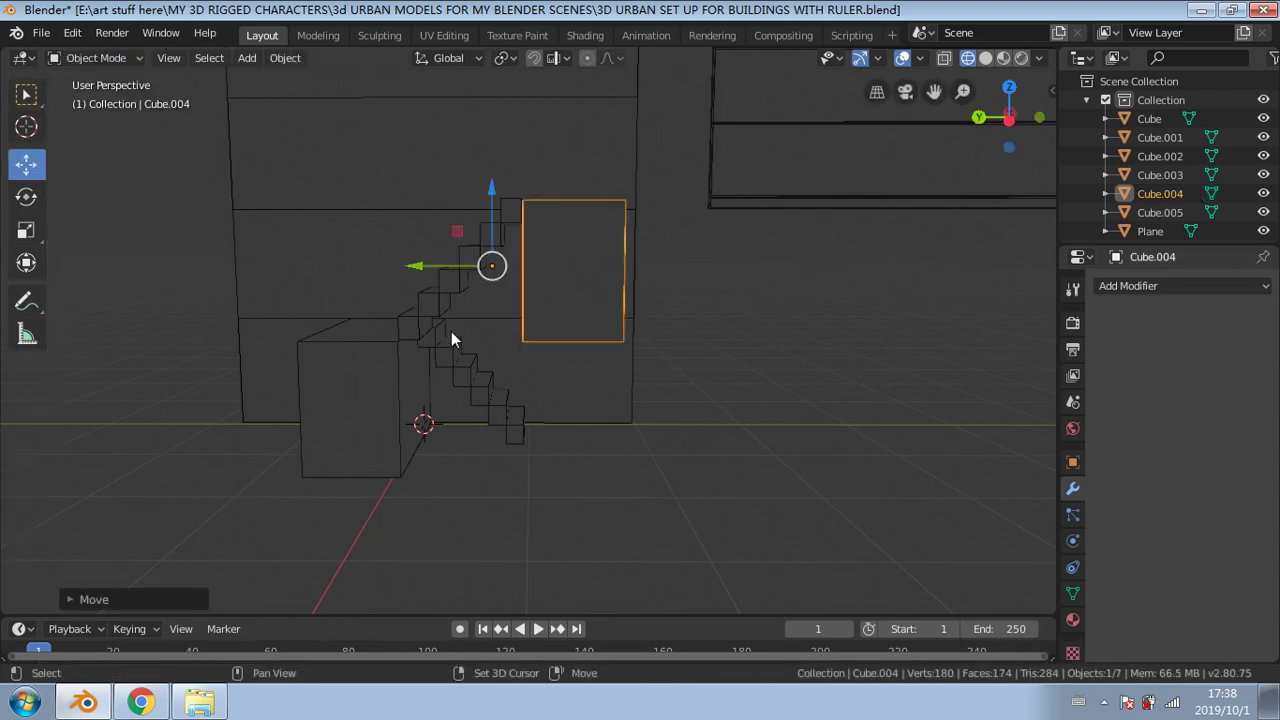
left_click(451, 365, "shift")
left_click(439, 298, "shift")
left_click(357, 381, "shift")
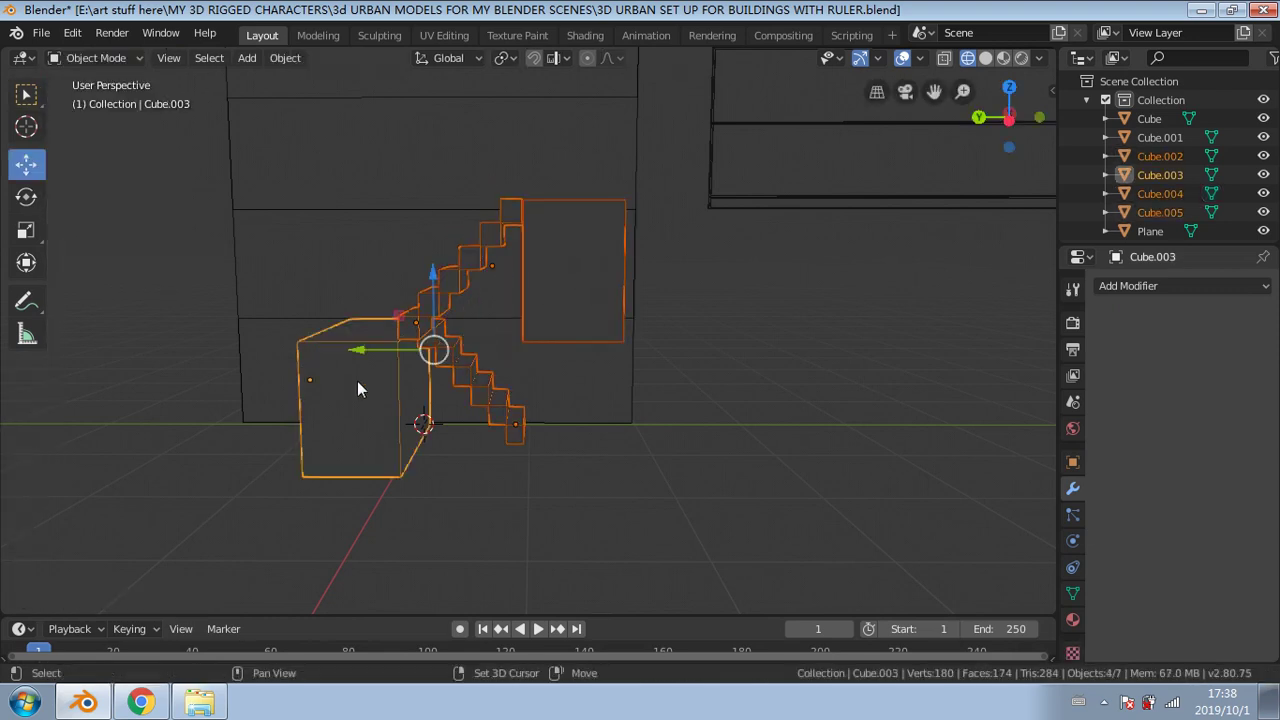
left_click_drag(372, 352, 52, 352)
left_click(731, 325)
middle_click_drag(731, 325, 692, 359)
Step: Duplicate the upper block and place the copy in front of the wall near the building's opposite side
left_click(326, 290)
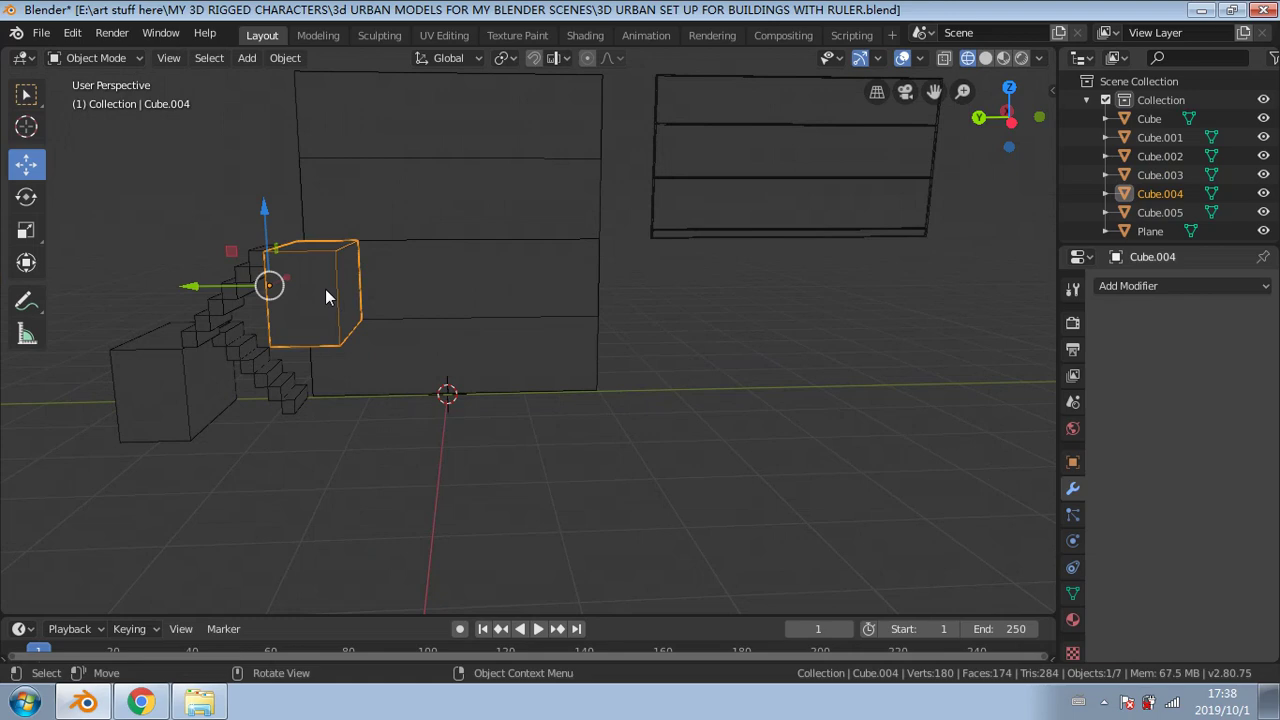
key("shift+d")
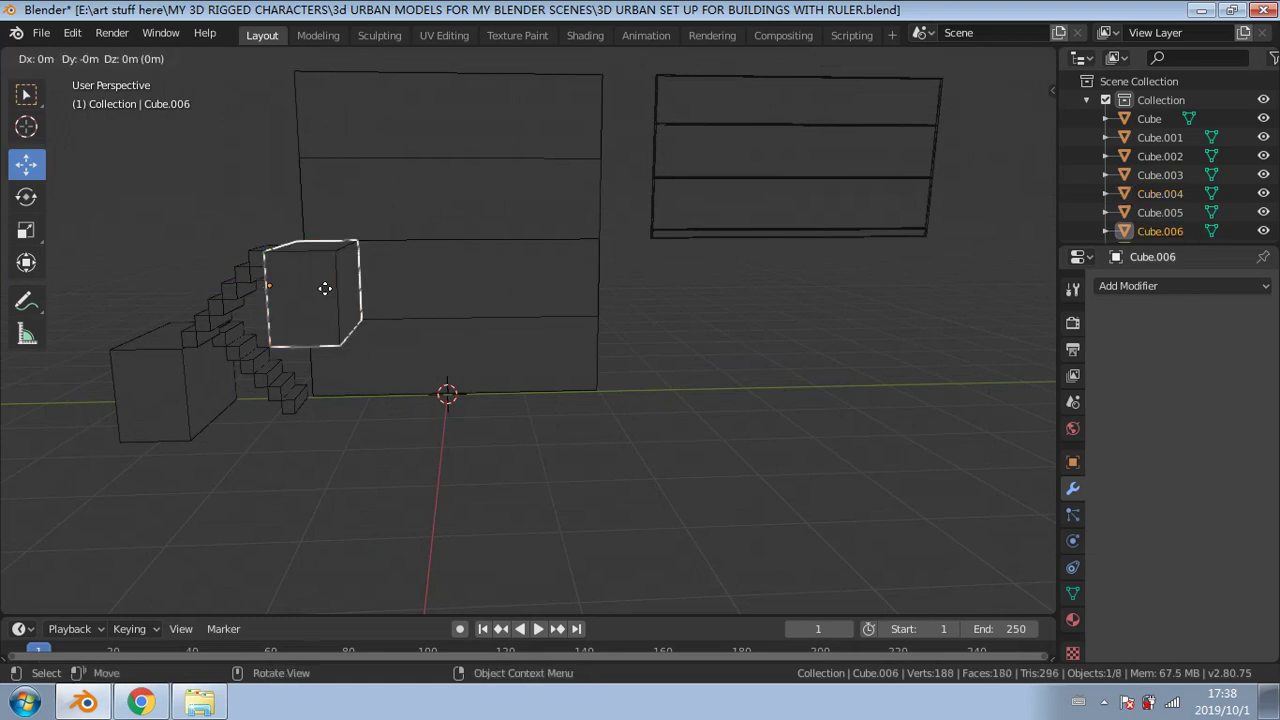
left_click(528, 272)
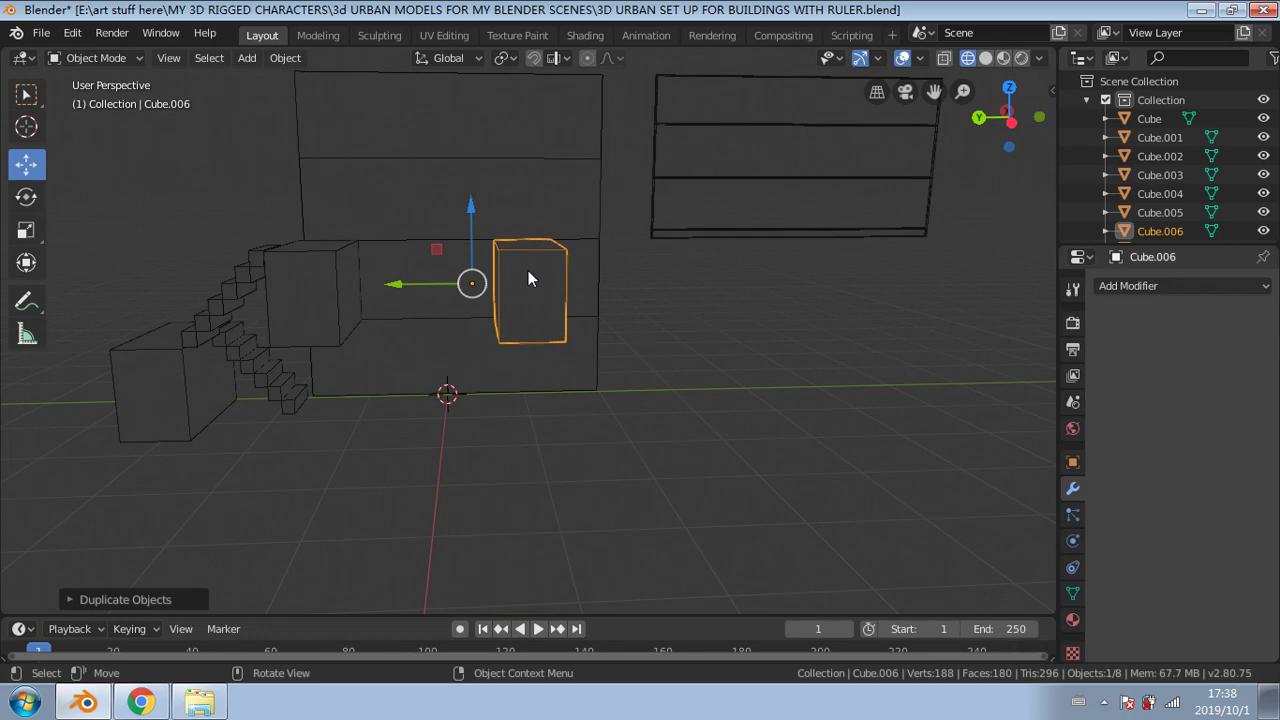
Step: Lower the ruler plane to the ground along Z and align it along Y with the building's wall in the left orthographic view
left_click(737, 126)
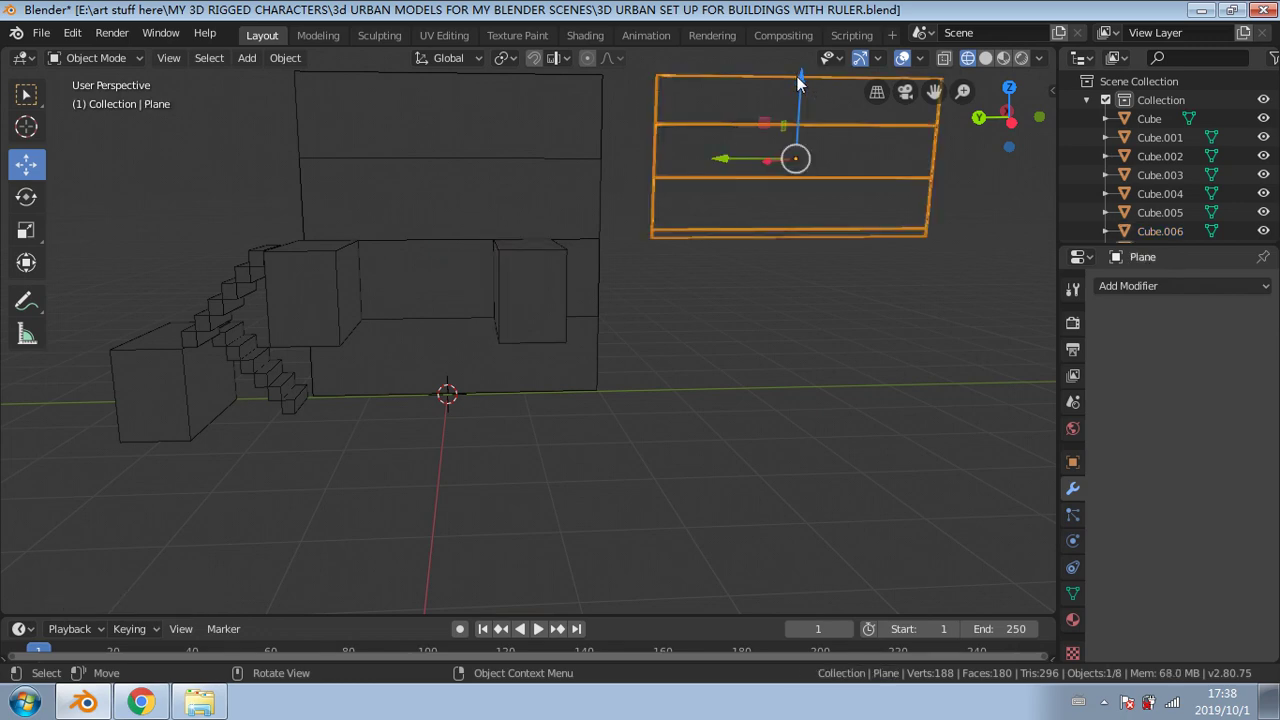
left_click_drag(799, 82, 794, 238)
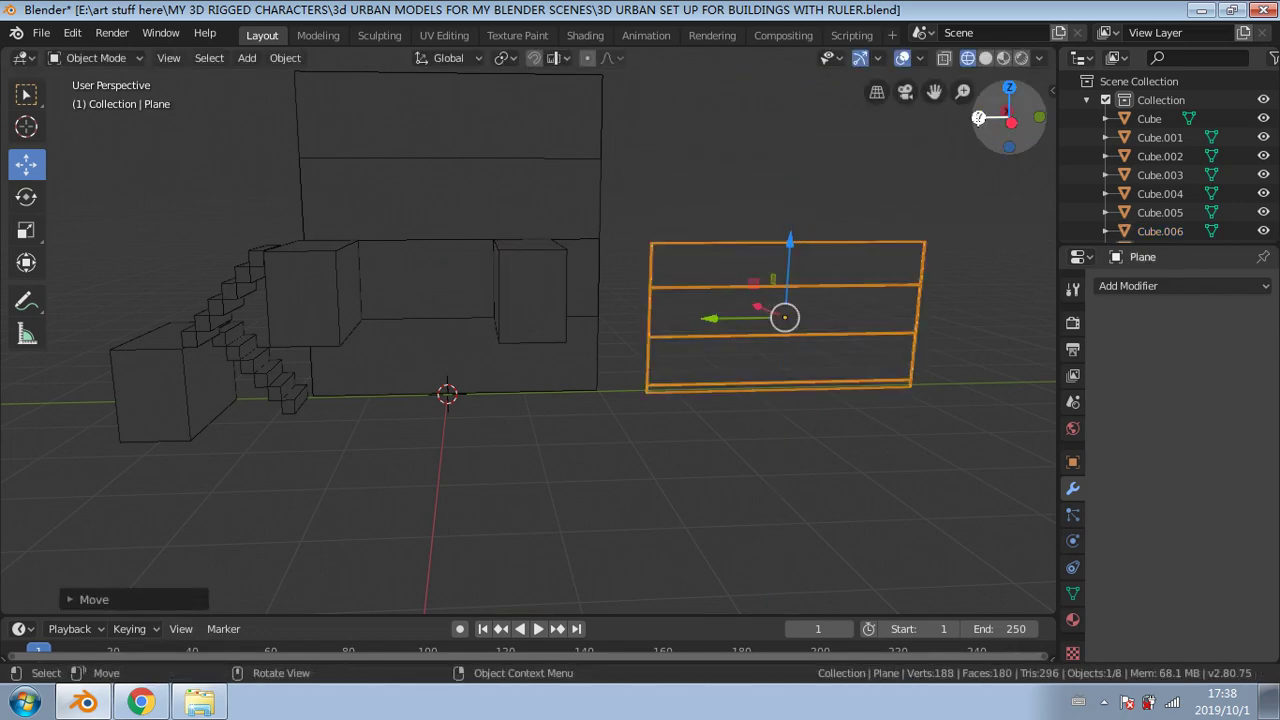
left_click(1012, 123)
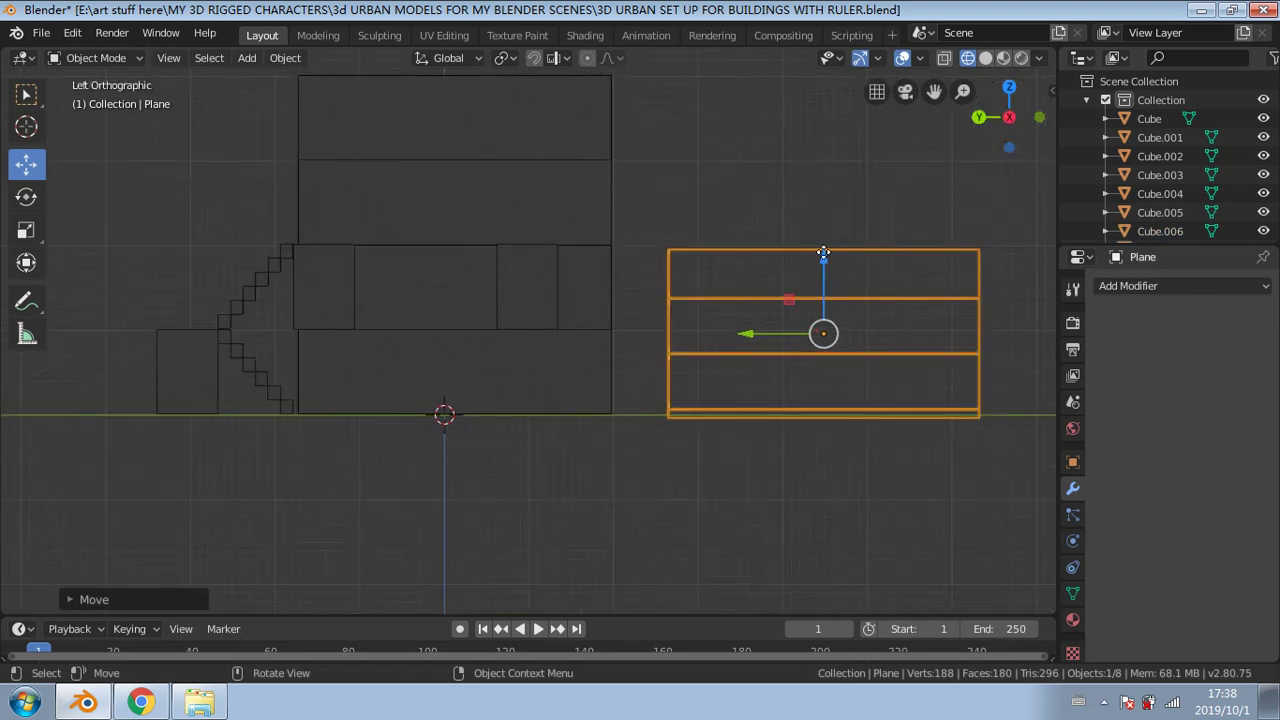
left_click_drag(823, 253, 829, 246)
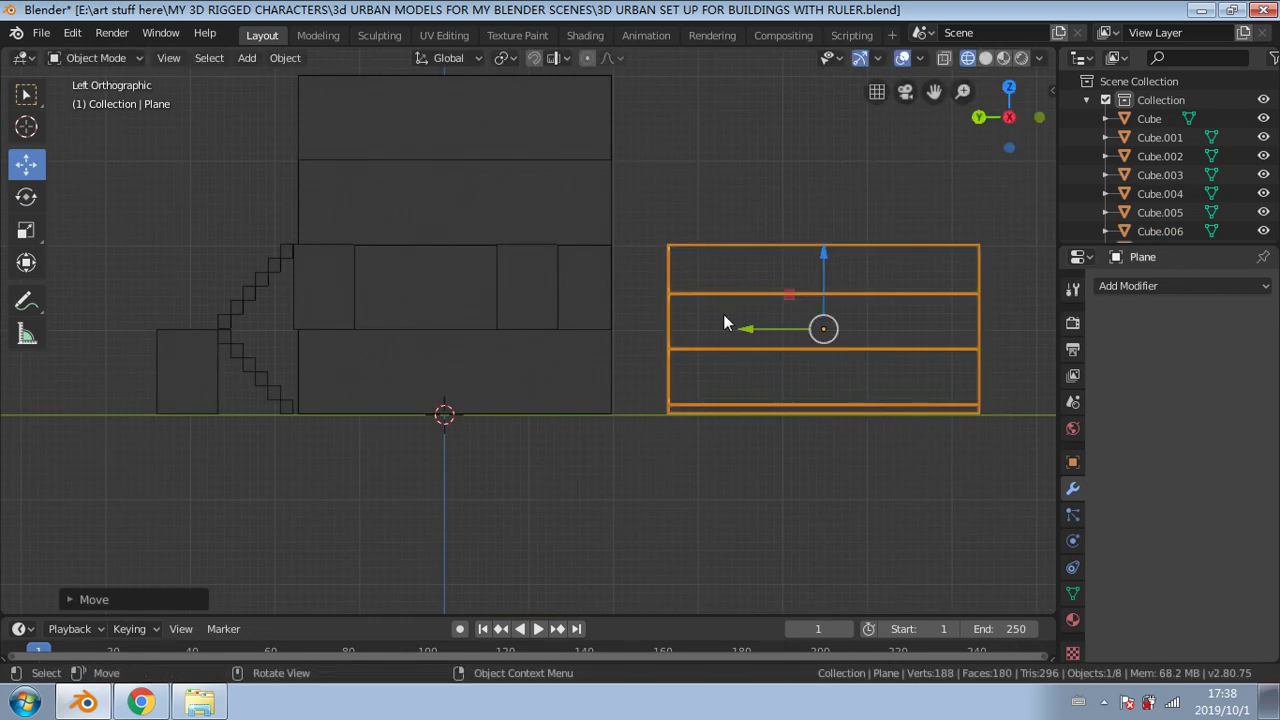
left_click_drag(740, 329, 431, 333)
left_click_drag(394, 334, 373, 334)
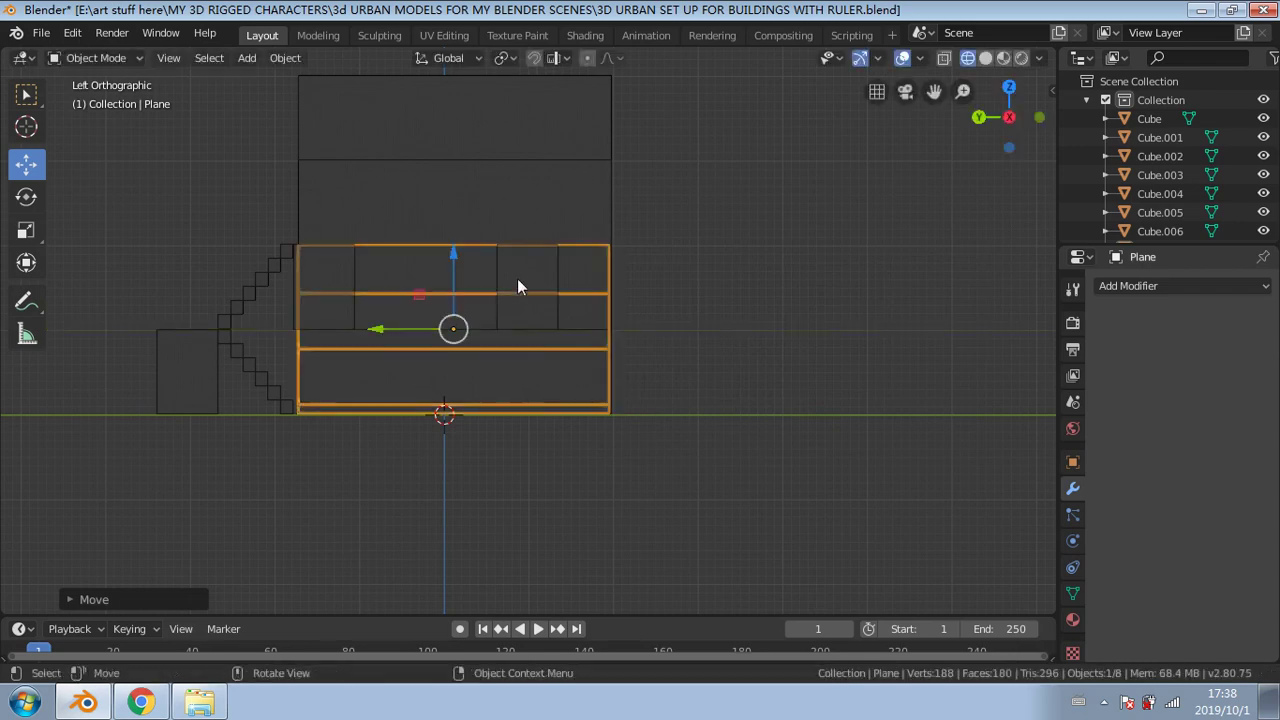
Step: Scale the duplicated block taller along Z and wider along Y
left_click(518, 280)
left_click(34, 230)
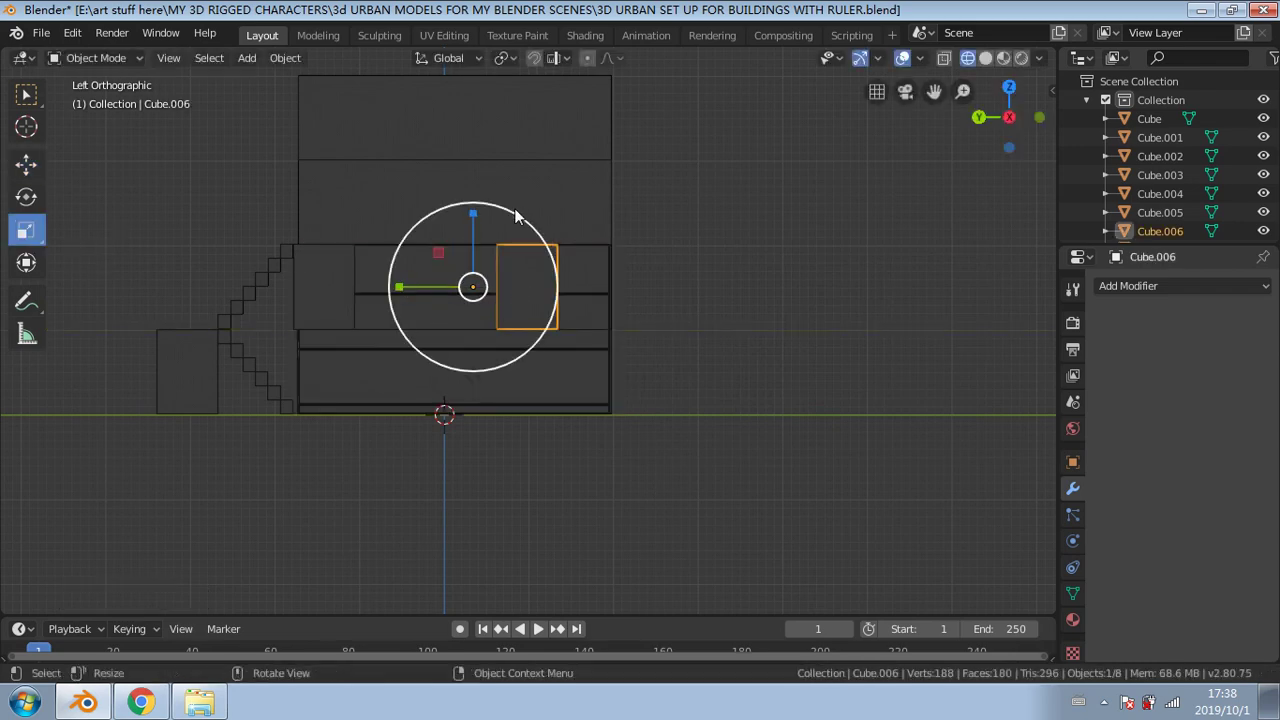
left_click_drag(473, 212, 474, 173)
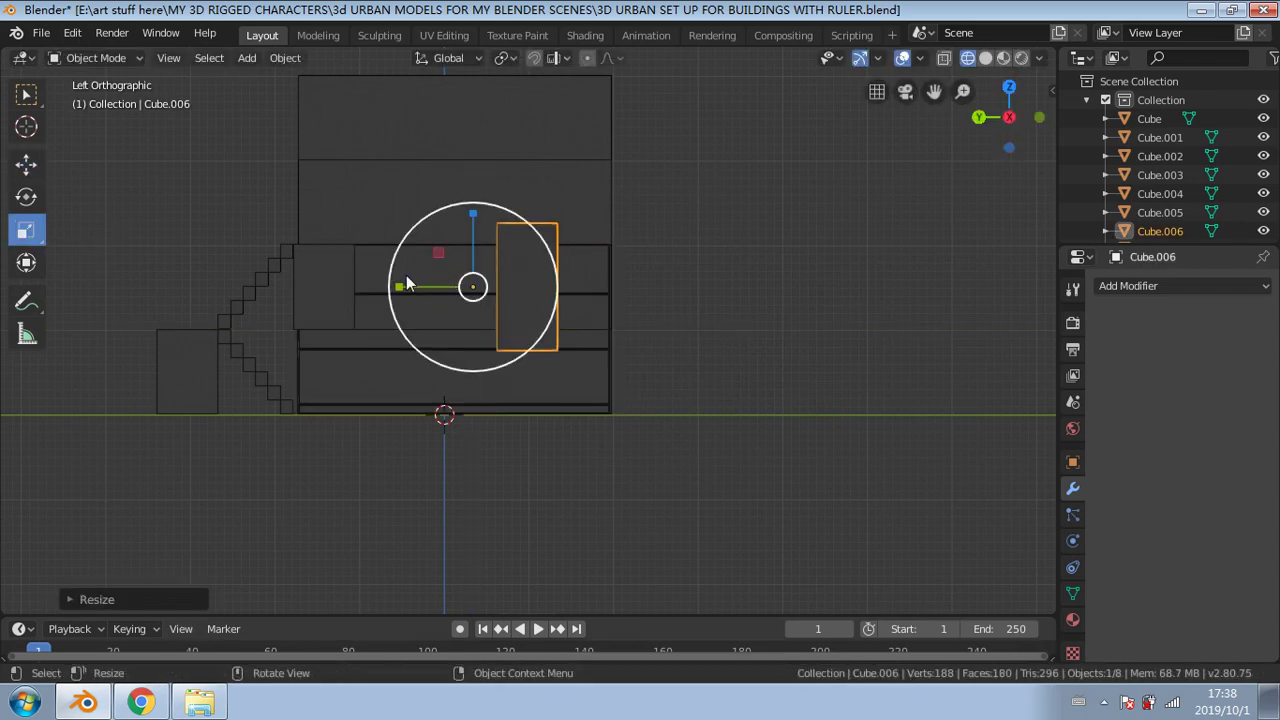
left_click_drag(401, 287, 381, 286)
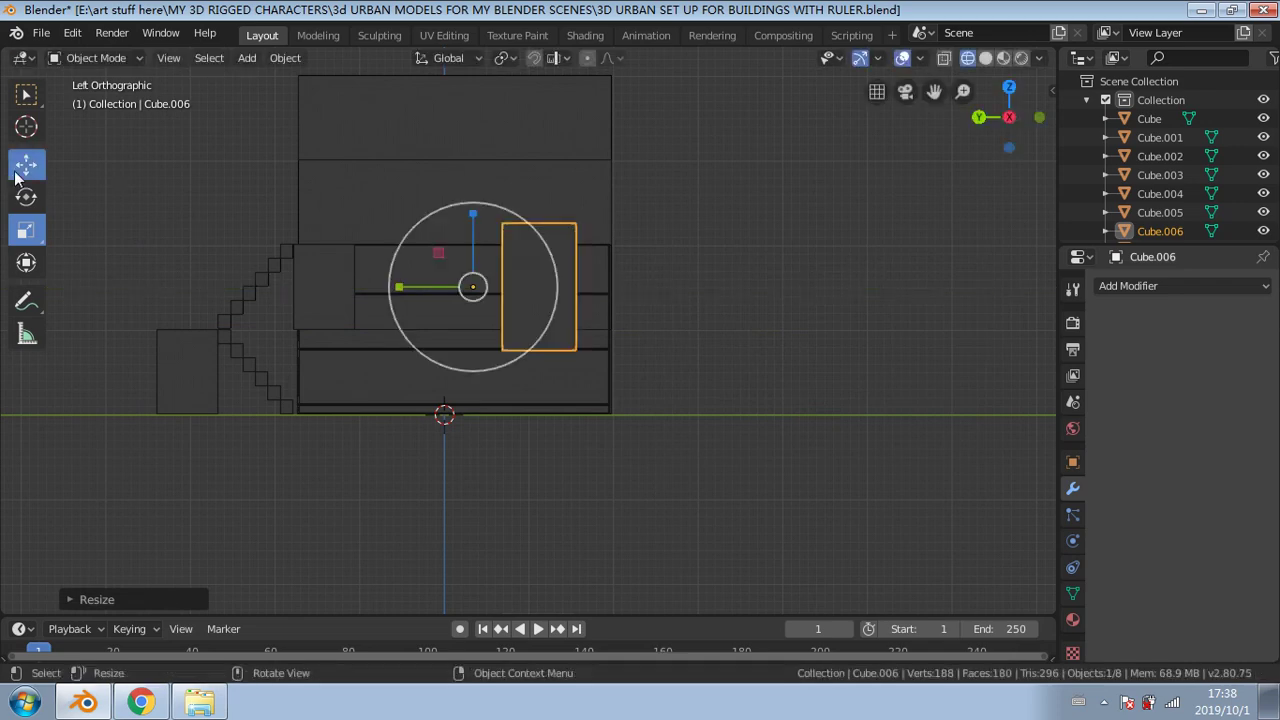
Step: Lower the duplicated block along Z towards the ground and rescale its height against the ruler plane
left_click(26, 163)
left_click_drag(474, 209, 473, 243)
left_click(26, 230)
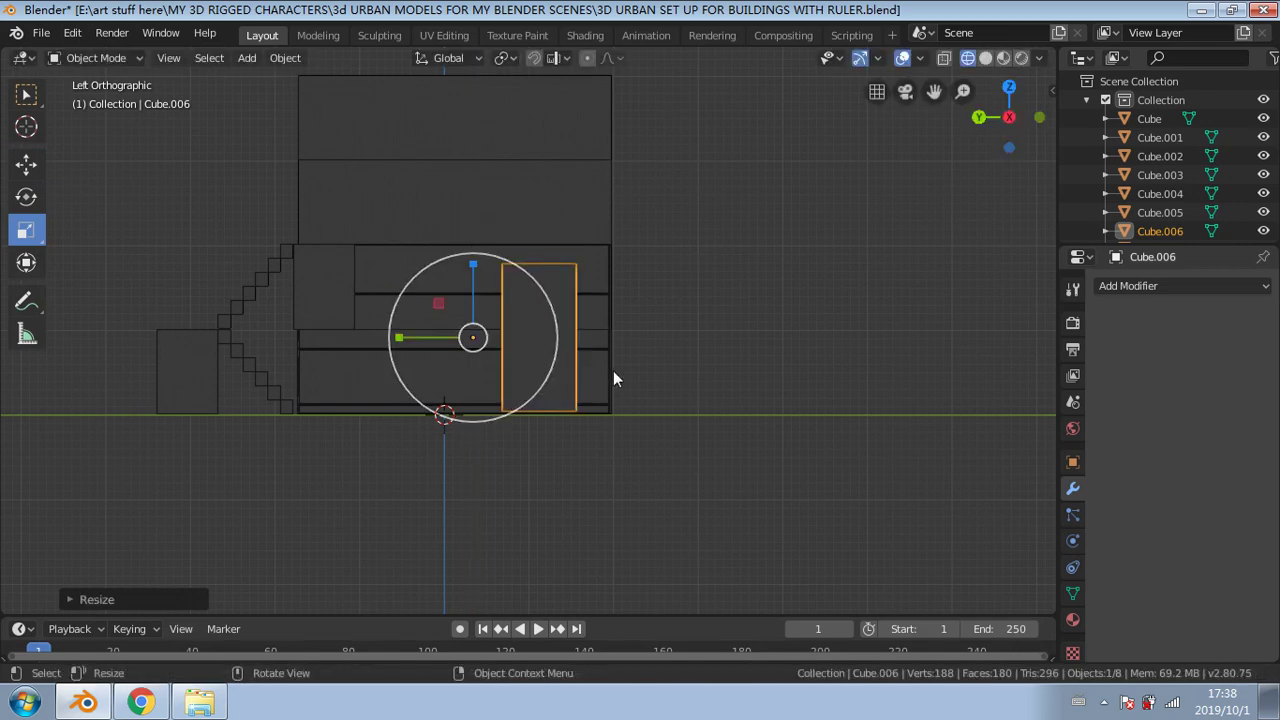
scroll(590, 330, "up", 2)
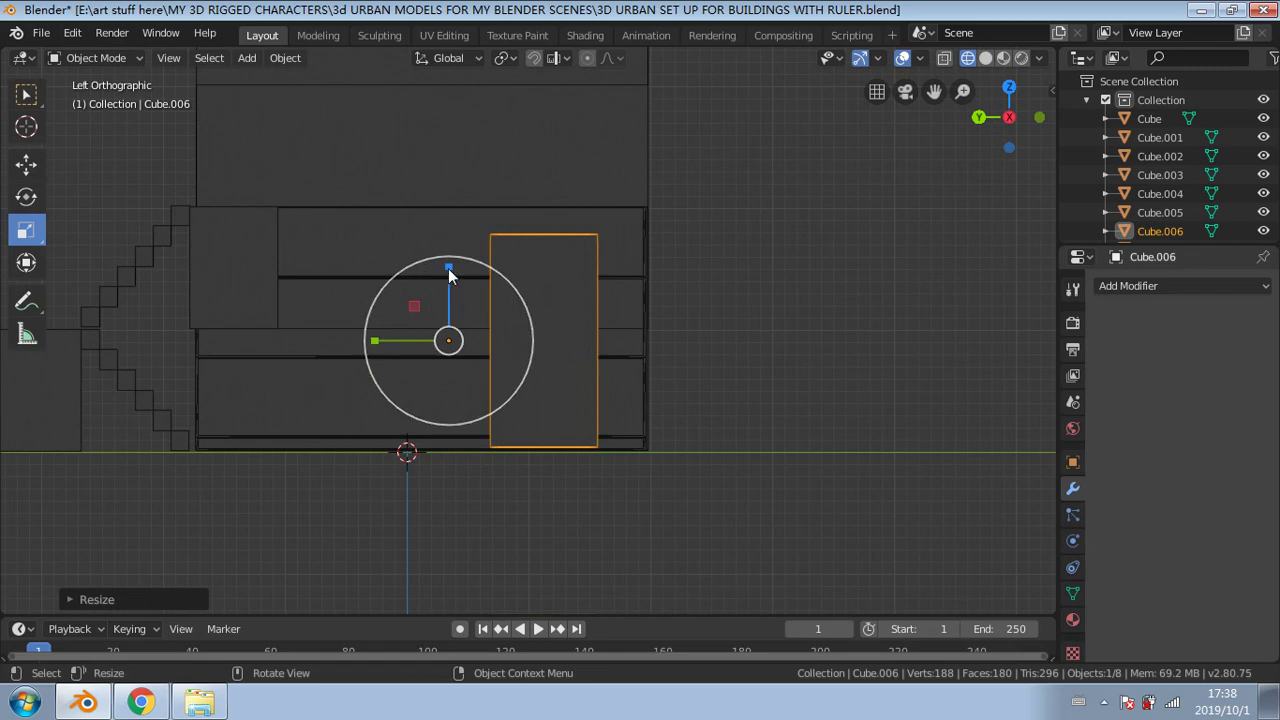
mouse_move(448, 268)
left_mouse_down()
mouse_move(460, 296)
mouse_move(443, 263)
mouse_move(440, 287)
left_mouse_up()
Step: Align the duplicated block with the ruler's two lower full bands along Z and narrow it along Y
left_click(22, 167)
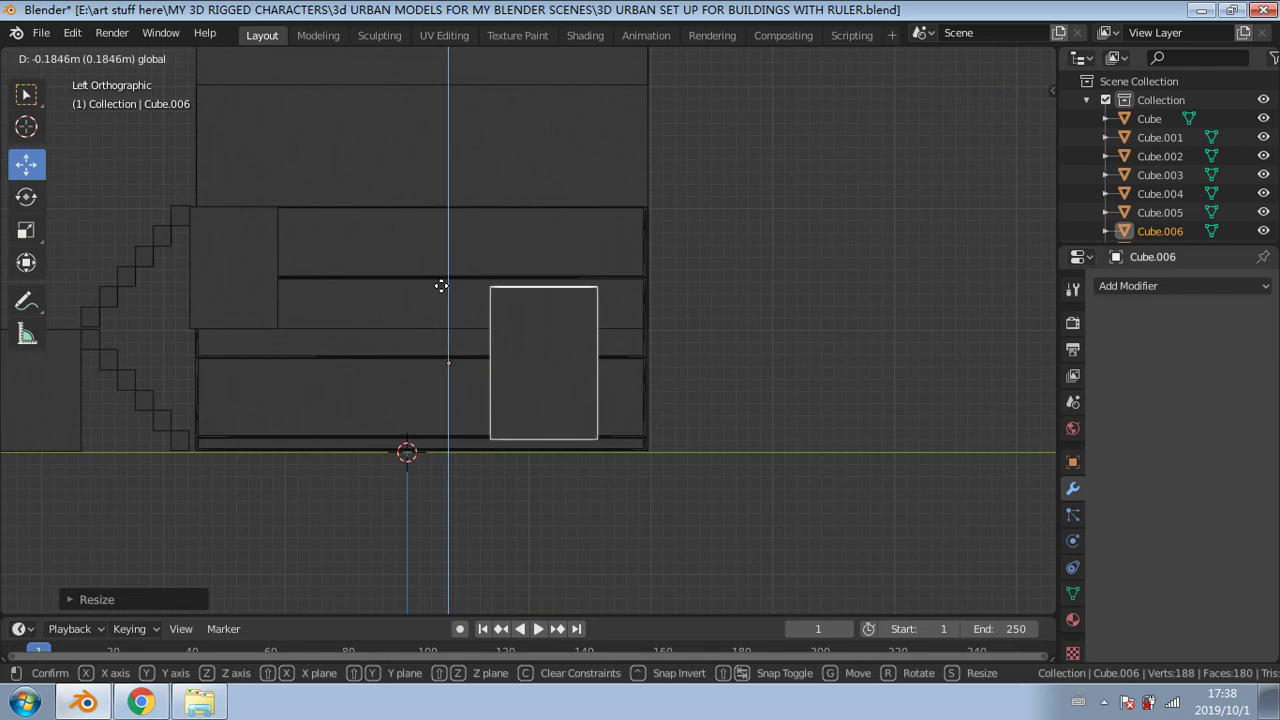
left_click_drag(445, 285, 452, 285)
left_click(27, 231)
mouse_move(374, 360)
left_mouse_down()
mouse_move(392, 359)
mouse_move(373, 358)
left_mouse_up()
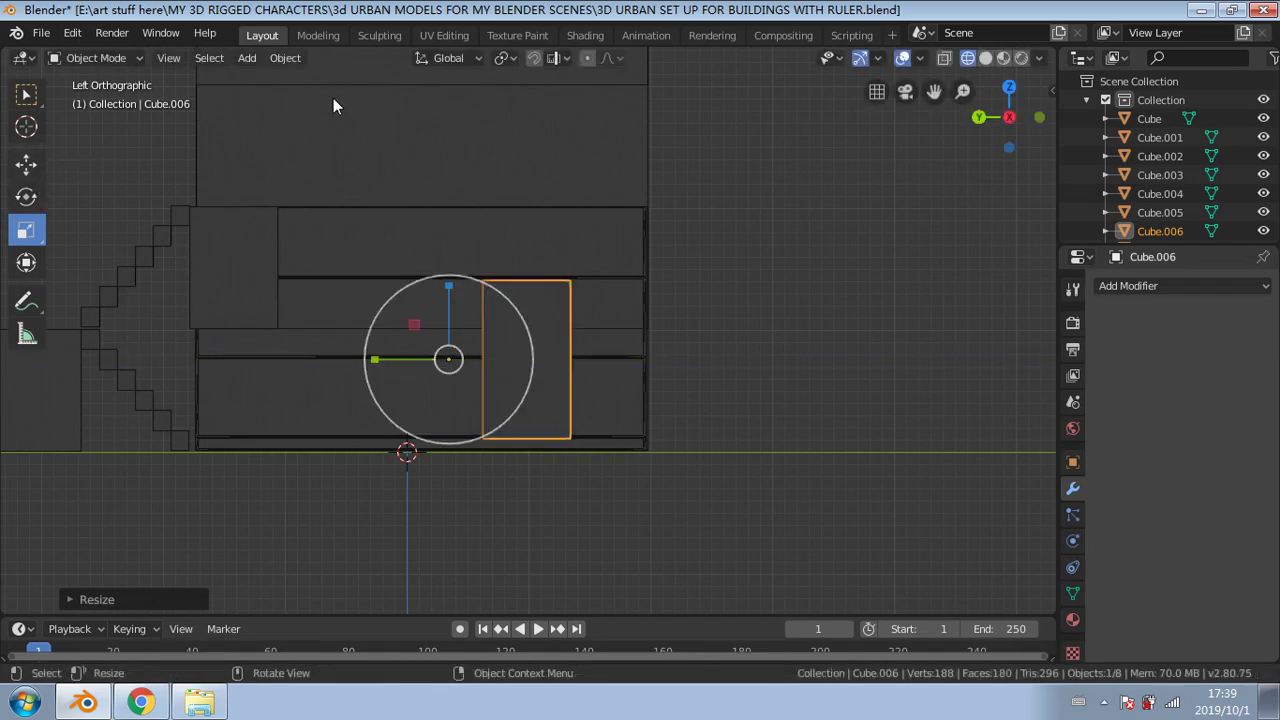
Step: Rescale the duplicated block's depth along X
middle_click_drag(333, 98, 10, 77)
left_click(22, 172)
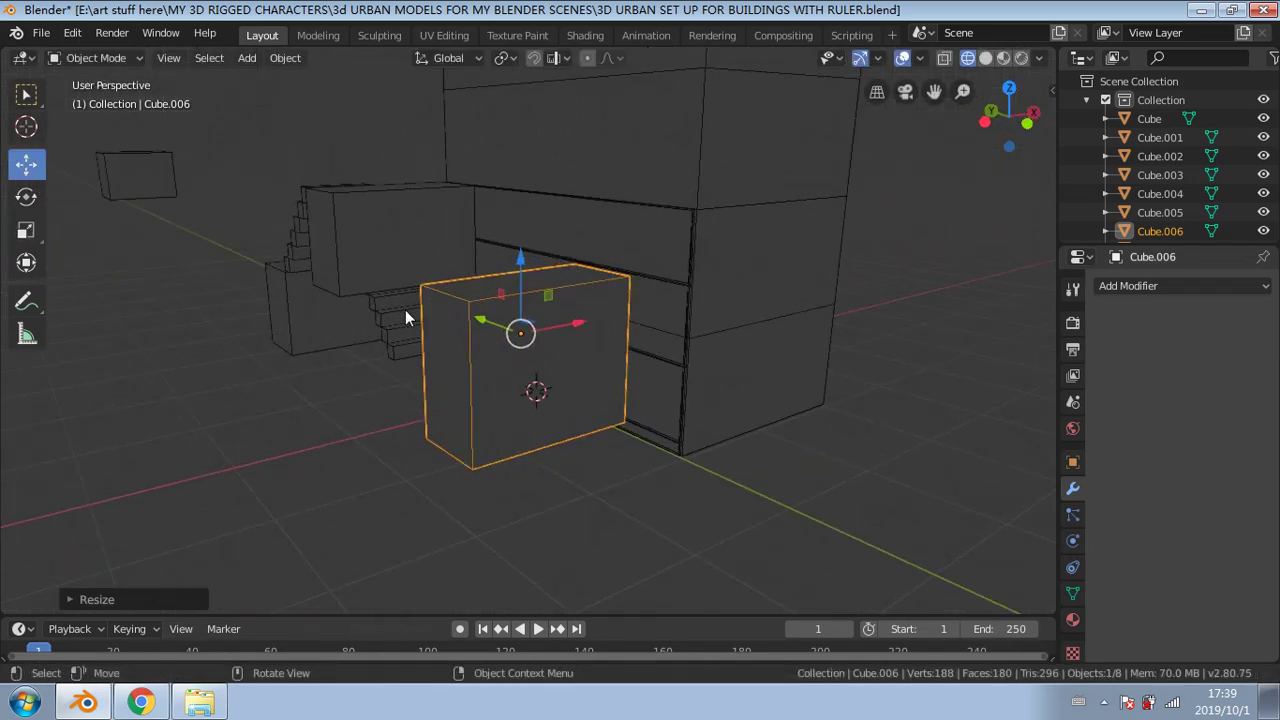
left_click(26, 229)
left_click_drag(578, 324, 612, 330)
Step: Position the duplicated block against the building's wall as a ground-floor door shape
left_click(26, 160)
middle_click_drag(642, 331, 866, 124)
left_click(849, 220)
middle_click_drag(849, 220, 641, 166)
left_click(707, 215)
middle_click_drag(739, 248, 695, 270)
left_click(761, 273)
left_click(631, 249)
Step: Raise the ruler plane along Z so that its base meets the top line of the second storey
scroll(640, 258, "down", 4)
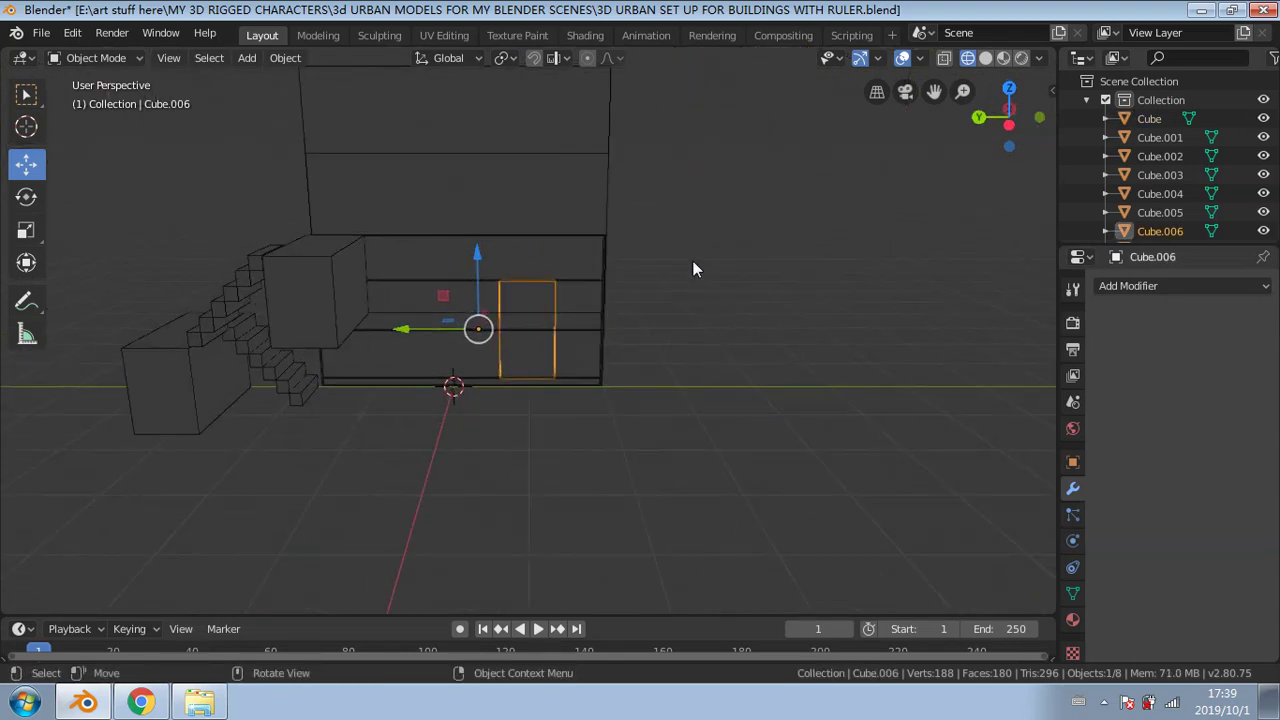
left_click(517, 238)
left_click_drag(457, 237, 457, 70)
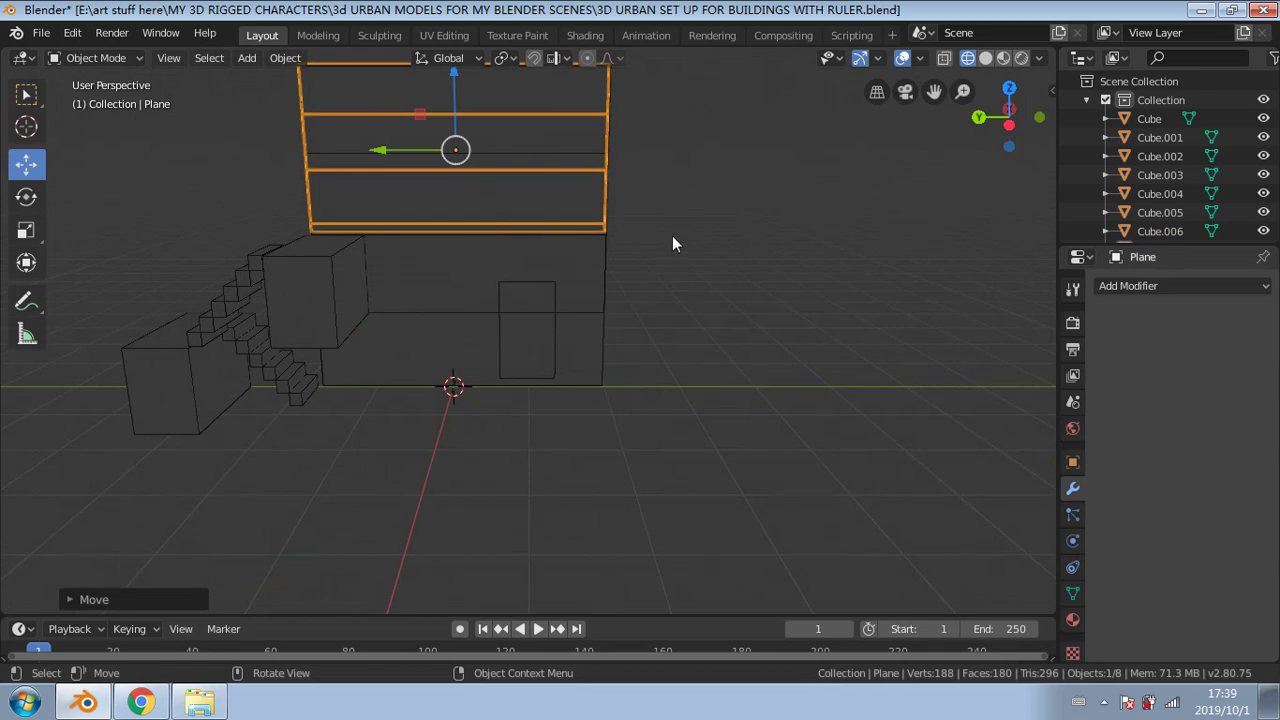
middle_click_drag(672, 243, 674, 406)
scroll(623, 371, "up", 2)
middle_click_drag(623, 371, 660, 403)
scroll(656, 425, "up", 1)
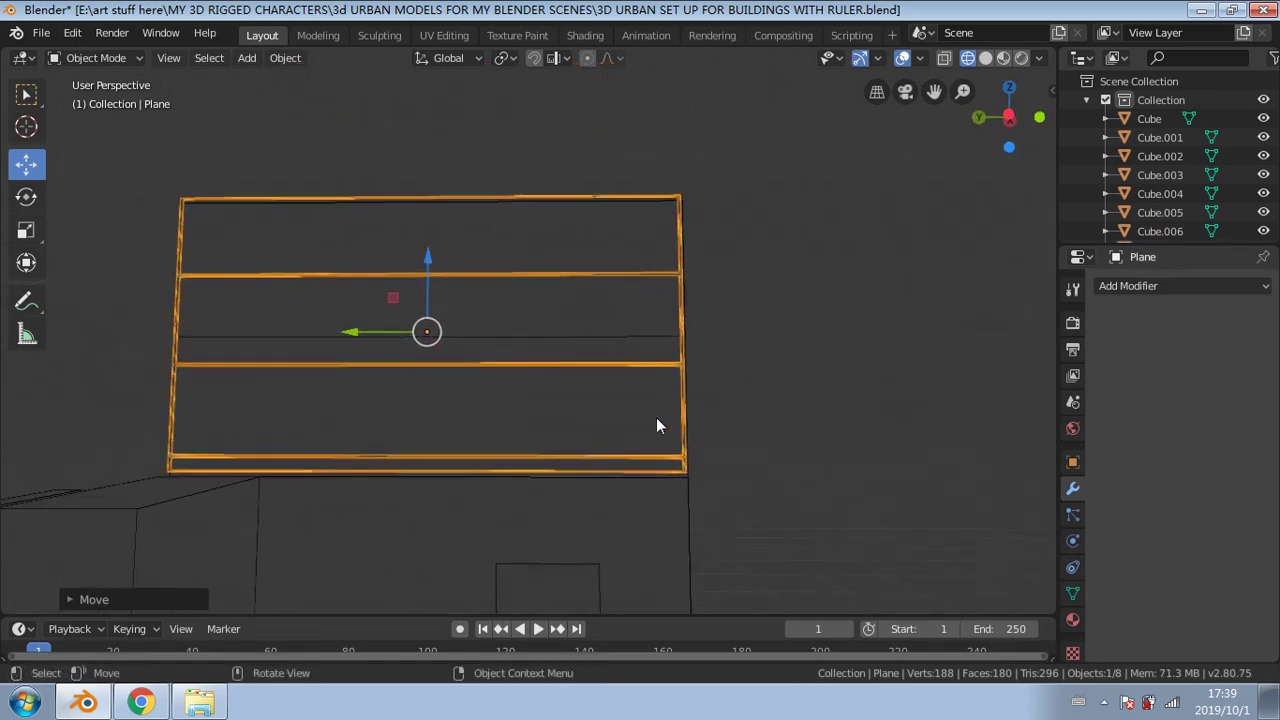
Step: Lower the ruler plane slightly along Z and duplicate the door block up along Z into the ruler's two lower full bands
left_click_drag(425, 262, 427, 266)
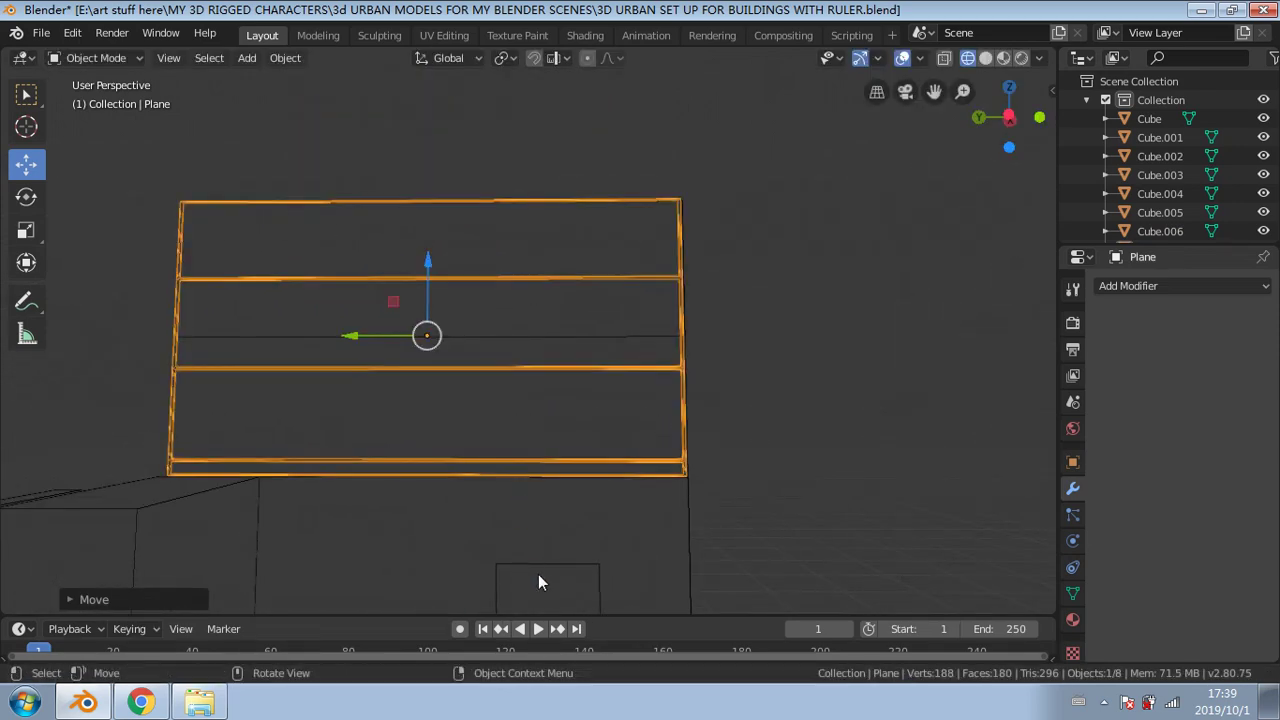
left_click(548, 574)
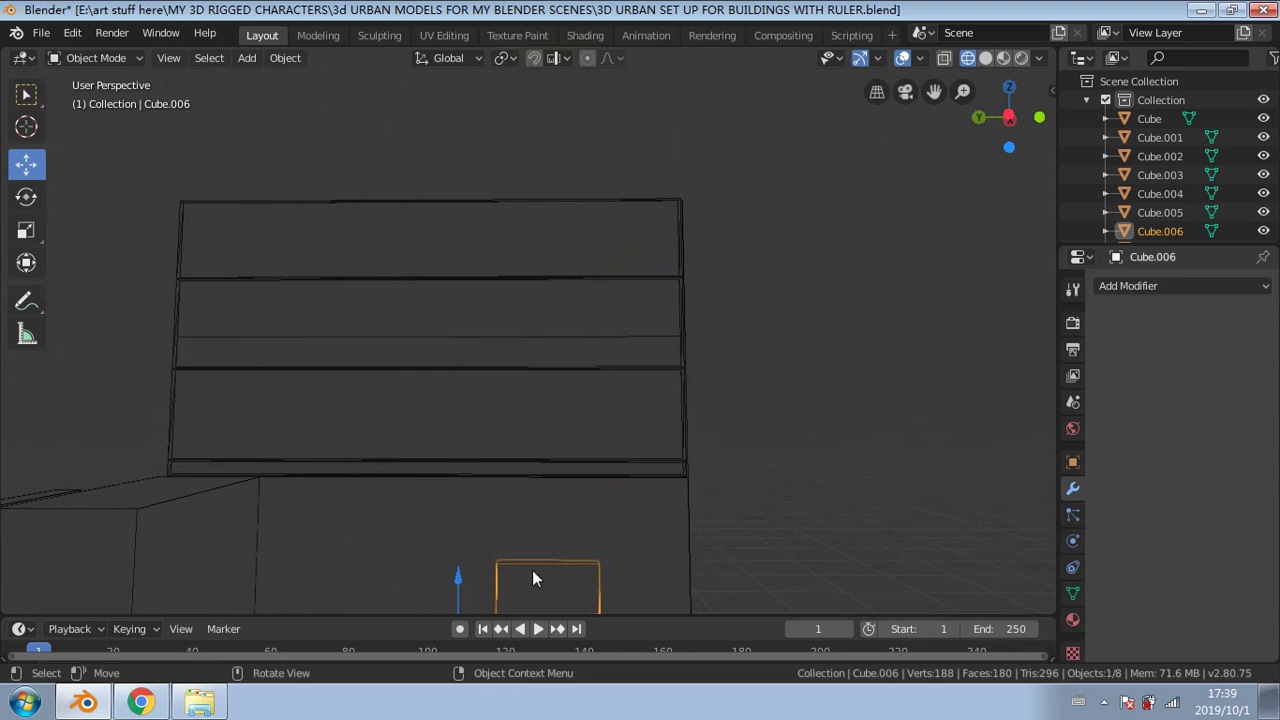
key("shift+s")
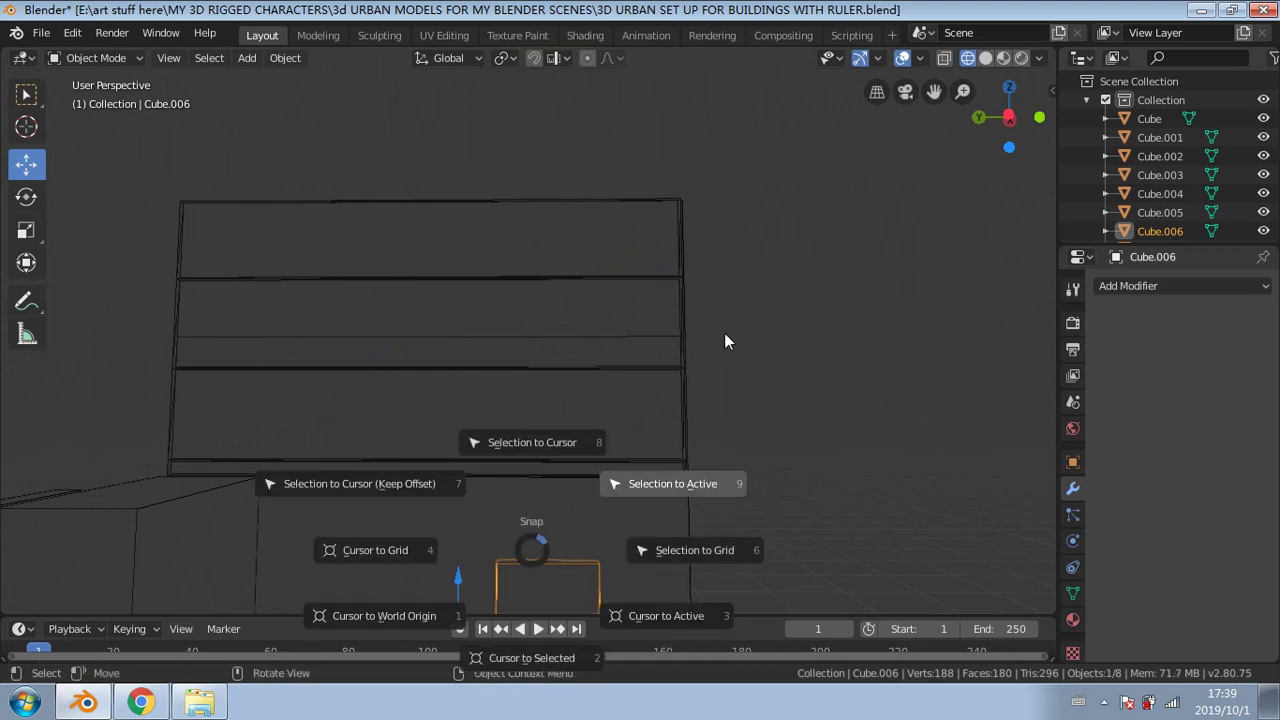
left_click(737, 454)
key("shift+d")
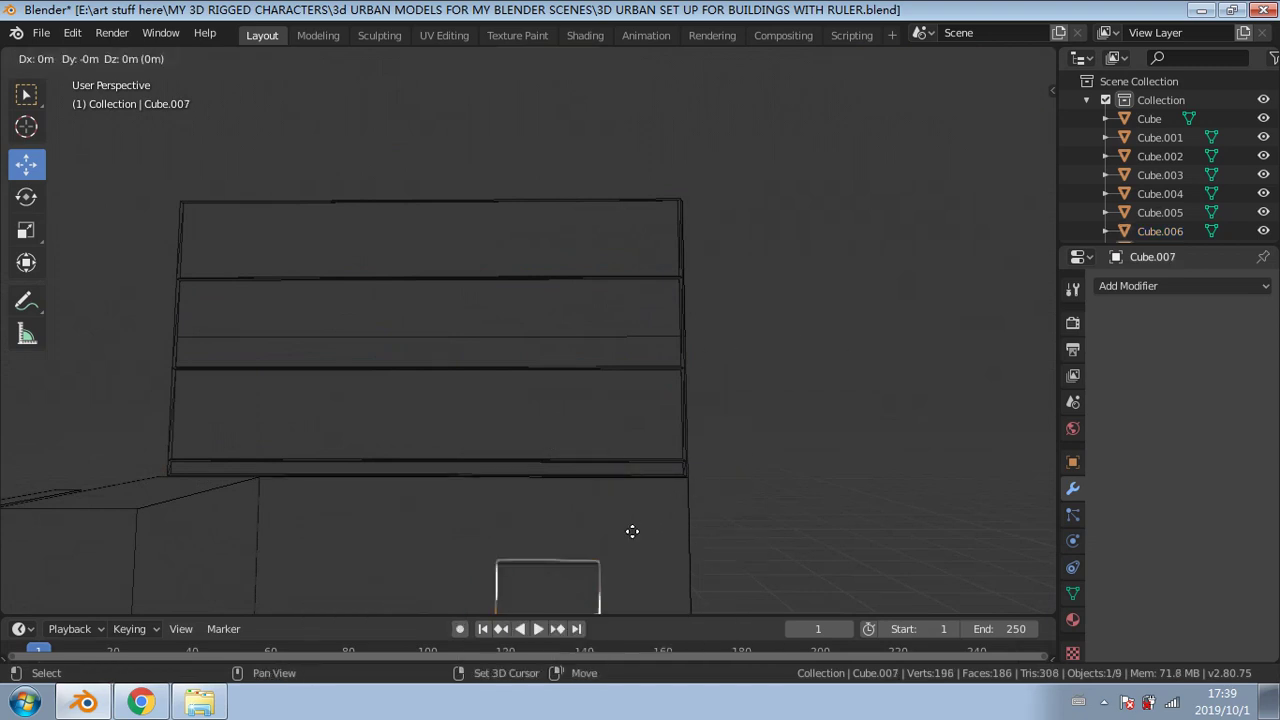
key("z")
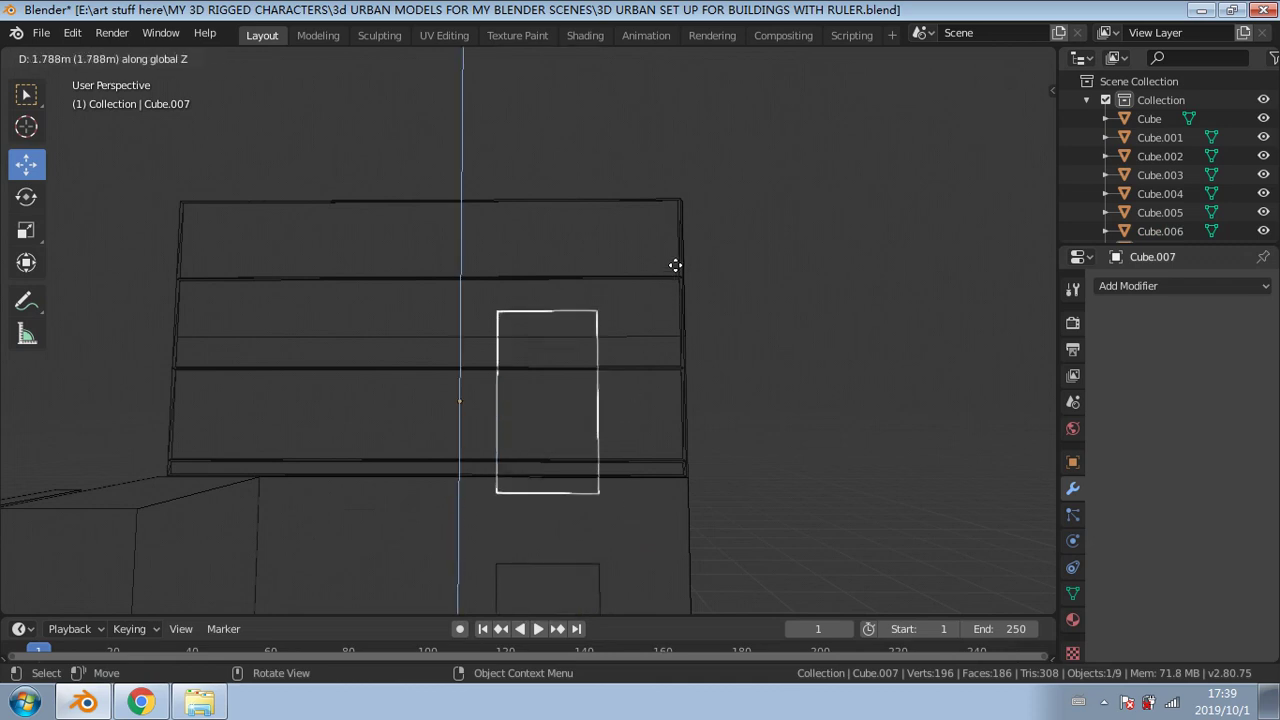
left_click(684, 244)
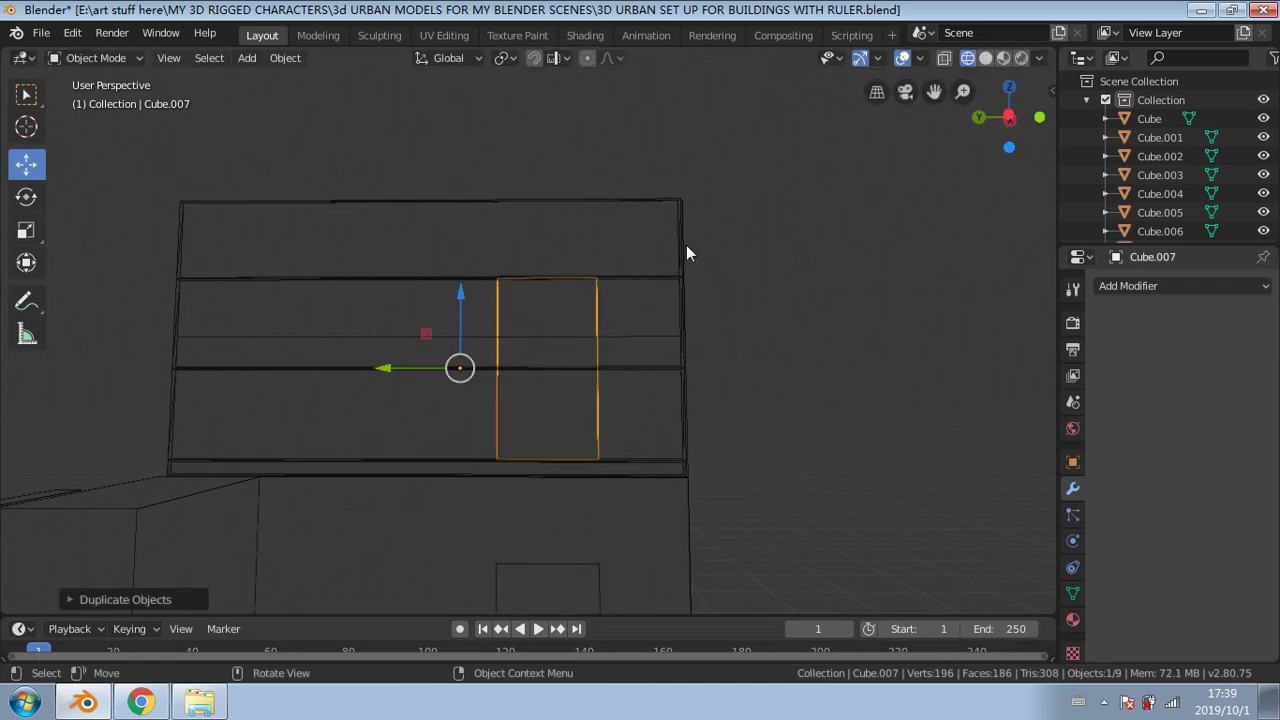
scroll(708, 380, "down", 5)
left_click(722, 453)
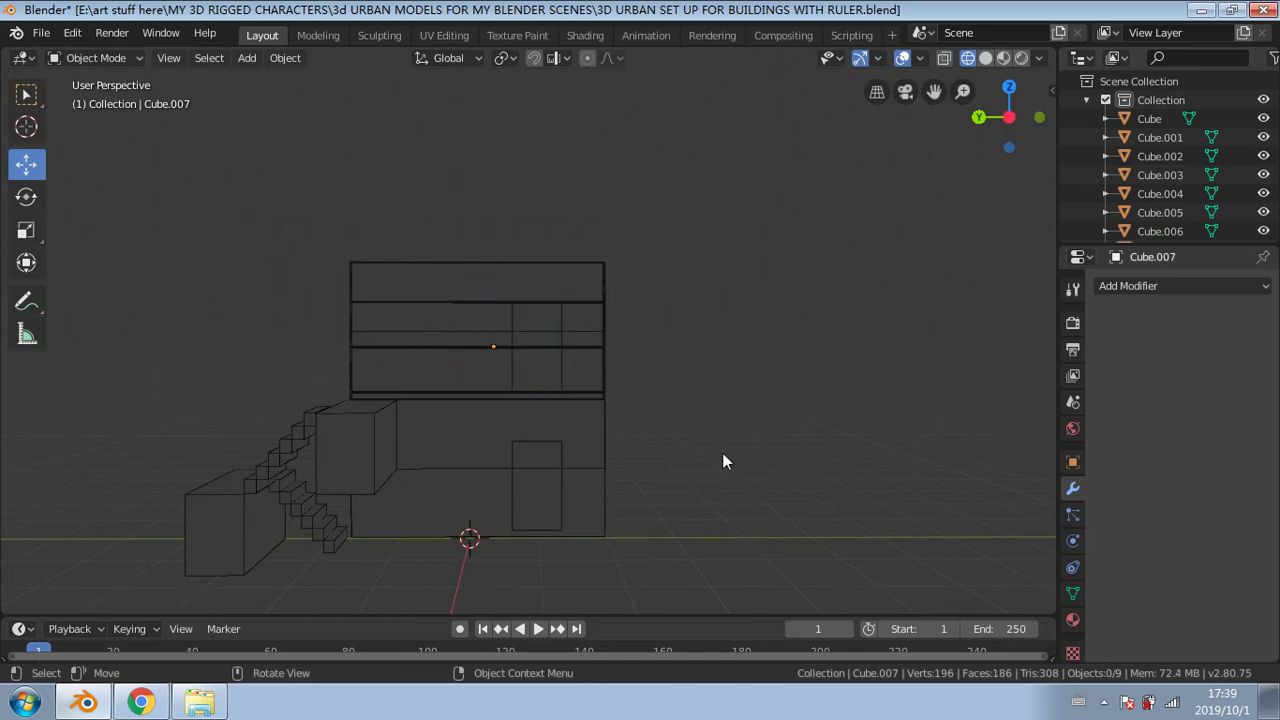
Step: Move both stair flights and both landing blocks together along Y until the upper landing sits below the upper-storey door
middle_click_drag(722, 453, 658, 455)
left_click(352, 386)
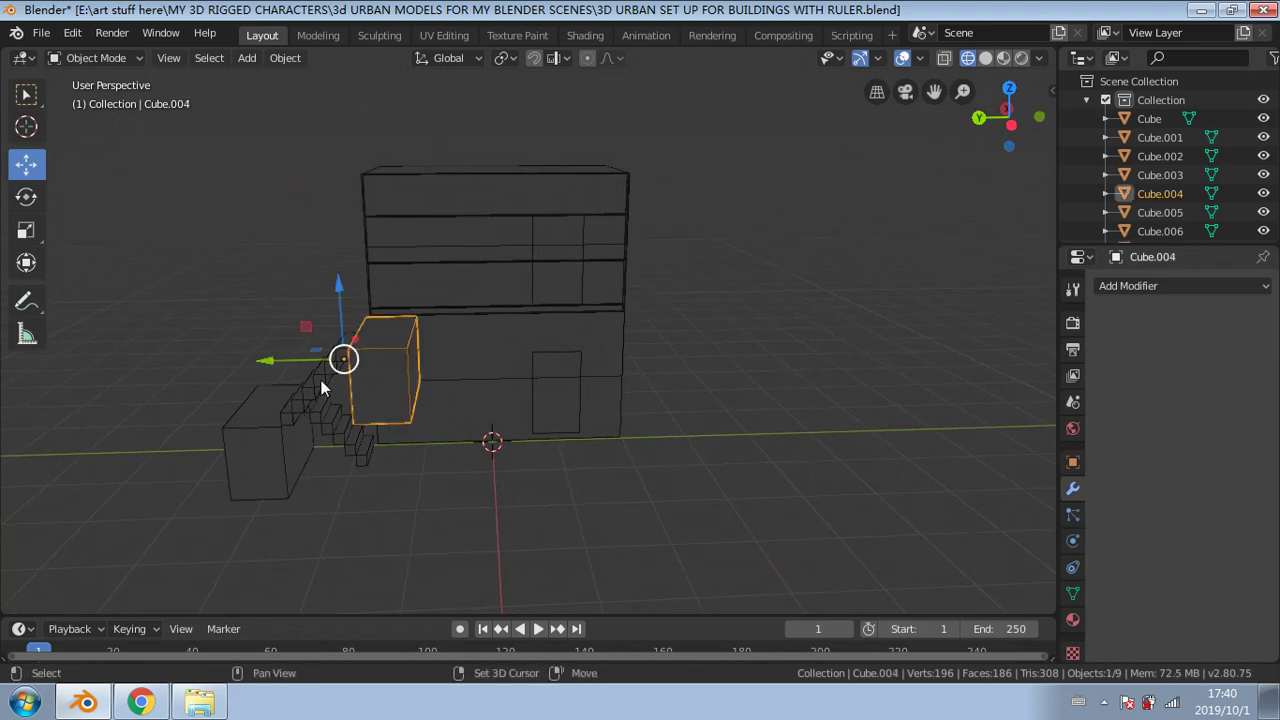
left_click(319, 382, "shift")
left_click(242, 470, "shift")
left_click(251, 411, "shift")
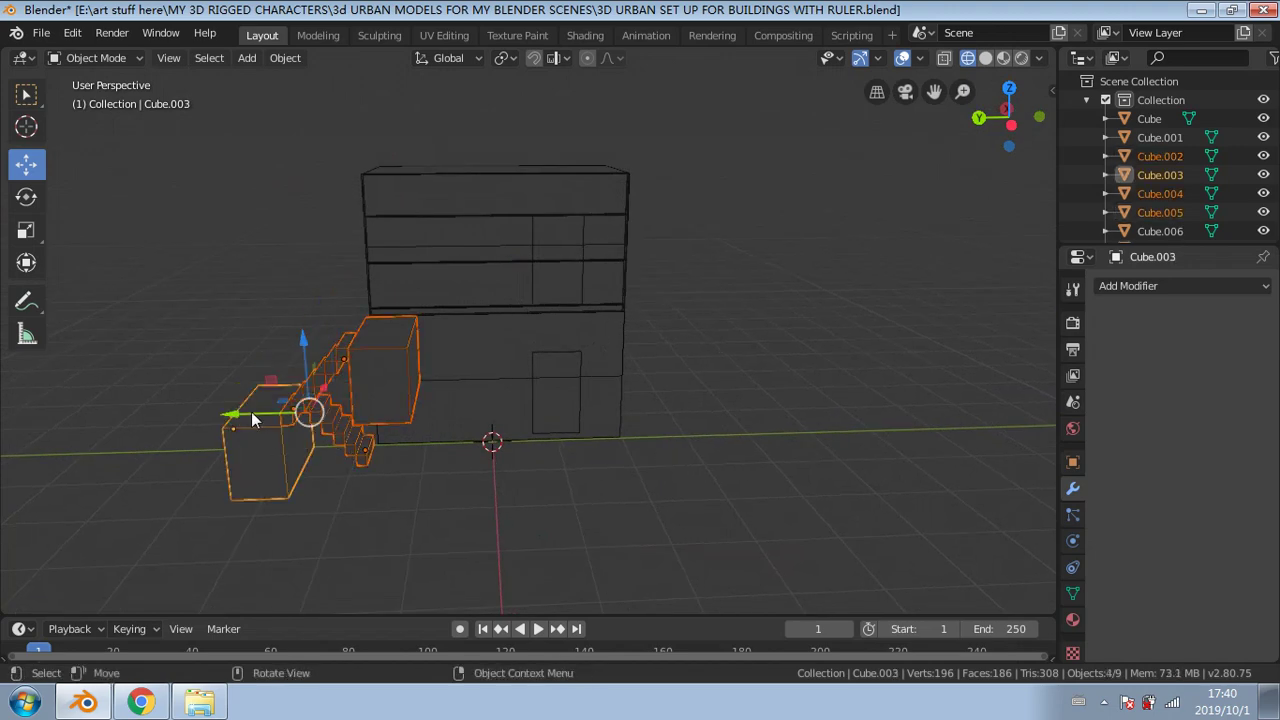
key("g")
left_click(424, 412)
middle_click_drag(424, 412, 477, 334)
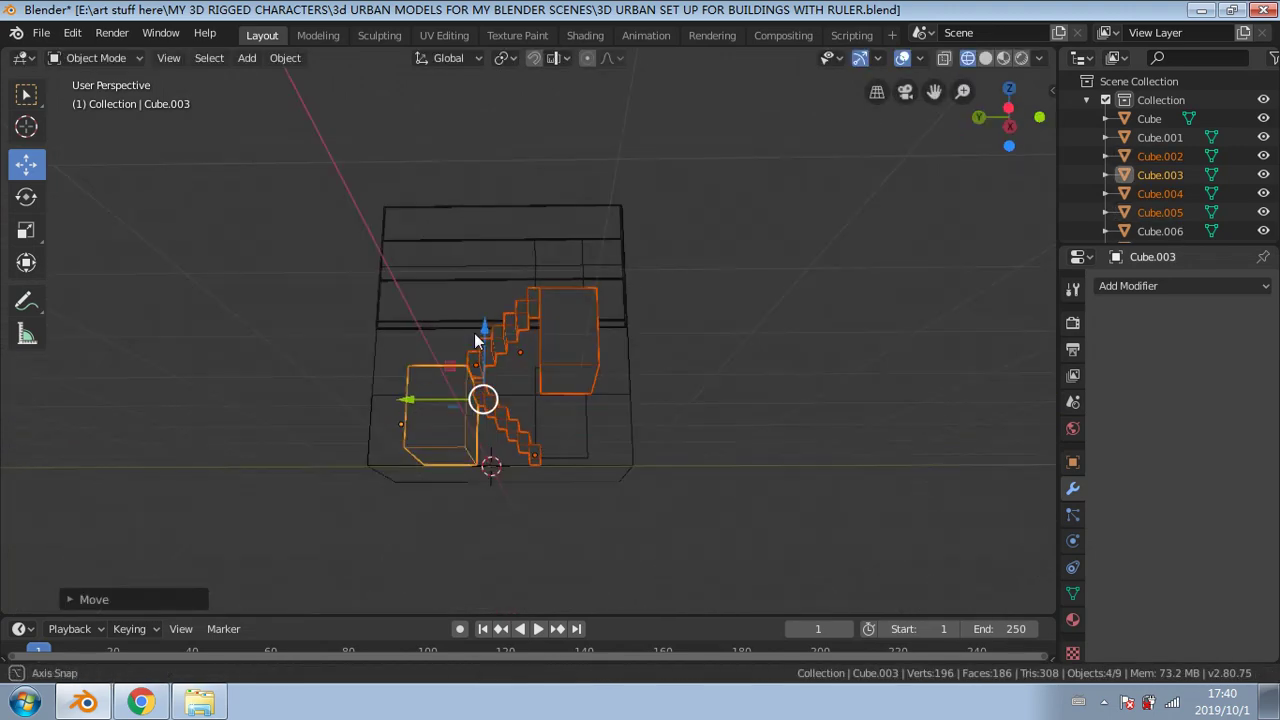
middle_click_drag(586, 423, 589, 454)
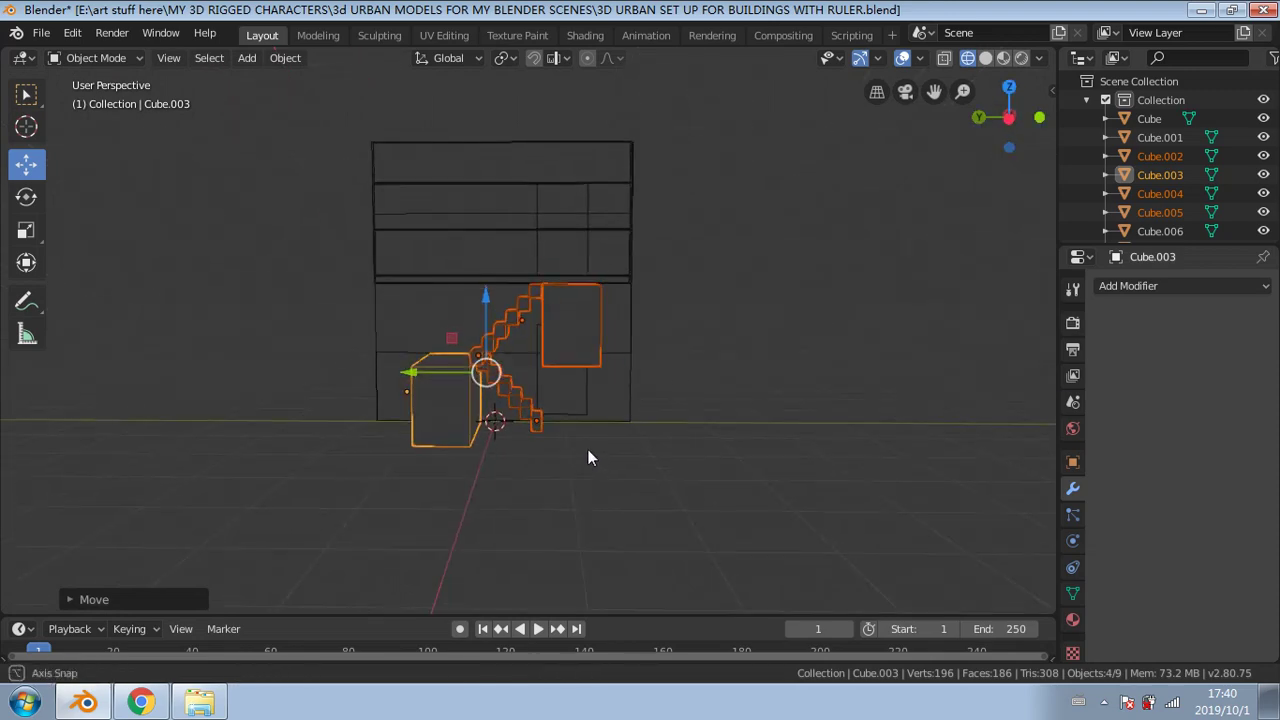
scroll(592, 450, "up", 4)
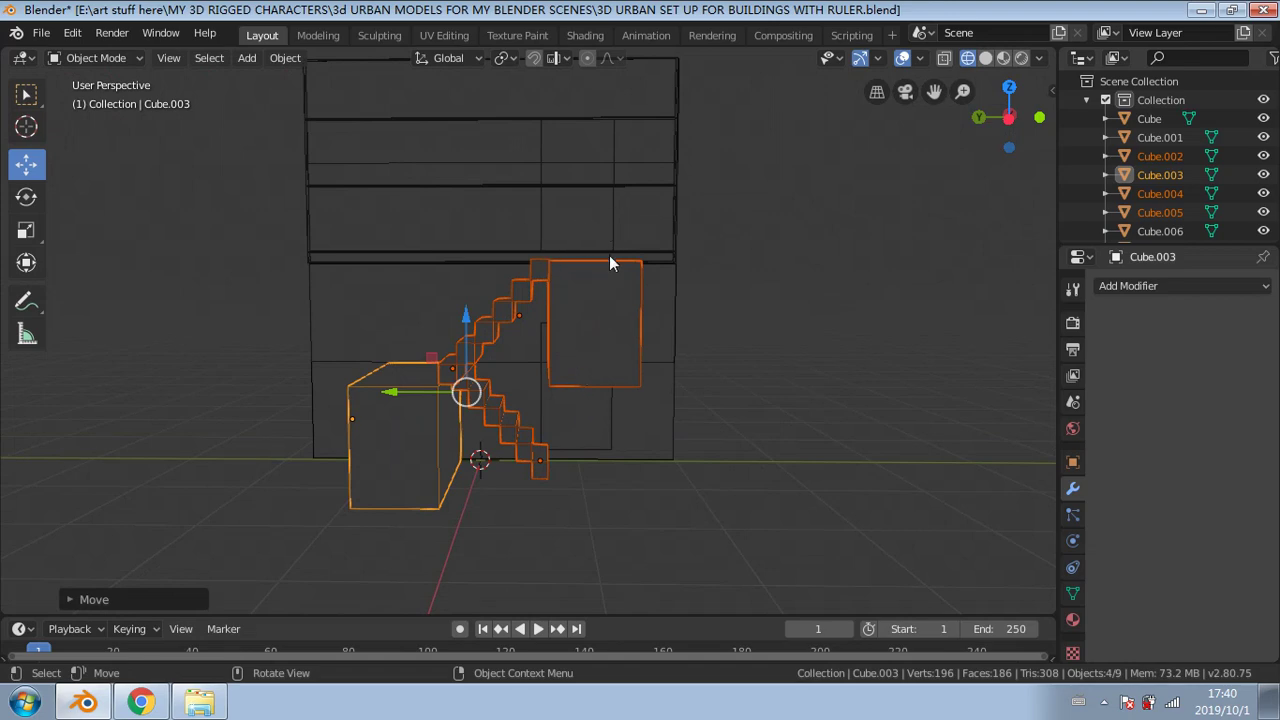
middle_click_drag(610, 258, 642, 340)
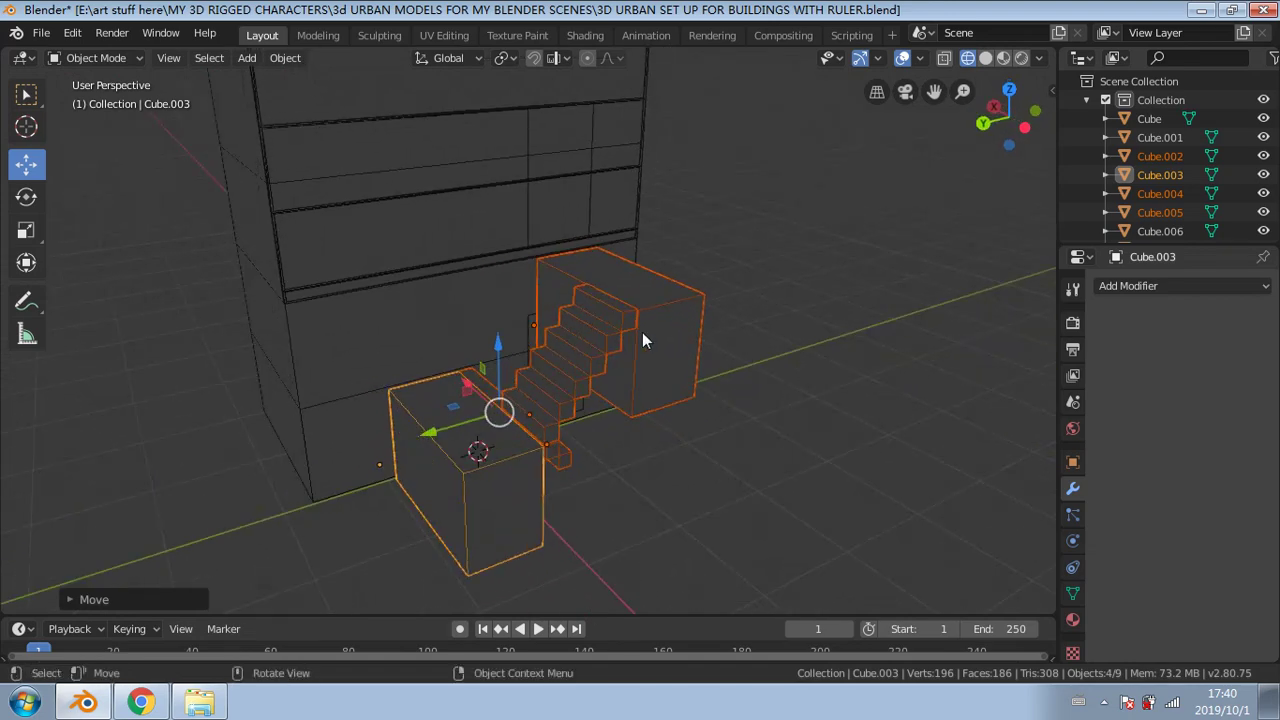
middle_click_drag(671, 280, 553, 355)
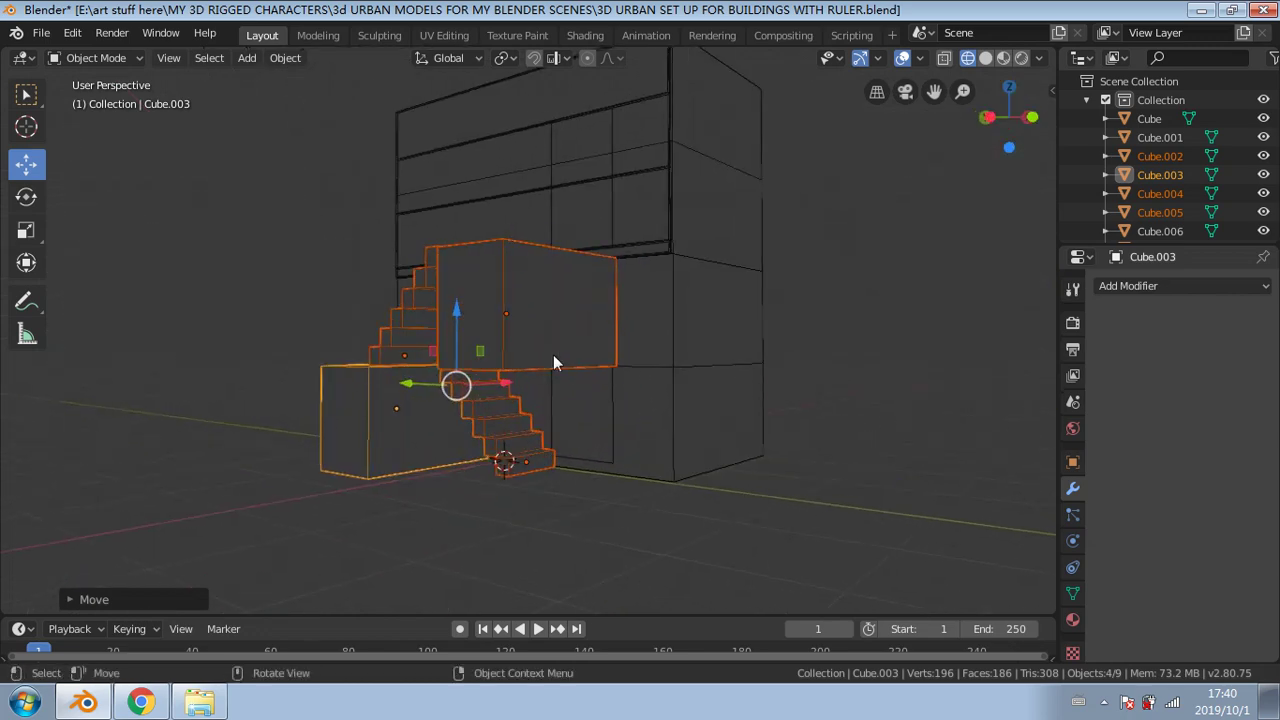
mouse_move(587, 316)
middle_mouse_down()
mouse_move(700, 339)
mouse_move(591, 316)
middle_mouse_up()
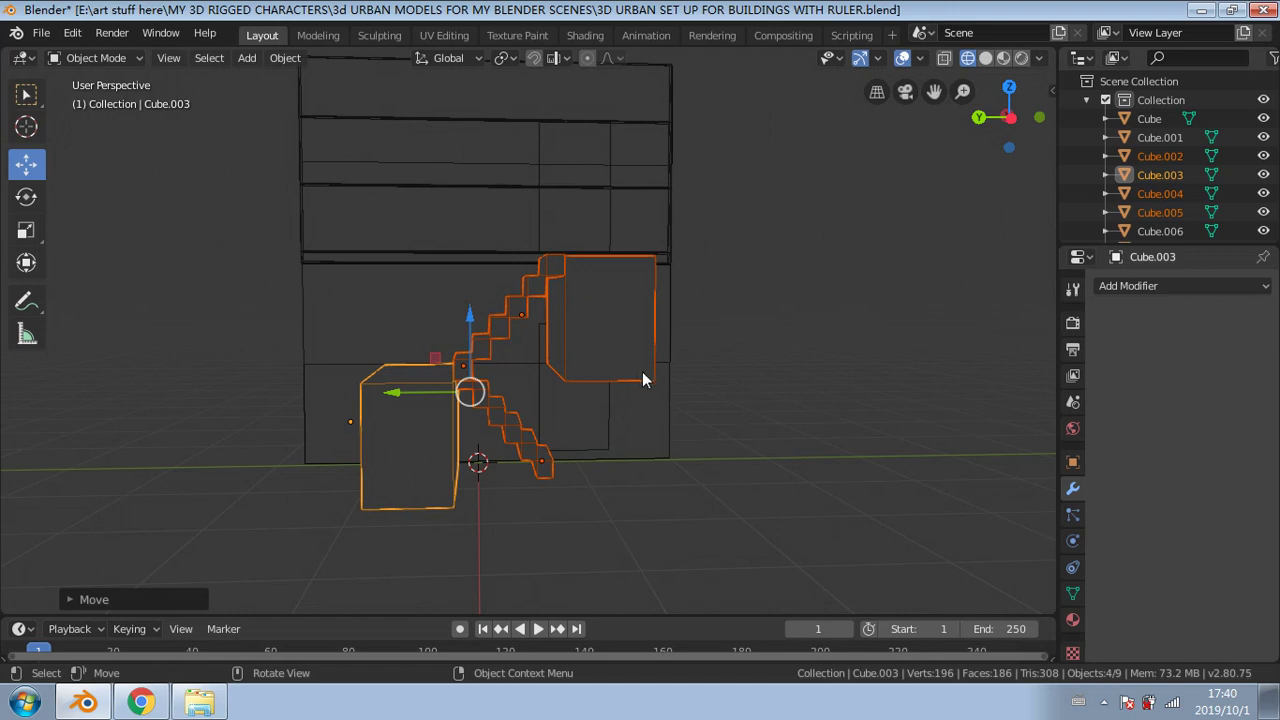
Step: In Edit Mode, raise the upper landing block's bottom face with Shrink/Fatten to reduce its height
middle_click_drag(643, 379, 601, 314)
left_click(590, 352)
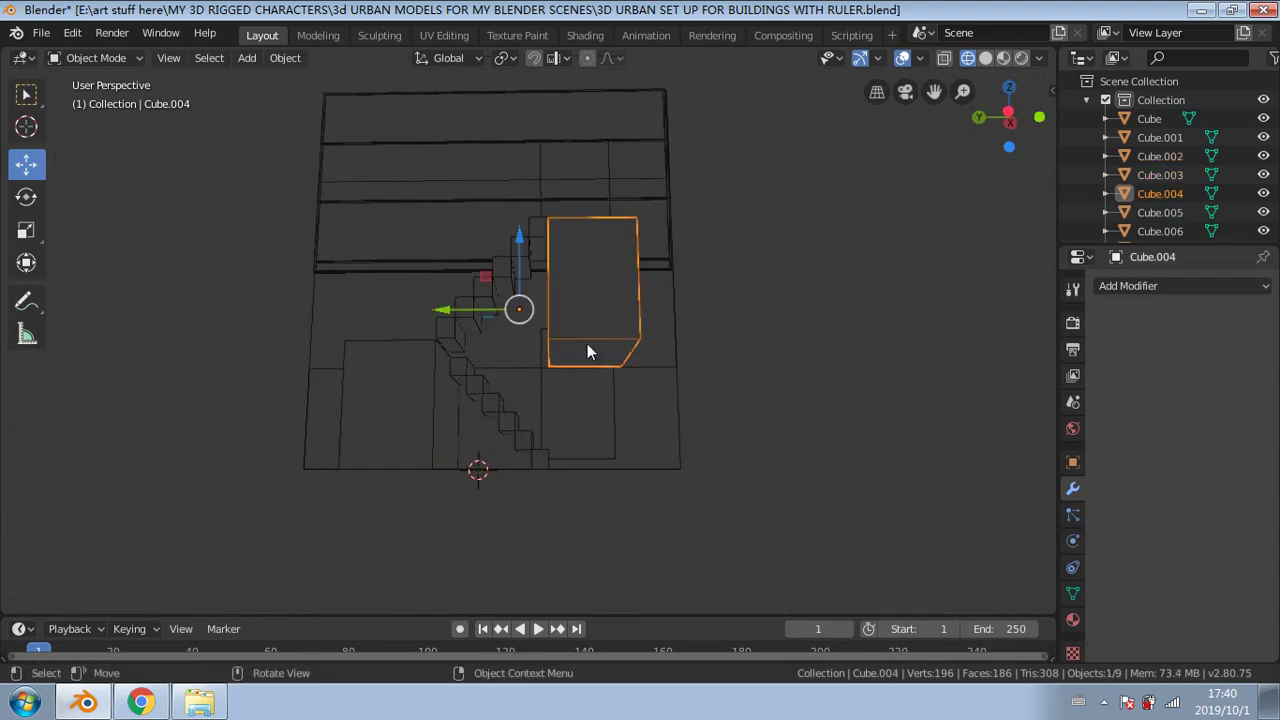
left_click(133, 60)
left_click(110, 99)
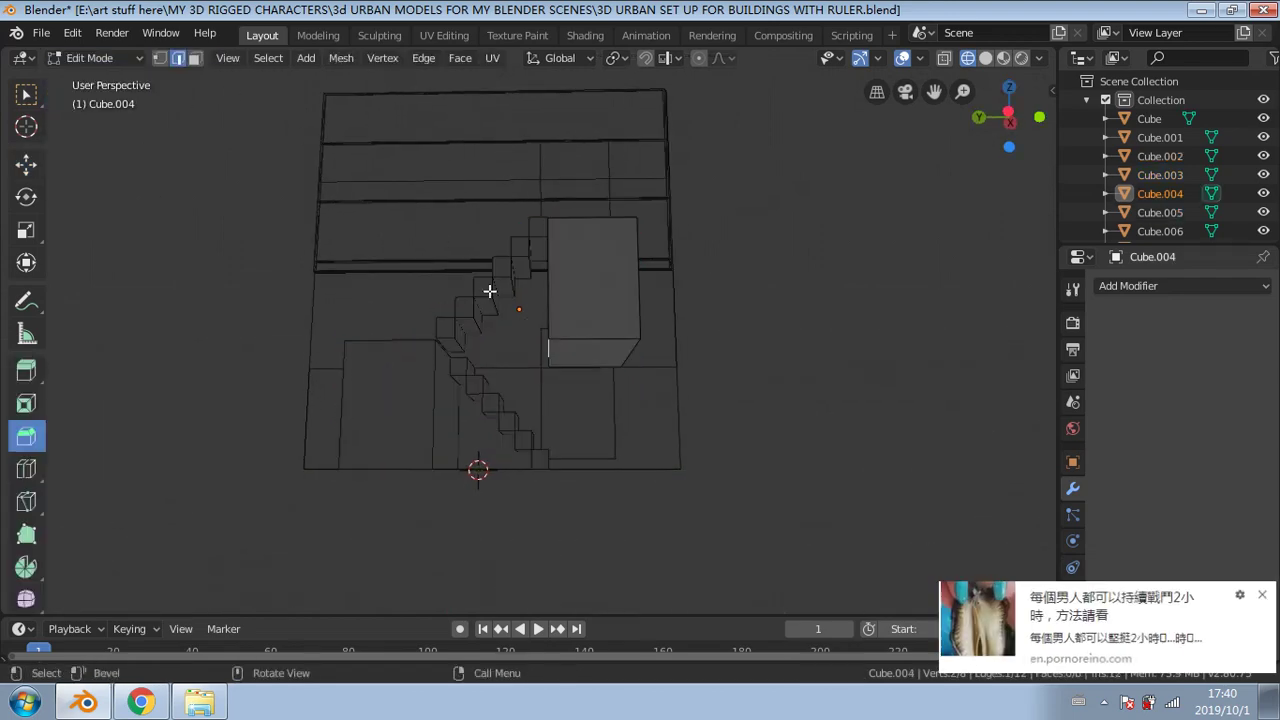
left_click(1262, 596)
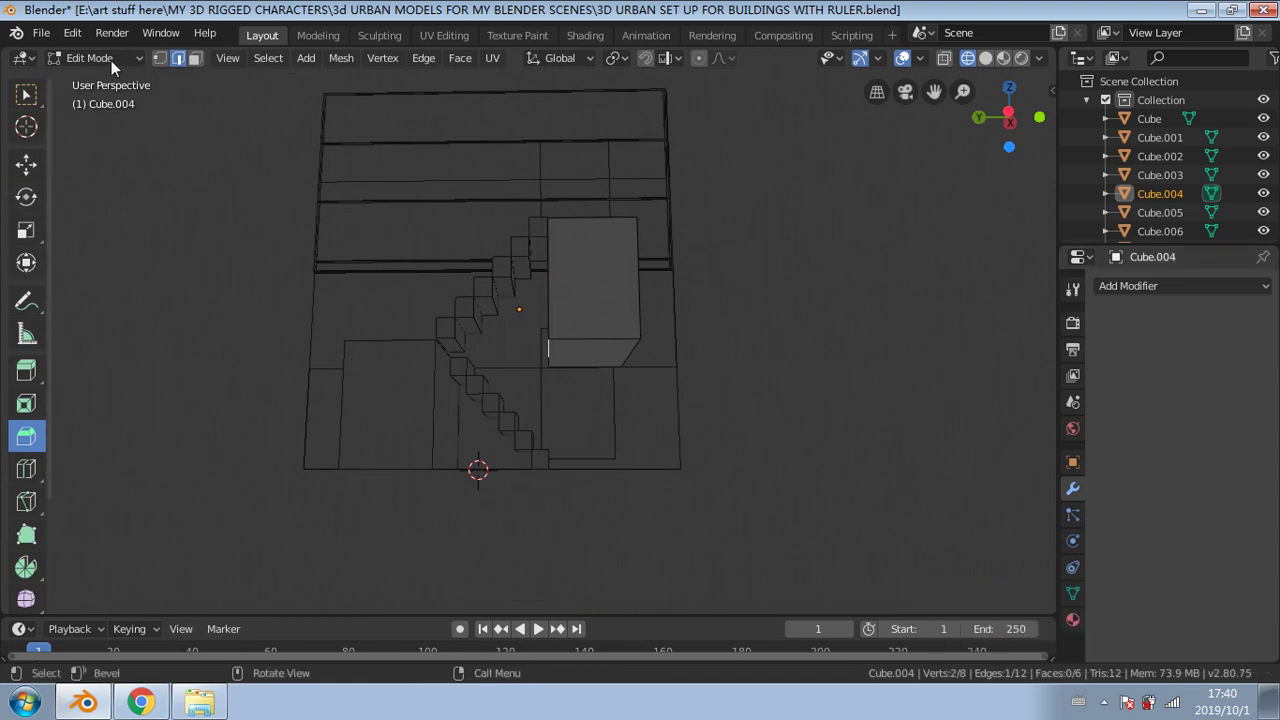
left_click(618, 351)
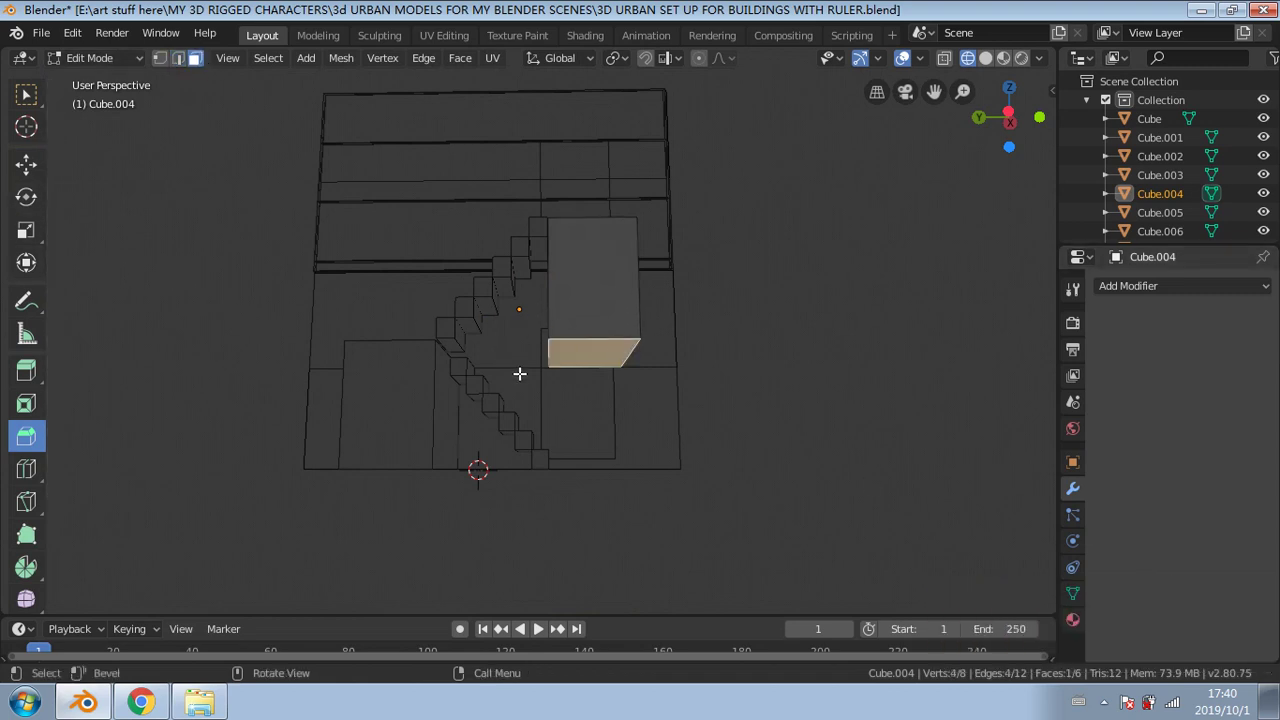
middle_click_drag(520, 373, 574, 392)
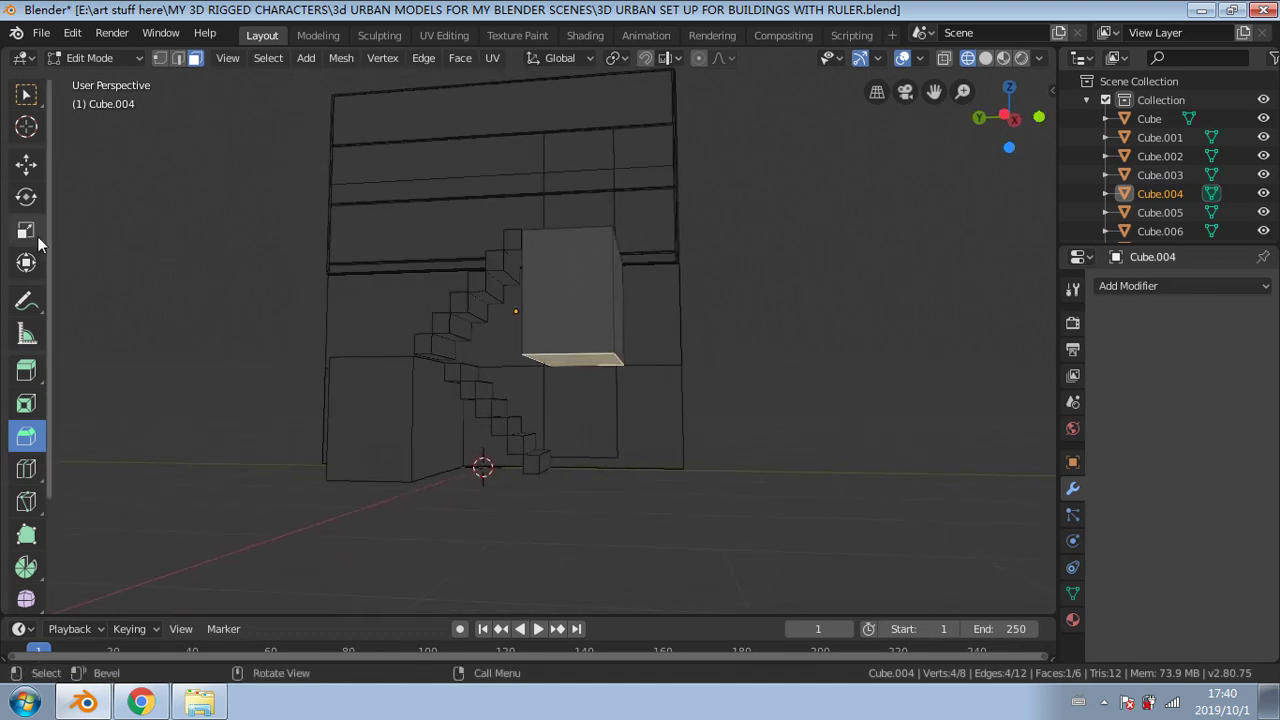
scroll(24, 594, "down", 1)
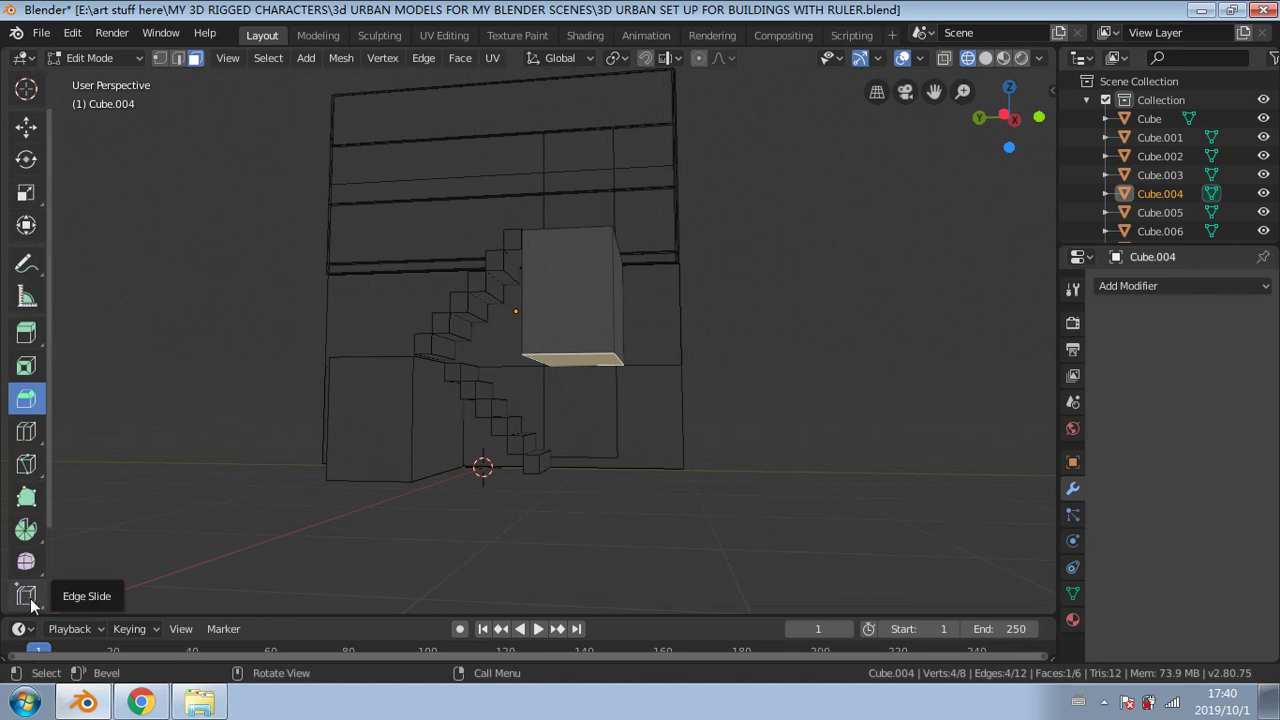
scroll(24, 594, "down", 1)
left_click(26, 590)
left_click_drag(663, 373, 636, 290)
Step: Adjust the upper landing's bottom face further with Shrink/Fatten until the slab is as thick as the top stair step
middle_click_drag(636, 290, 509, 326)
middle_click_drag(608, 348, 620, 290, "shift")
scroll(491, 331, "up", 3)
middle_click_drag(556, 326, 698, 336)
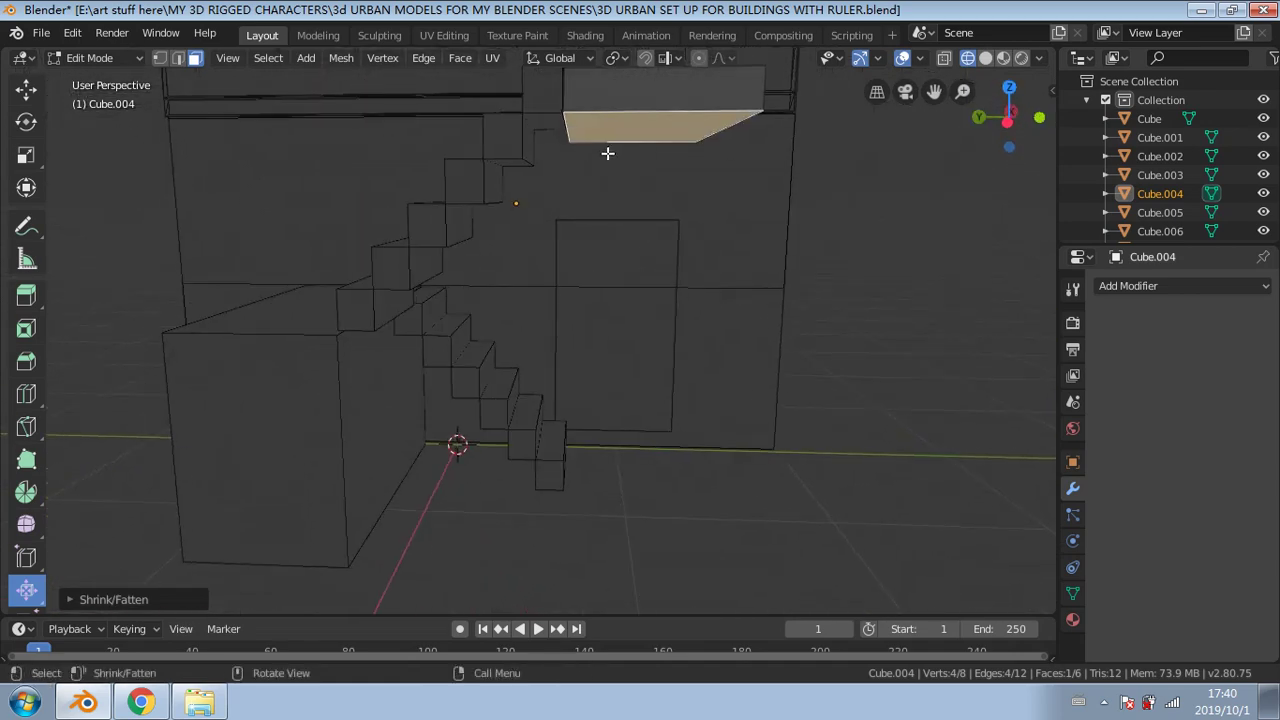
left_click_drag(605, 134, 624, 145)
middle_click_drag(625, 146, 631, 163)
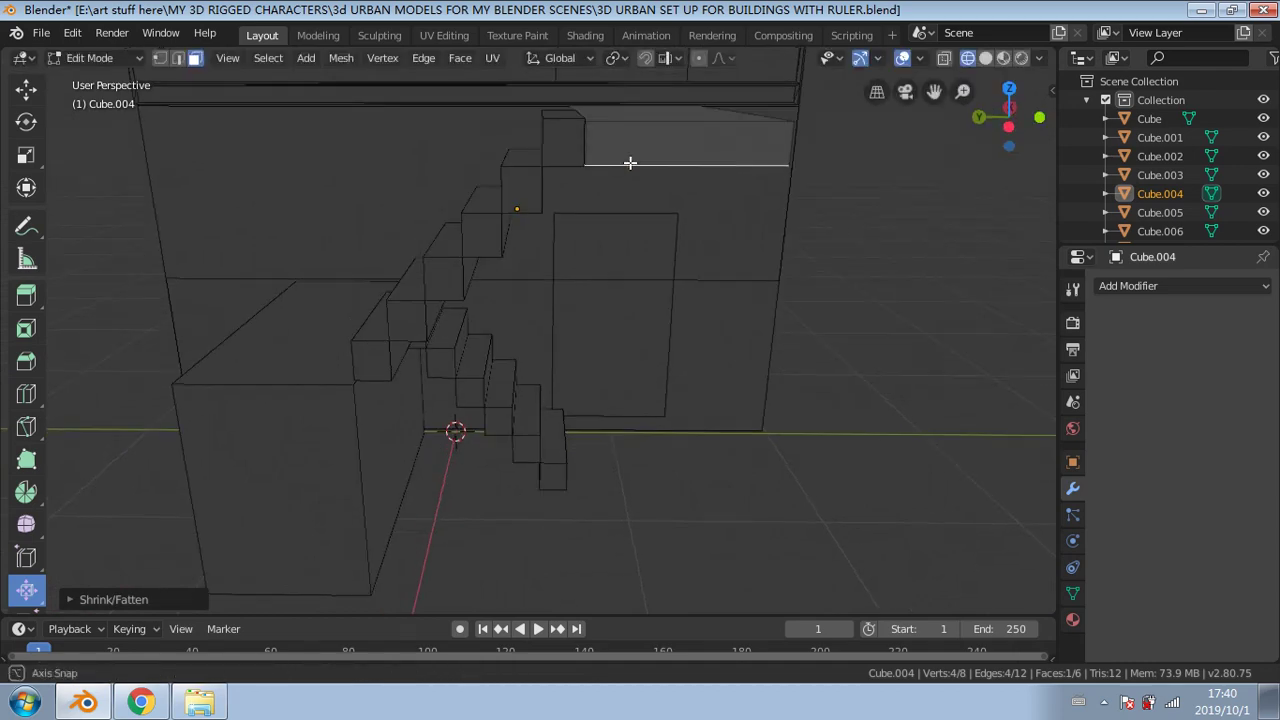
scroll(635, 157, "down", 2)
middle_click_drag(622, 214, 649, 214)
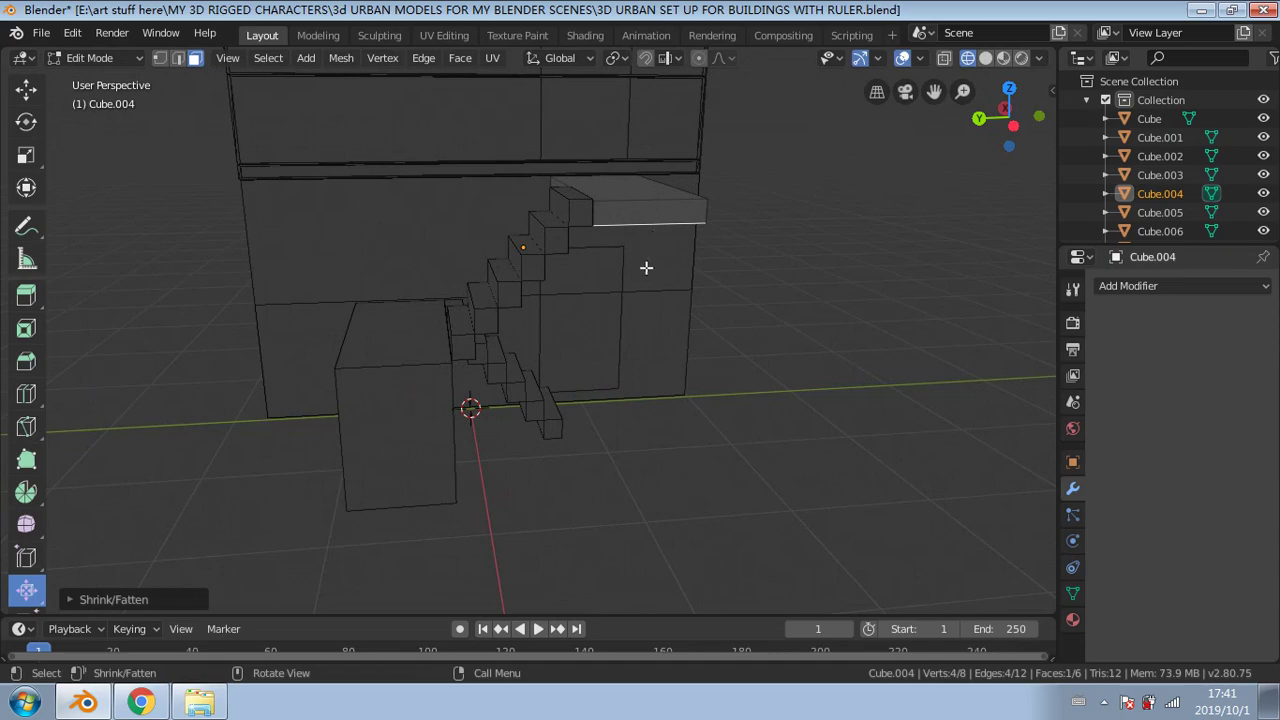
middle_click_drag(646, 268, 595, 287)
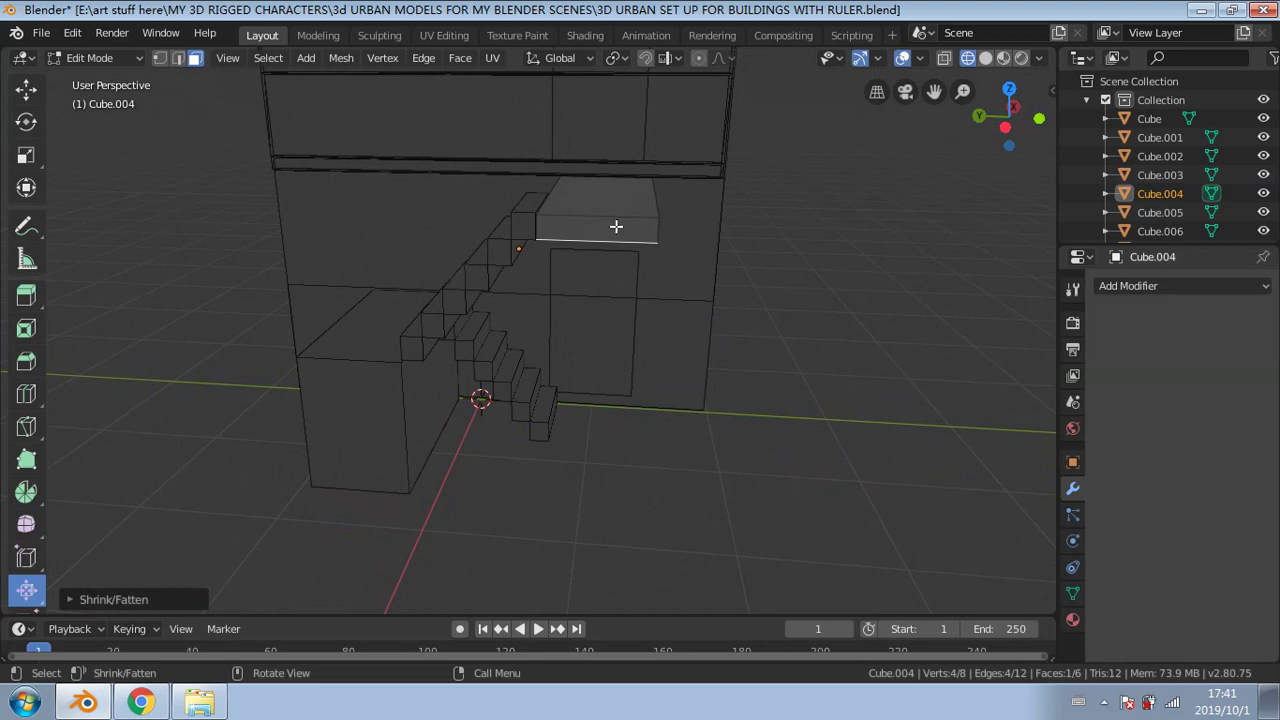
middle_click_drag(616, 227, 425, 127)
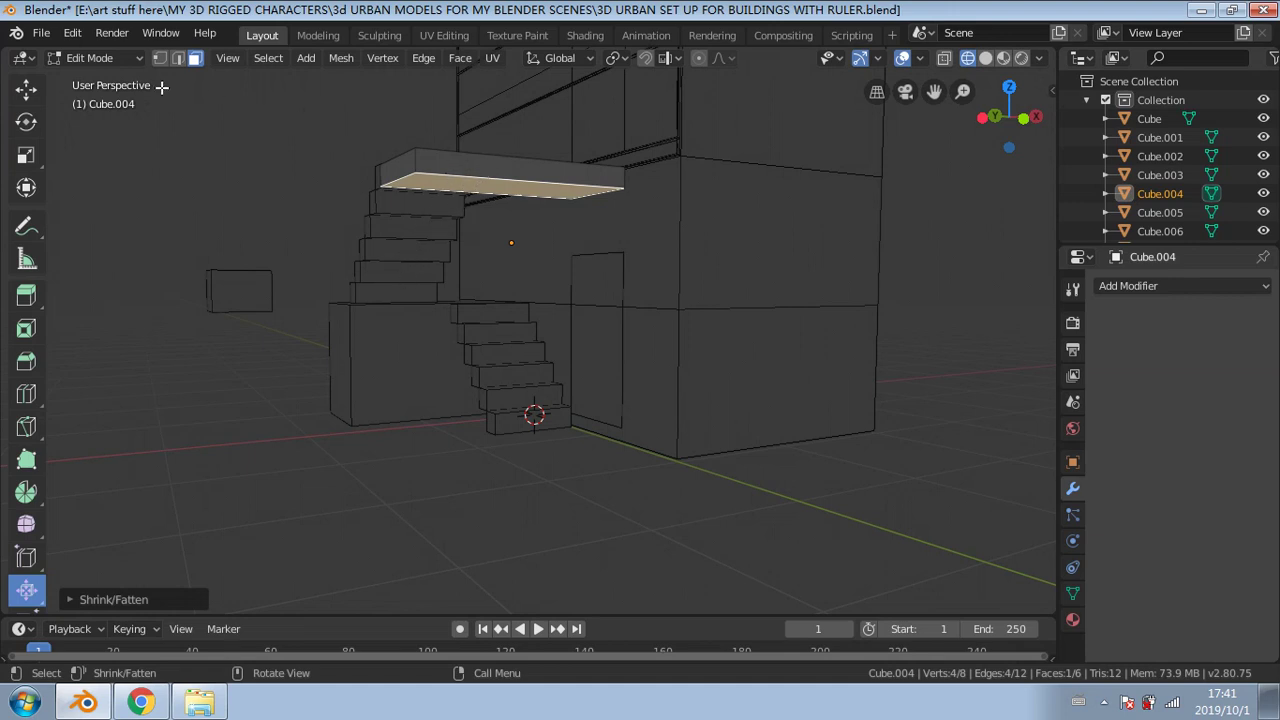
left_click(26, 89)
left_click(438, 170)
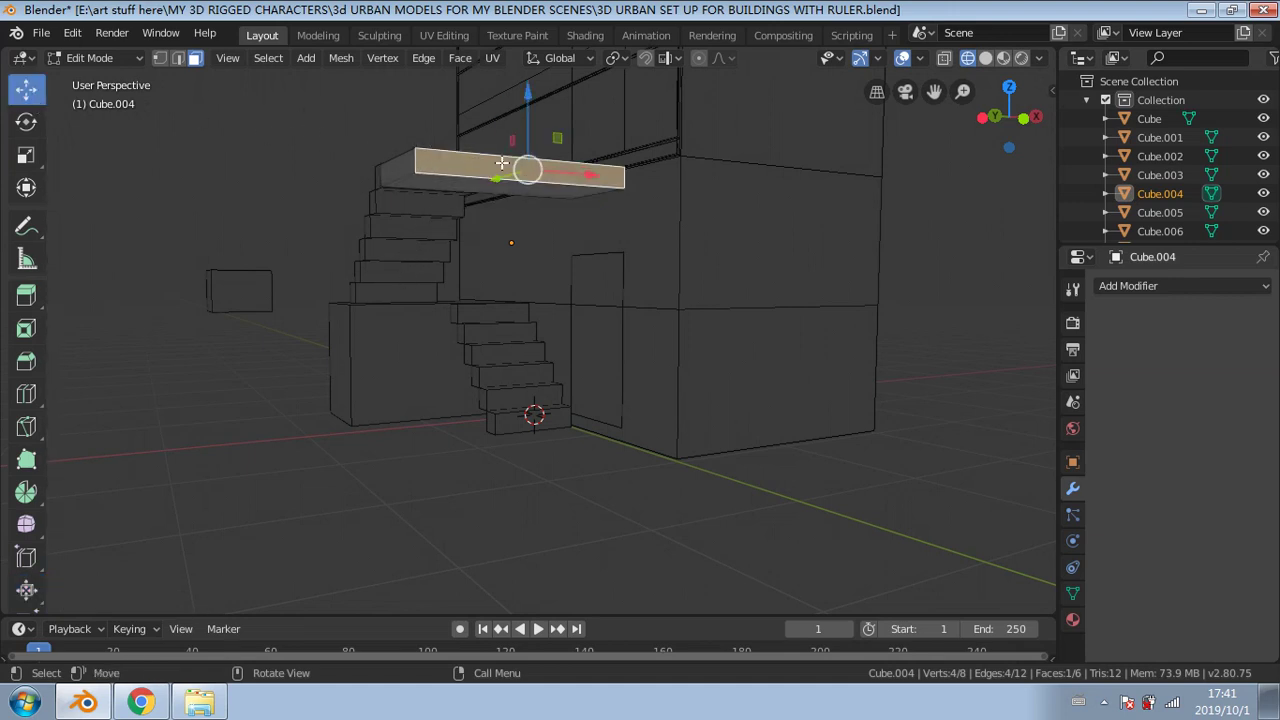
middle_click_drag(605, 178, 637, 214)
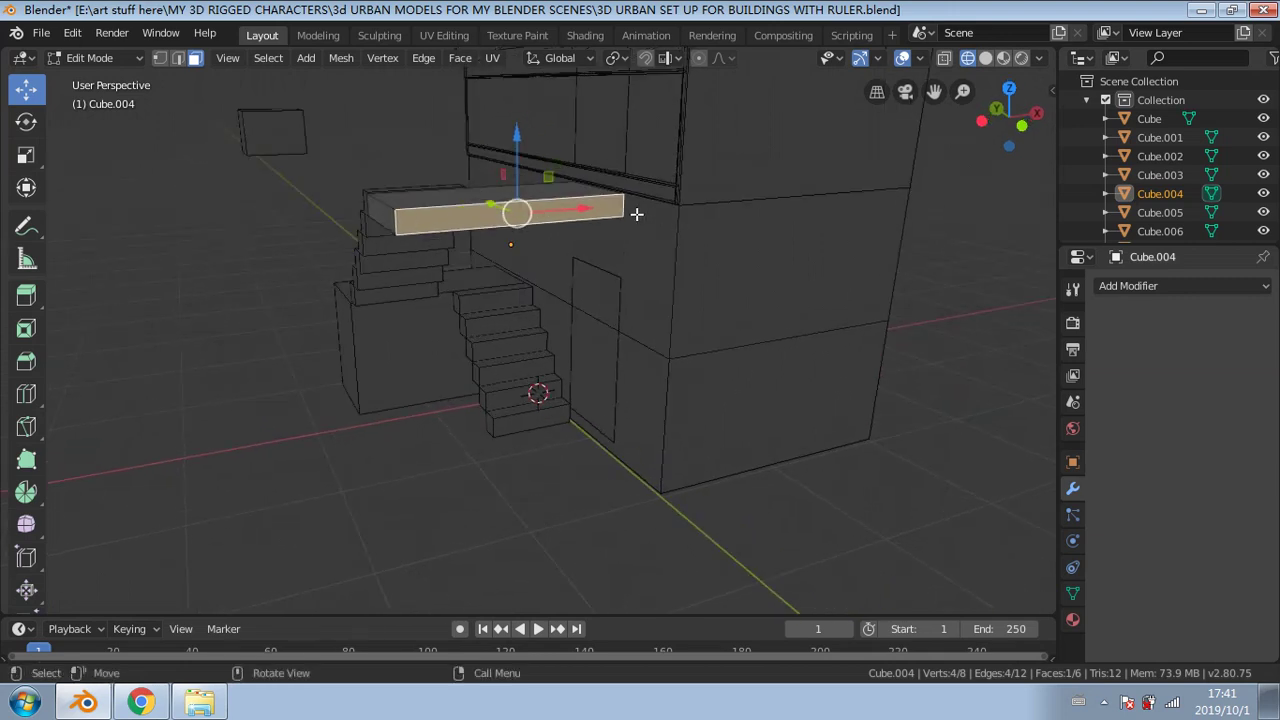
left_click_drag(585, 210, 206, 210)
key("ctrl+z")
Step: In Object Mode, move the landing slab along X away from the building and duplicate it back to the top of the stairs
left_click(92, 57)
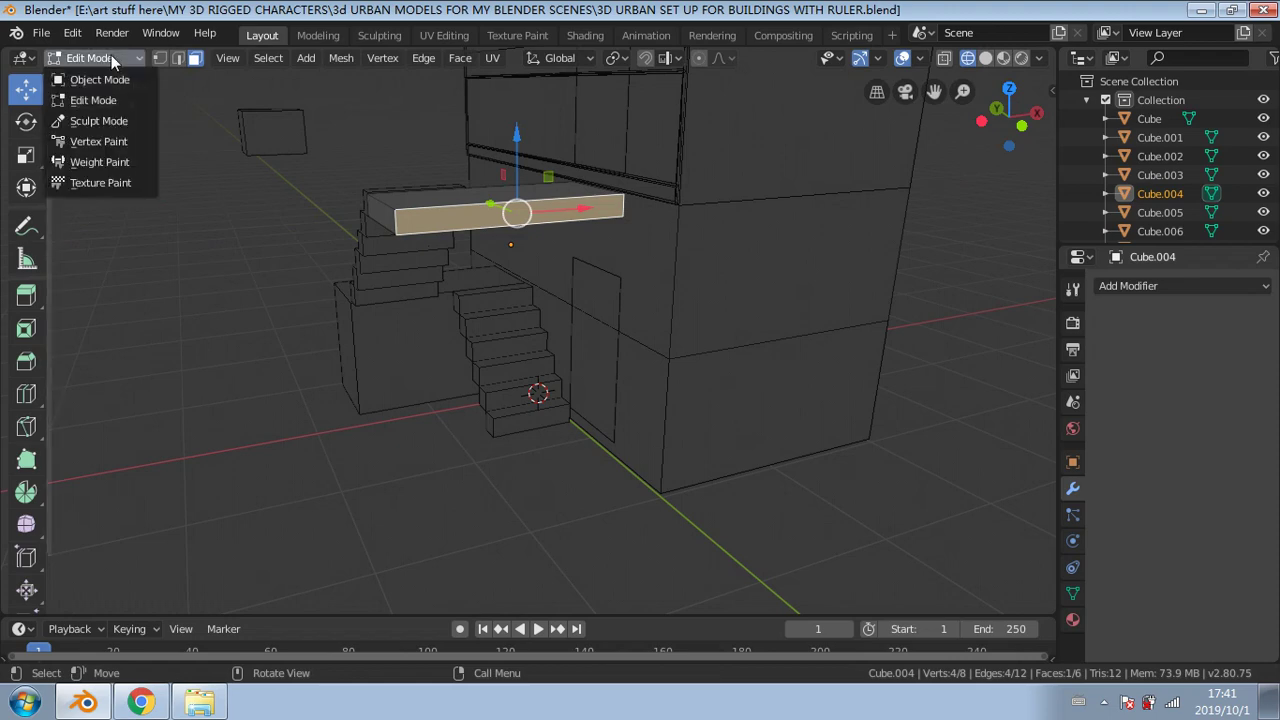
left_click(105, 77)
left_click_drag(571, 243, 960, 246)
scroll(604, 350, "down", 3)
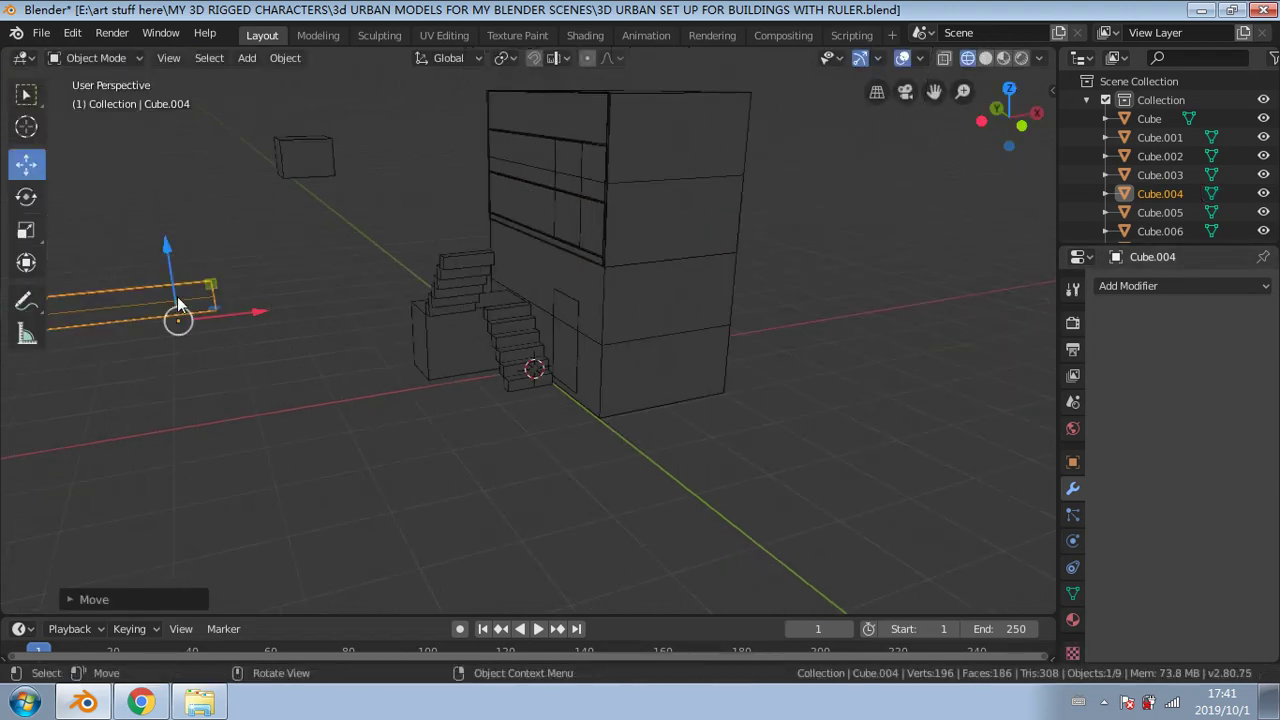
key("shift+d")
key("x")
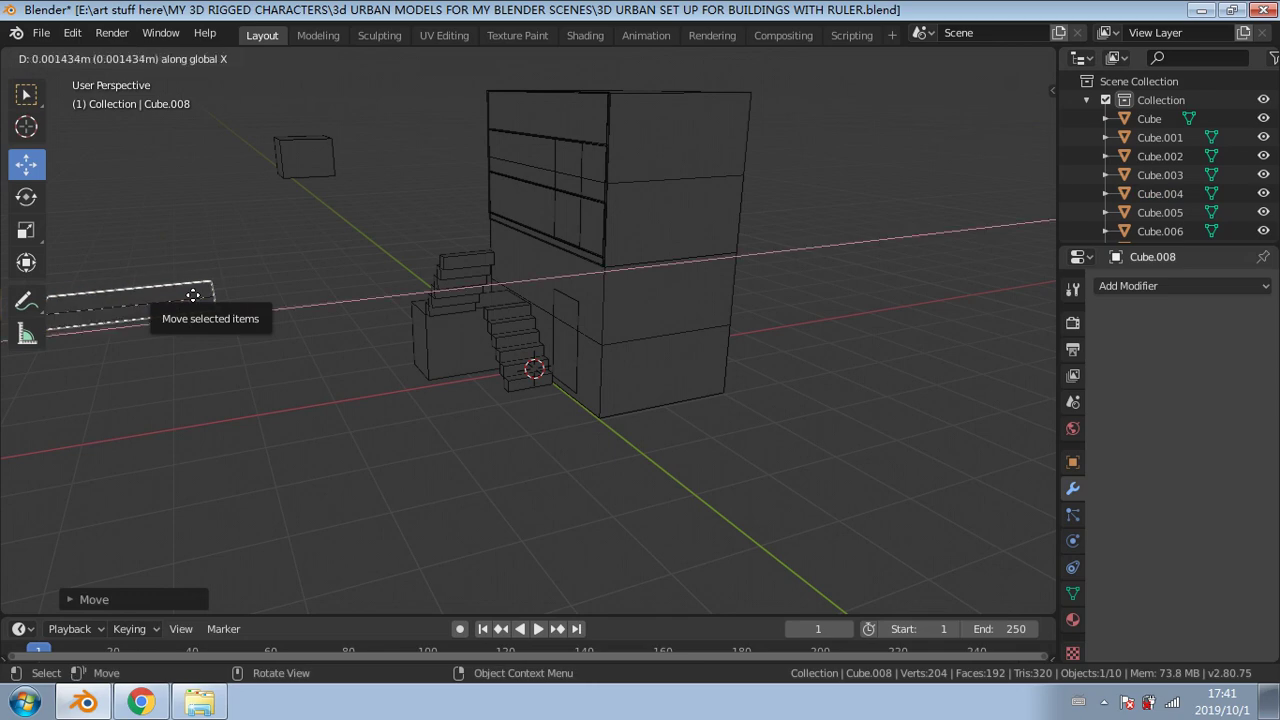
left_click(490, 278)
Step: Scale the copied slab down along X to shorten its depth at the top of the stairs
middle_click_drag(490, 278, 637, 249)
scroll(544, 288, "up", 6)
scroll(637, 249, "down", 1)
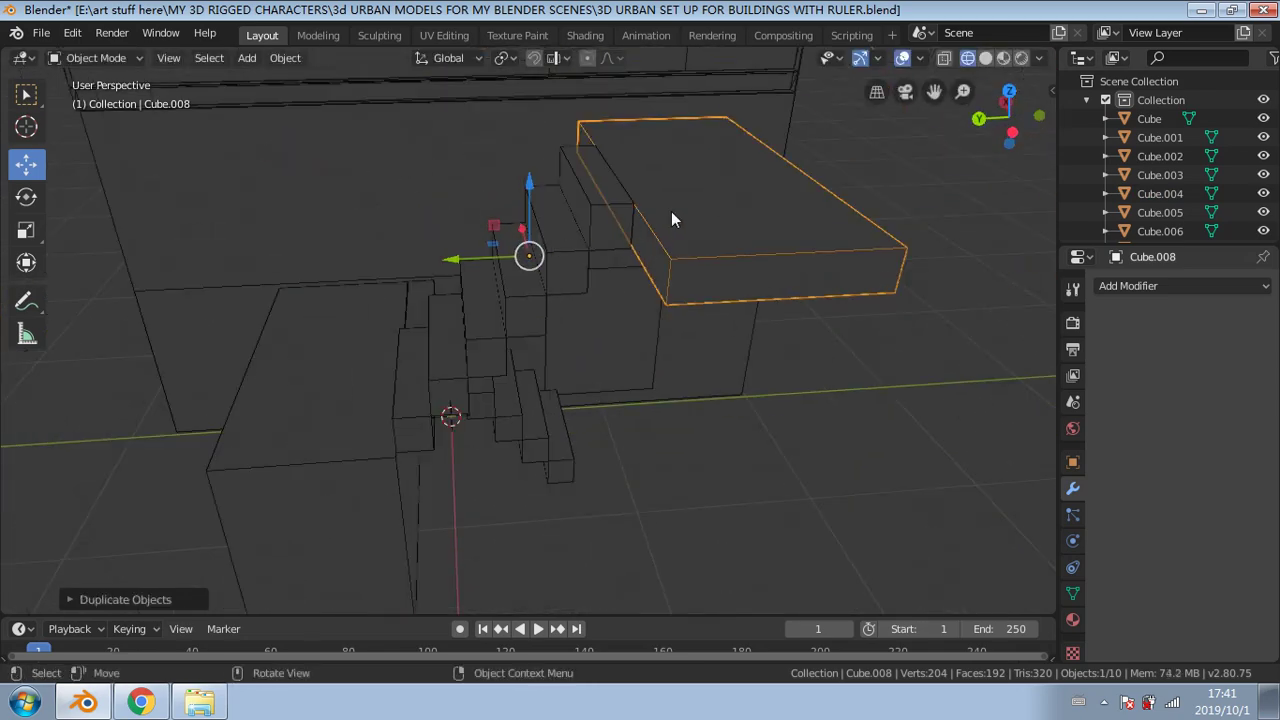
left_click(26, 230)
mouse_move(533, 245)
left_mouse_down()
mouse_move(523, 229)
mouse_move(522, 240)
left_mouse_up()
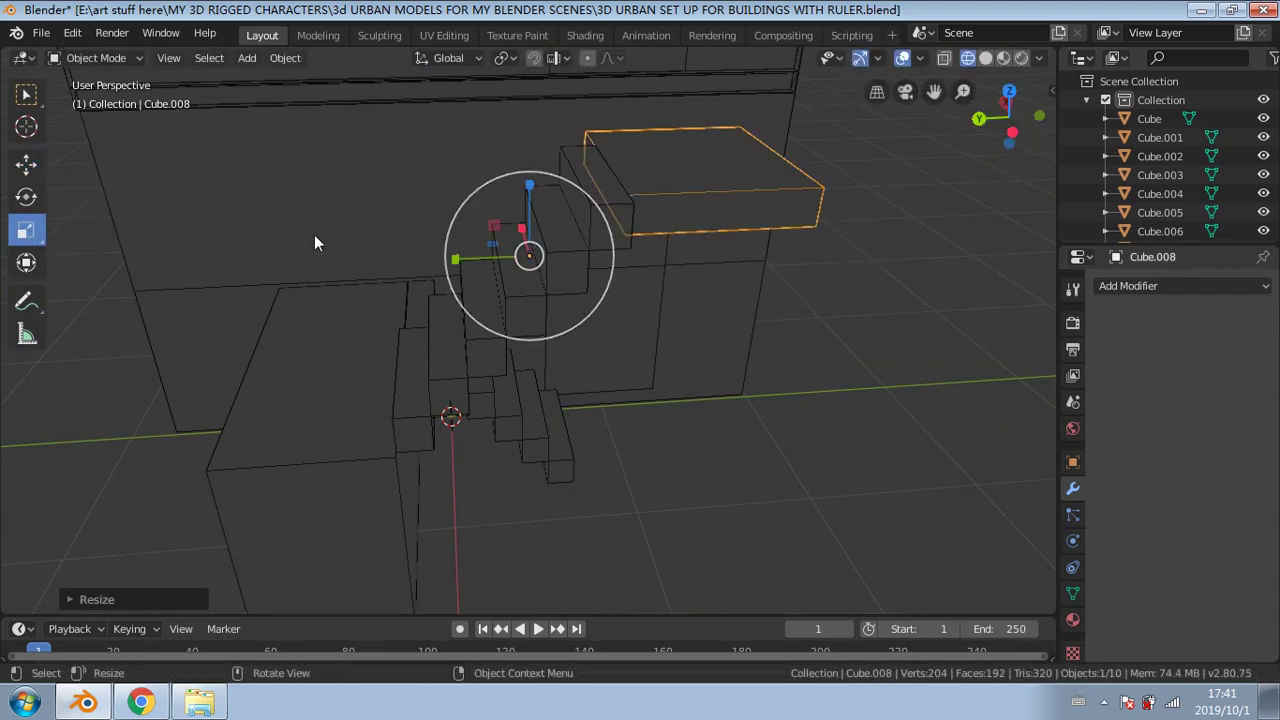
Step: Rotate the shortened slab about the X axis to tilt it toward the slope of the upper stair flight
left_click(26, 196)
left_click_drag(586, 206, 618, 298)
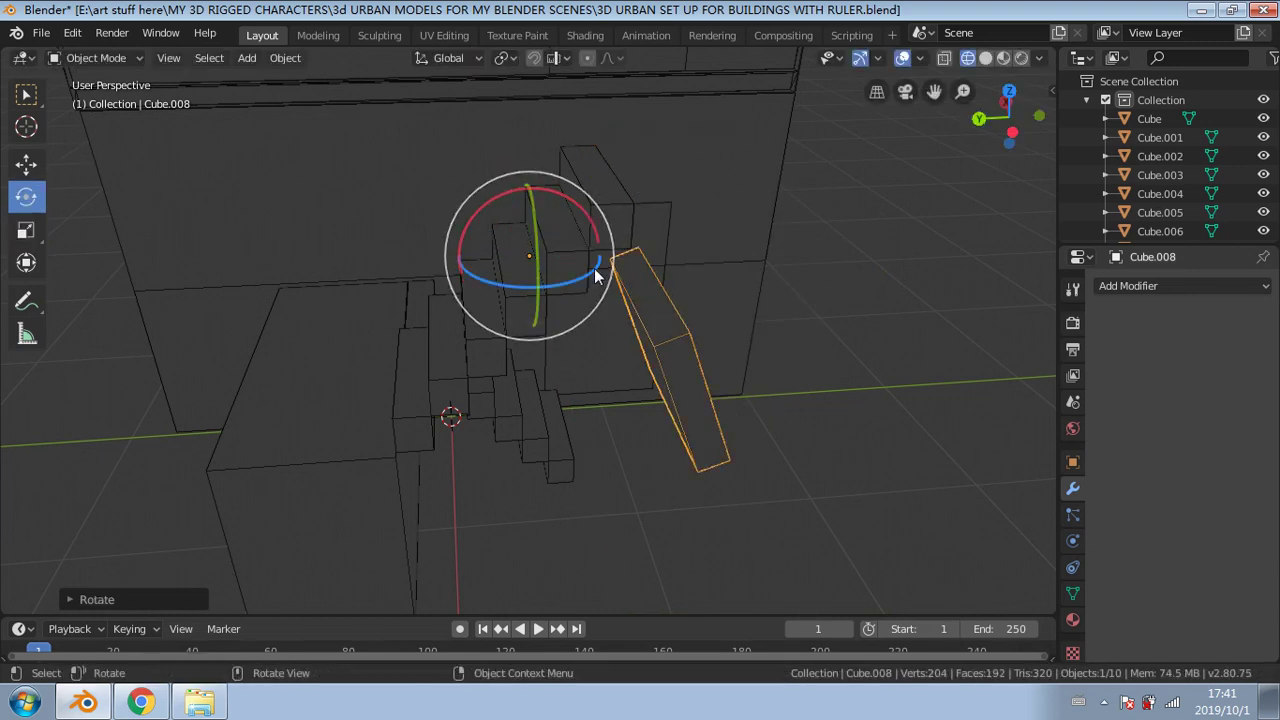
left_click_drag(586, 221, 629, 331)
Step: Move the tilted slab beneath the upper stair flight so its top face runs along the slope of the steps
middle_click_drag(570, 283, 480, 190)
left_click_drag(446, 160, 620, 662)
left_click(26, 163)
middle_click_drag(588, 600, 640, 460)
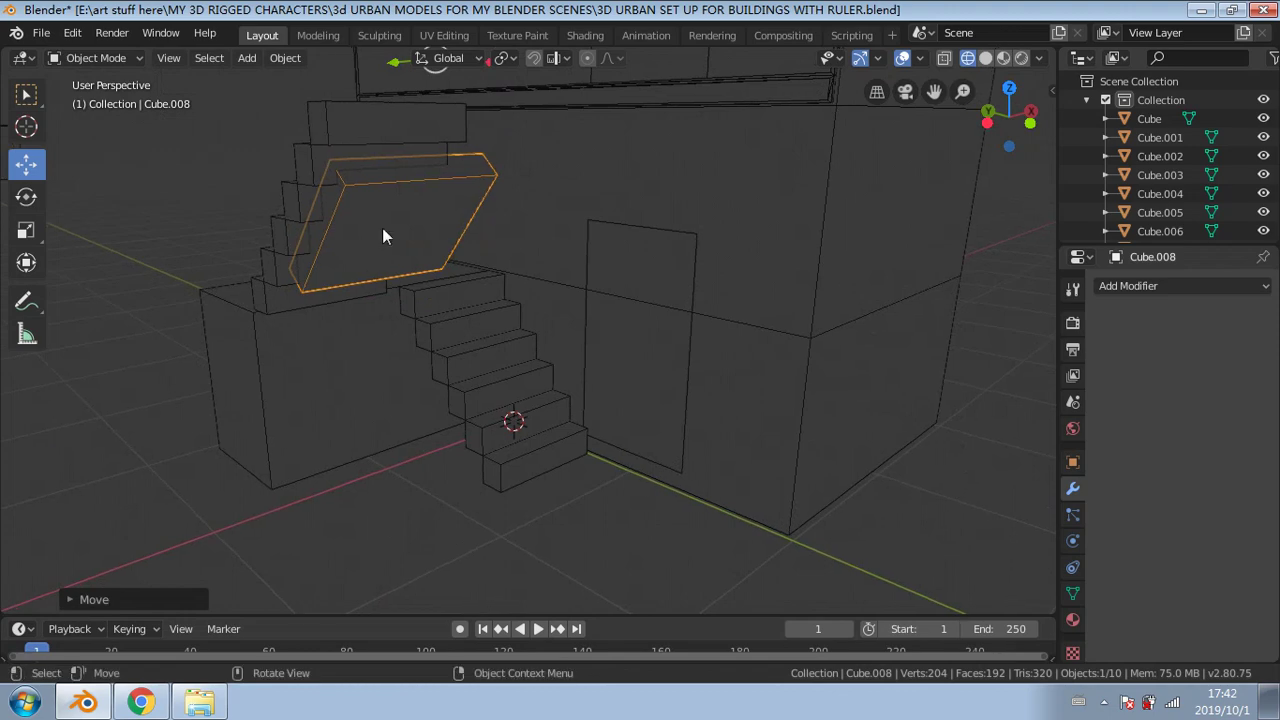
middle_click_drag(386, 231, 335, 222)
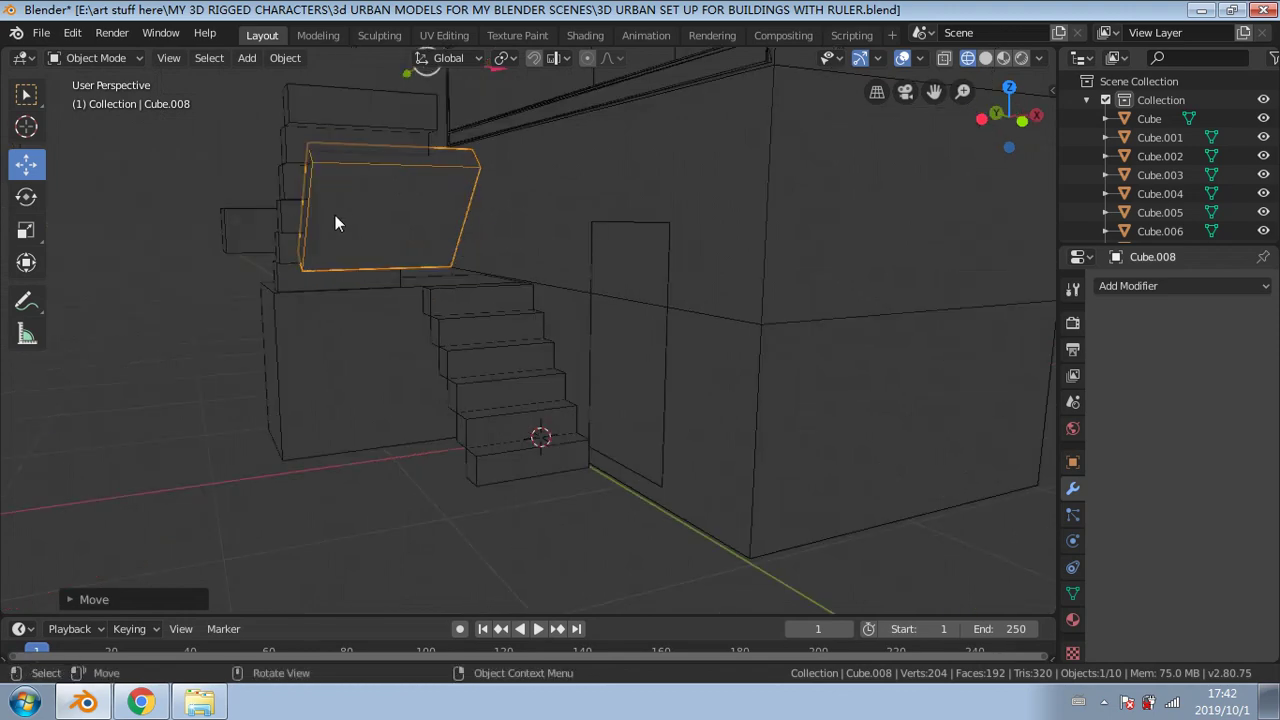
left_click(97, 175)
scroll(323, 163, "down", 4)
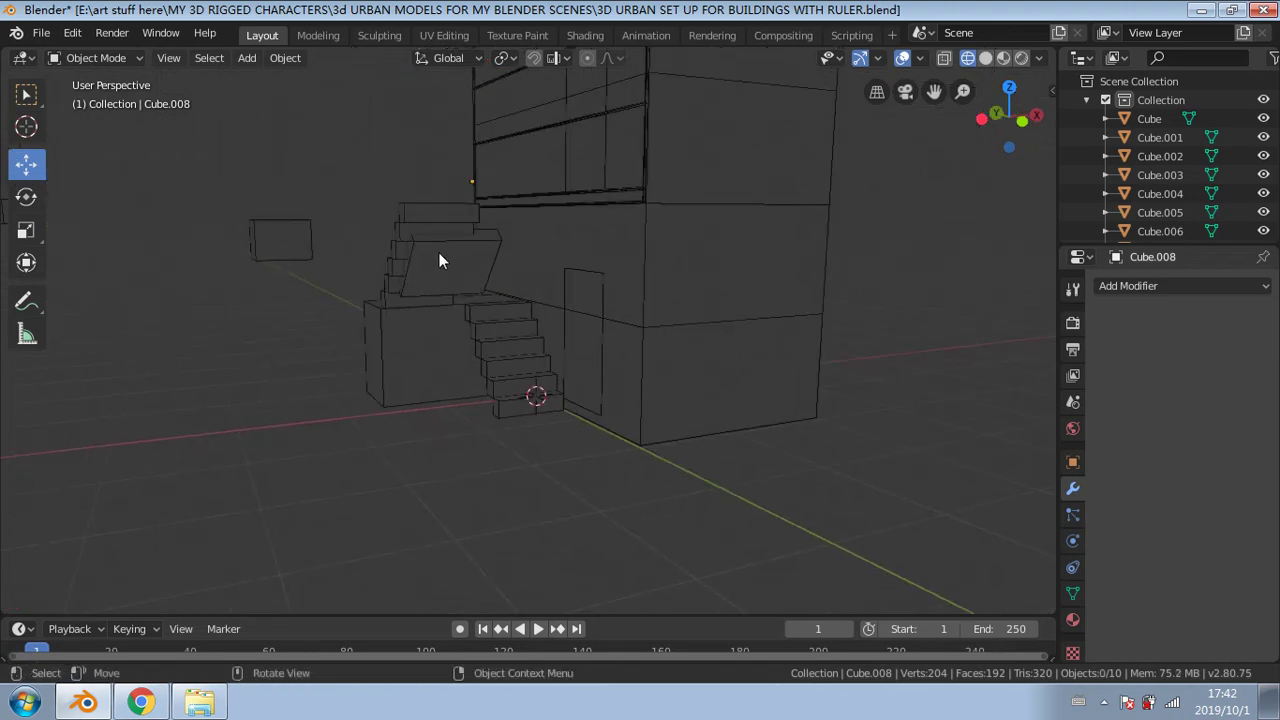
left_click(457, 229)
left_click_drag(517, 189, 506, 181)
scroll(472, 268, "up", 4)
middle_click_drag(550, 374, 563, 404)
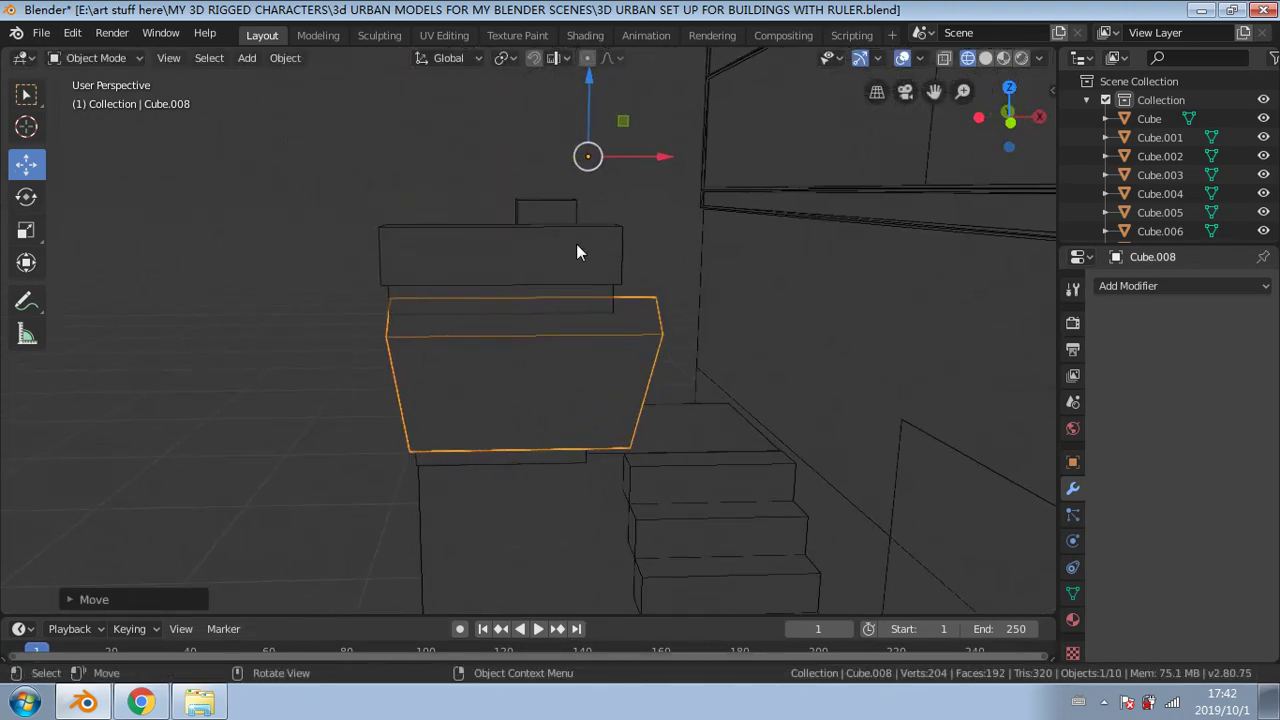
Step: Scale the tilted slab down along X to match the width of the upper steps and align it beneath them
left_click(40, 226)
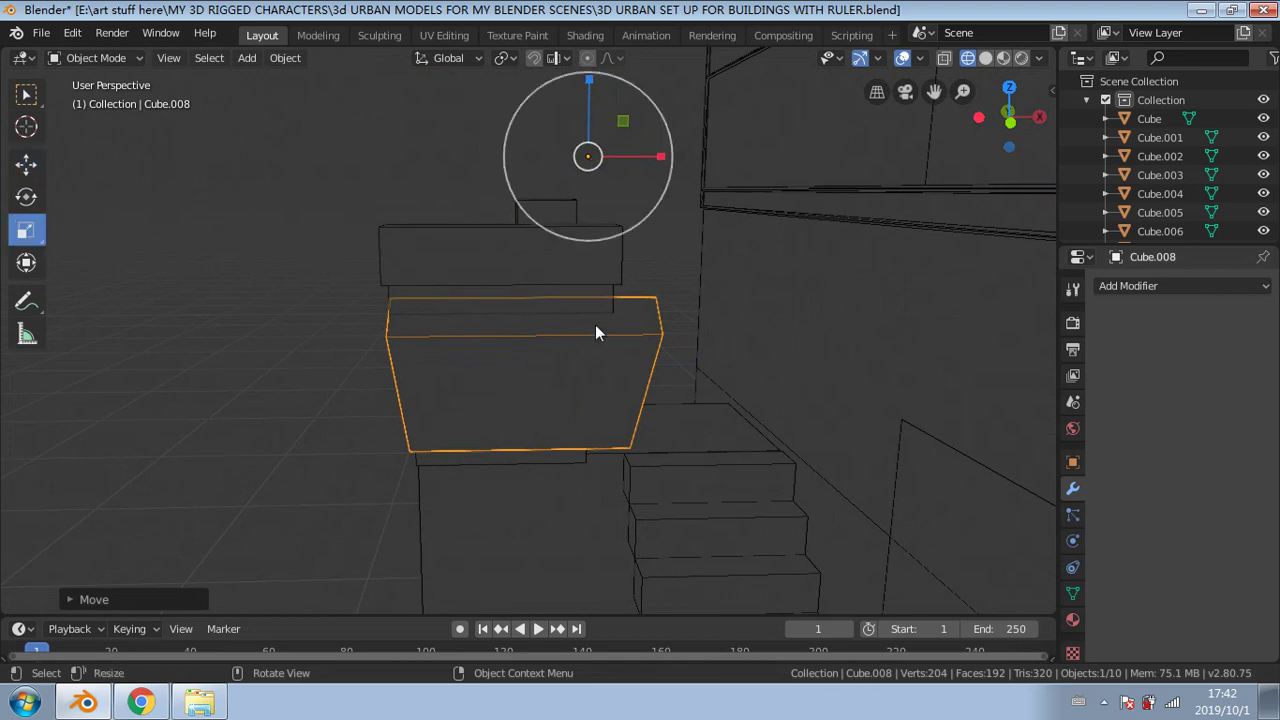
left_click_drag(652, 150, 601, 209)
left_click(37, 171)
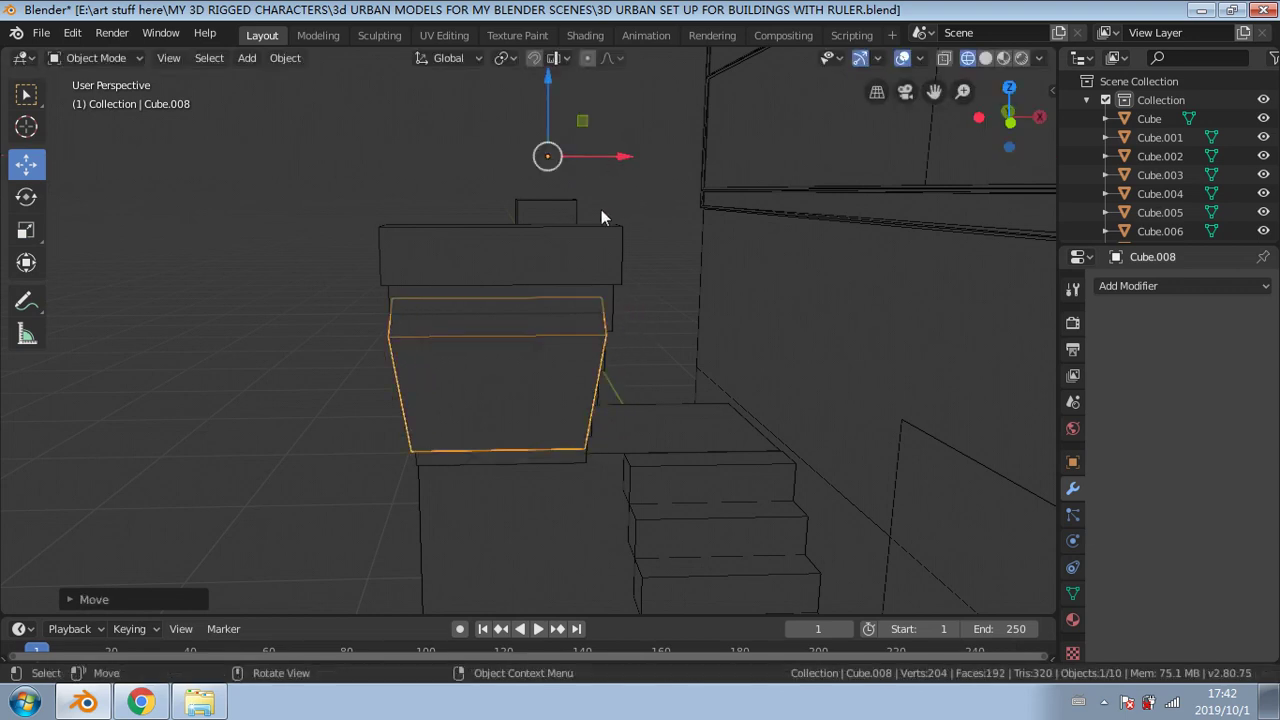
left_click(26, 197)
left_click(26, 230)
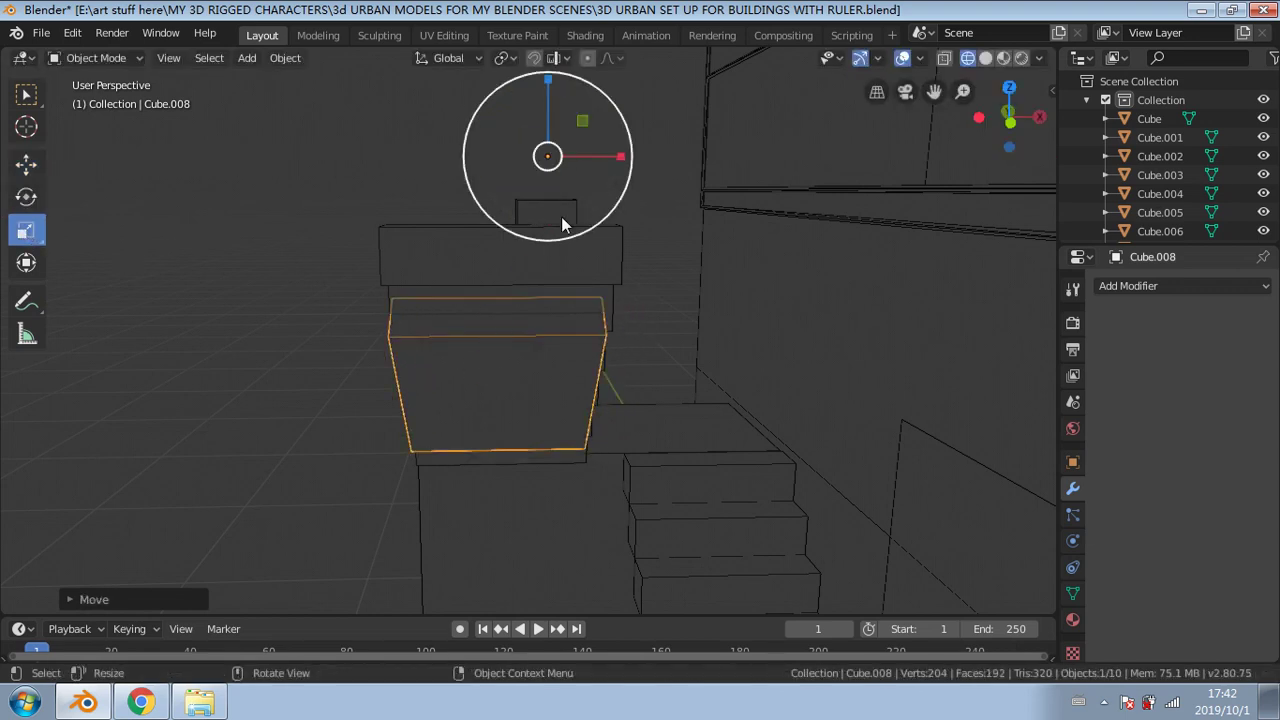
left_click_drag(620, 156, 608, 151)
left_click(26, 166)
Step: Try to scale the tilted slab along Z to stretch it along the upper flight
middle_click_drag(603, 288, 791, 247)
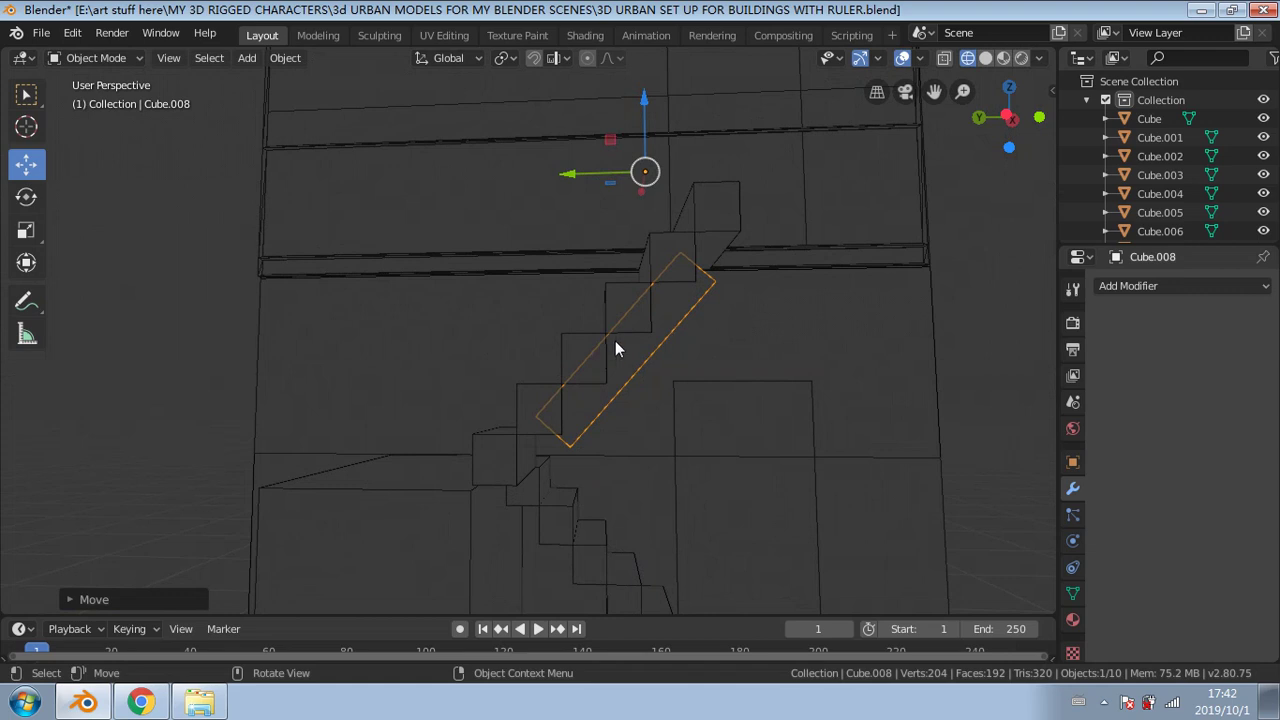
left_click(26, 231)
left_click_drag(641, 98, 645, 80)
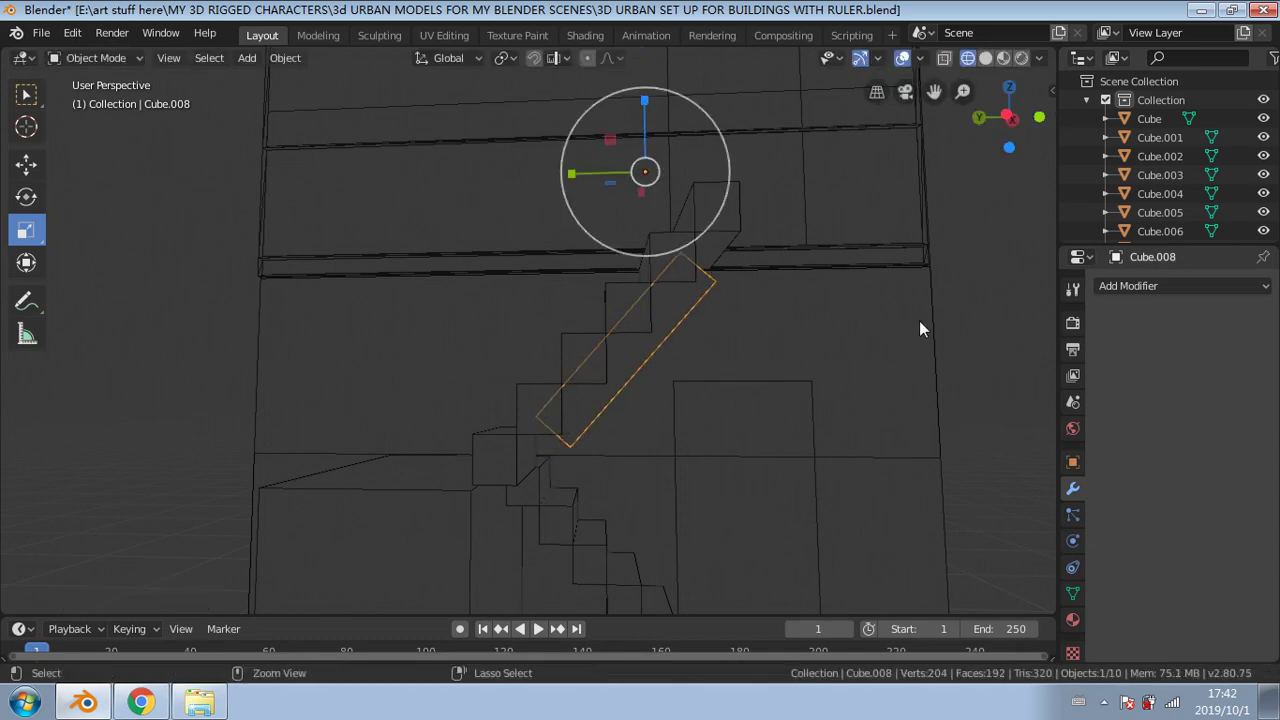
Step: In Edit Mode, select the slab's two end faces and extend them with Shrink/Fatten to span the whole upper flight
middle_click_drag(919, 320, 700, 354)
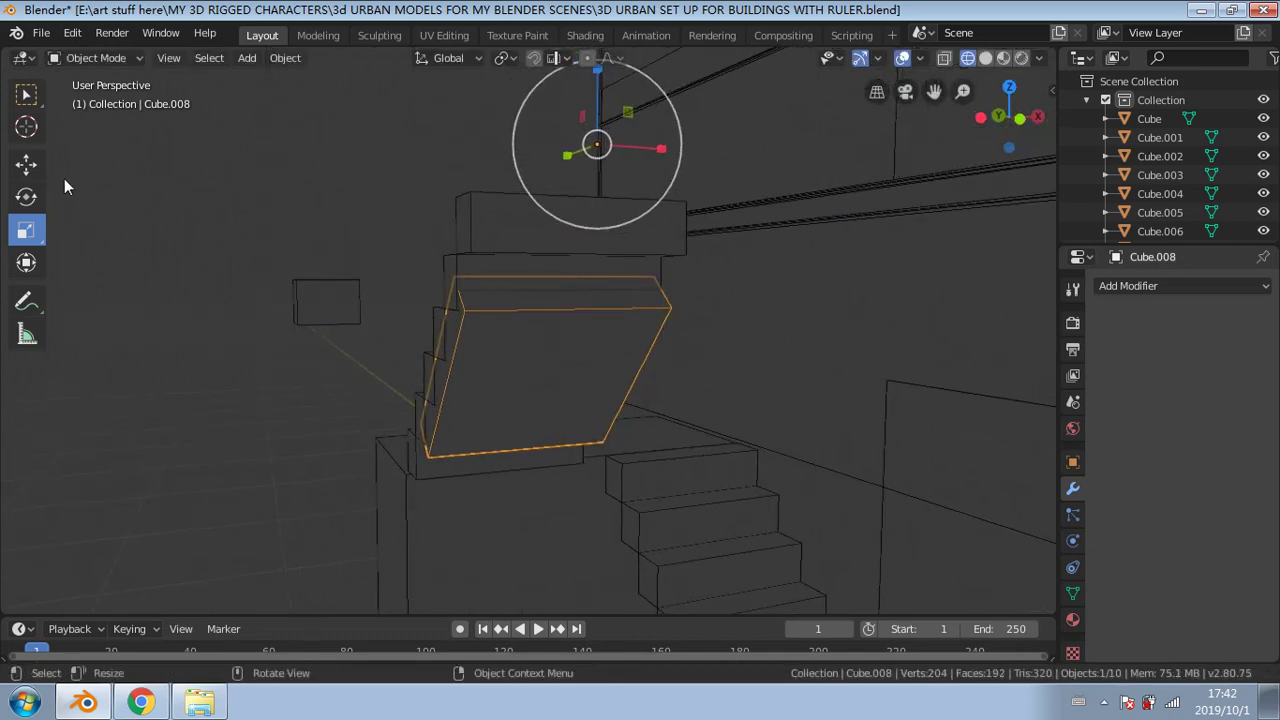
left_click(106, 36)
left_click(108, 58)
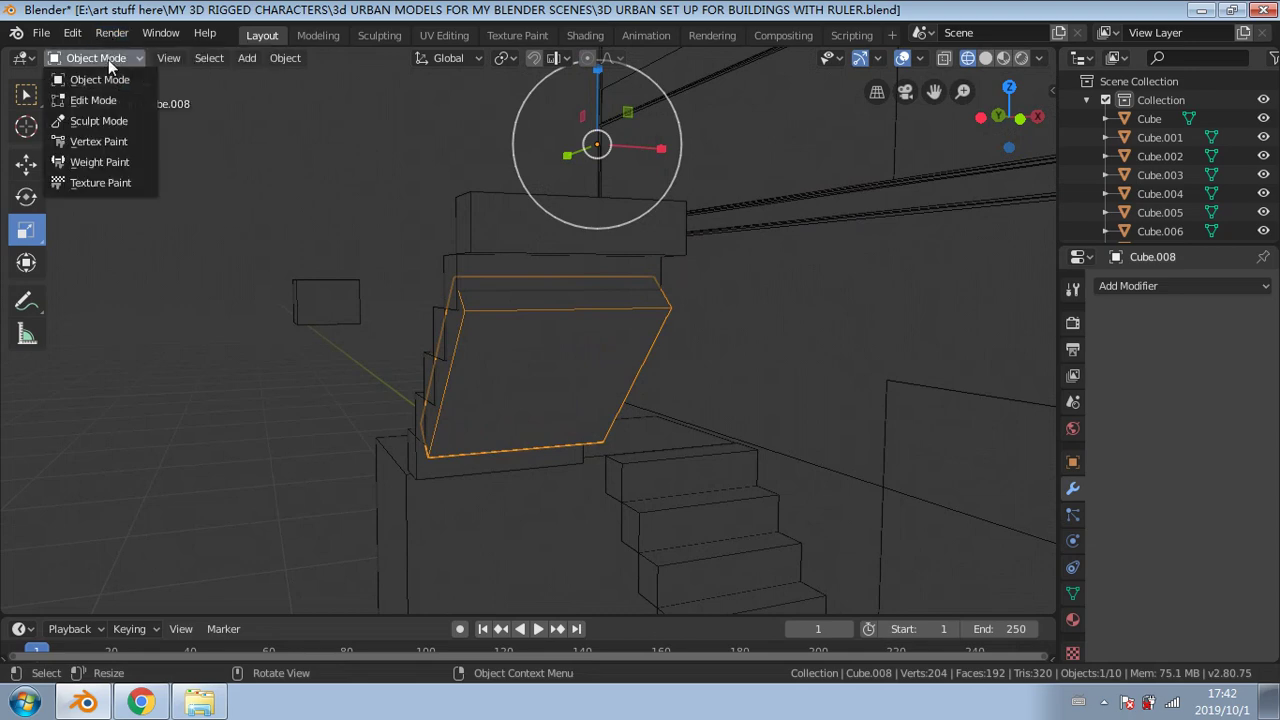
left_click(102, 100)
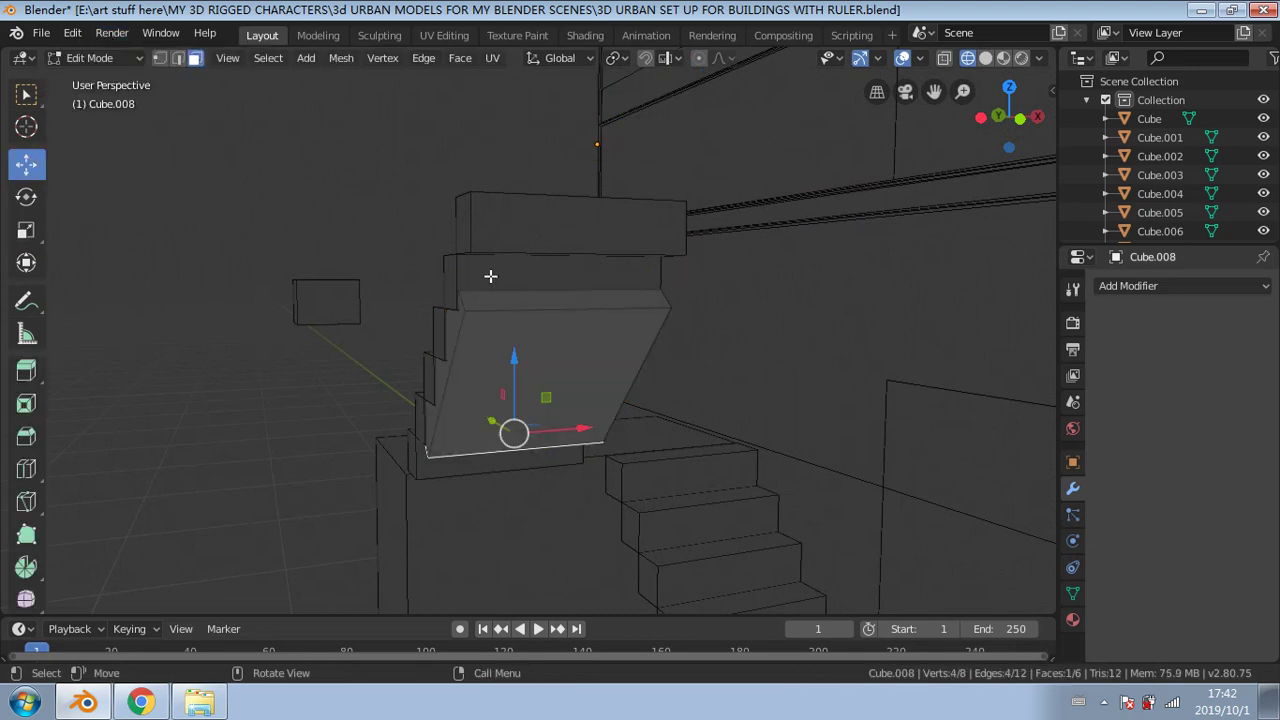
left_click(506, 305)
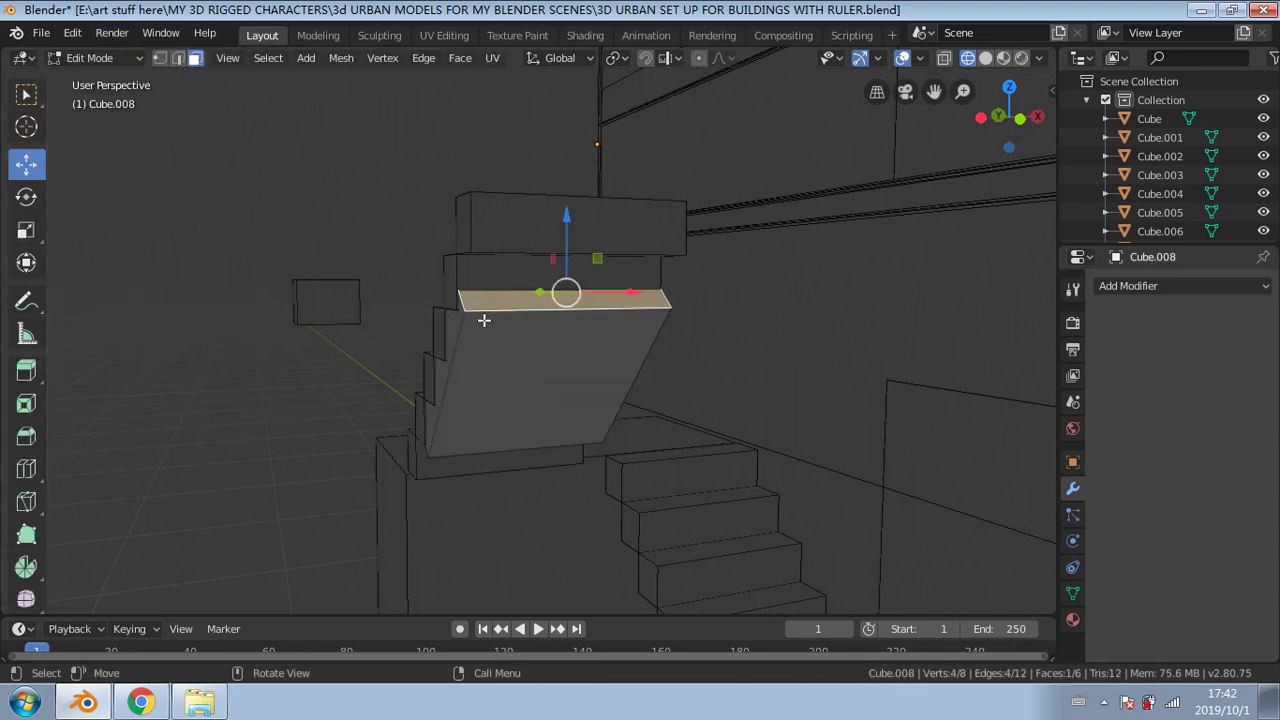
middle_click_drag(537, 326, 593, 343)
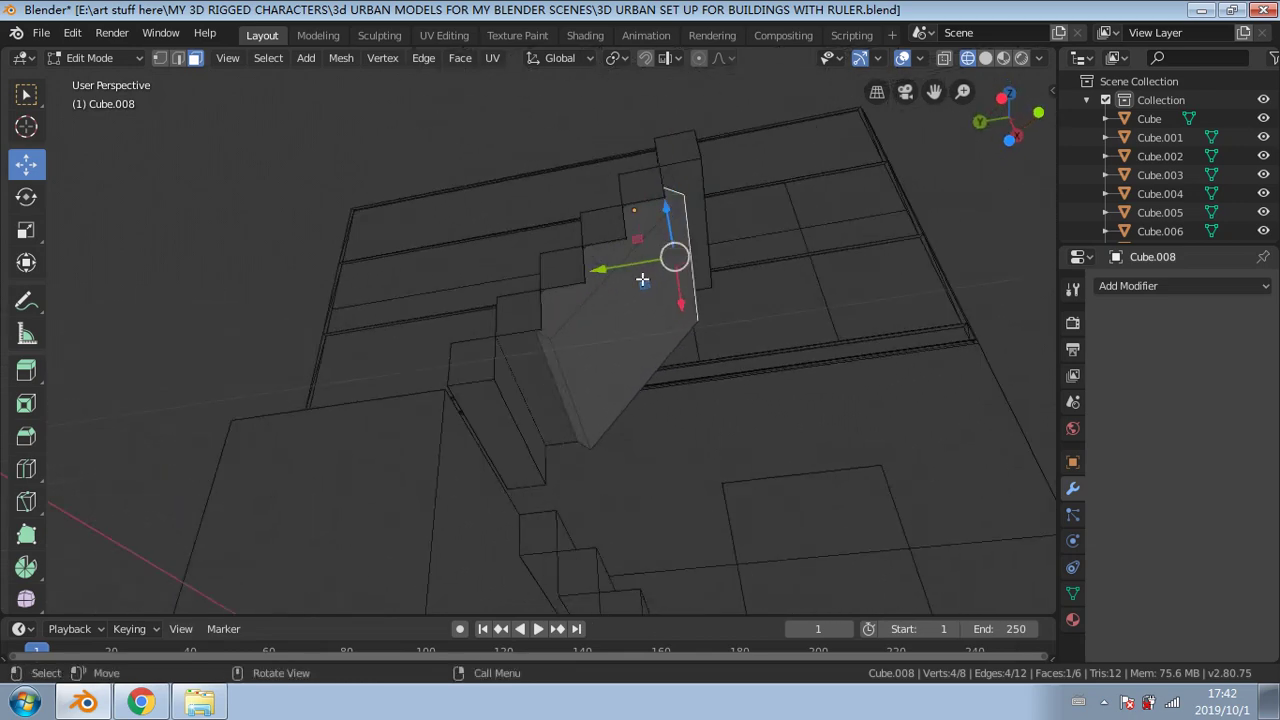
left_click(556, 357, "shift")
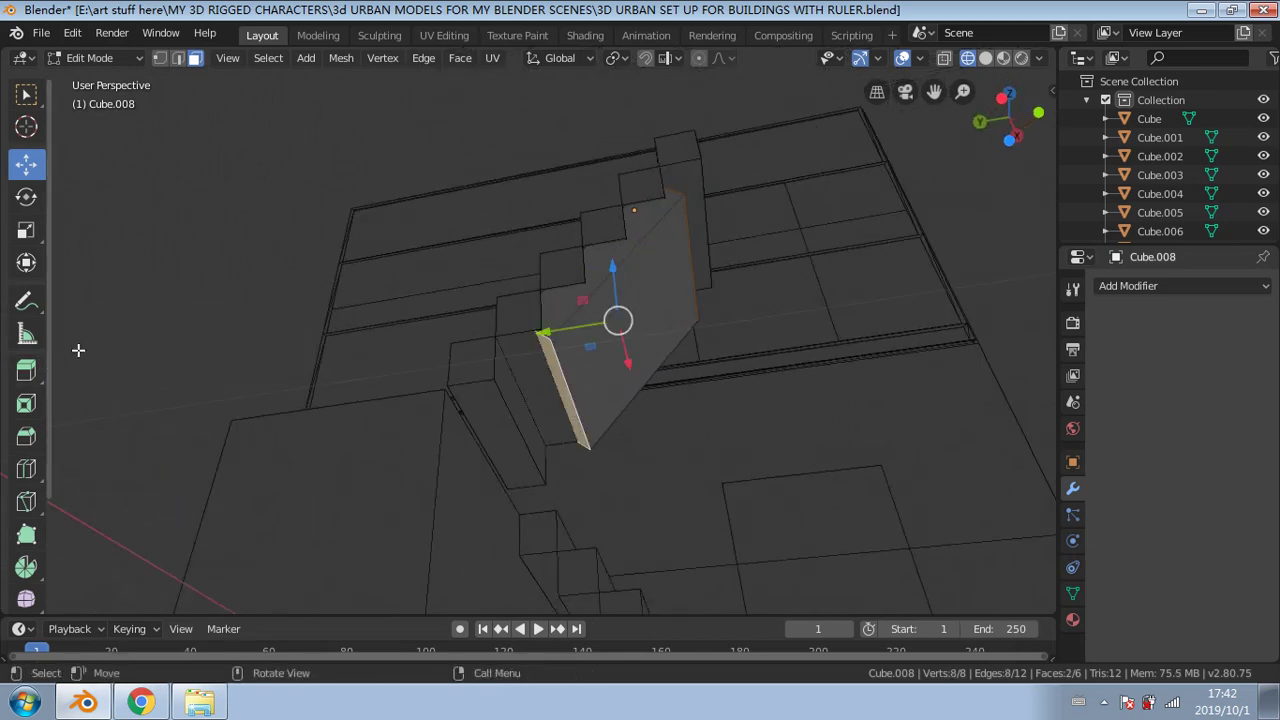
scroll(30, 420, "down", 3)
left_click(26, 590)
mouse_move(560, 370)
left_mouse_down()
mouse_move(576, 352)
mouse_move(577, 374)
mouse_move(582, 360)
left_mouse_up()
Step: Switch to edge selection and select the bottom edges at the upper and lower ends of the sloped slab
middle_click_drag(831, 271, 784, 403)
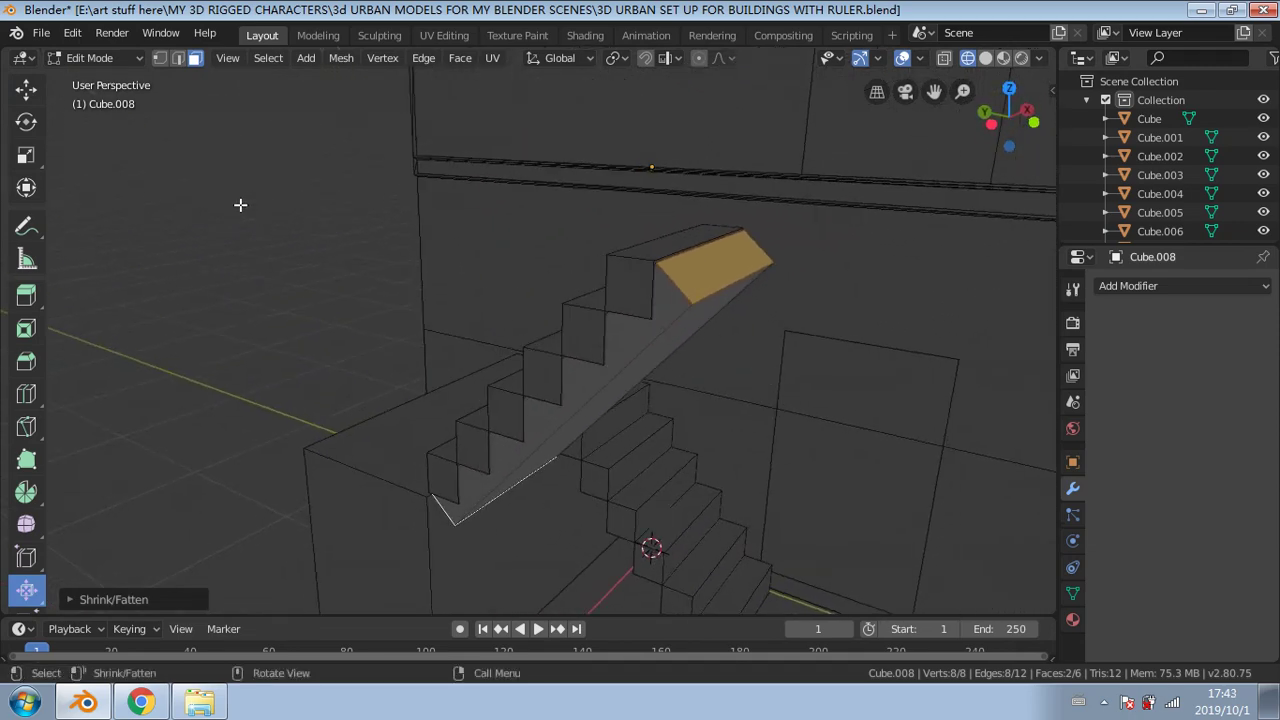
left_click(182, 57)
left_click(733, 280)
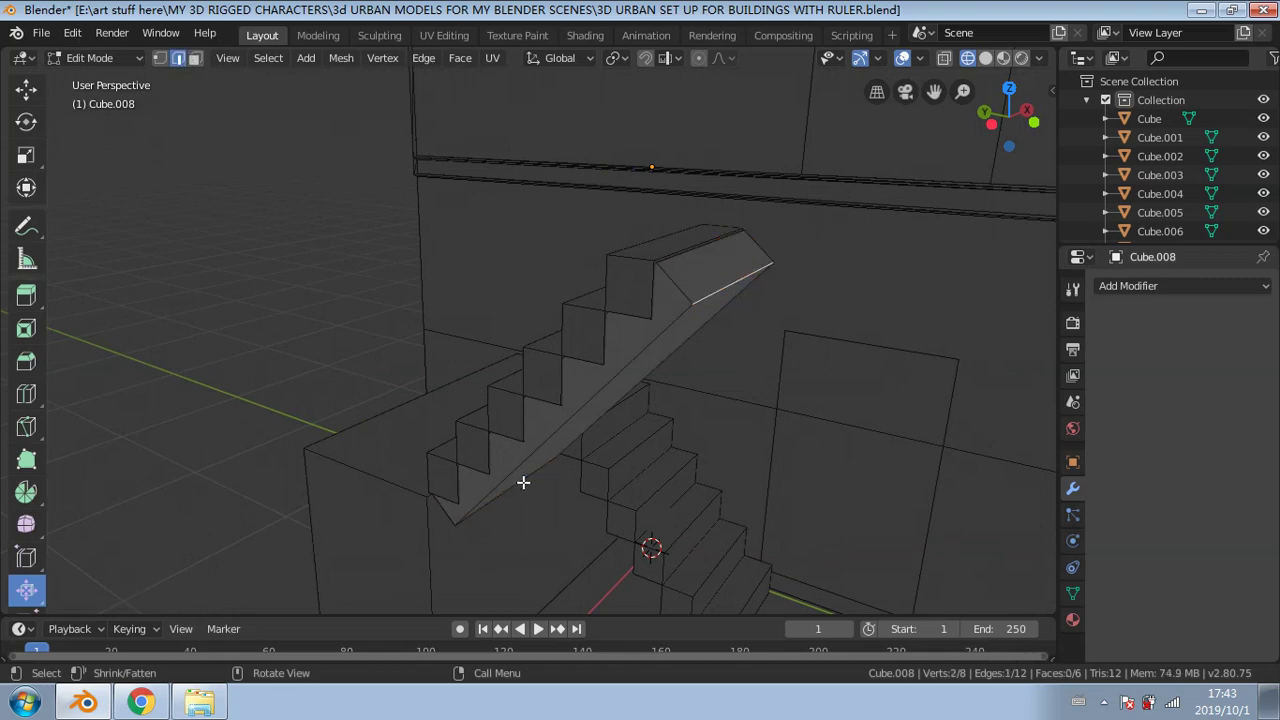
mouse_move(523, 482)
middle_mouse_down()
mouse_move(614, 374)
mouse_move(535, 461)
middle_mouse_up()
left_click(540, 447, "shift")
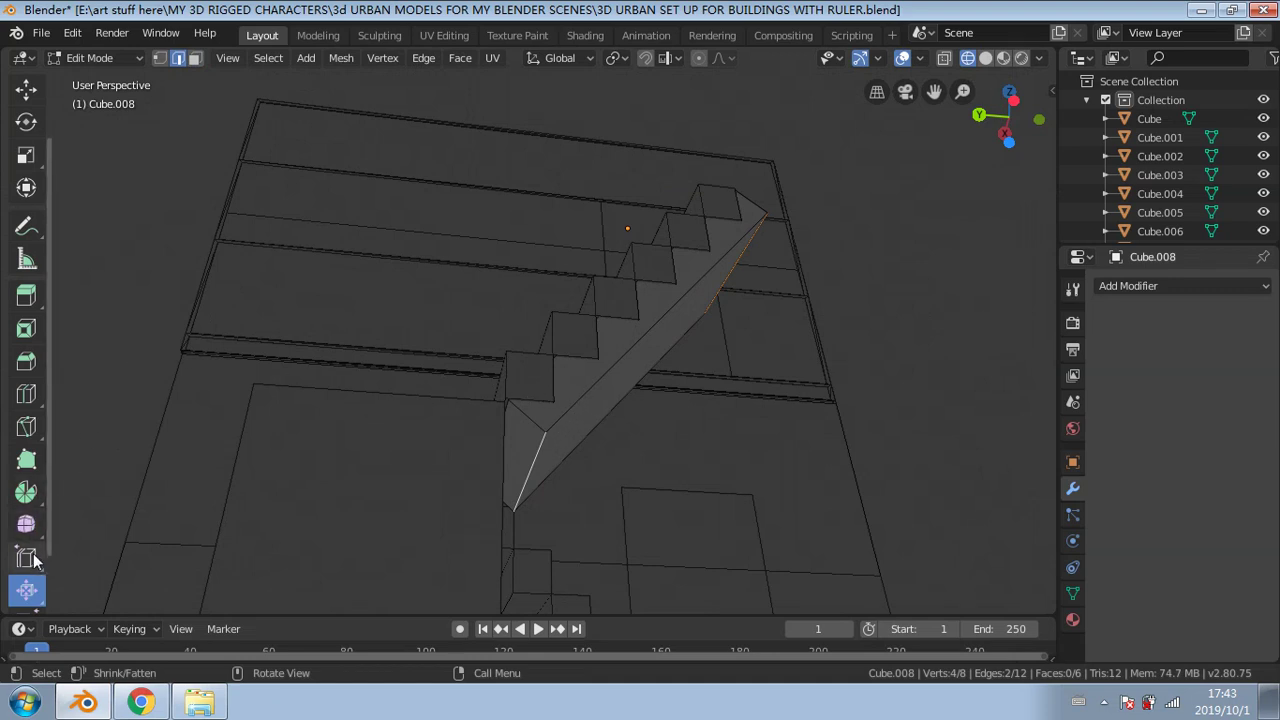
Step: Try to bevel the two selected end edges of the slab and undo it
left_click(26, 361)
left_click_drag(336, 398, 342, 400)
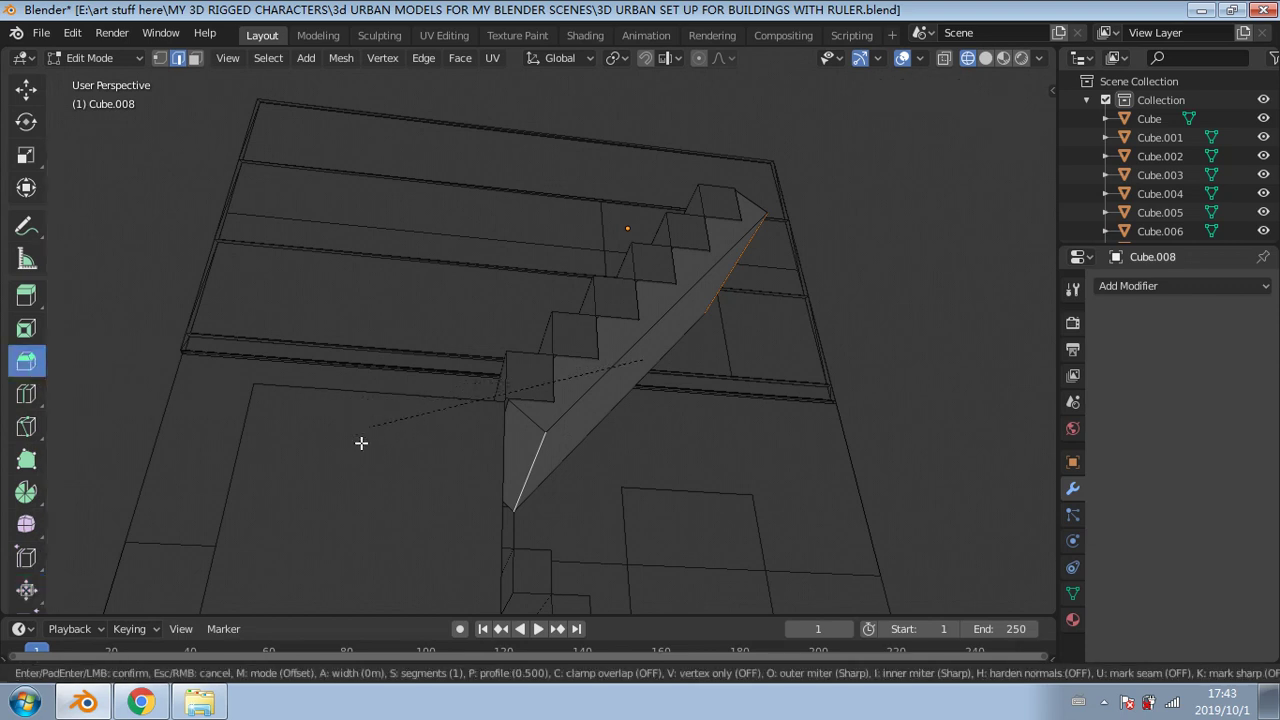
left_click_drag(361, 443, 379, 474)
left_click_drag(845, 528, 918, 587)
key("ctrl+z")
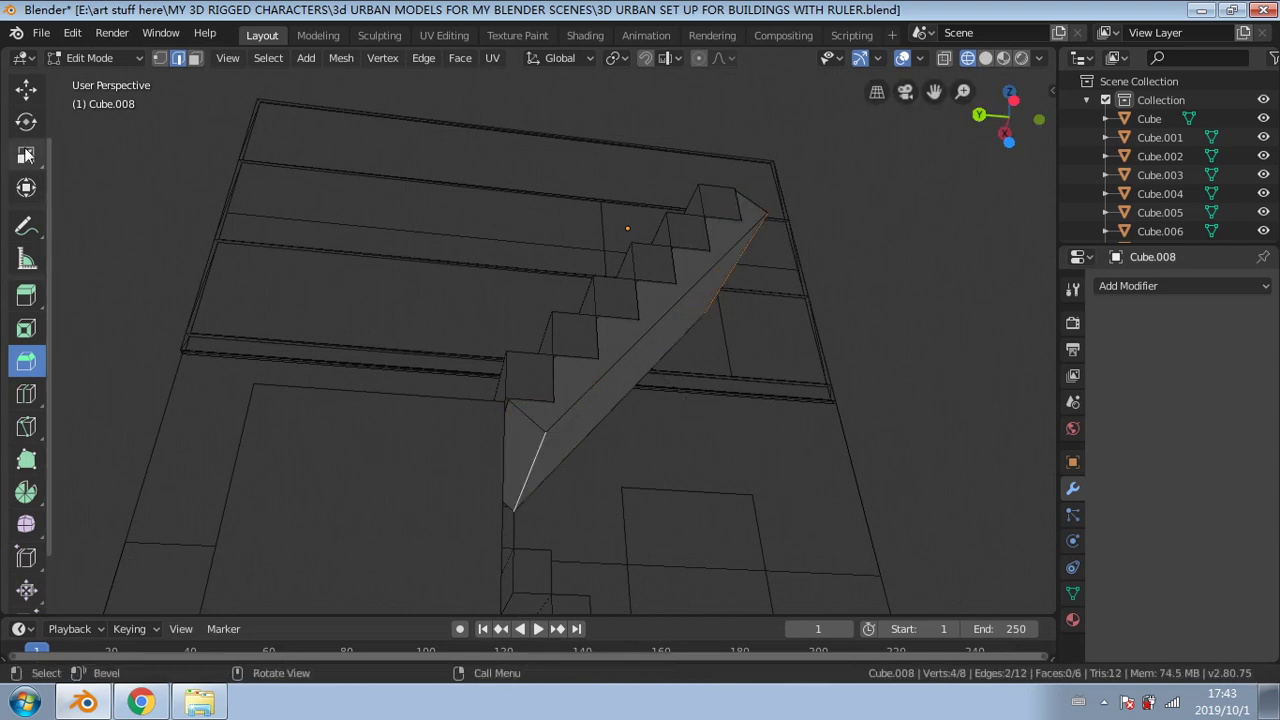
Step: Move the bottom edge at the slab's lower end along Z and Y to fit it against the lowest step
left_click(26, 89)
left_click(503, 357)
left_click(539, 453)
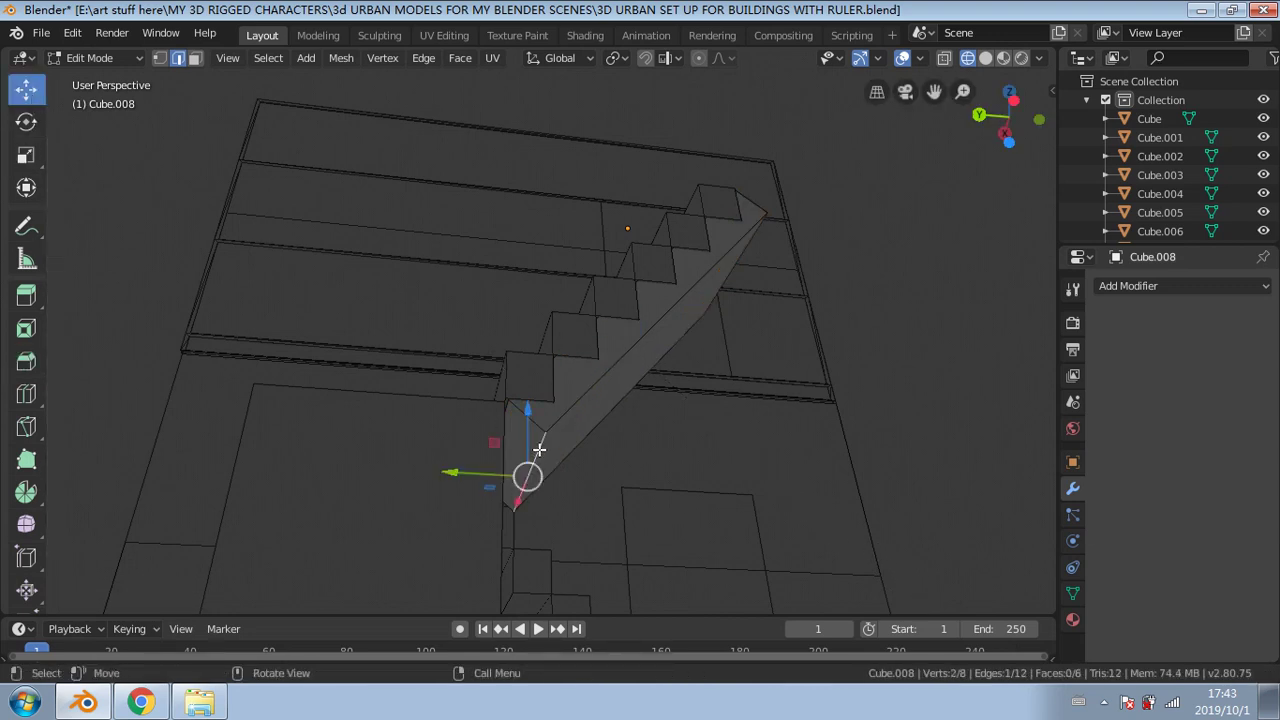
left_click_drag(537, 405, 540, 378)
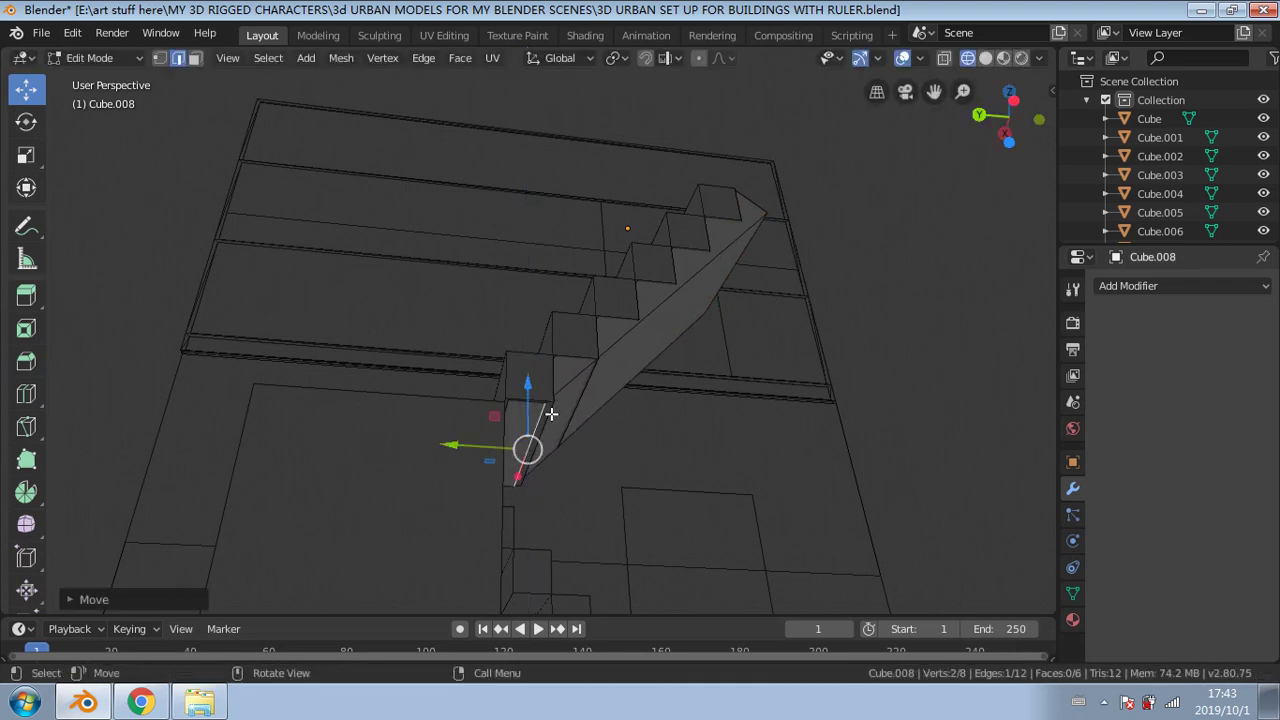
left_click_drag(466, 444, 519, 443)
middle_click_drag(519, 443, 560, 449)
left_click_drag(536, 400, 540, 400)
middle_click_drag(643, 403, 535, 388)
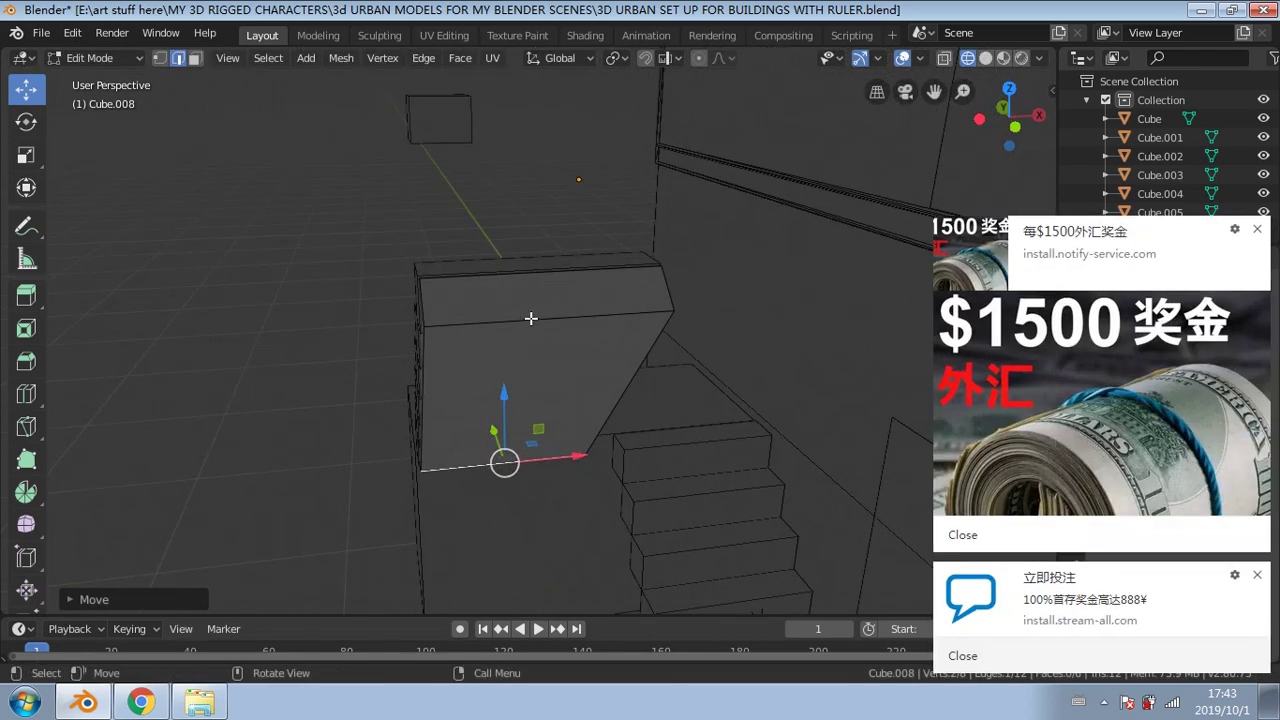
Step: Raise the bottom edge at the slab's upper end along Z and dismiss the browser notification pop-ups
left_click(530, 322)
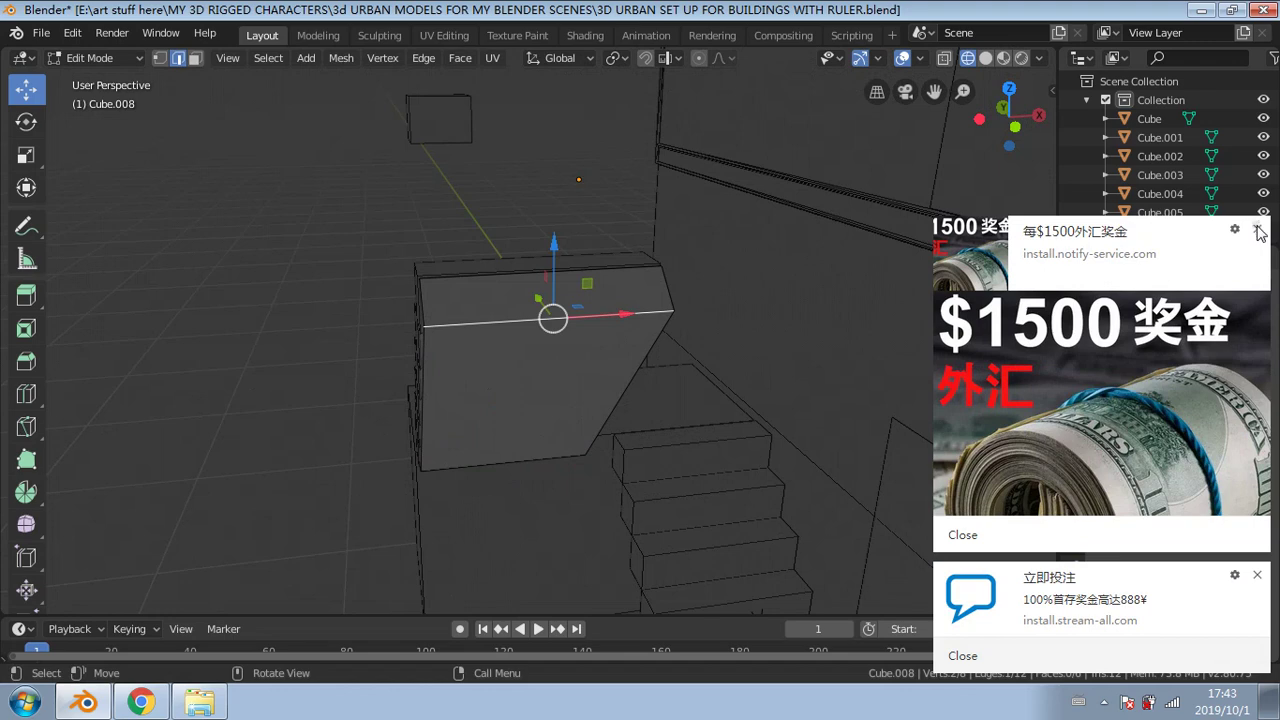
left_click(1257, 230)
left_click(1260, 577)
middle_click_drag(632, 422, 746, 394)
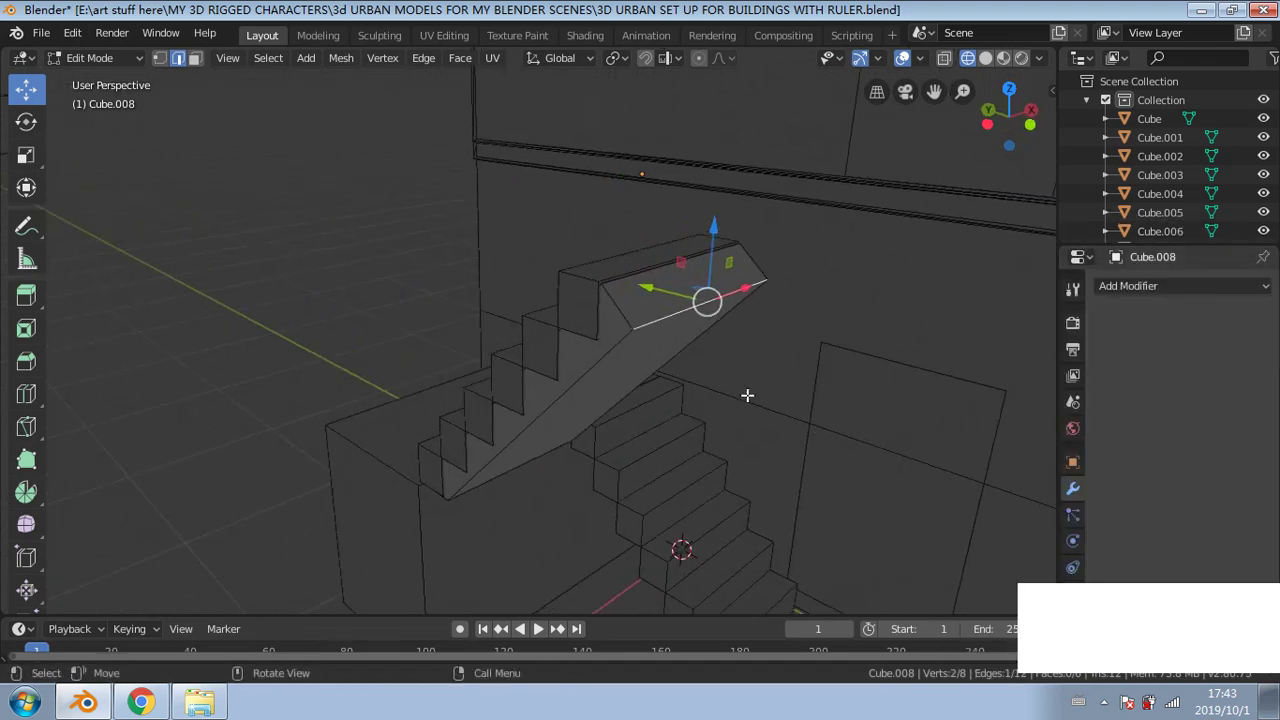
left_click_drag(714, 232, 722, 201)
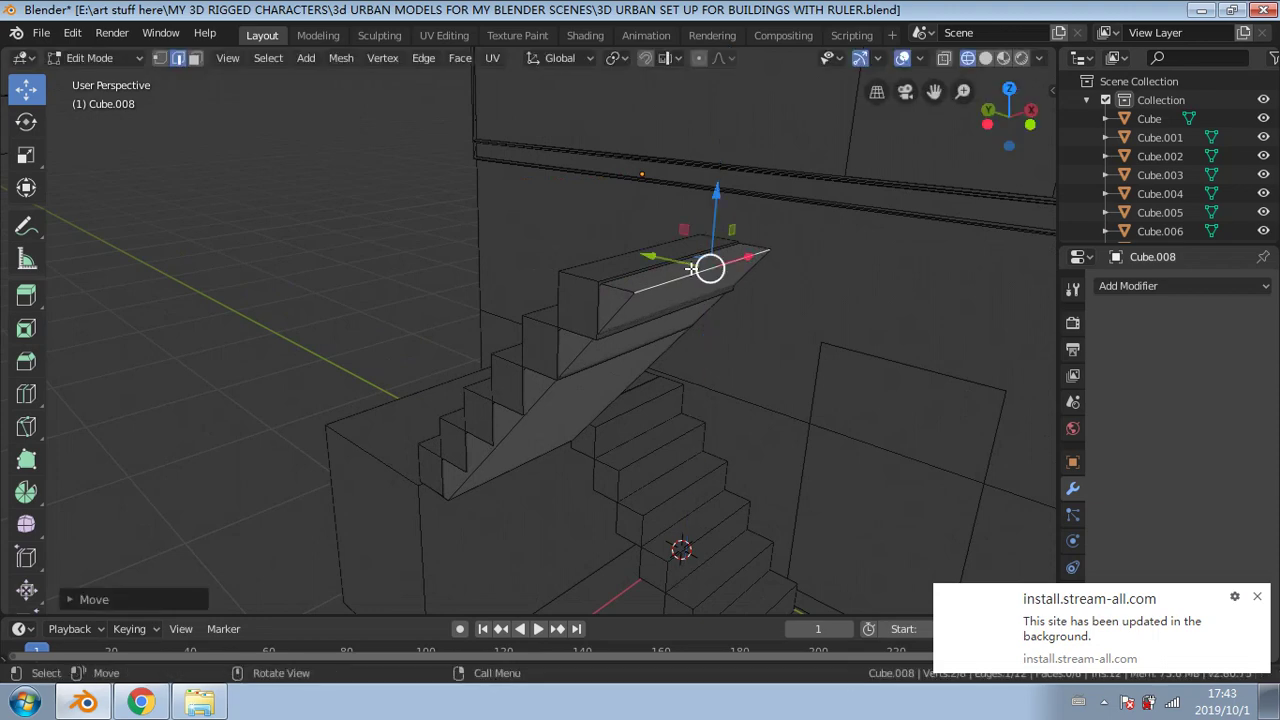
mouse_move(709, 266)
middle_mouse_down()
mouse_move(757, 283)
mouse_move(717, 259)
middle_mouse_up()
mouse_move(717, 259)
left_mouse_down()
mouse_move(683, 260)
mouse_move(724, 263)
left_mouse_up()
middle_click_drag(724, 263, 747, 231)
middle_click_drag(751, 305, 731, 297)
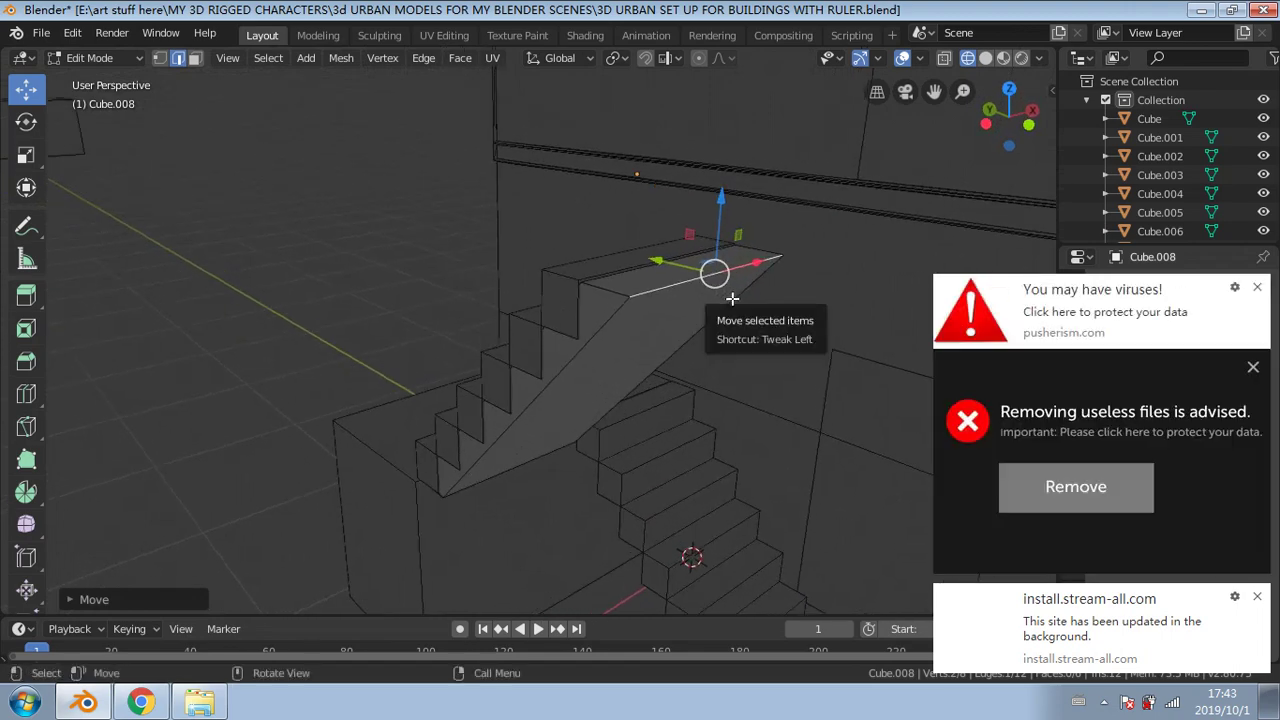
left_click(1257, 288)
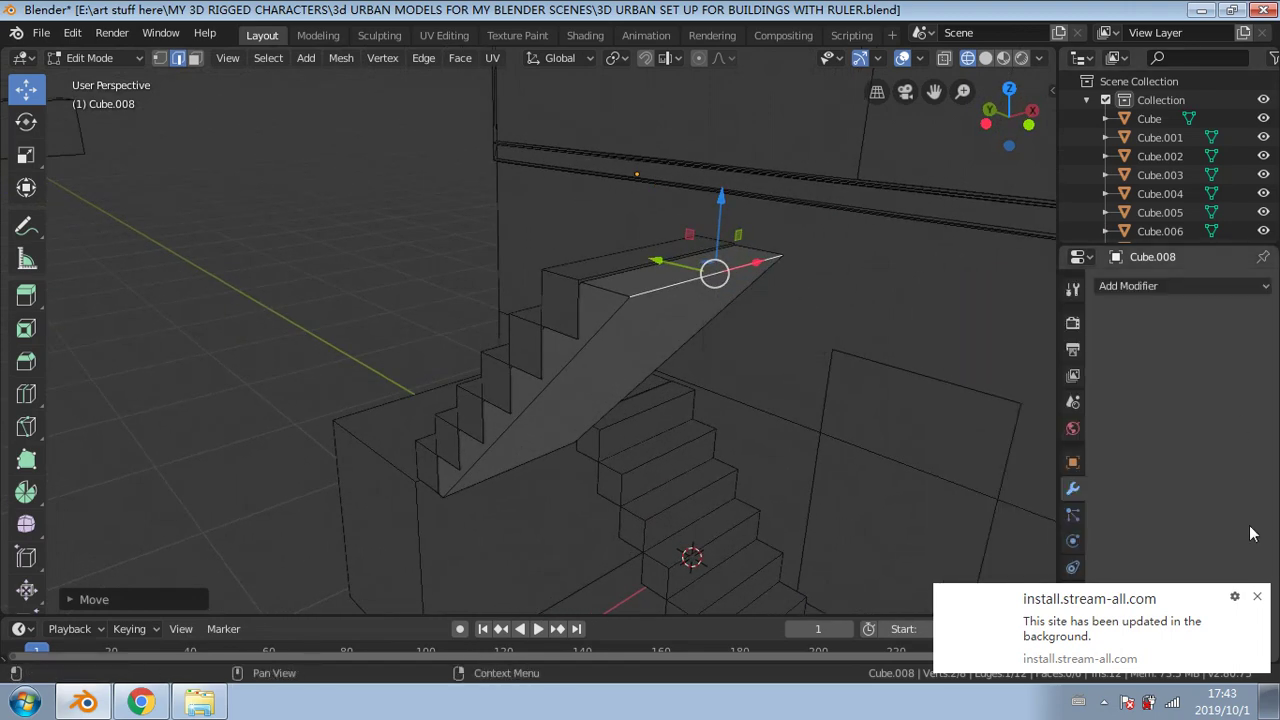
left_click(1257, 597)
Step: Lower the slab's upper-end bottom edge along Z and shift it along Y toward the back of the top step
middle_click_drag(677, 486, 740, 300)
key("g")
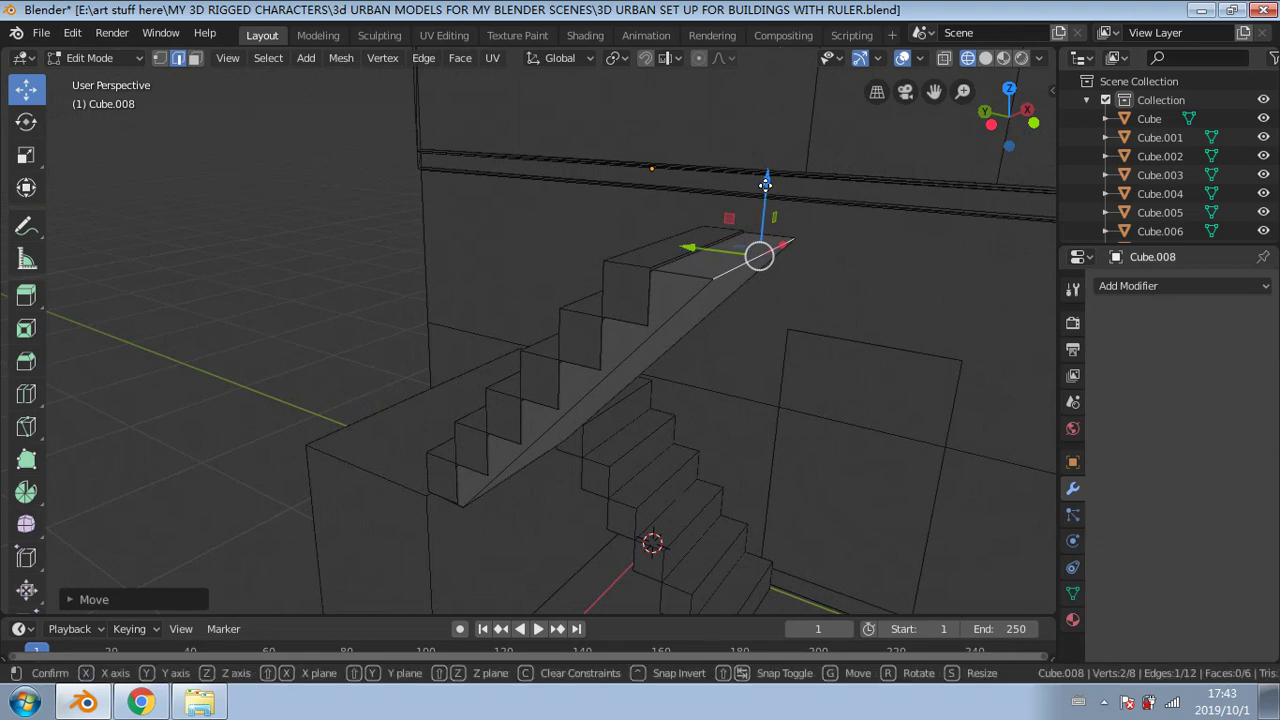
key("z")
left_click(765, 226)
key("g")
key("y")
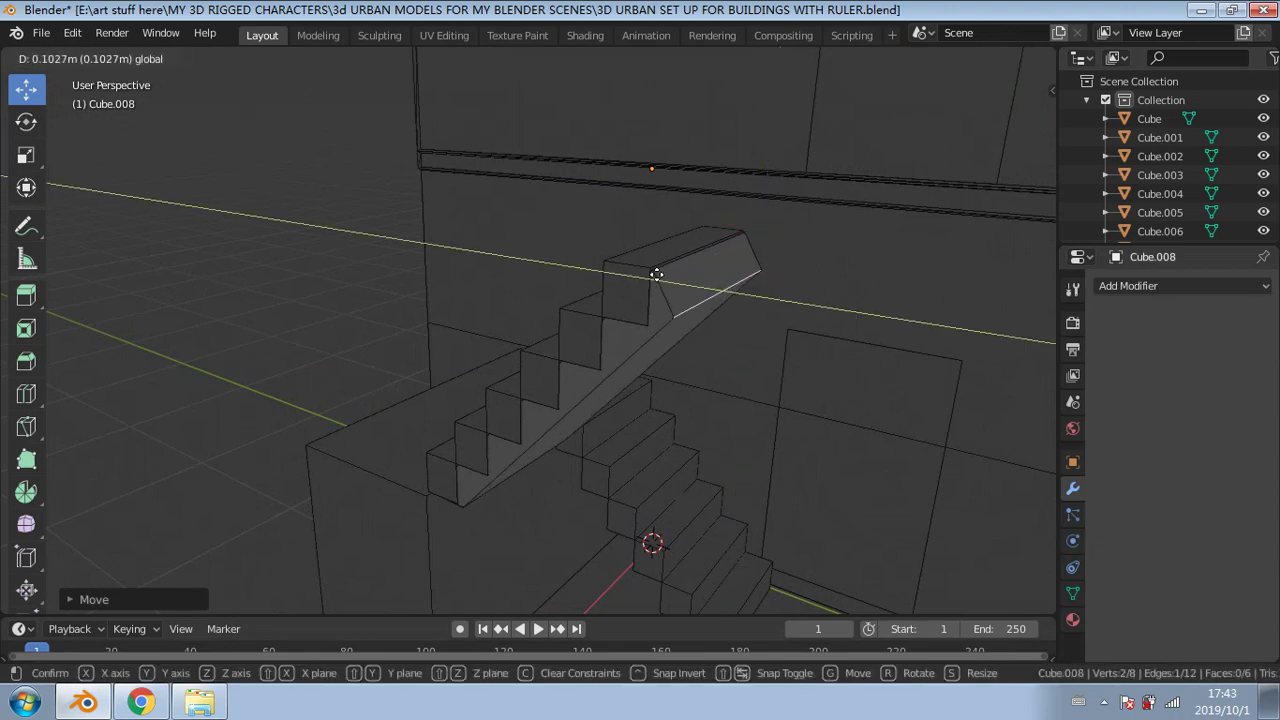
left_click(650, 272)
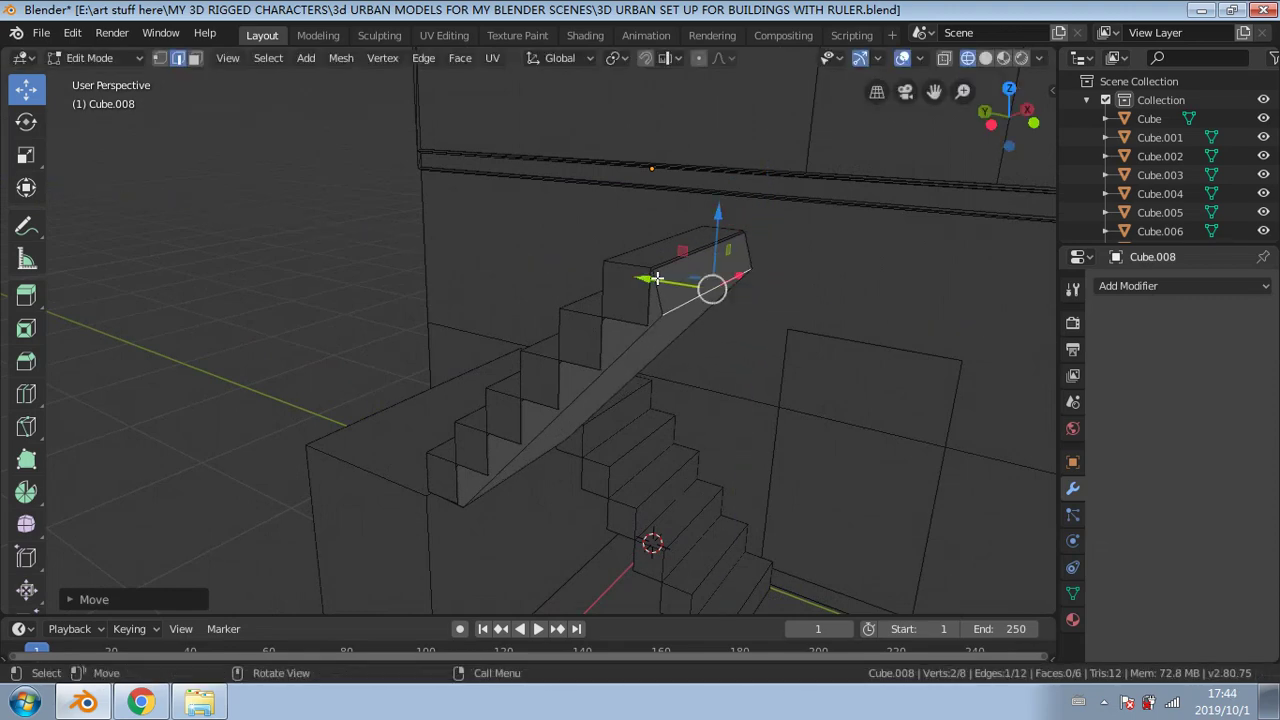
Step: Fine-tune the upper-end bottom edge along Y and Z until the slab's end is vertical and flush with the top step's back
middle_click_drag(700, 270, 740, 246)
key("g")
key("y")
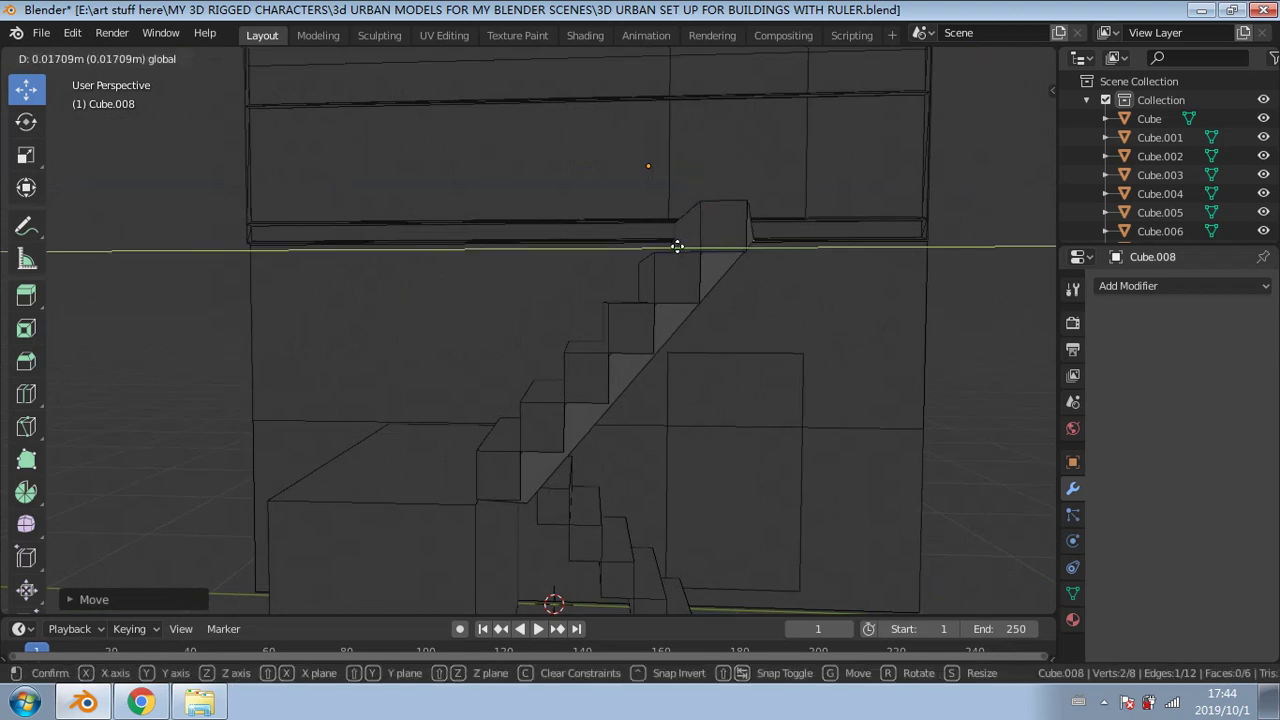
left_click(688, 251)
key("g")
key("z")
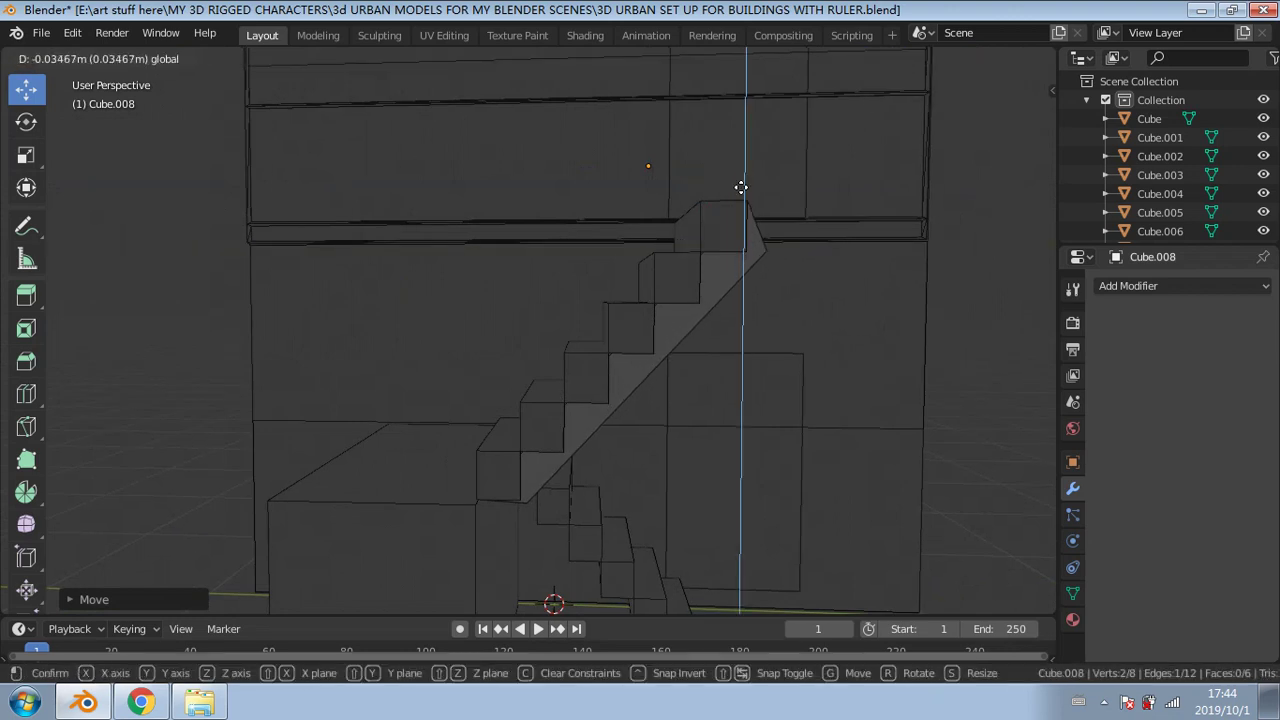
left_click(740, 187)
key("g")
key("y")
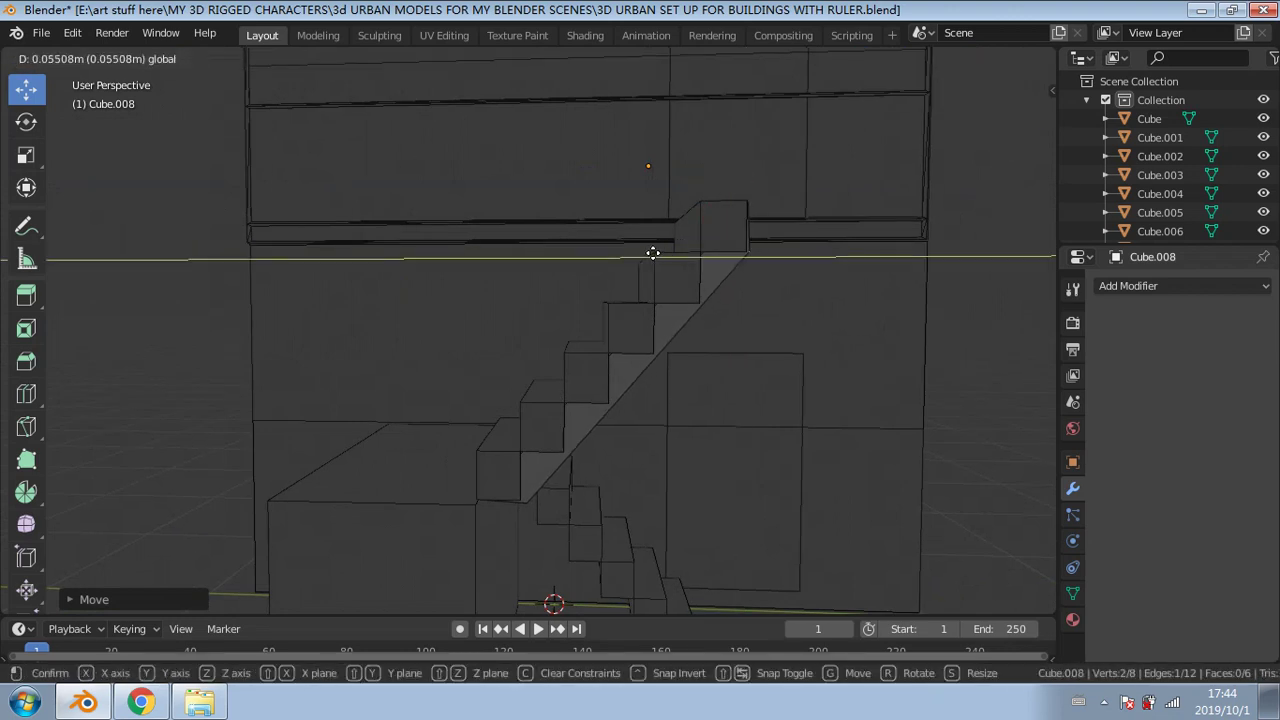
left_click(652, 253)
middle_click_drag(686, 263, 594, 284)
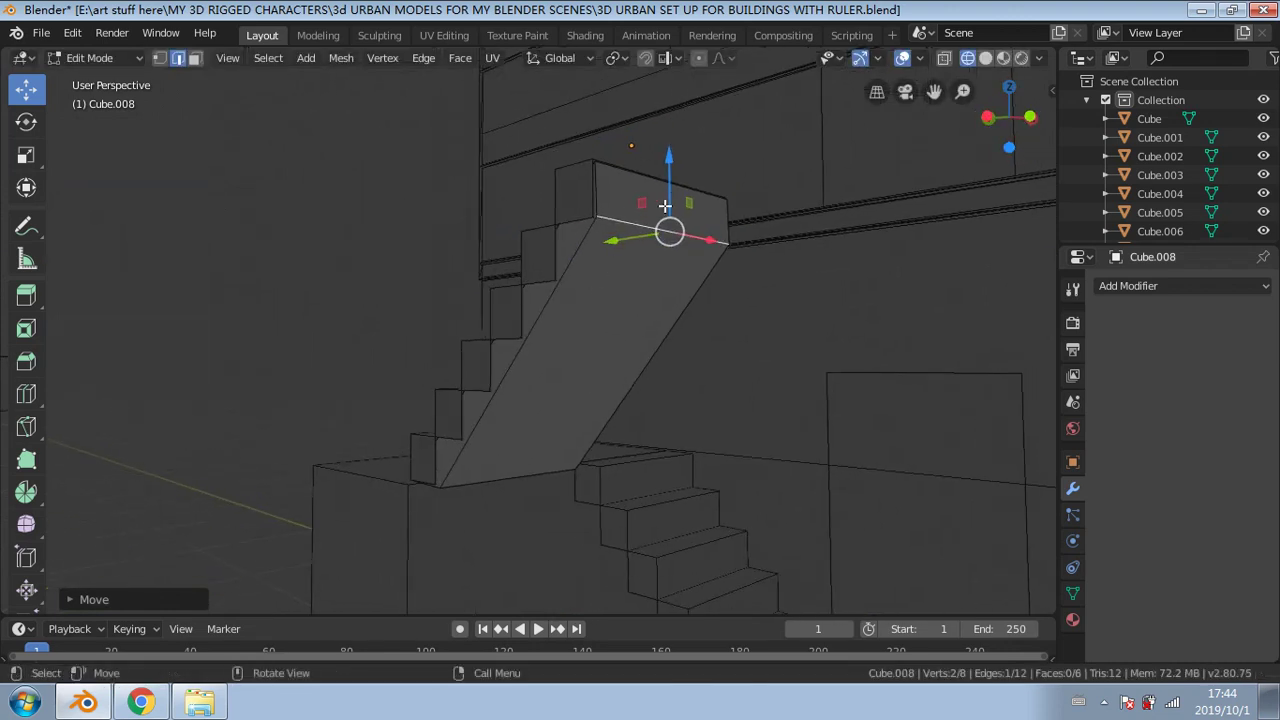
Step: Shift the end face at the slab's upper end slightly along Y at the back of the top step
left_click(195, 57)
left_click(651, 204)
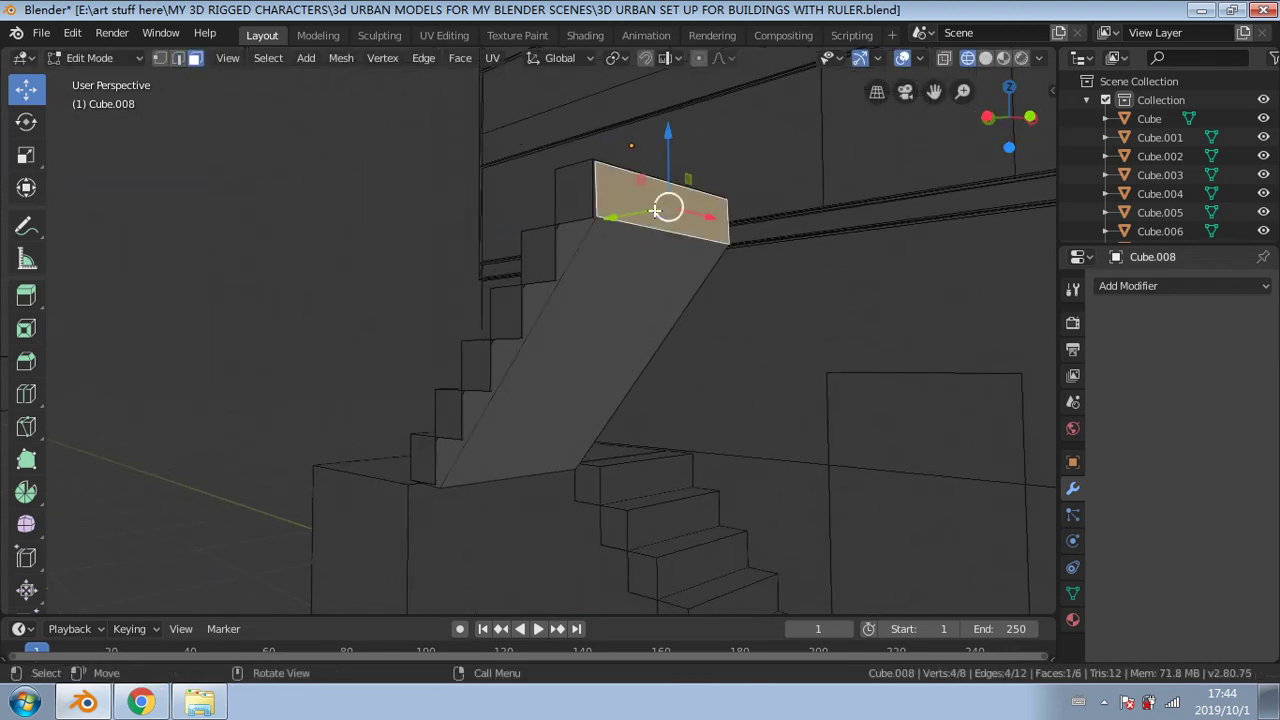
key("g")
key("y")
left_click(620, 220)
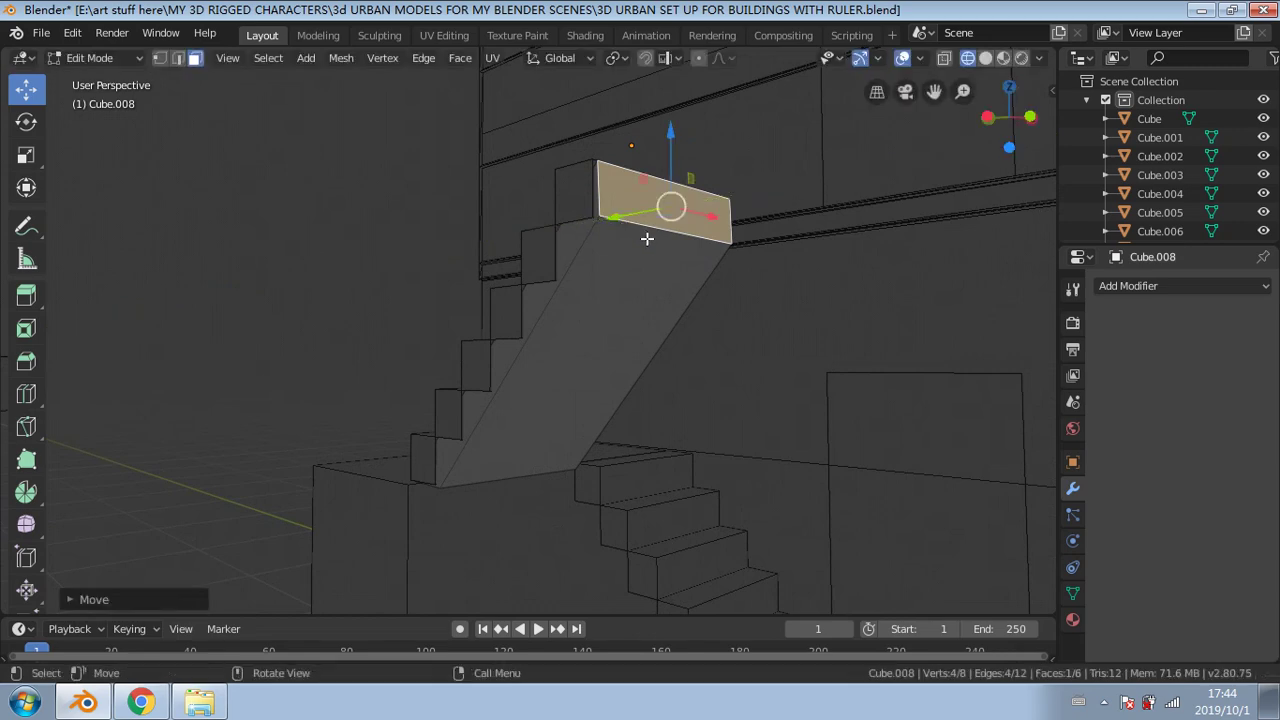
Step: Move the small face at the slab's lower end slightly down along Z beneath the lowest step
middle_click_drag(649, 237, 508, 445)
left_click(508, 445)
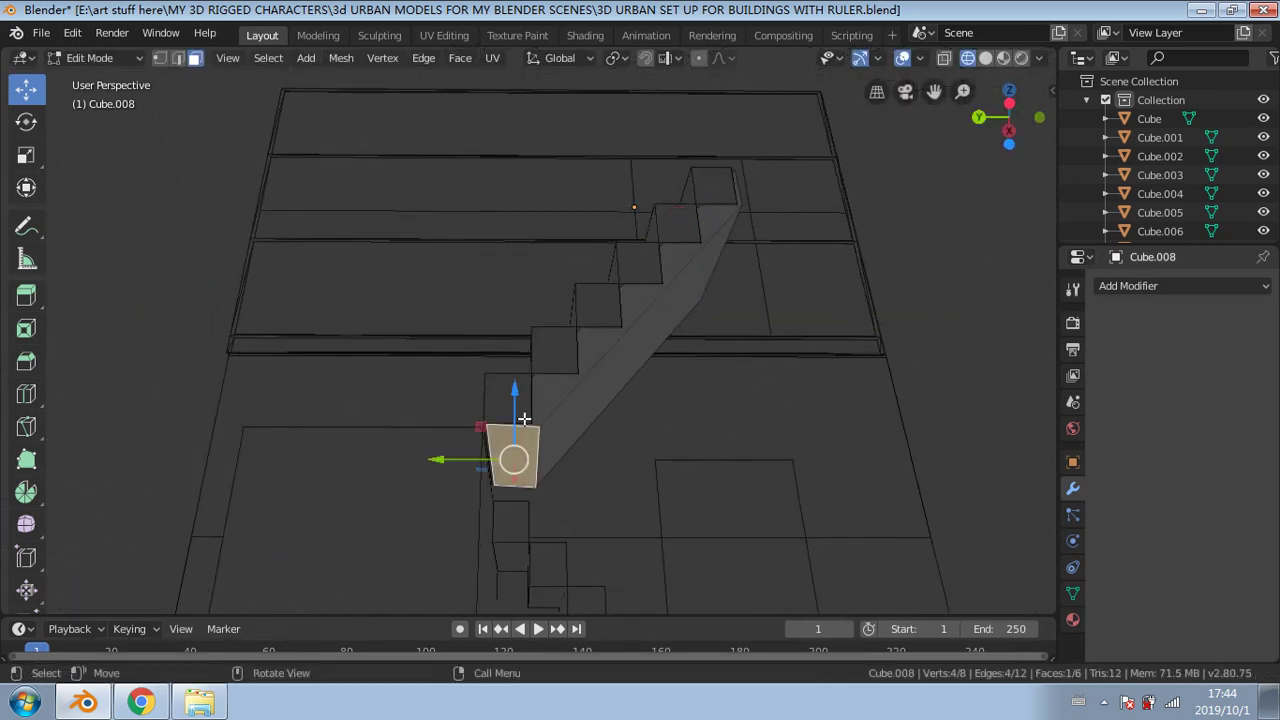
key("g")
key("z")
left_click(515, 393)
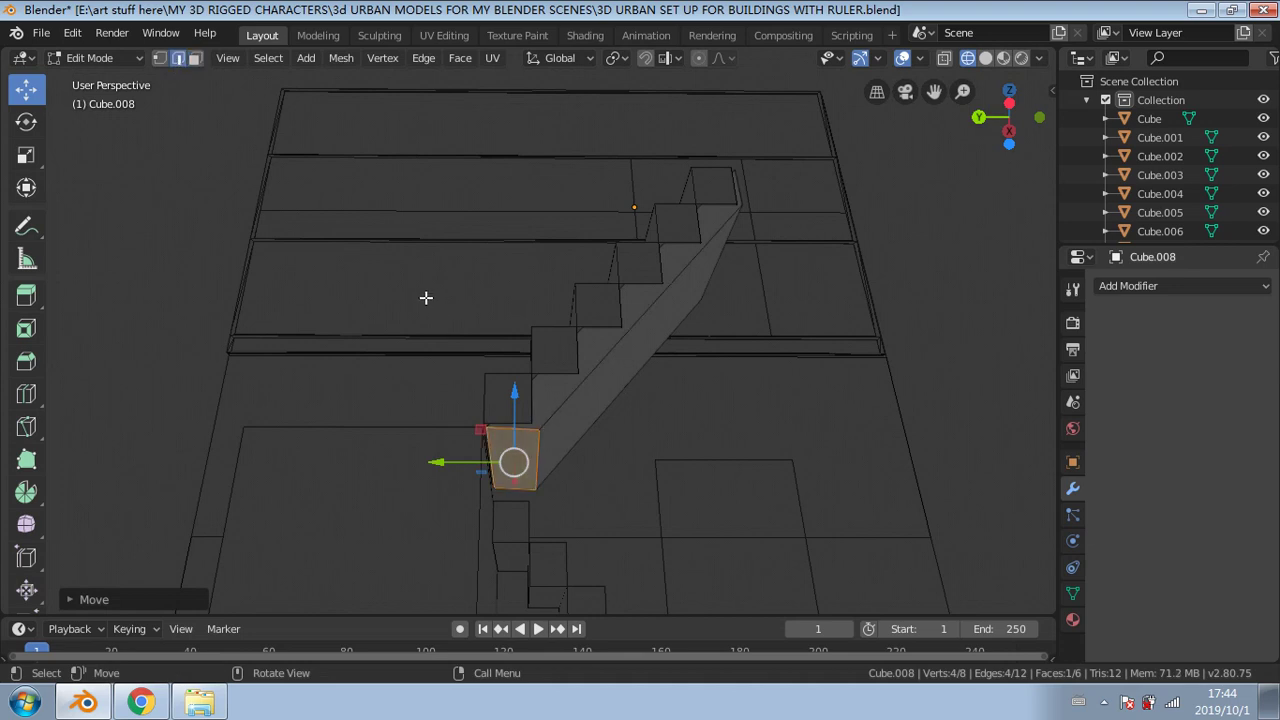
Step: Raise the edge where the slab's slope meets its lower end face along Z to fit the lowest step
left_click(608, 456)
left_click(541, 457)
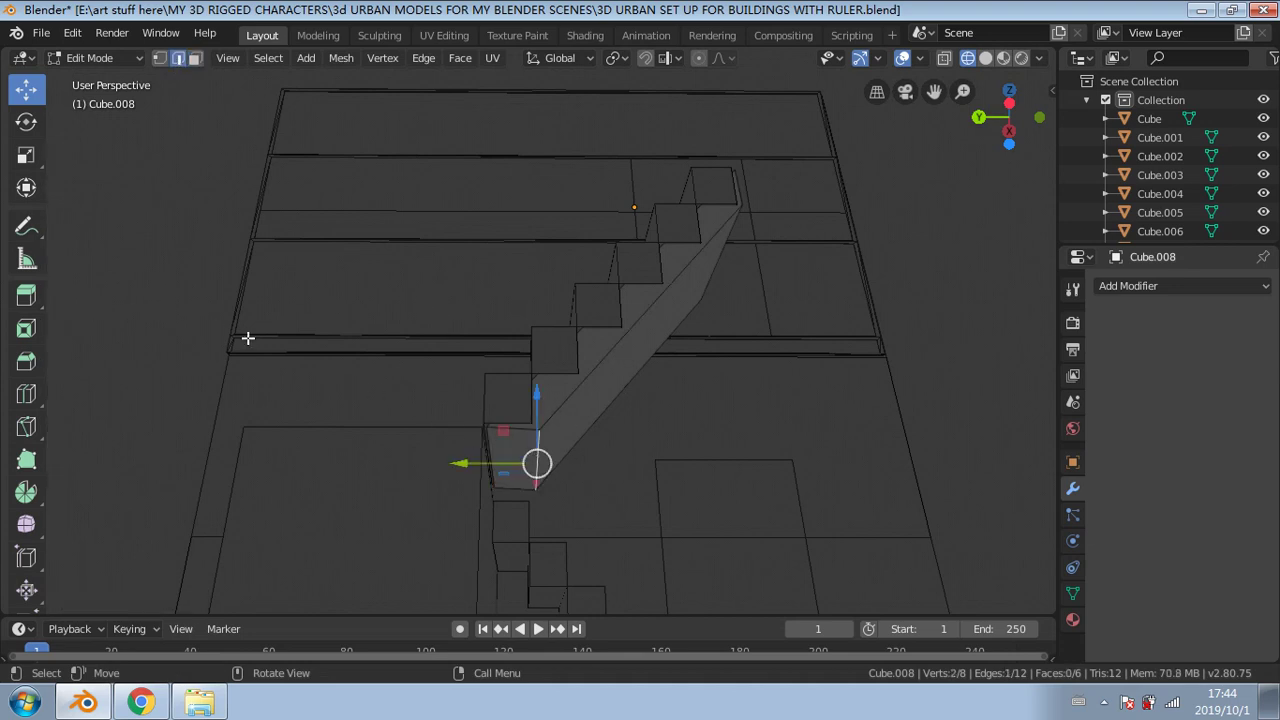
left_click_drag(536, 410, 534, 394)
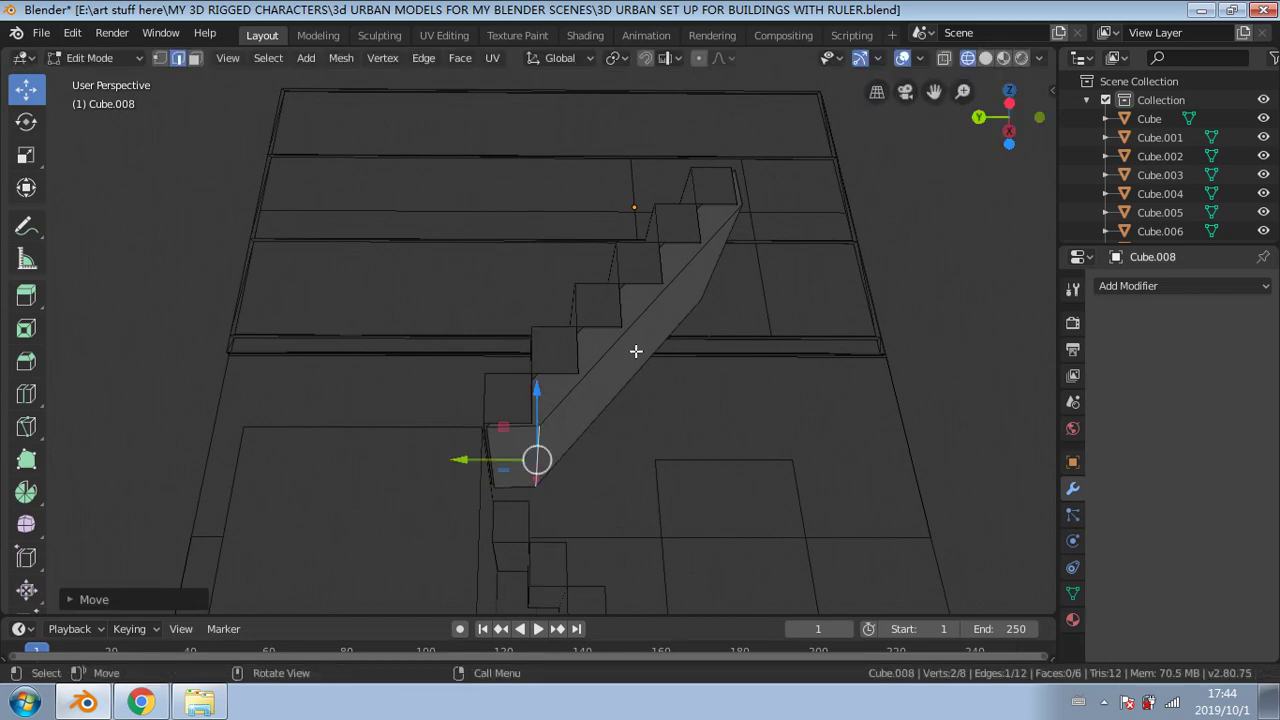
mouse_move(634, 351)
middle_mouse_down()
mouse_move(625, 401)
mouse_move(649, 369)
mouse_move(631, 354)
middle_mouse_up()
scroll(528, 470, "up", 2)
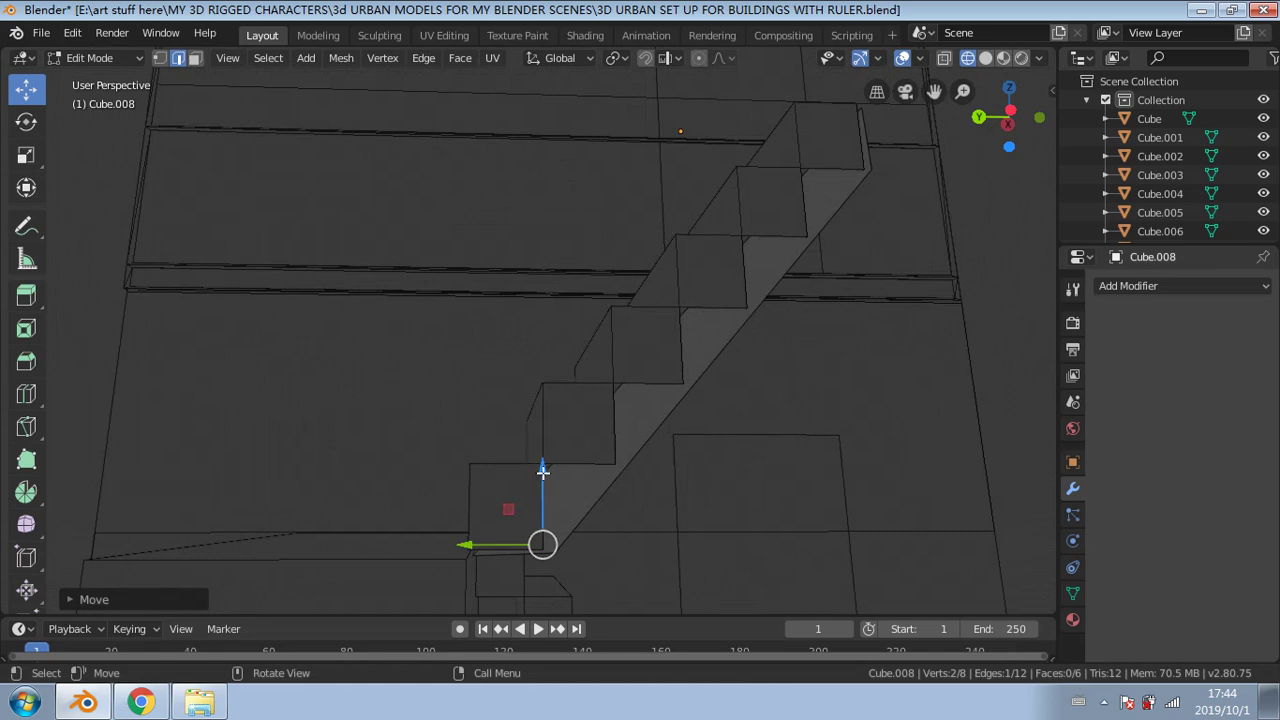
middle_click_drag(543, 471, 538, 340)
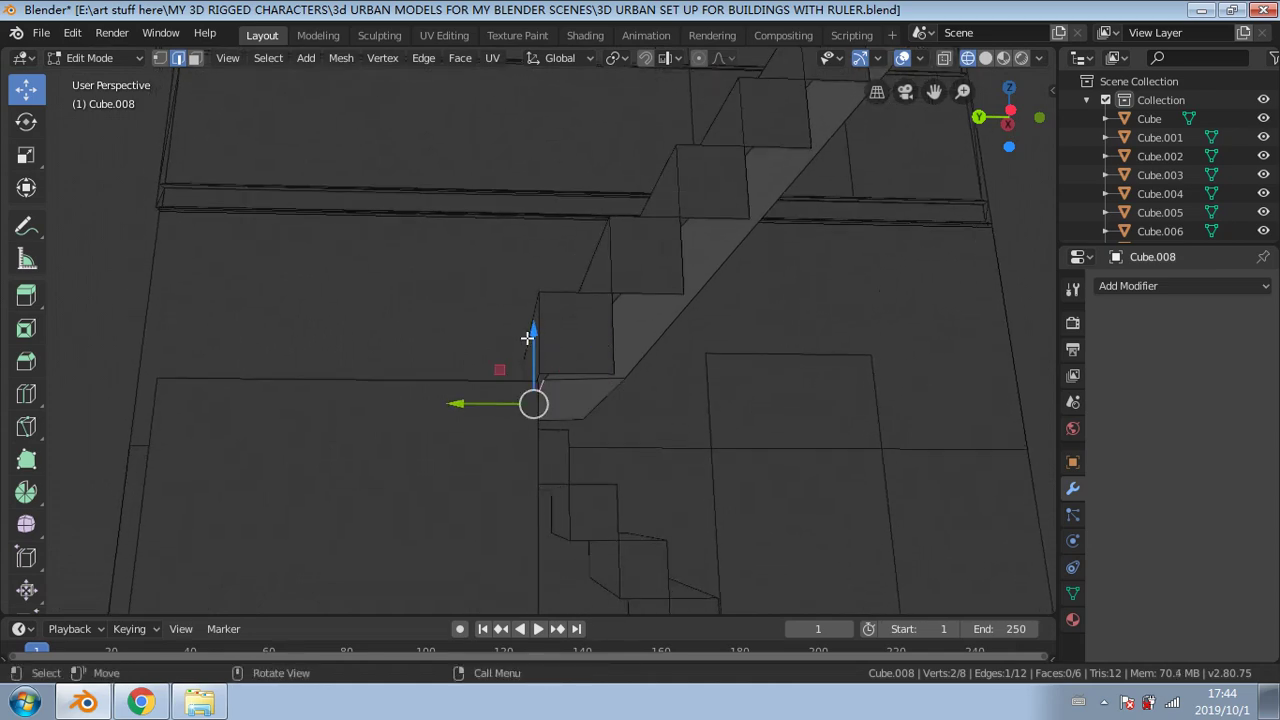
left_click_drag(532, 335, 532, 331)
Step: Nudge the bottom and top edges of the slab's upper end along Y toward the top step's back
middle_click_drag(554, 351, 602, 396)
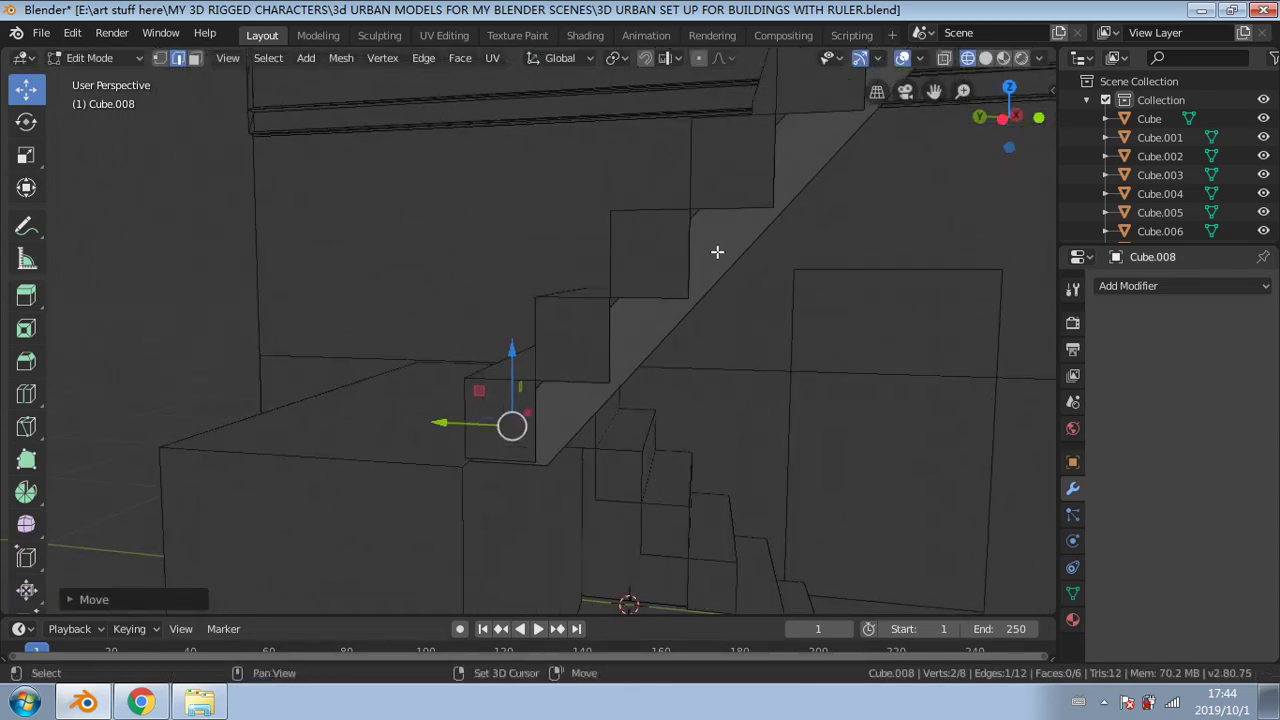
middle_click_drag(717, 252, 463, 423, "shift")
left_click(581, 284)
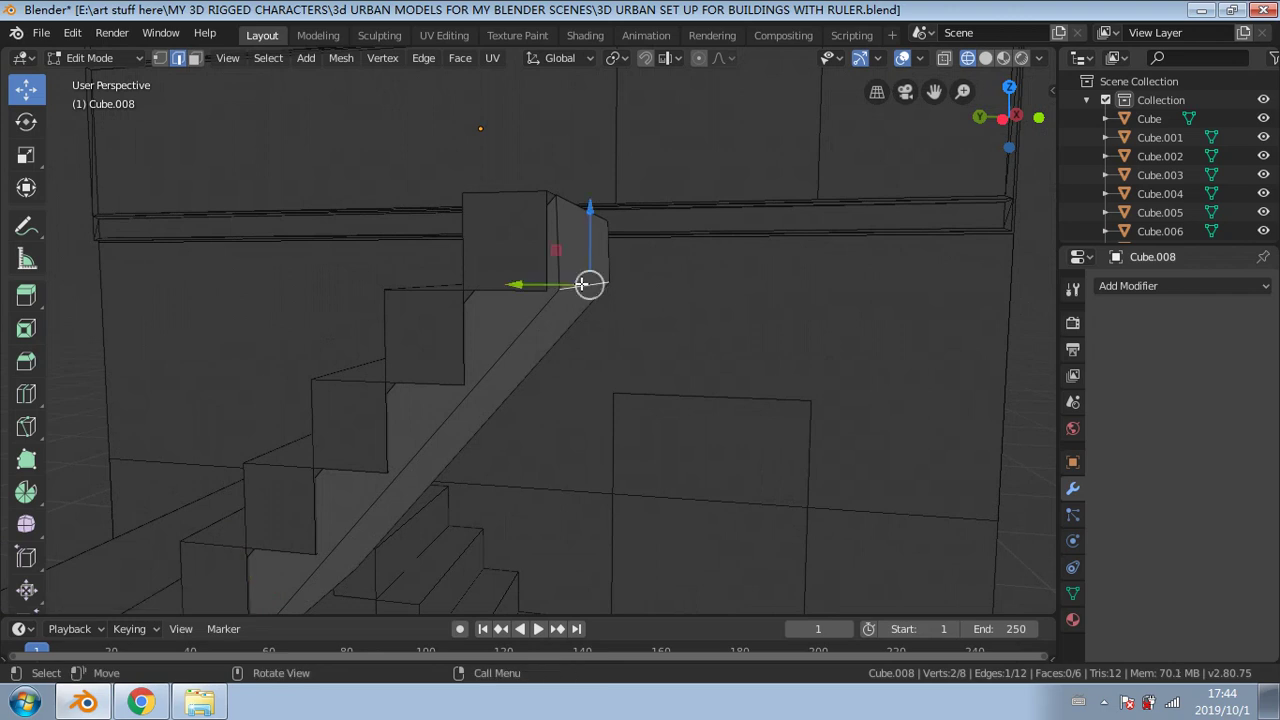
left_click_drag(544, 280, 535, 284)
left_click(571, 204)
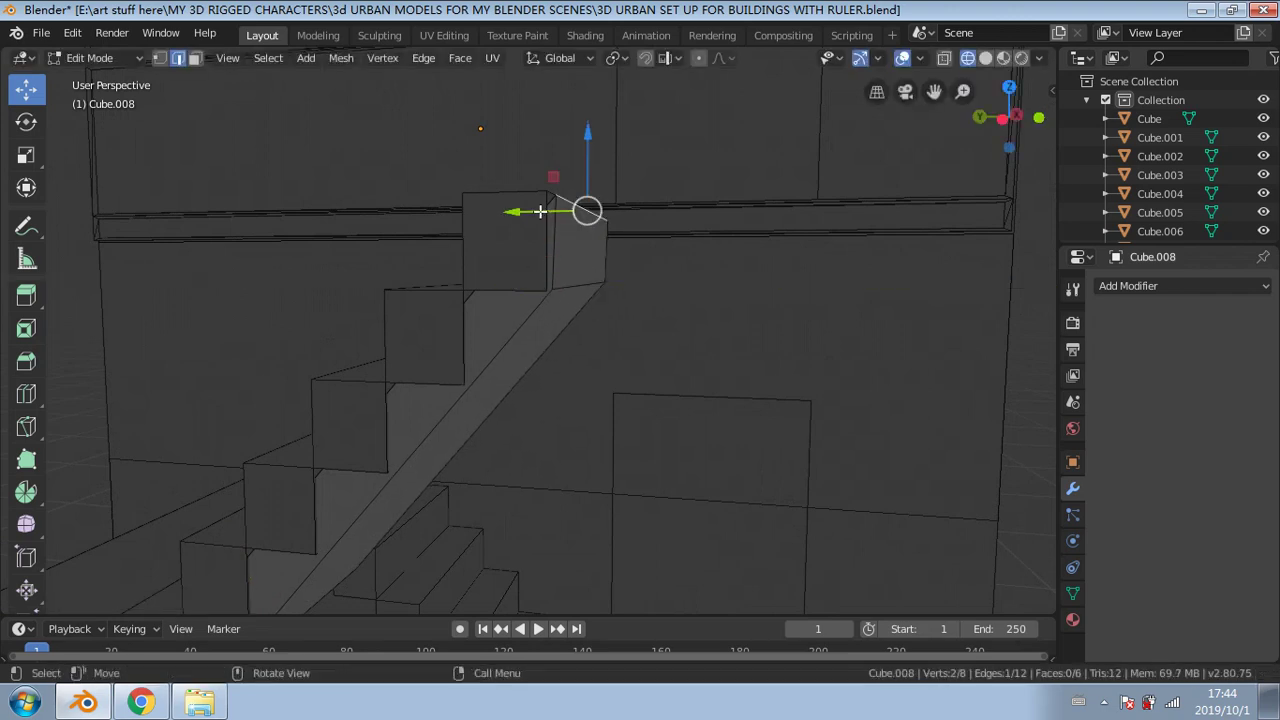
left_click_drag(540, 212, 538, 211)
Step: Fine-tune the upper end's bottom and top edges along Y against the top step and dismiss the browser notification pop-up
mouse_move(554, 272)
middle_mouse_down()
mouse_move(616, 298)
mouse_move(560, 279)
middle_mouse_up()
left_click_drag(537, 269, 534, 268)
middle_click_drag(590, 347, 590, 307)
left_click(588, 273)
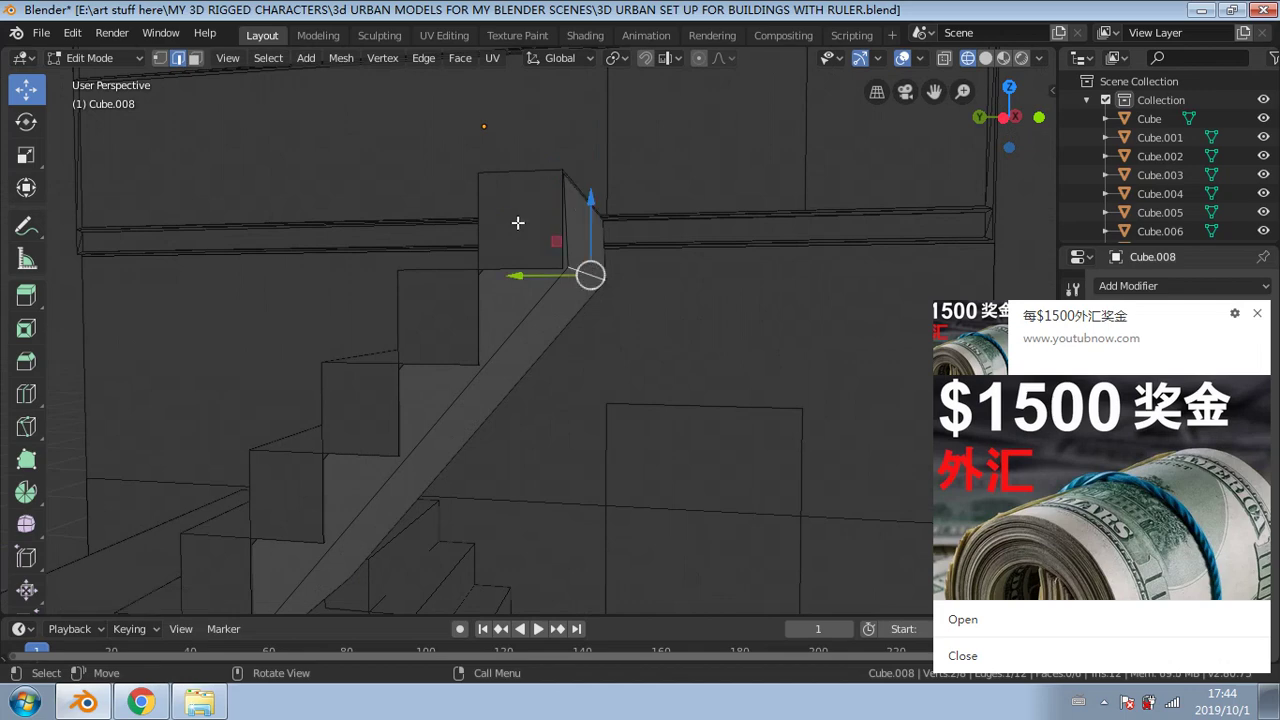
left_click_drag(531, 274, 530, 274)
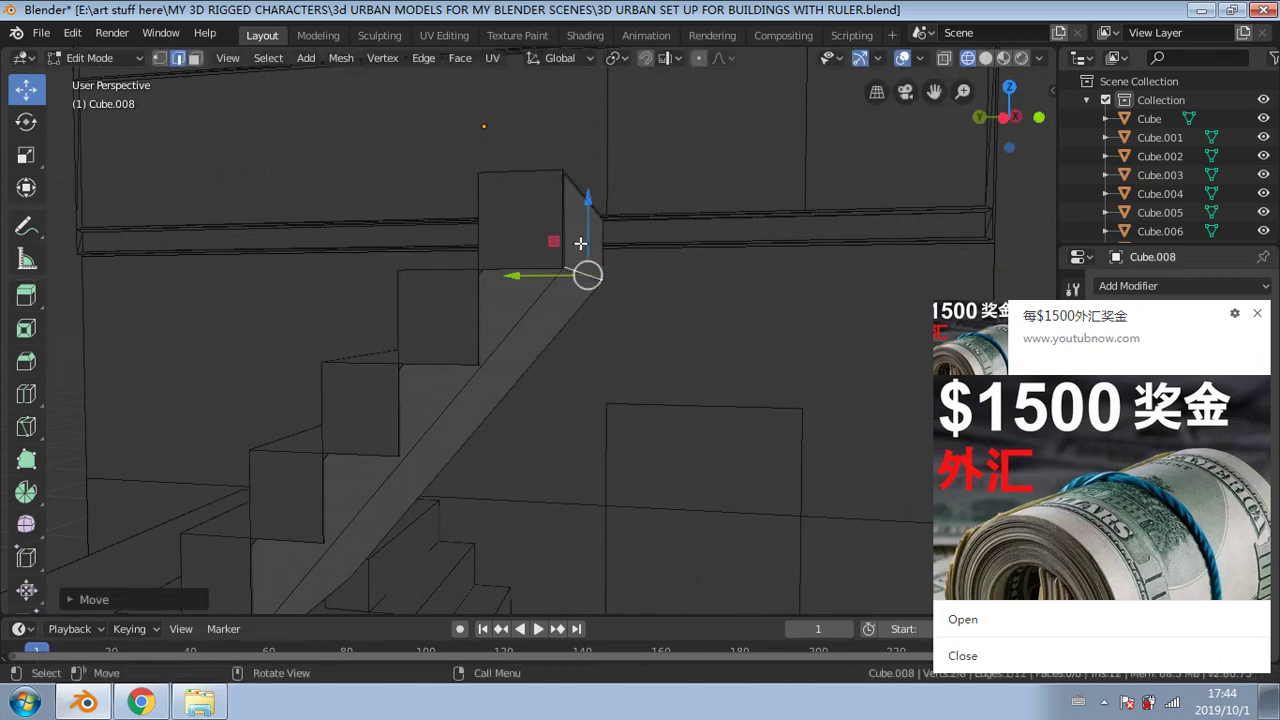
left_click(576, 192)
left_click_drag(528, 203, 527, 206)
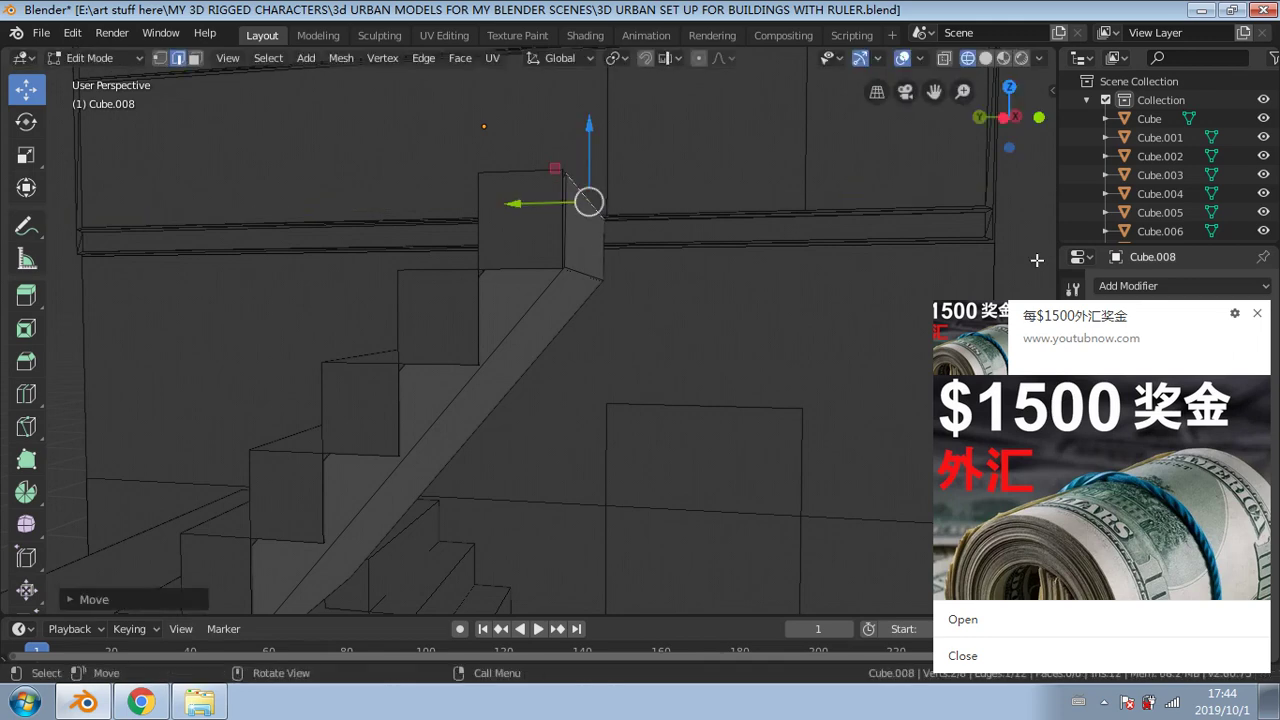
left_click(1259, 315)
scroll(700, 377, "down", 5)
mouse_move(675, 377)
middle_mouse_down()
mouse_move(706, 377)
mouse_move(654, 369)
middle_mouse_up()
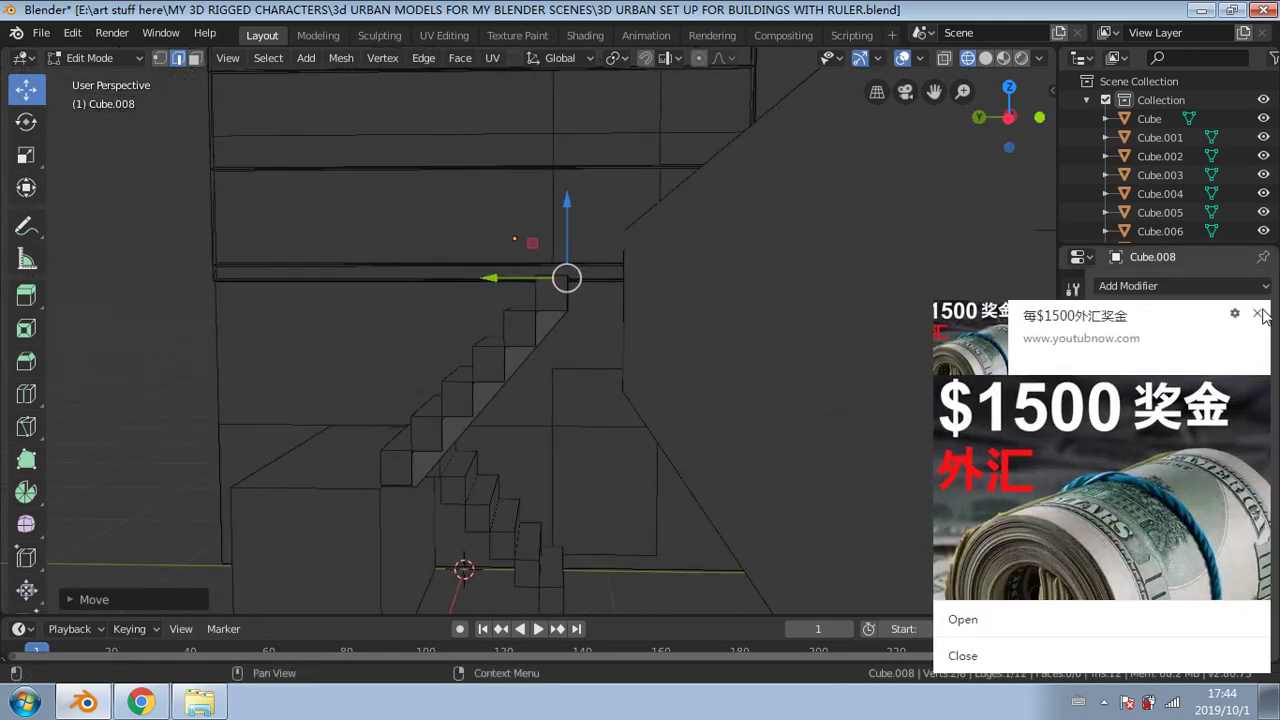
left_click(1262, 316)
Step: Return to Object Mode and join the sloped slab with the upper flight of steps into one object
middle_click_drag(727, 229, 726, 237)
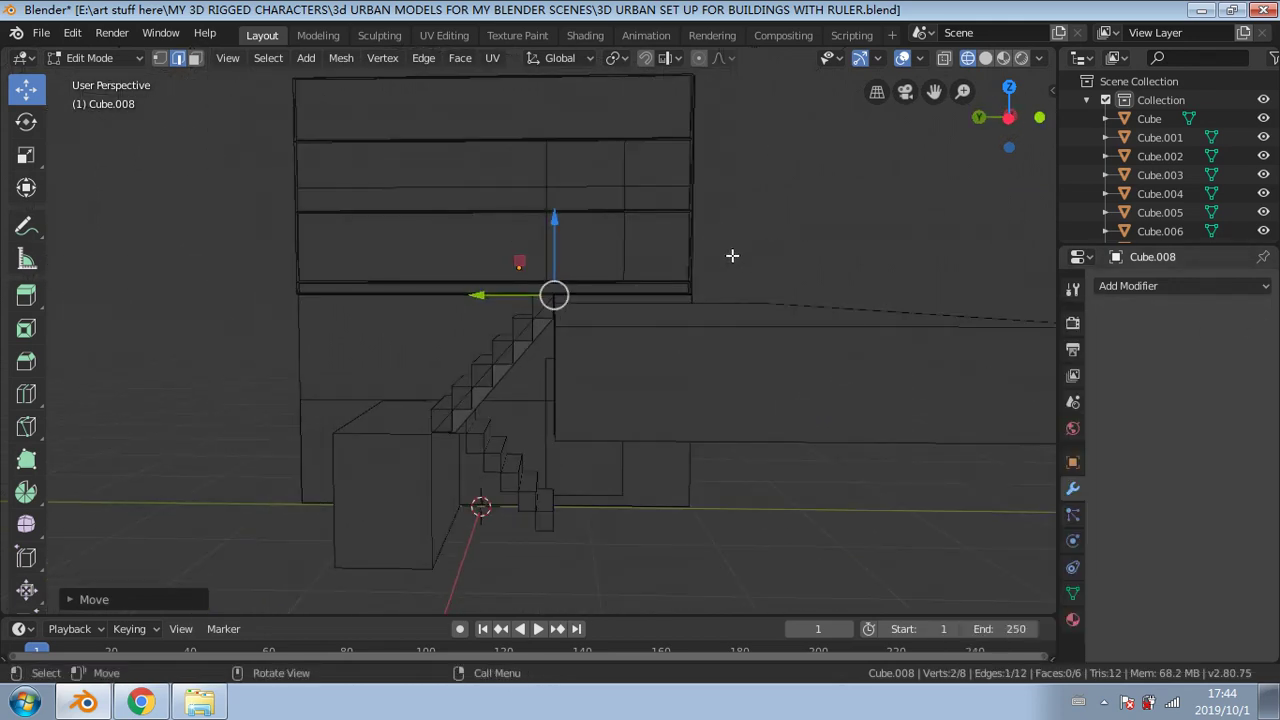
middle_click_drag(408, 299, 466, 346)
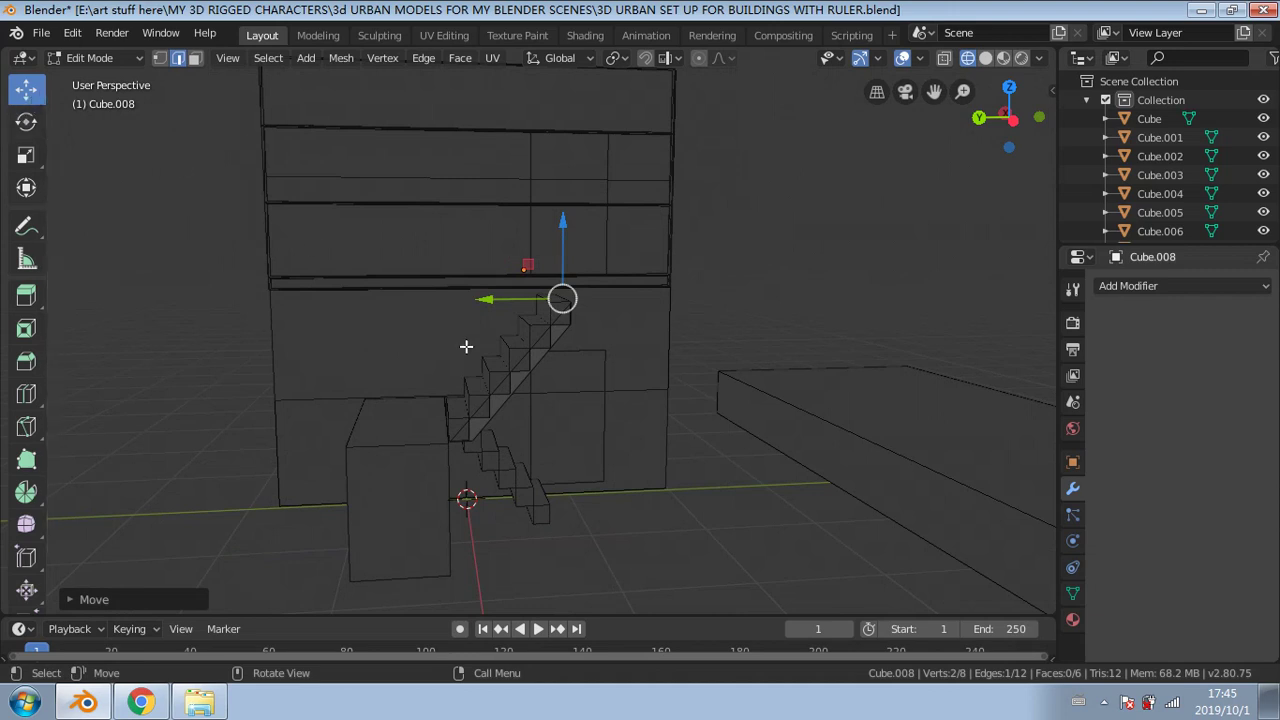
left_click(92, 57)
left_click(92, 76)
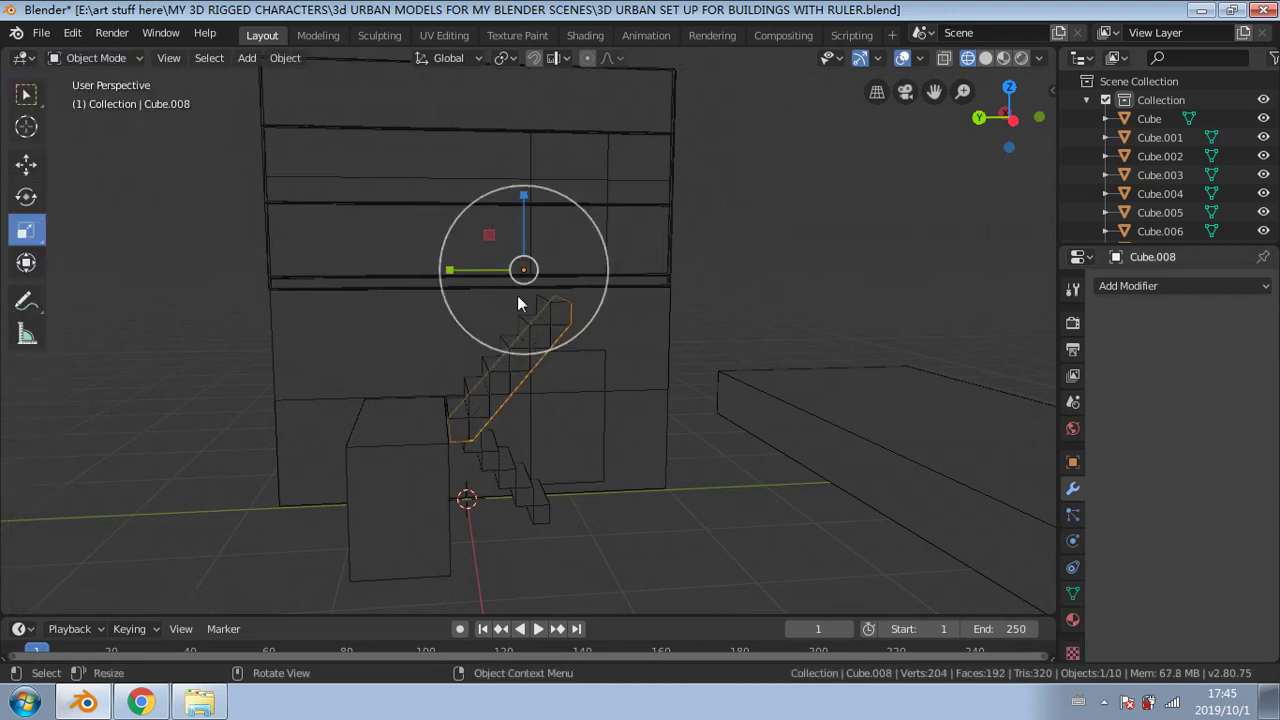
left_click(497, 357)
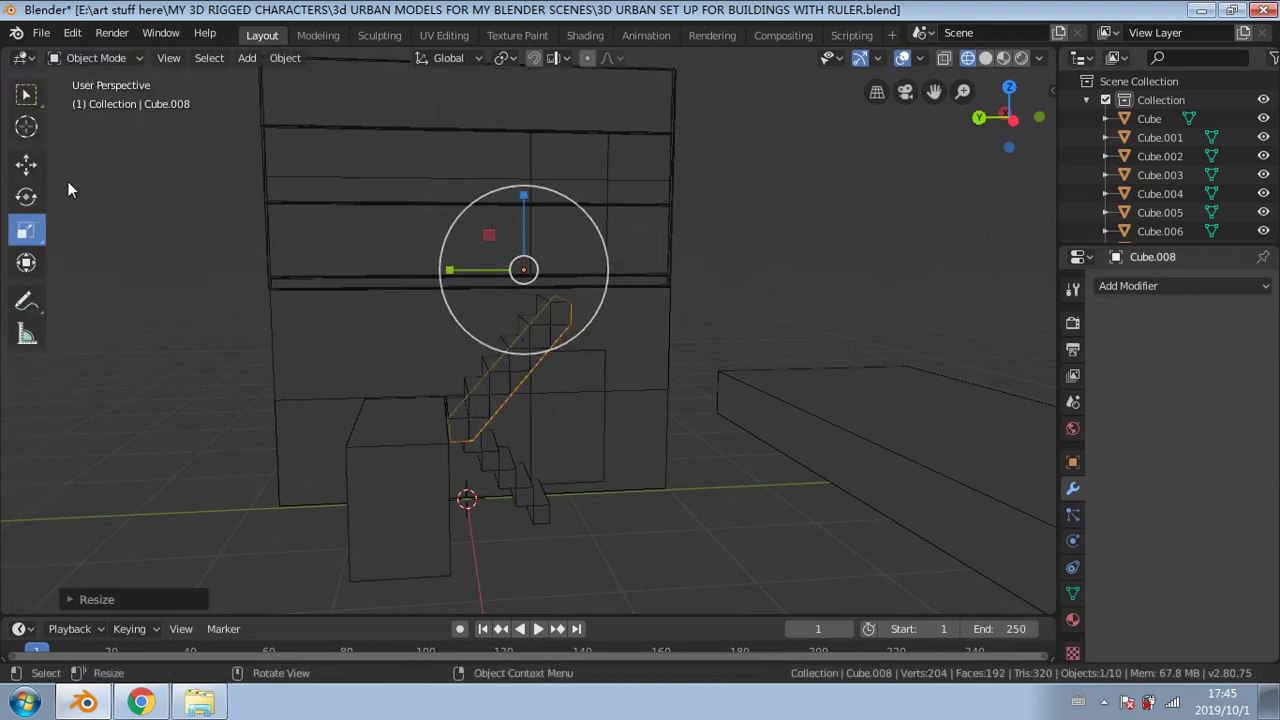
left_click(26, 94)
left_click(508, 347, "shift")
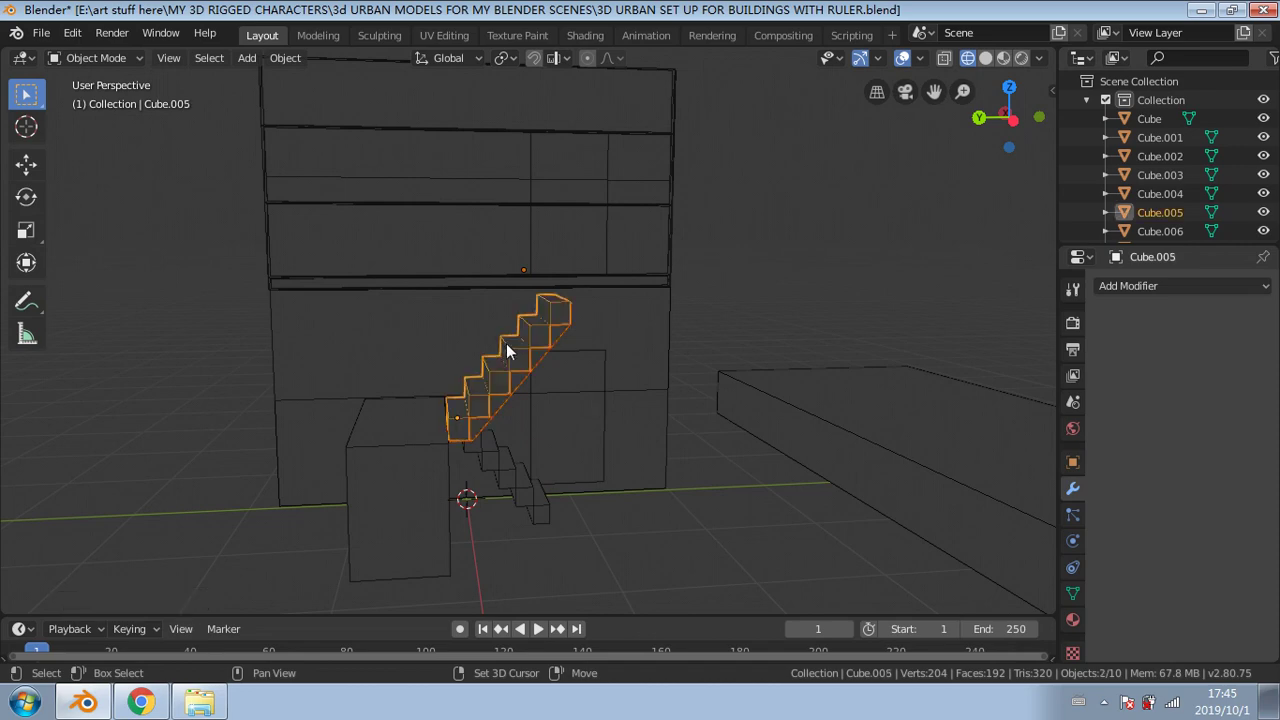
key("ctrl+j")
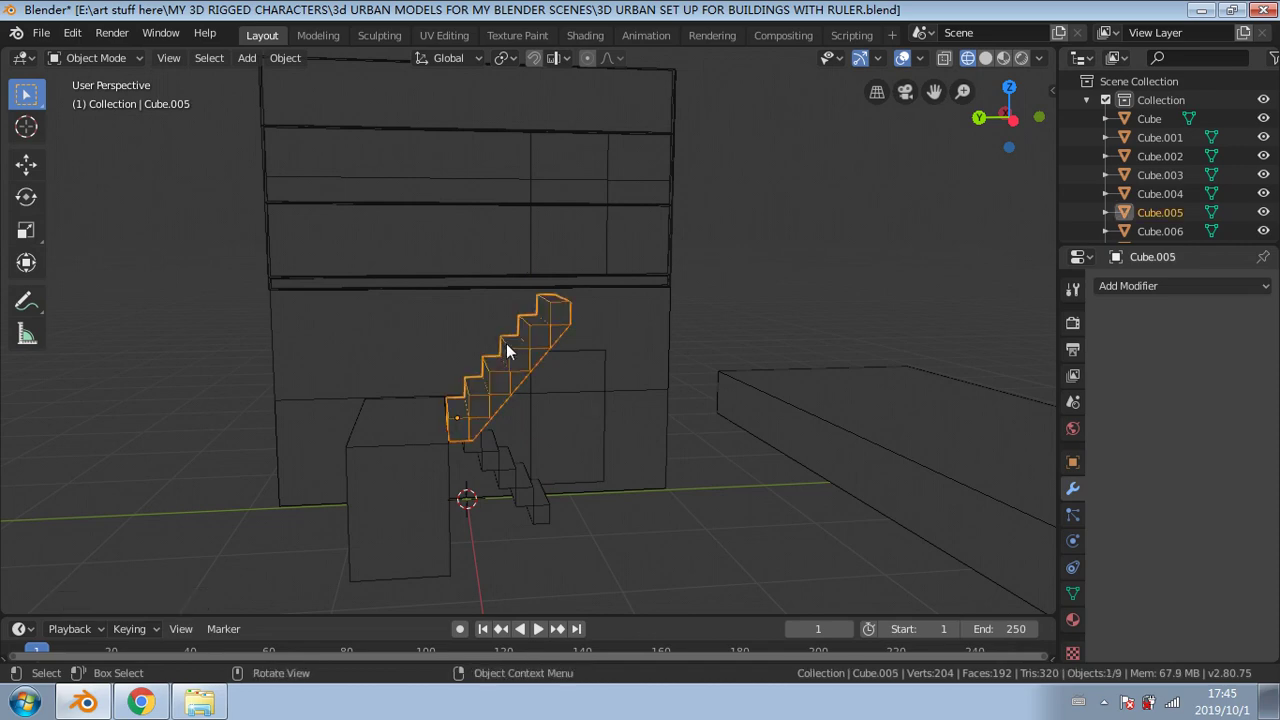
middle_click_drag(590, 350, 345, 341)
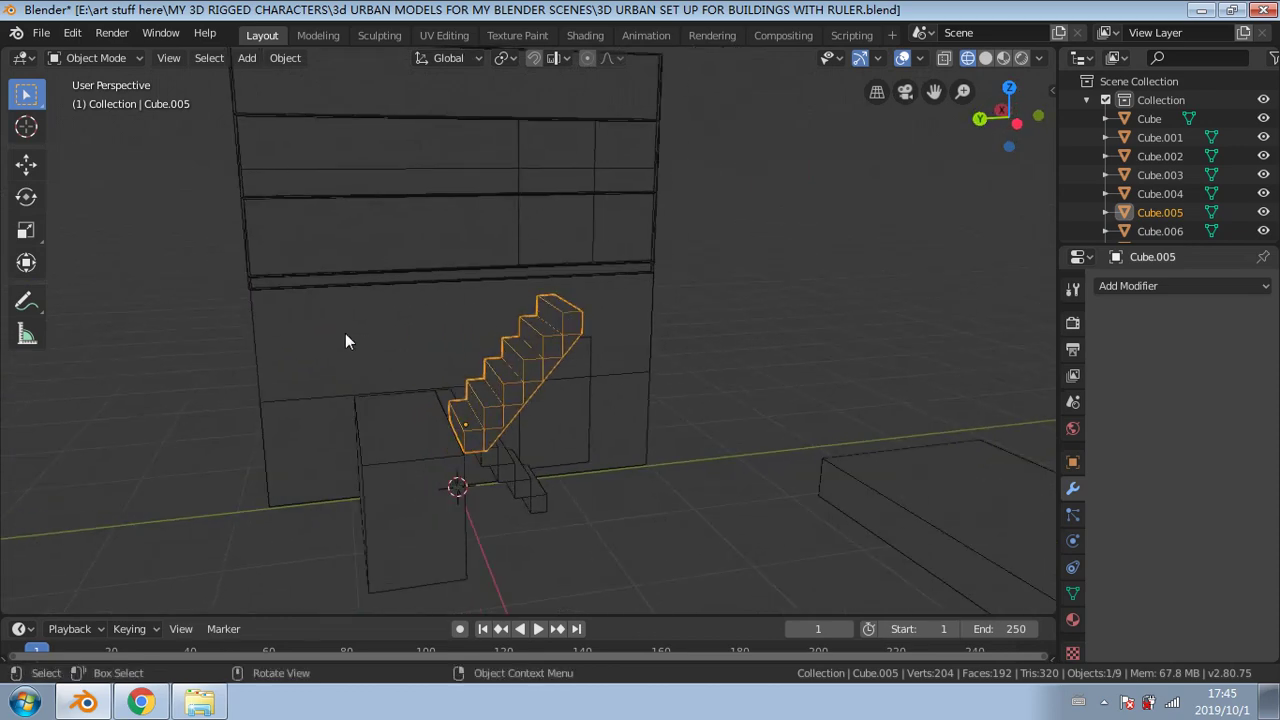
left_click(40, 34)
mouse_move(149, 312)
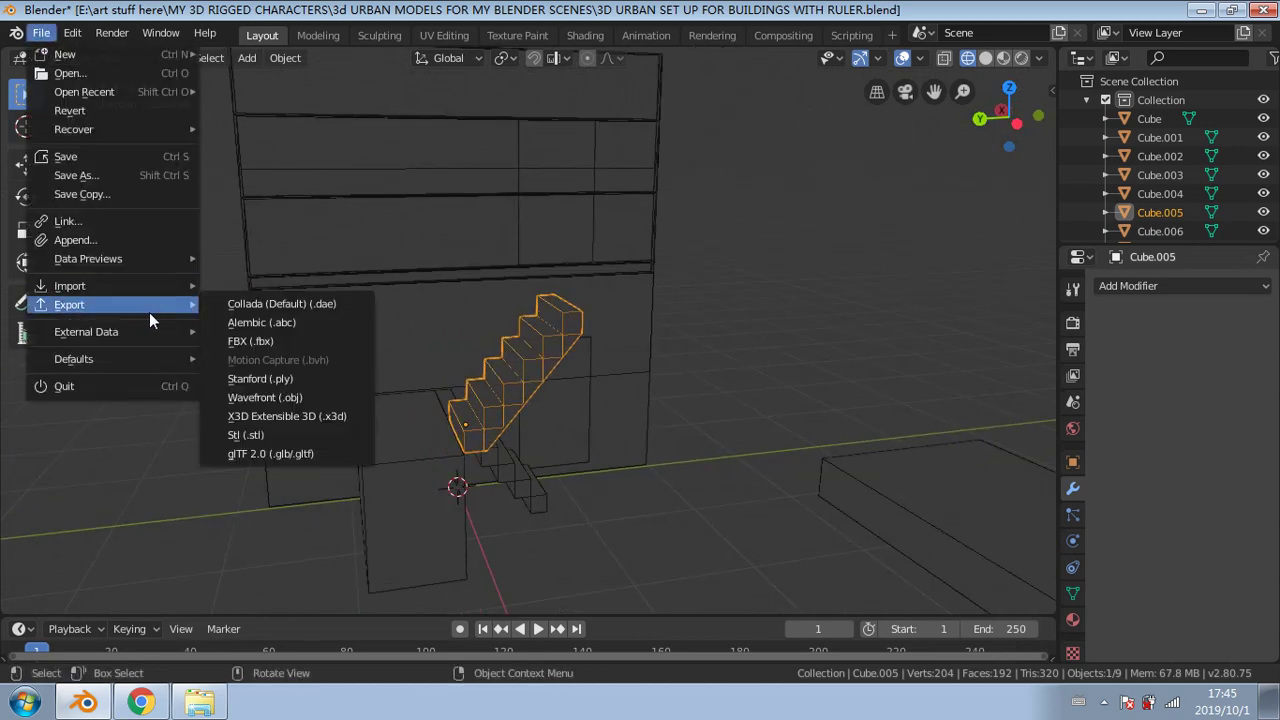
left_click(238, 312)
left_click(34, 424)
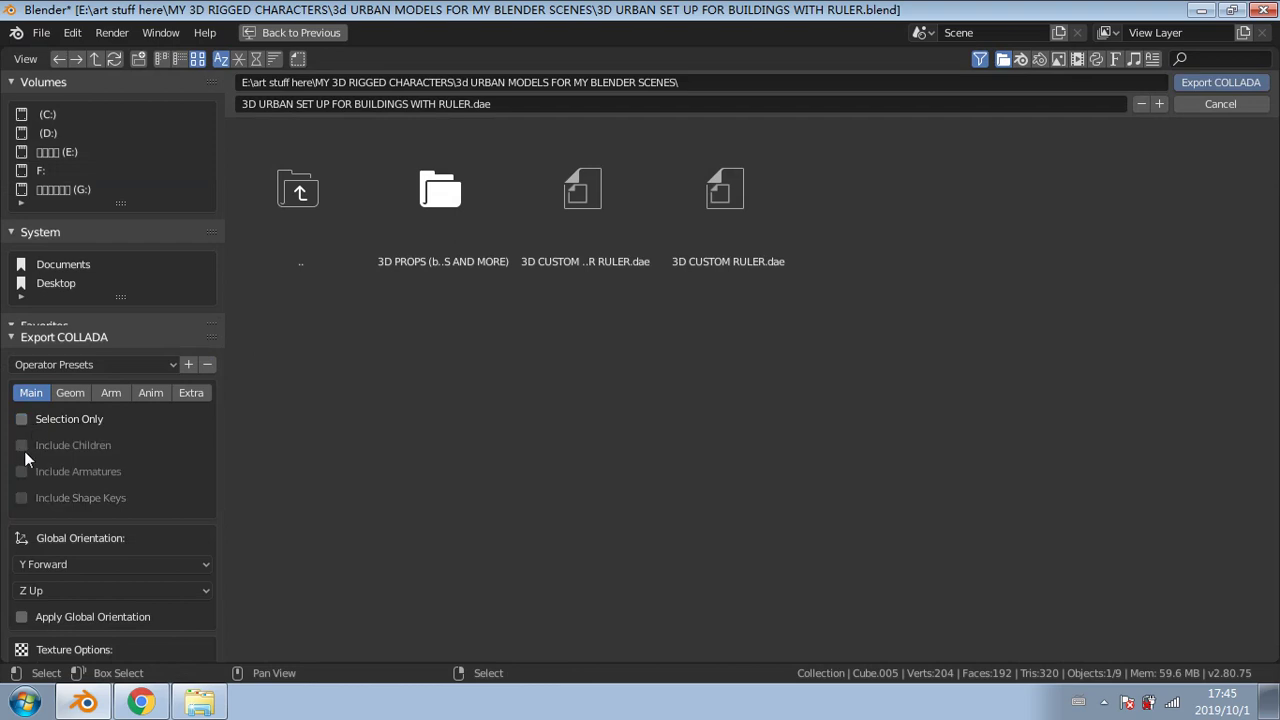
left_click(1210, 104)
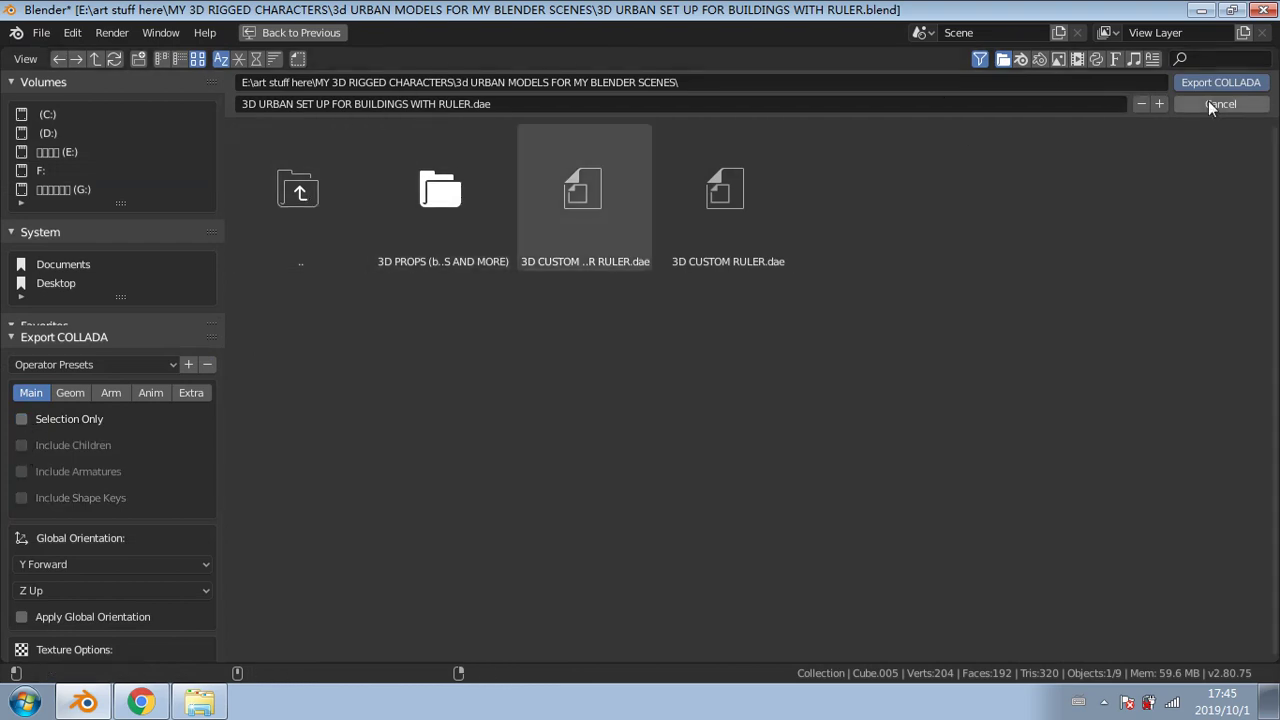
Step: Export only the selected staircase as the Collada file STEPS TWO.dae in the steps folder inside building addons (balconies etc)
left_click(41, 32)
mouse_move(120, 305)
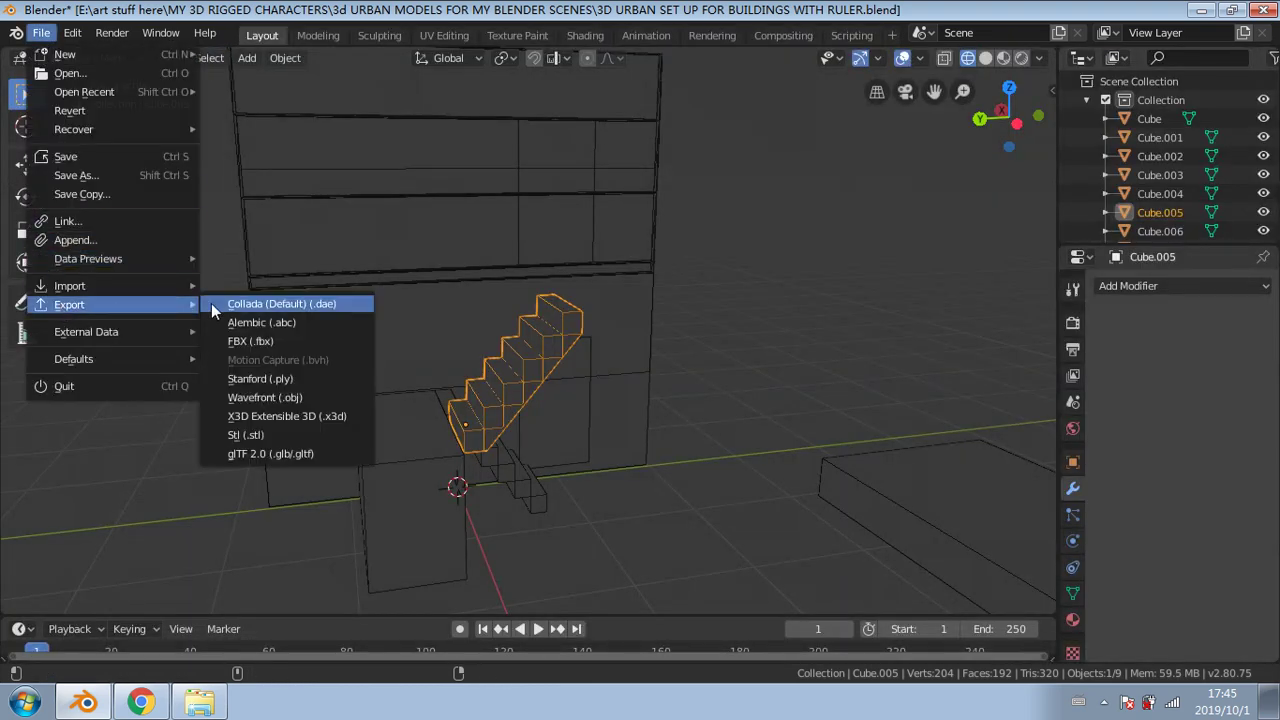
left_click(211, 303)
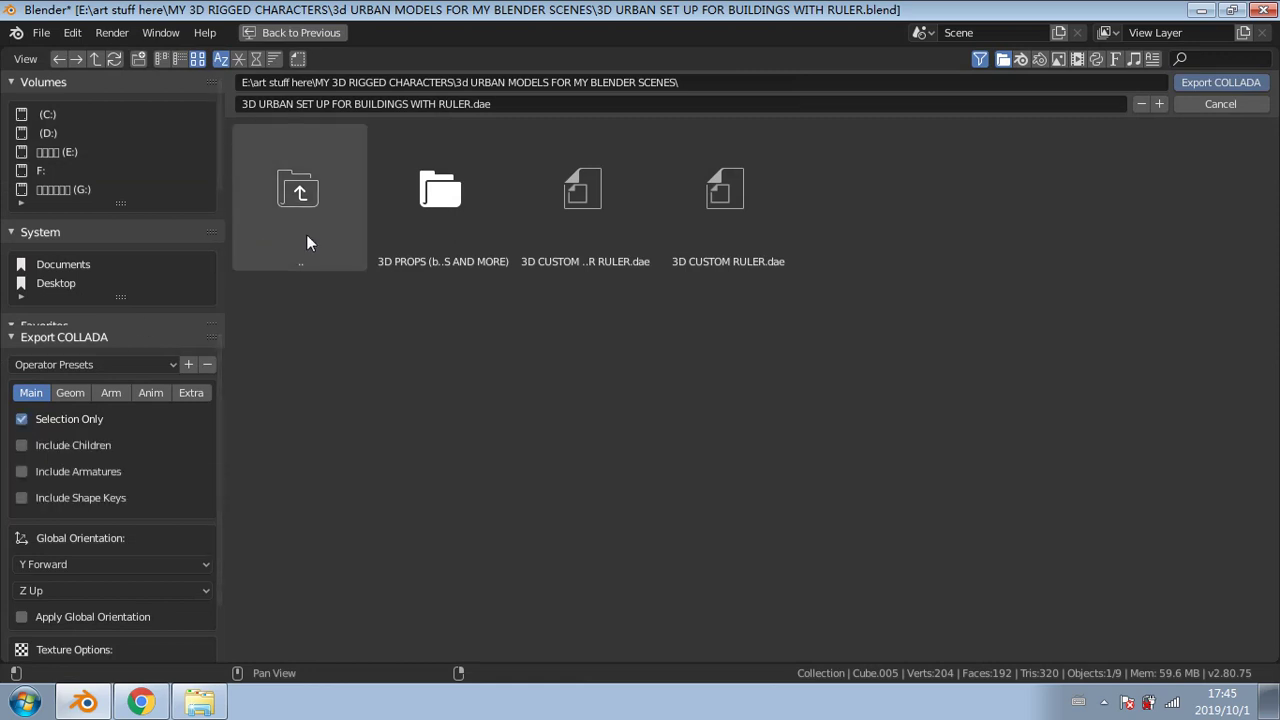
left_click(405, 242)
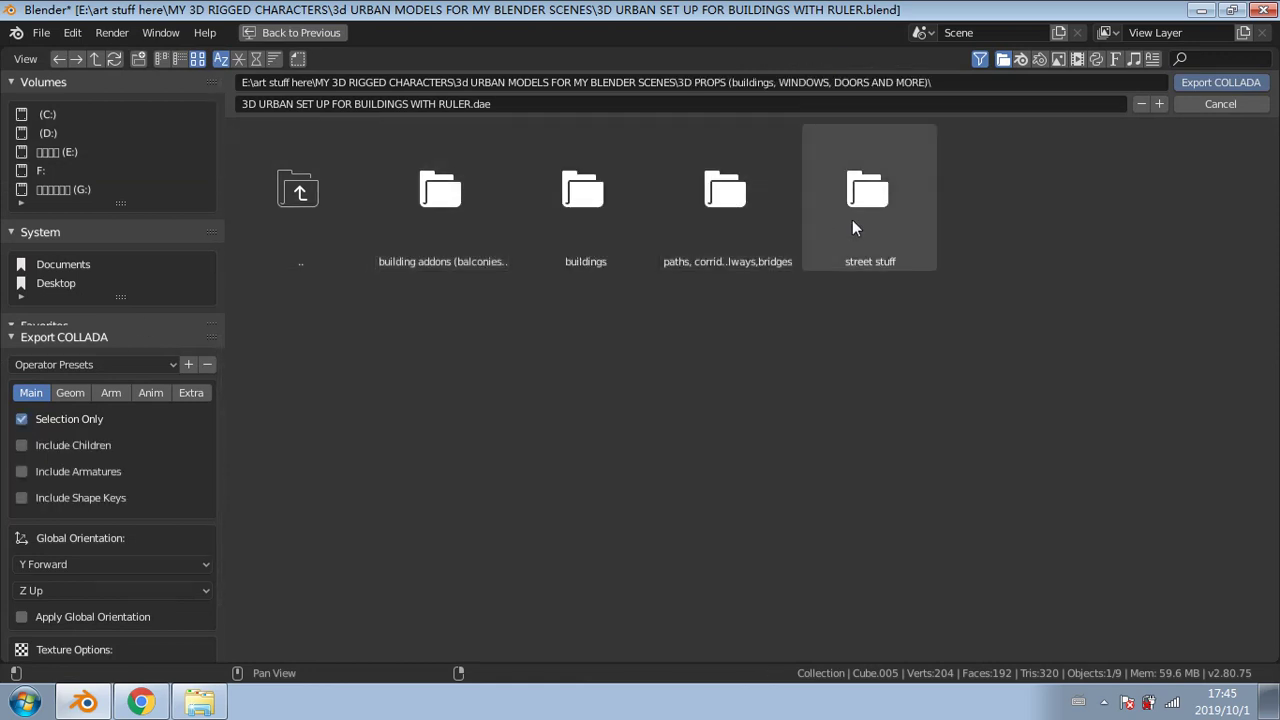
left_click(505, 238)
left_click(1005, 228)
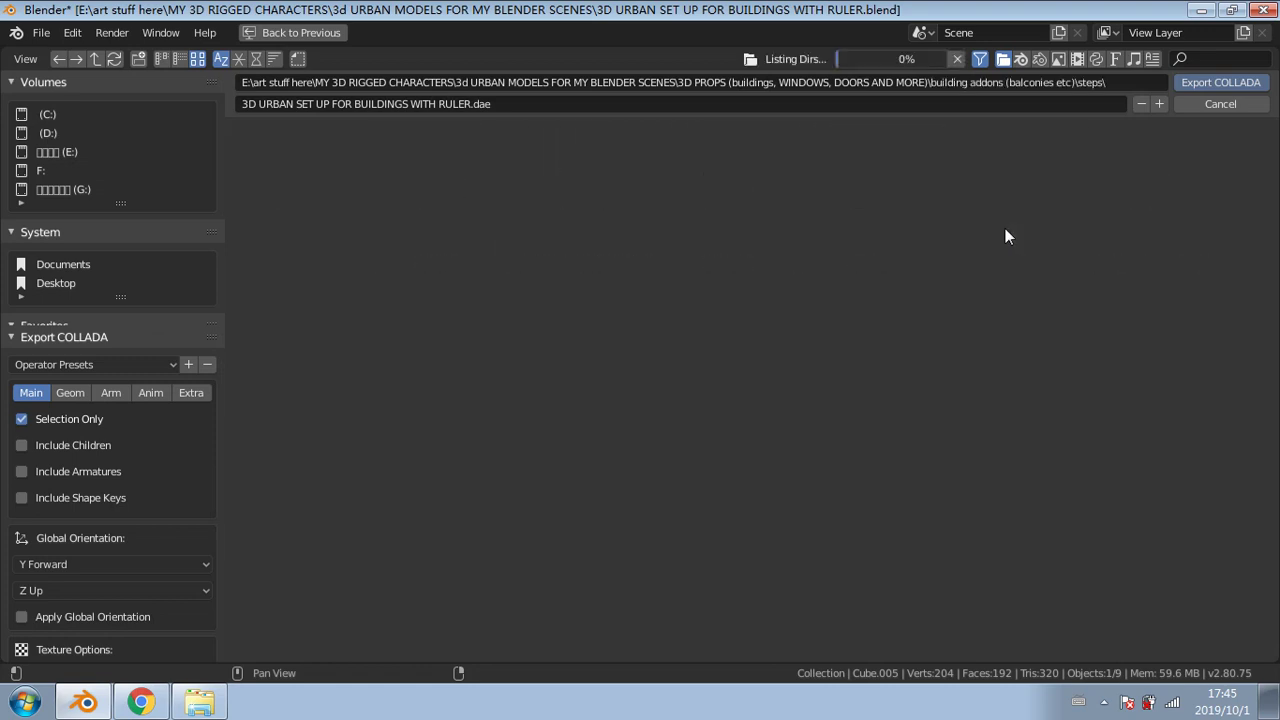
left_click(469, 104)
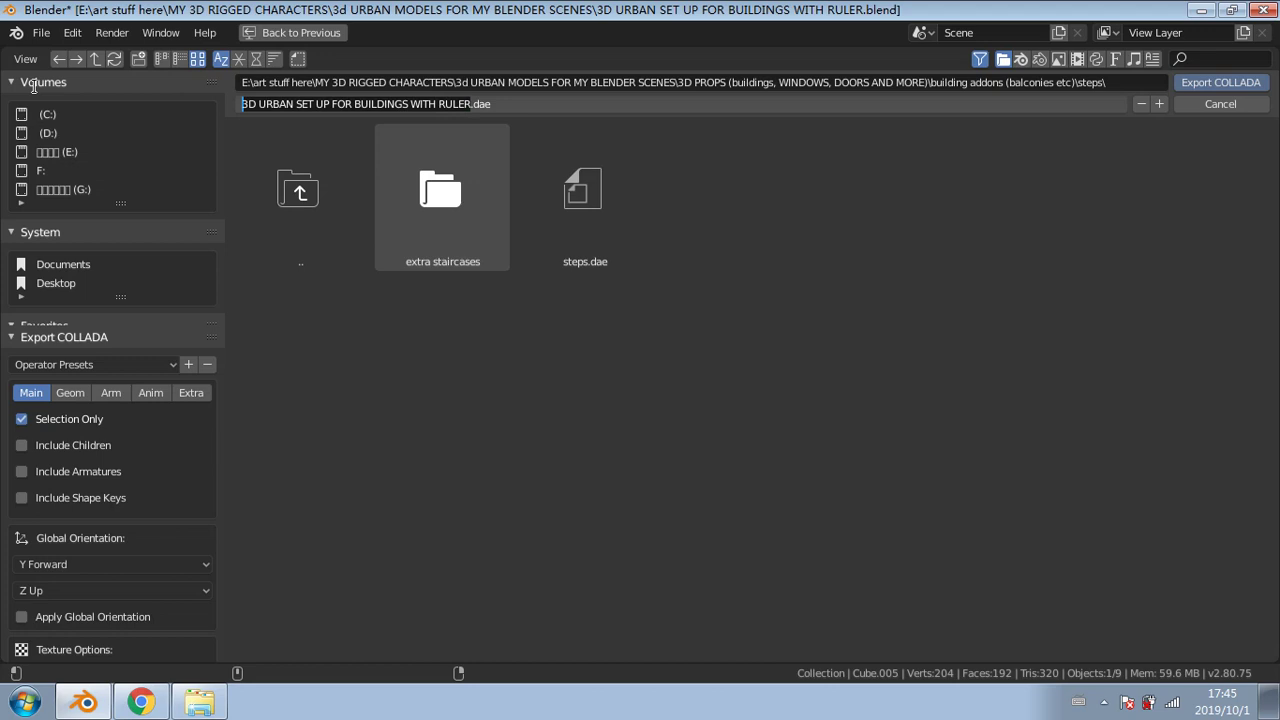
type("STEPS TWO")
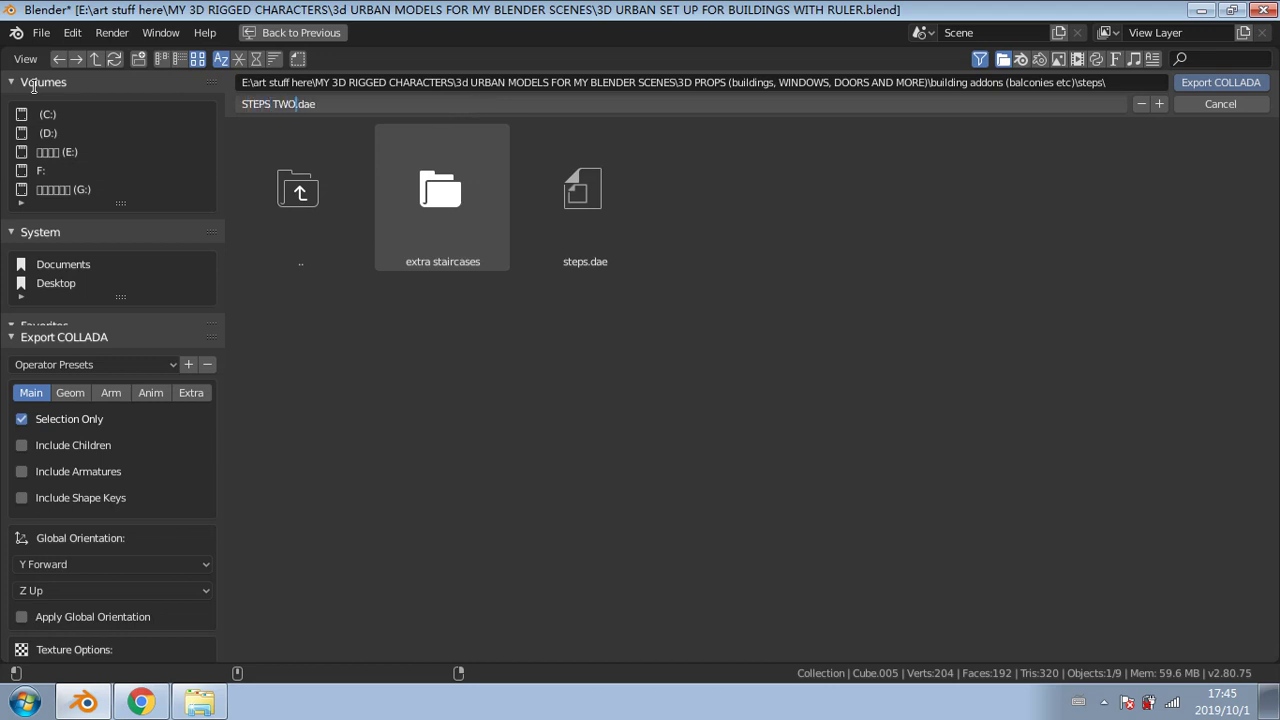
left_click(1221, 82)
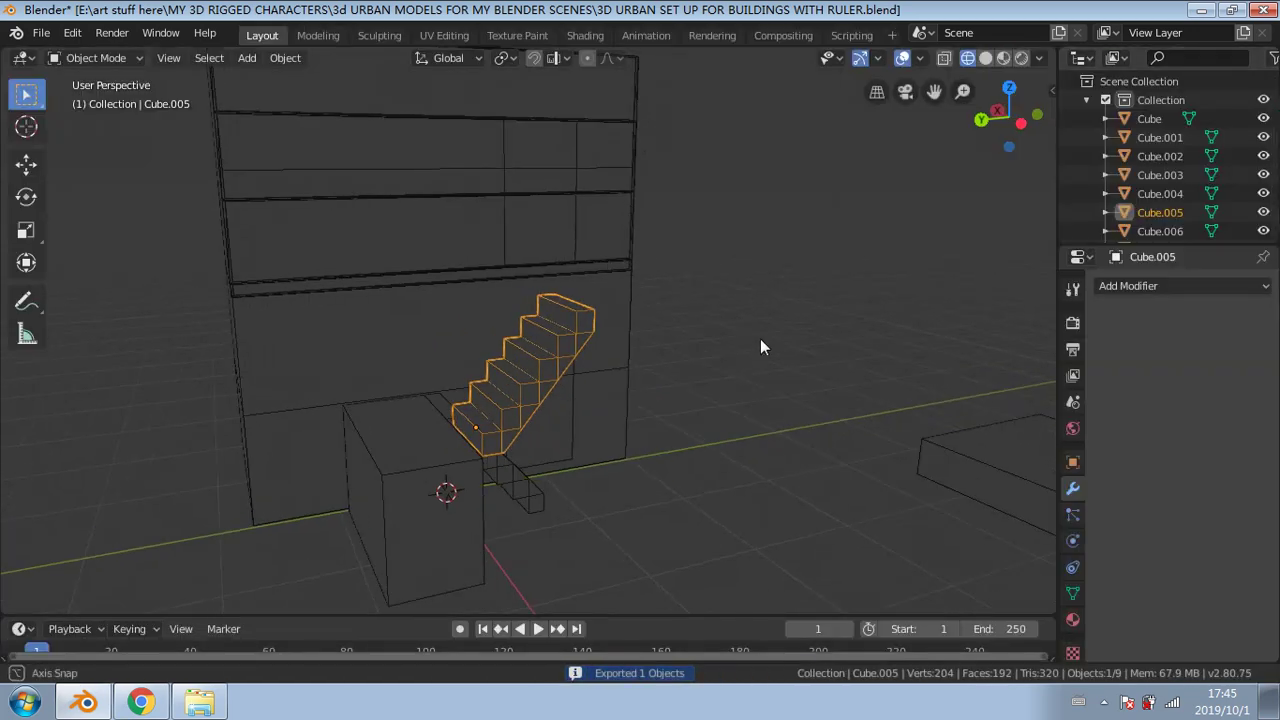
Step: Delete the lower flight of steps and select the joined upper flight with its slab
middle_click_drag(634, 394, 523, 420)
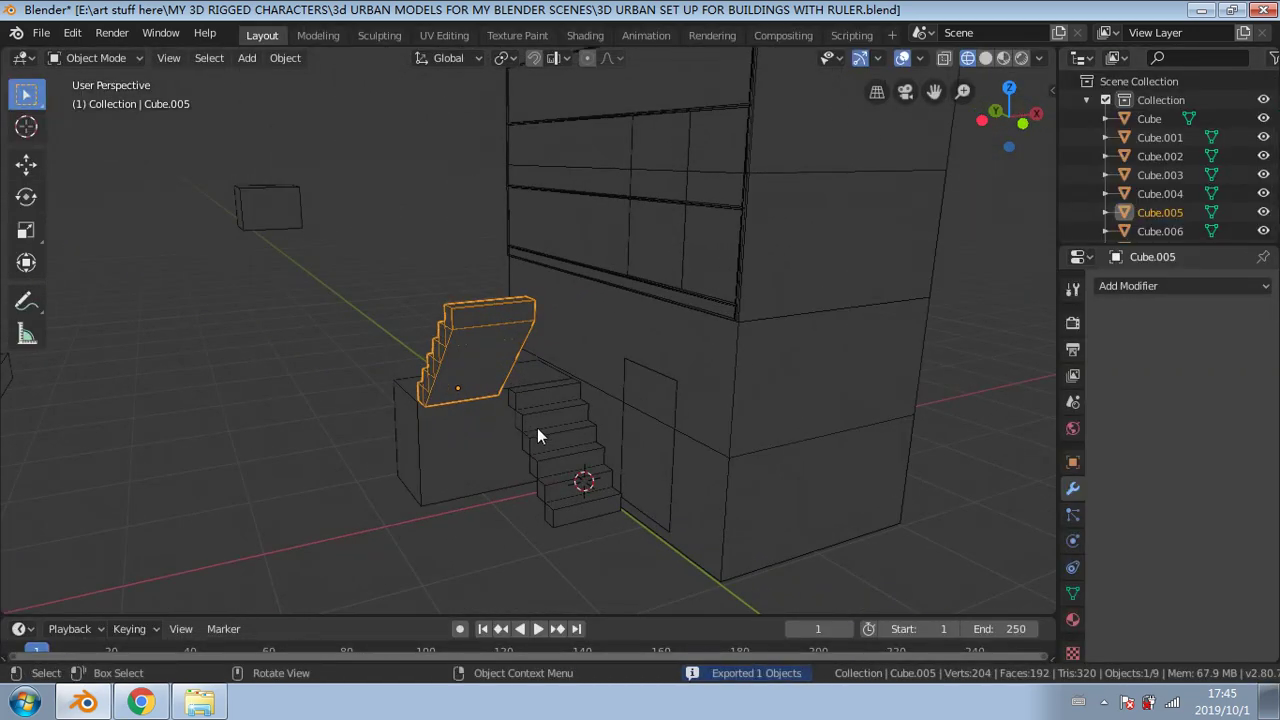
left_click(538, 430)
key("Delete")
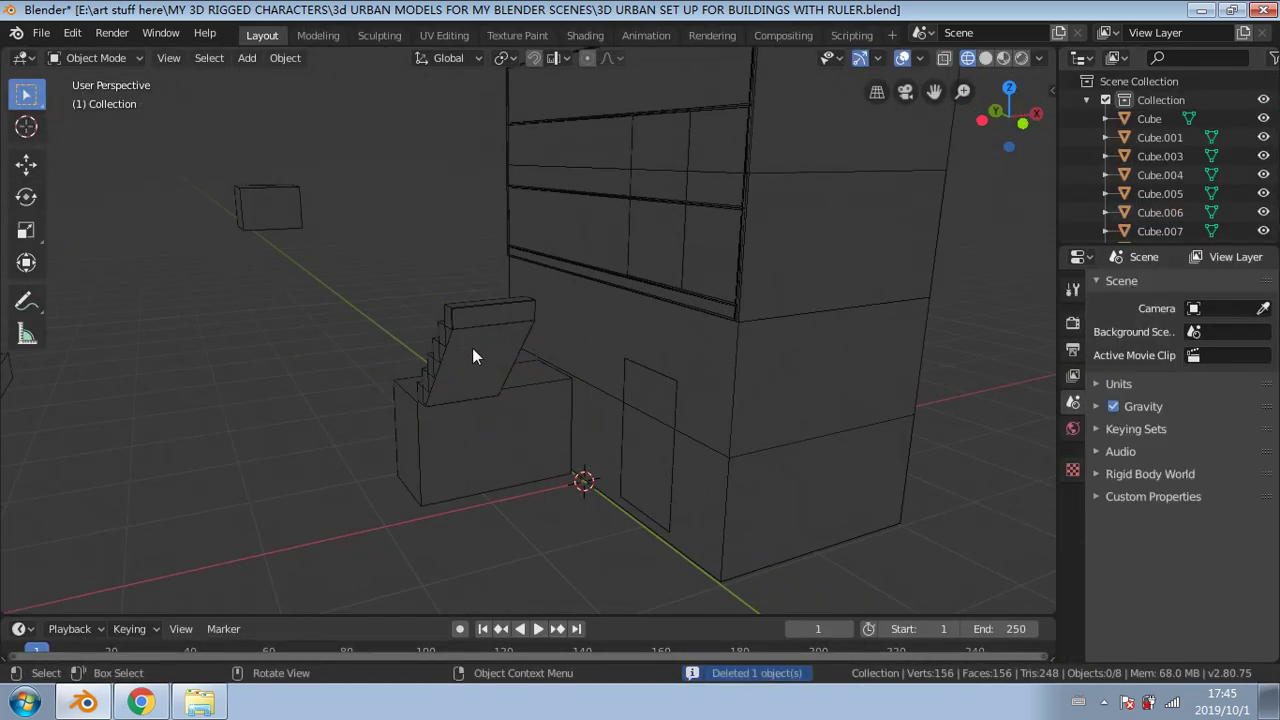
left_click(470, 347)
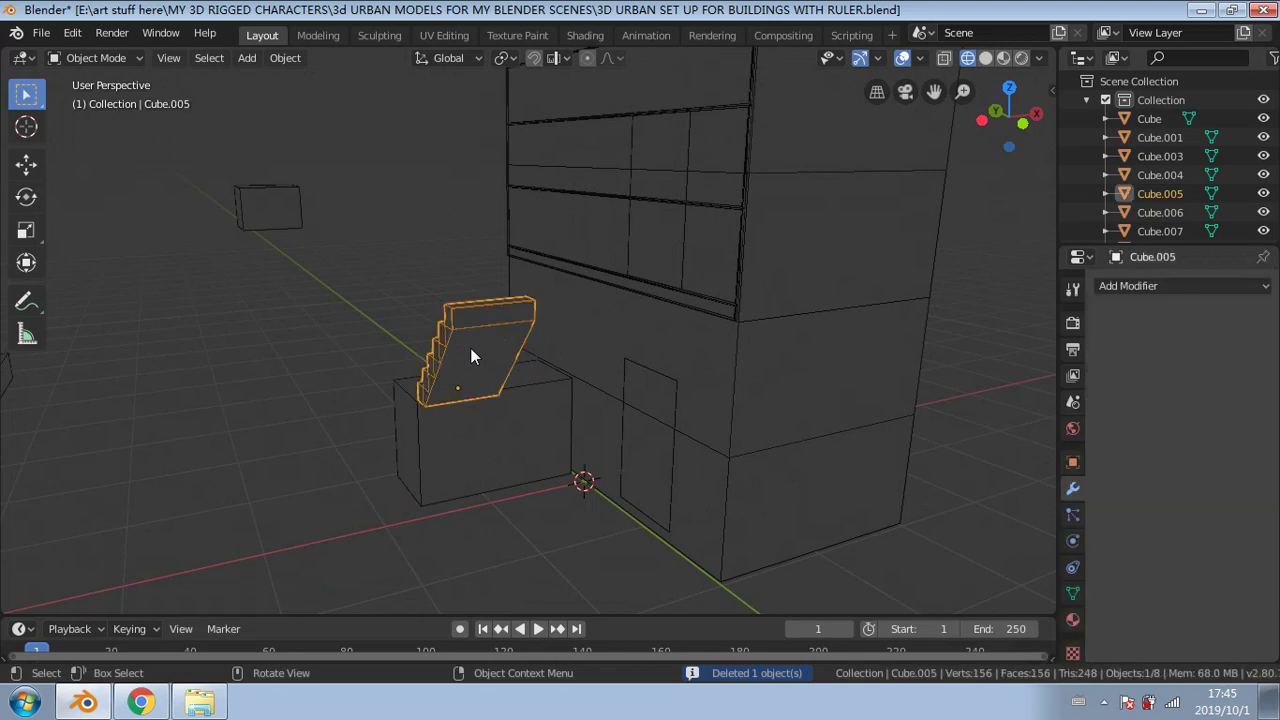
Step: Duplicate the slab-supported flight of steps in place and move one copy down along Z below the other
key("shift+d")
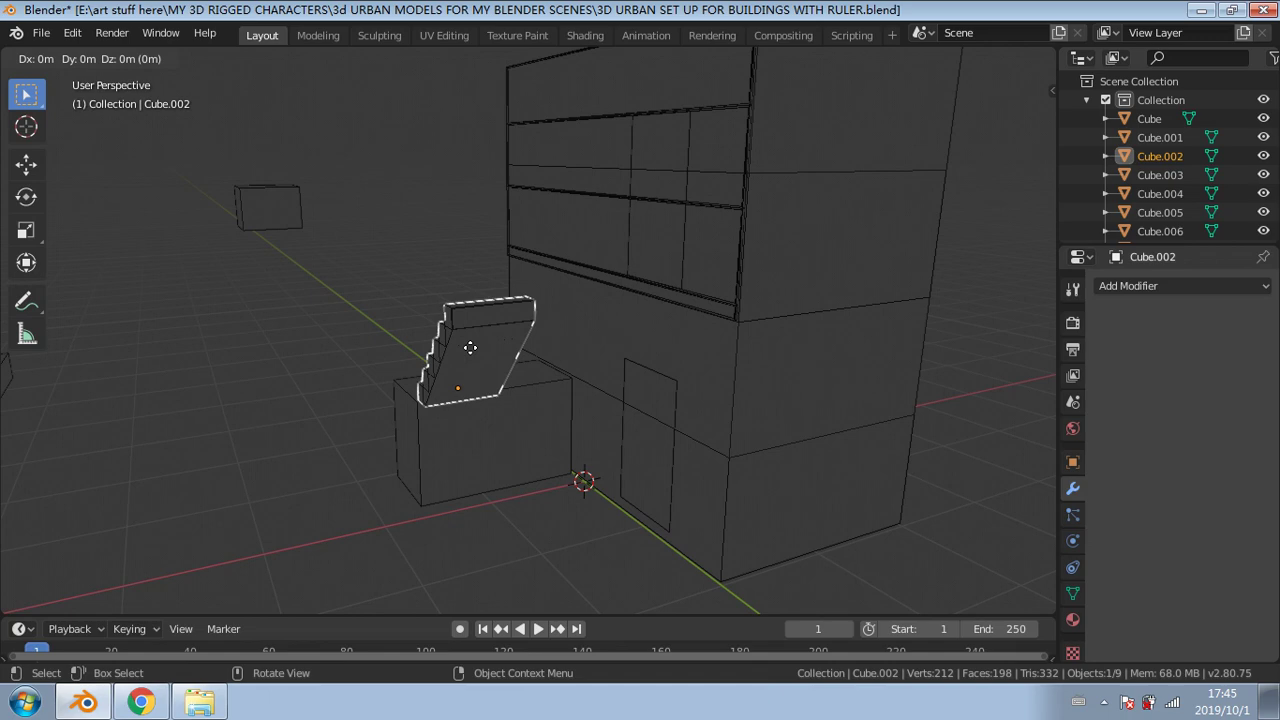
left_click(470, 348)
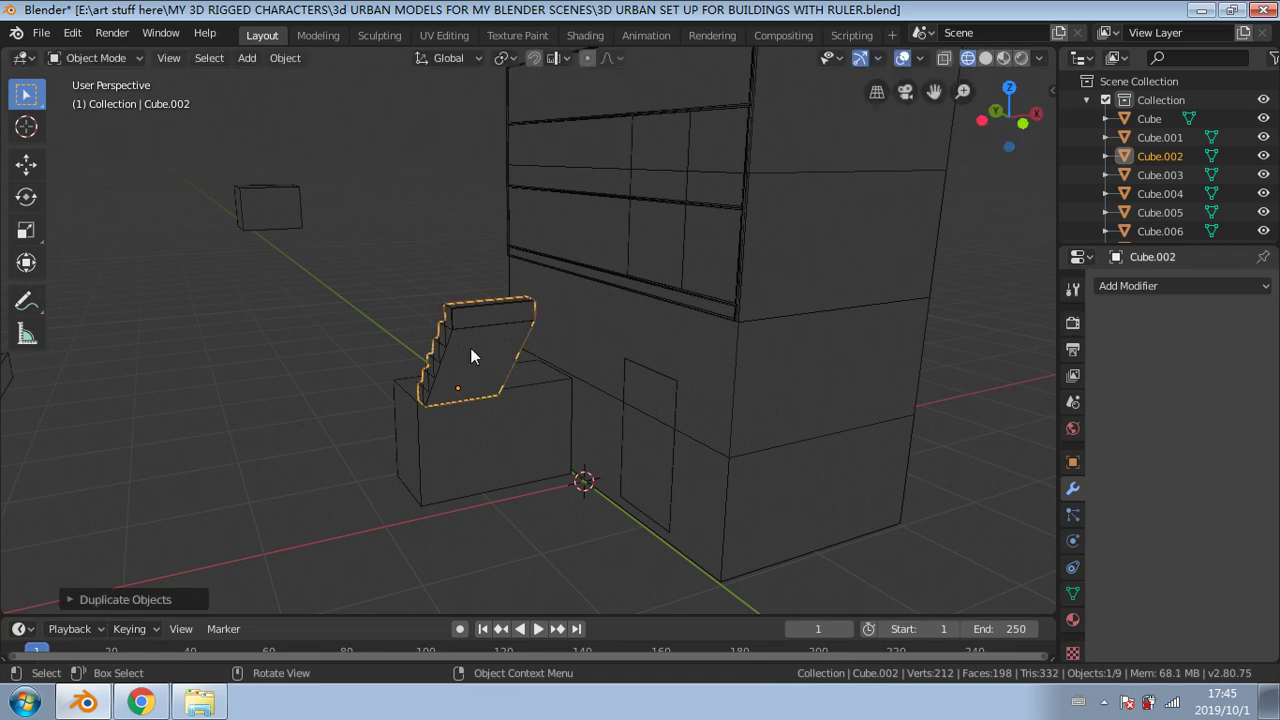
left_click(24, 167)
left_click_drag(442, 325, 456, 410)
middle_click_drag(470, 420, 542, 467)
Step: Move the large flat slab in front of the building along Y until it is clear of the staircase
left_click(628, 325)
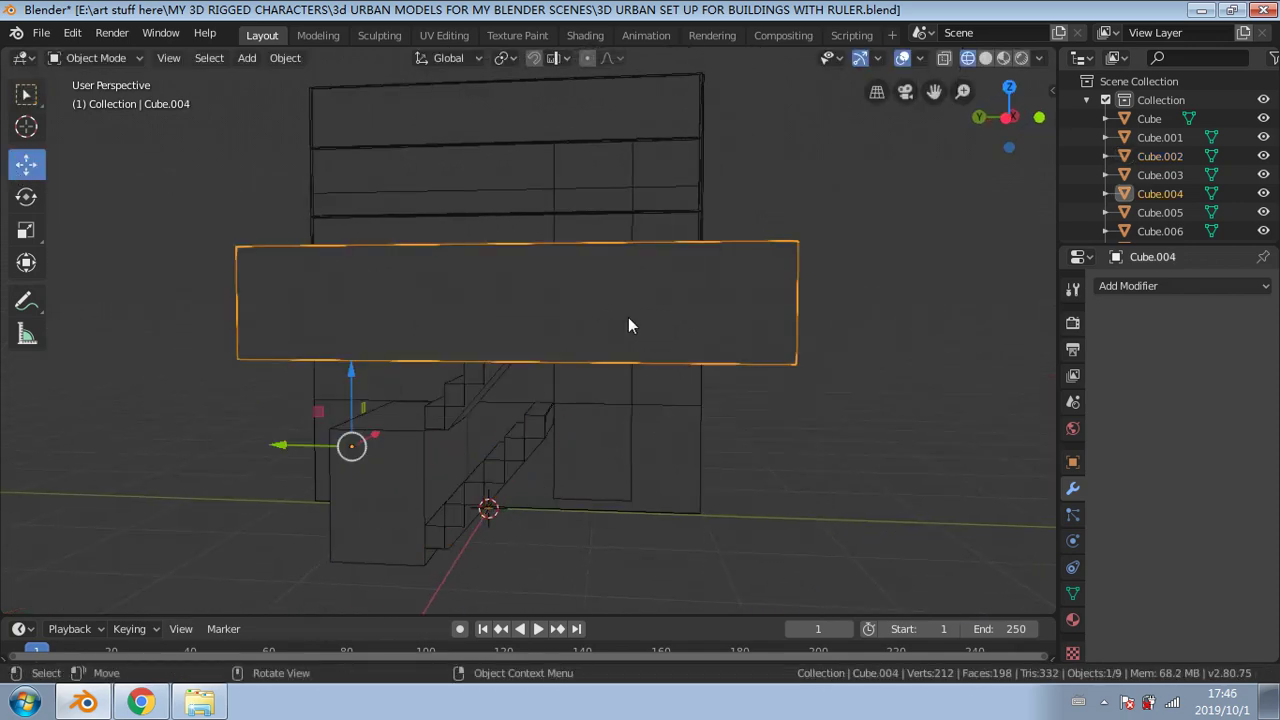
left_click_drag(284, 451, 790, 447)
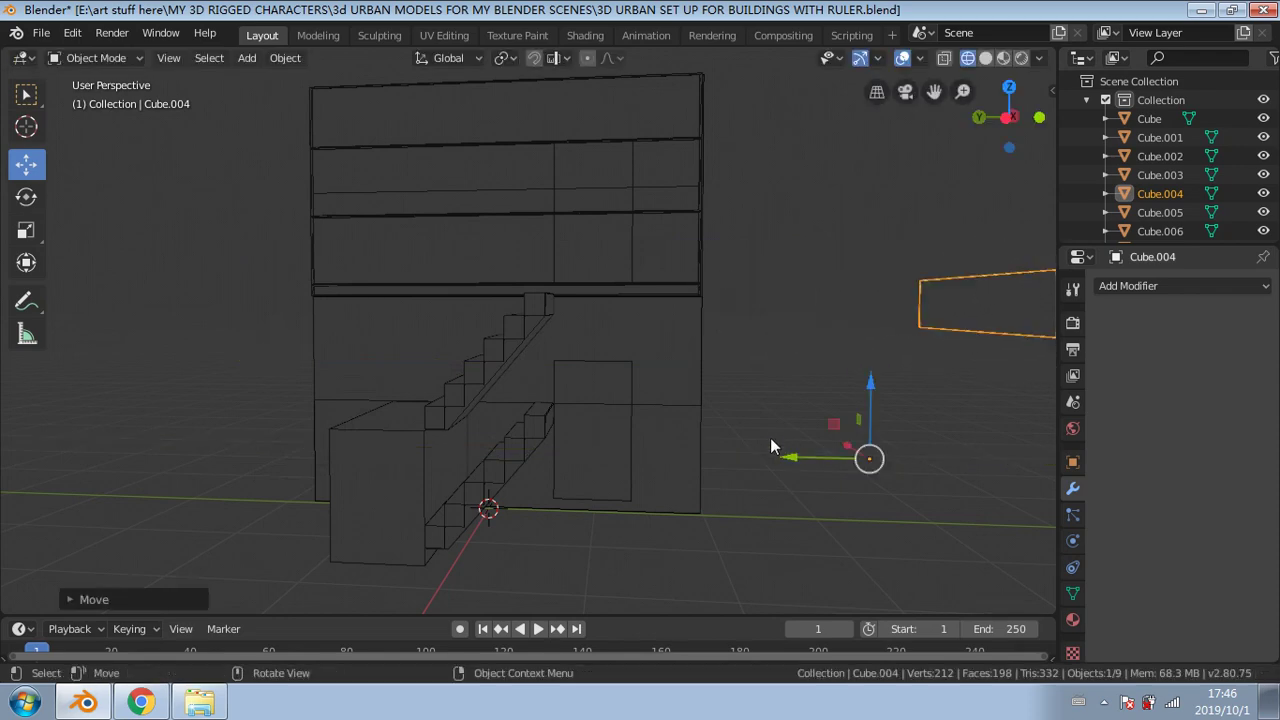
scroll(845, 365, "down", 2)
left_click(1258, 387)
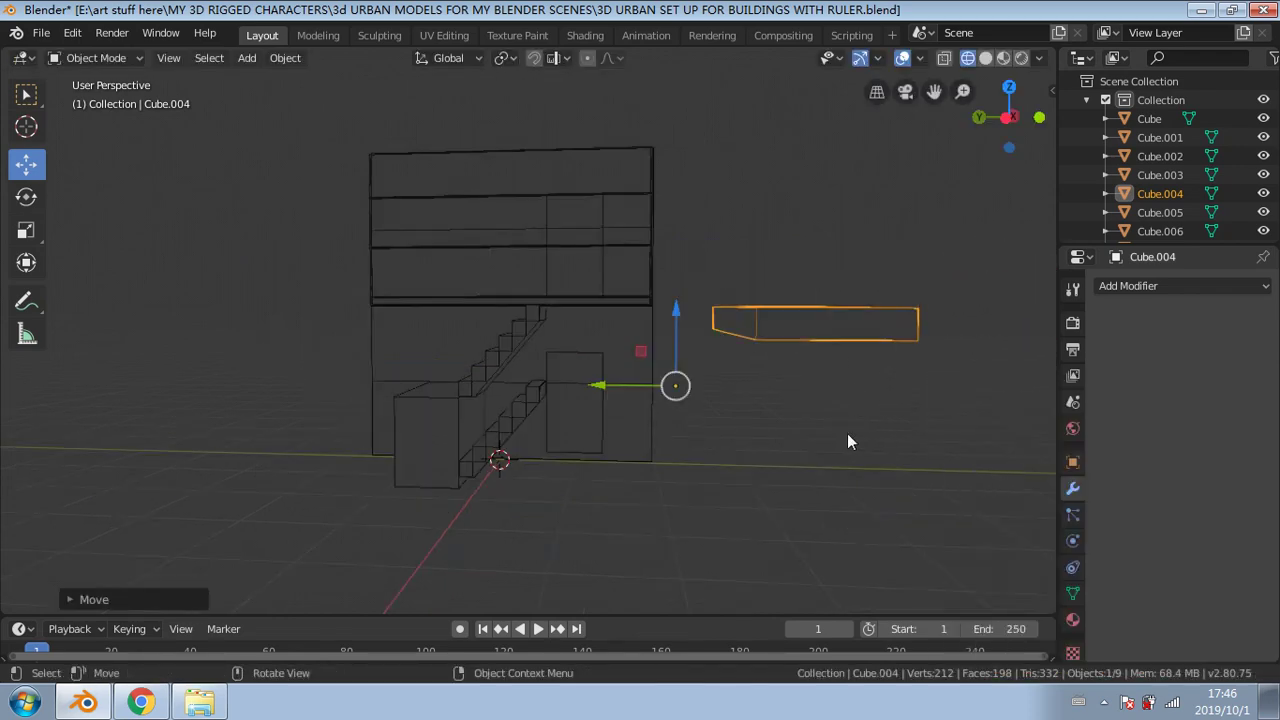
middle_click_drag(847, 437, 748, 435)
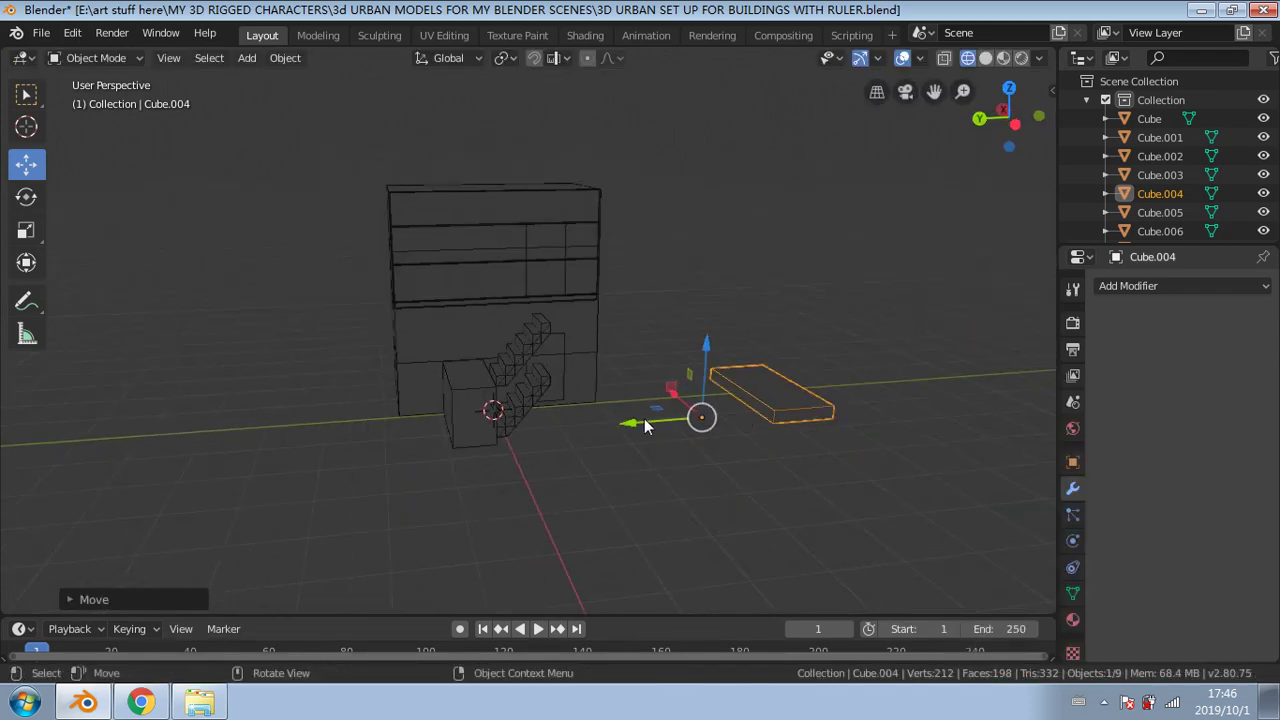
Step: Lower the duplicated flight along Z until its bottom step rests at ground level, and dismiss the browser notification pop-up
scroll(587, 404, "up", 5)
middle_click_drag(591, 414, 499, 415)
left_click(499, 415)
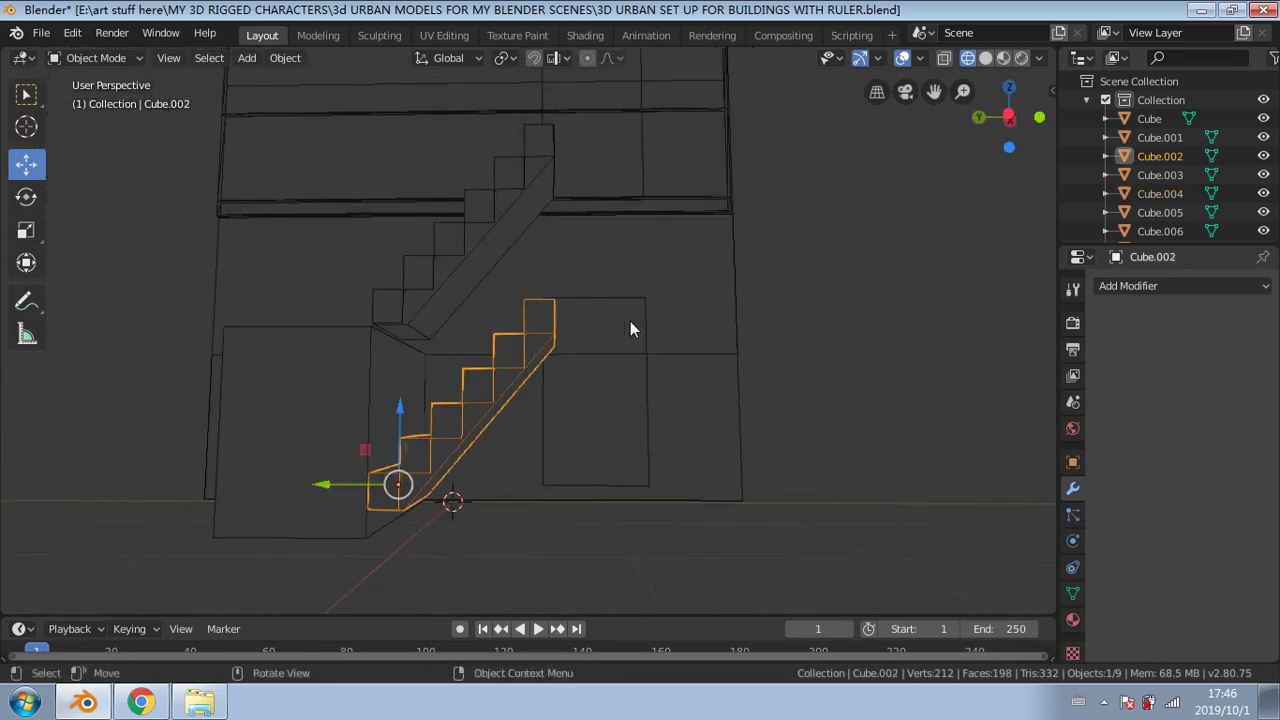
left_click(1009, 117)
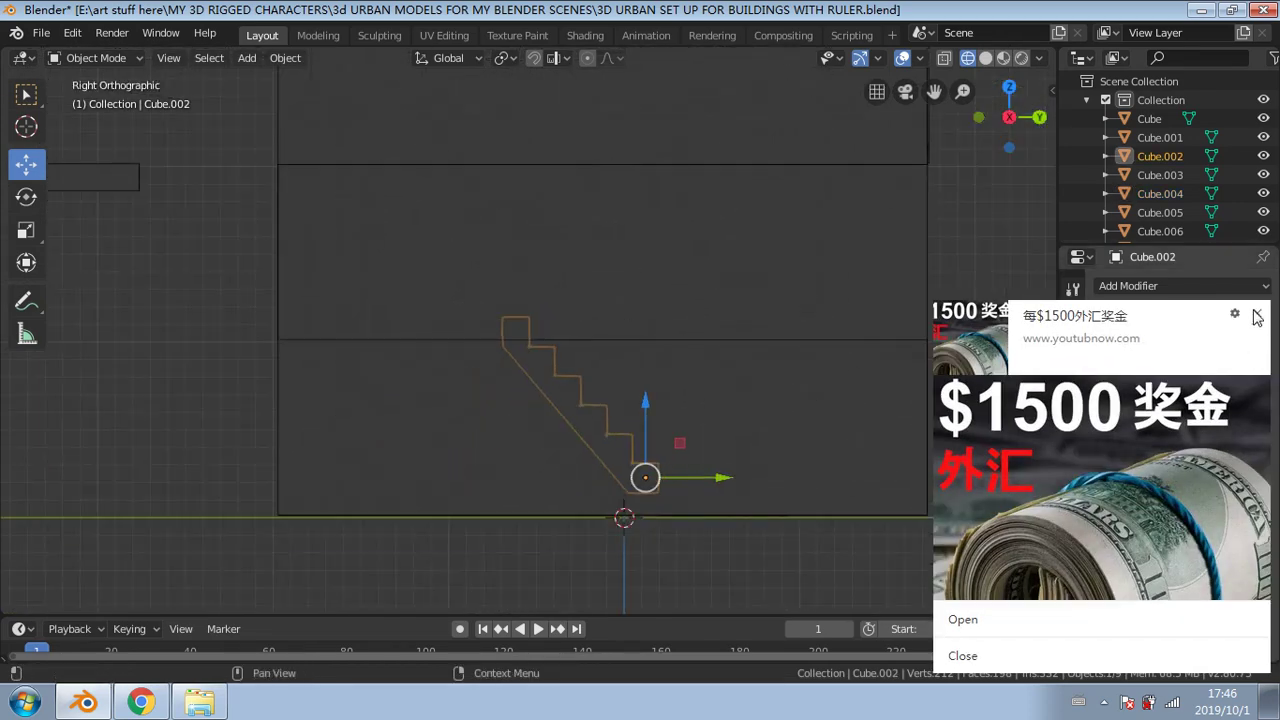
left_click(1257, 316)
left_click_drag(645, 405, 646, 436)
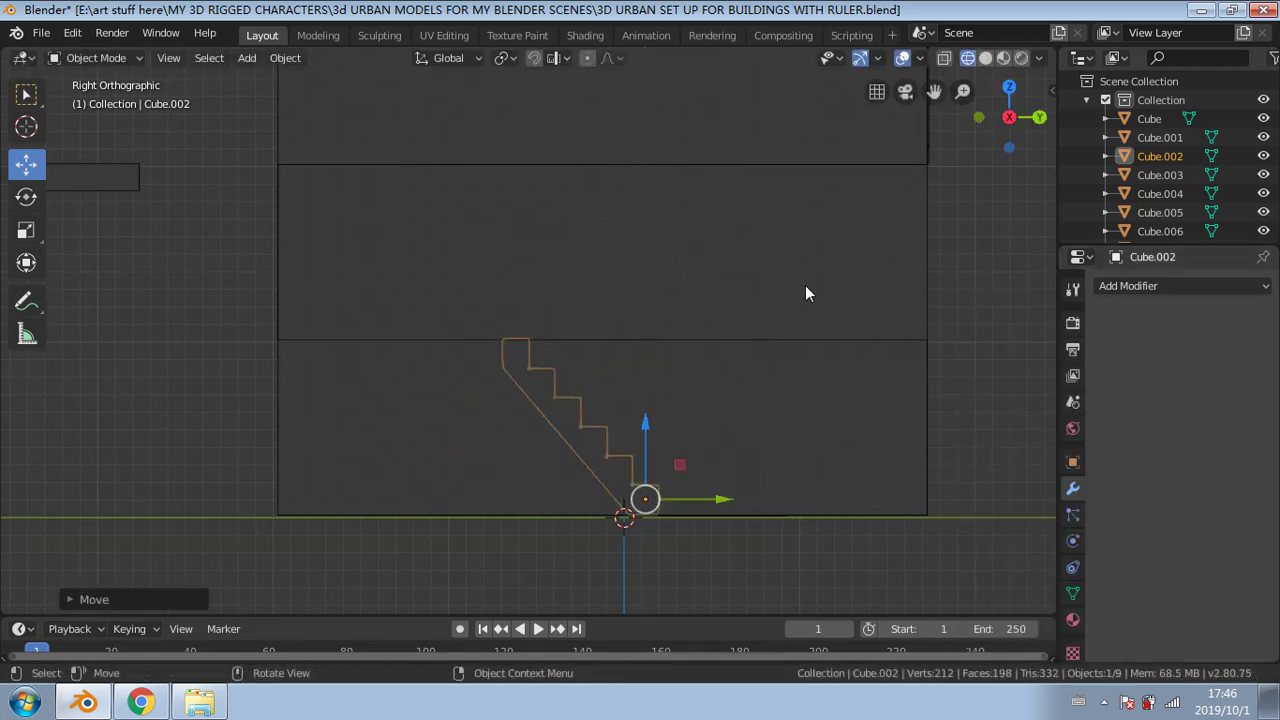
left_click(1010, 117)
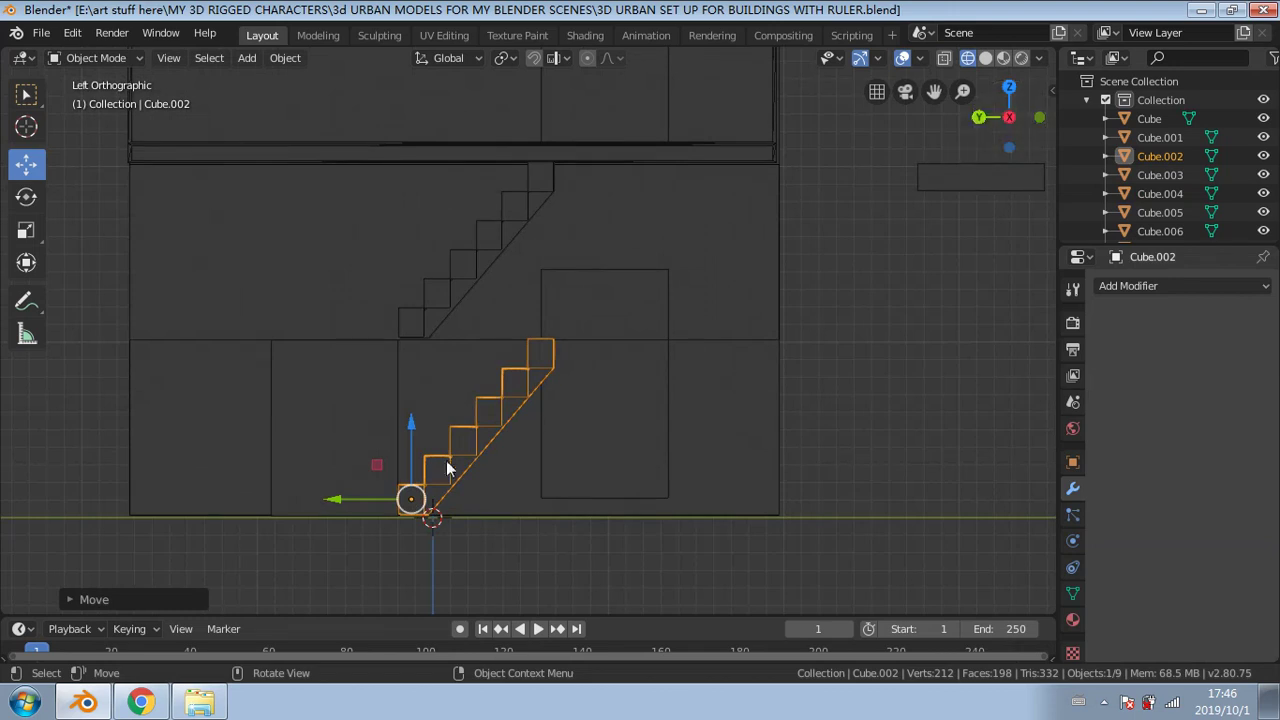
left_click_drag(418, 423, 415, 422)
Step: Mirror the lower flight on the global Y axis and shift it along Y to line up beneath the upper flight
right_click(489, 425)
mouse_move(489, 423)
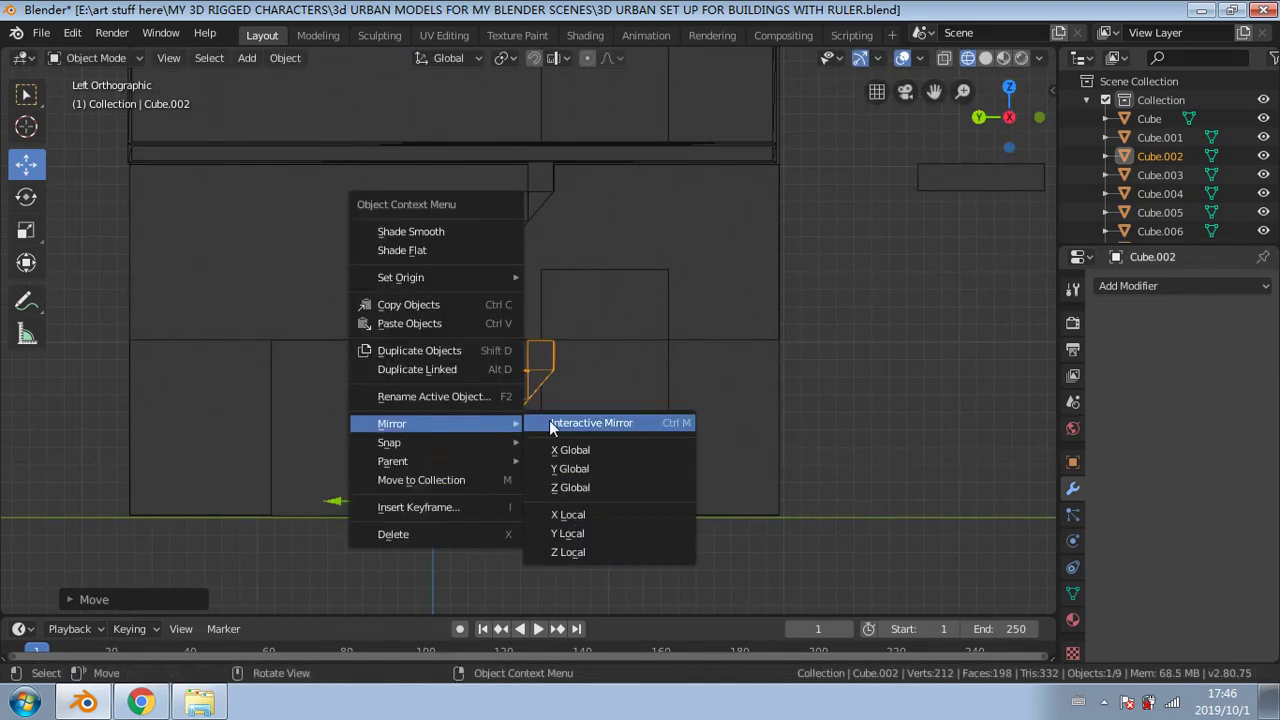
left_click(566, 466)
left_click_drag(336, 501, 468, 507)
Step: Move the lower flight along X to the building side of the landing block, aligning it with the block's edge
middle_click_drag(468, 507, 607, 490)
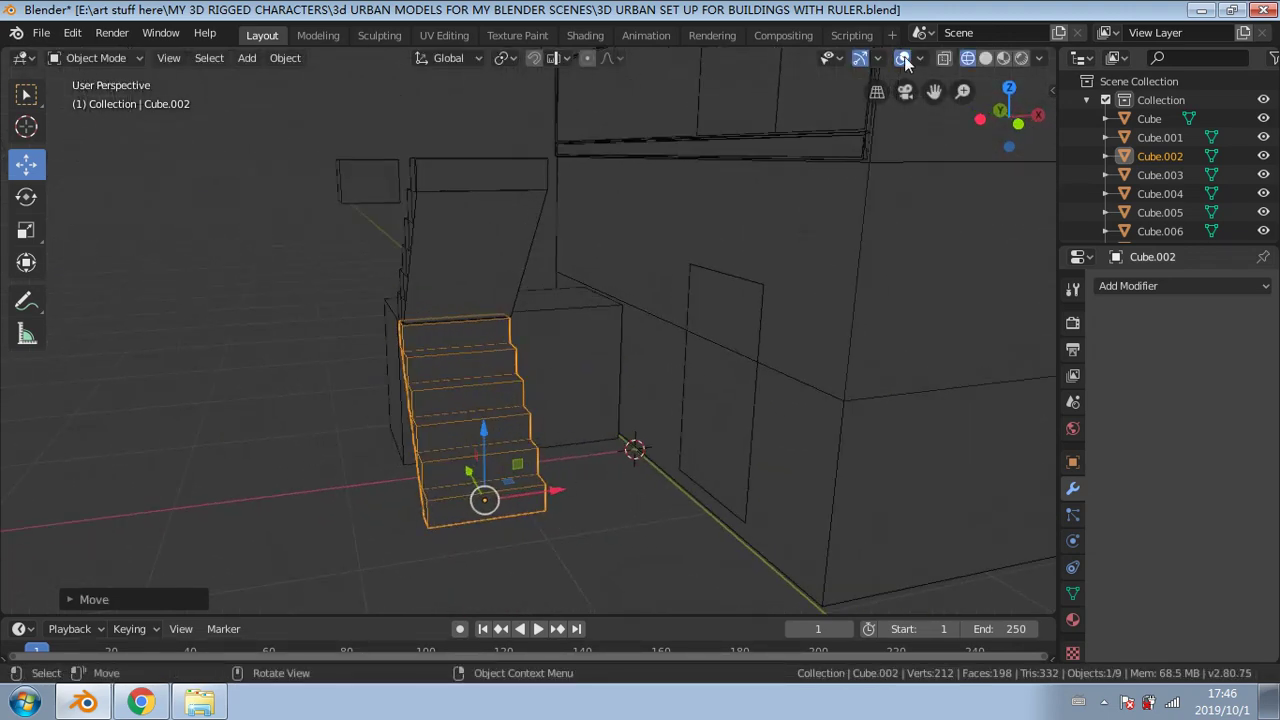
left_click(979, 119)
left_click(979, 117)
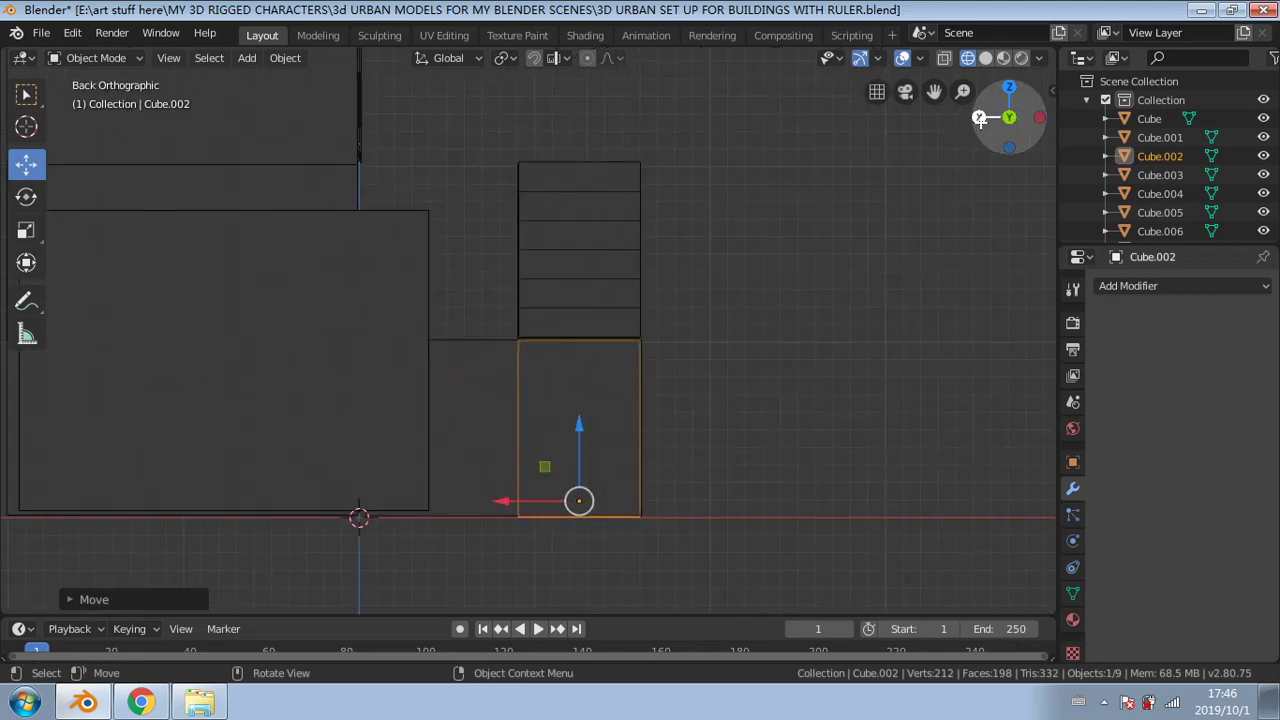
left_click(979, 118)
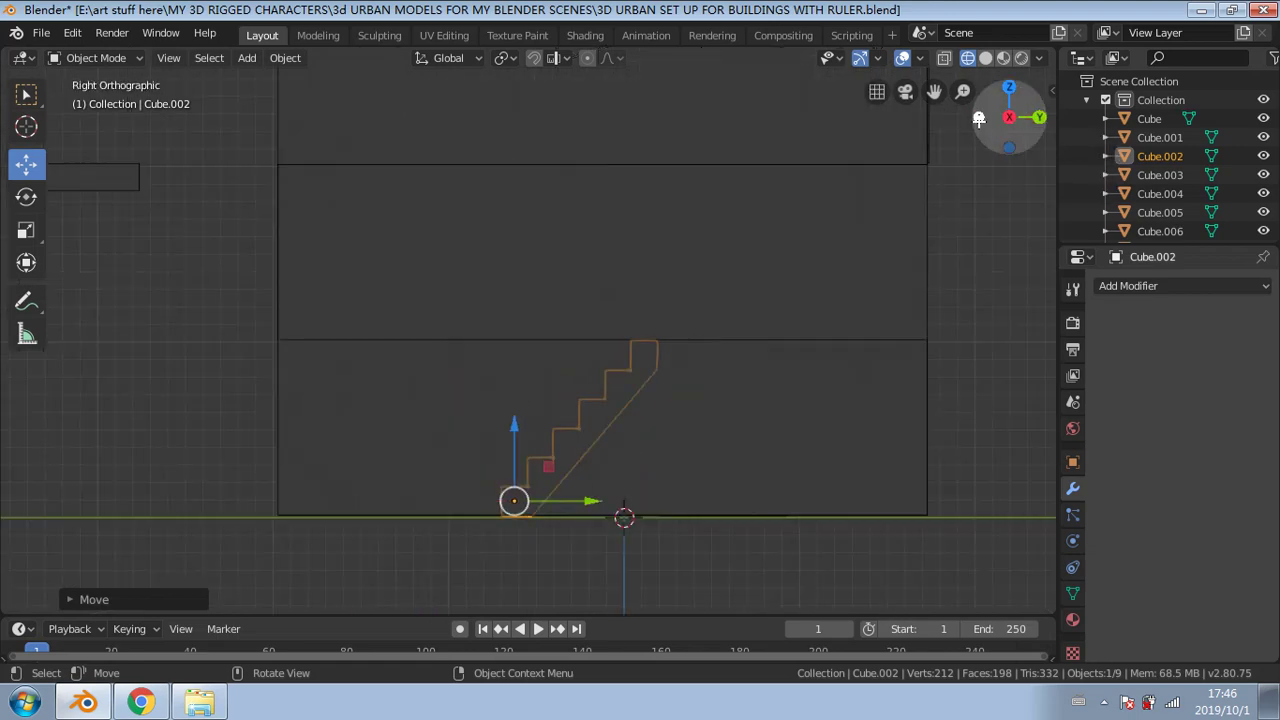
left_click(979, 118)
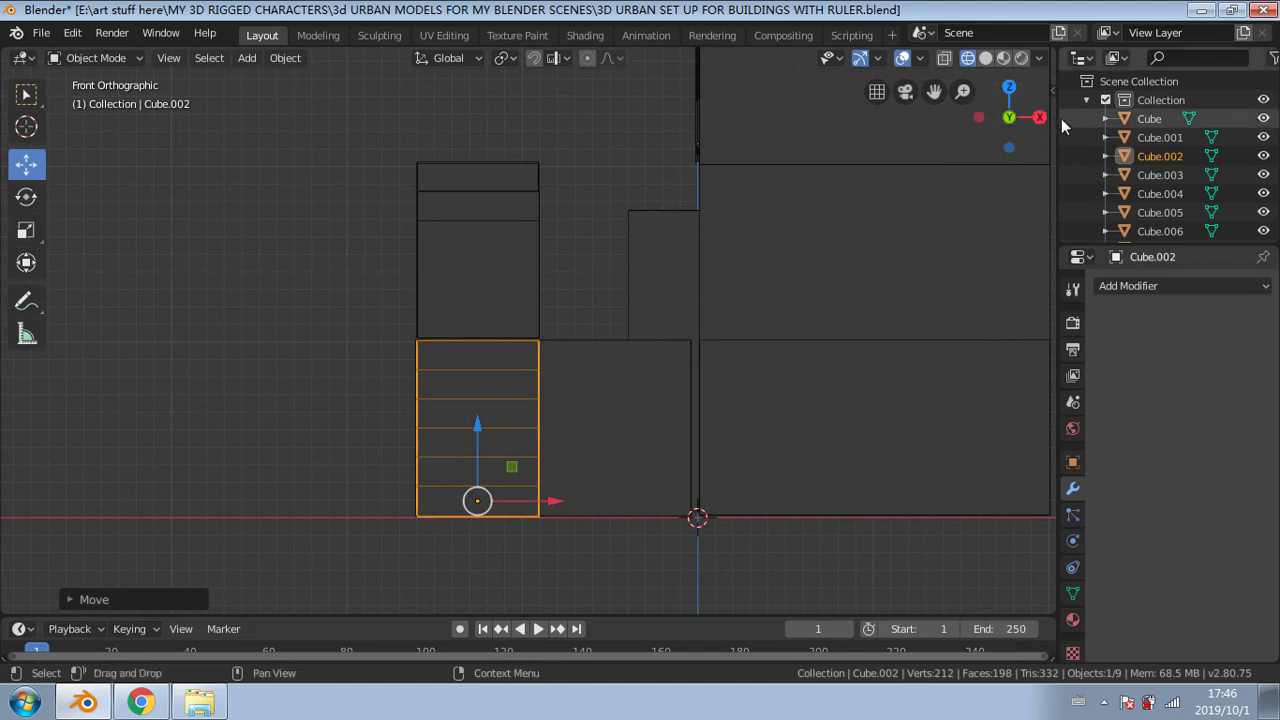
left_click(1040, 117)
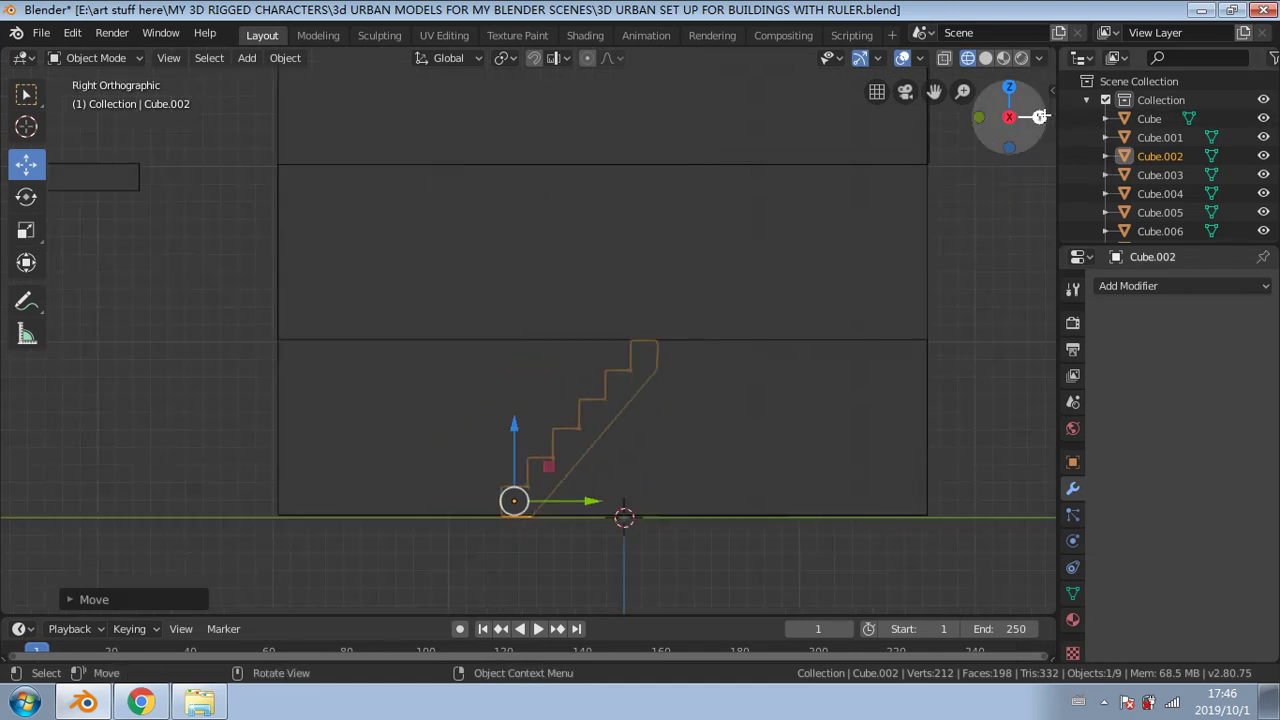
left_click(972, 119)
left_click(1011, 117)
left_click(1011, 117)
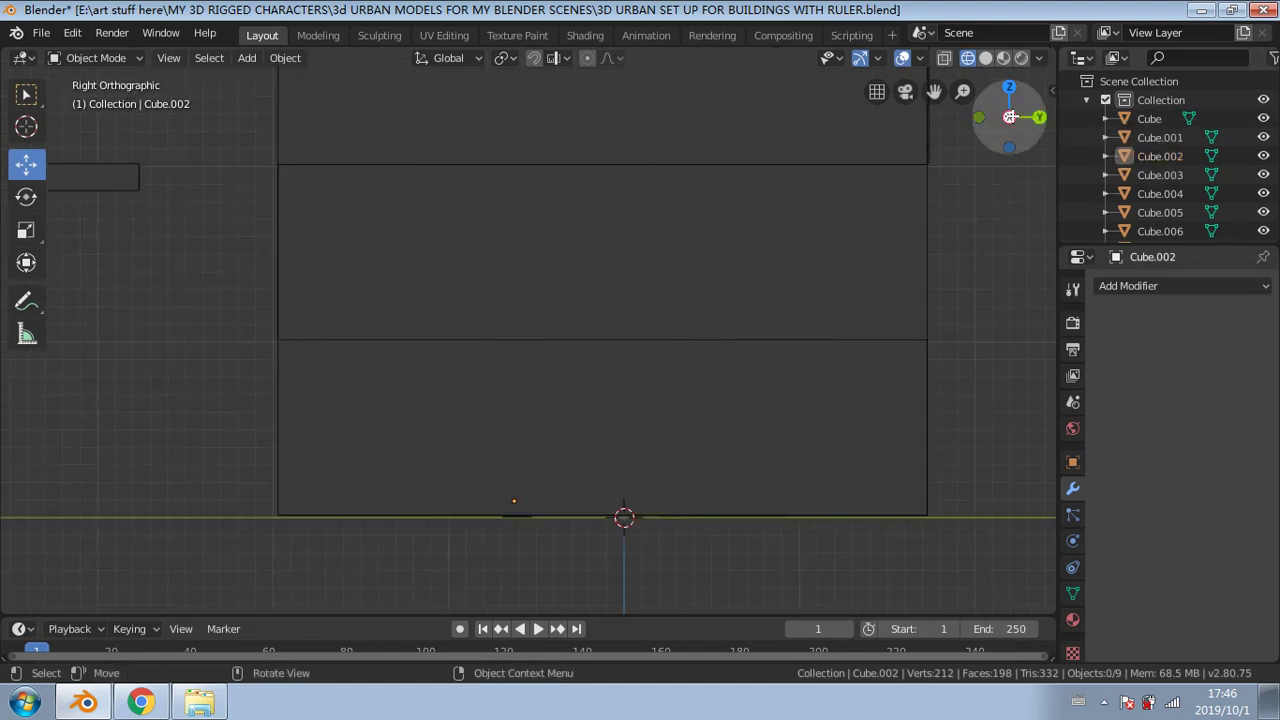
left_click(1012, 117)
left_click(1010, 117)
left_click(979, 117)
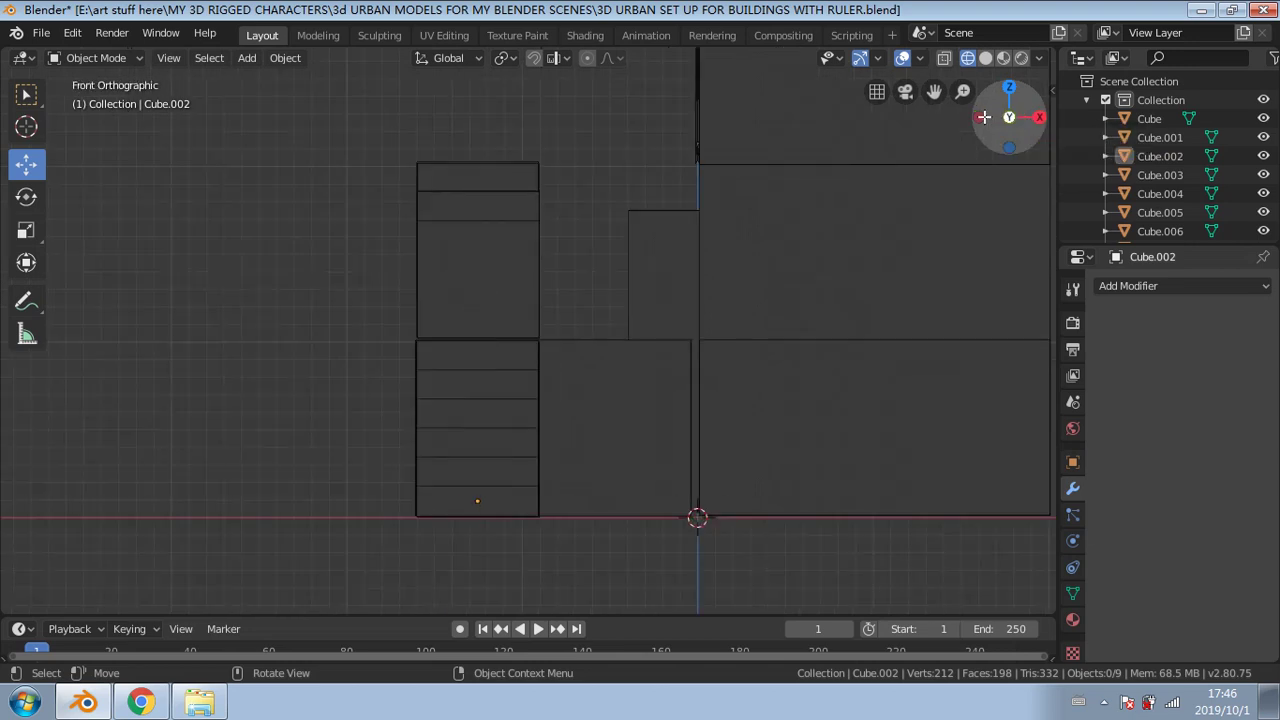
left_click(540, 490)
left_click_drag(541, 490, 690, 480)
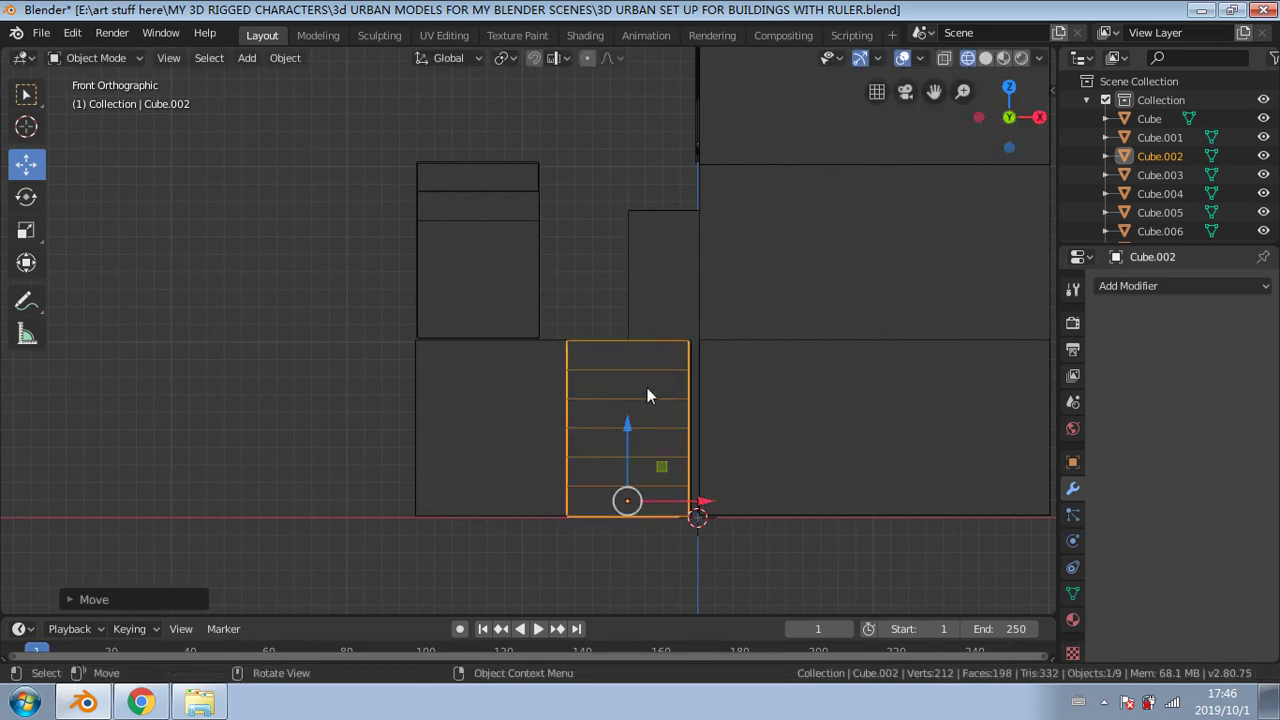
Step: Select both flights and the landing block together and move them along X until they meet the building's wall
middle_click_drag(647, 387, 2, 446)
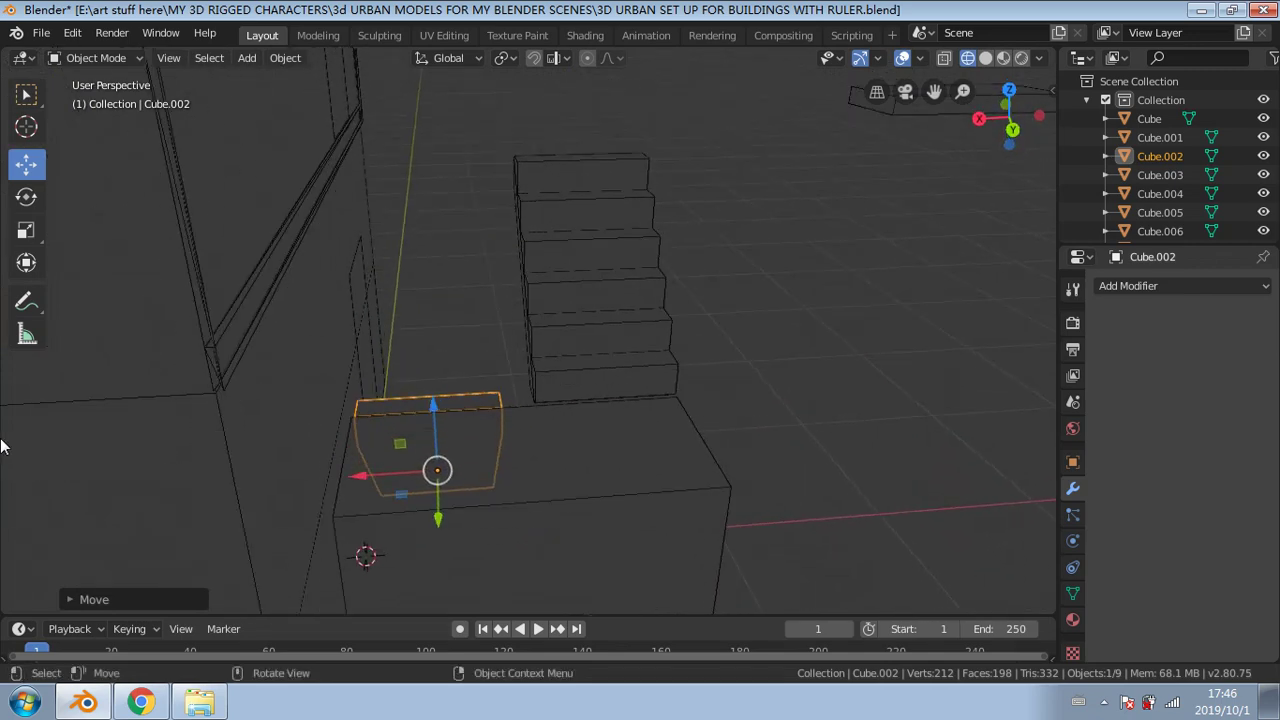
left_click(549, 509, "shift")
left_click(587, 371, "shift")
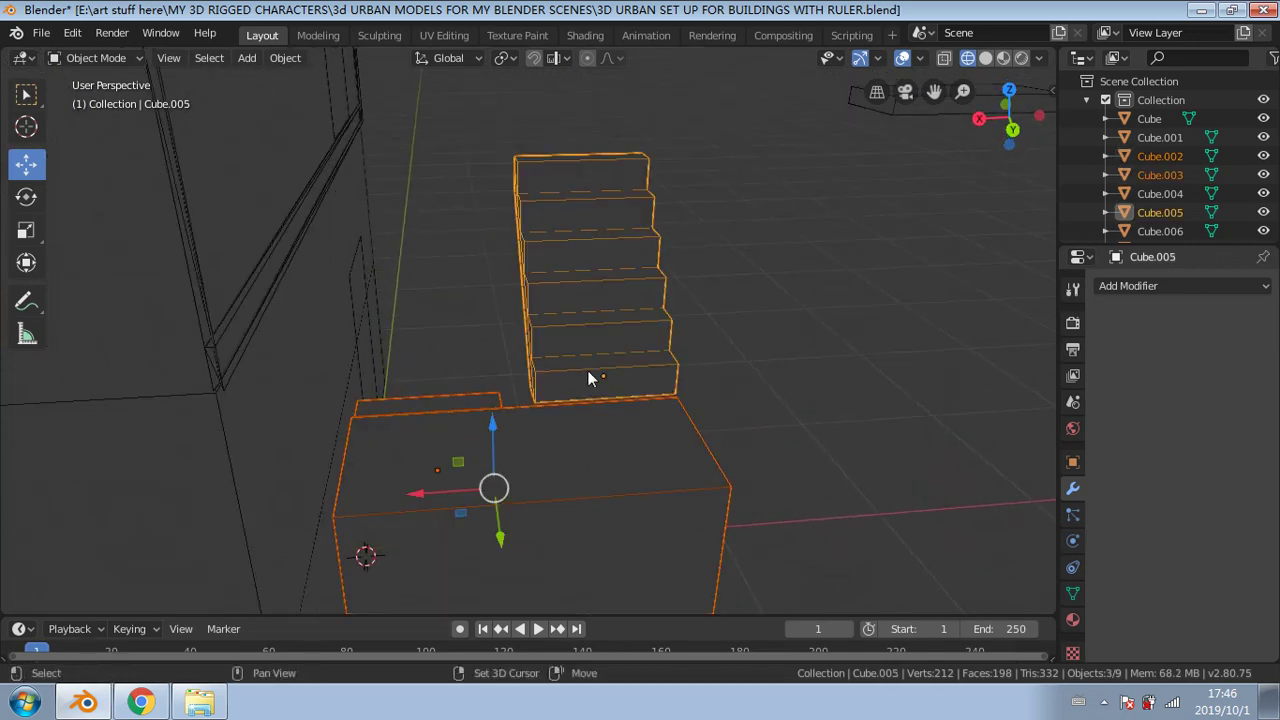
left_click_drag(426, 491, 430, 489)
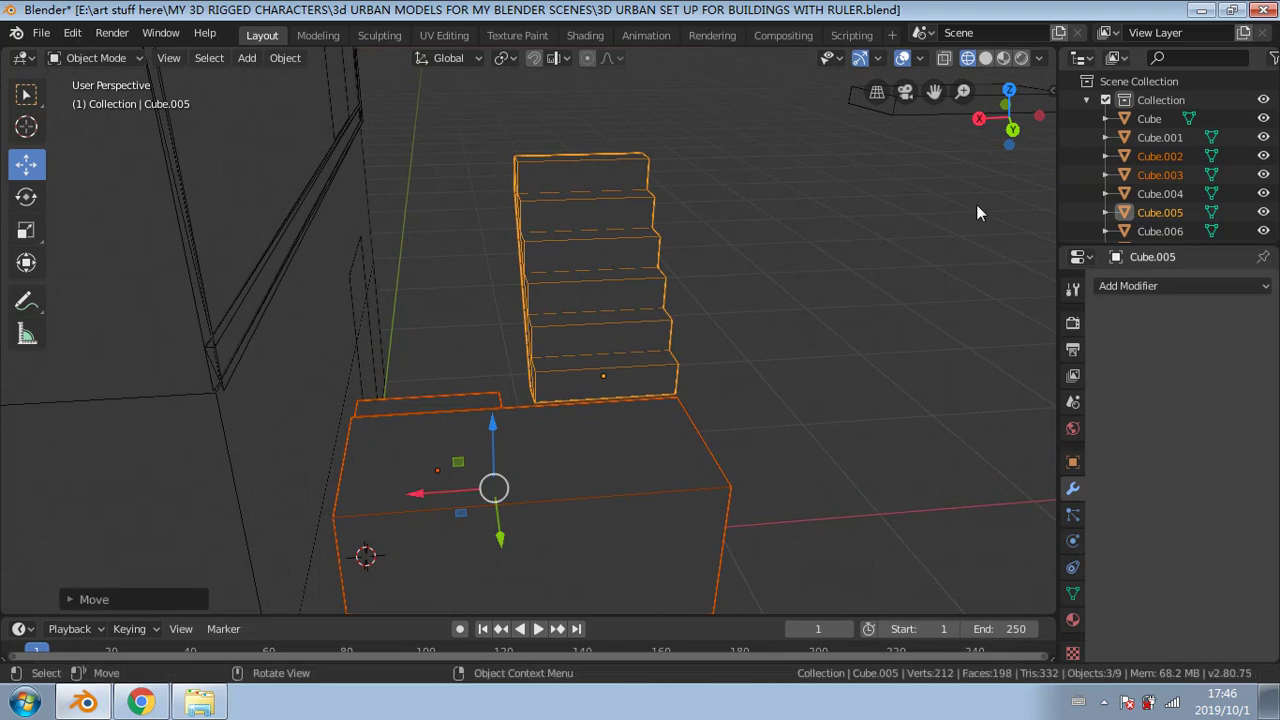
left_click(980, 118)
left_click(978, 117)
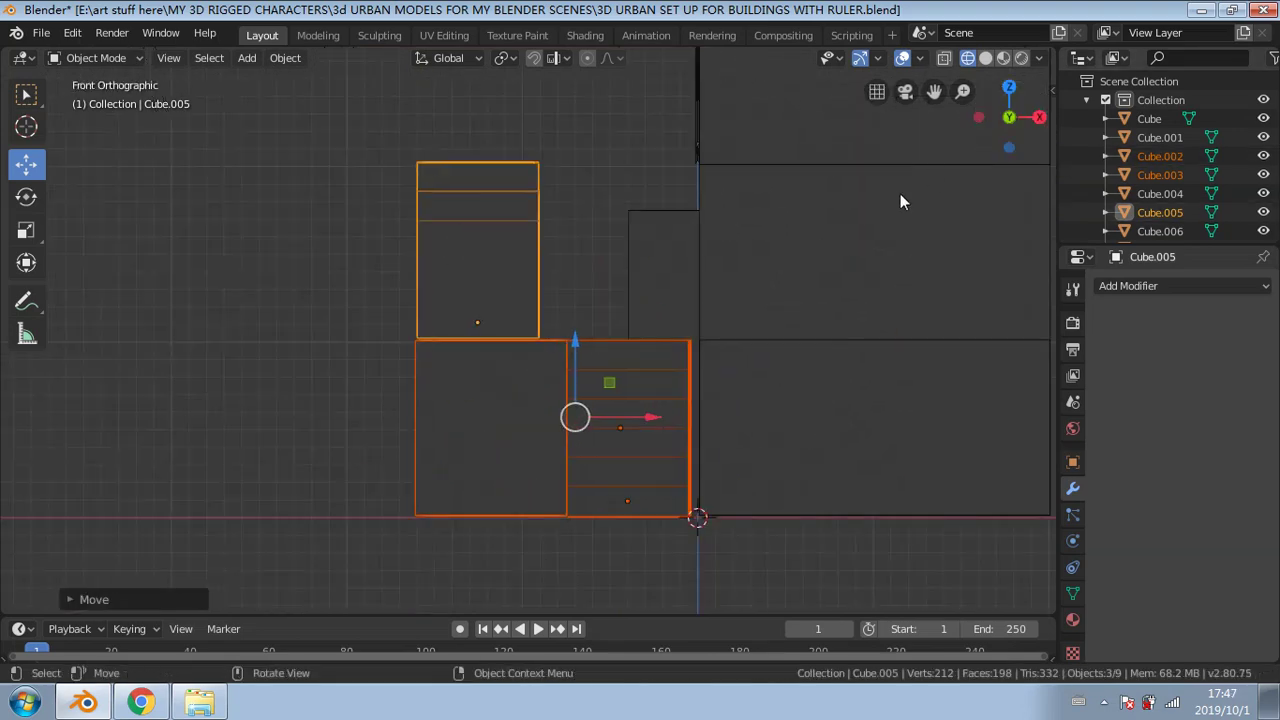
left_click_drag(643, 420, 651, 417)
middle_click_drag(651, 417, 918, 350)
scroll(651, 329, "down", 6)
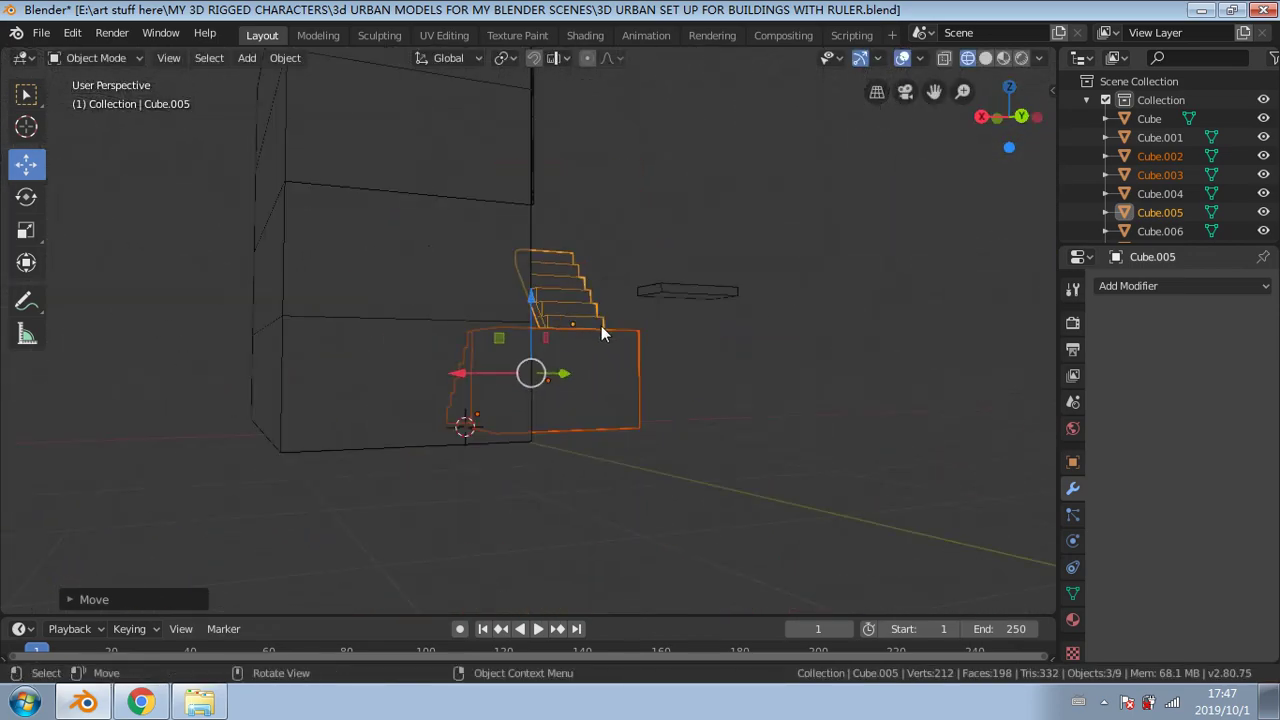
middle_click_drag(608, 330, 300, 330)
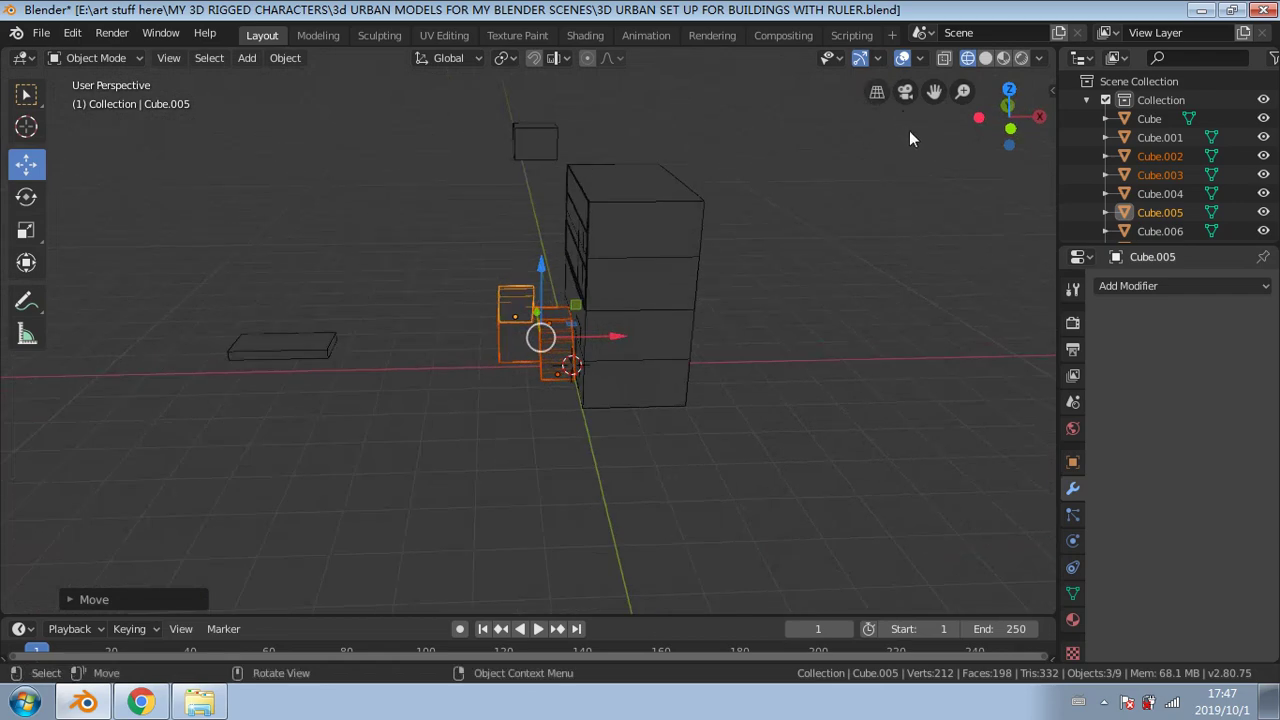
left_click(1000, 112)
scroll(462, 354, "up", 4)
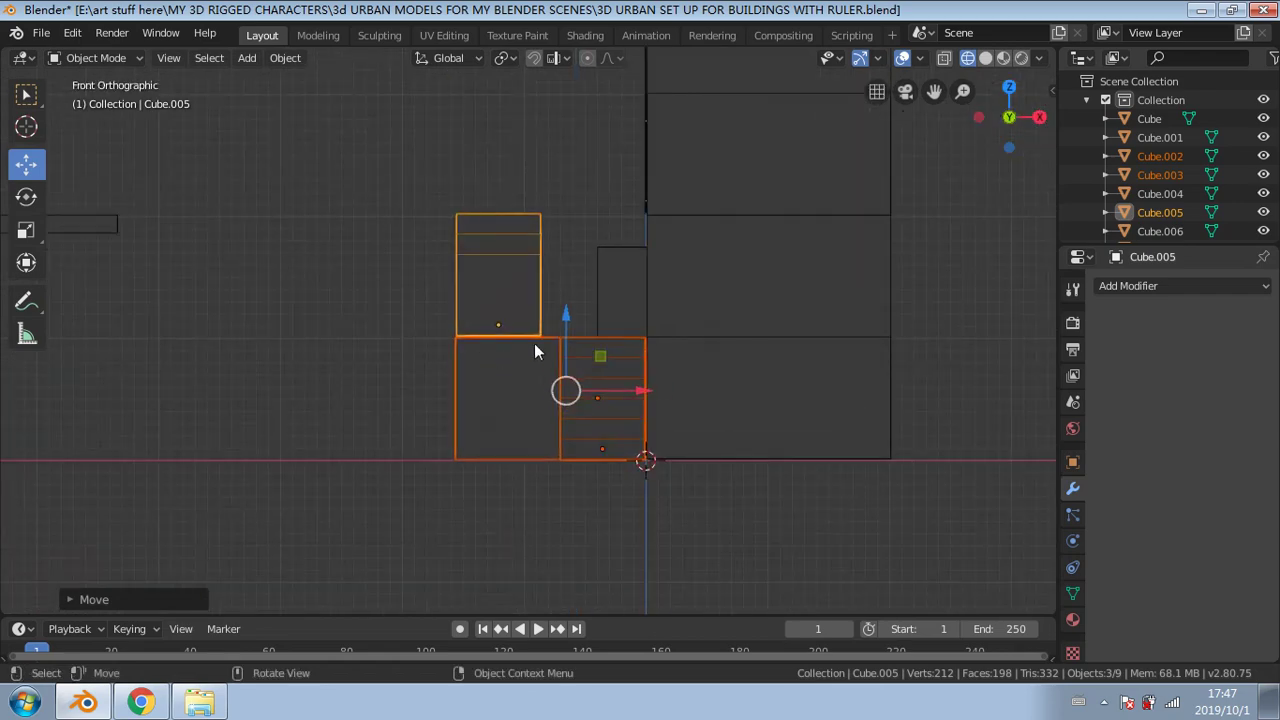
Step: Delete the separate box standing away from the building along the Y axis and dismiss the browser notification pop-up
middle_click_drag(657, 308, 751, 346)
scroll(215, 217, "down", 6)
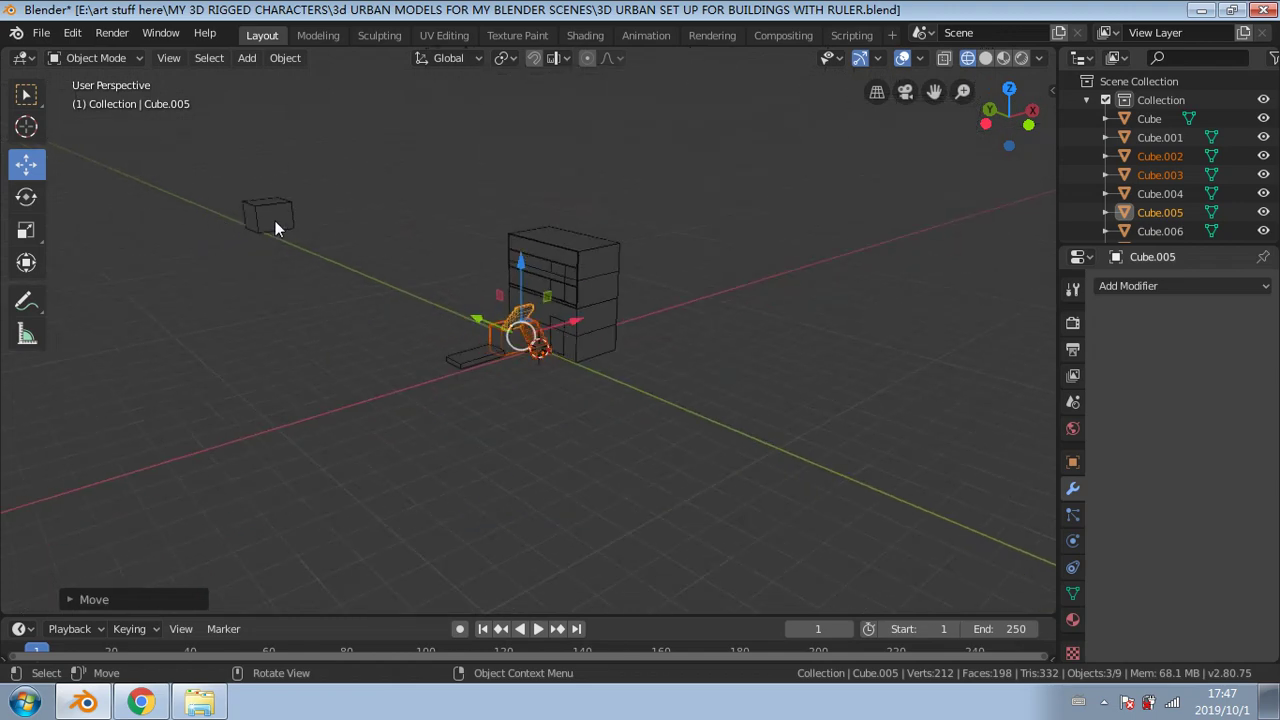
left_click(275, 221)
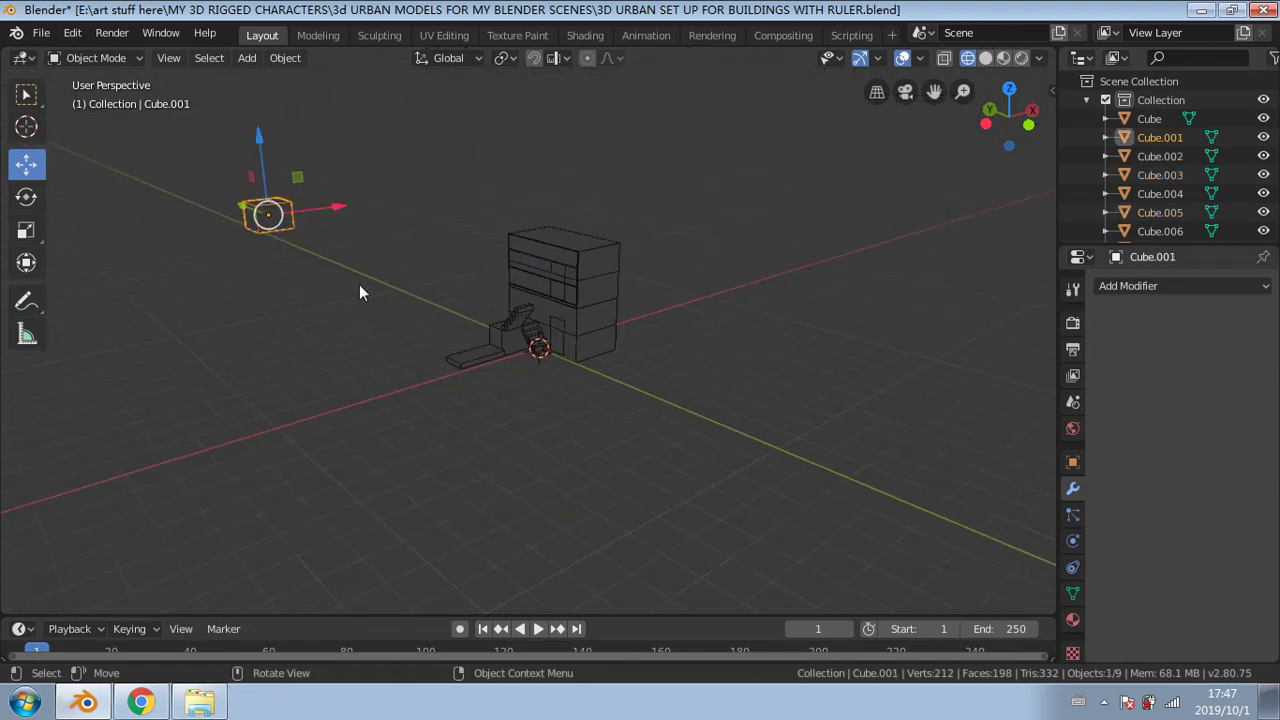
scroll(357, 297, "up", 4)
middle_click_drag(331, 303, 373, 293)
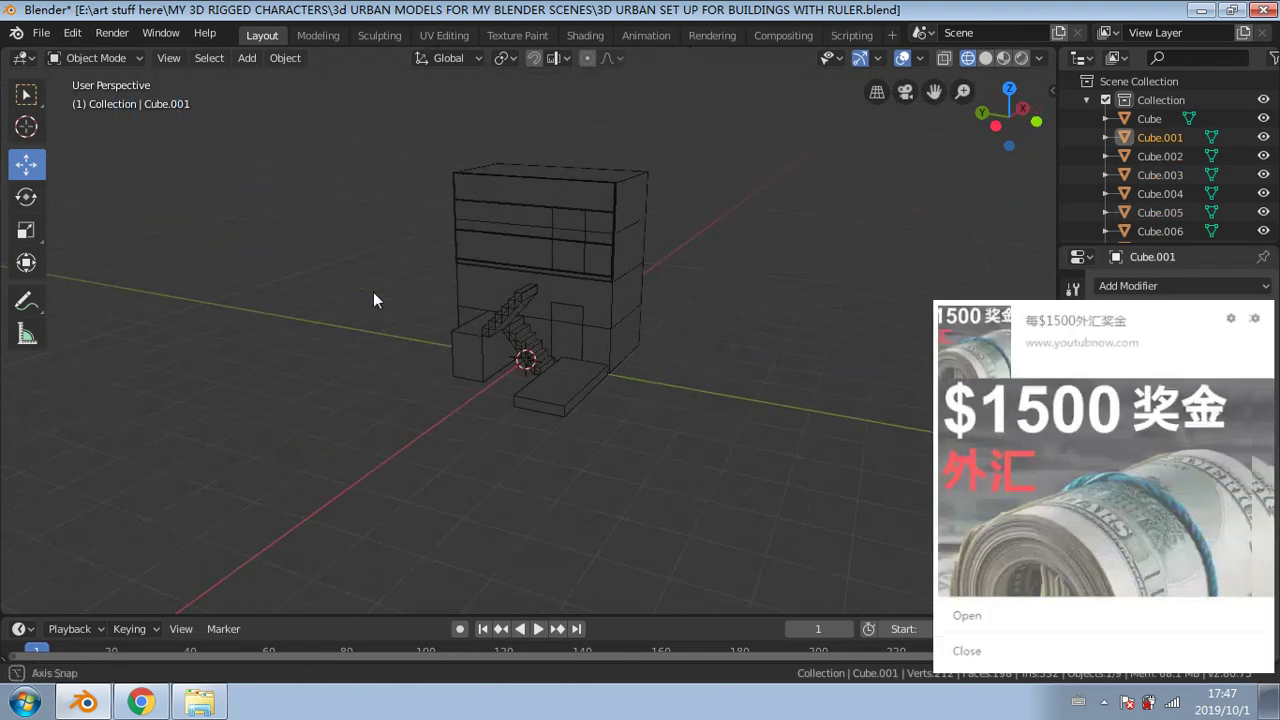
scroll(430, 305, "down", 6)
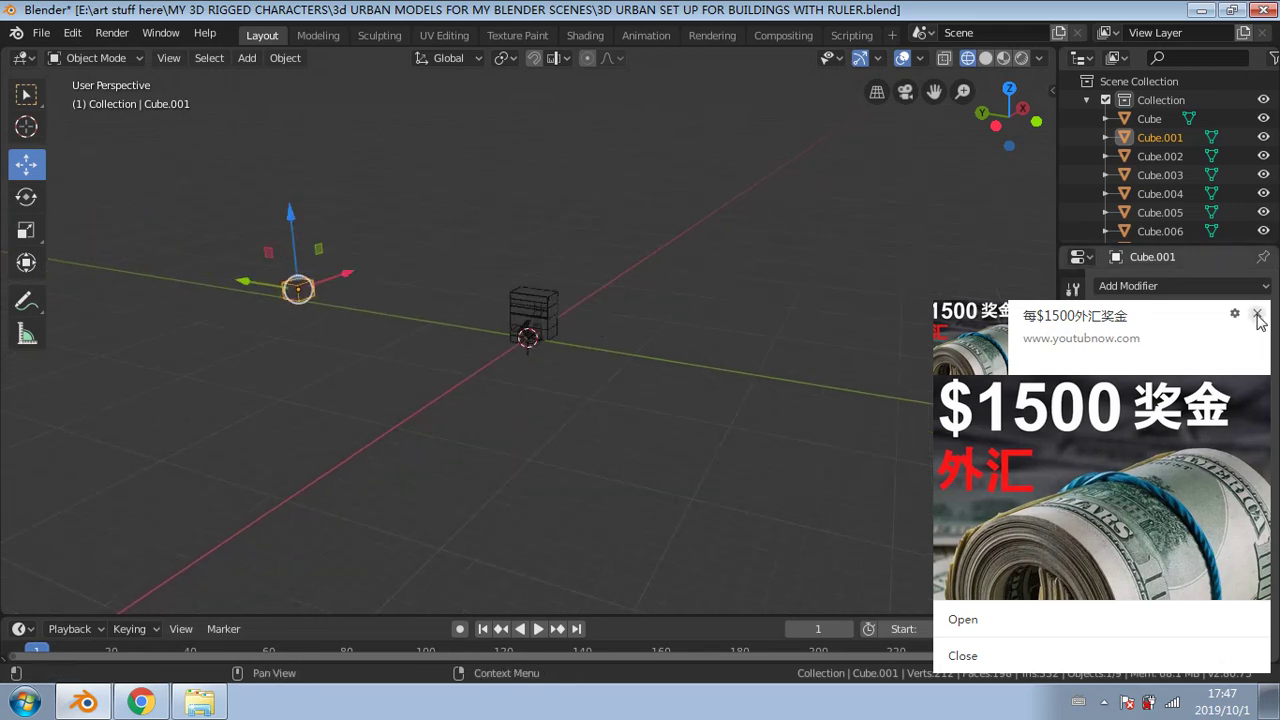
left_click(1258, 316)
scroll(788, 394, "down", 8)
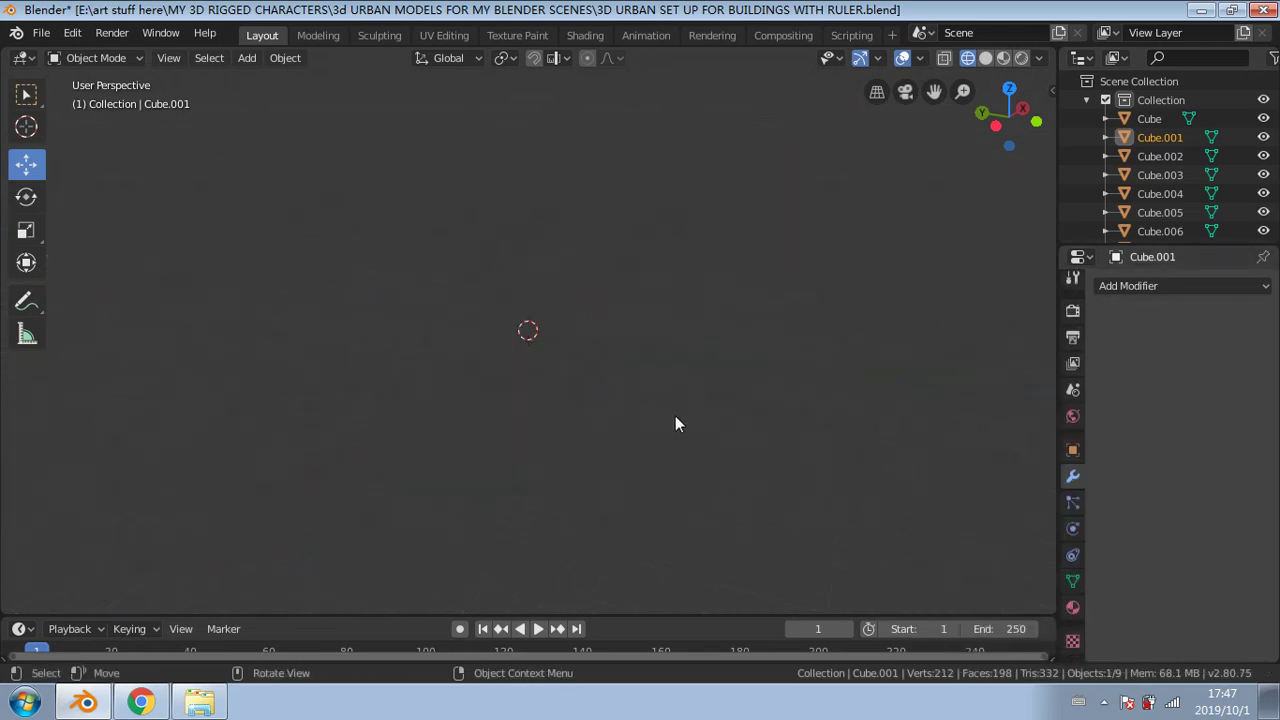
scroll(536, 382, "up", 14)
middle_click_drag(345, 339, 589, 376)
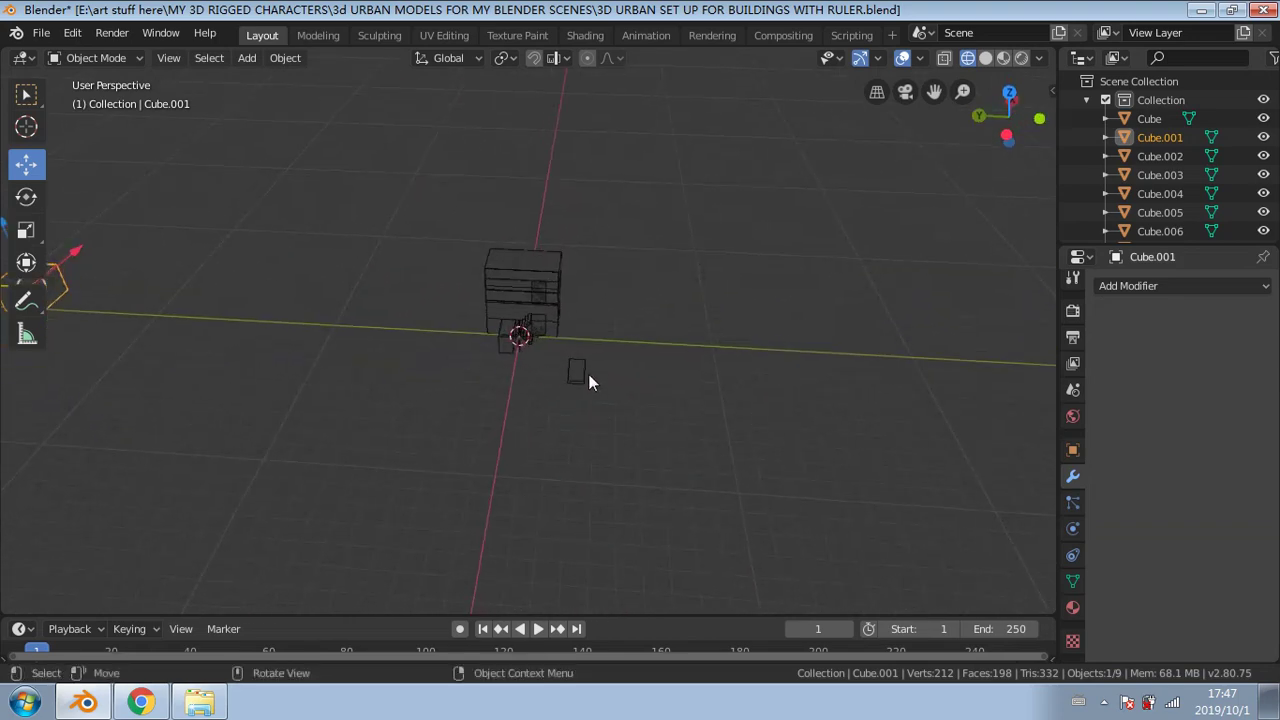
scroll(580, 395, "up", 3)
scroll(574, 412, "down", 4)
key("Delete")
Step: Move the separate flat slab along Y back towards the building, close to the top of the upper flight
scroll(380, 321, "up", 3)
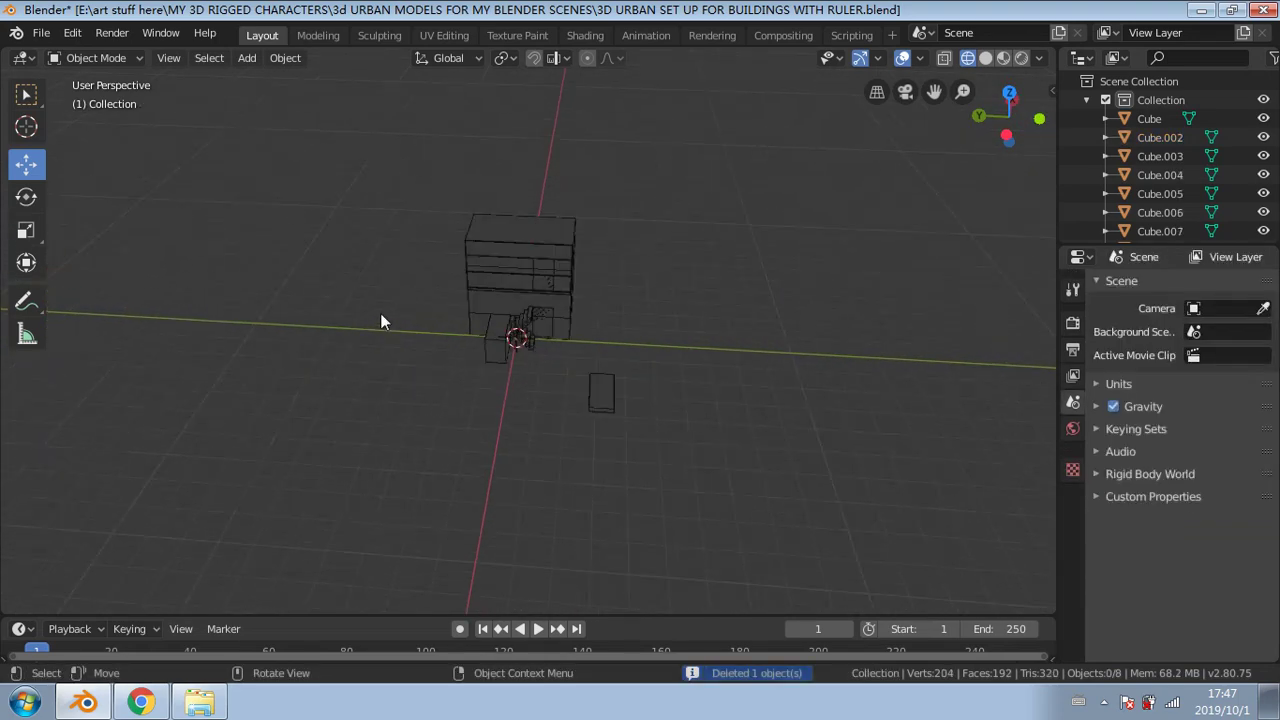
scroll(628, 300, "up", 7)
middle_click_drag(662, 298, 737, 364)
scroll(421, 362, "down", 2)
left_click(508, 463)
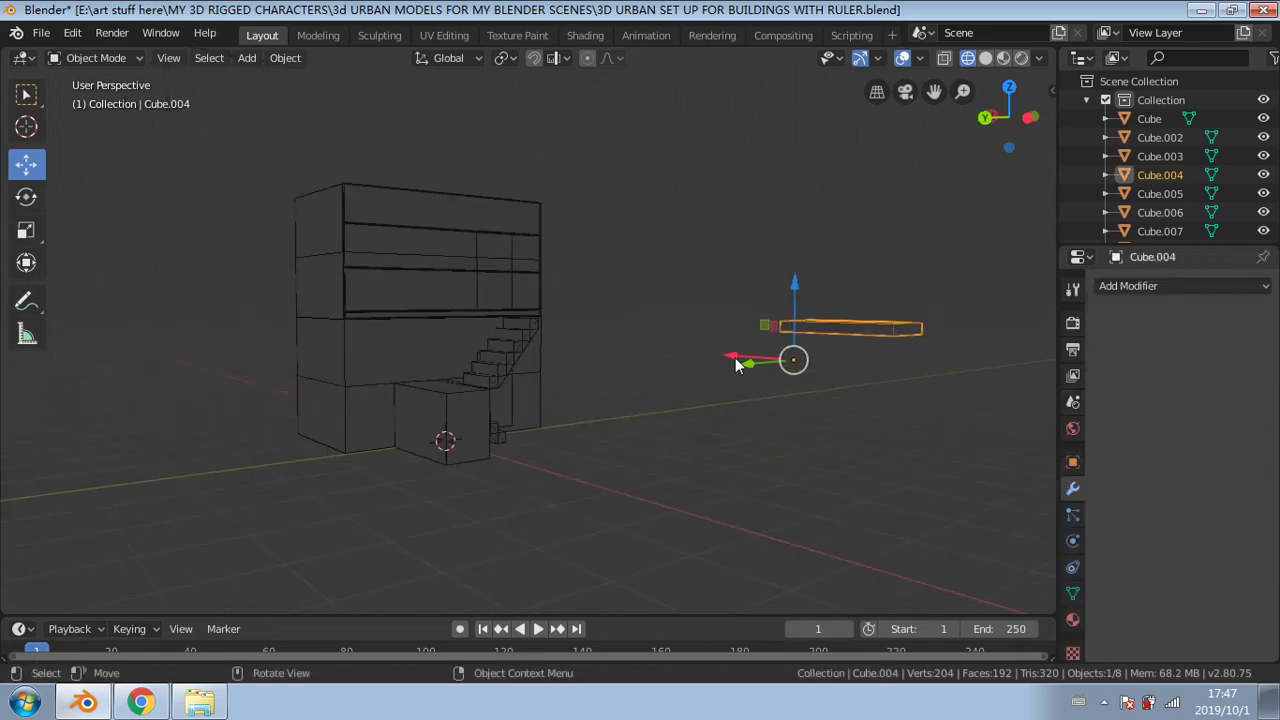
left_click_drag(737, 362, 478, 345)
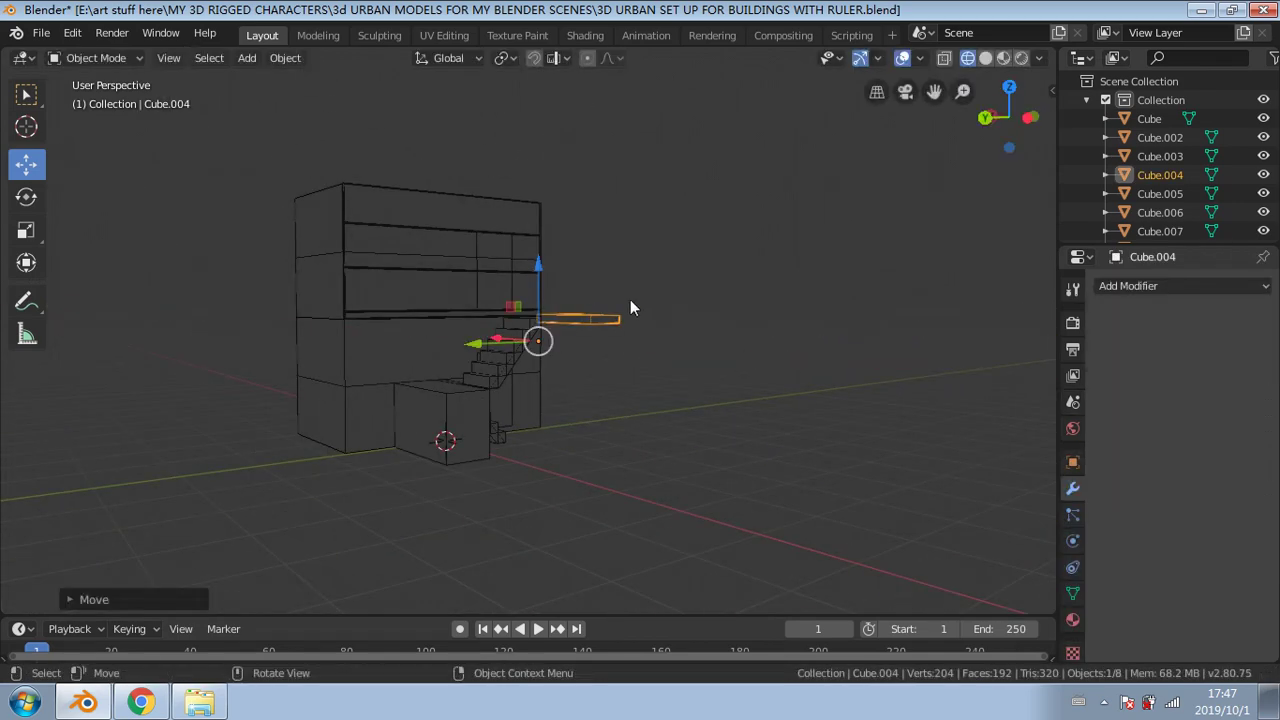
Step: Move the flat slab along X until one end meets the building's wall and it lines up with the upper flight's outer edge
middle_click_drag(630, 299, 600, 370)
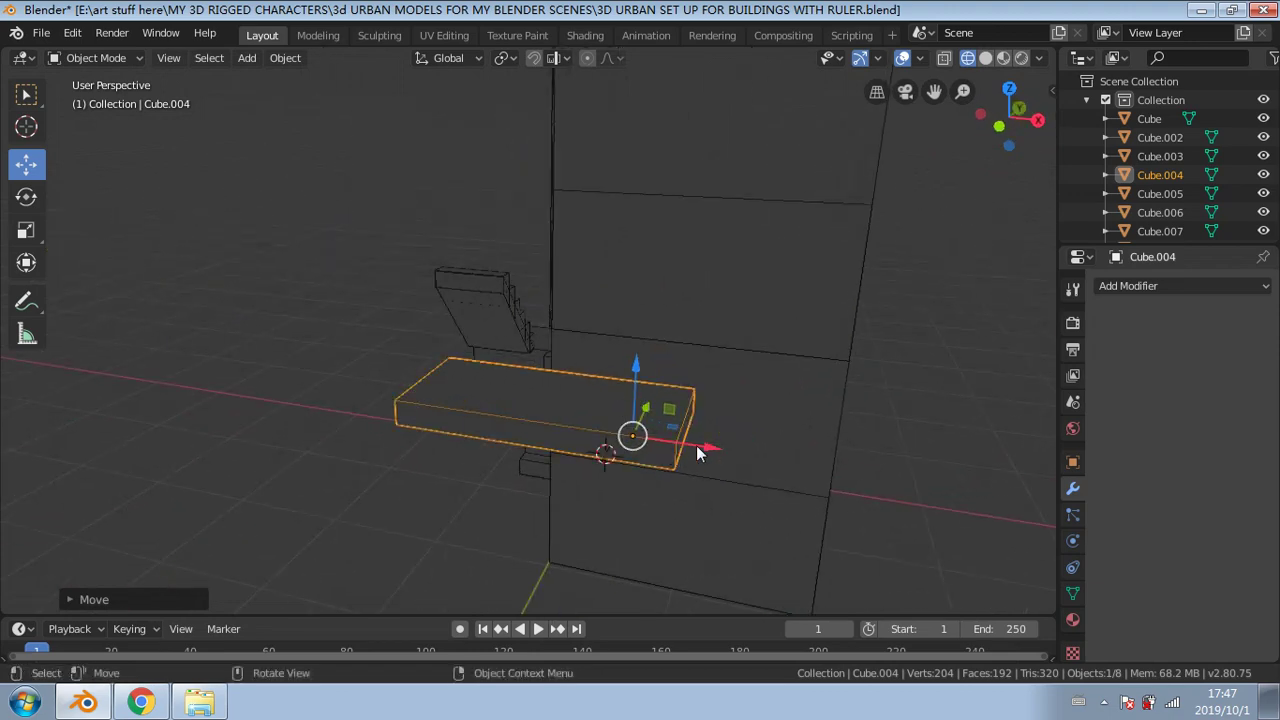
left_click_drag(697, 453, 550, 430)
middle_click_drag(550, 430, 634, 366)
left_click(983, 115)
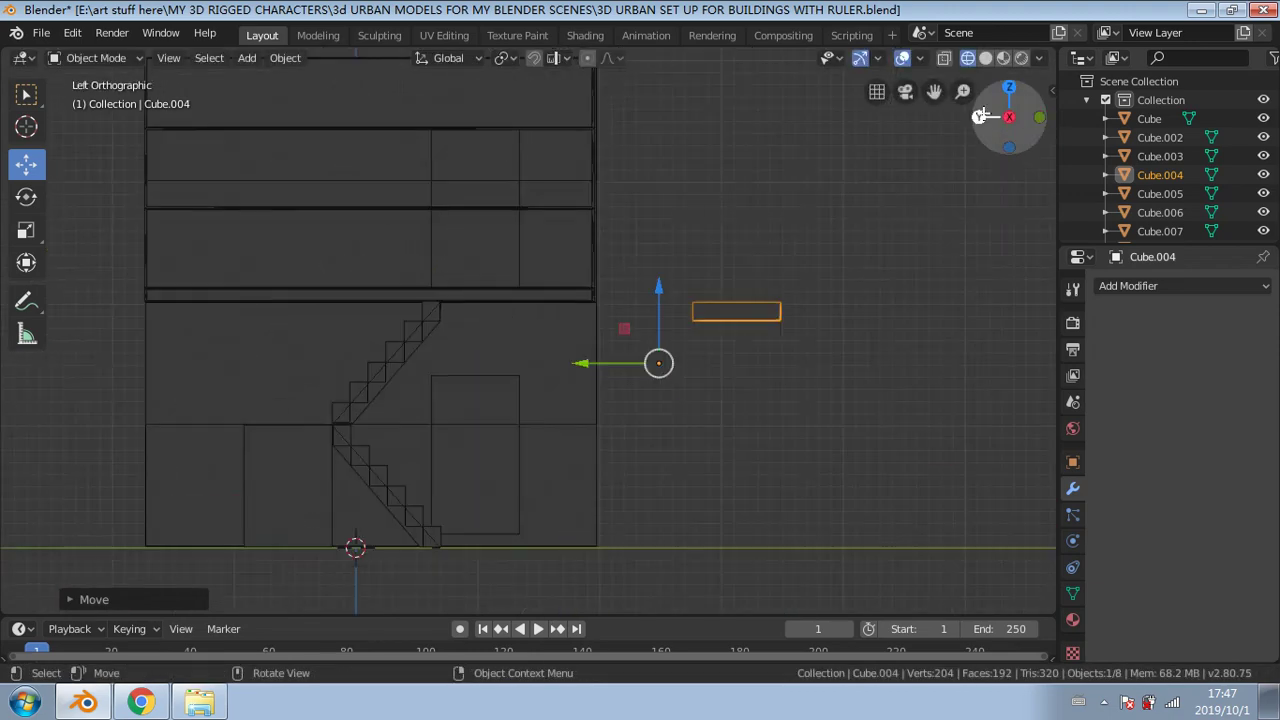
left_click(983, 115)
key("g")
key("x")
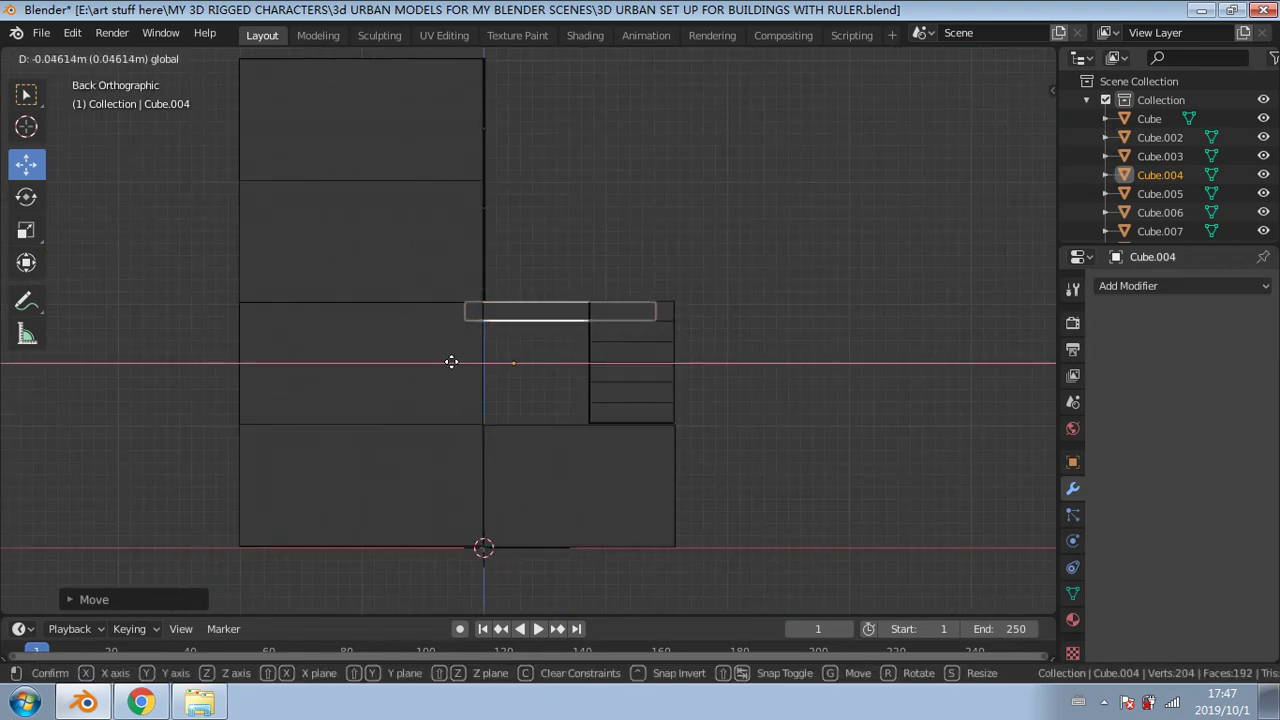
left_click_drag(465, 362, 466, 362)
Step: Move the slab along Y until it butts against the top step of the upper flight
middle_click_drag(520, 337, 288, 360)
left_click_drag(571, 366, 331, 363)
middle_click_drag(374, 363, 339, 388)
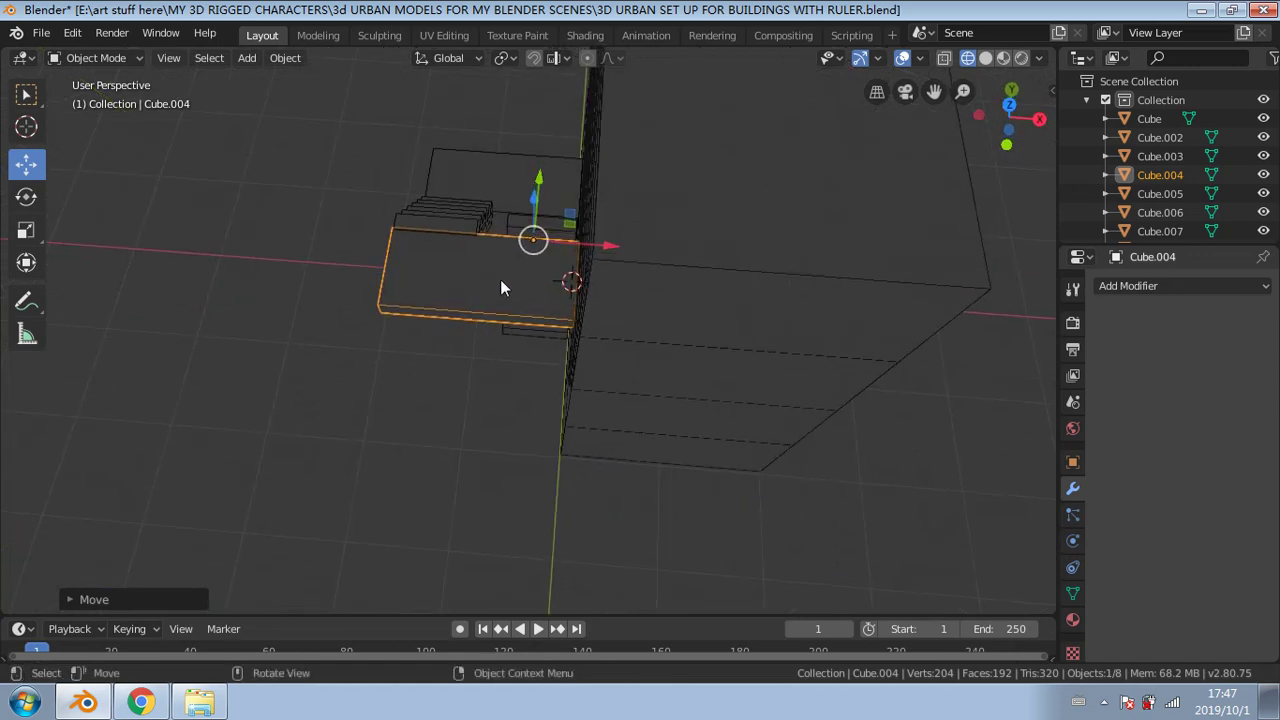
middle_click_drag(500, 279, 319, 416)
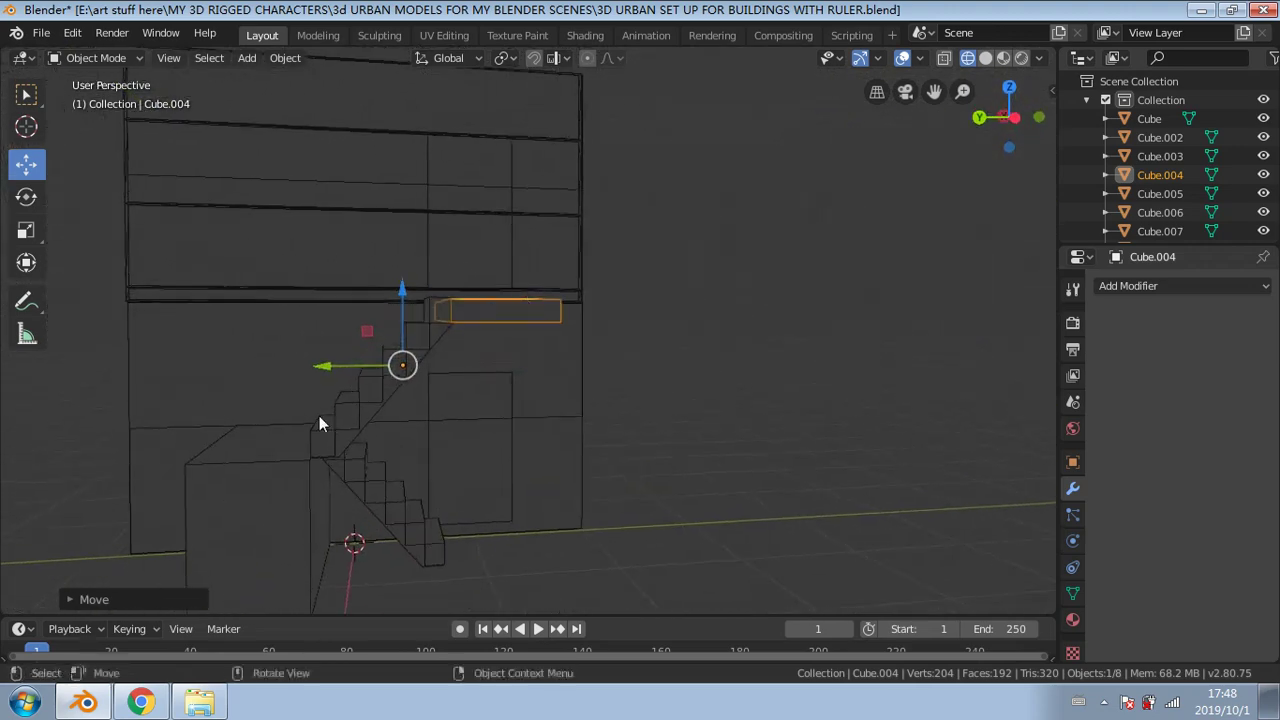
Step: Select the landing block and move it along Y well clear of the building
left_click(319, 423)
middle_click_drag(266, 463, 237, 431)
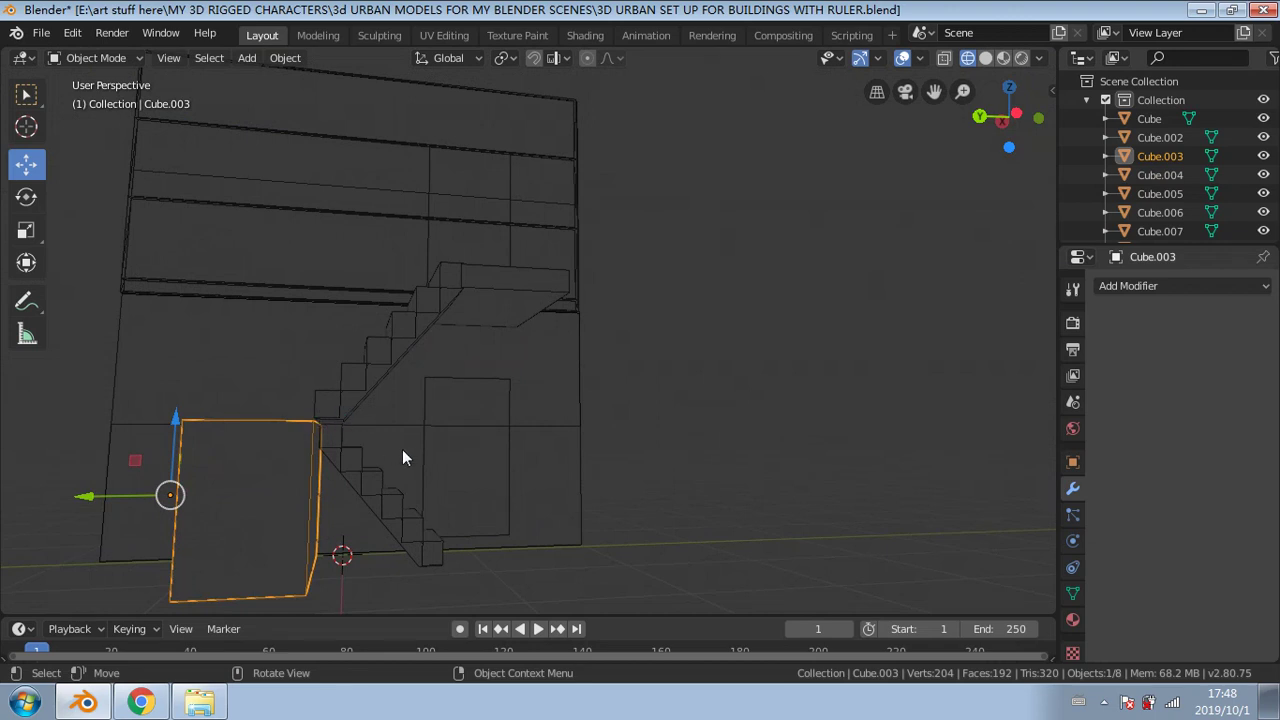
mouse_move(402, 457)
middle_mouse_down()
mouse_move(414, 449)
mouse_move(405, 480)
middle_mouse_up()
left_click_drag(127, 500, 840, 486)
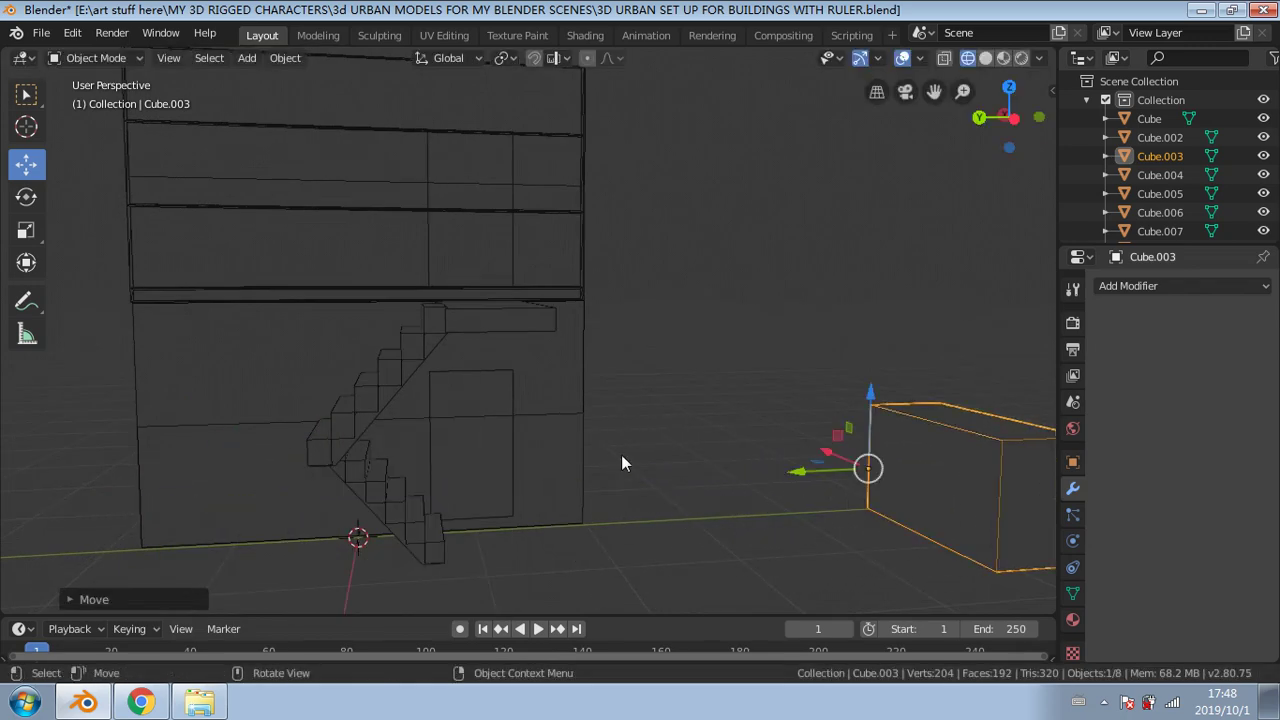
Step: Duplicate the upper flight together with the slab, lower the copies along Z, and dismiss the browser notification pop-ups
left_click(429, 335)
middle_click_drag(443, 321, 476, 364)
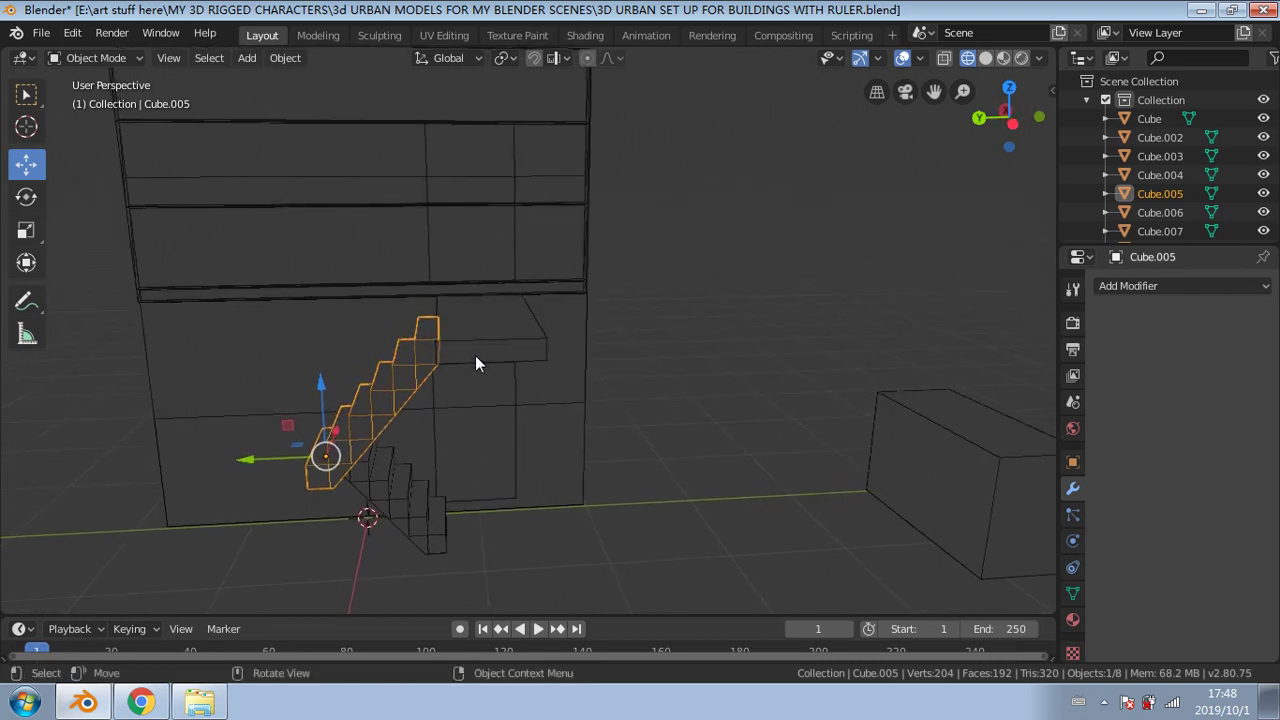
key("shift")
left_click(476, 362, "shift")
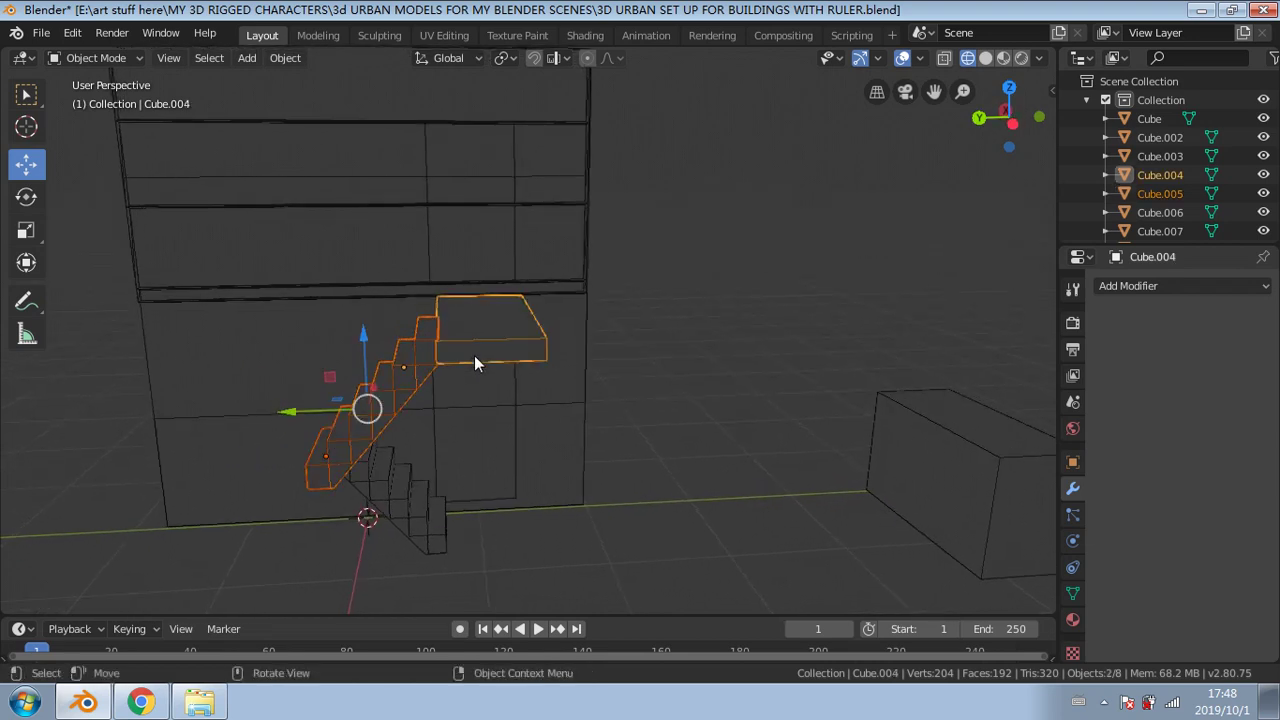
key("shift+d")
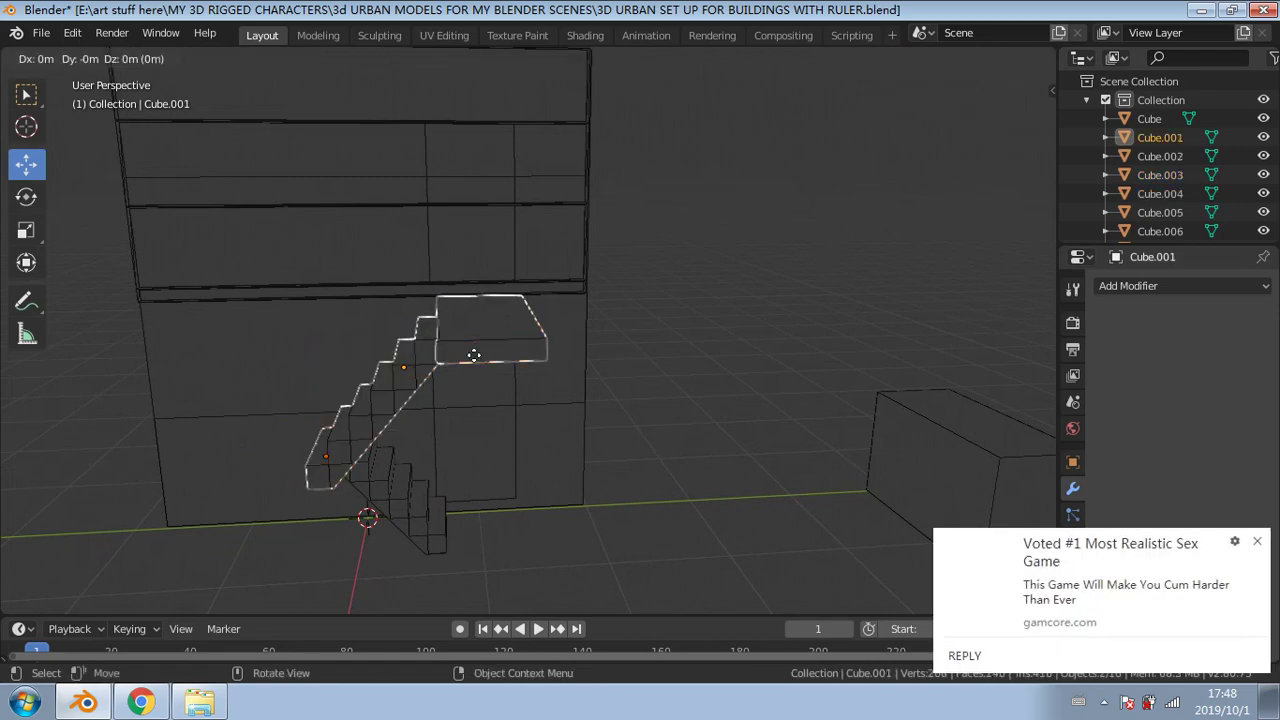
key("z")
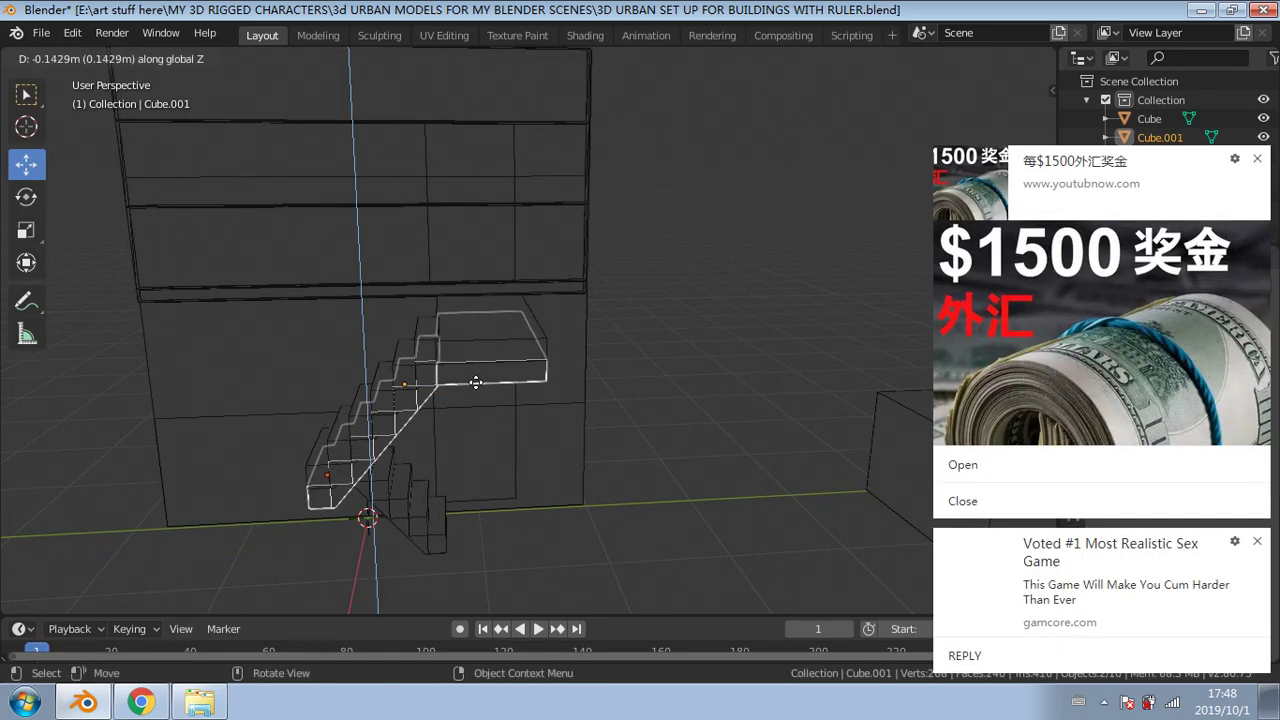
left_click(481, 467)
left_click(1257, 158)
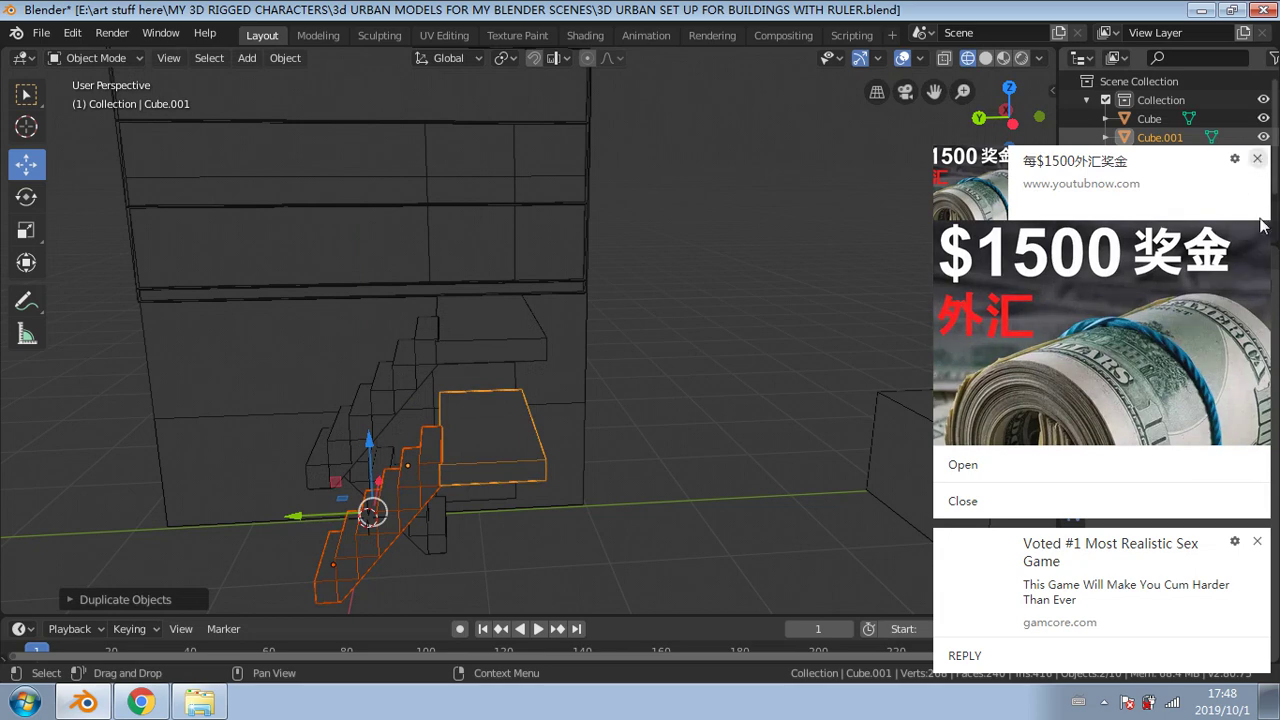
left_click(1257, 542)
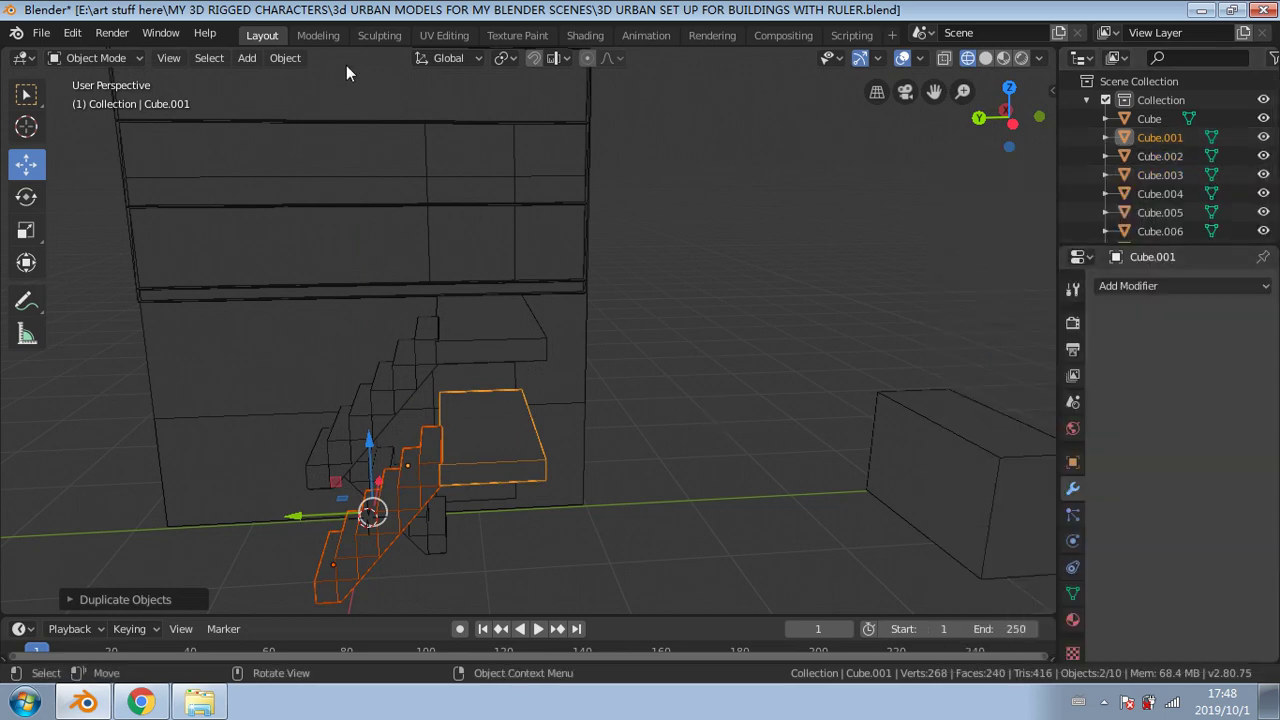
Step: Lower the copied flight and slab along Z to ground level, and move the original lower flight along Y away from the building
left_click(979, 118)
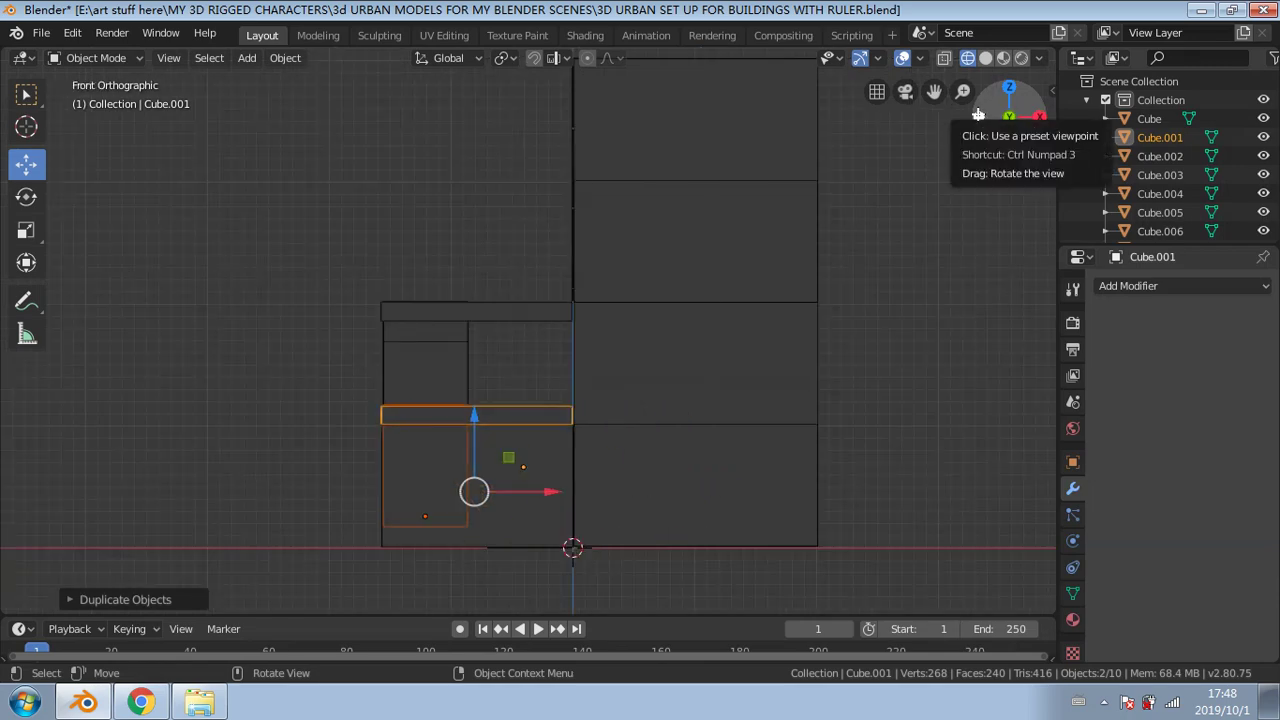
left_click(481, 437)
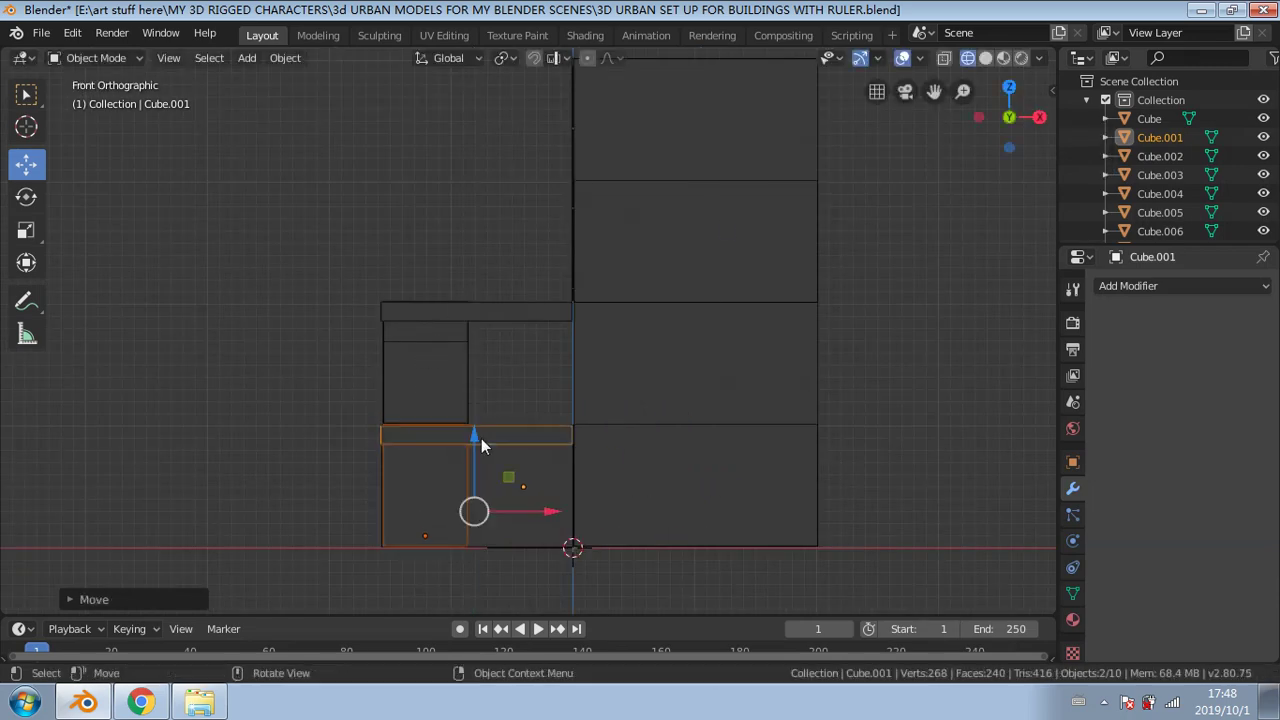
middle_click_drag(481, 438, 374, 450)
left_click(368, 469)
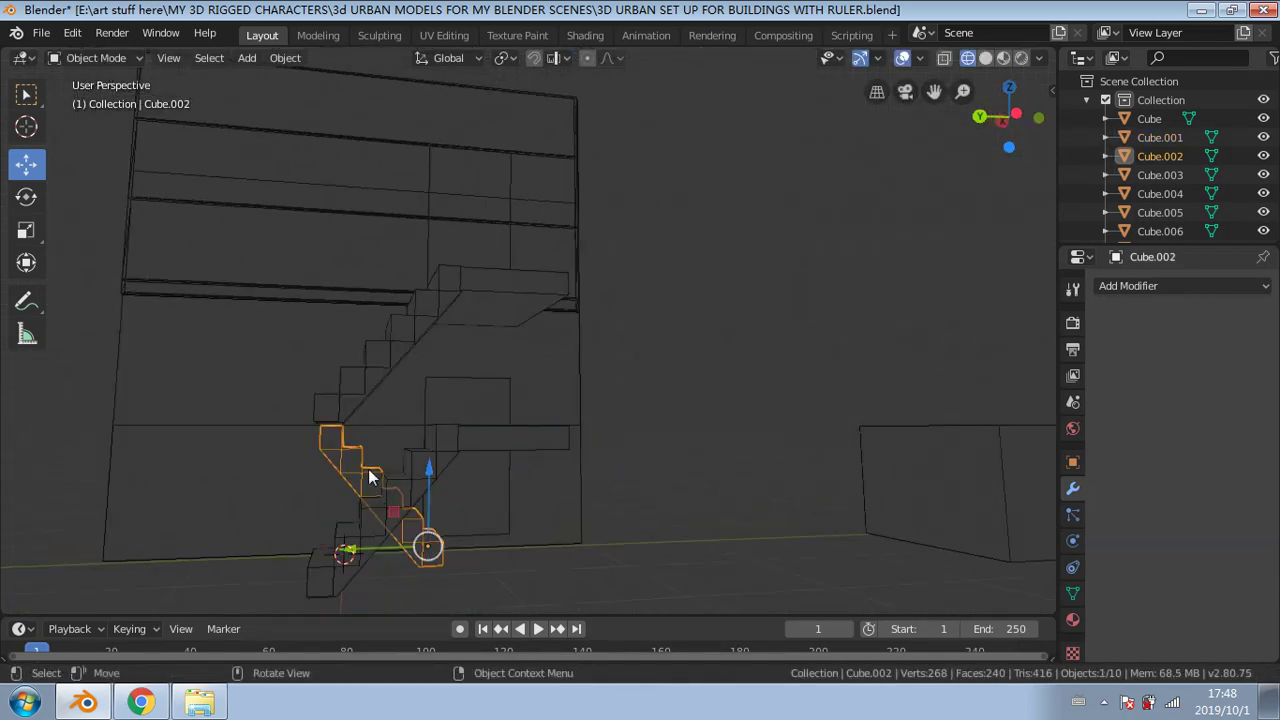
left_click_drag(358, 550, 826, 546)
Step: Select the copied flight and slab together and mirror them along global Y and then global X
left_click(470, 445)
left_click(428, 466, "shift")
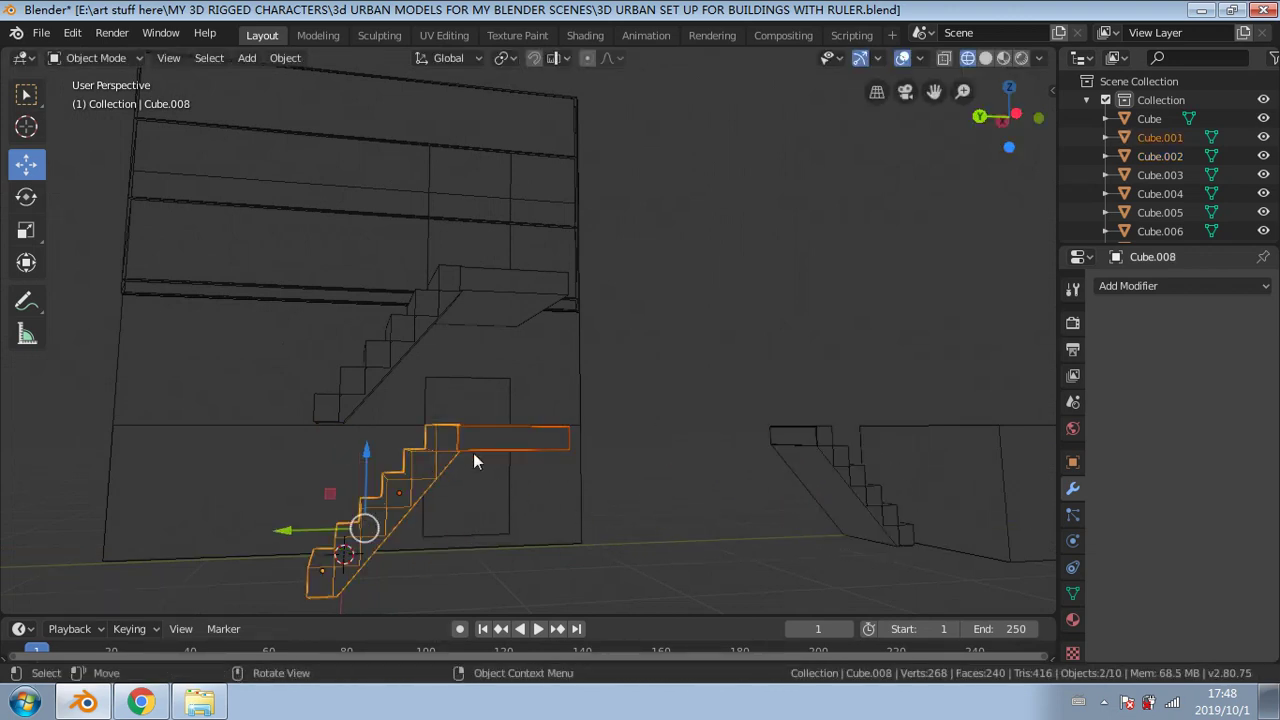
middle_click_drag(473, 453, 451, 473)
right_click(450, 474)
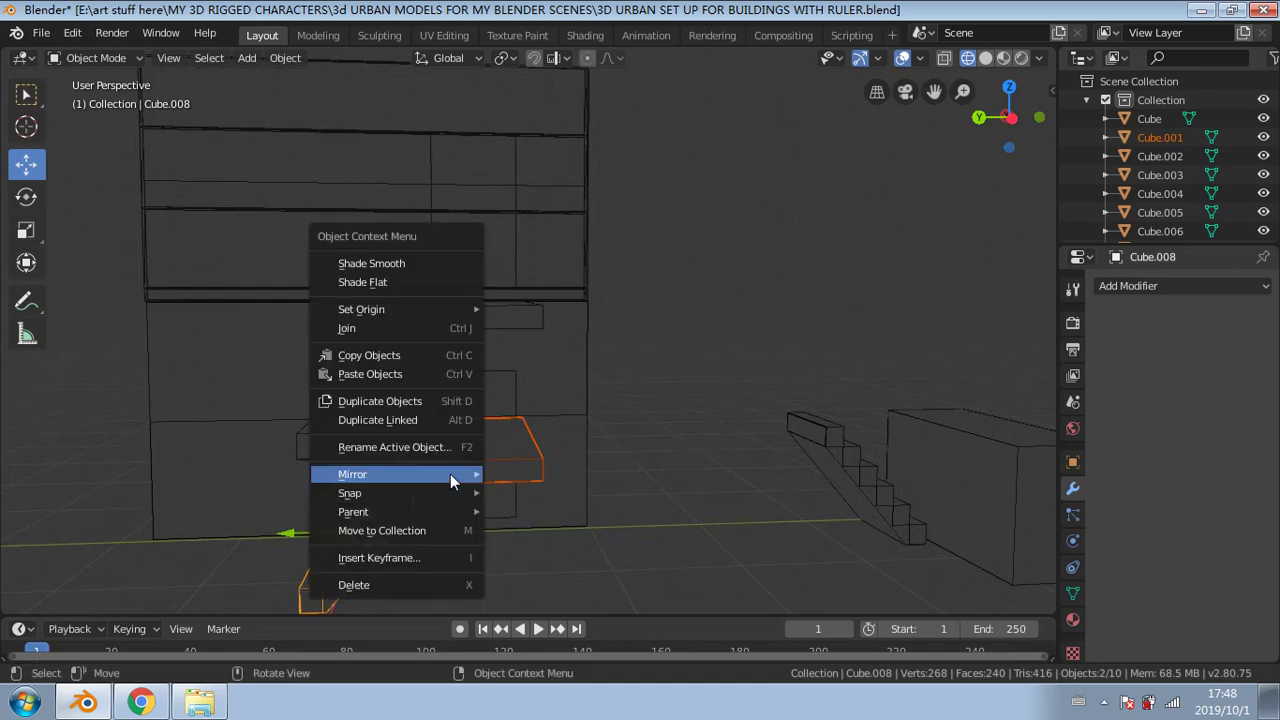
mouse_move(455, 476)
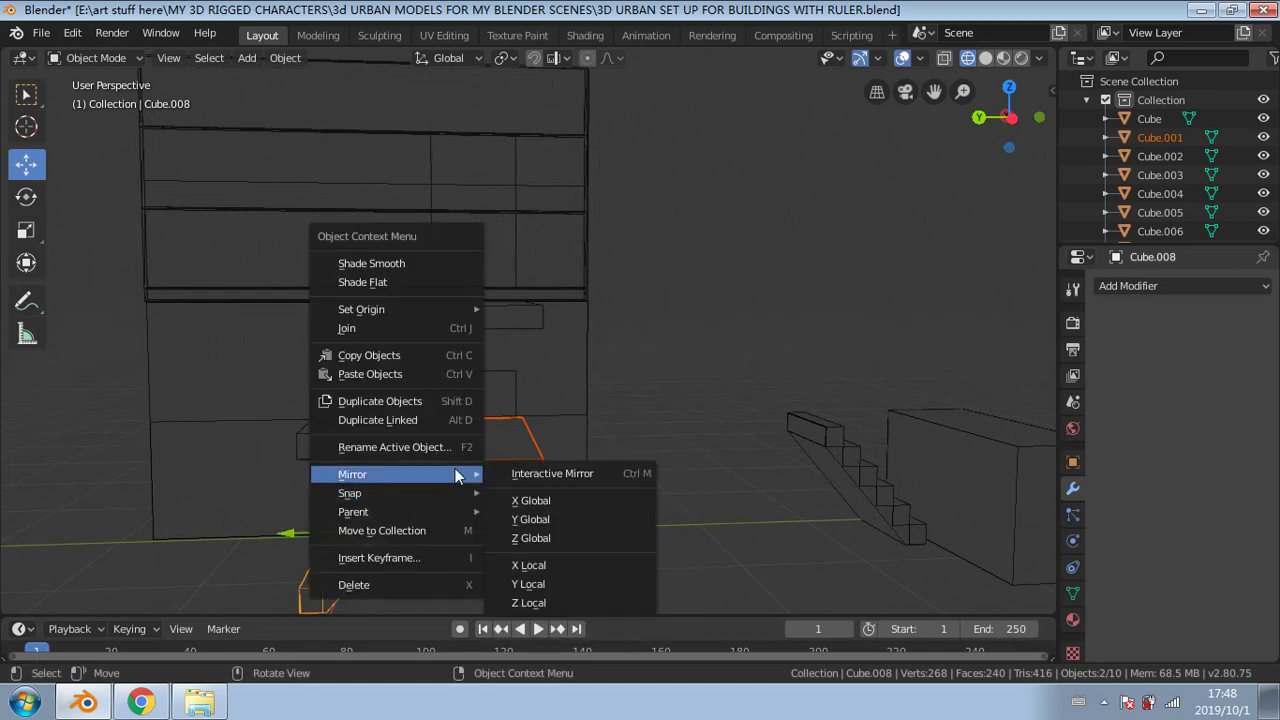
left_click(524, 519)
middle_click_drag(367, 502, 333, 484)
right_click(330, 475)
mouse_move(330, 467)
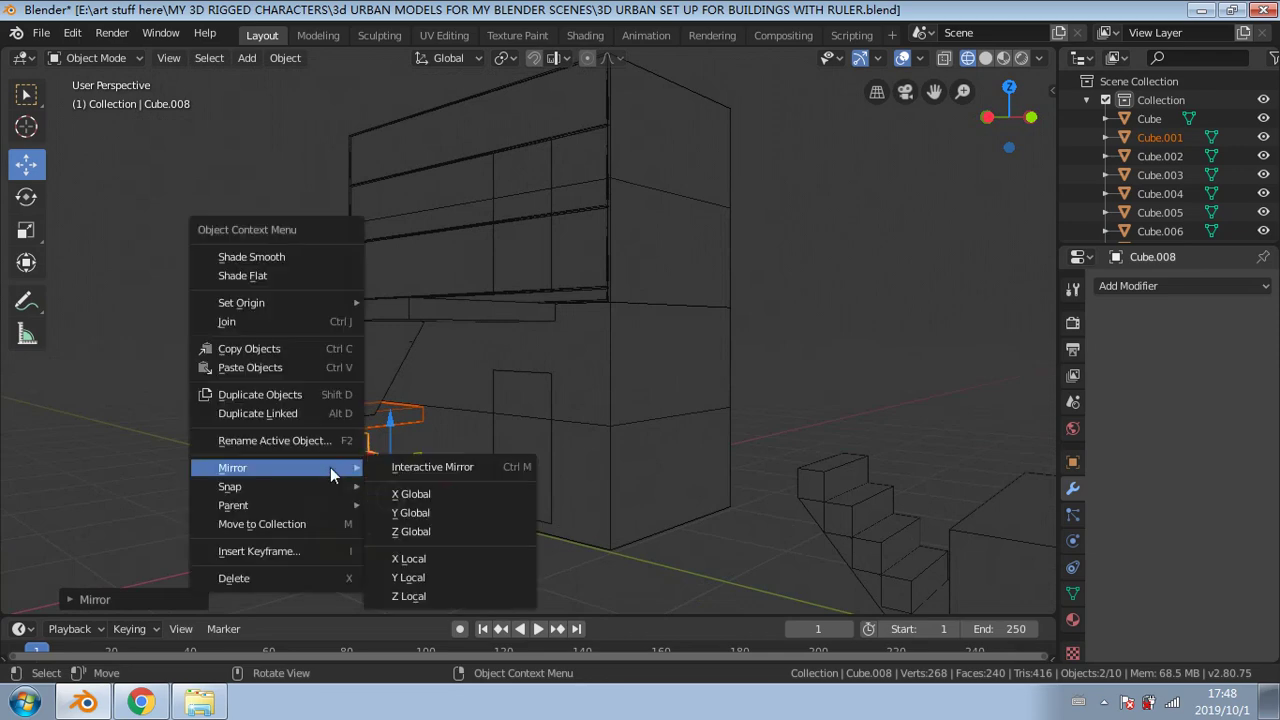
left_click(418, 494)
Step: Move the mirrored flight and slab along Y so the slab acts as a landing at the foot of the upper flight
middle_click_drag(417, 495, 512, 495)
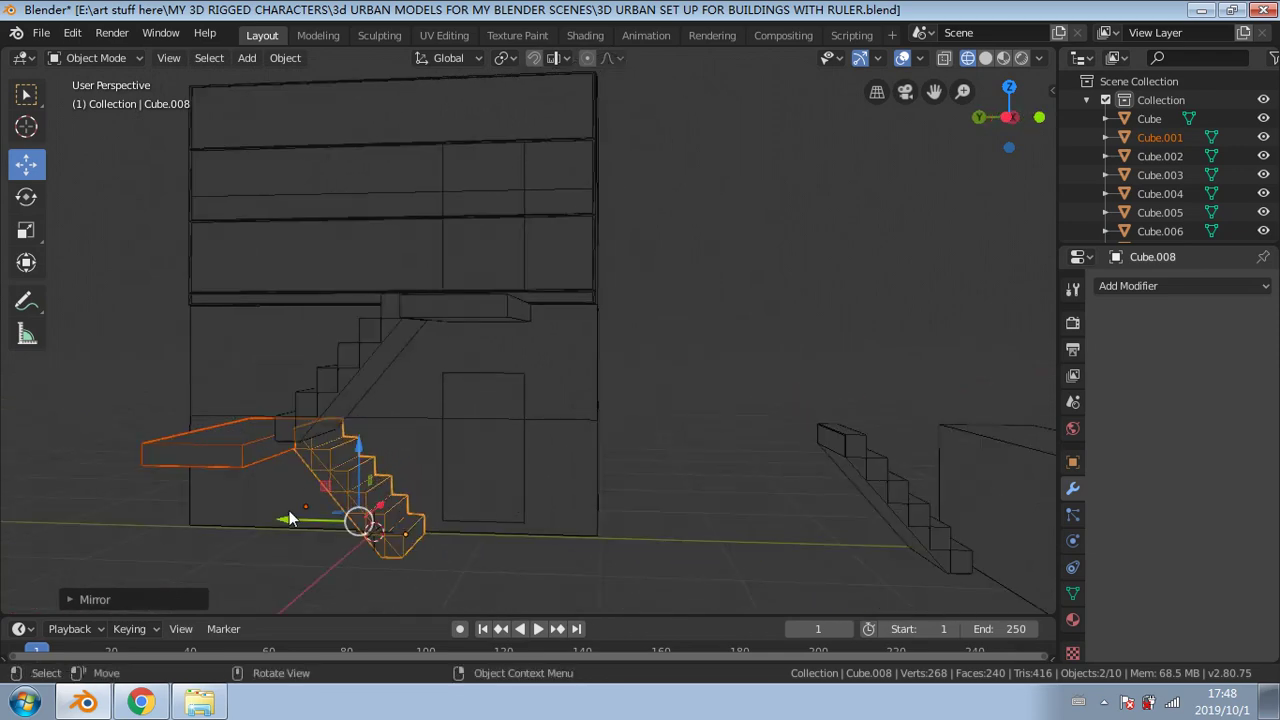
mouse_move(290, 518)
left_mouse_down()
mouse_move(341, 516)
mouse_move(312, 515)
left_mouse_up()
middle_click_drag(312, 515, 362, 554)
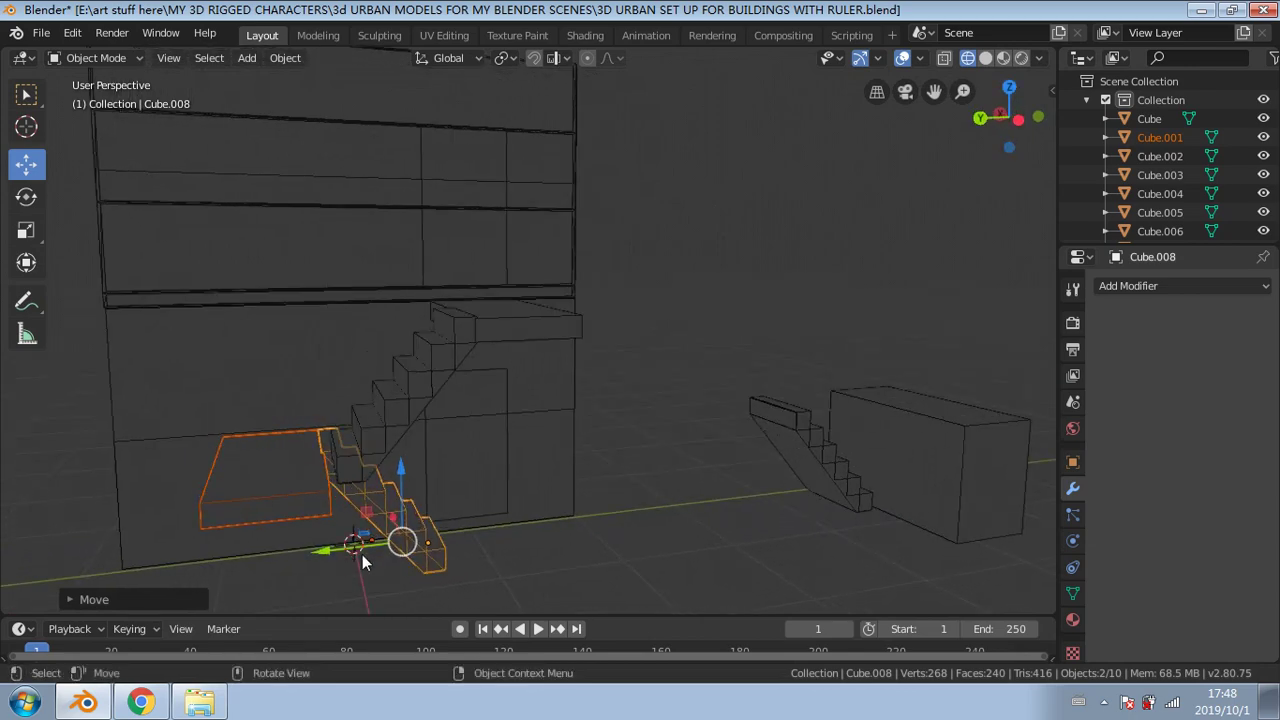
left_click_drag(325, 554, 331, 555)
middle_click_drag(319, 491, 597, 446)
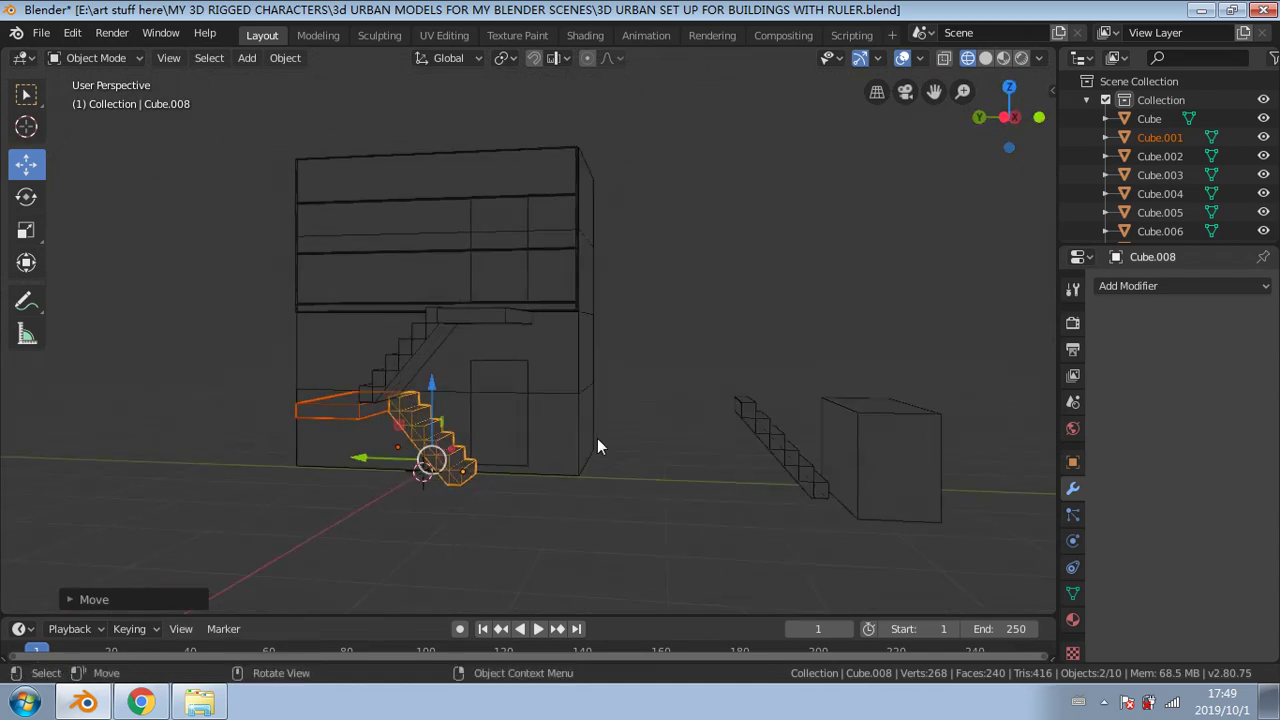
Step: Delete the landing block and the original lower flight standing away from the building
left_click(884, 437)
key("Delete")
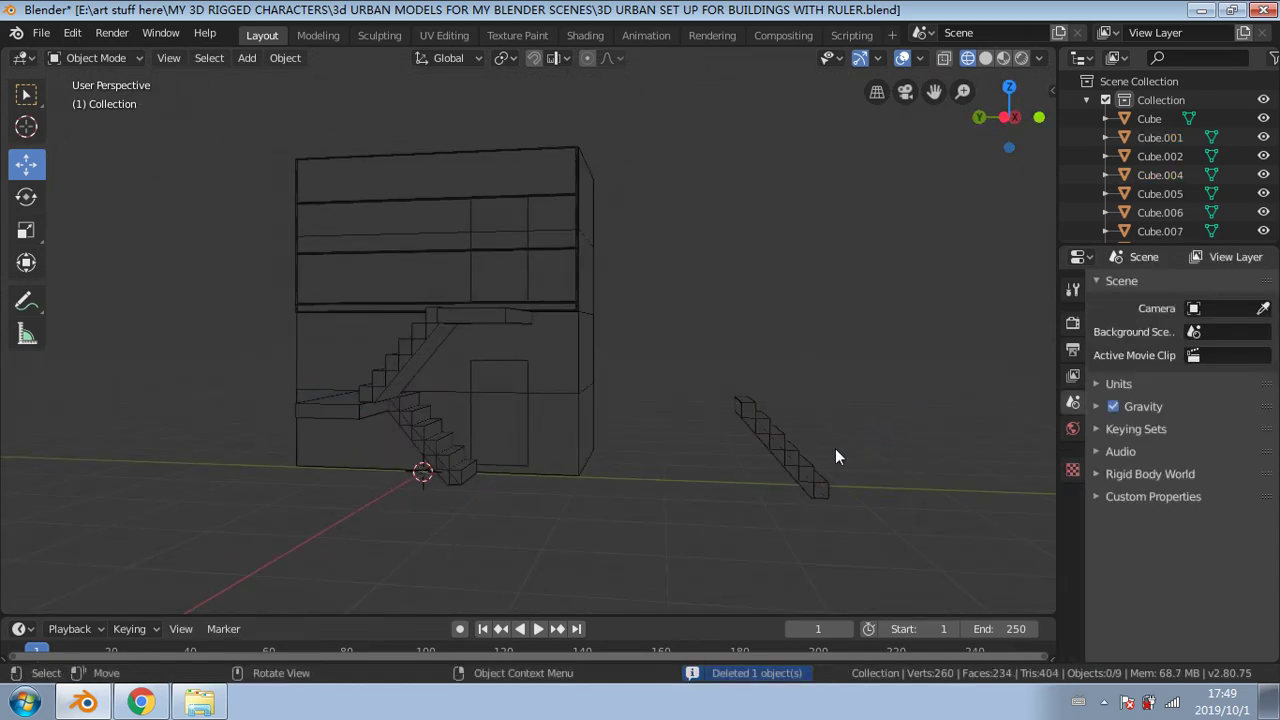
left_click(797, 454)
key("Delete")
Step: Join the upper flight and the top slab into one object, dismissing the browser notification pop-up
middle_click_drag(500, 448, 544, 453)
scroll(406, 431, "up", 5)
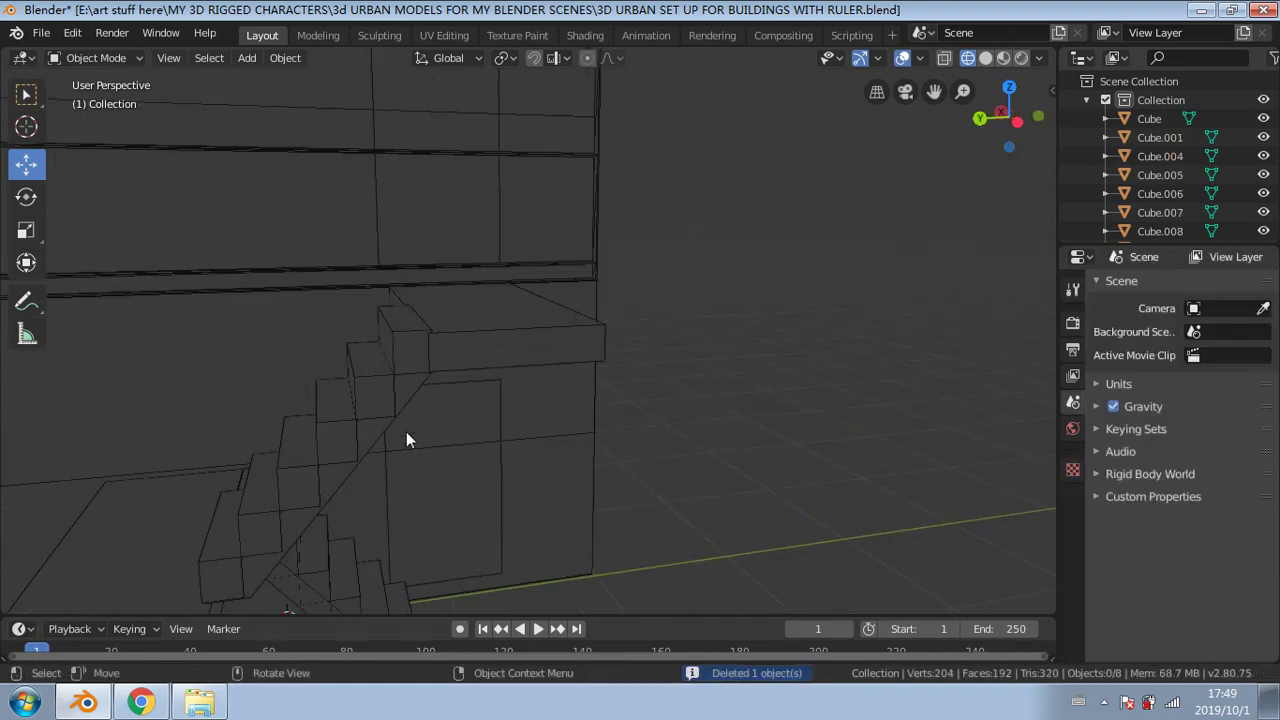
mouse_move(406, 431)
middle_mouse_down()
mouse_move(471, 437)
mouse_move(500, 393)
mouse_move(517, 426)
mouse_move(409, 411)
mouse_move(405, 432)
mouse_move(421, 446)
middle_mouse_up()
left_click(436, 316)
middle_click_drag(456, 338, 483, 402)
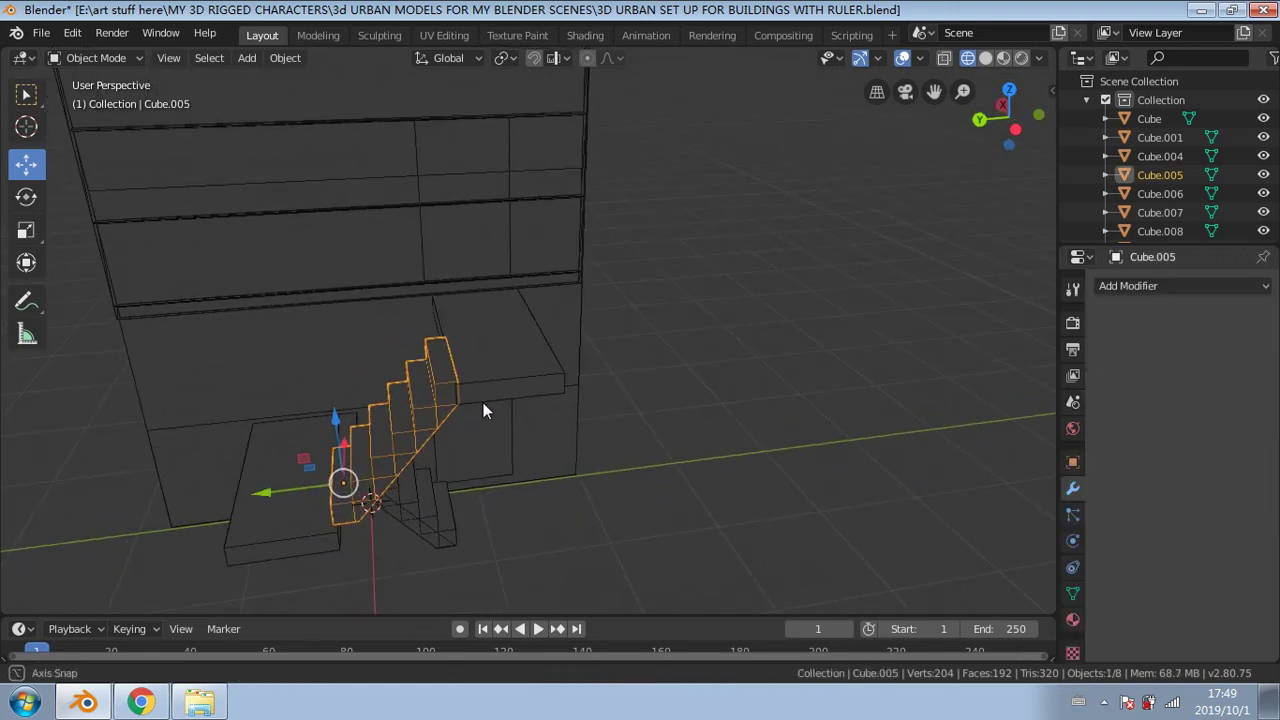
left_click(482, 385, "shift")
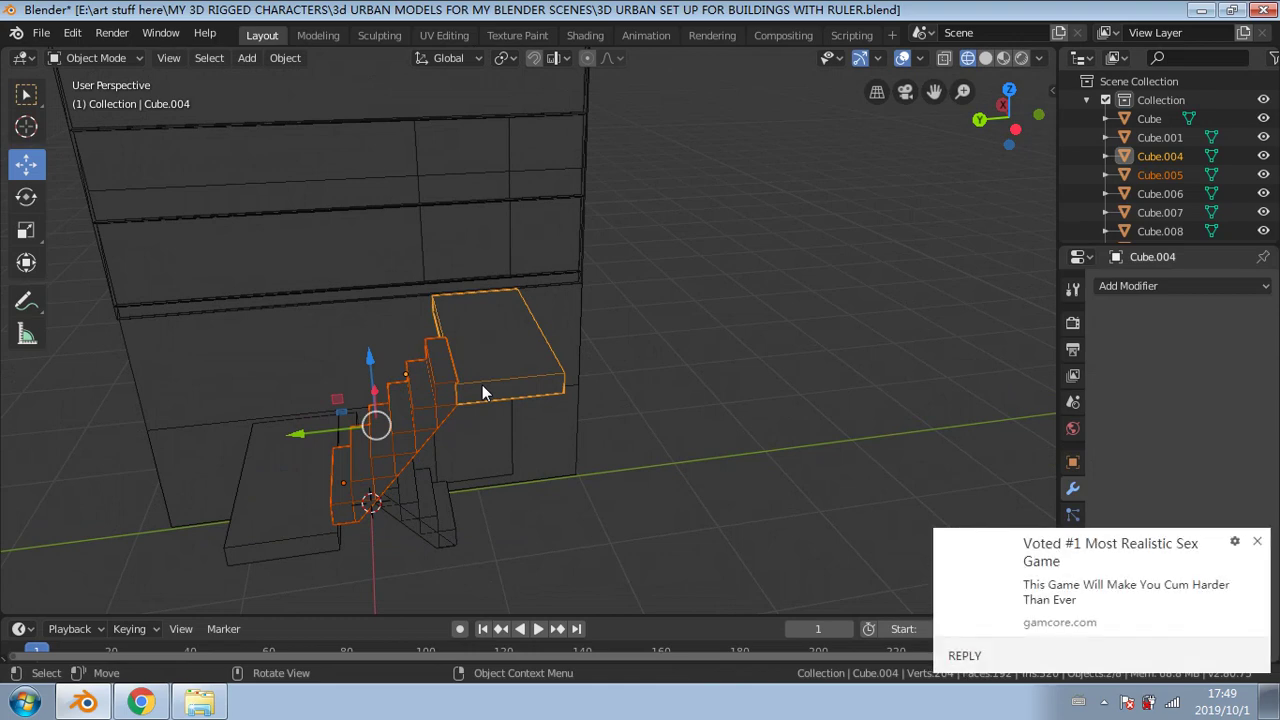
left_click(1257, 542)
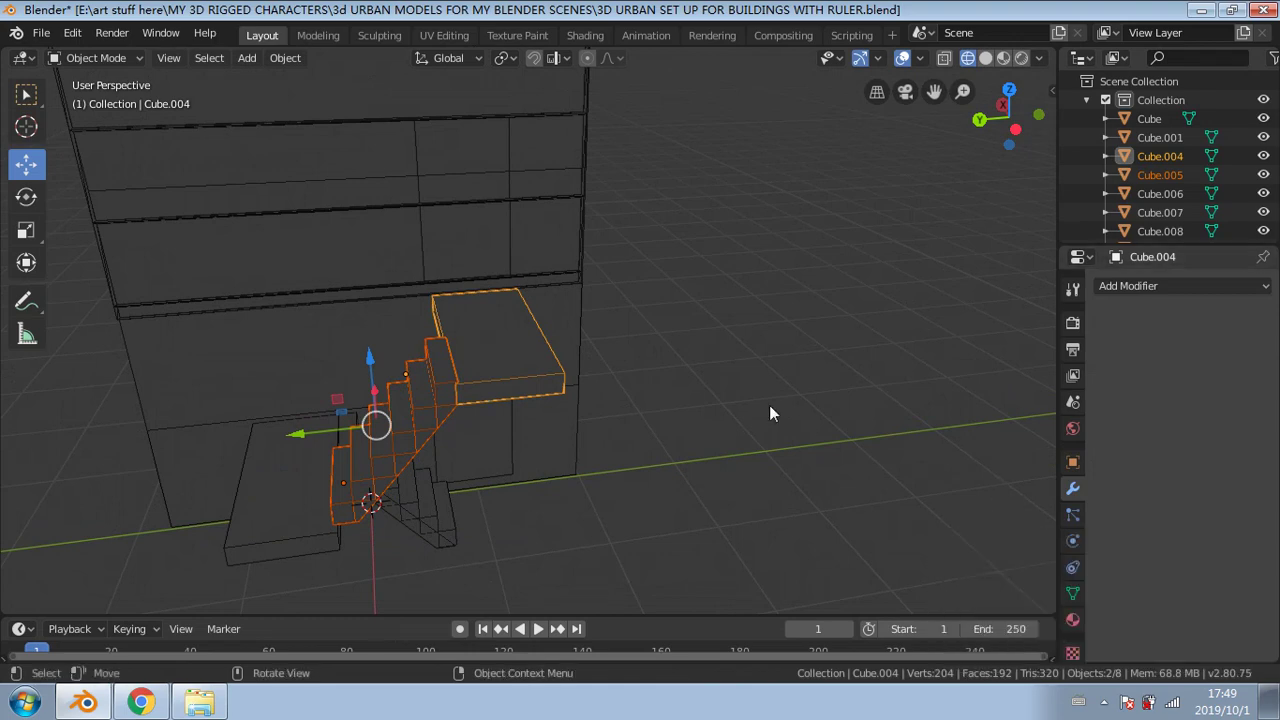
key("ctrl+j")
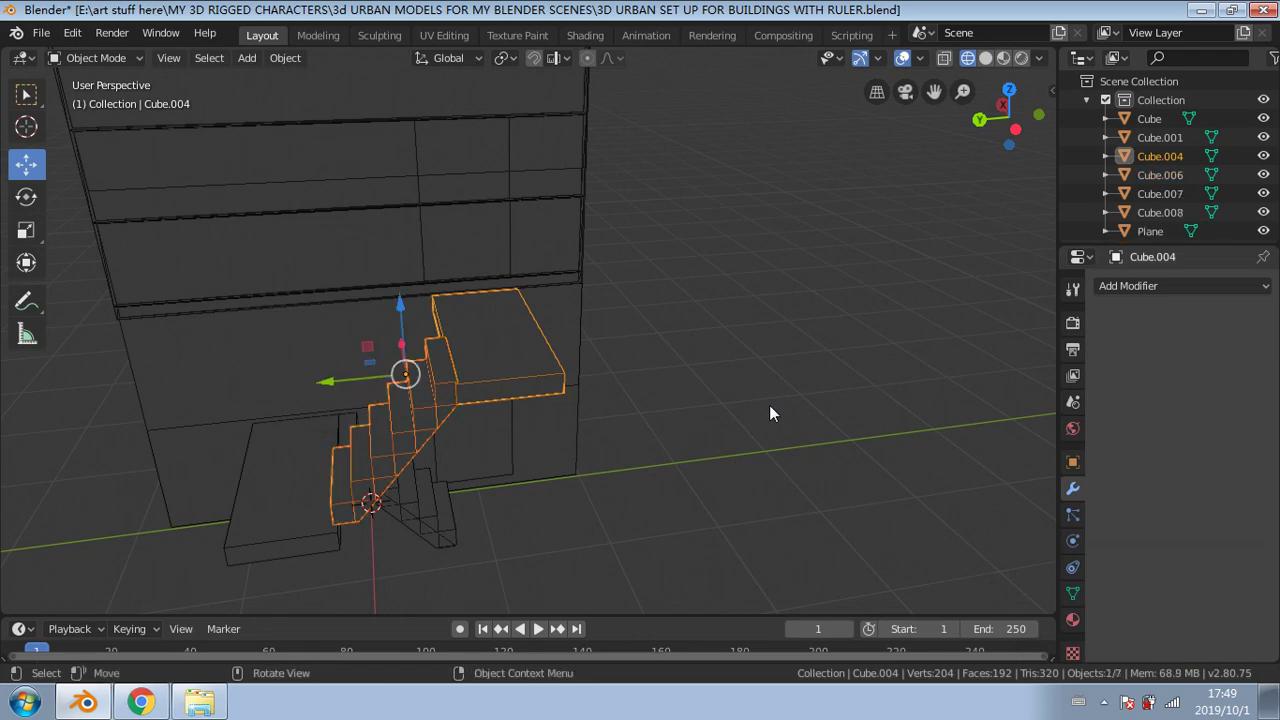
Step: Select the lower slab and the mirrored lower flight and delete both
left_click(305, 486)
left_click(444, 527, "shift")
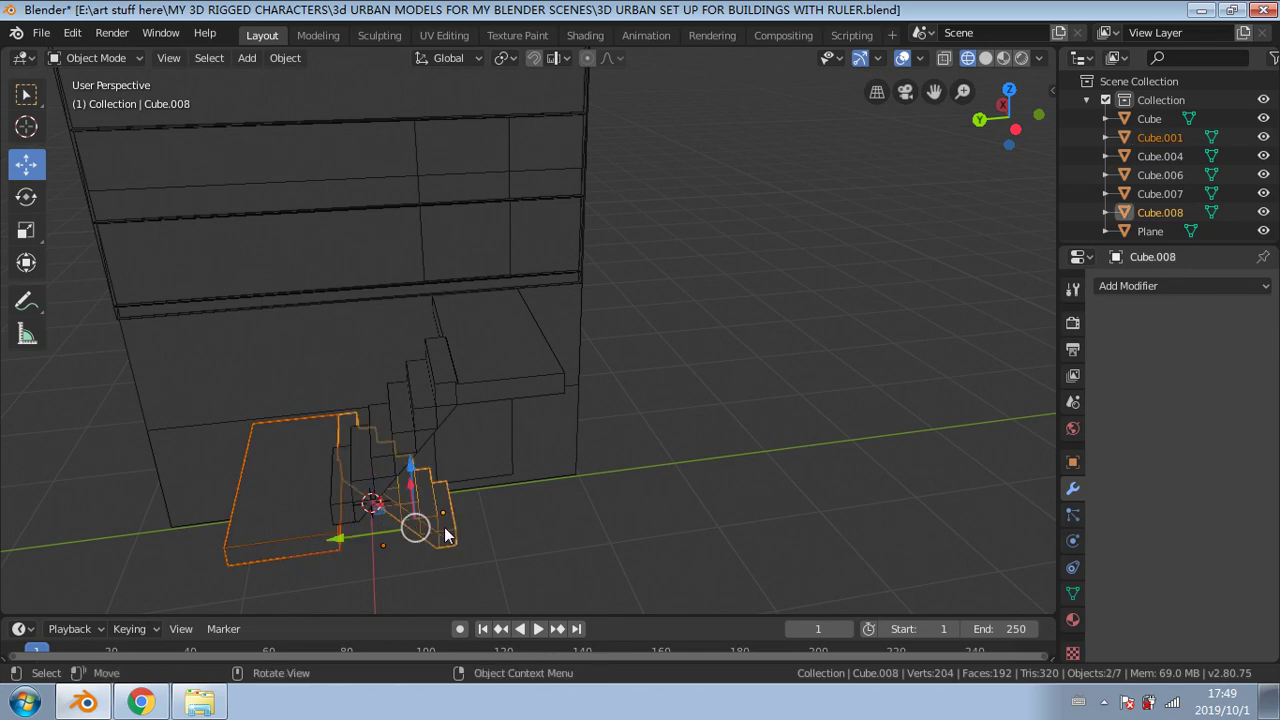
key("Delete")
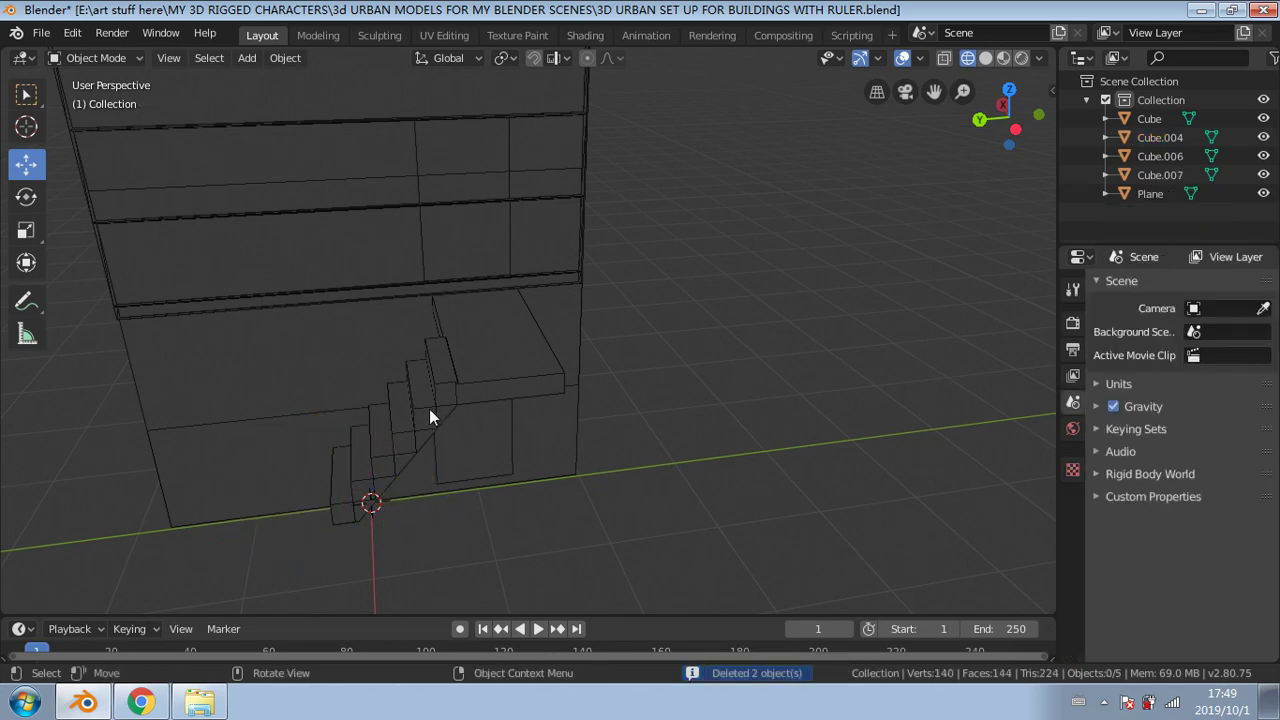
Step: Select the joined flight and top slab, start a Collada export and browse to the steps folder inside building addons (balconies etc)
left_click(429, 409)
middle_click_drag(435, 409, 580, 360)
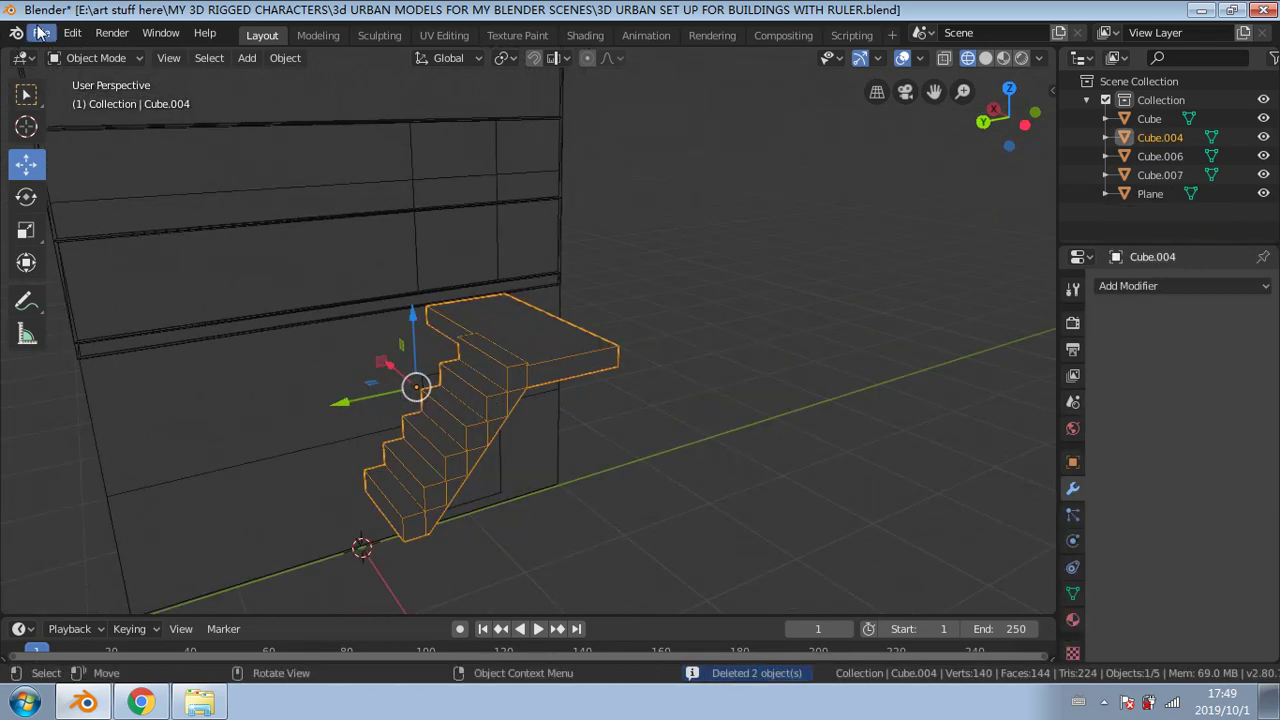
left_click(40, 33)
mouse_move(90, 304)
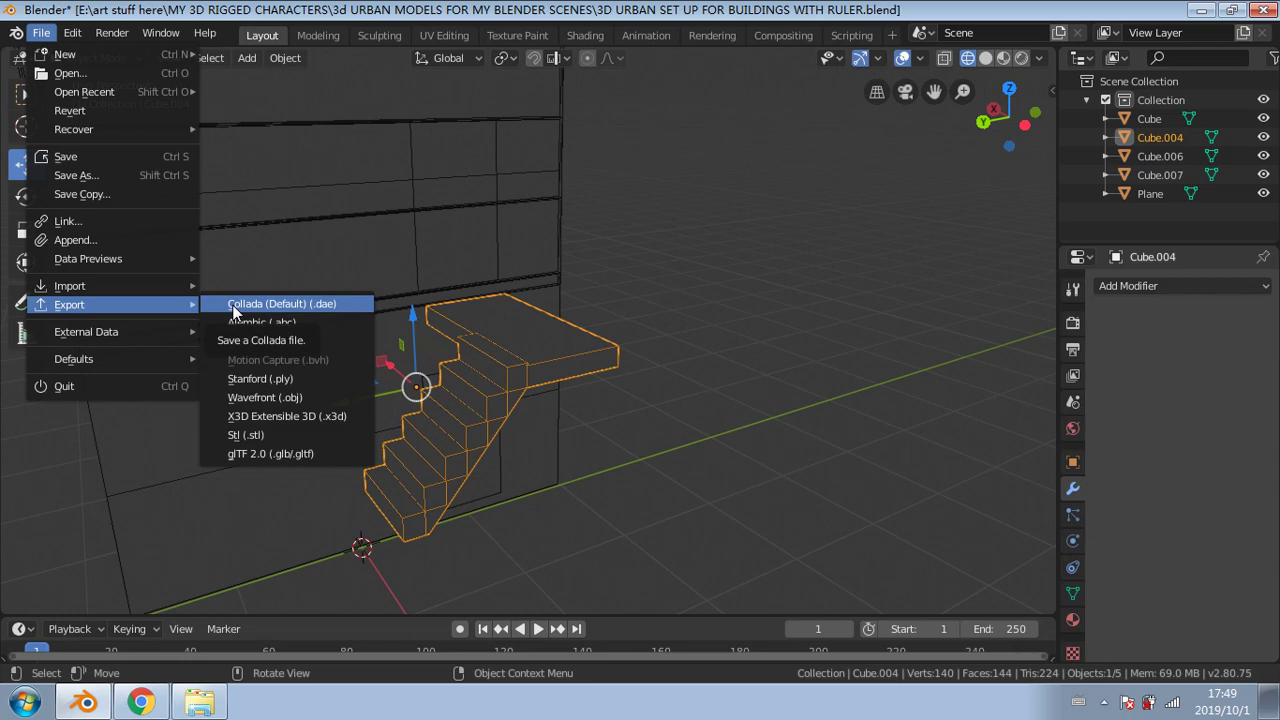
left_click(232, 306)
left_click(466, 219)
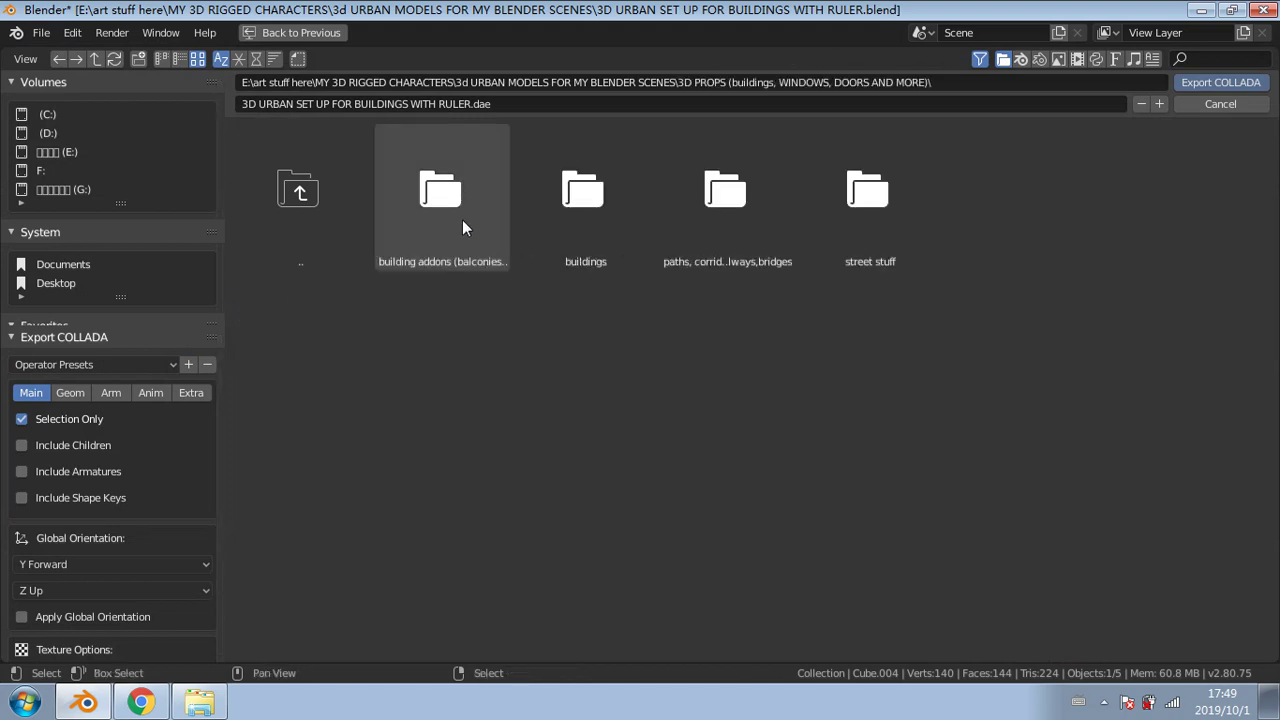
left_click(873, 243)
left_click(295, 200)
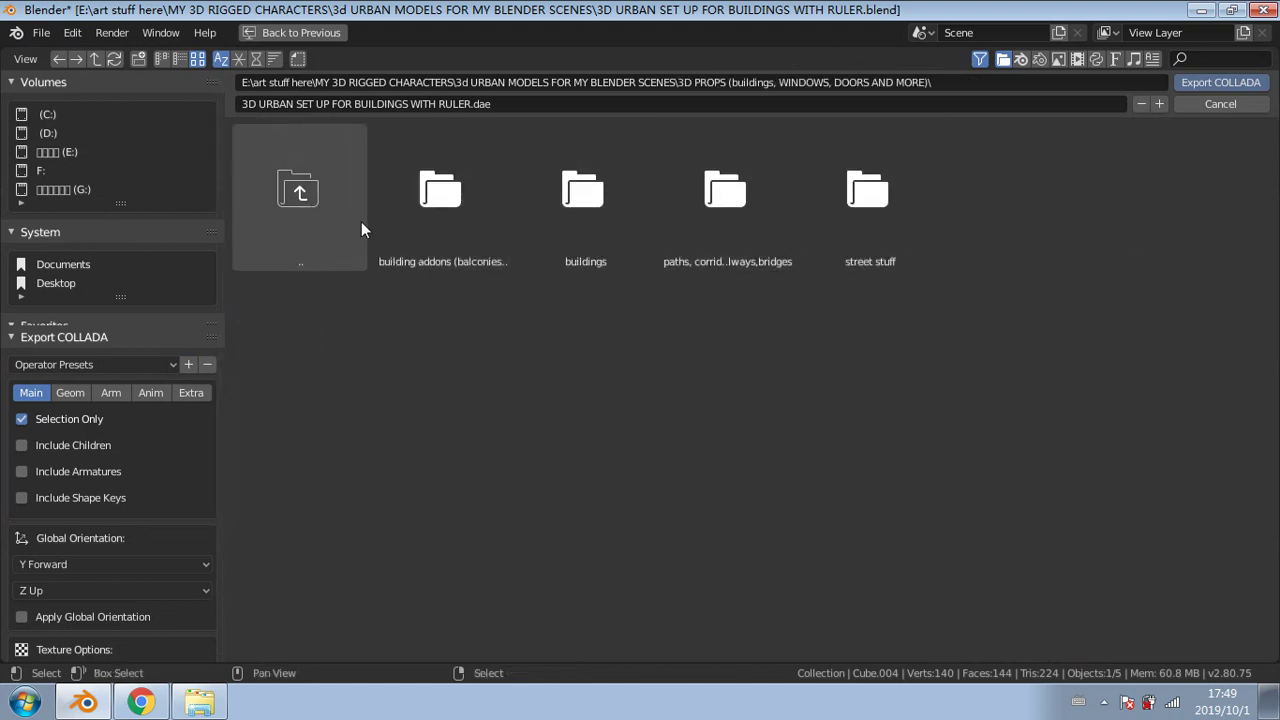
left_click(403, 227)
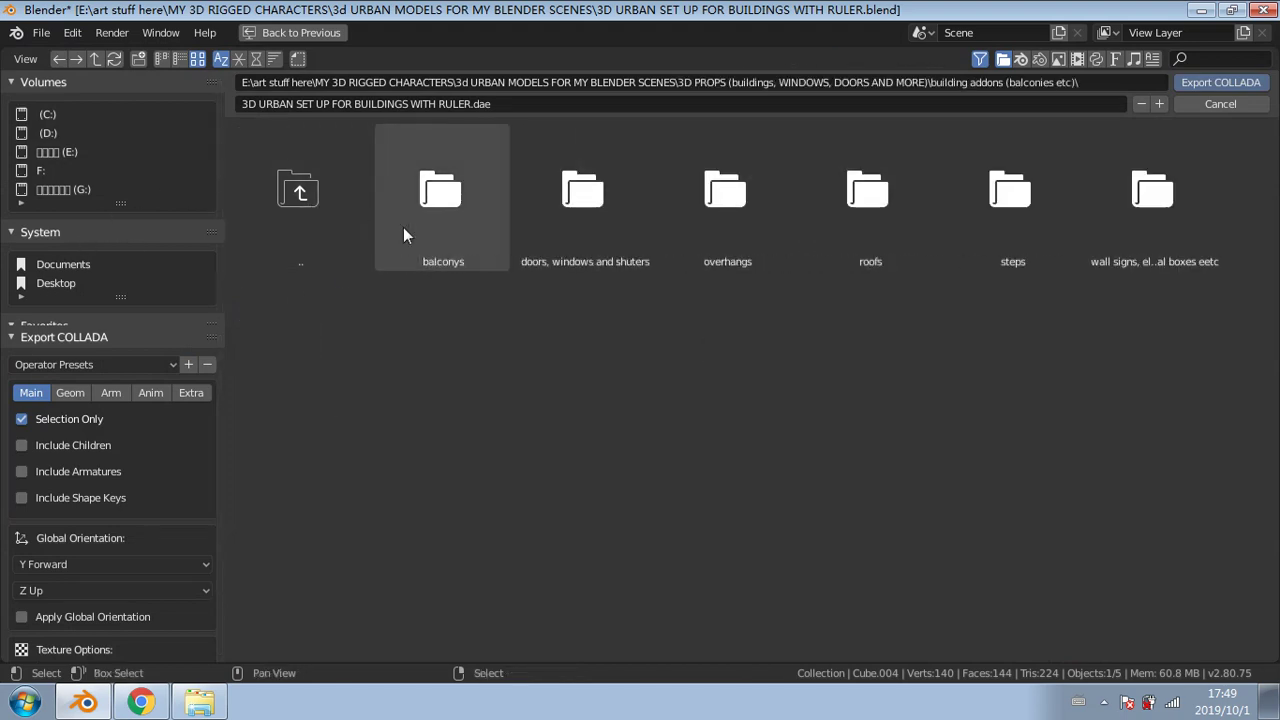
left_click(1031, 260)
Step: Name the export file "STES WITH TOP PEICE" and export the selected staircase as Collada
left_click(453, 101)
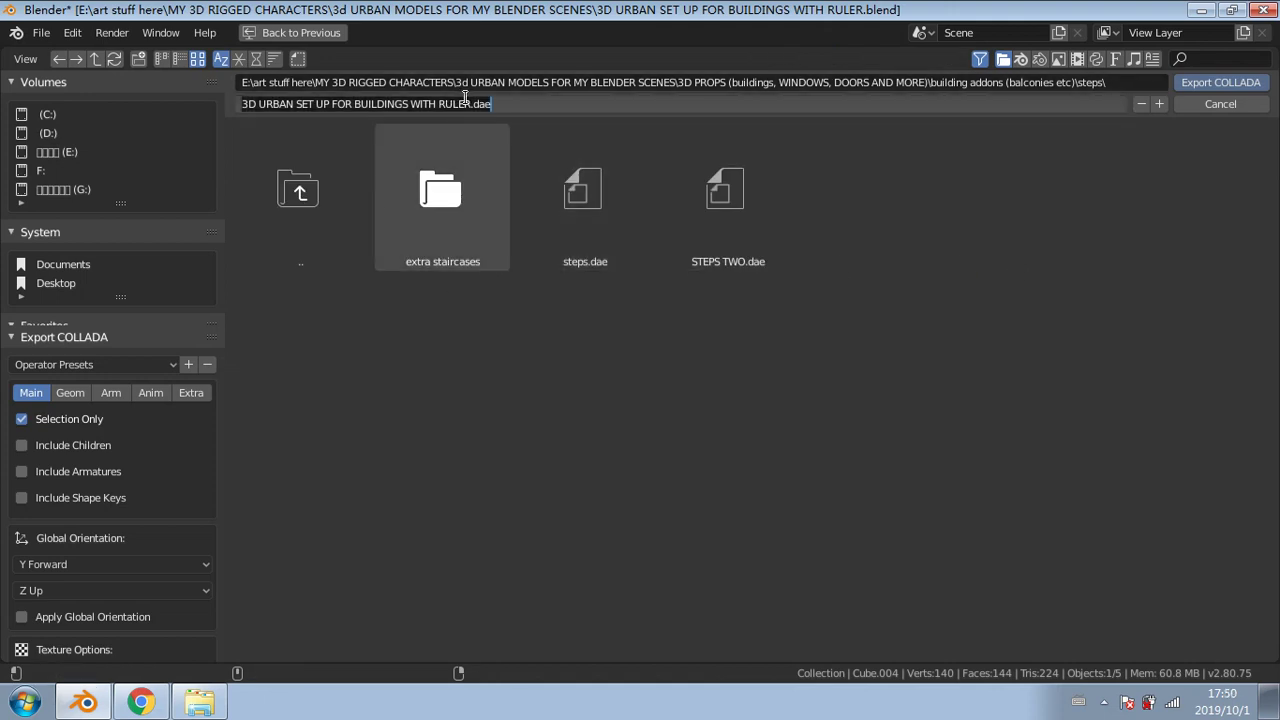
left_click_drag(467, 101, 178, 107)
type("STES WITH ")
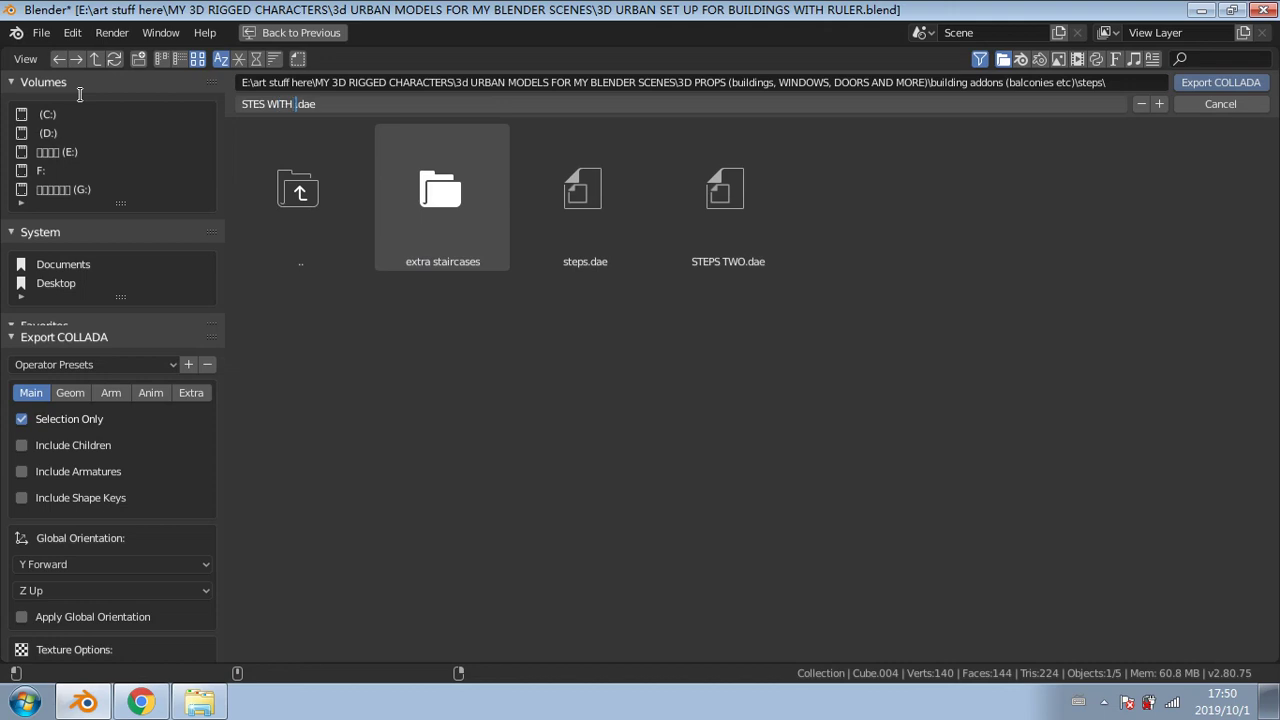
type("TOP PEICE")
left_click(1207, 86)
left_click(1207, 86)
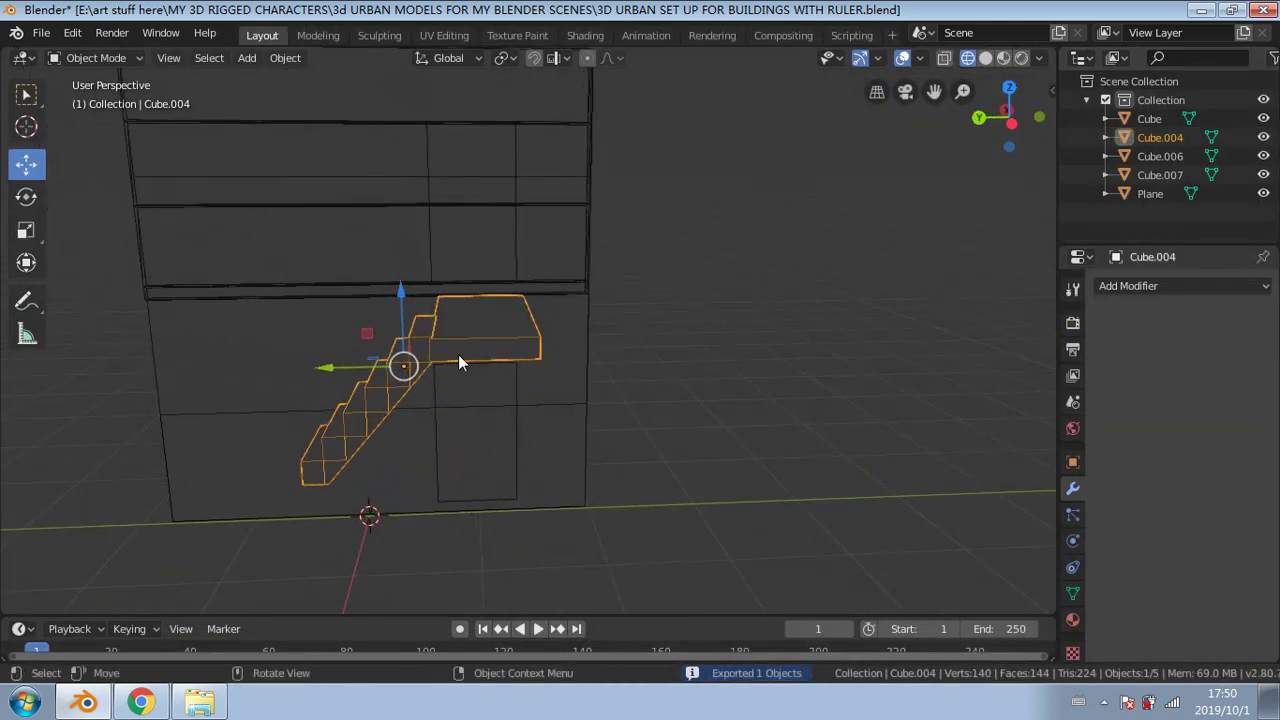
Step: Duplicate the joined staircase straight down along Z and lower the copy until its bottom step rests on the ground line
key("shift+d")
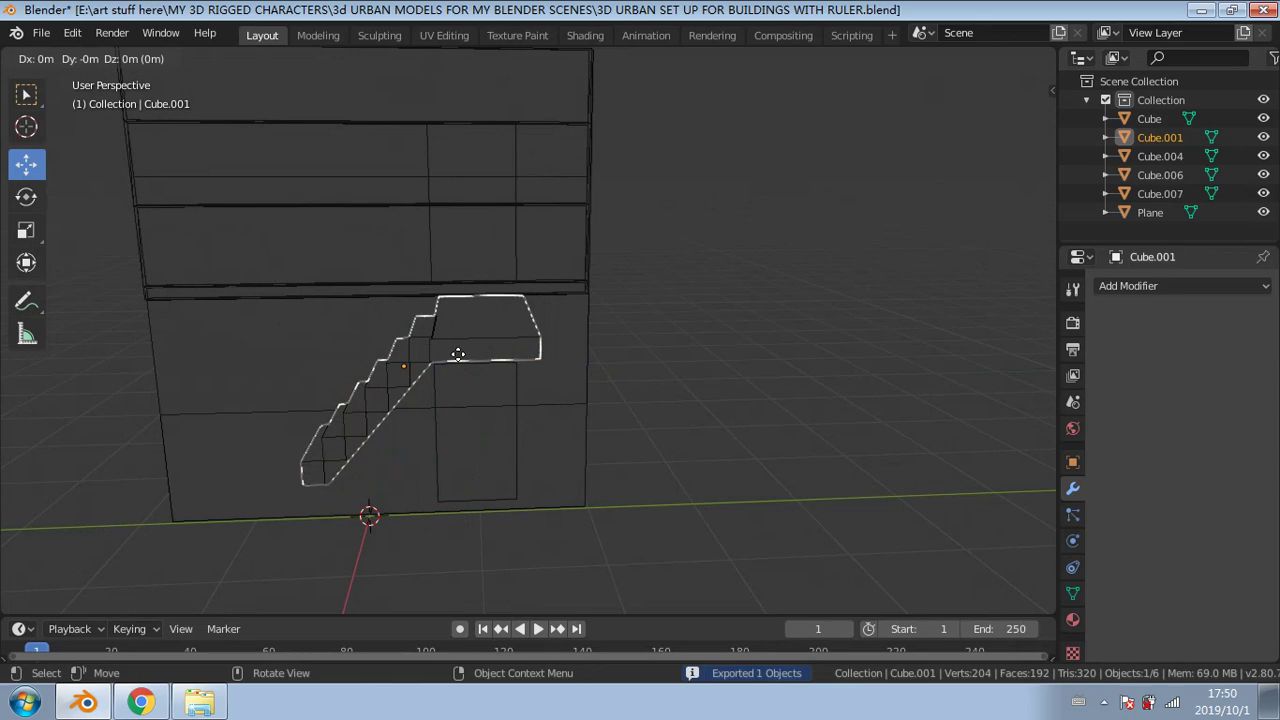
key("z")
left_click(486, 420)
left_click(1007, 131)
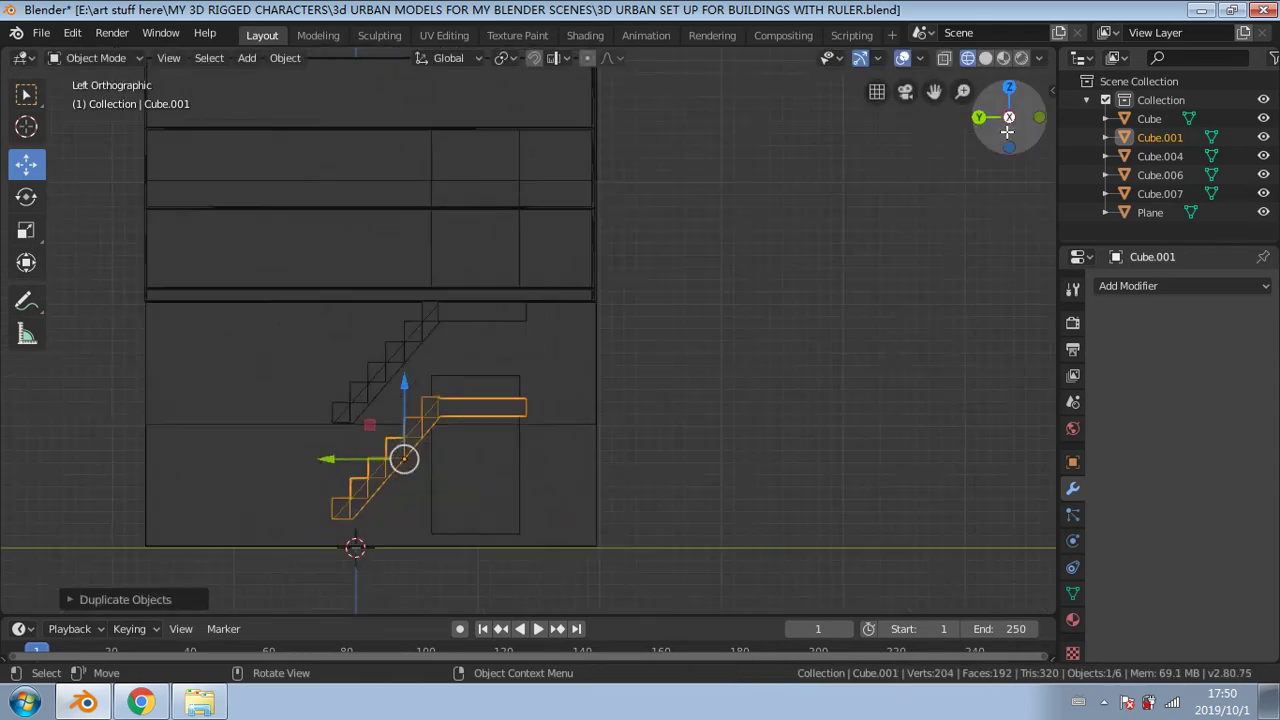
key("g")
key("z")
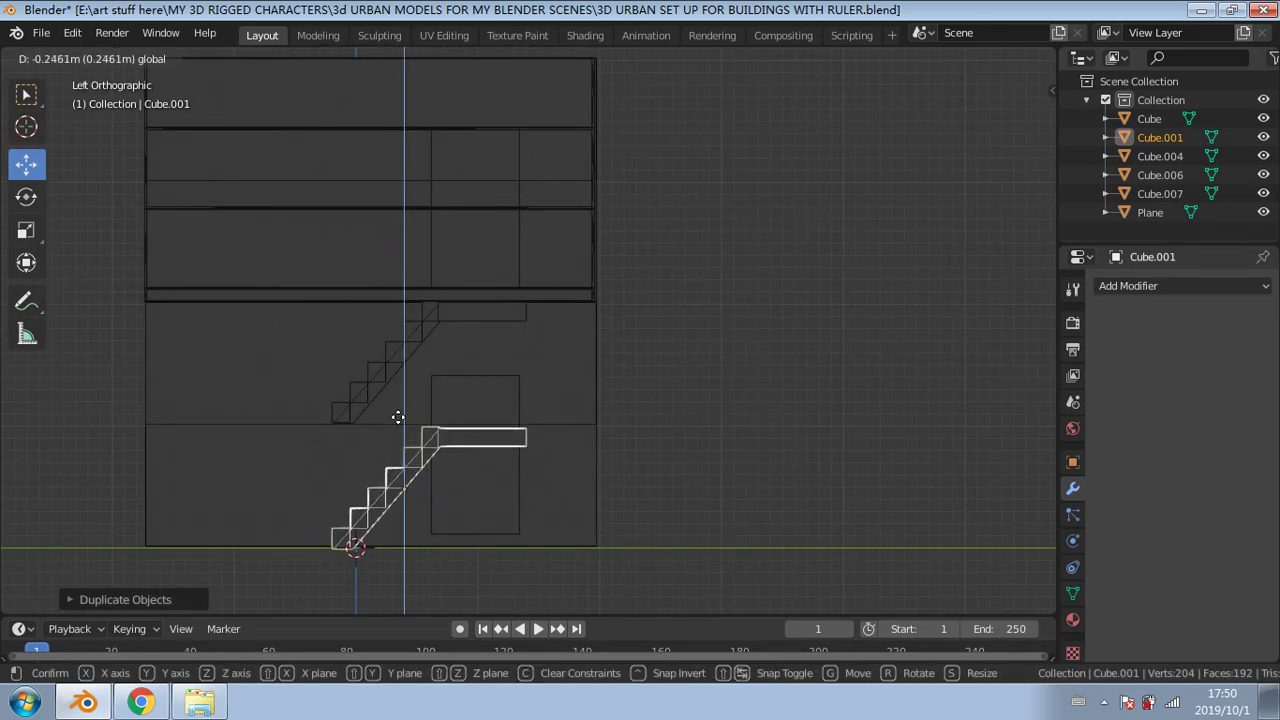
left_click(400, 420)
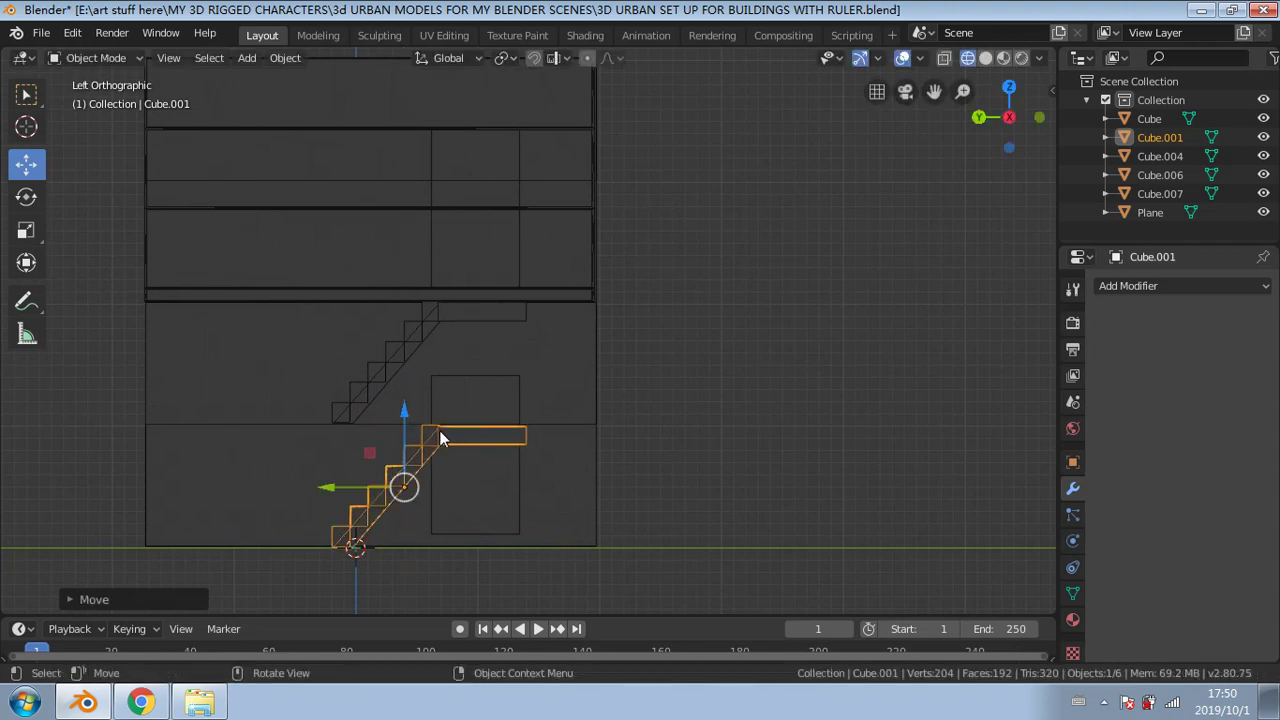
Step: Mirror the lower staircase copy on the global Y and X axes and move it along X into place beneath the upper slab
right_click(441, 431)
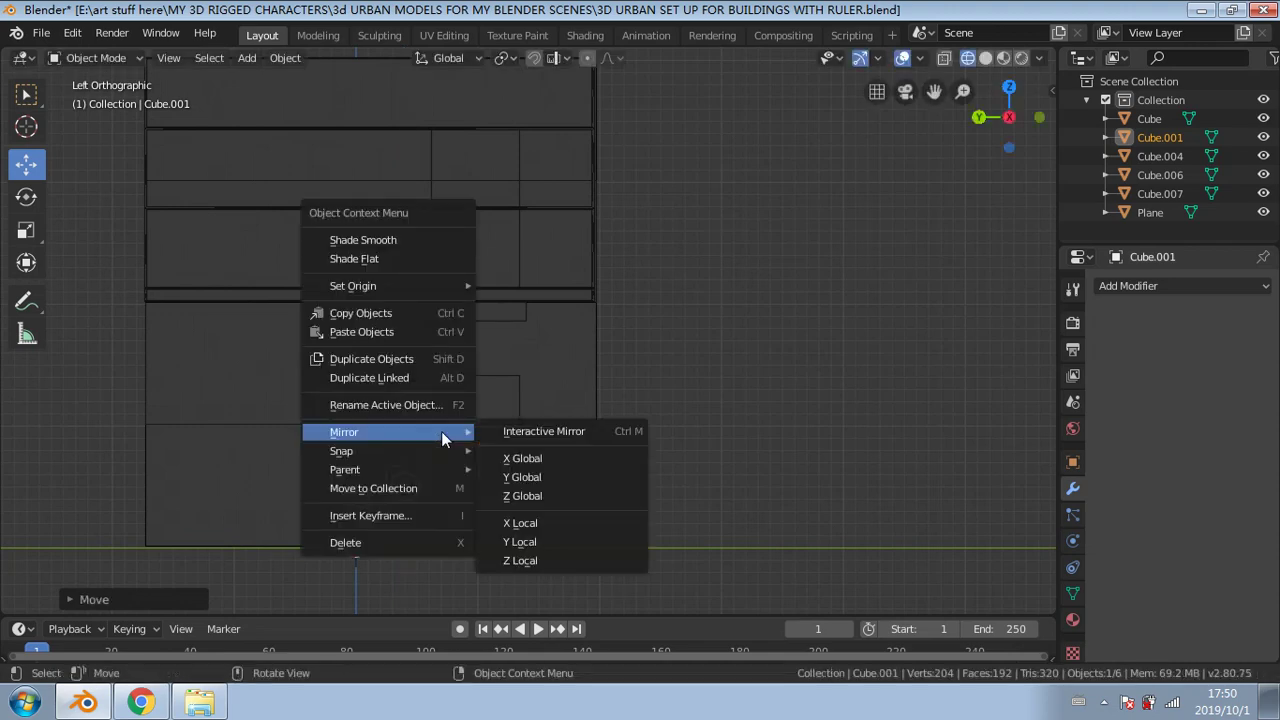
left_click(522, 477)
middle_click_drag(422, 482, 250, 496)
right_click(383, 455)
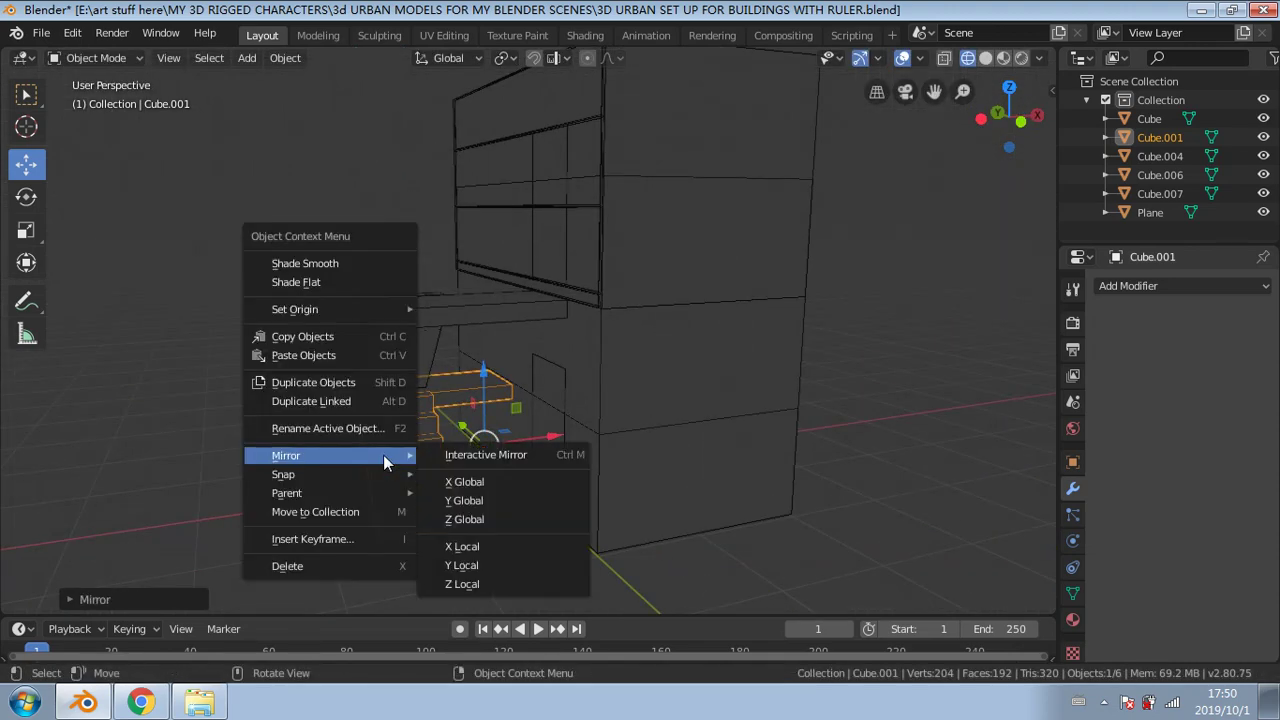
left_click(468, 502)
middle_click_drag(468, 502, 421, 456)
left_click_drag(579, 466, 538, 401)
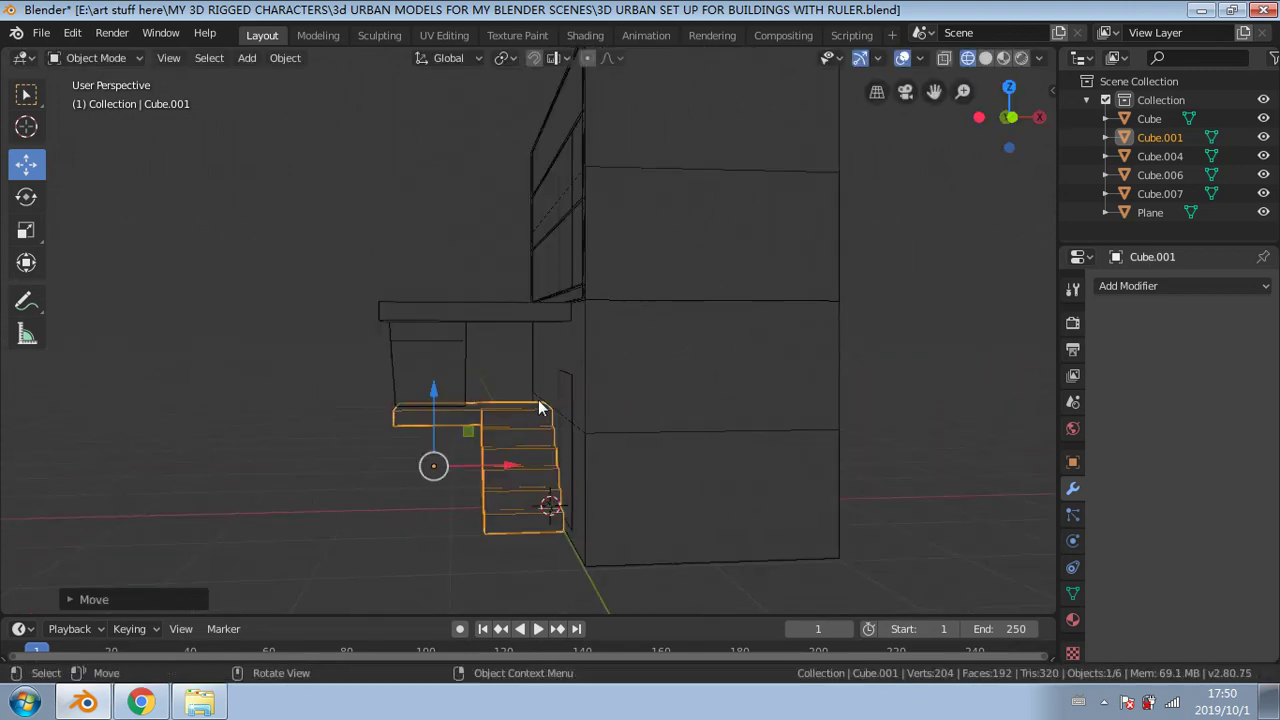
Step: Nudge the lower staircase sideways along the building wall and adjust its height toward the upper flight
left_click(974, 120)
left_click(974, 120)
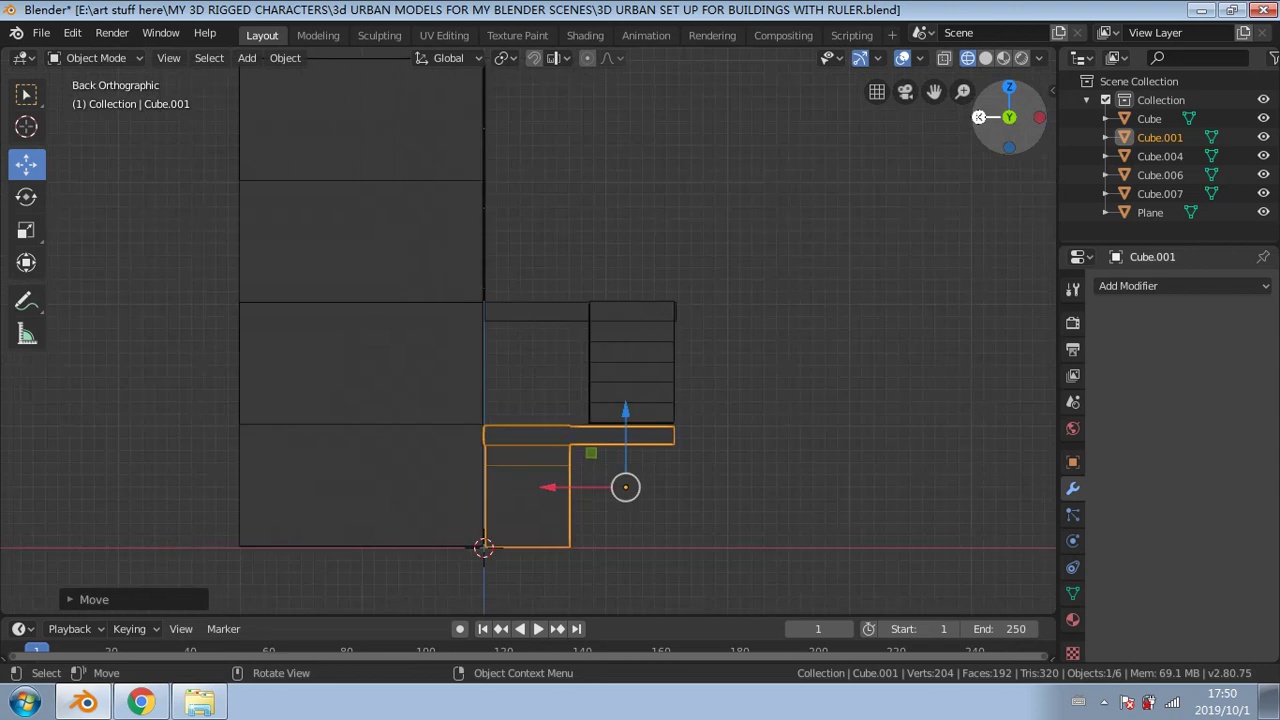
mouse_move(582, 490)
left_mouse_down()
mouse_move(554, 486)
mouse_move(585, 490)
left_mouse_up()
middle_click_drag(607, 450, 344, 361)
left_click_drag(341, 368, 341, 359)
middle_click_drag(343, 360, 611, 394)
Step: Lower the bottom staircase slightly so its landing meets the base of the upper flight
scroll(535, 397, "down", 4)
scroll(555, 372, "down", 2)
scroll(484, 338, "up", 5)
scroll(611, 394, "down", 1)
scroll(527, 378, "down", 3)
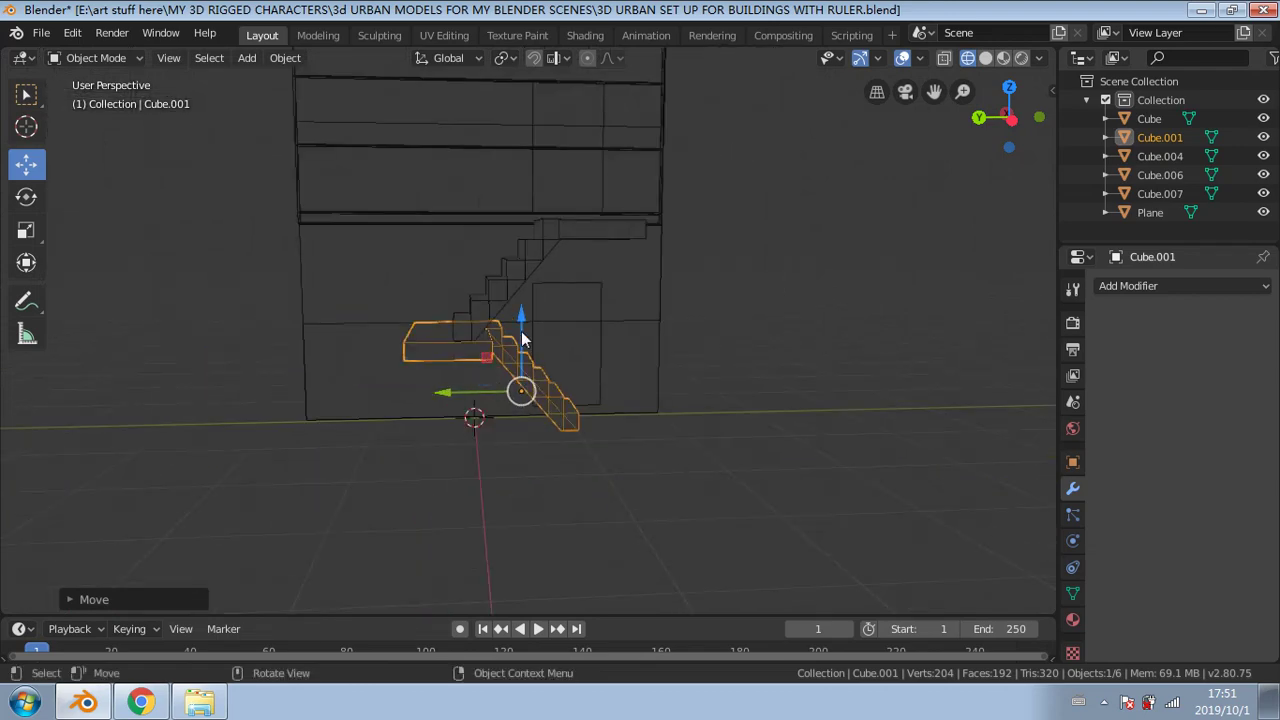
left_click_drag(525, 331, 527, 352, "ctrl")
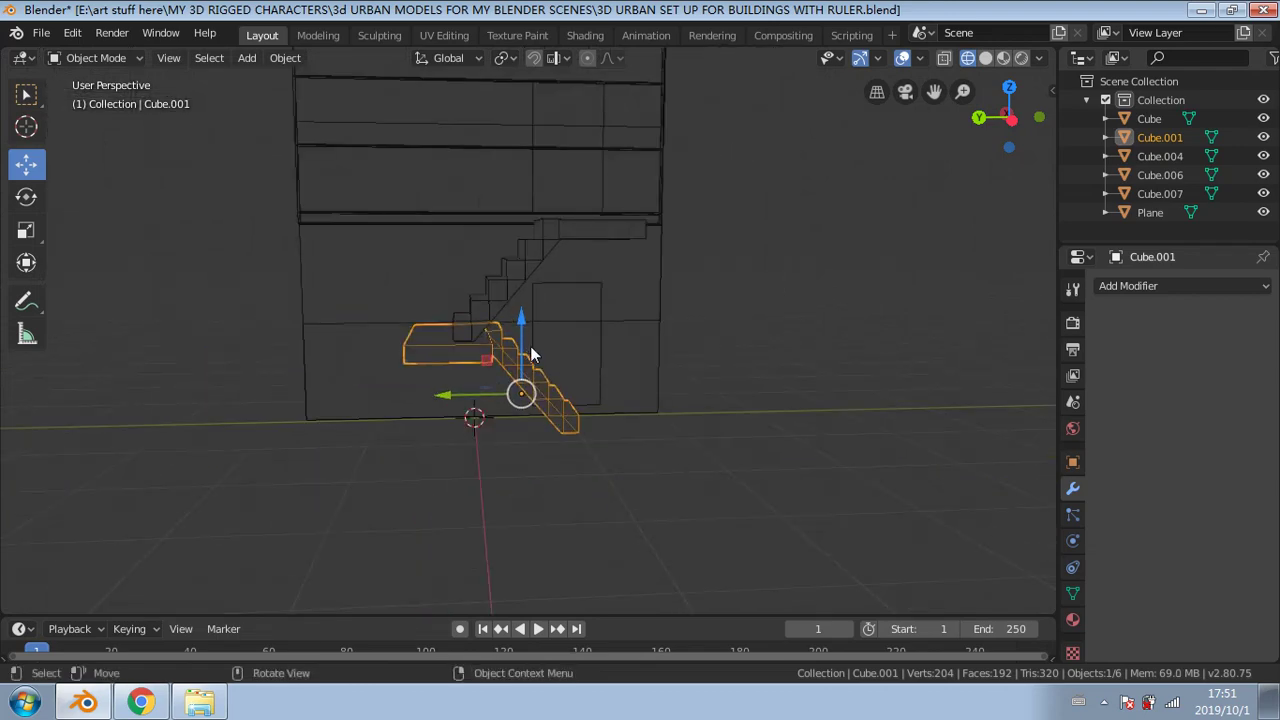
Step: Shift the lower staircase along Y to line its landing up beneath the upper flight, keeping it selected
scroll(530, 346, "up", 6)
middle_click_drag(514, 377, 630, 278)
left_click_drag(477, 463, 412, 457)
middle_click_drag(412, 457, 419, 458)
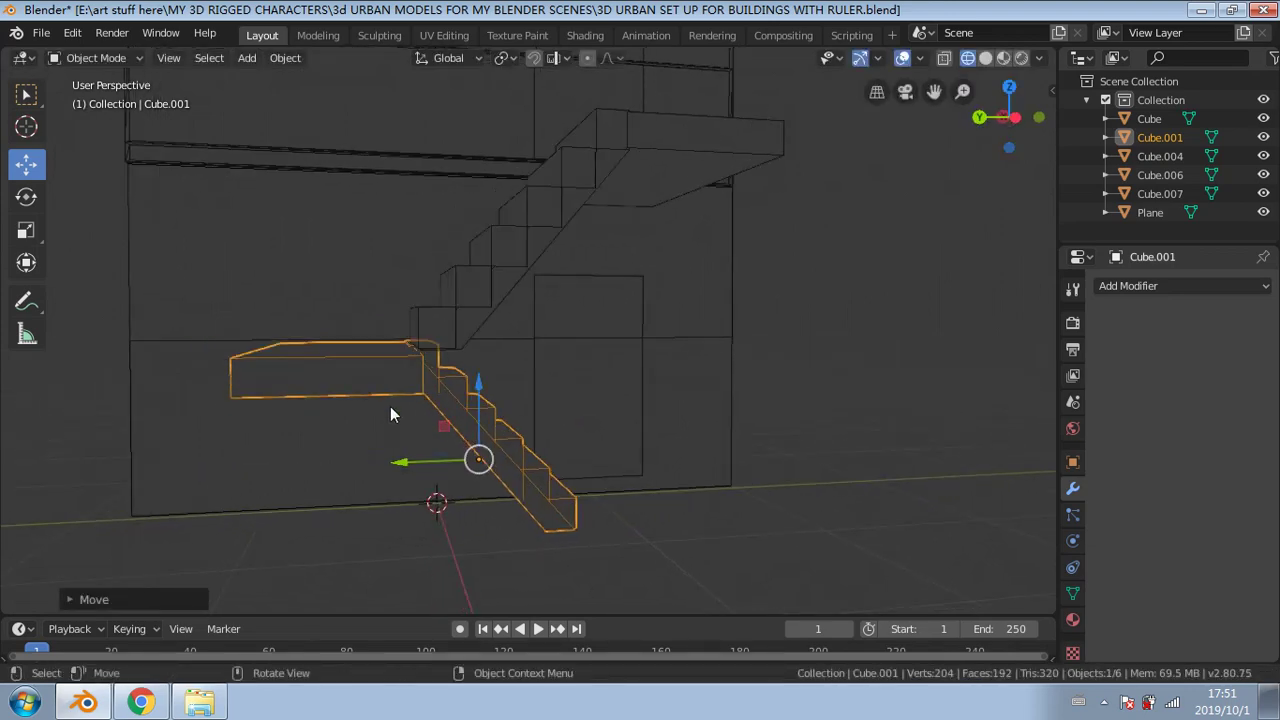
left_click(79, 400)
left_click(298, 353)
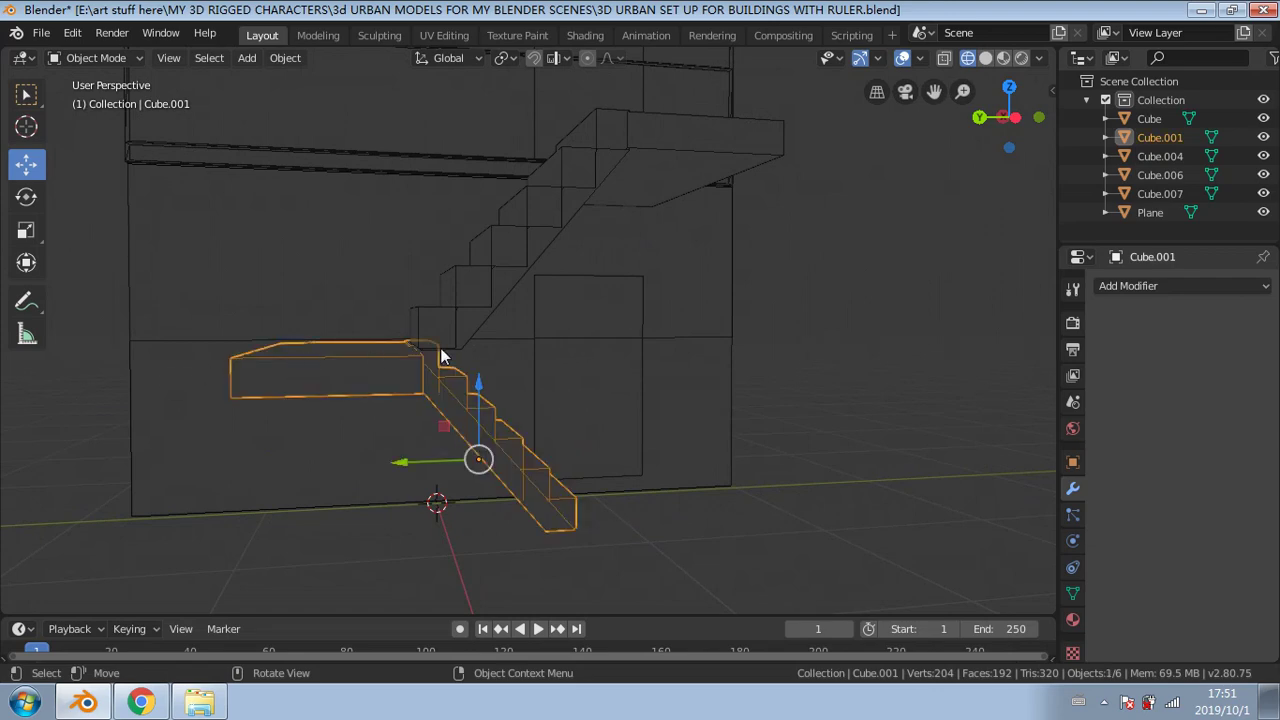
Step: Examine how the lower landing meets the upper flight and how the upper landing meets the building wall
middle_click_drag(440, 351, 368, 420)
middle_click_drag(668, 178, 583, 297)
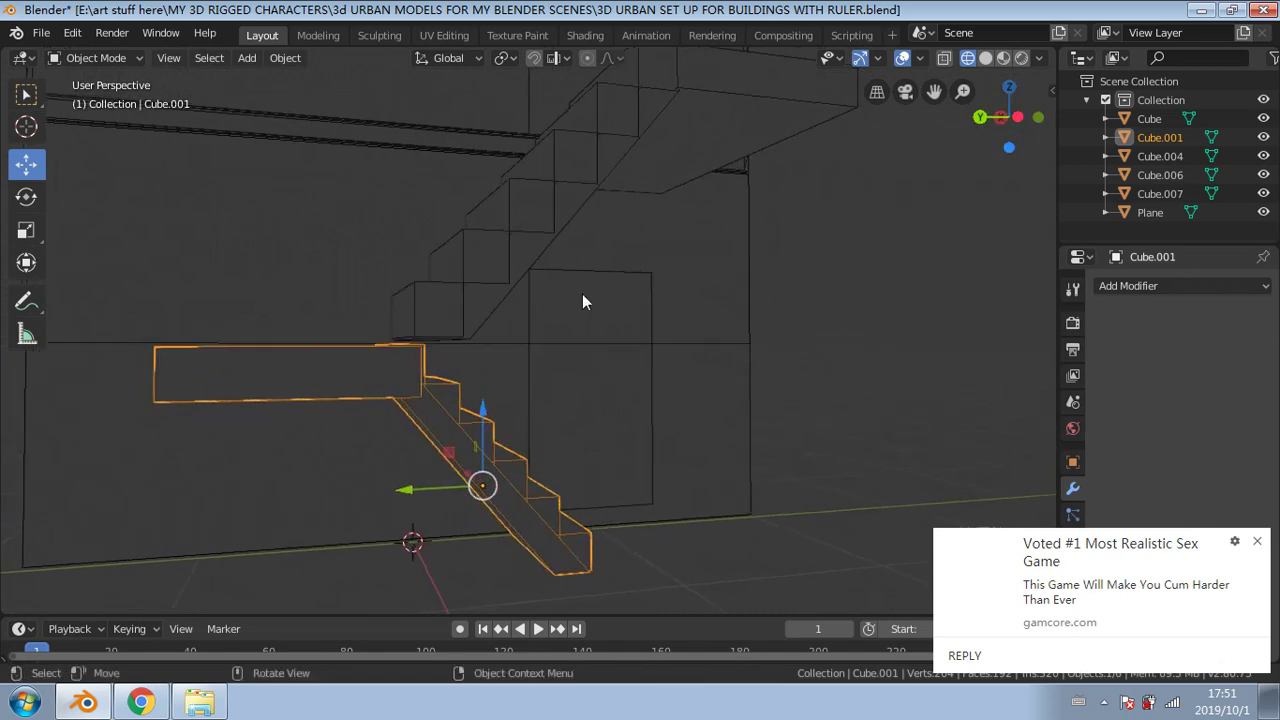
left_click(1257, 541)
middle_click_drag(1030, 470, 687, 332)
scroll(501, 140, "up", 5)
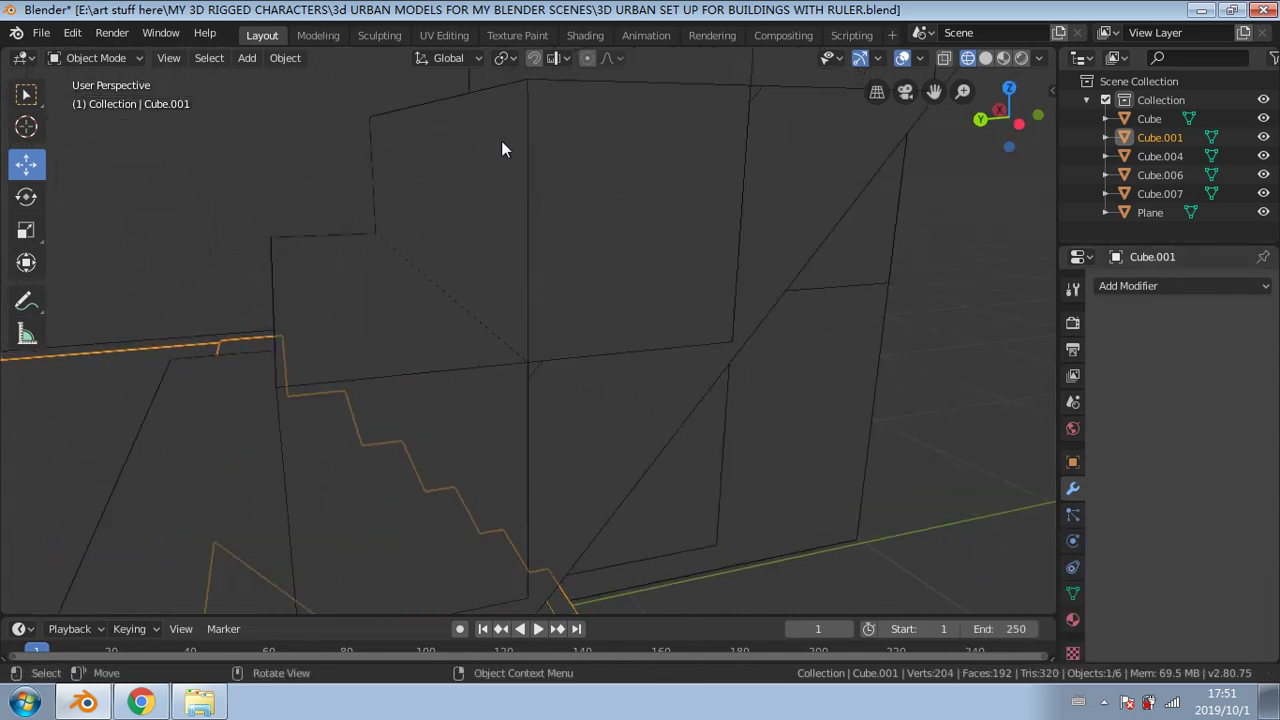
middle_click_drag(501, 140, 499, 437, "shift")
scroll(542, 210, "up", 5)
middle_click_drag(513, 163, 485, 457, "shift")
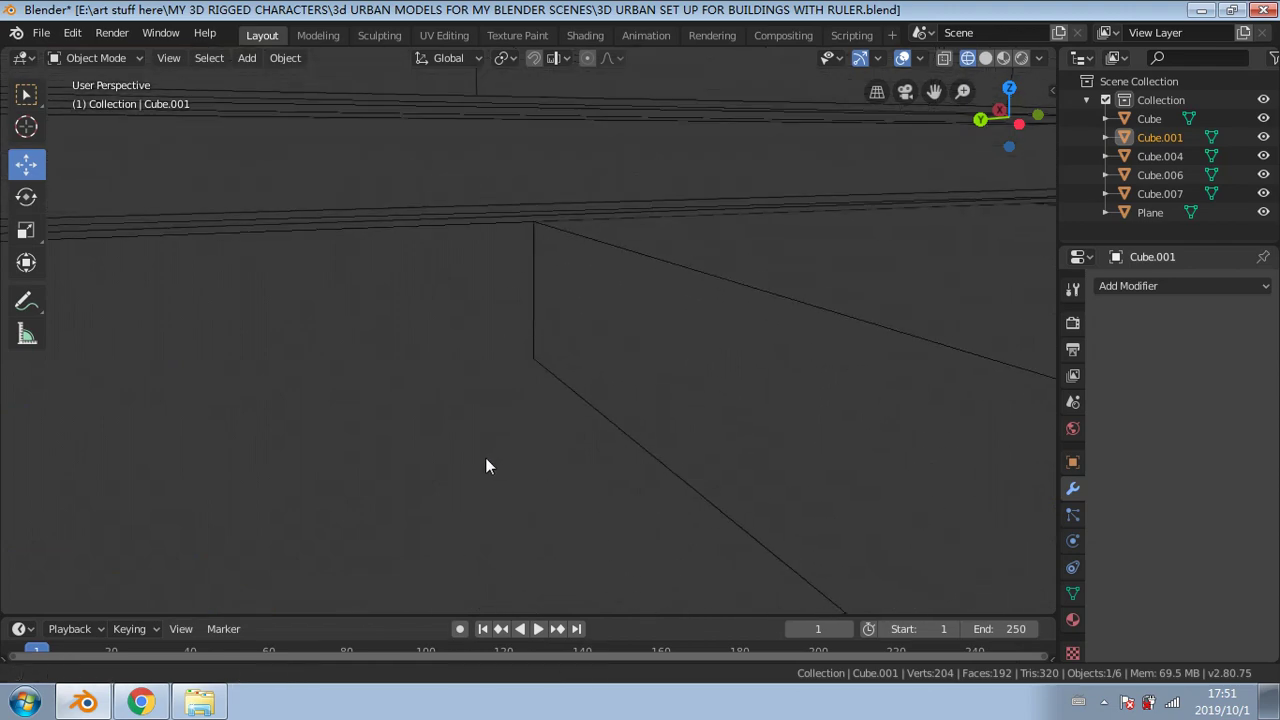
scroll(791, 334, "down", 8)
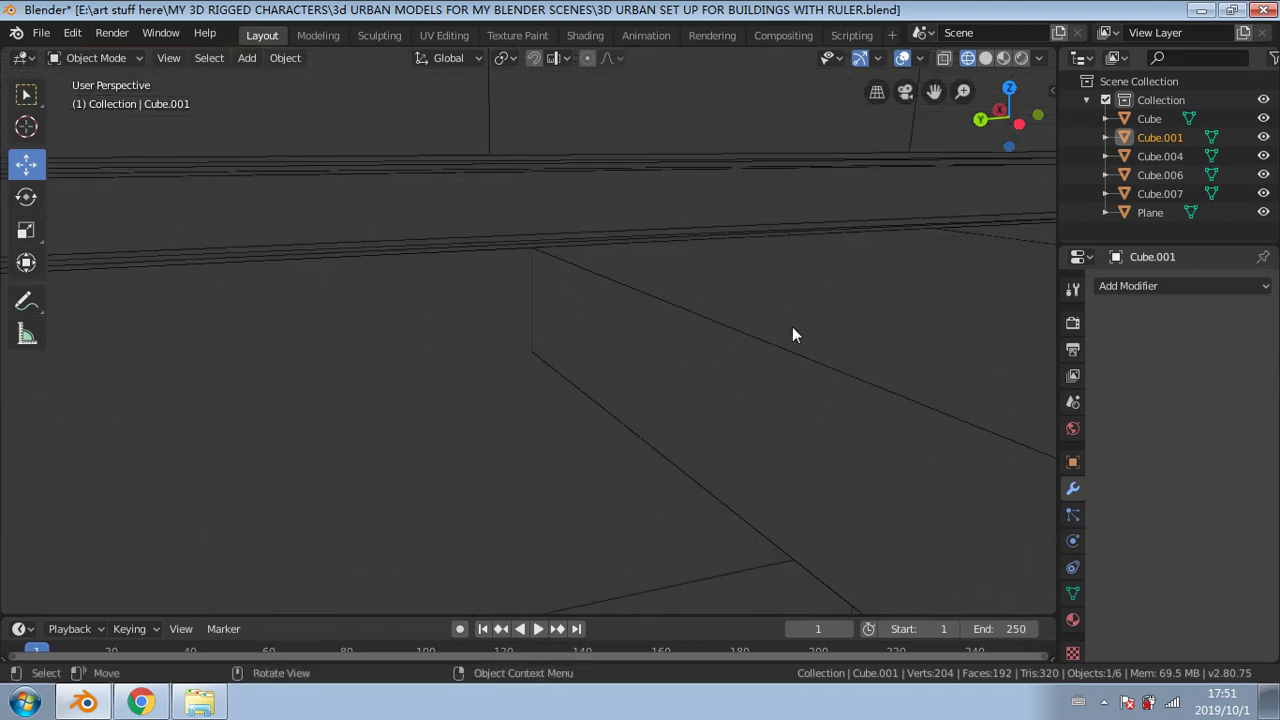
middle_click_drag(730, 418, 652, 408)
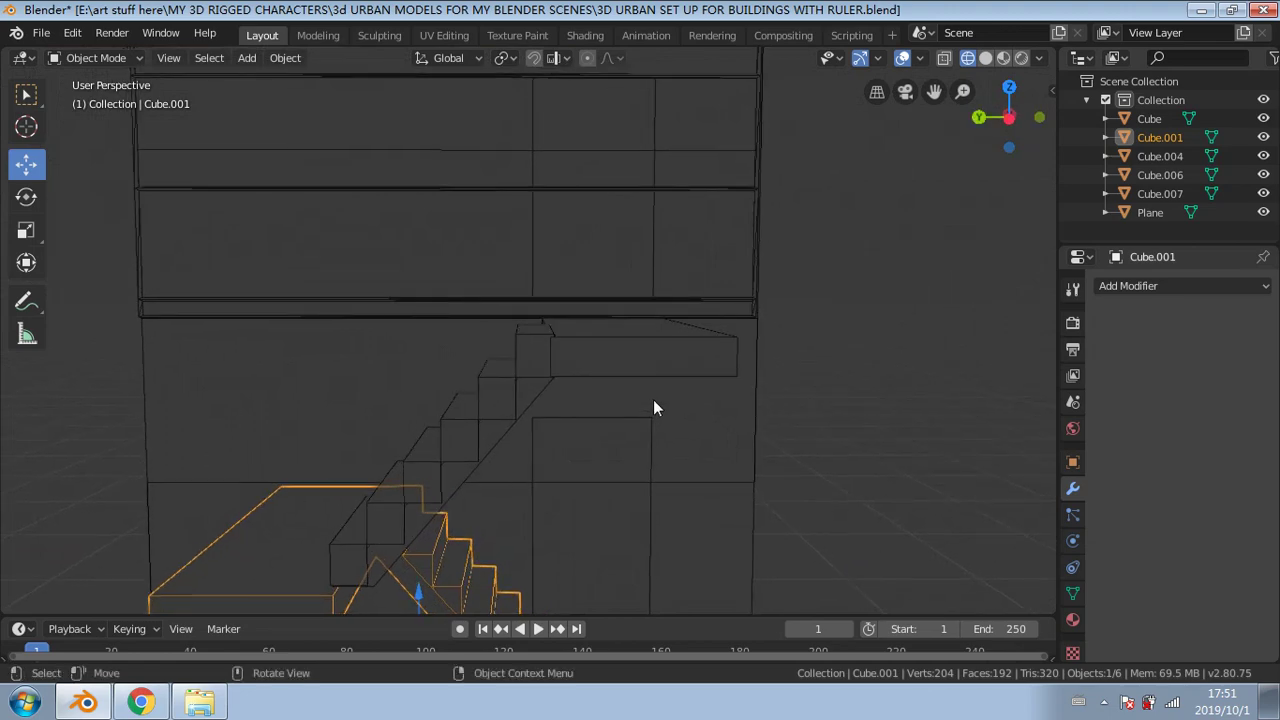
scroll(545, 405, "down", 2)
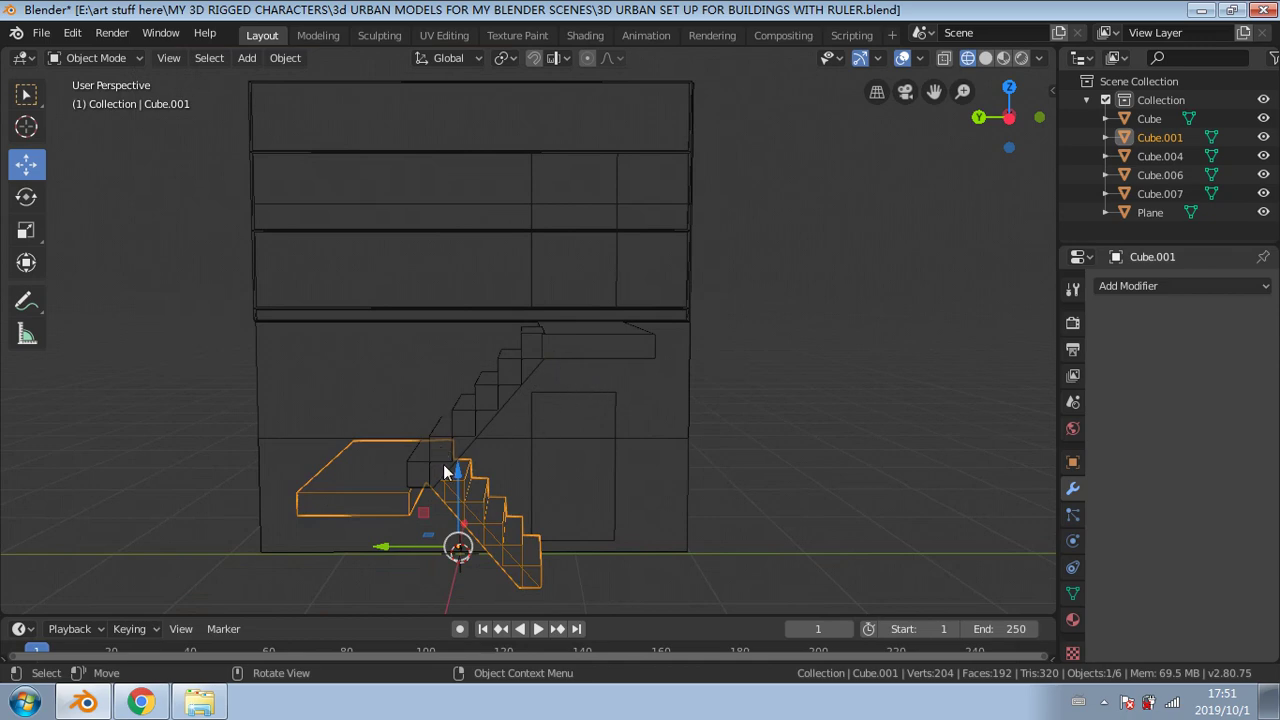
Step: Raise the lower staircase slightly and fine-tune its Y position against the foot of the upper flight
scroll(499, 489, "up", 4)
middle_click_drag(546, 481, 634, 269, "shift")
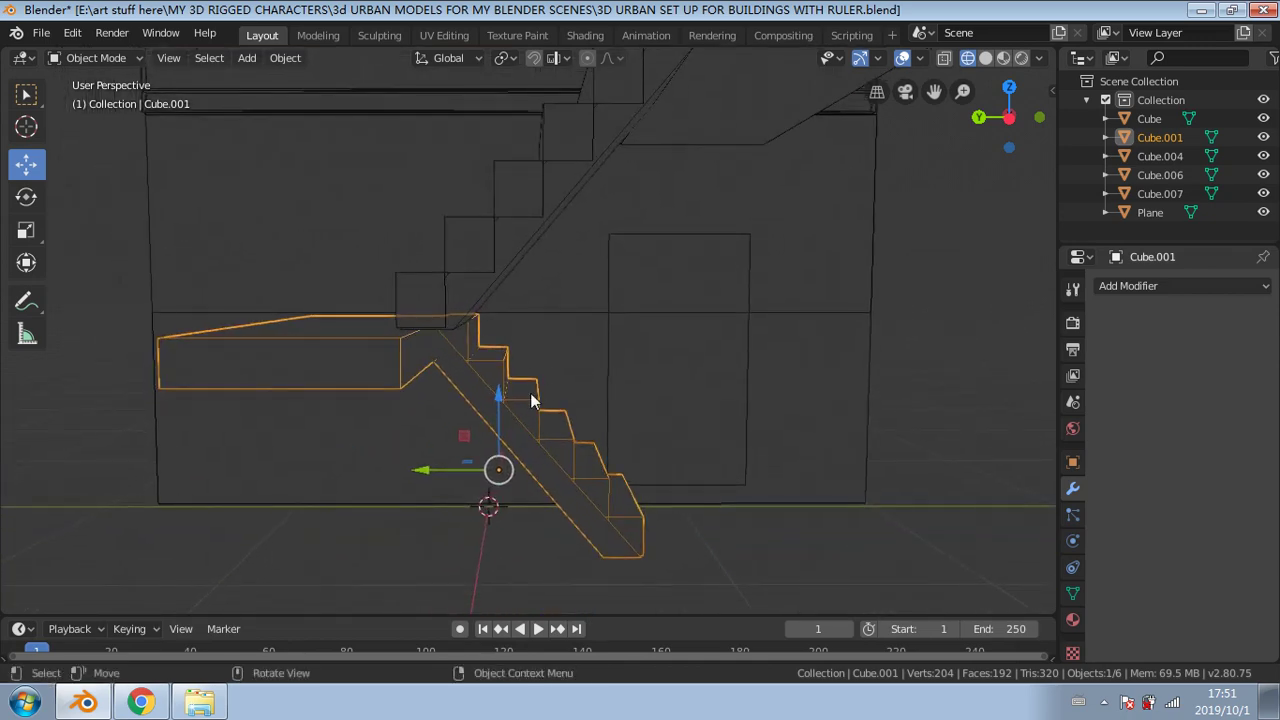
left_click_drag(498, 395, 497, 380)
left_click_drag(428, 457, 428, 455)
middle_click_drag(437, 415, 648, 214)
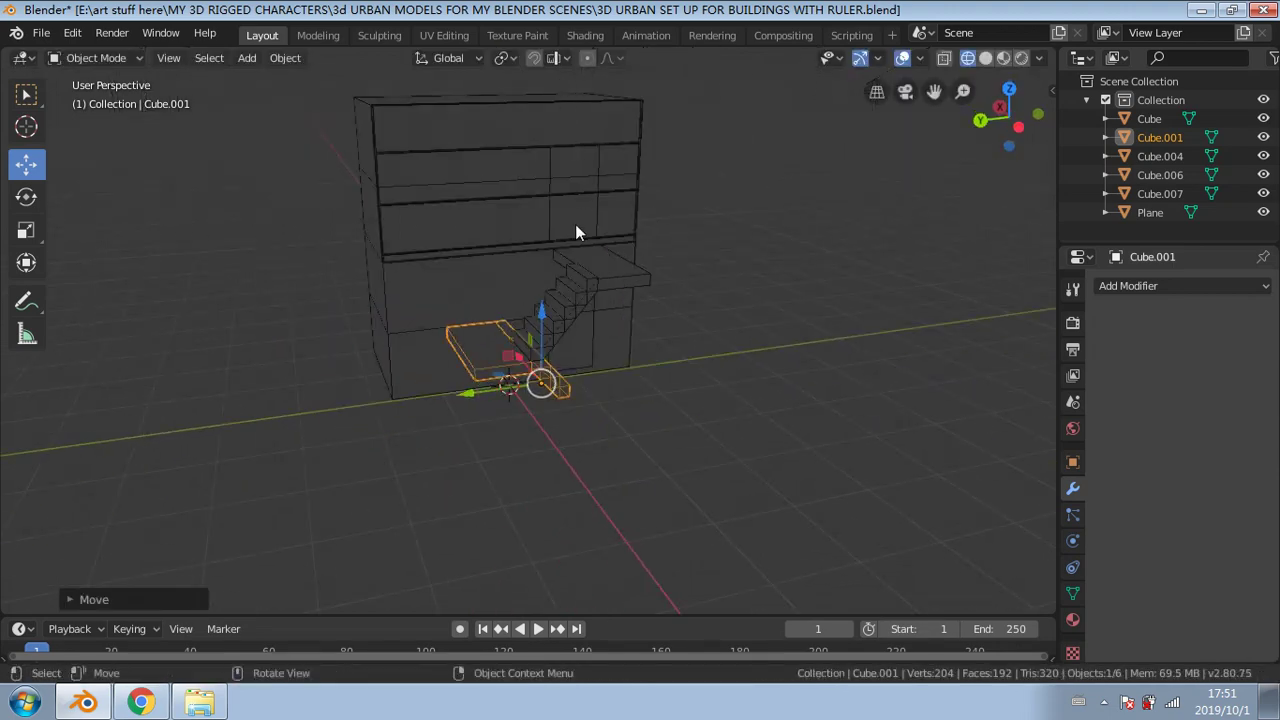
middle_click_drag(575, 232, 524, 227)
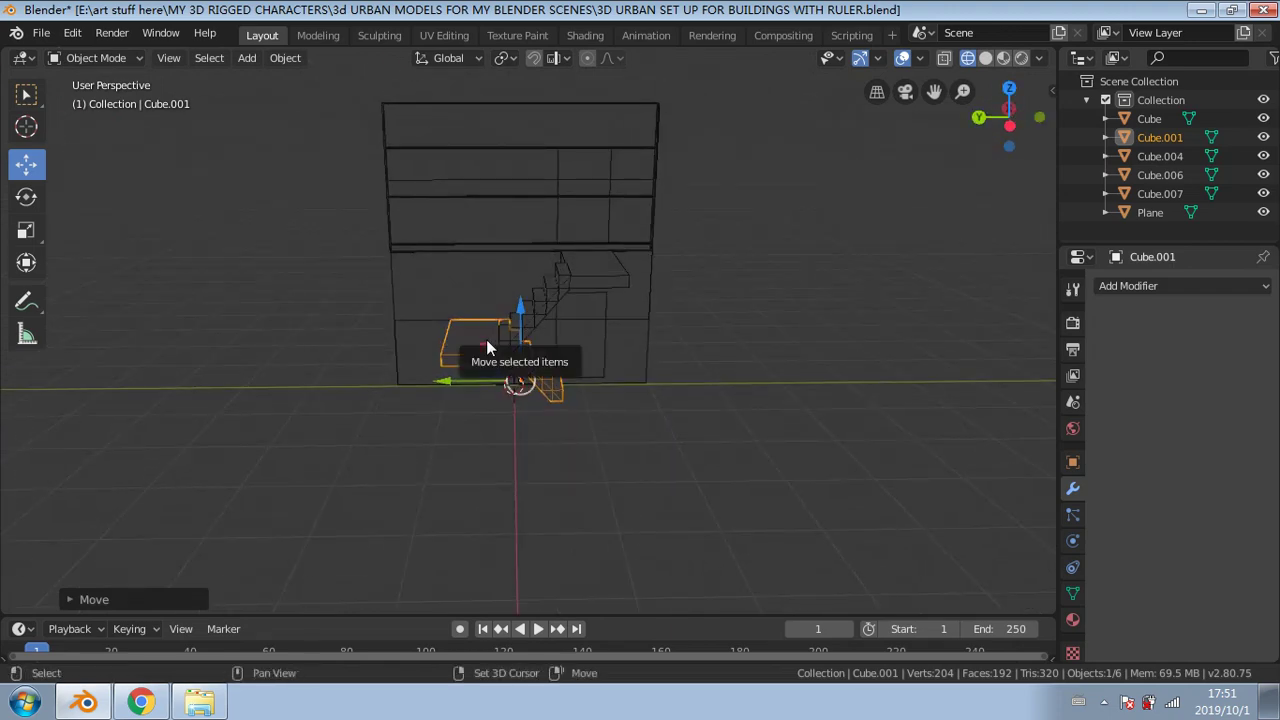
Step: Try duplicating the lower staircase straight upward along Z as the next flight, and undo the copy
key("shift+d")
key("z")
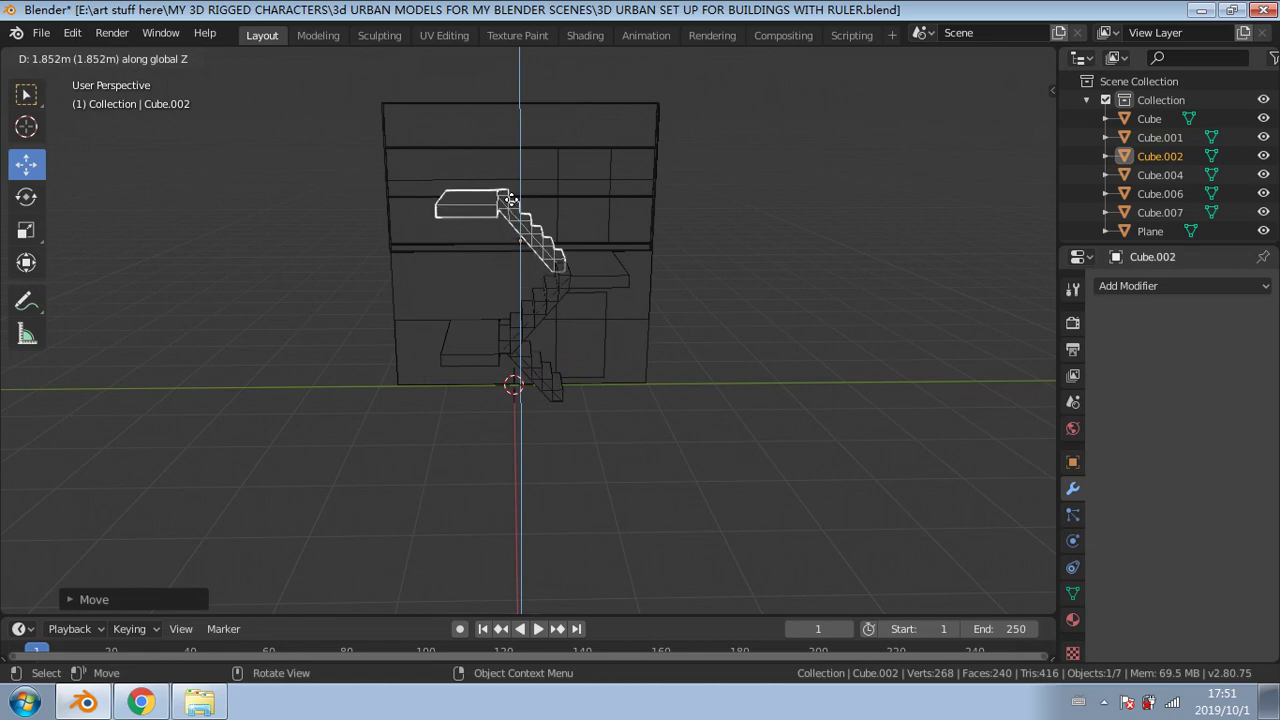
left_click(560, 217)
middle_click_drag(560, 217, 549, 343)
scroll(610, 219, "up", 3)
key("ctrl+z")
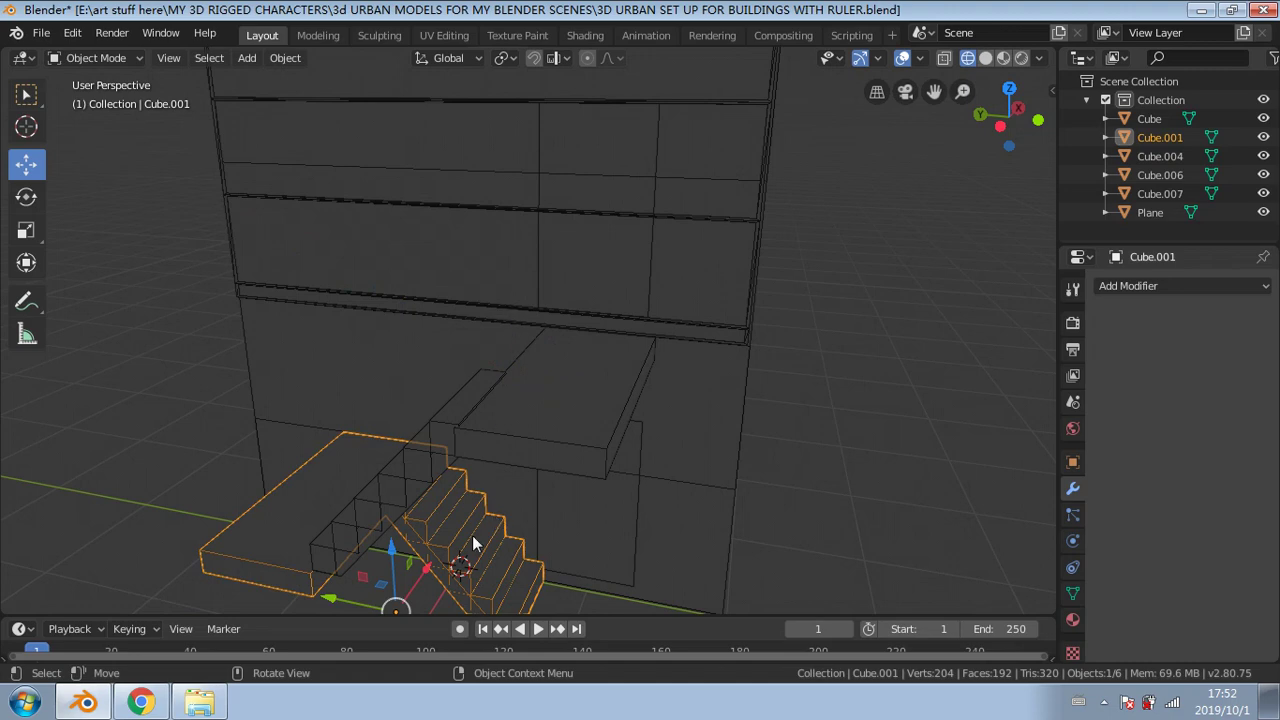
Step: Move the lower staircase along Y well clear of the building, deselect it, and display the viewport in solid shading
scroll(472, 535, "down", 3)
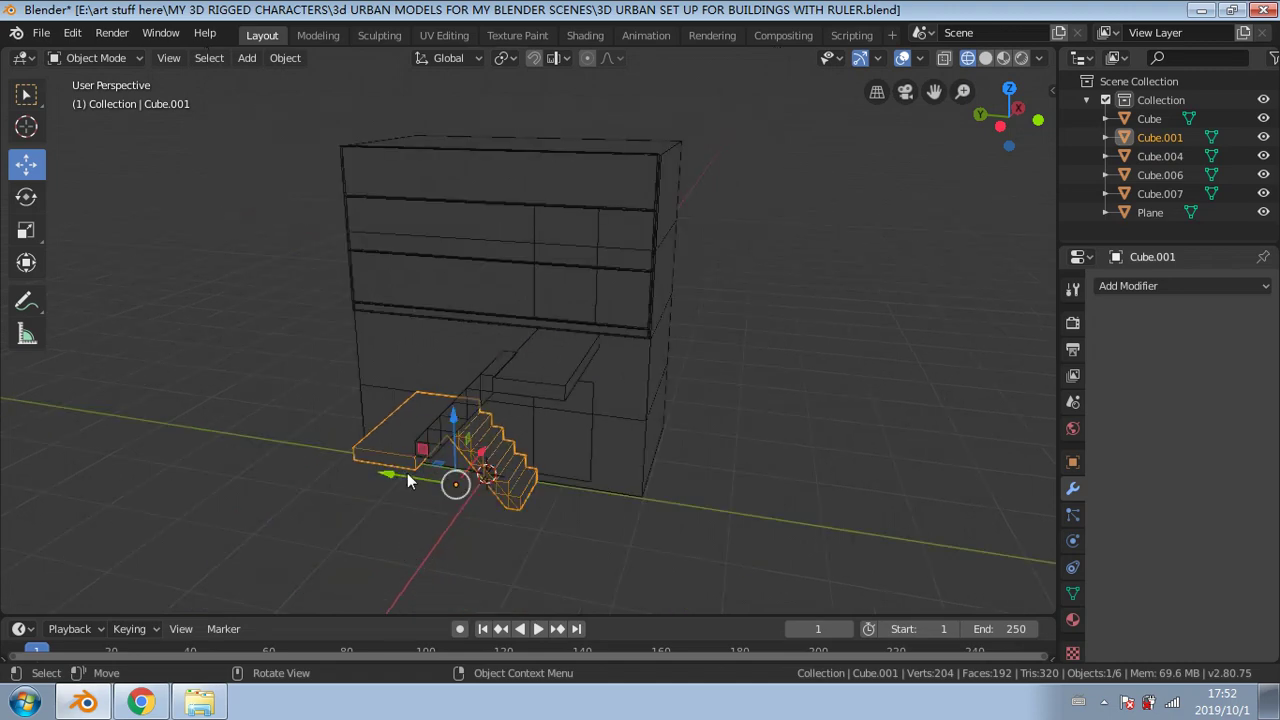
left_click_drag(396, 476, 73, 422)
middle_click_drag(73, 422, 372, 406)
scroll(372, 406, "up", 3)
left_click(372, 406)
middle_click_drag(410, 348, 670, 422)
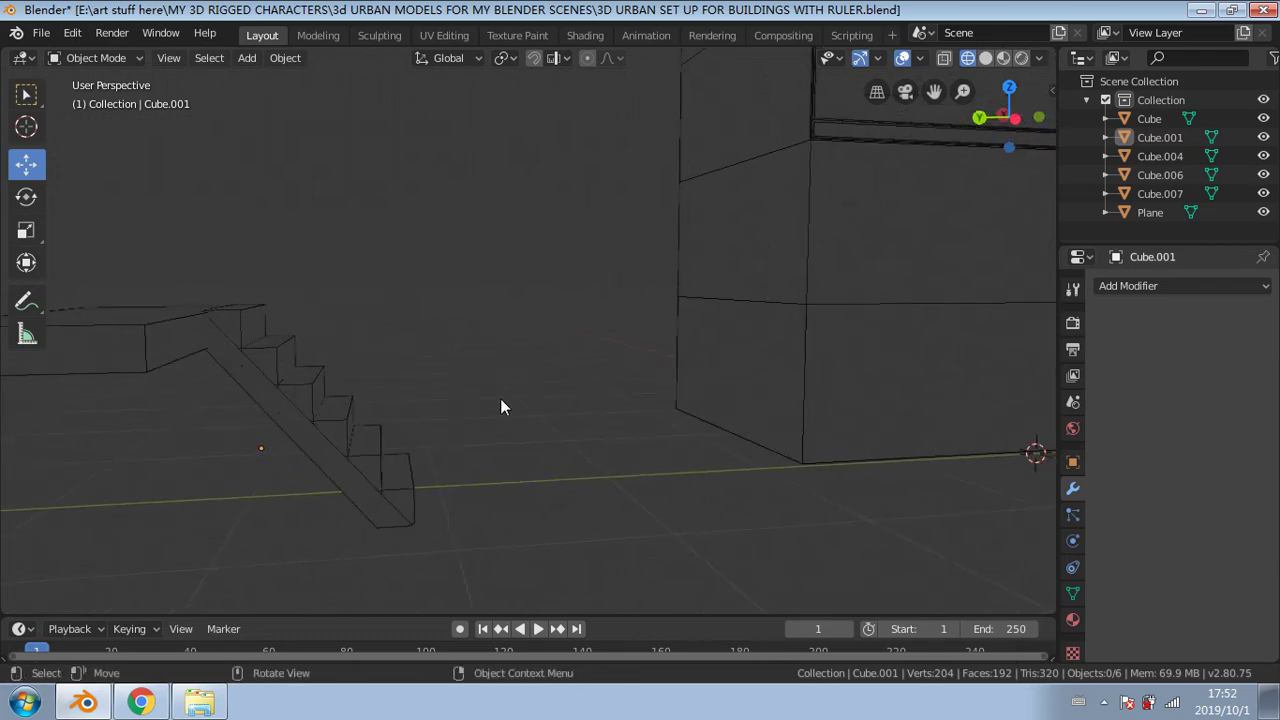
mouse_move(501, 399)
middle_mouse_down()
mouse_move(429, 419)
mouse_move(609, 400)
mouse_move(456, 412)
mouse_move(410, 430)
middle_mouse_up()
left_click(985, 57)
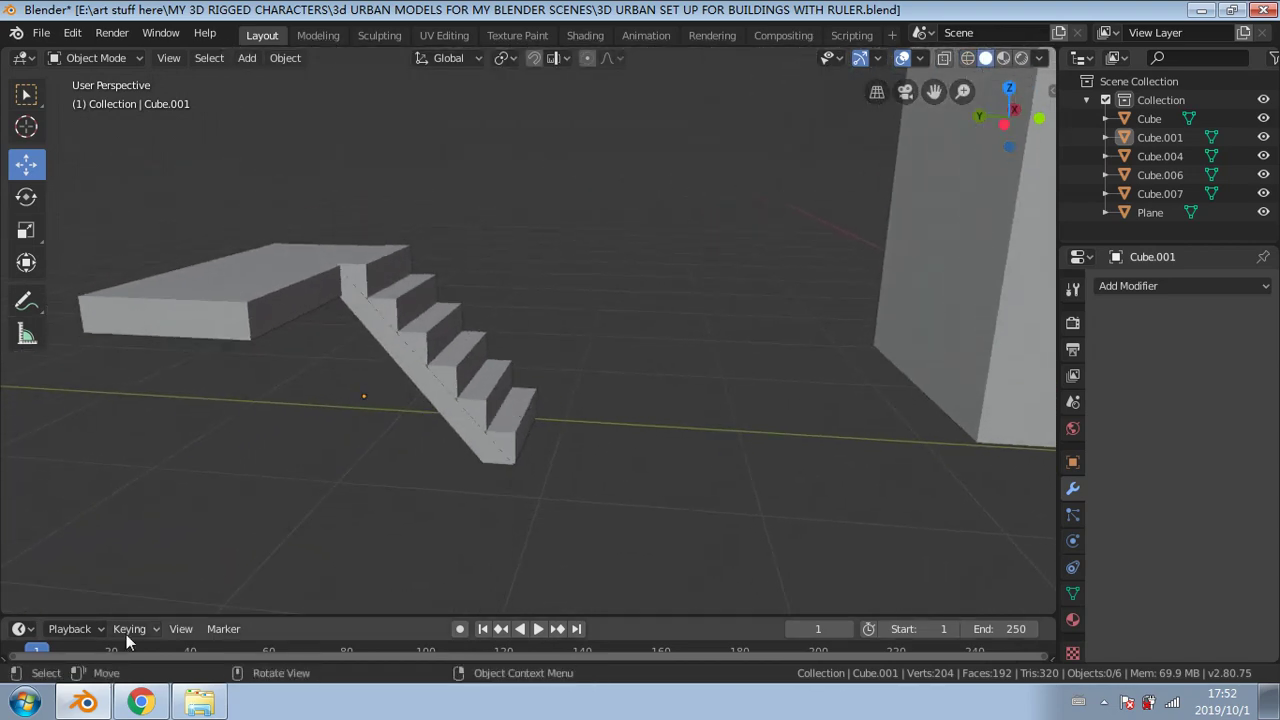
left_click(137, 703)
left_click(108, 129)
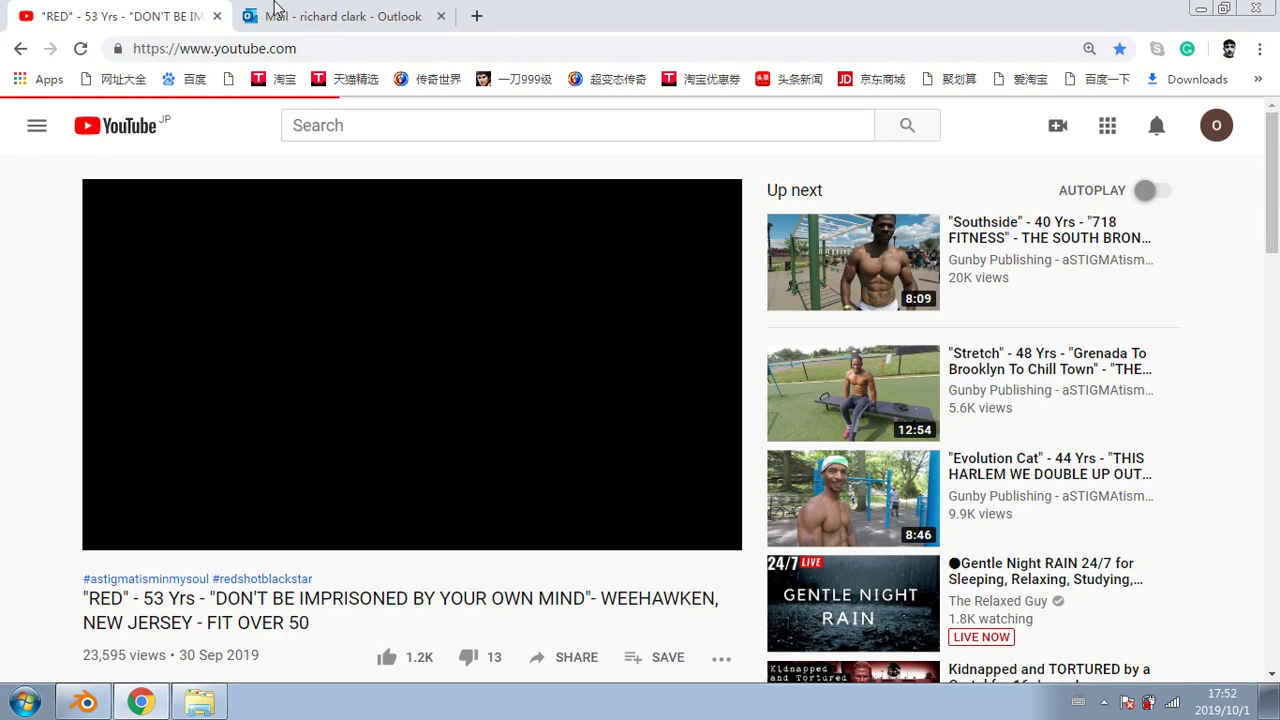
left_click(318, 14)
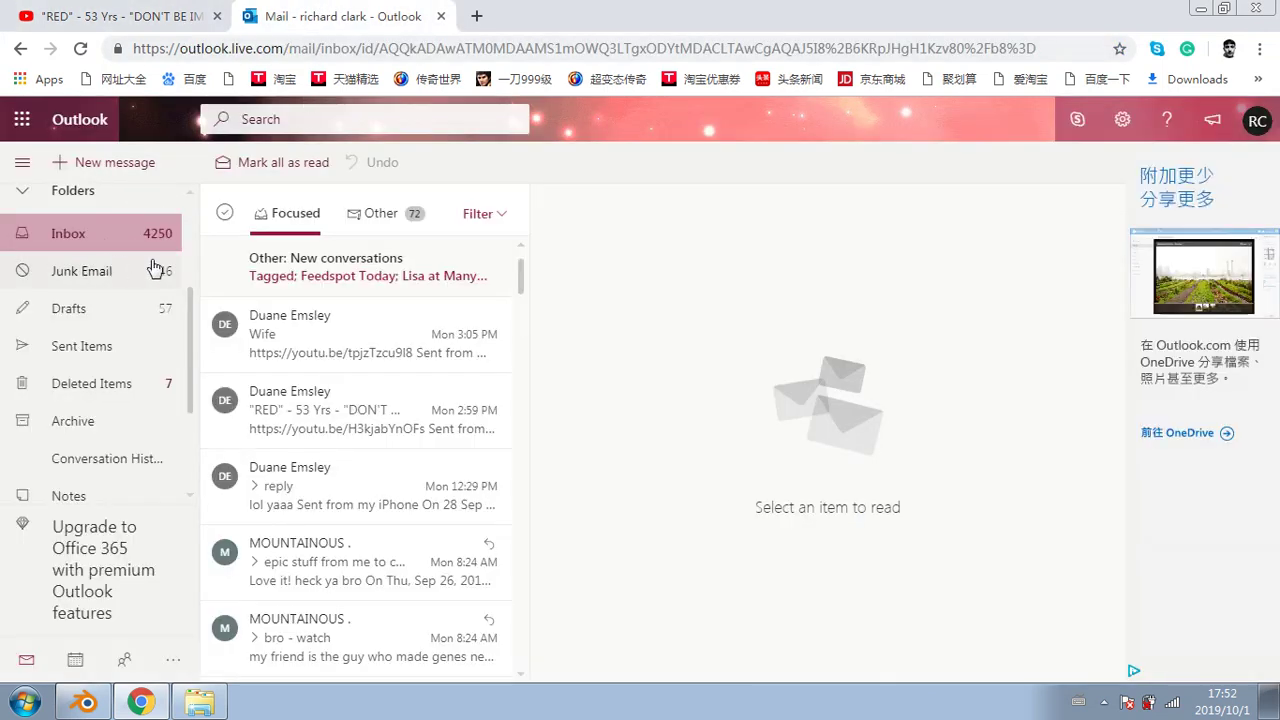
left_click(1203, 9)
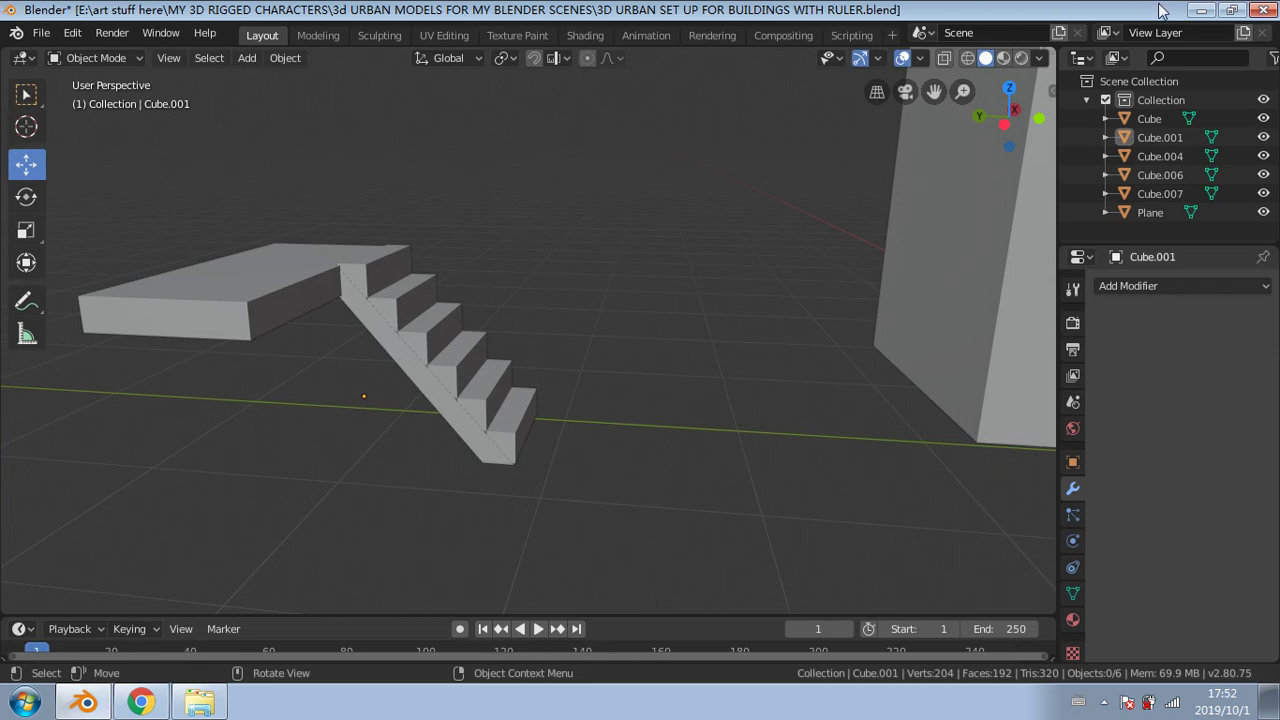
Step: Add a plane mesh at the 3D cursor in front of the building
mouse_move(651, 357)
middle_mouse_down()
mouse_move(526, 366)
mouse_move(650, 367)
middle_mouse_up()
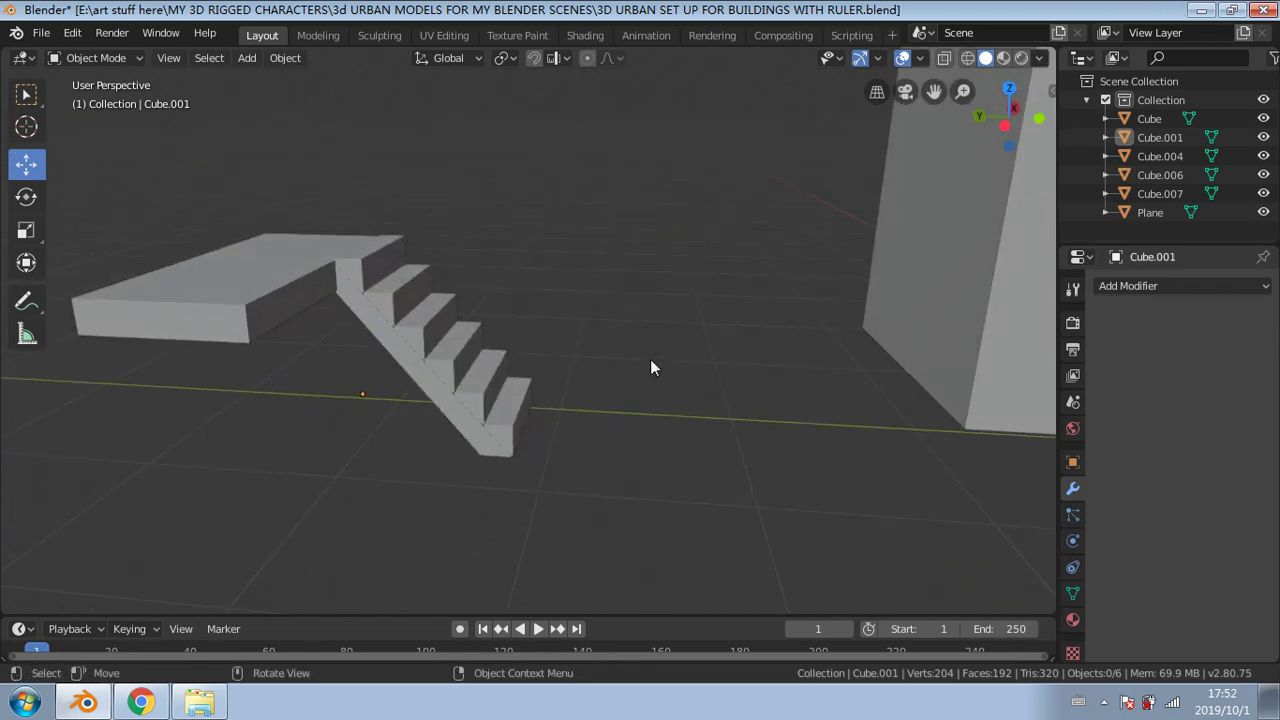
left_click(26, 200)
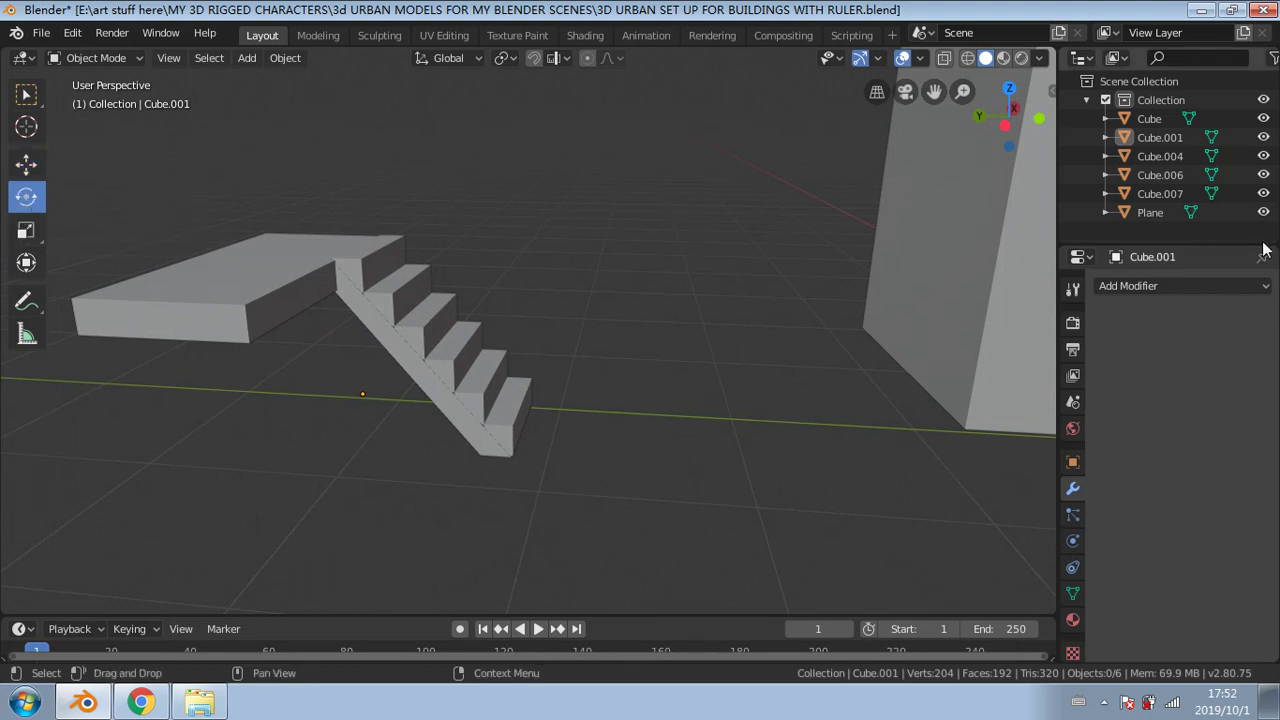
left_click(242, 59)
mouse_move(329, 78)
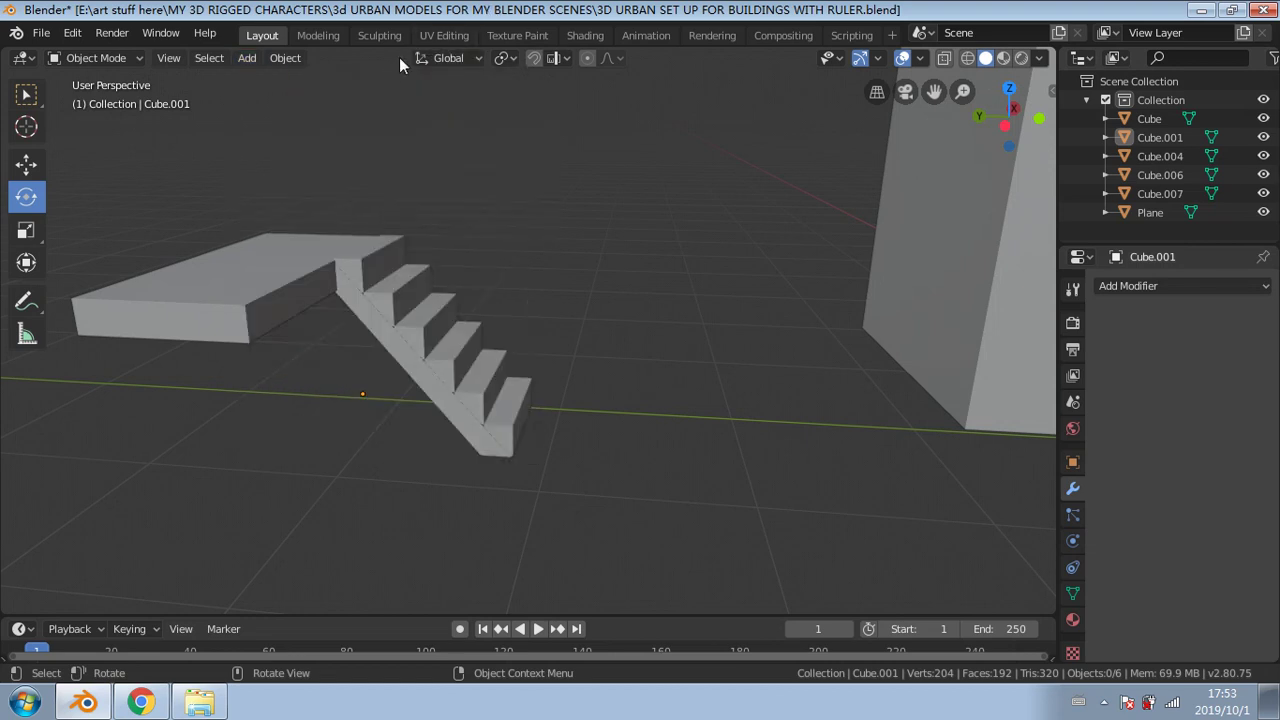
left_click(235, 60)
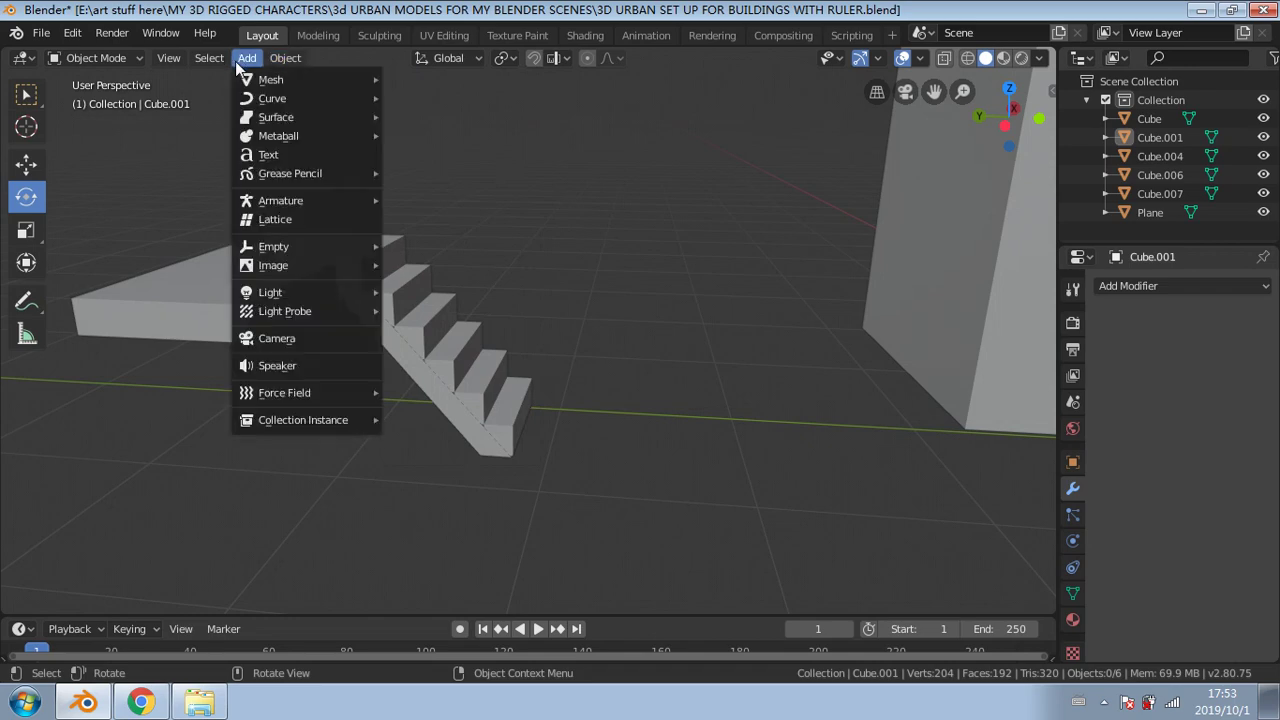
left_click(425, 78)
scroll(514, 322, "down", 7)
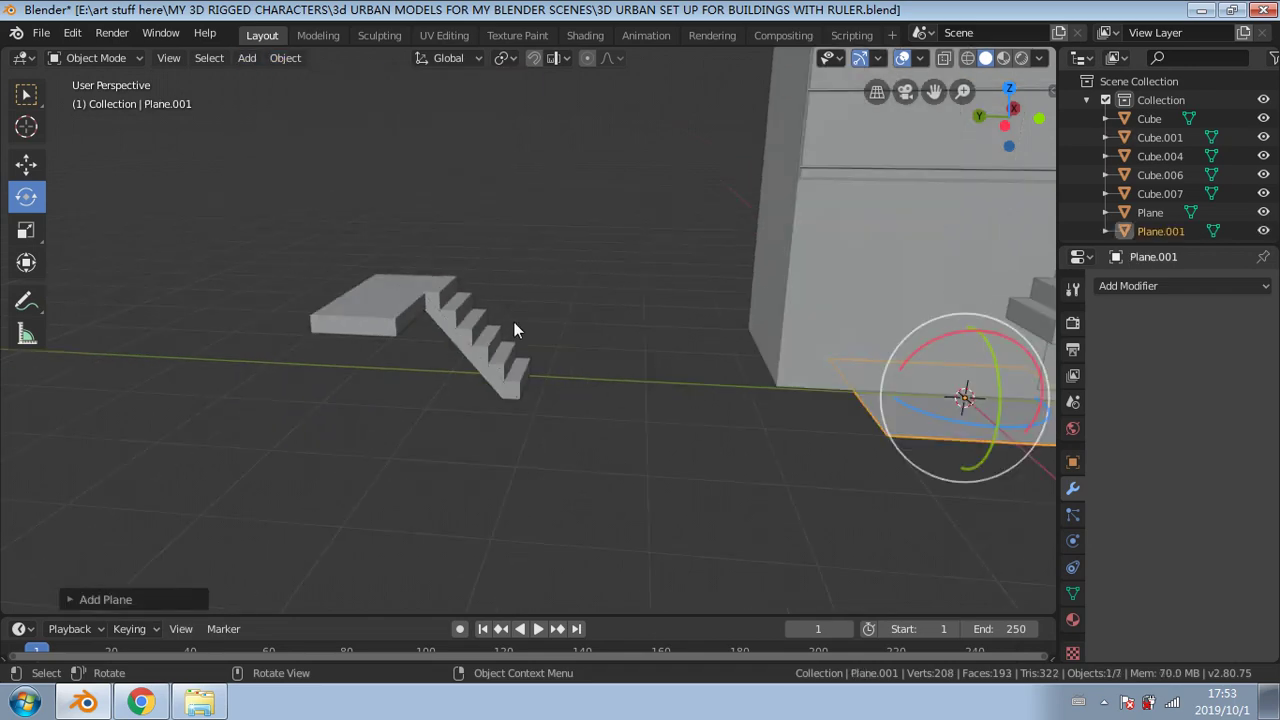
Step: Move the new plane along Y until it lies beneath the detached staircase
left_click(26, 163)
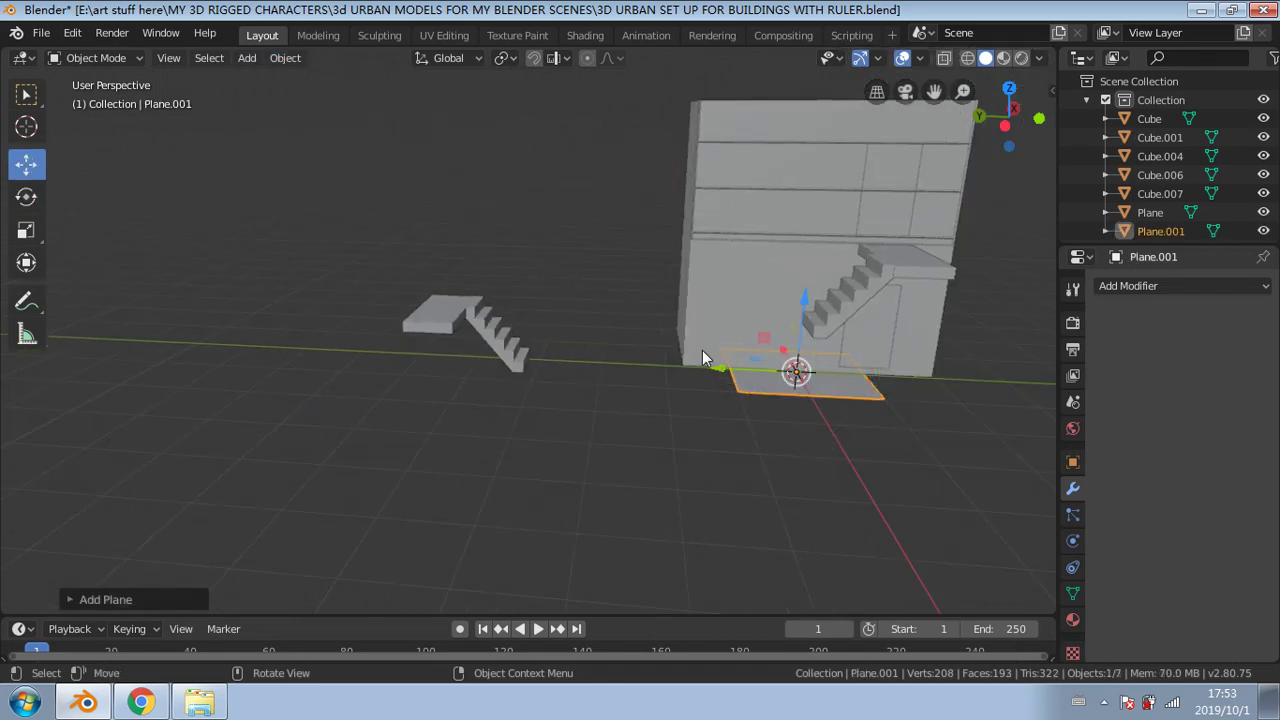
left_click_drag(723, 371, 397, 354)
middle_click_drag(520, 393, 476, 362)
scroll(335, 294, "up", 5)
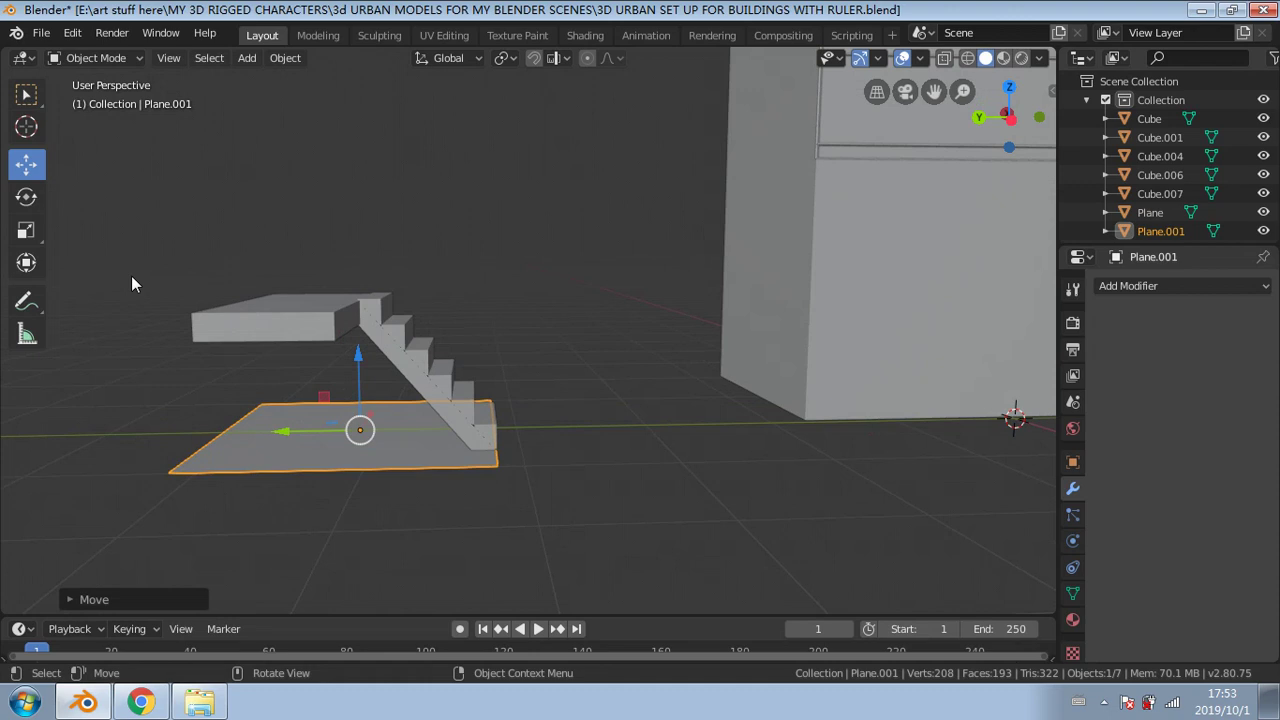
Step: Rotate the plane 90° about the global Y axis and raise it along Z to stand upright beside the staircase
type("ry90")
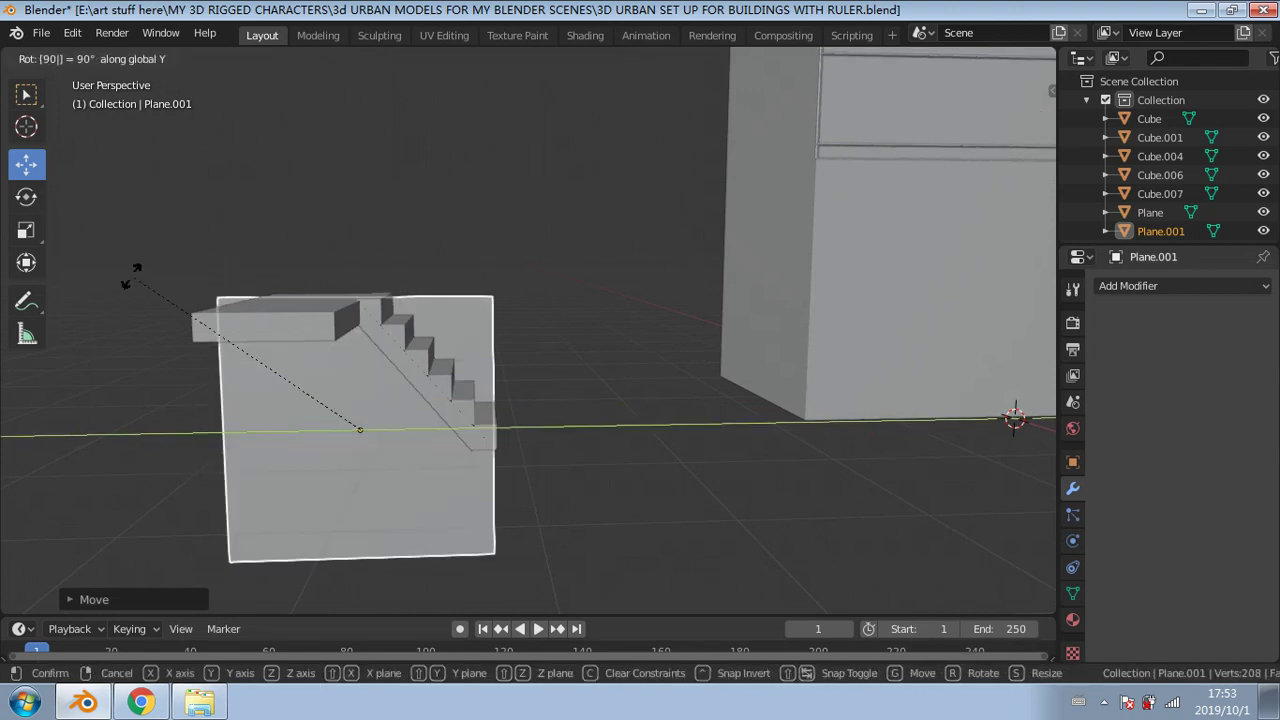
key("Return")
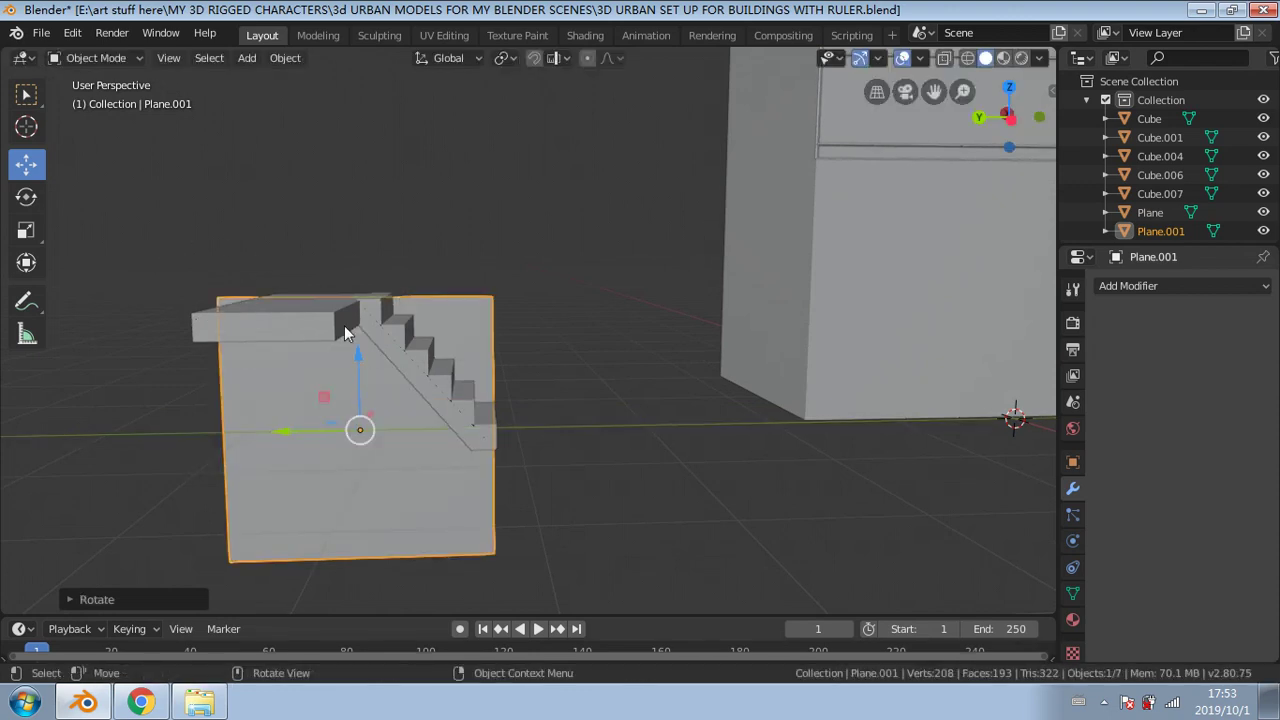
left_click_drag(358, 355, 356, 231)
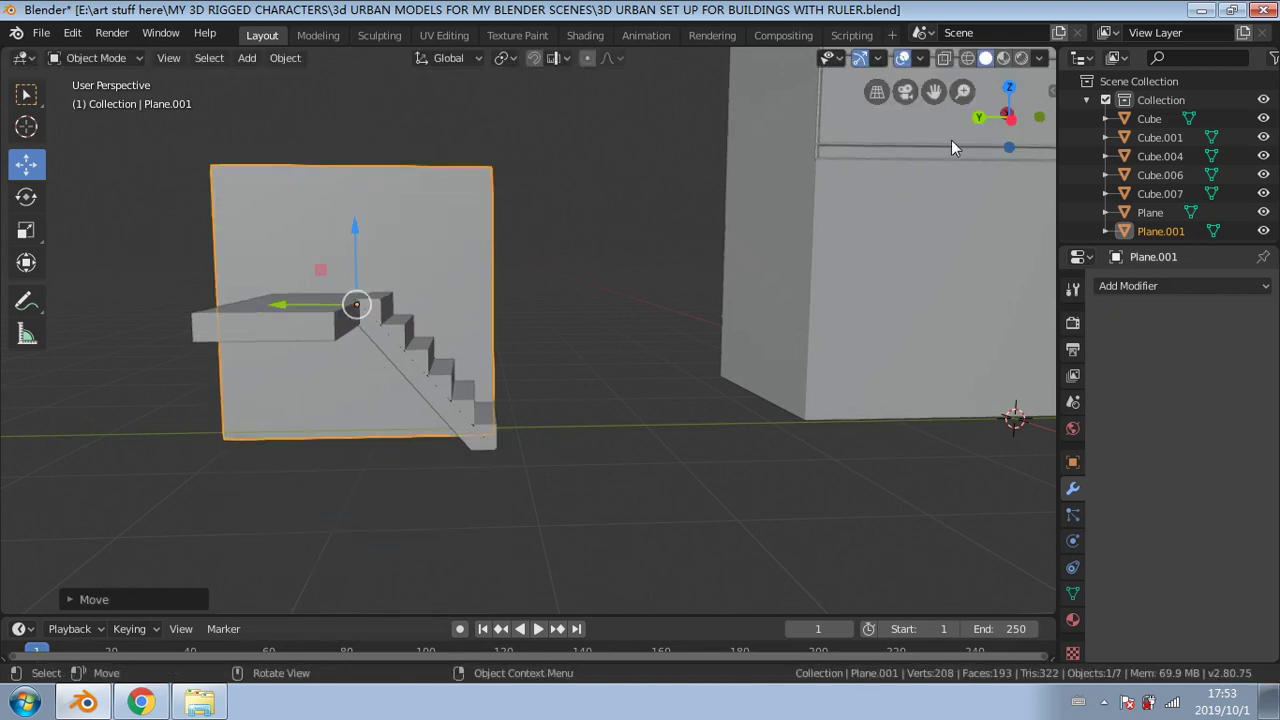
Step: Raise the upright plane along Z in the left side view until its lower edge rests on the ground line
left_click(979, 117)
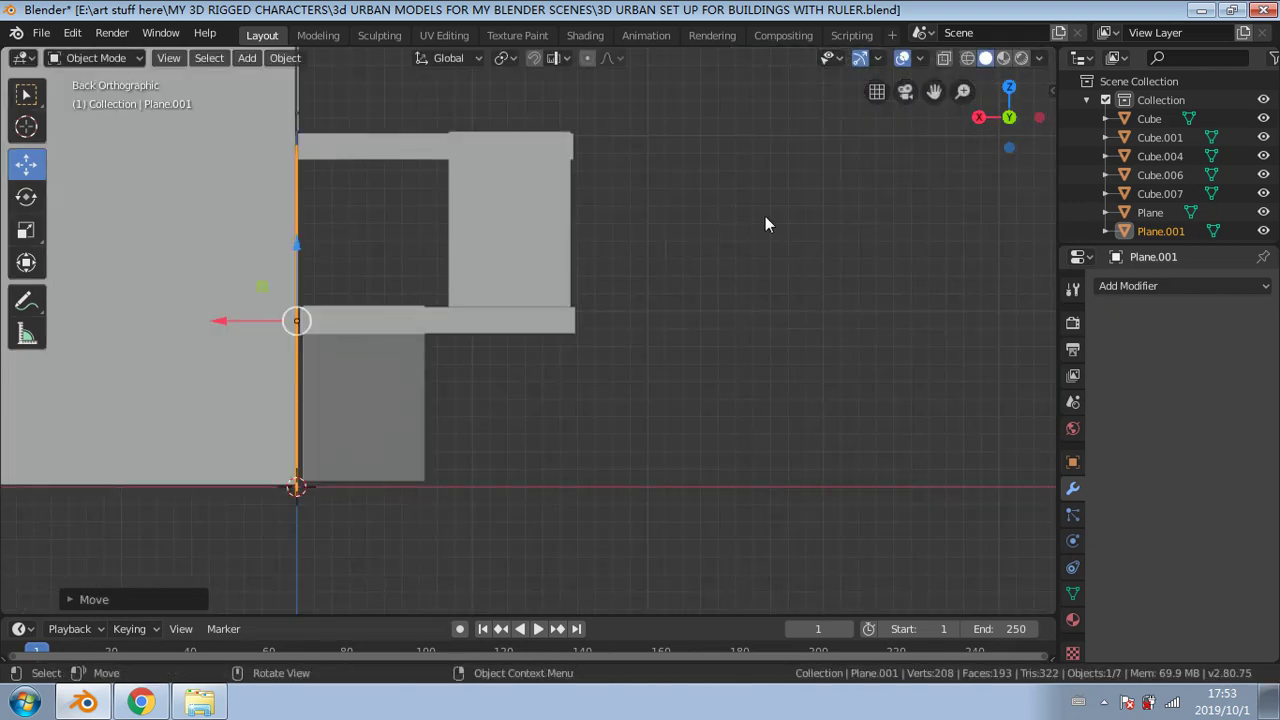
left_click(979, 117)
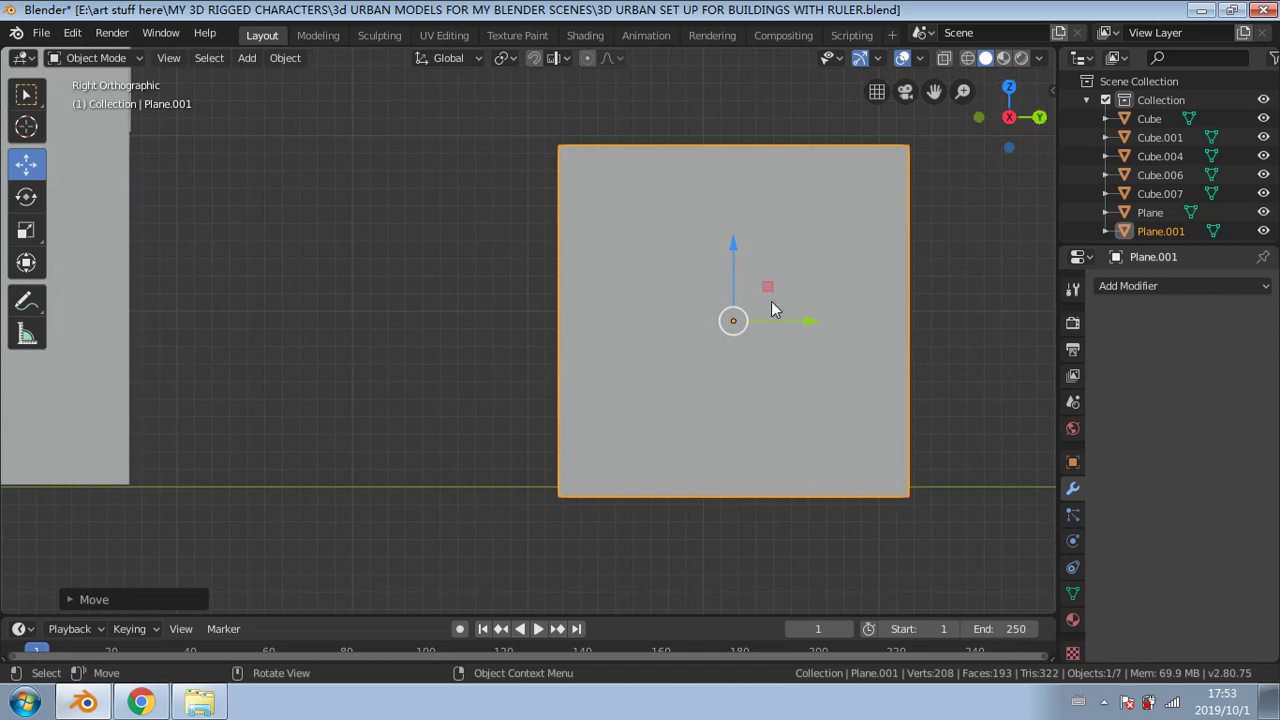
left_click(980, 117)
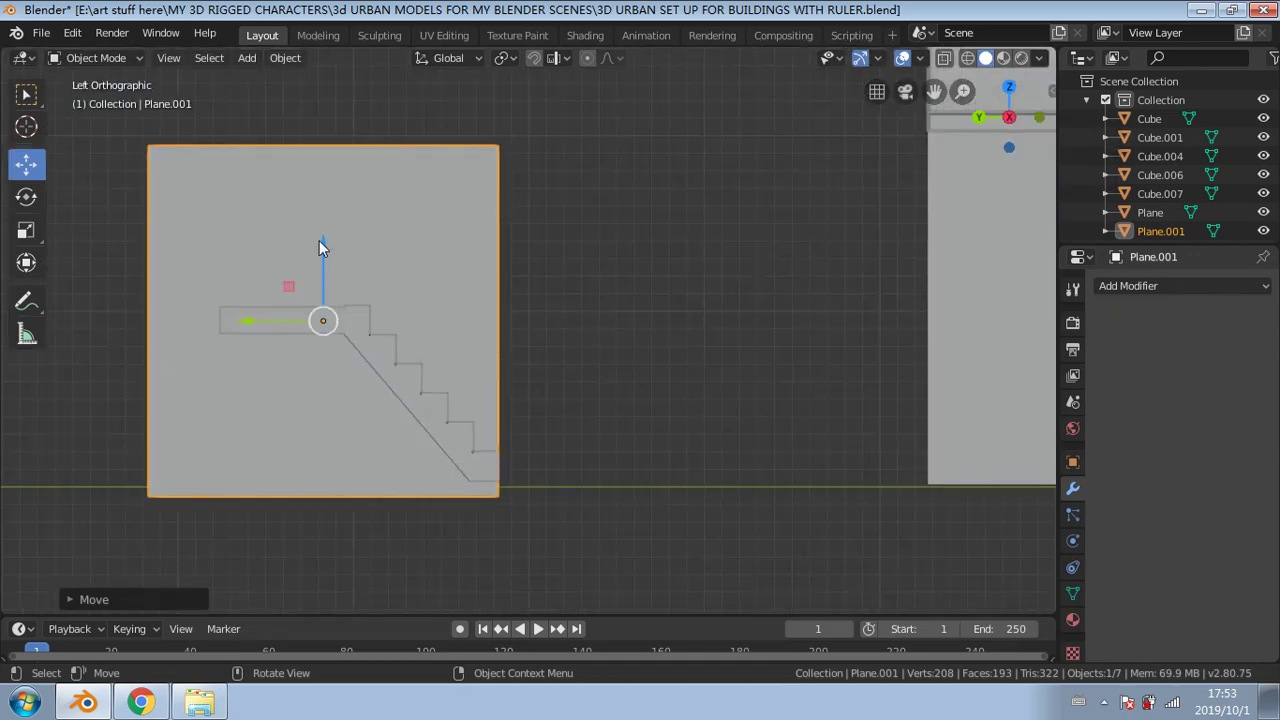
mouse_move(320, 248)
left_mouse_down()
mouse_move(325, 226)
mouse_move(335, 240)
left_mouse_up()
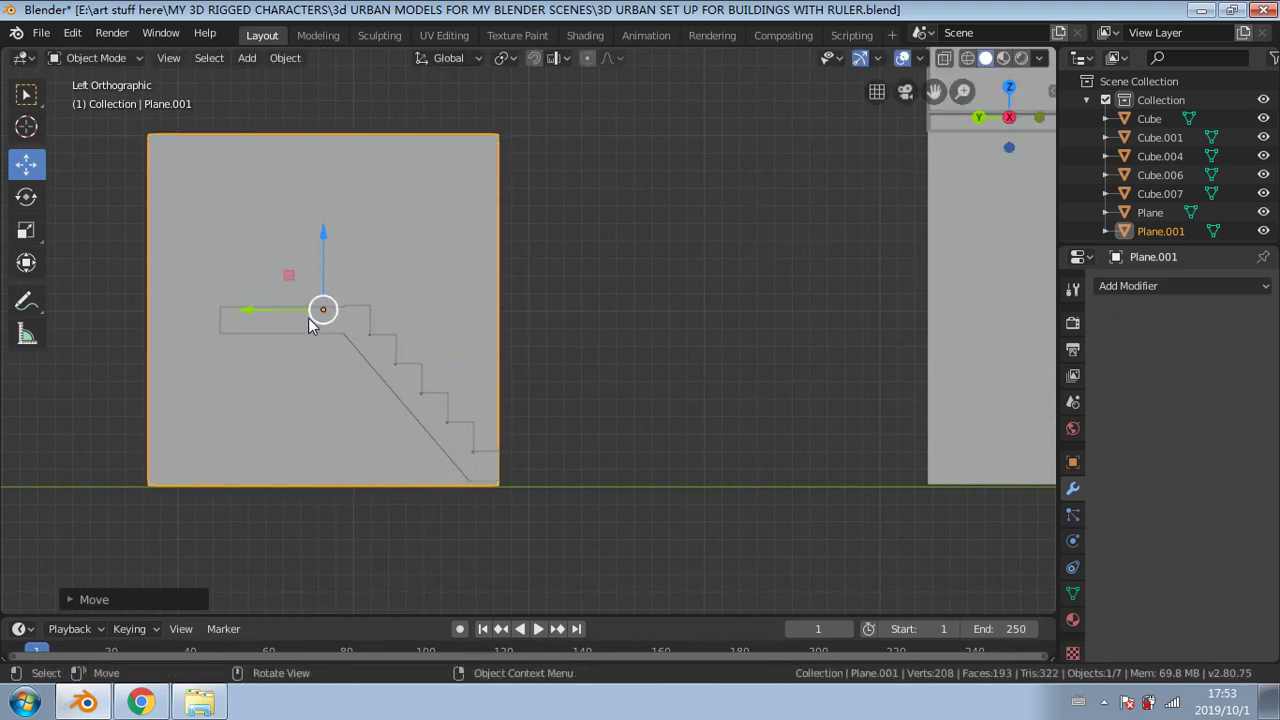
left_click_drag(308, 318, 308, 316)
left_click_drag(323, 240, 328, 253)
Step: Display the scene in wireframe and lower the detached staircase along Z until its base meets the ground, then deselect it
left_click(967, 57)
left_click(353, 307)
left_click_drag(393, 319, 400, 321)
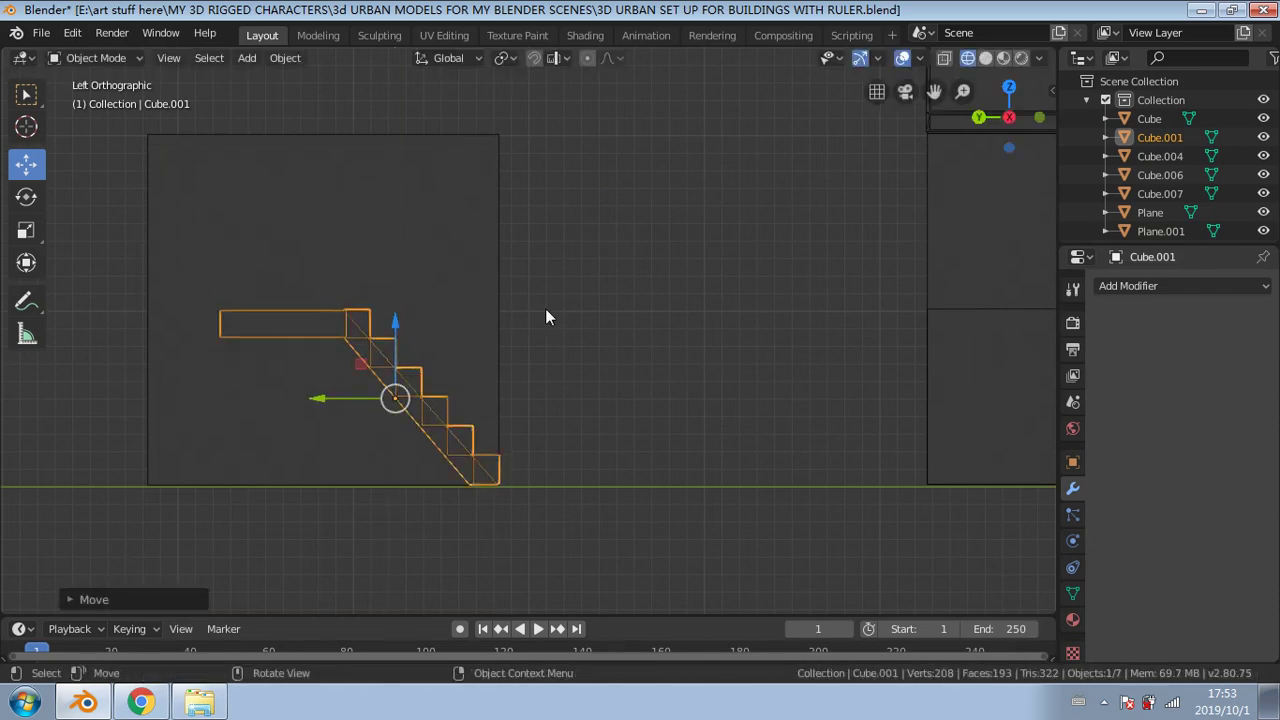
left_click(545, 308)
Step: Scale the upright plane along Y to a little under half its width
left_click(444, 286)
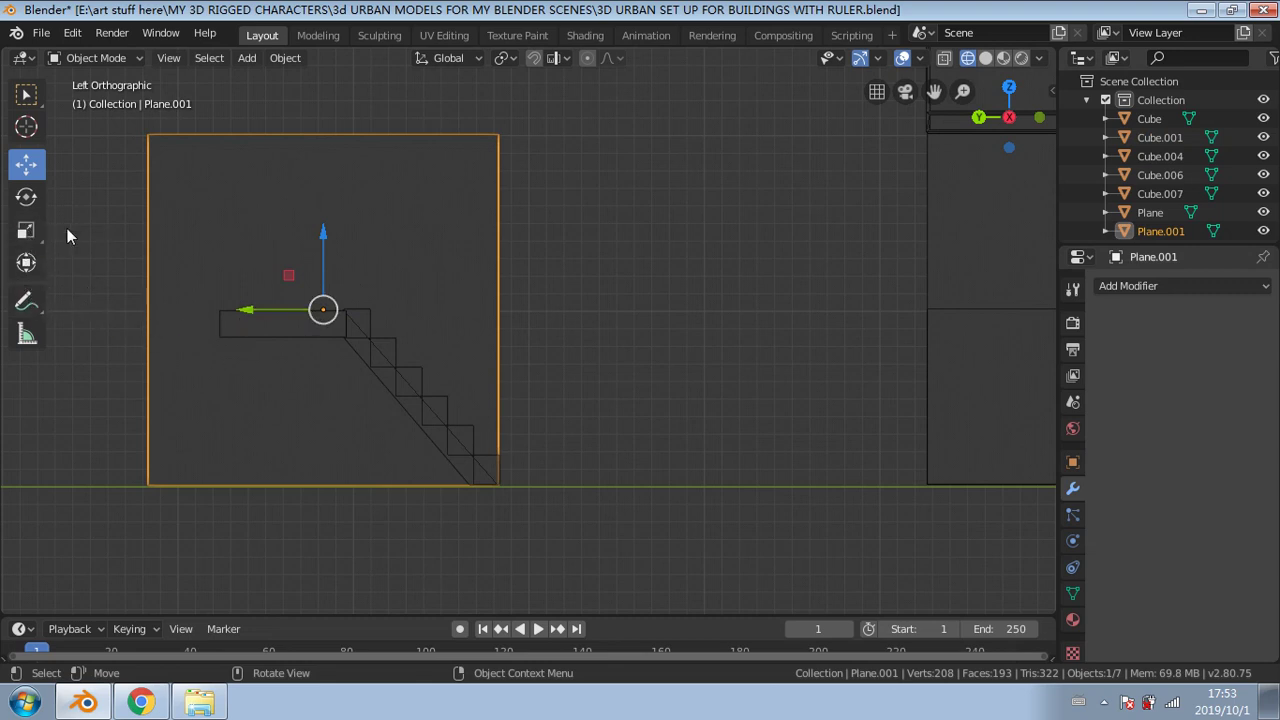
left_click(38, 238)
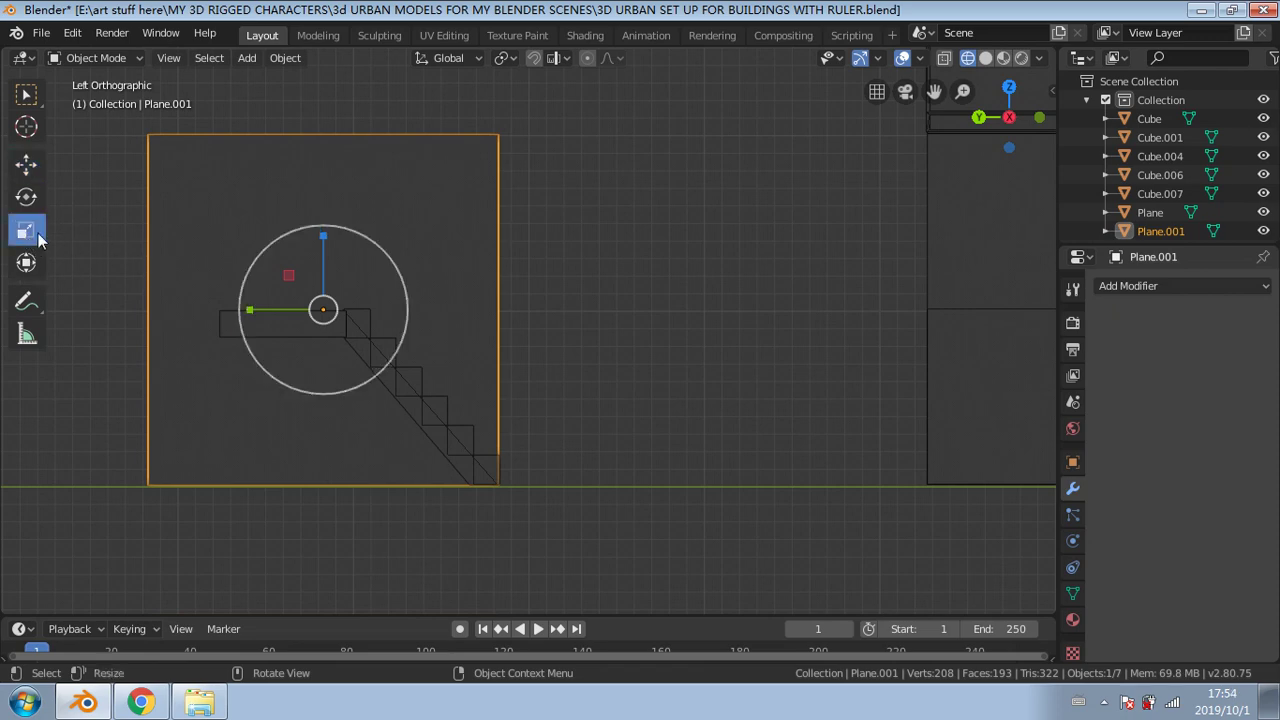
left_click_drag(250, 311, 290, 315)
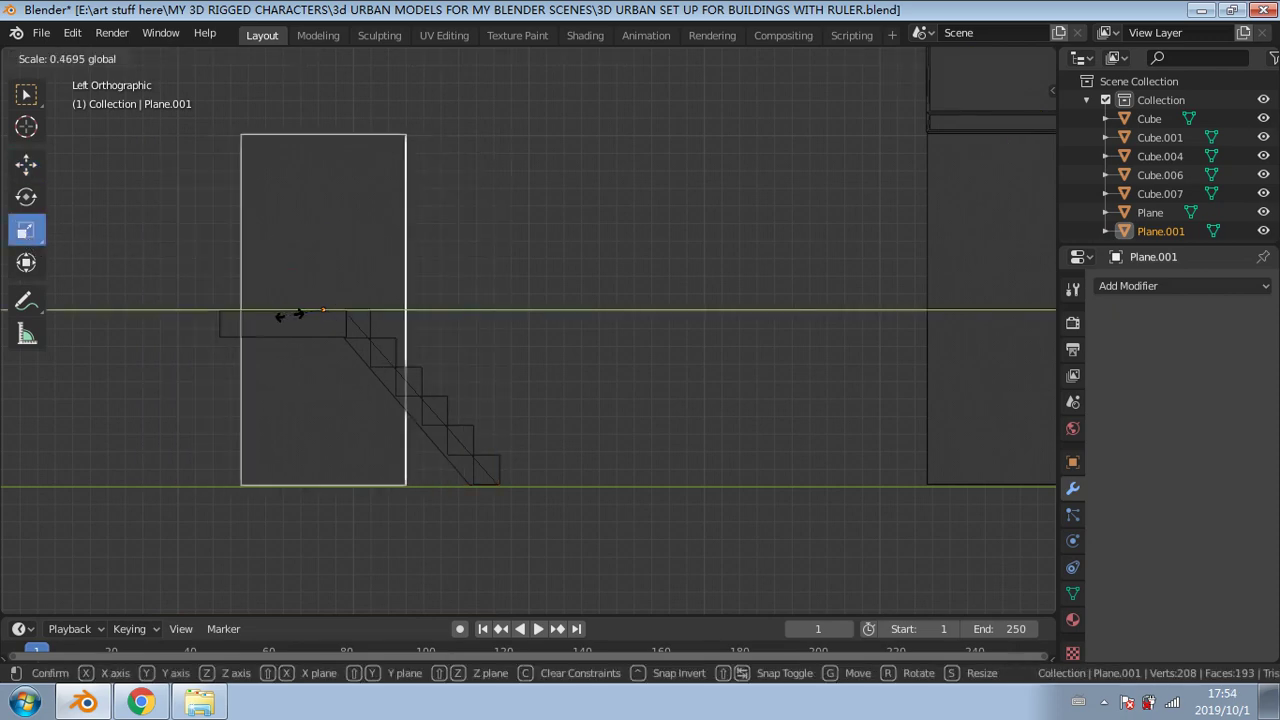
left_click(289, 315)
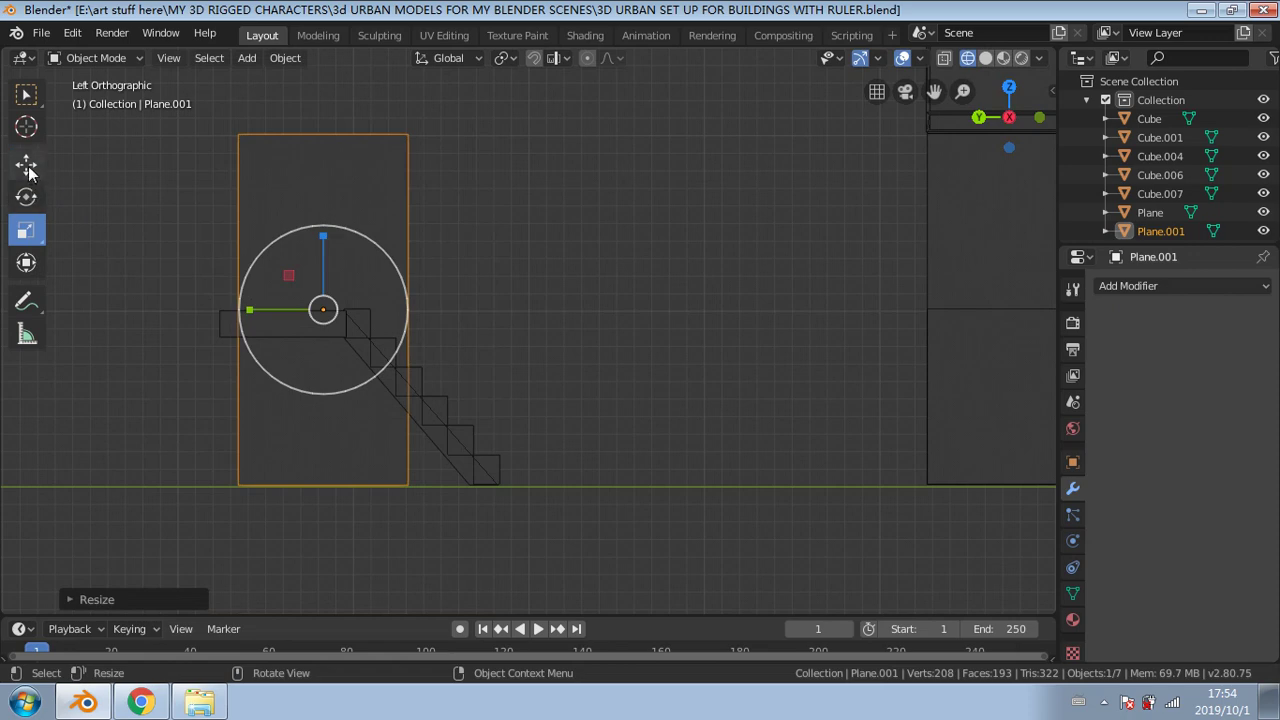
Step: Move the narrowed plane along Y onto the stair flight and trim its width to span the steps from landing to base
left_click(26, 164)
left_click_drag(261, 328, 349, 312)
left_click(26, 230)
left_click(26, 164)
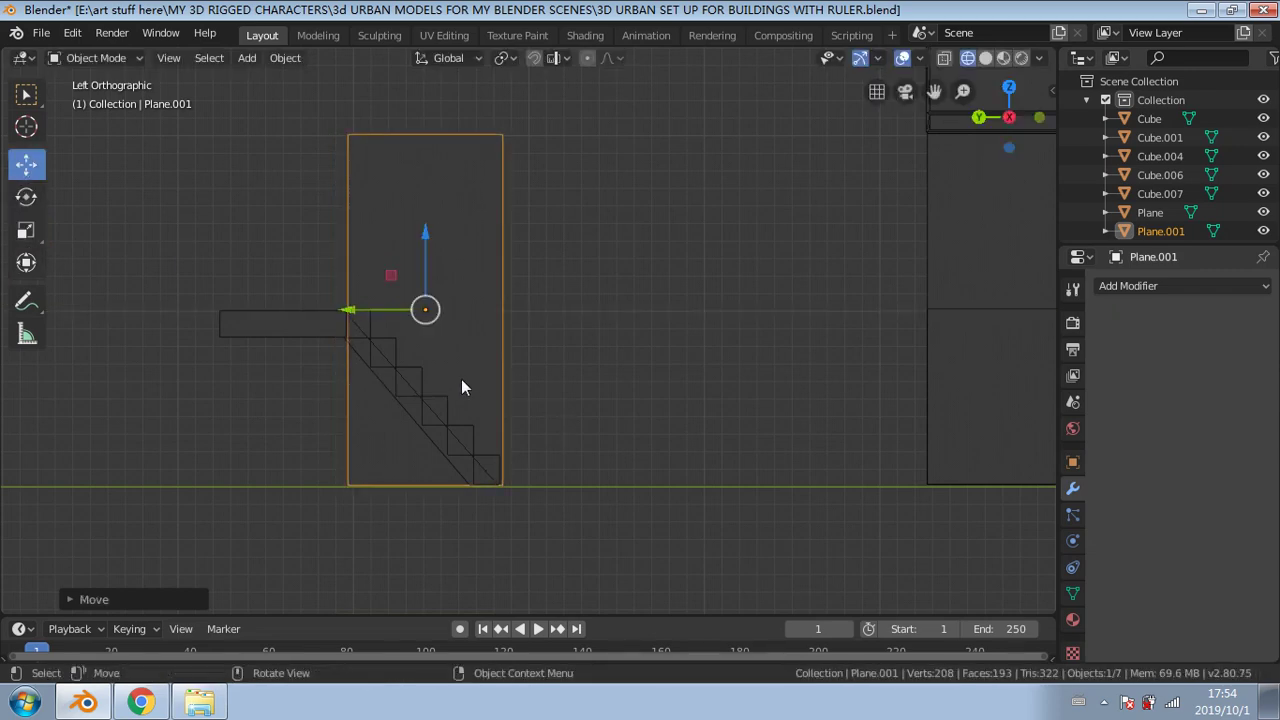
Step: Add a Solidify modifier to the upright plane beside the stair flight
middle_click_drag(461, 238, 553, 369)
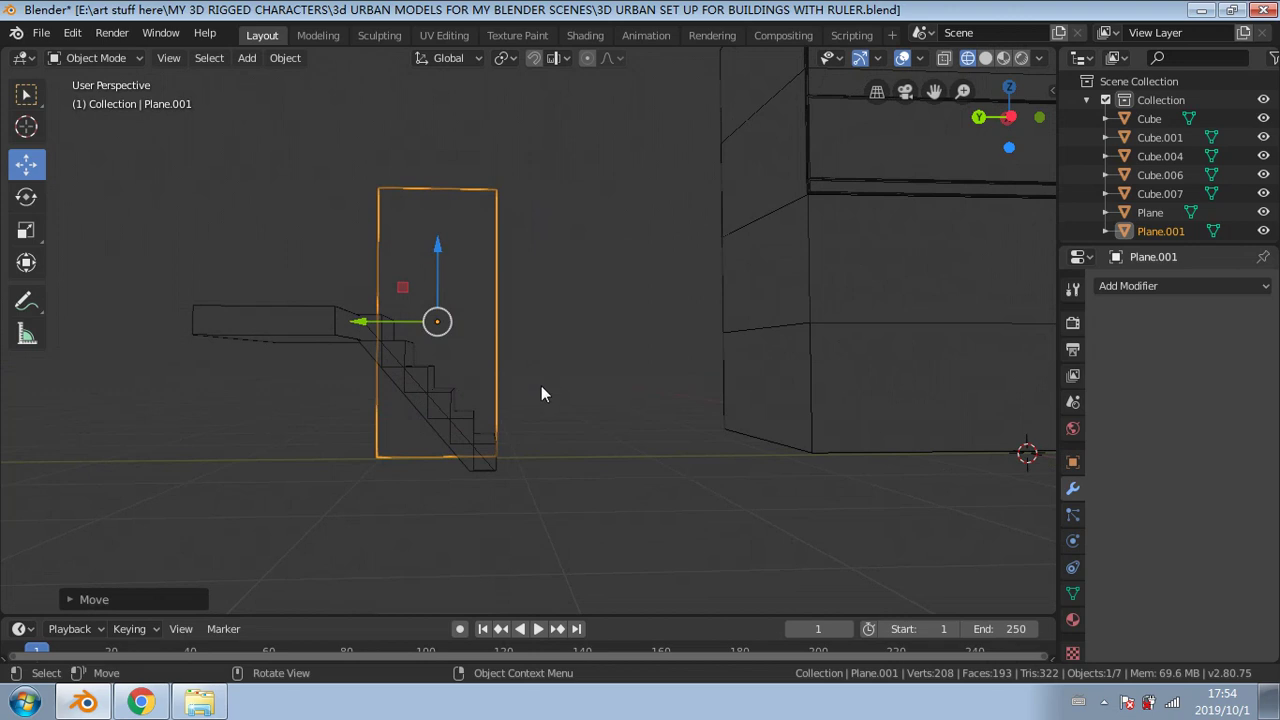
middle_click_drag(555, 350, 619, 363)
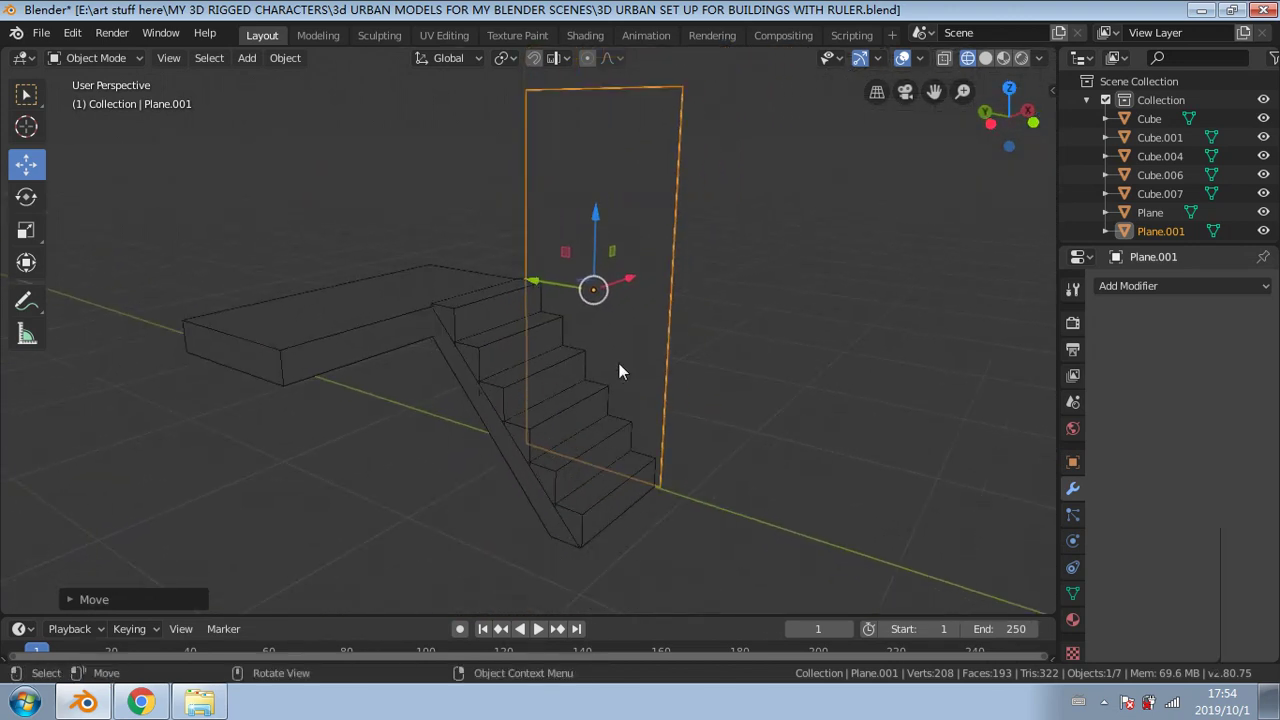
left_click(1257, 541)
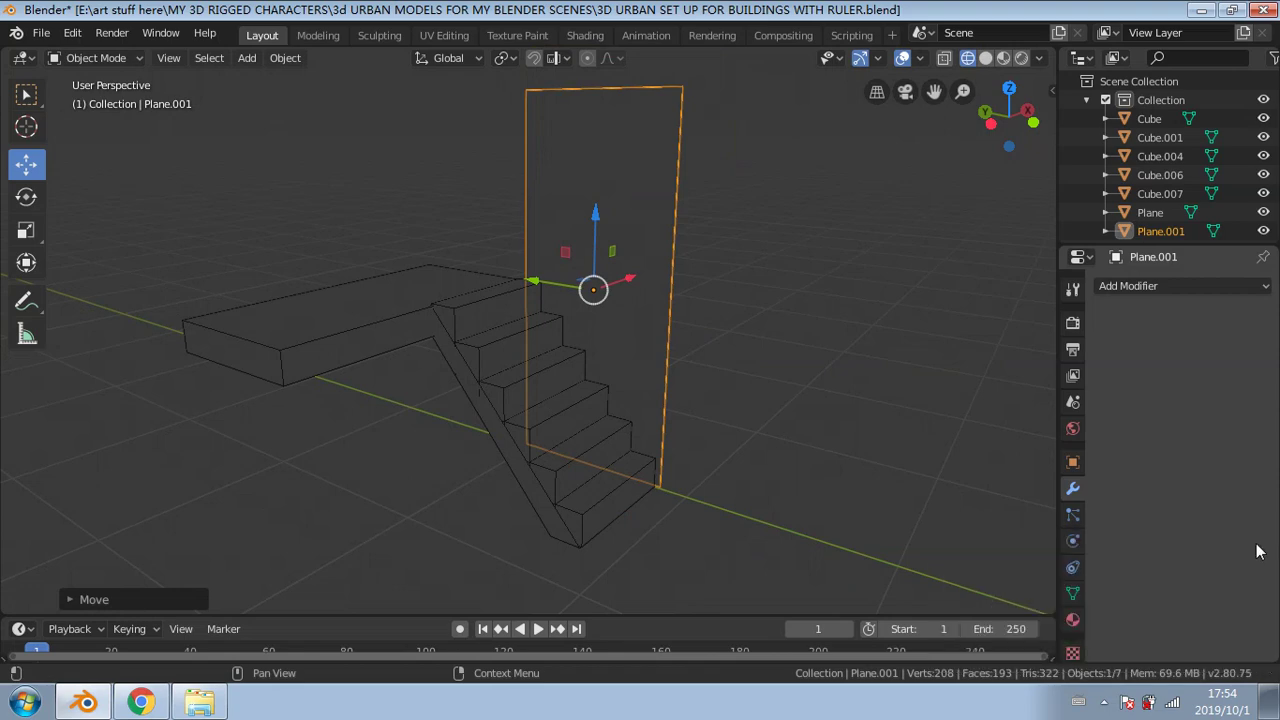
middle_click_drag(899, 517, 817, 463)
left_click(1135, 287)
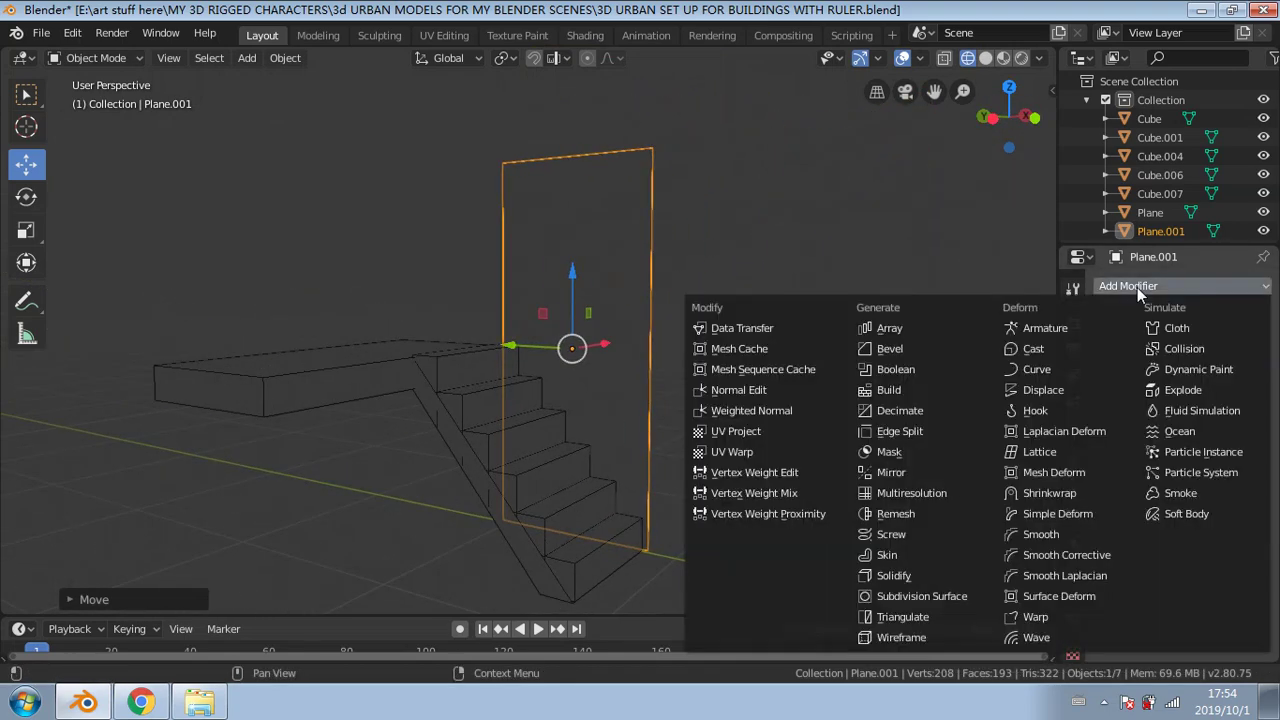
left_click(925, 572)
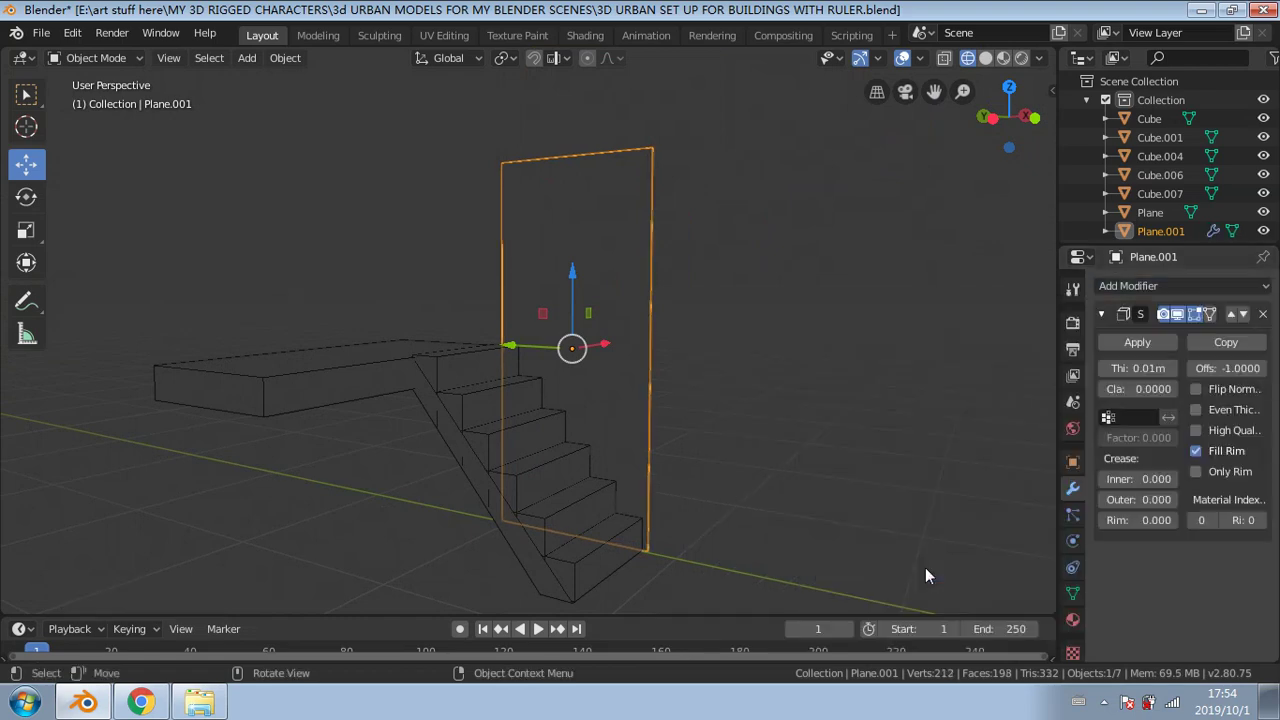
Step: Set the Solidify thickness of the upright plane to 0.04 m, judging it against the steps
left_click(1172, 371)
left_click(1172, 371)
left_click(1172, 371)
left_click(1172, 371)
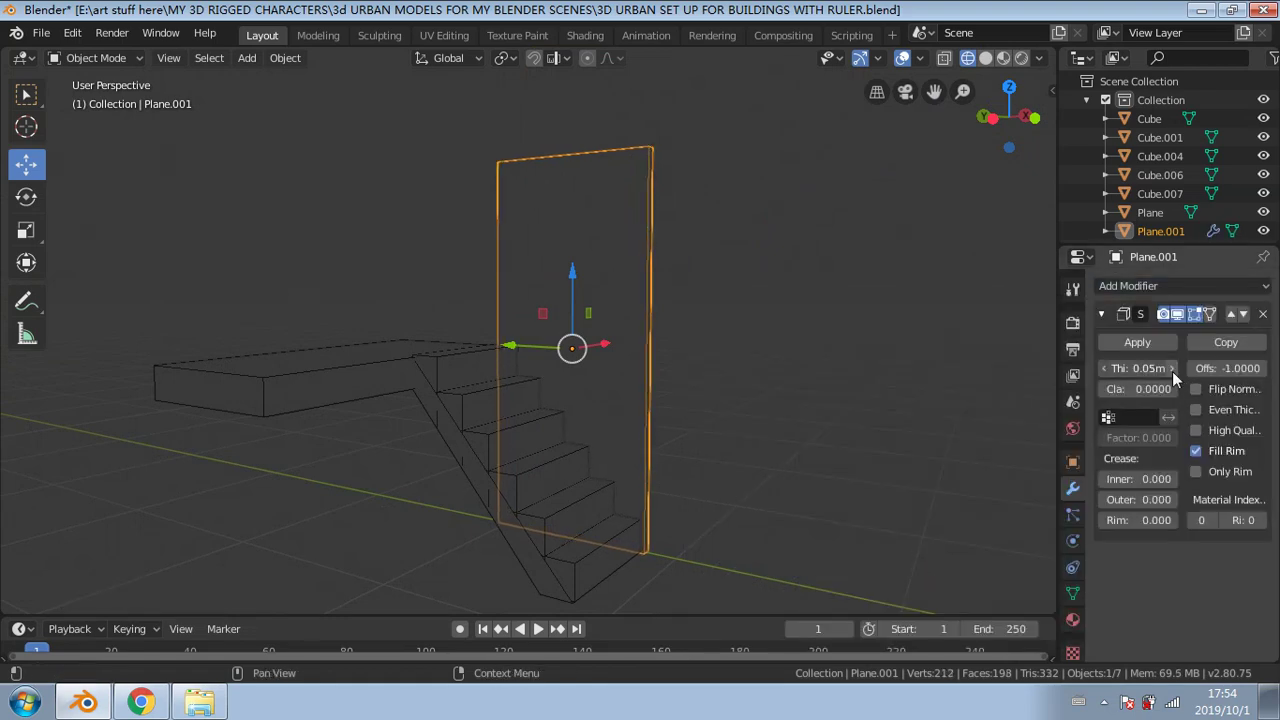
left_click(1172, 371)
middle_click_drag(876, 366, 606, 368)
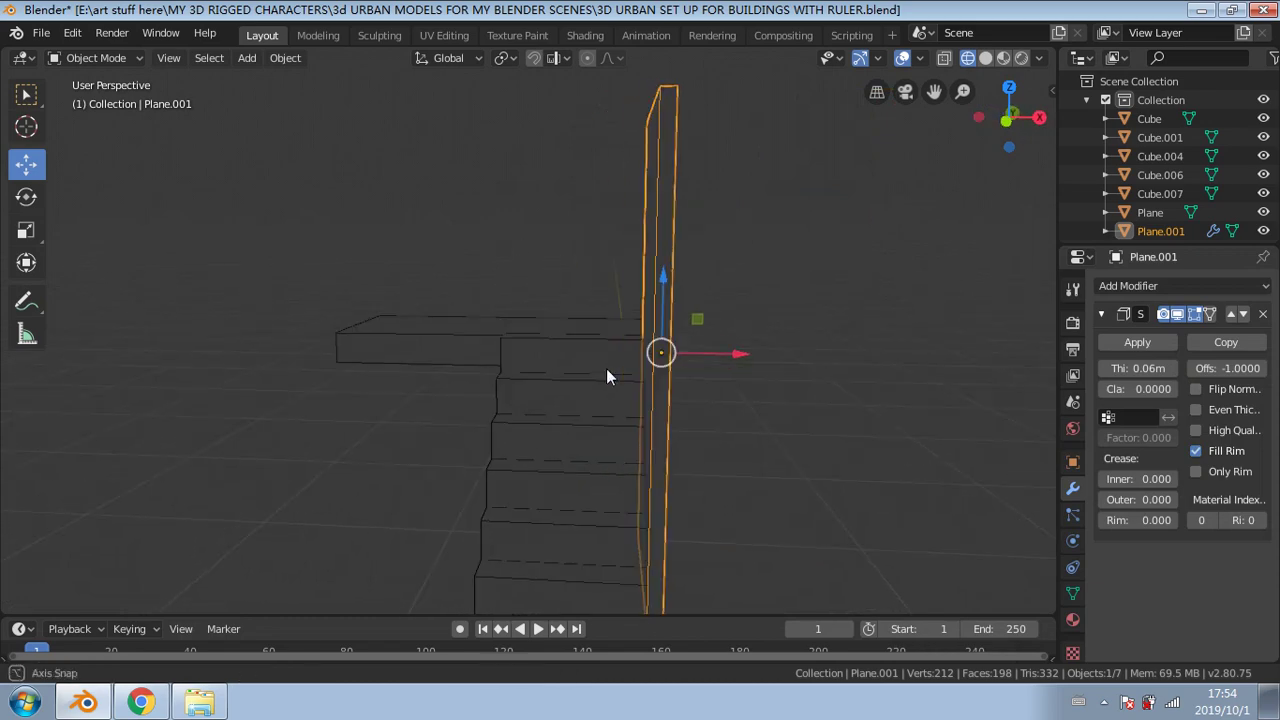
left_click(1106, 369)
left_click(1106, 369)
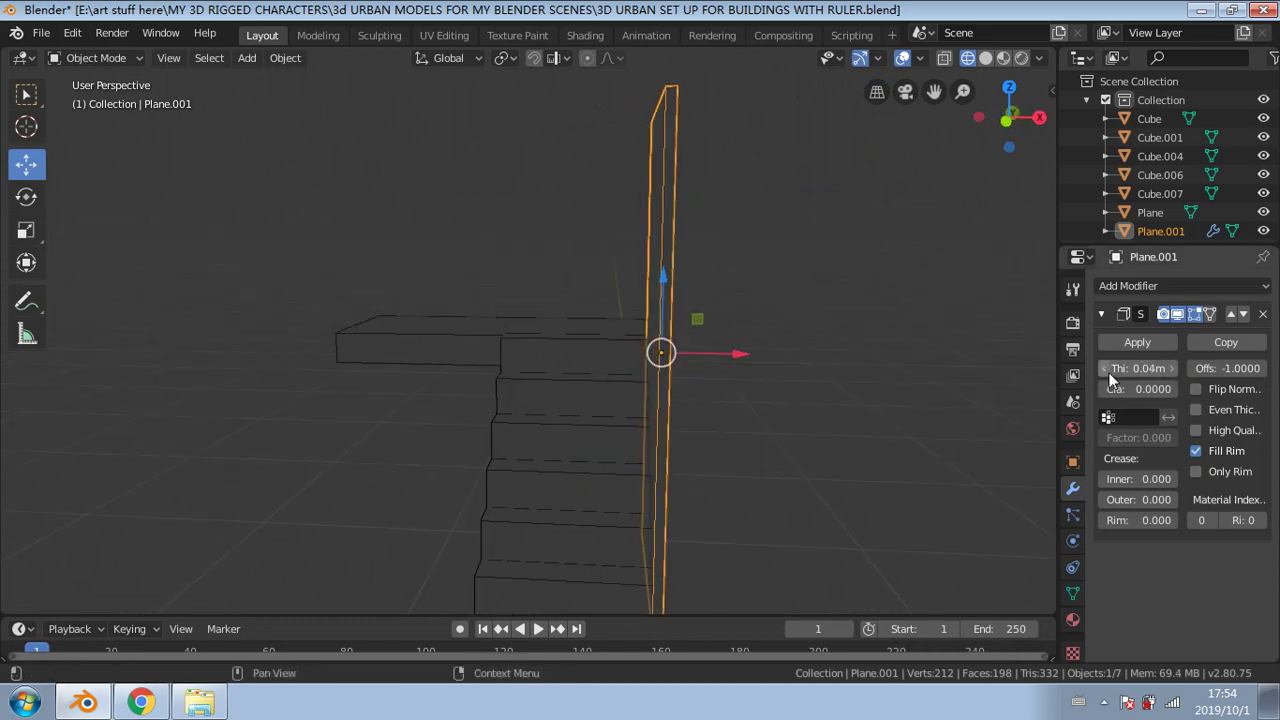
left_click(1106, 369)
middle_click_drag(908, 395, 930, 412)
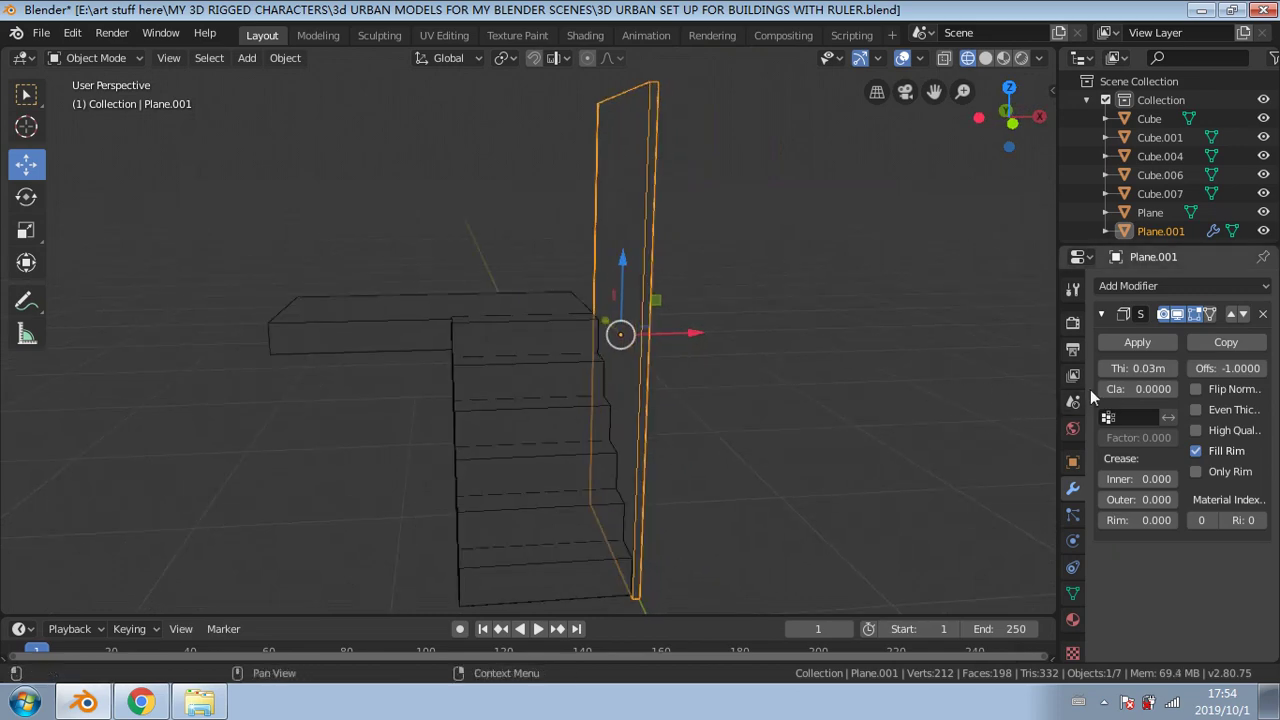
left_click(1173, 368)
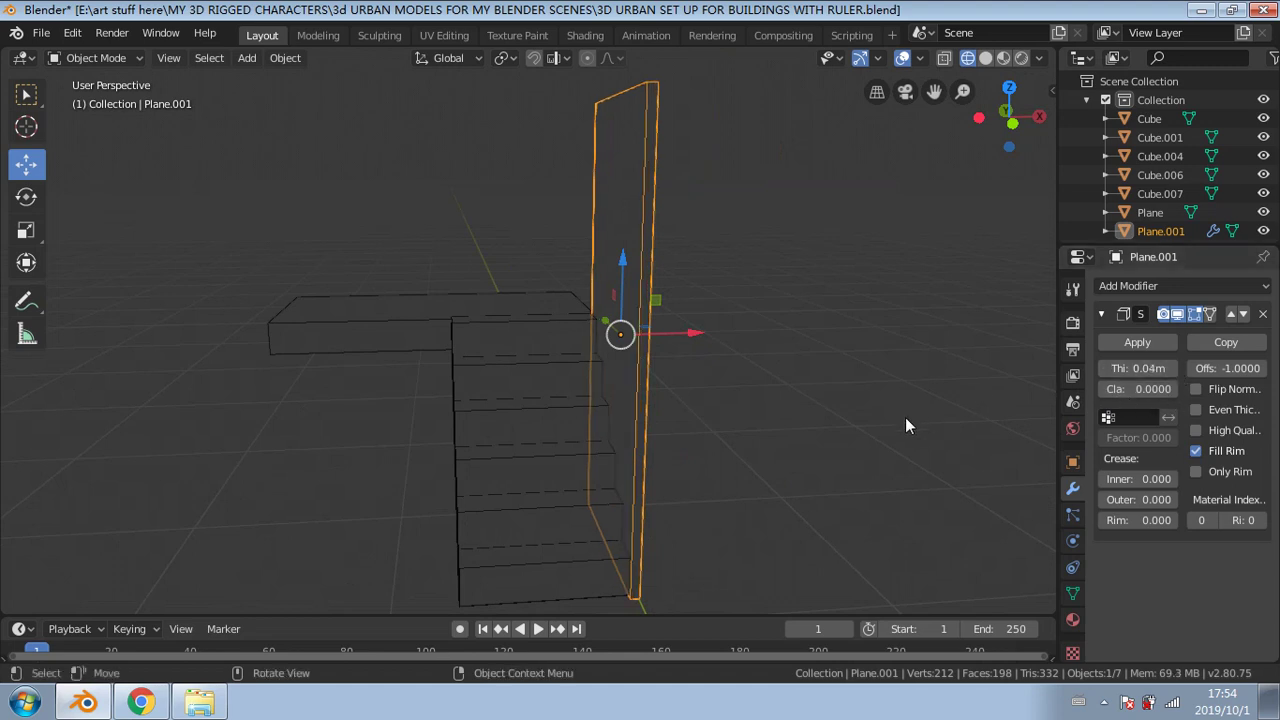
middle_click_drag(905, 417, 1100, 403)
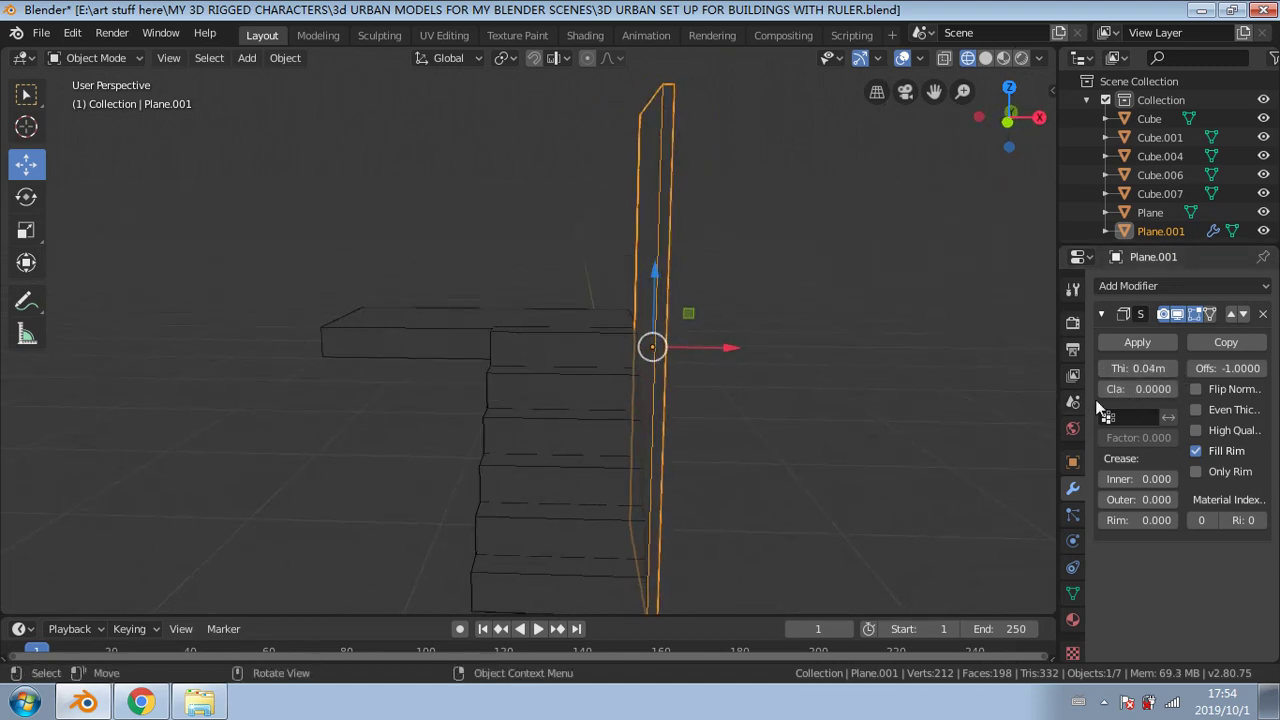
Step: Deselect the upright panel and apply its Solidify modifier
middle_click_drag(777, 429, 944, 441)
middle_click_drag(747, 429, 715, 411)
left_click(714, 410)
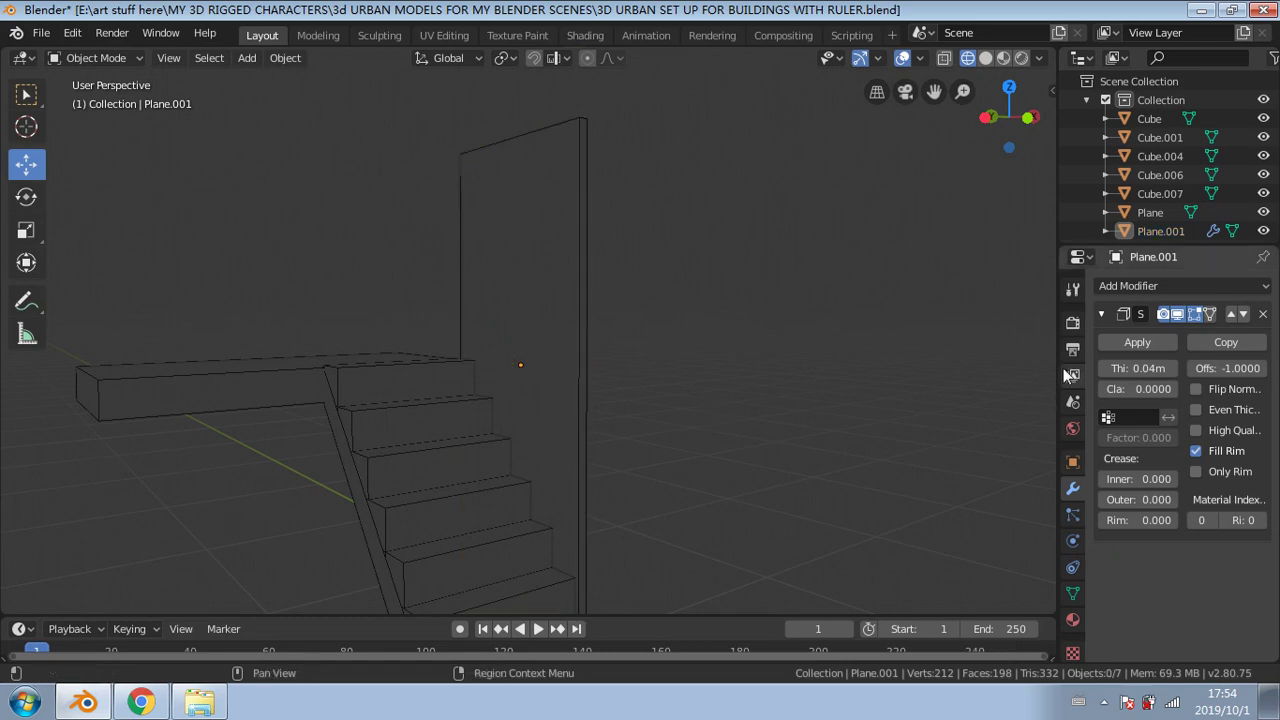
left_click(1150, 342)
Step: Examine how the solid panel fits against the stair flight and landing from several angles
middle_click_drag(1029, 346, 669, 200)
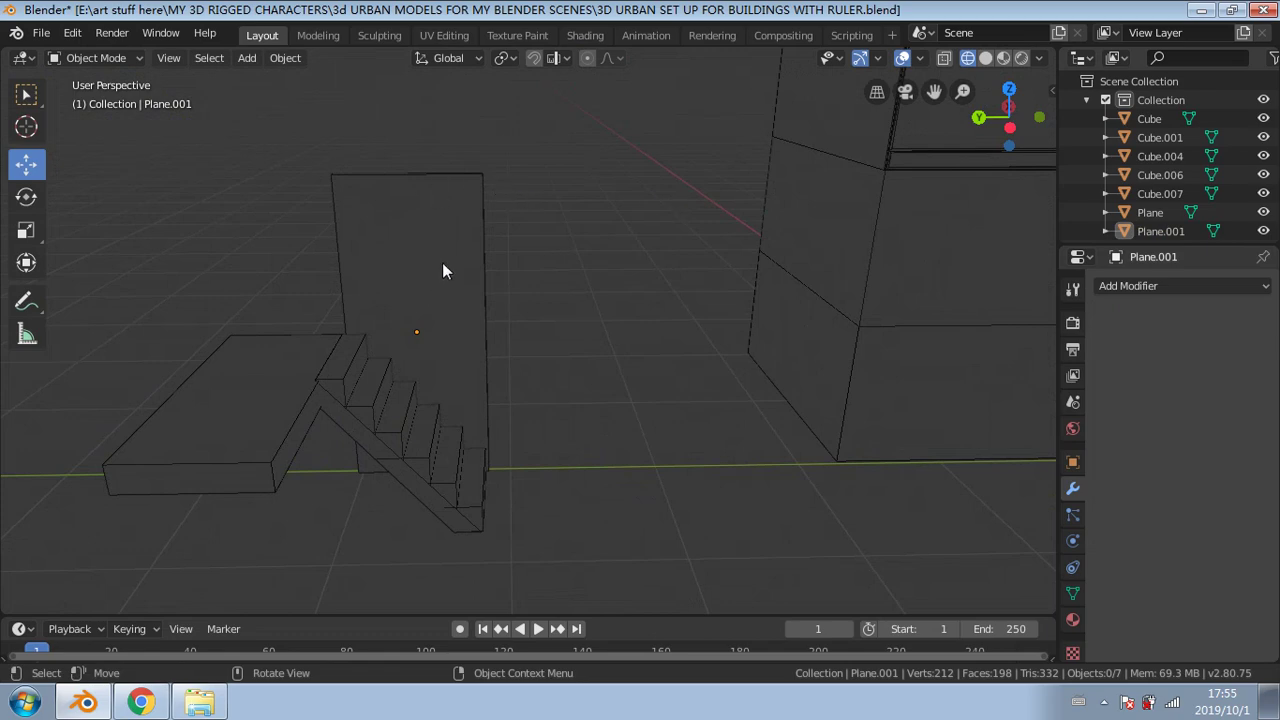
middle_click_drag(444, 270, 489, 289)
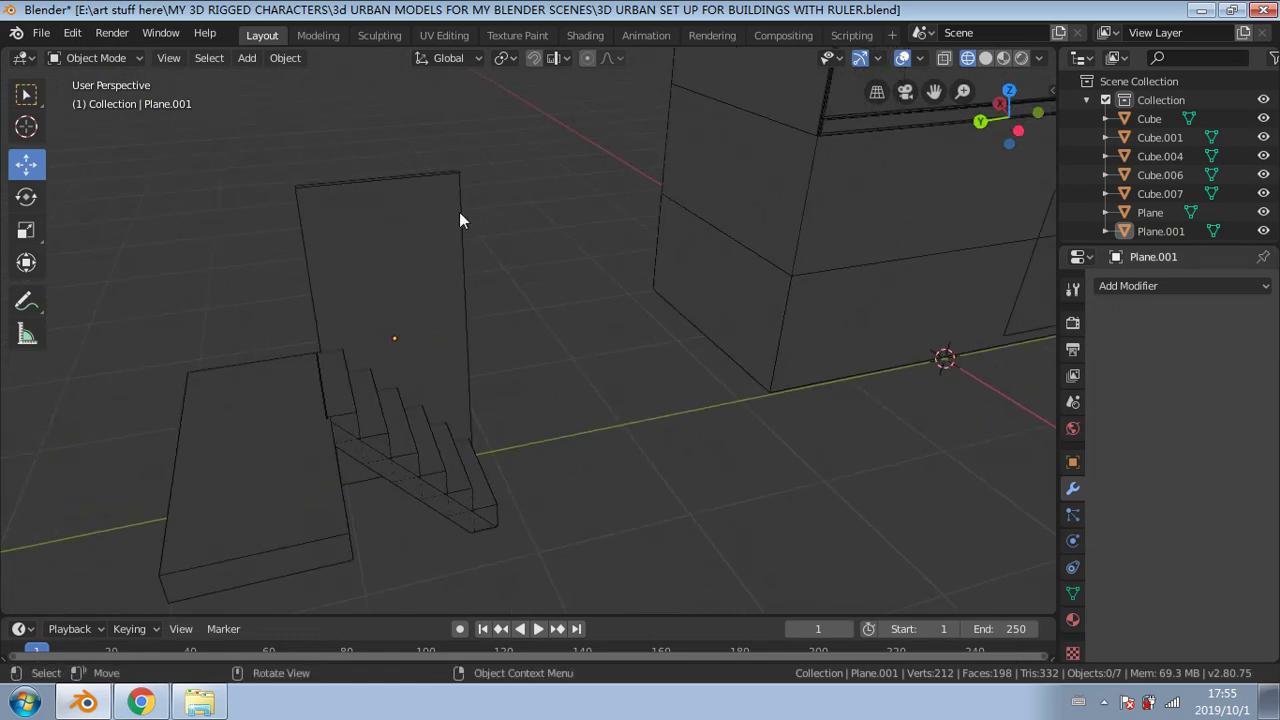
middle_click_drag(459, 213, 441, 247)
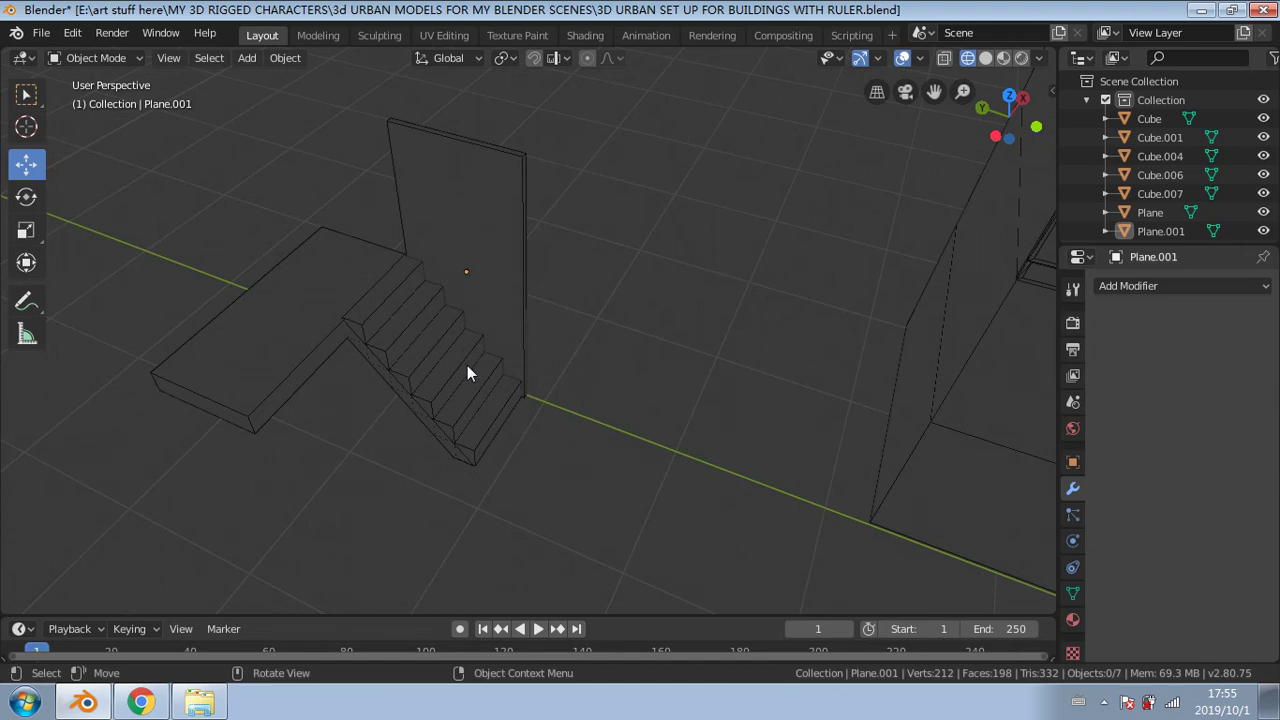
middle_click_drag(467, 372, 503, 315)
middle_click_drag(503, 282, 487, 273)
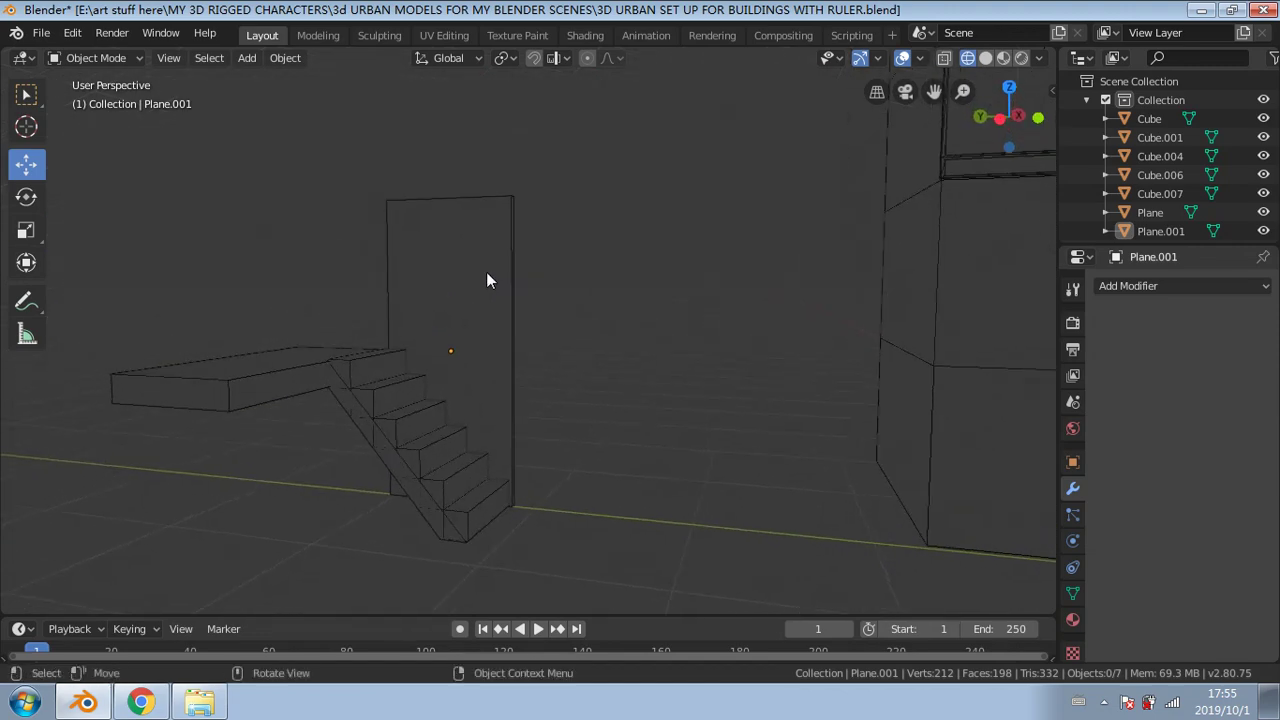
middle_click_drag(463, 345, 491, 324)
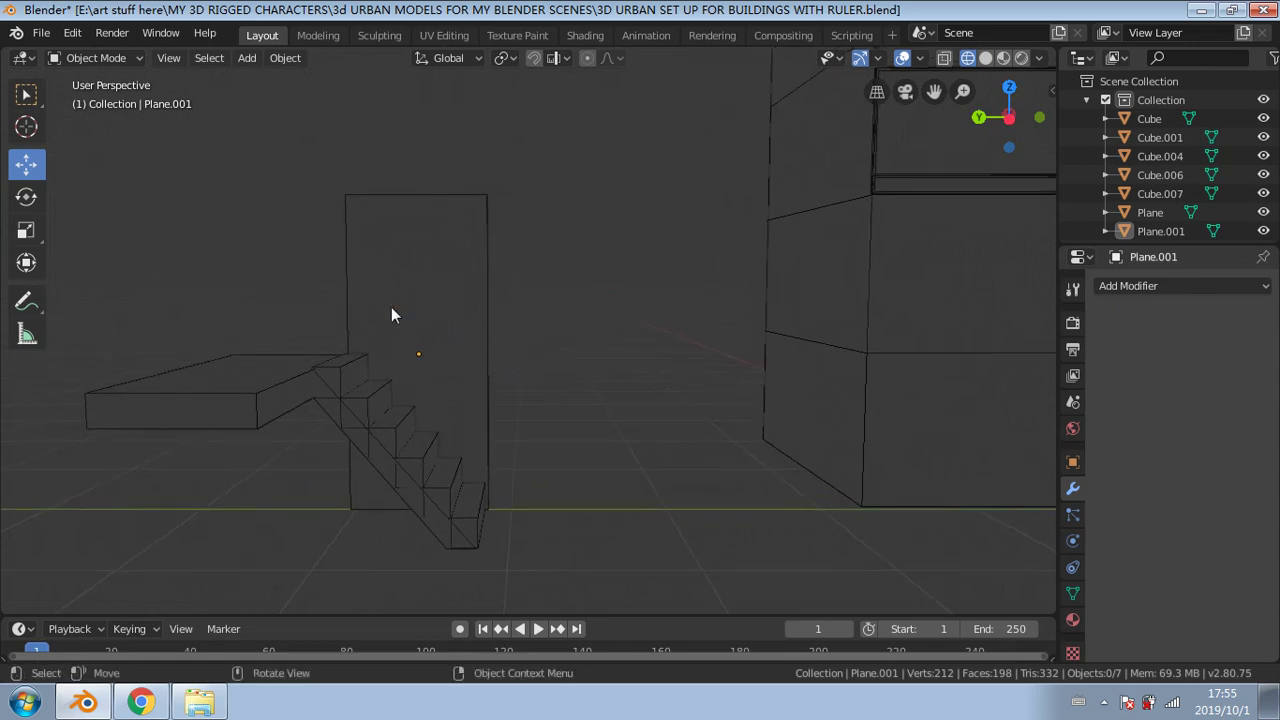
middle_click_drag(377, 310, 440, 324)
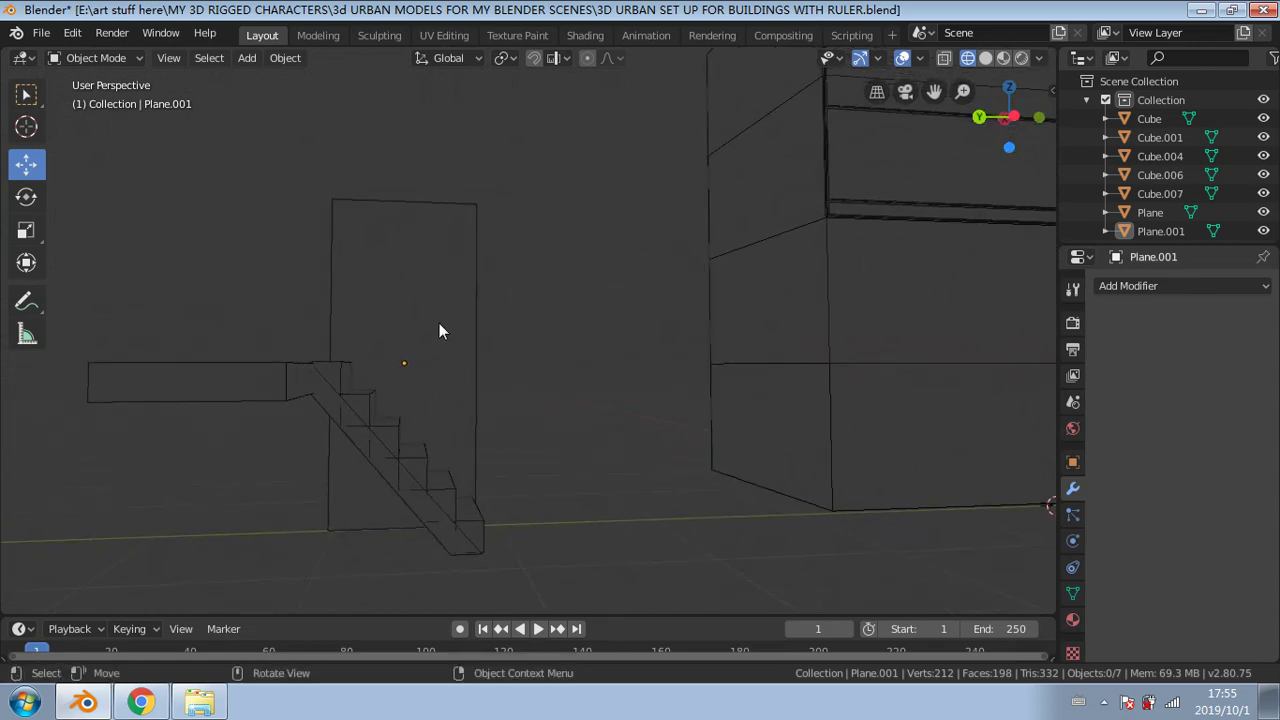
Step: Put the panel in Edit Mode and select its short bottom edge at the corner beneath the landing
middle_click_drag(329, 458, 51, 184)
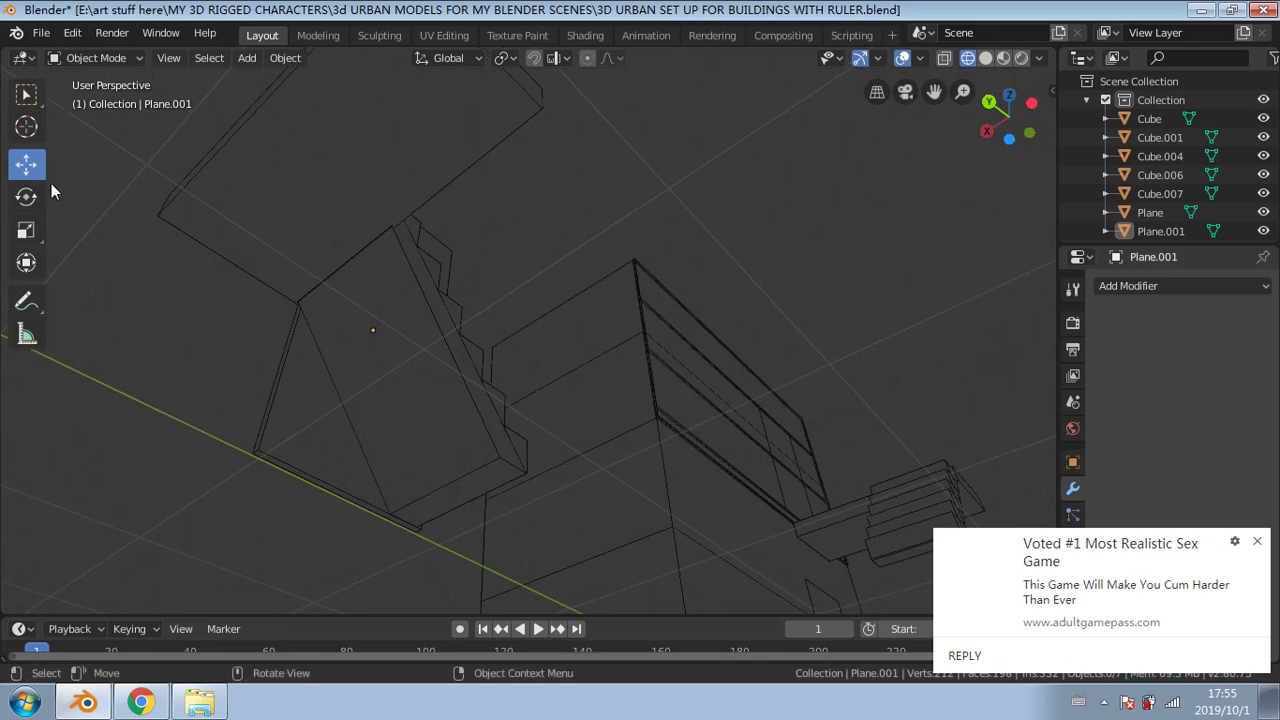
left_click(98, 52)
left_click(100, 98)
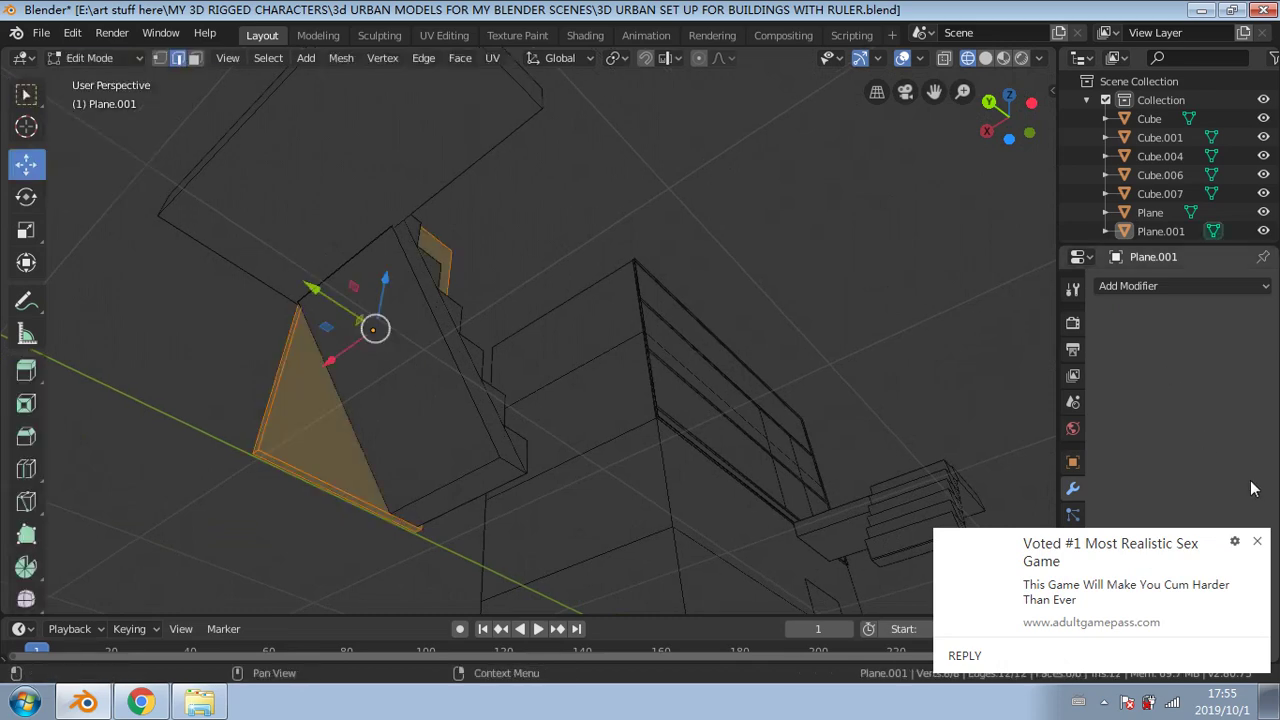
left_click(1260, 541)
left_click(235, 452)
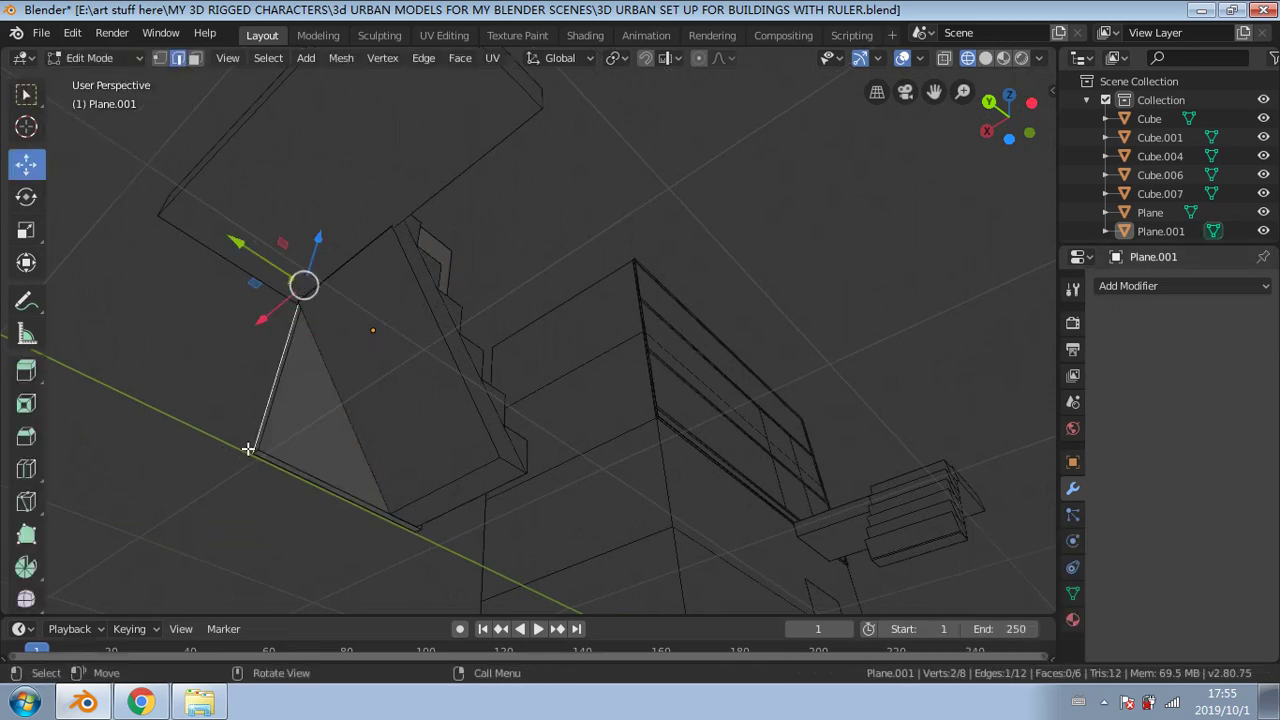
middle_click_drag(258, 449, 343, 366)
middle_click_drag(345, 320, 403, 353, "shift")
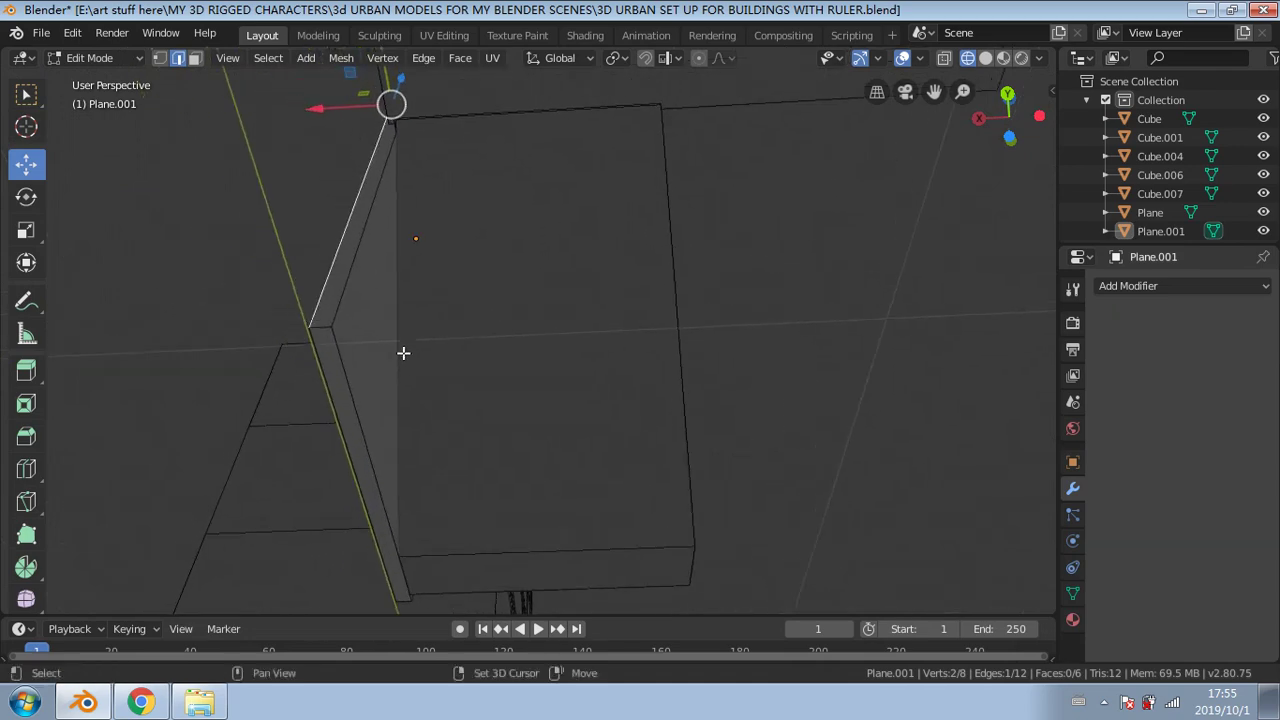
left_click(320, 327)
middle_click_drag(423, 240, 329, 459)
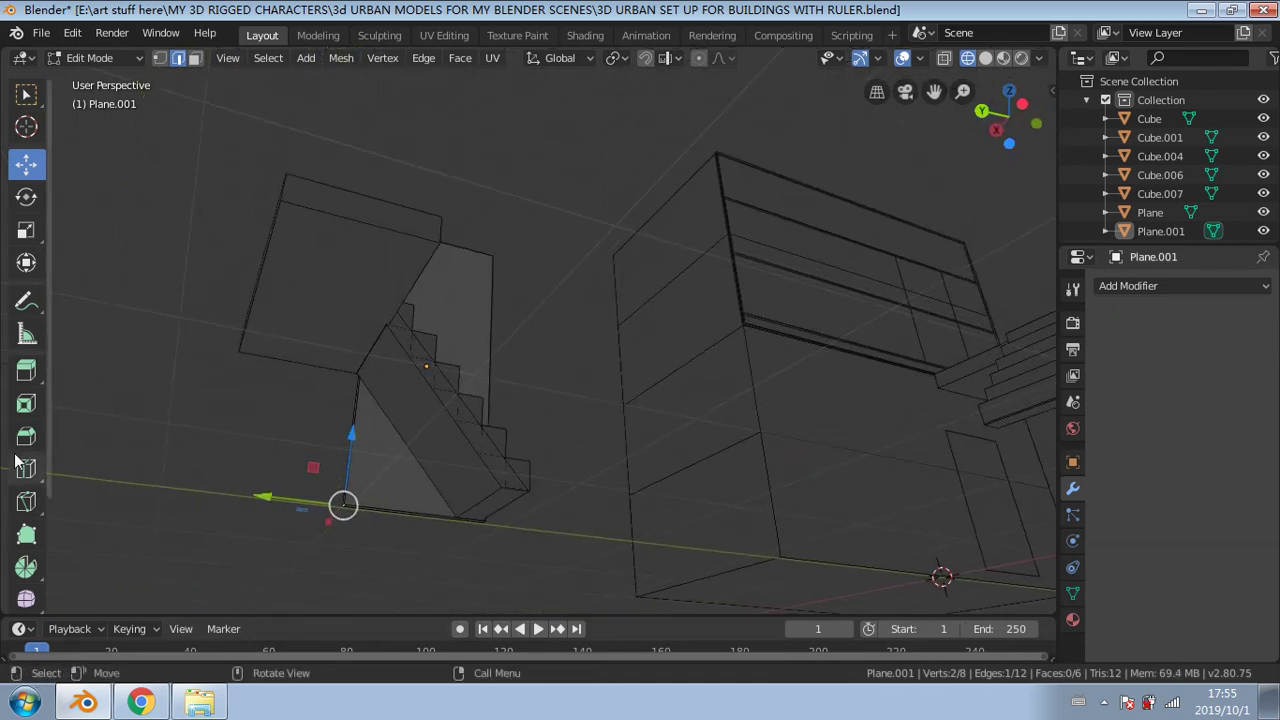
Step: Try to bevel the panel's bottom corner edge beneath the landing into a wide slanted cut
left_click(27, 440)
left_click_drag(310, 499, 543, 509)
middle_click_drag(543, 509, 494, 511)
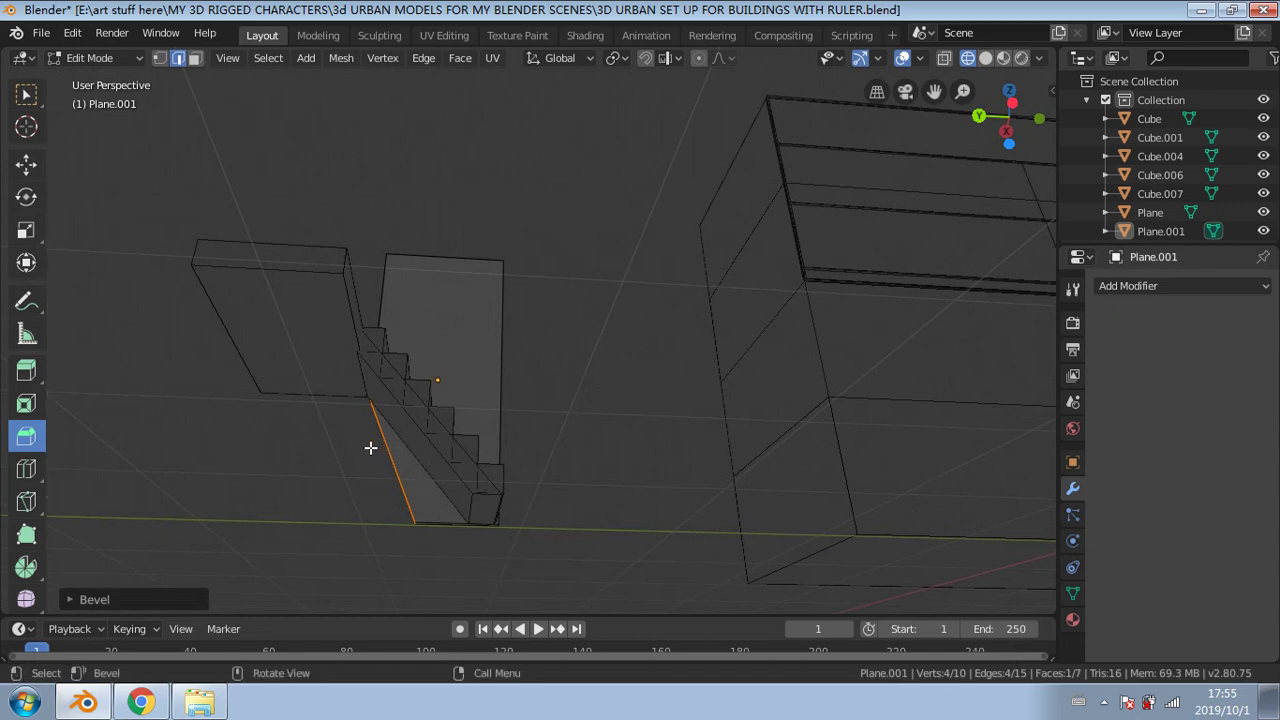
key("ctrl")
key("ctrl+b")
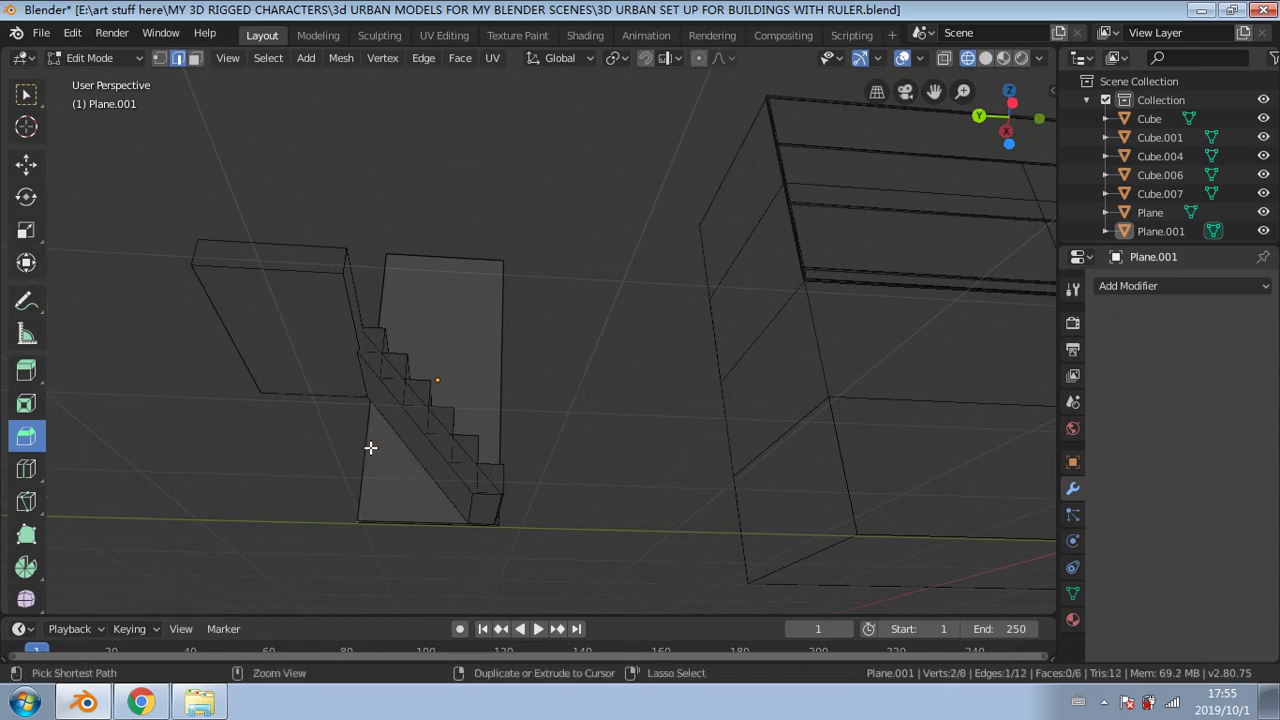
Step: Try beveling the edges of the panel's slanted cut again, and undo the bottom corner bevel beneath the landing
left_click(567, 453)
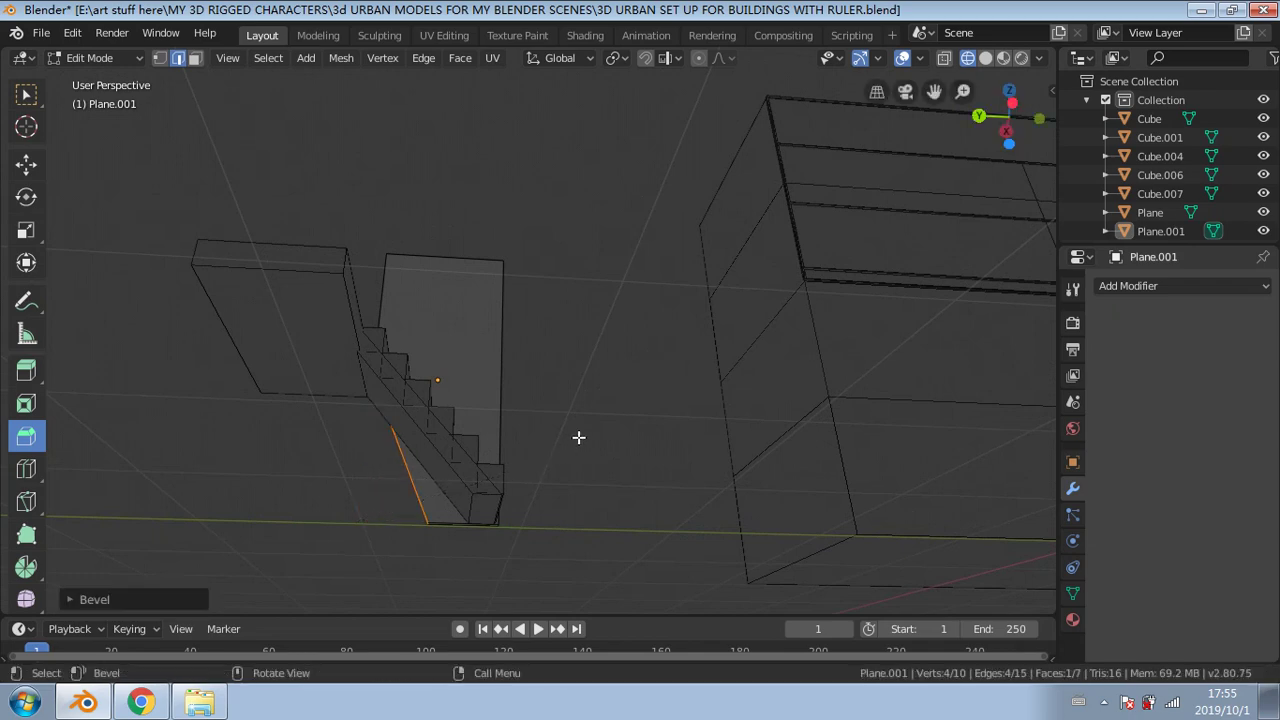
middle_click_drag(577, 437, 740, 471)
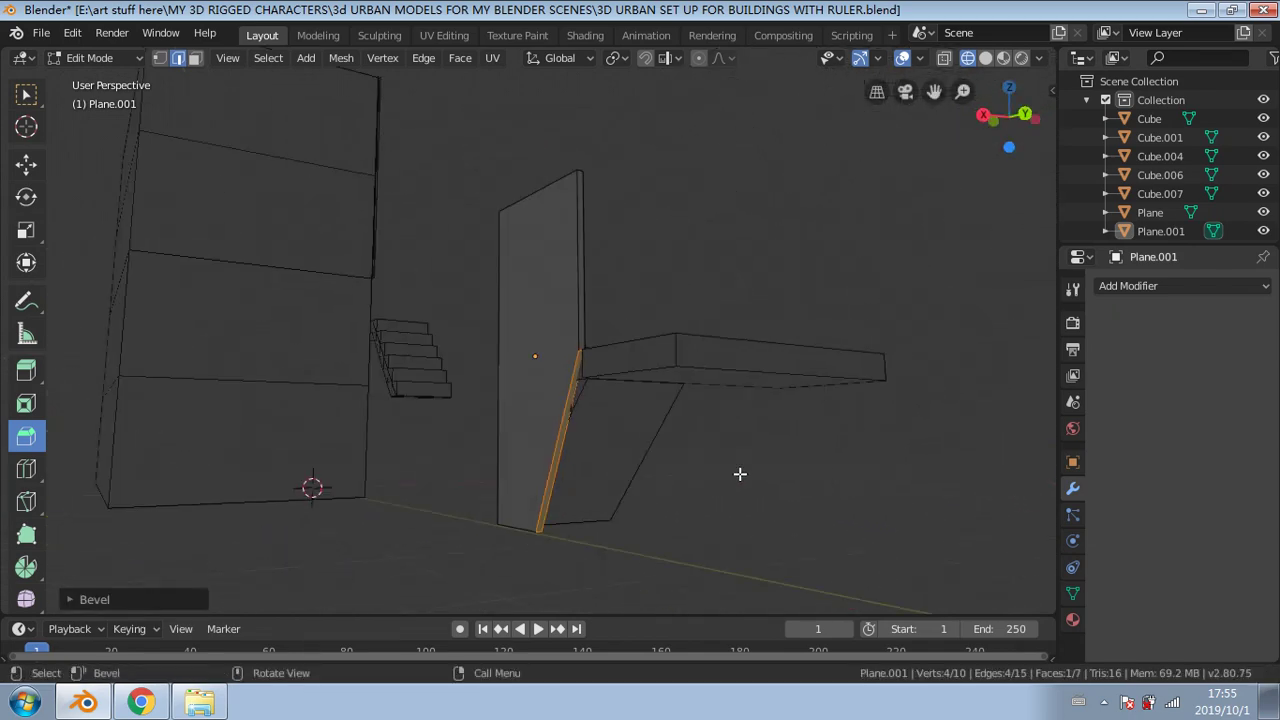
key("ctrl+b")
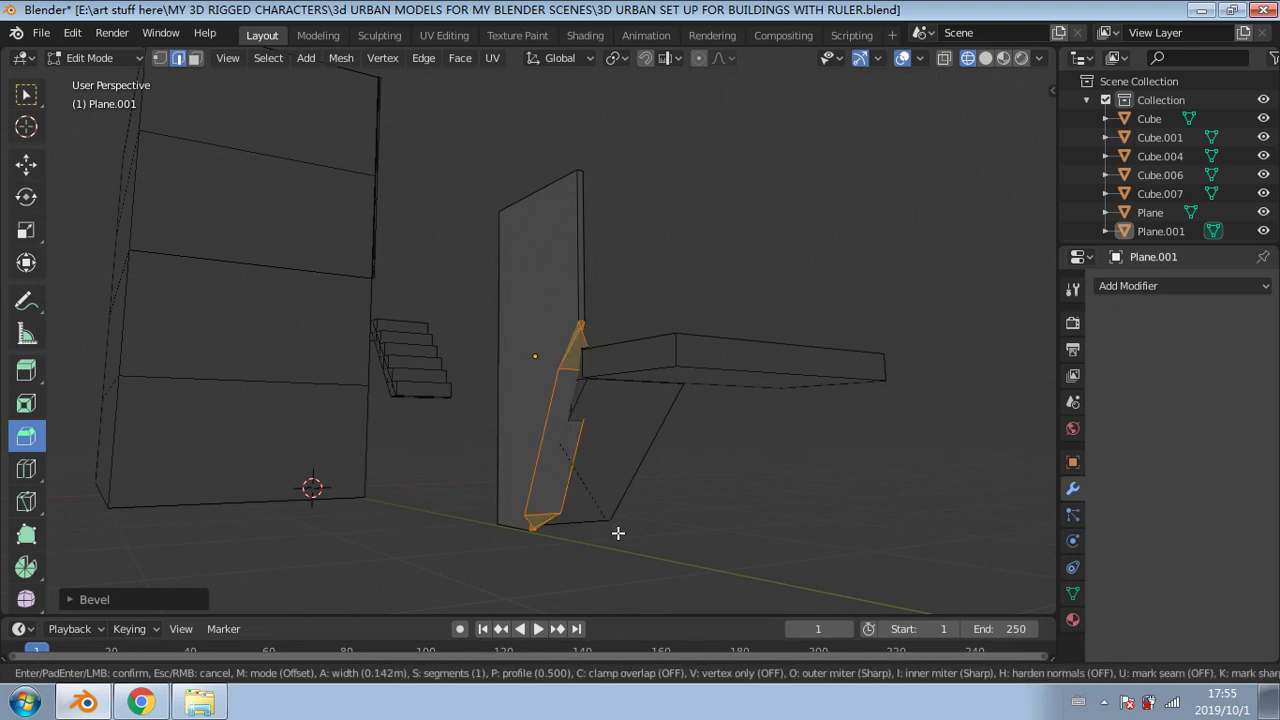
left_click(534, 463)
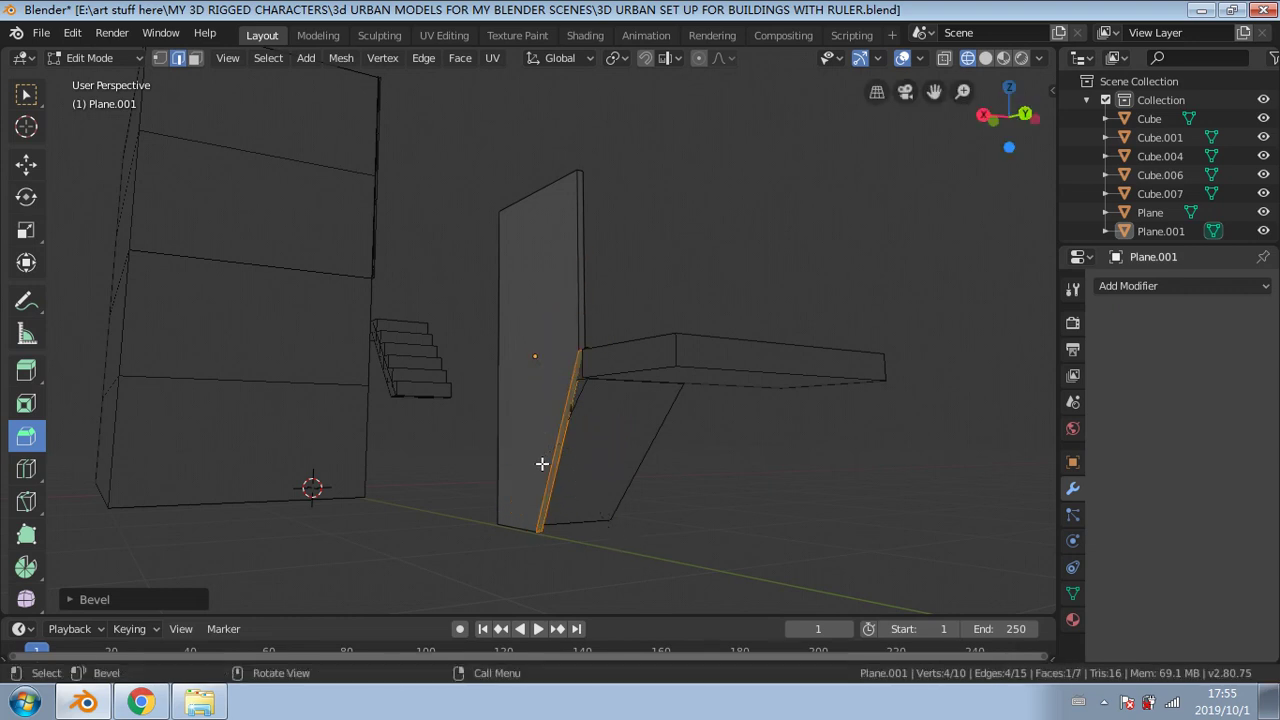
middle_click_drag(543, 463, 455, 597)
scroll(604, 464, "up", 4)
key("ctrl+z")
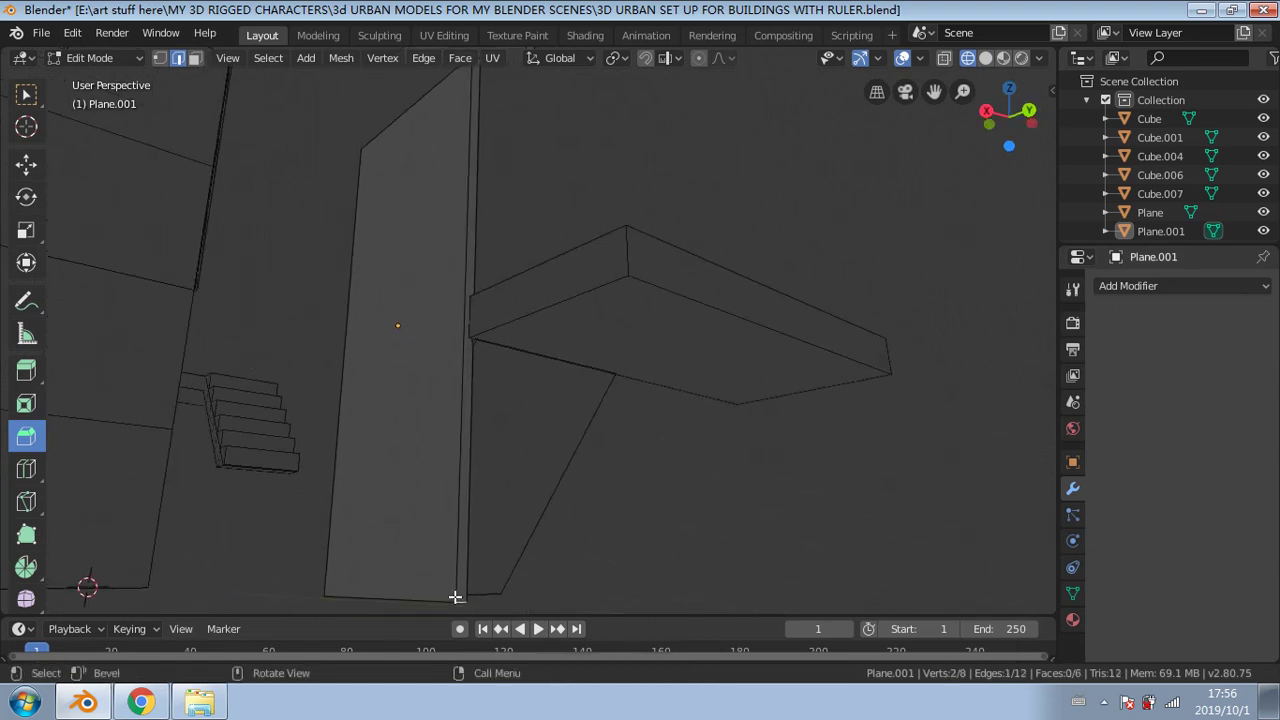
Step: Bevel the panel's bottom corner edge beneath the landing into a slanted cut that reaches up to the landing
left_click_drag(463, 604, 847, 49)
left_click_drag(835, 609, 735, 591)
middle_click_drag(735, 591, 521, 467)
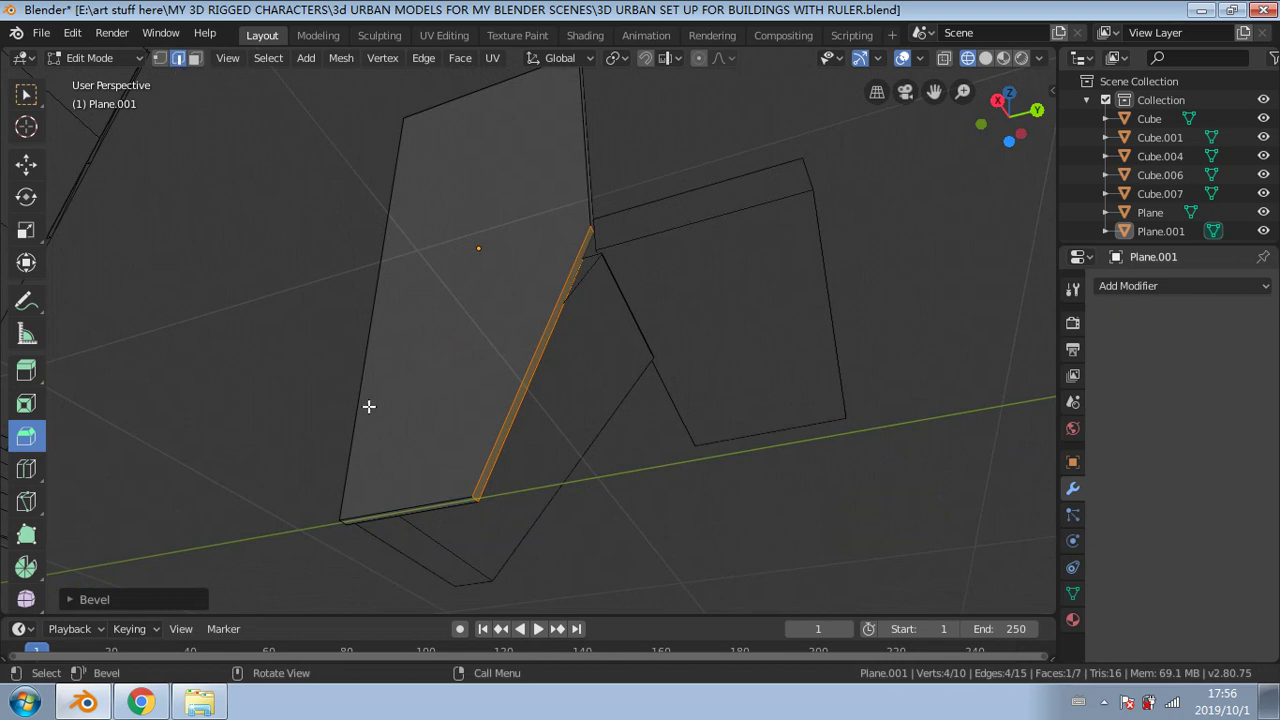
Step: Move the lower end edge of the slanted cut along Y toward the foot of the stairs and slightly upward
left_click(369, 406)
left_click(474, 500)
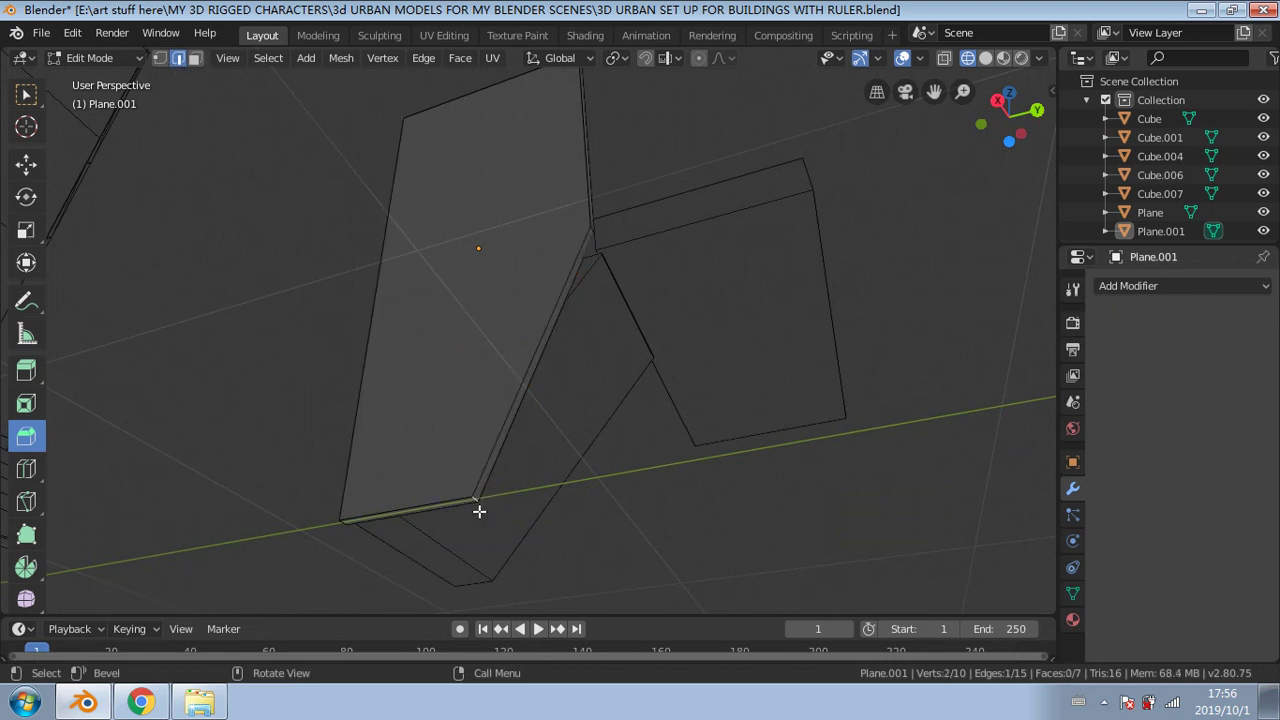
left_click(26, 163)
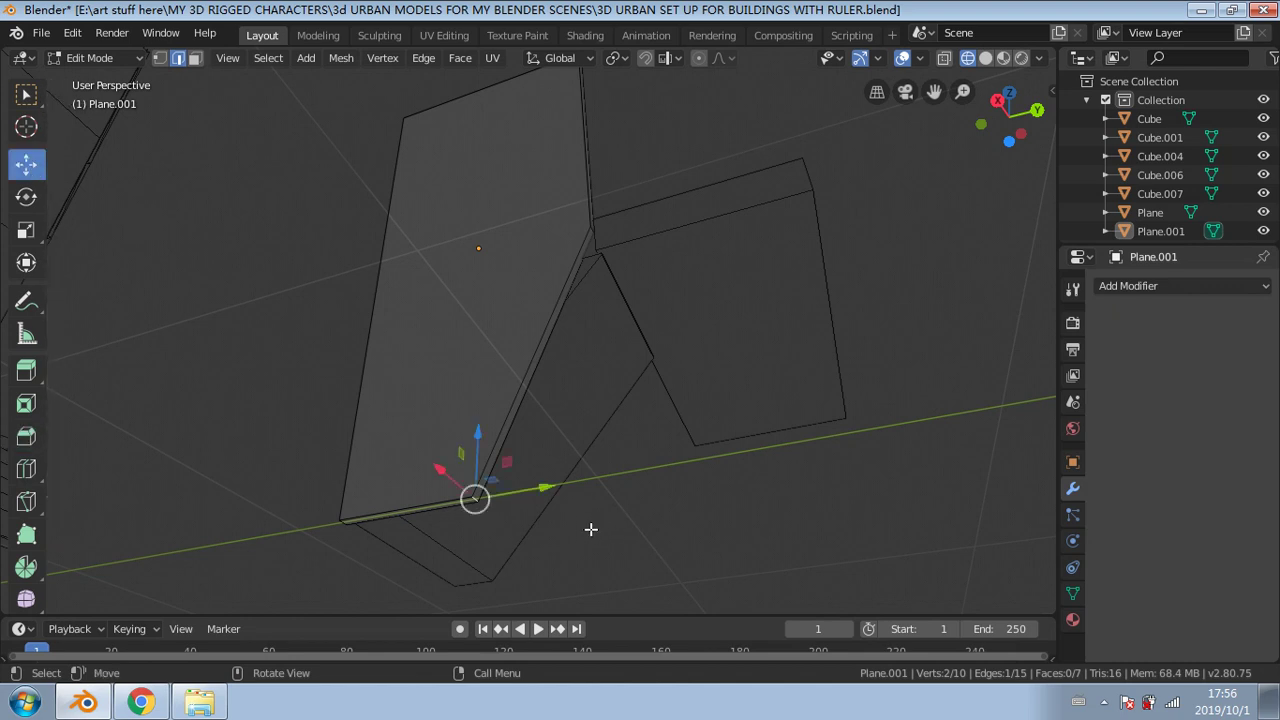
left_click_drag(527, 497, 449, 514)
left_click_drag(417, 474, 409, 431)
middle_click_drag(409, 431, 321, 370)
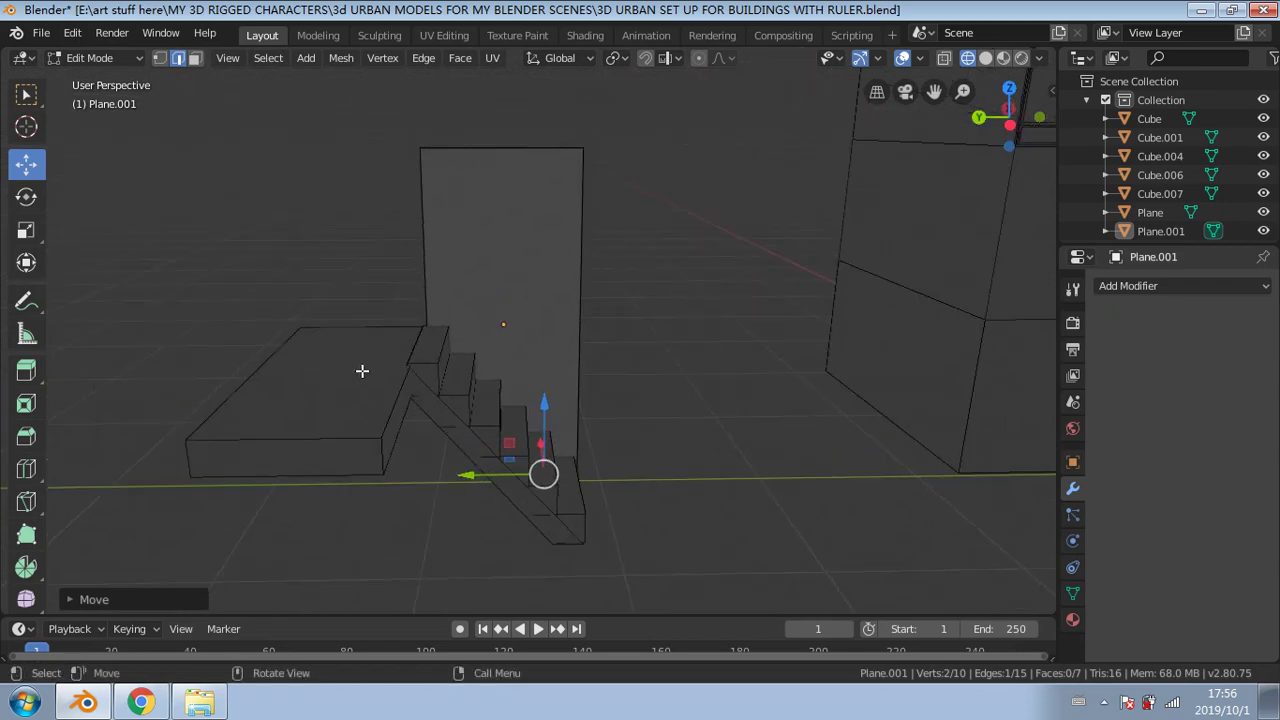
Step: Bevel the panel's top corner edge above the foot of the stairs by about 1.37 m, replacing a wider first attempt
middle_click_drag(508, 276, 428, 233)
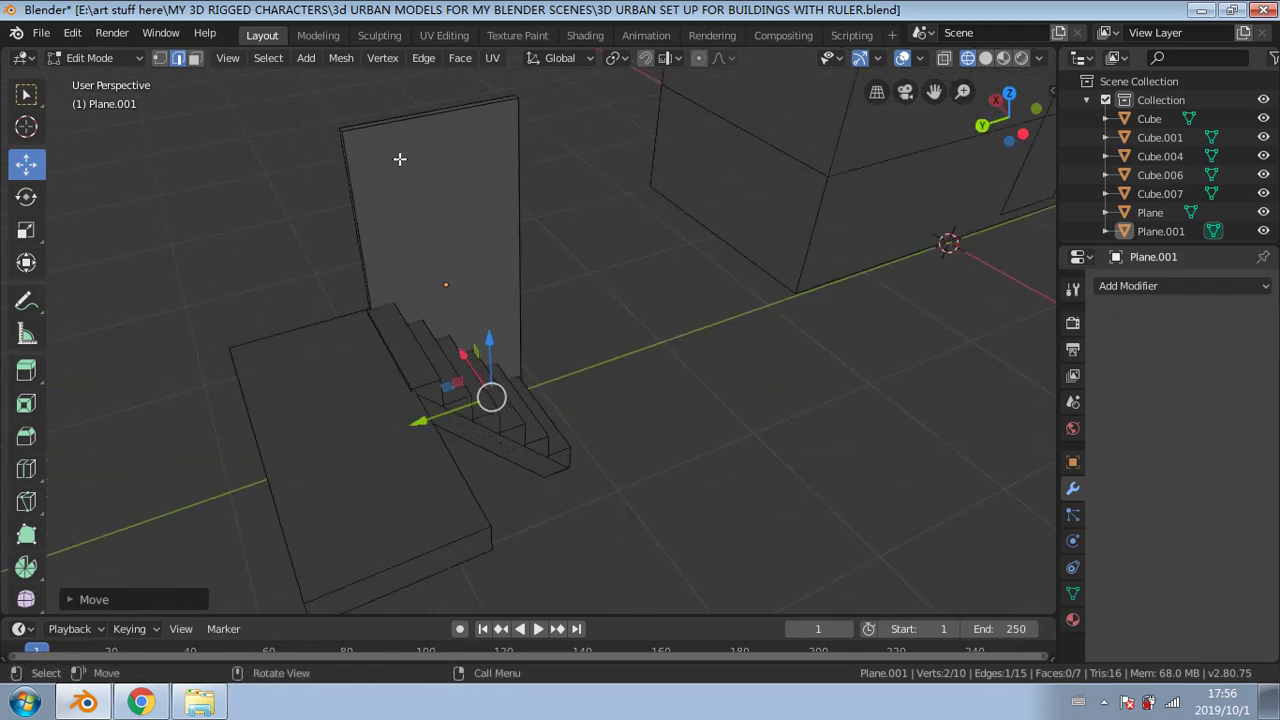
middle_click_drag(400, 159, 637, 83)
middle_click_drag(628, 134, 706, 136)
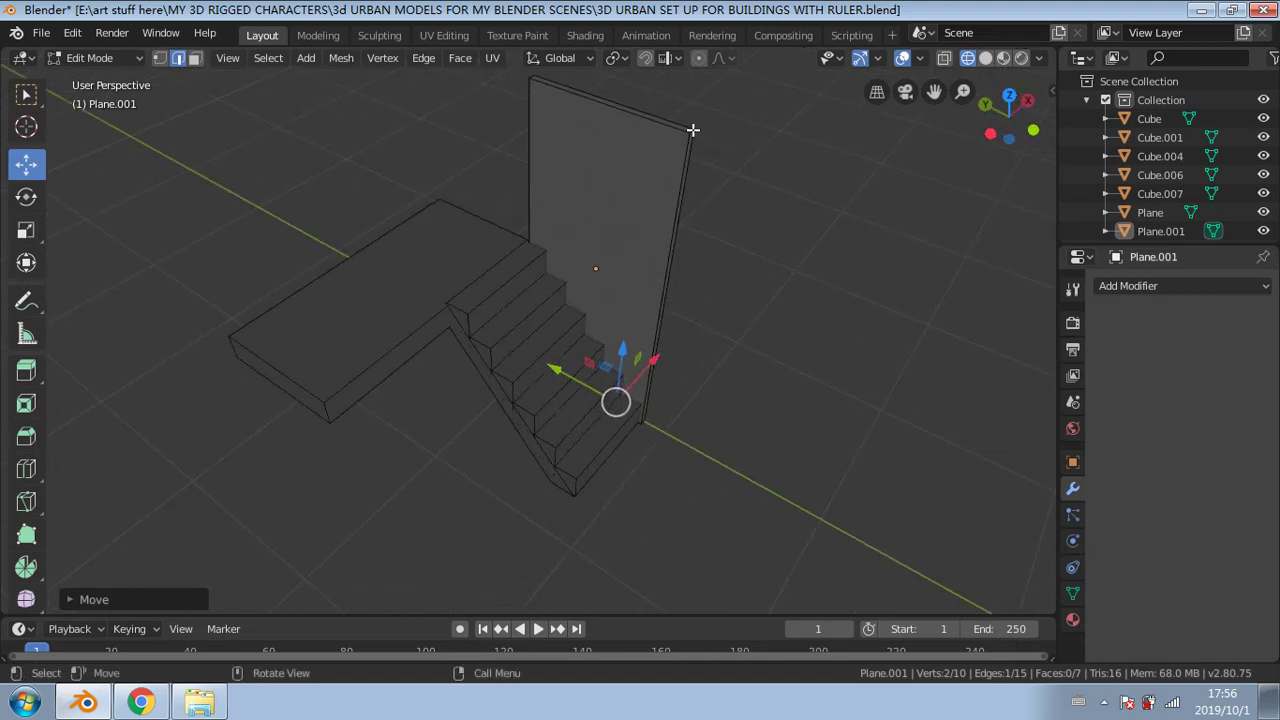
left_click(693, 130)
left_click(26, 436)
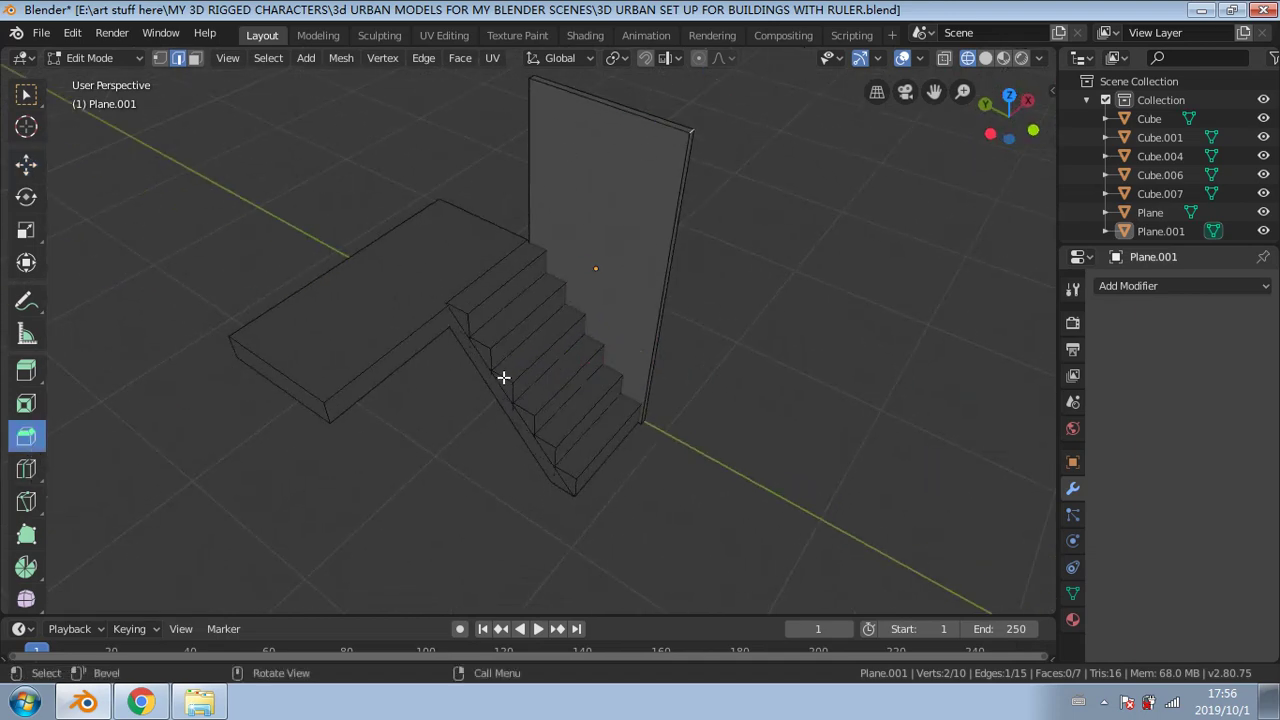
left_click_drag(503, 374, 771, 169)
middle_click_drag(800, 130, 663, 336)
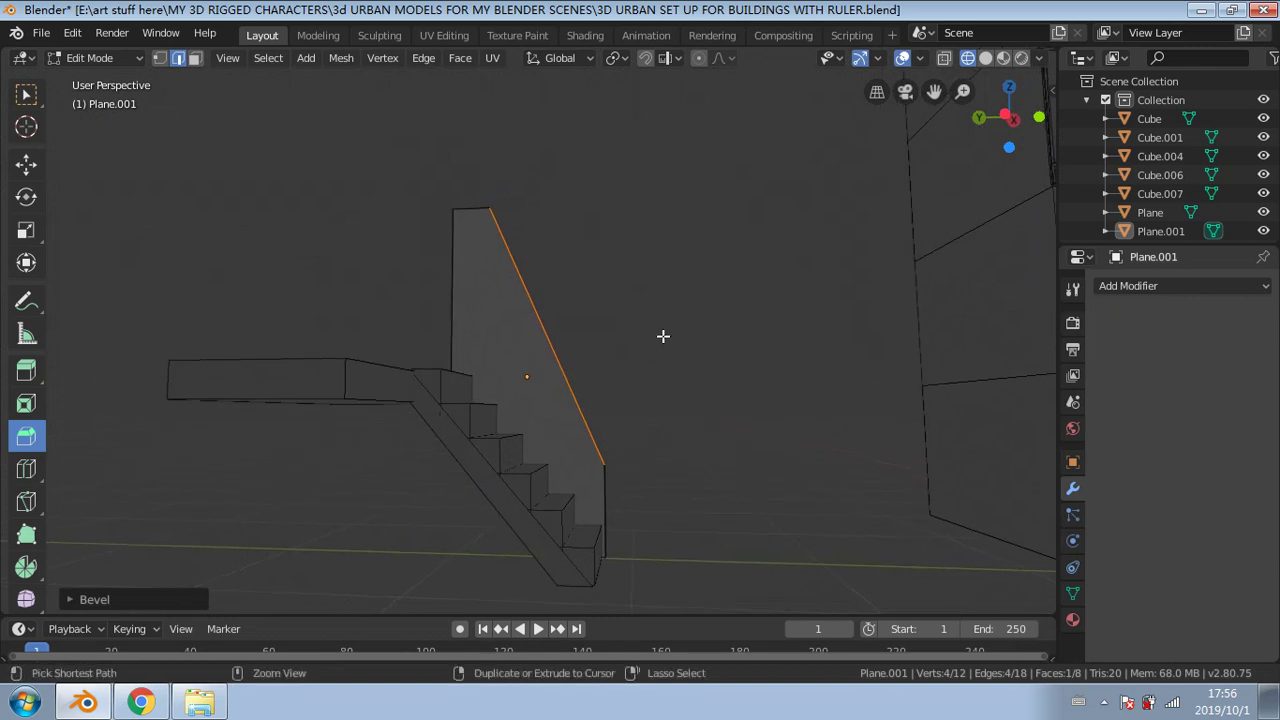
key("ctrl+z")
key("ctrl+b")
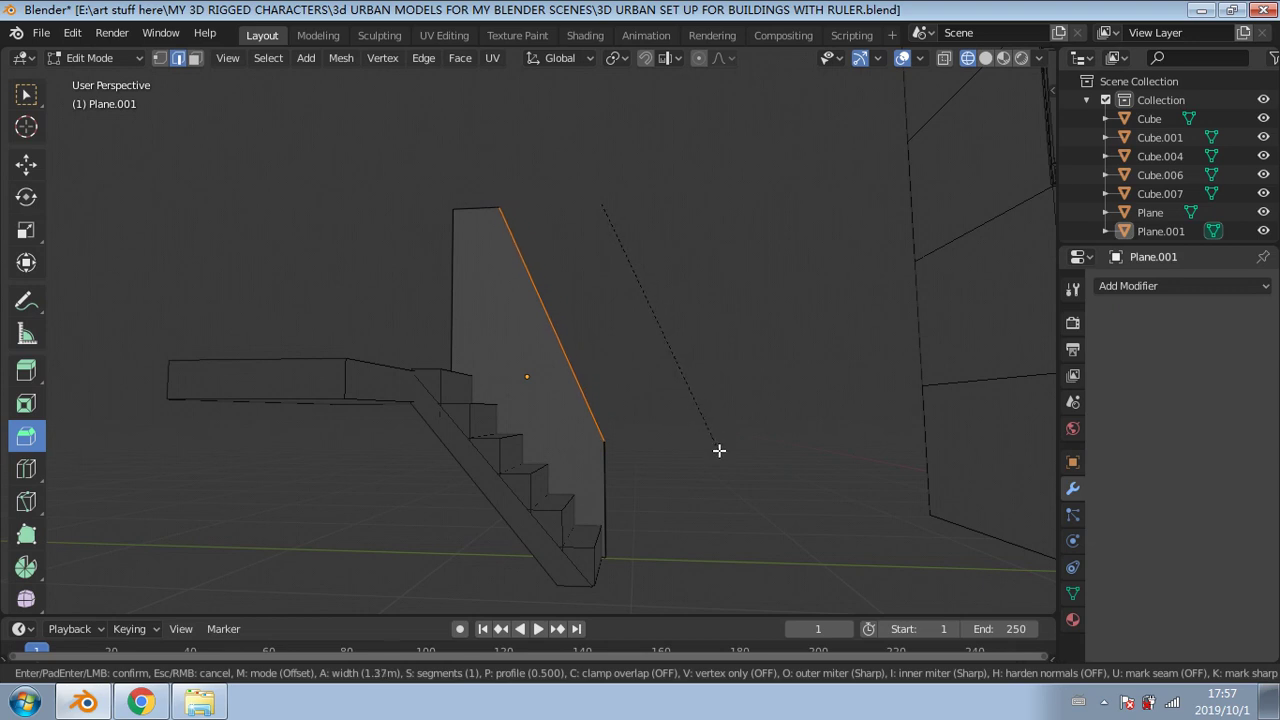
left_click(719, 451)
middle_click_drag(720, 443, 590, 434)
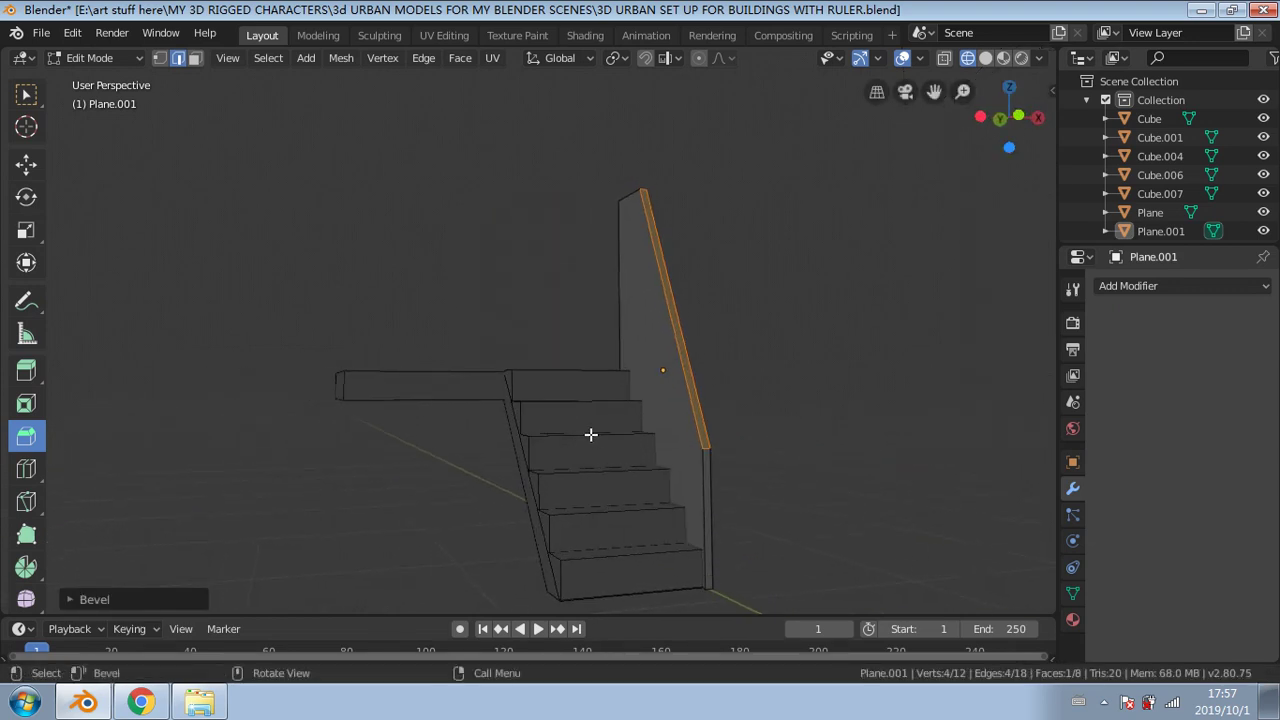
middle_click_drag(723, 473, 792, 488)
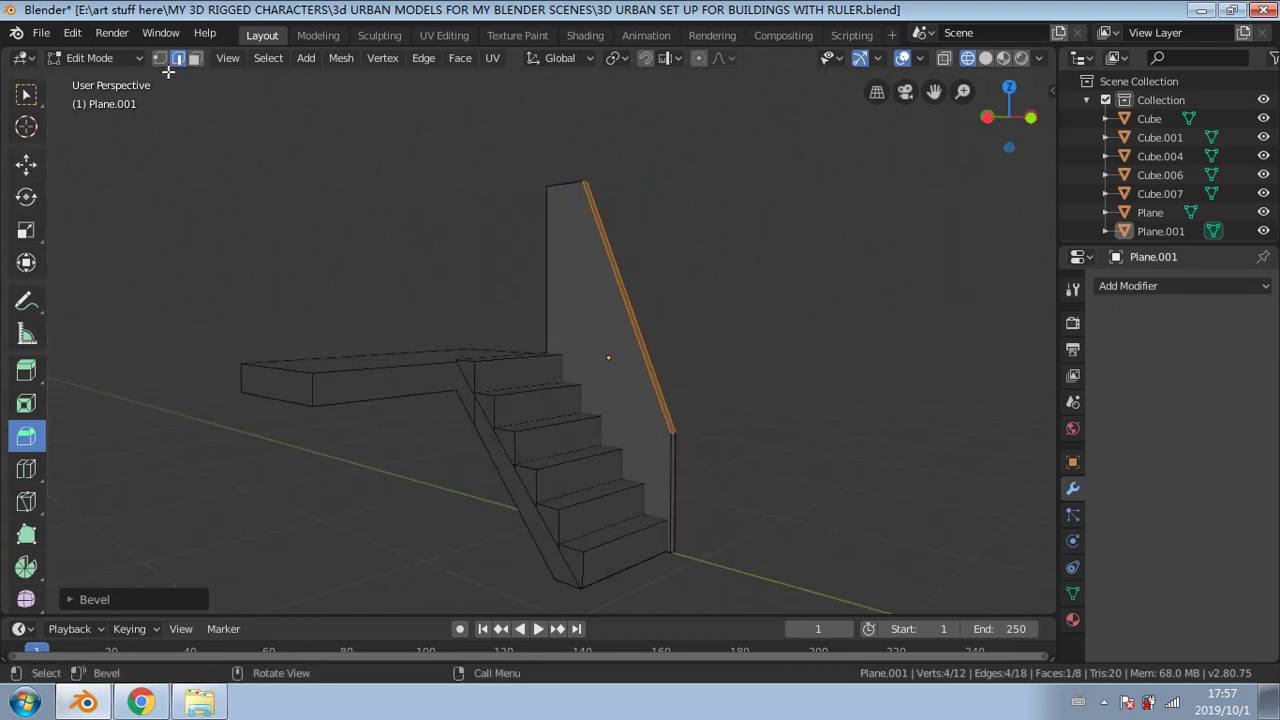
left_click(688, 441)
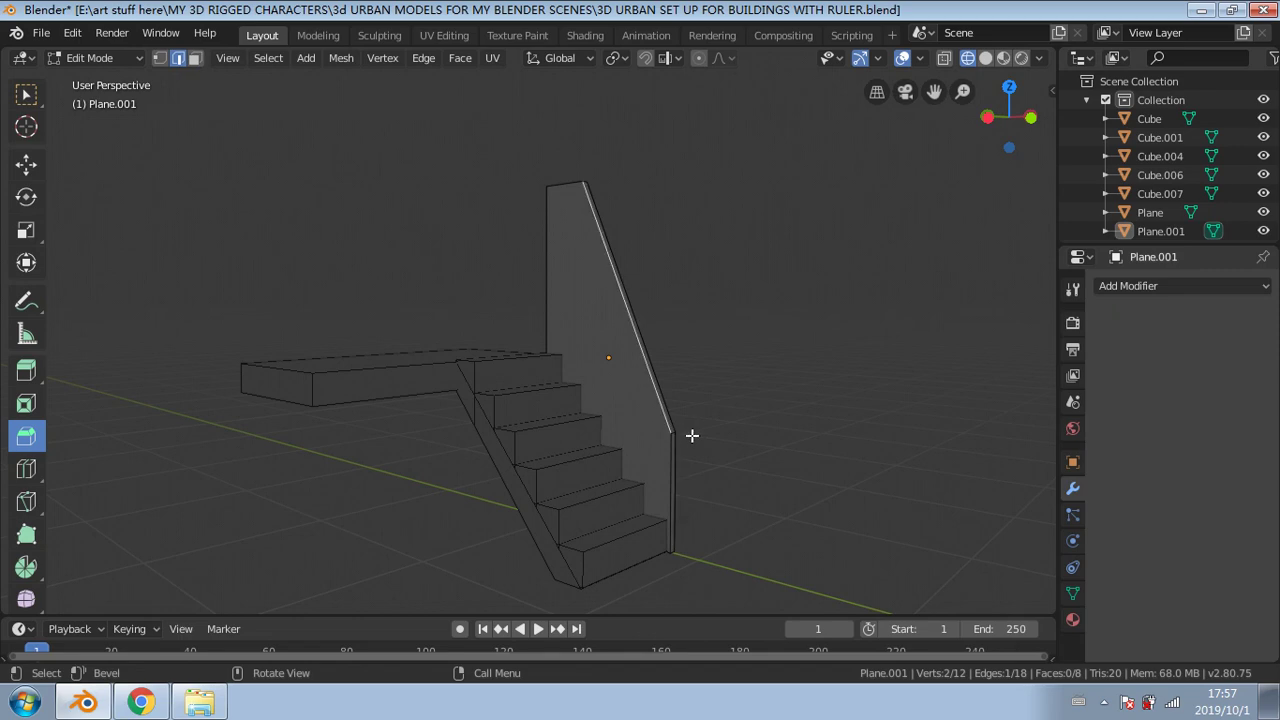
middle_click_drag(685, 401, 617, 403)
scroll(704, 459, "up", 2)
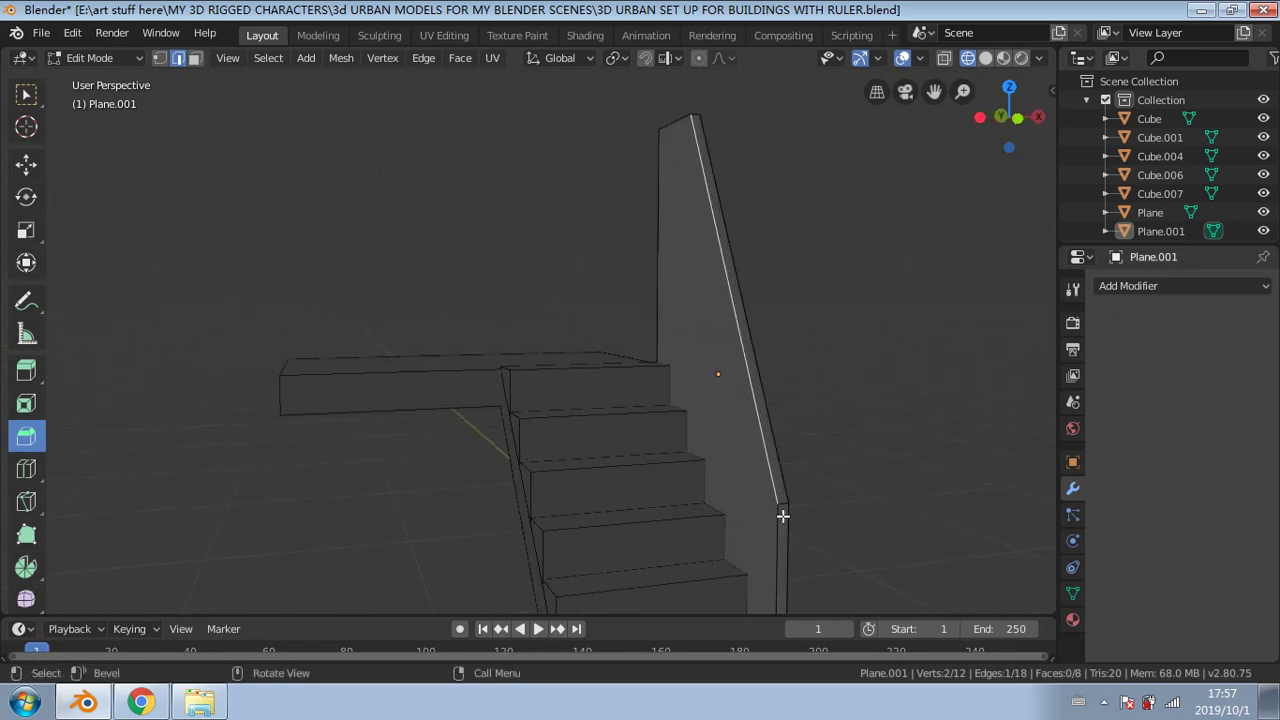
middle_click_drag(788, 509, 503, 258)
left_click(698, 262)
middle_click_drag(606, 320, 555, 156)
left_click(481, 152, "shift")
scroll(522, 130, "down", 3)
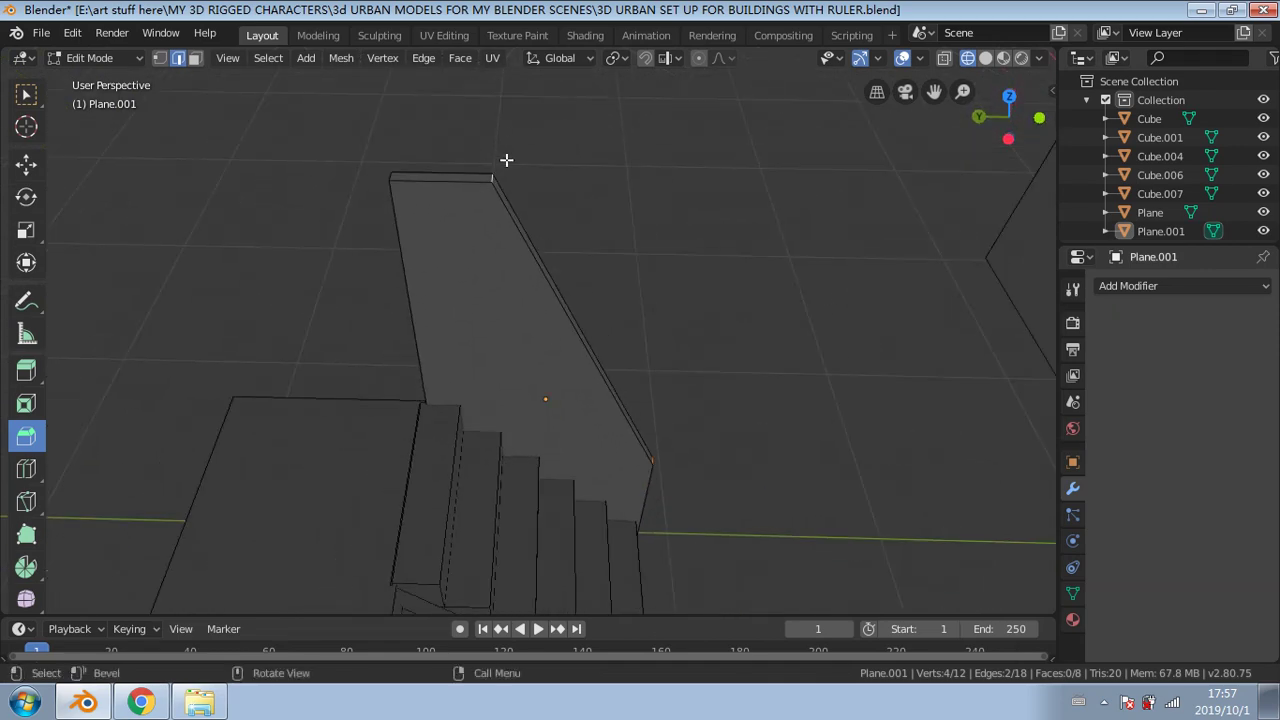
mouse_move(391, 179)
middle_mouse_down()
mouse_move(591, 180)
mouse_move(517, 231)
mouse_move(512, 209)
mouse_move(466, 211)
mouse_move(482, 168)
mouse_move(620, 206)
mouse_move(551, 177)
middle_mouse_up()
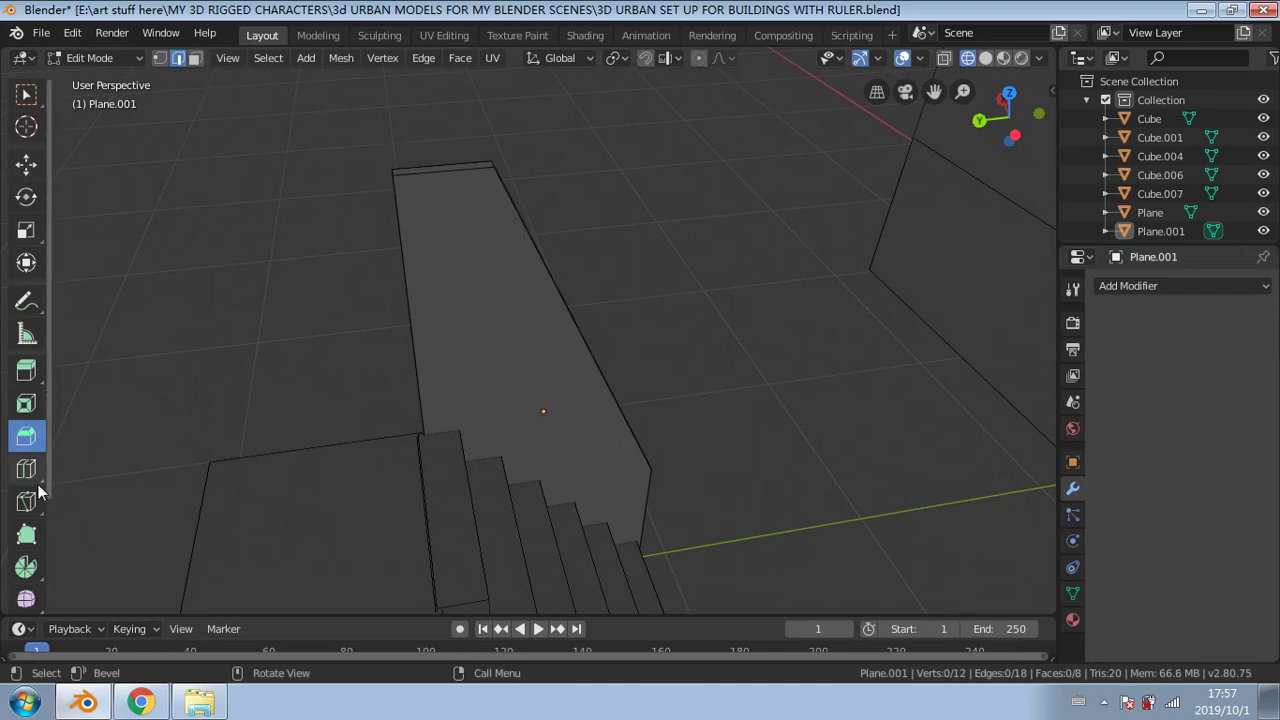
Step: Lower the panel's flat top face toward the landing with the Shrink/Fatten tool
scroll(27, 580, "down", 3)
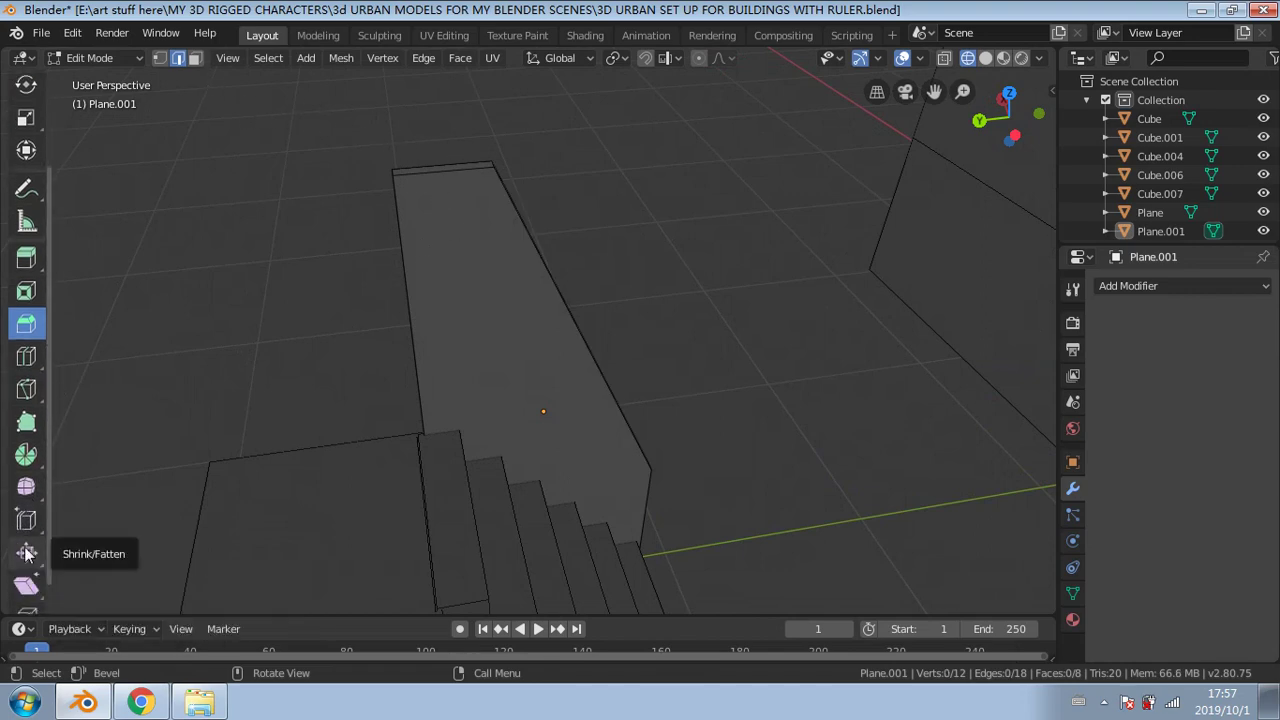
left_click(27, 554)
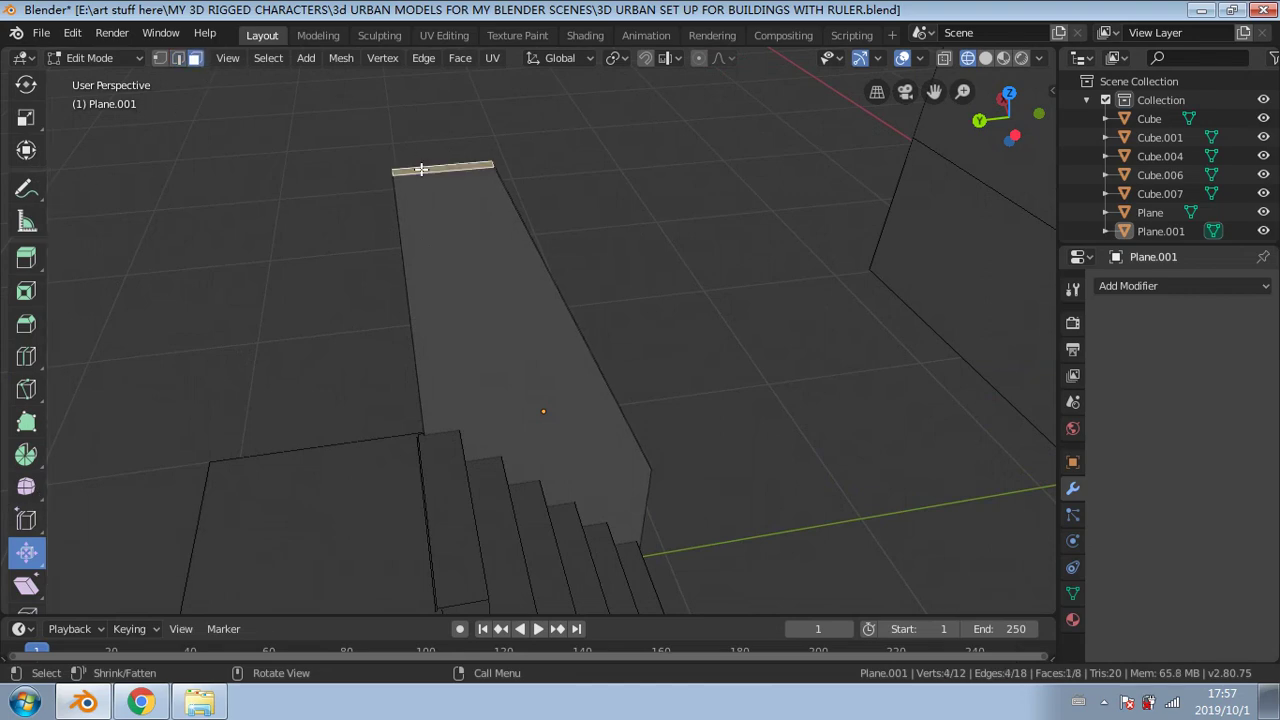
left_click_drag(421, 169, 385, 602)
middle_click_drag(457, 537, 583, 434)
Step: Select the sloped face along the panel's upper rim and offset it slightly with Shrink/Fatten
left_click(588, 430)
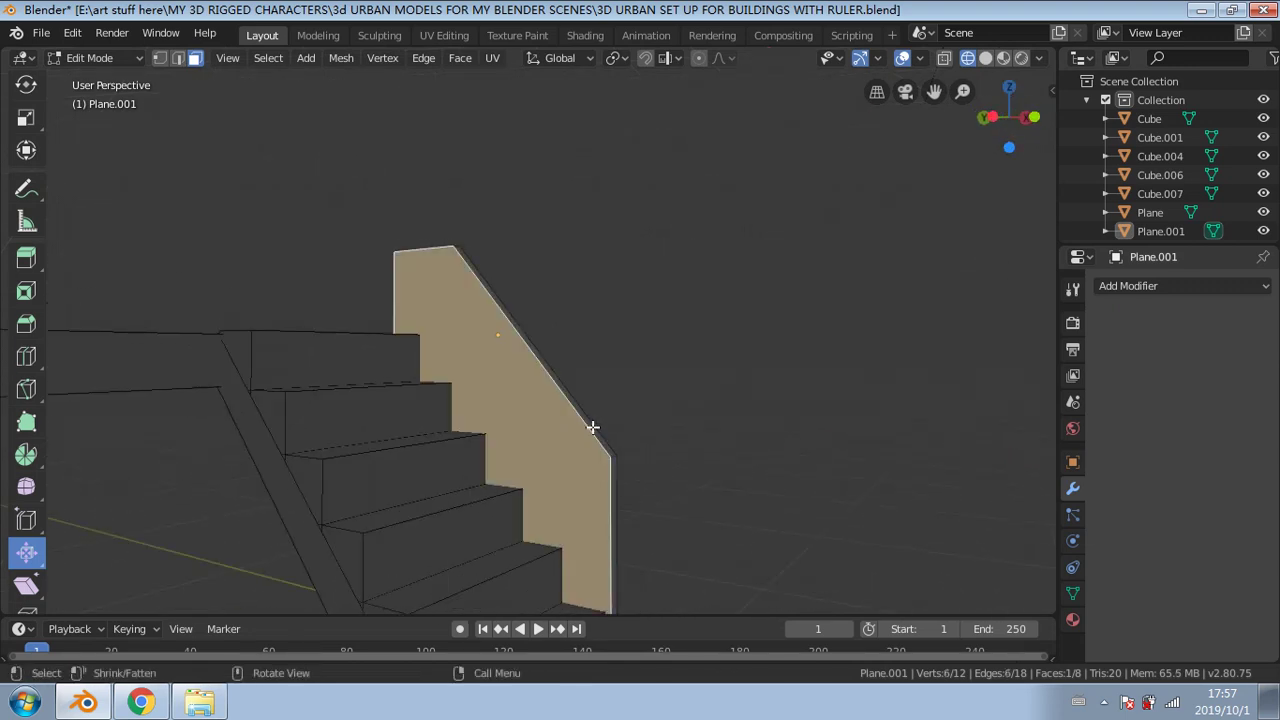
left_click(593, 427)
key("alt+s")
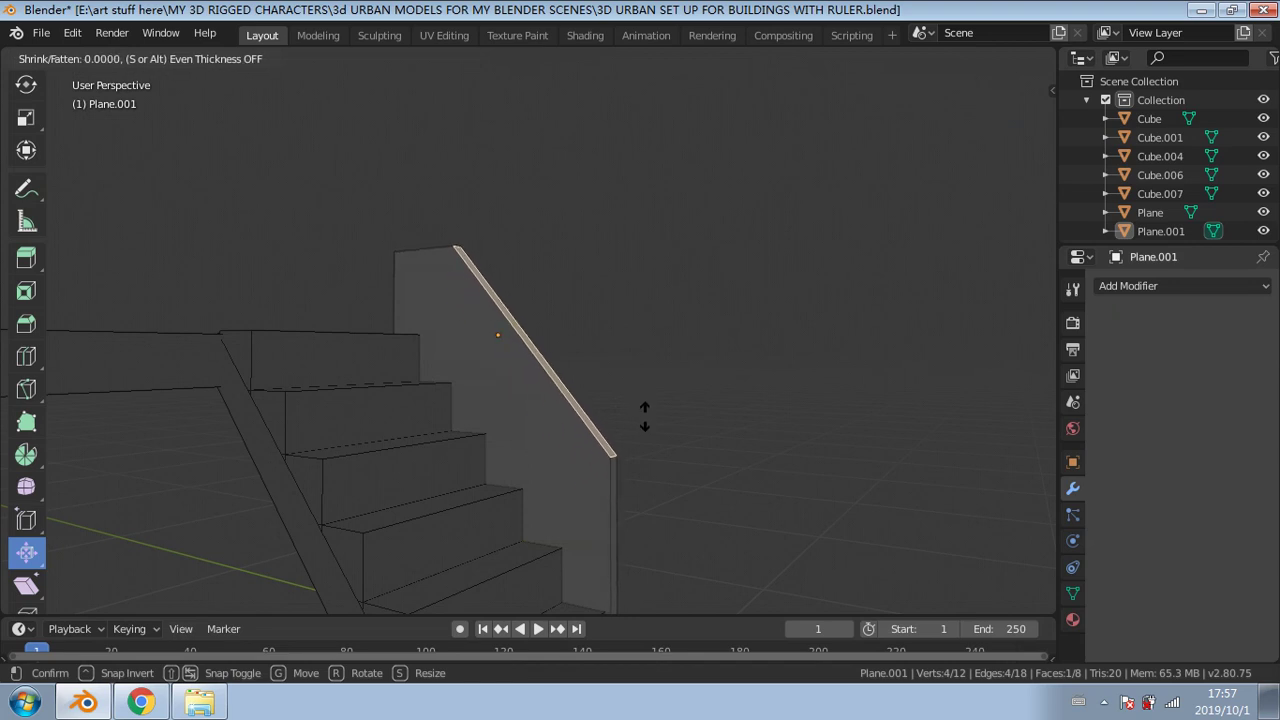
left_click(646, 409)
middle_click_drag(646, 409, 607, 368)
scroll(589, 426, "up", 3)
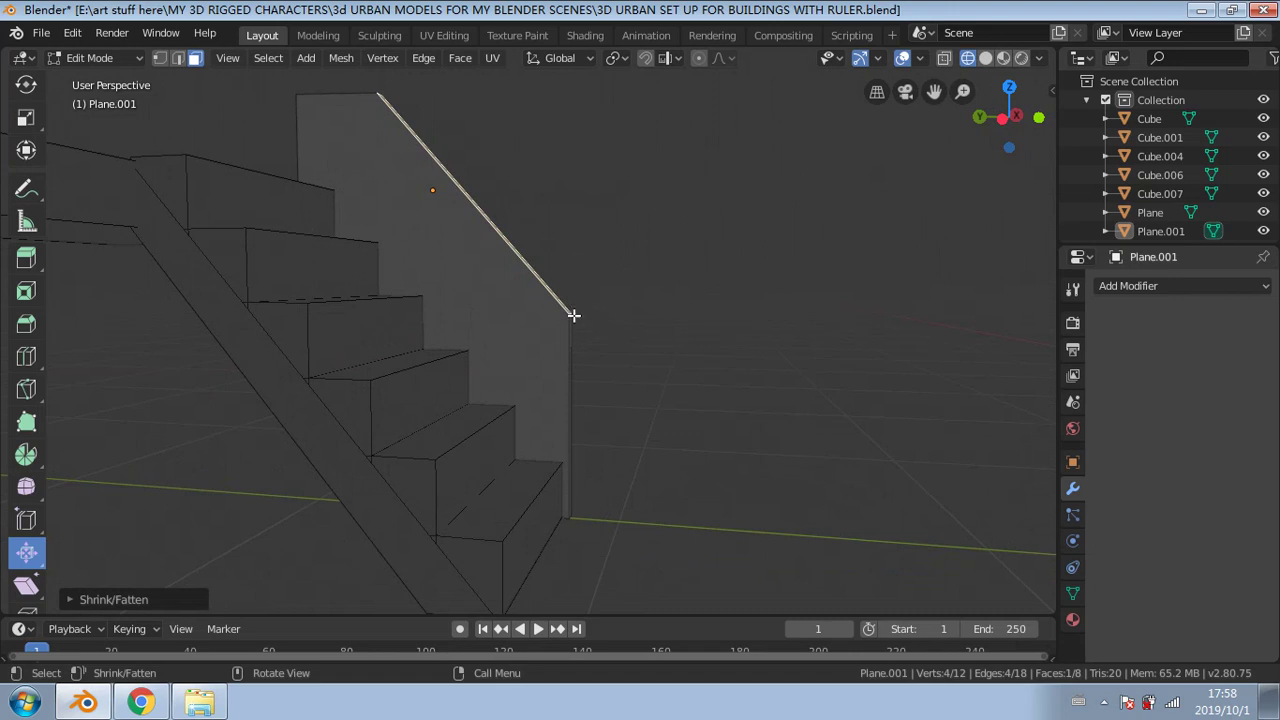
Step: Fine-tune the sloped rim face's offset with Shrink/Fatten while viewing the stairs from the left orthographic side
key("alt+s")
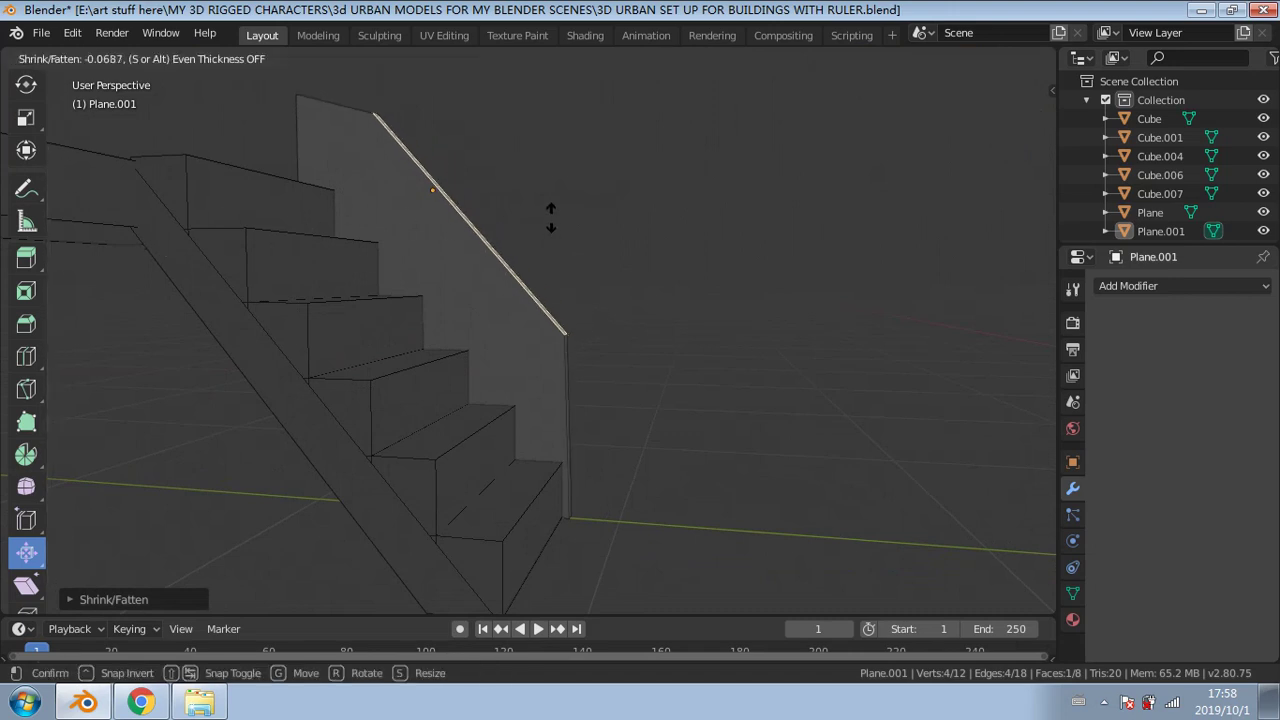
key("Escape")
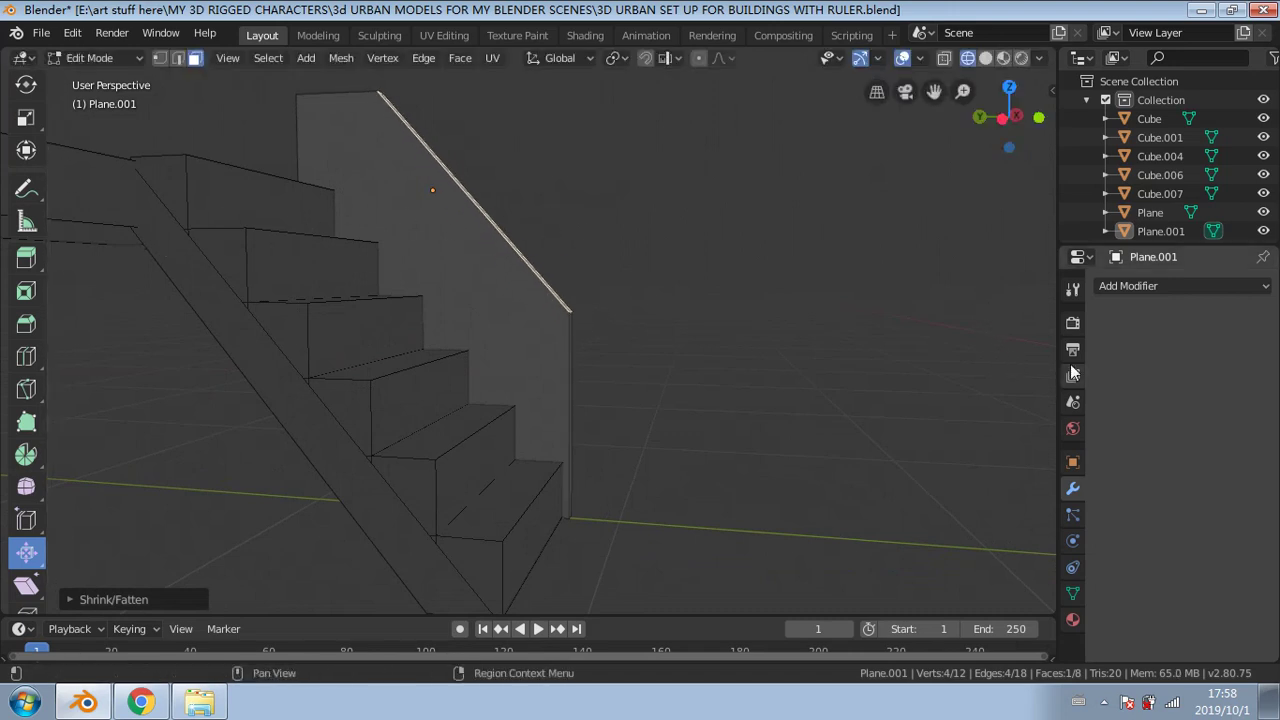
left_click(1003, 119)
key("alt+s")
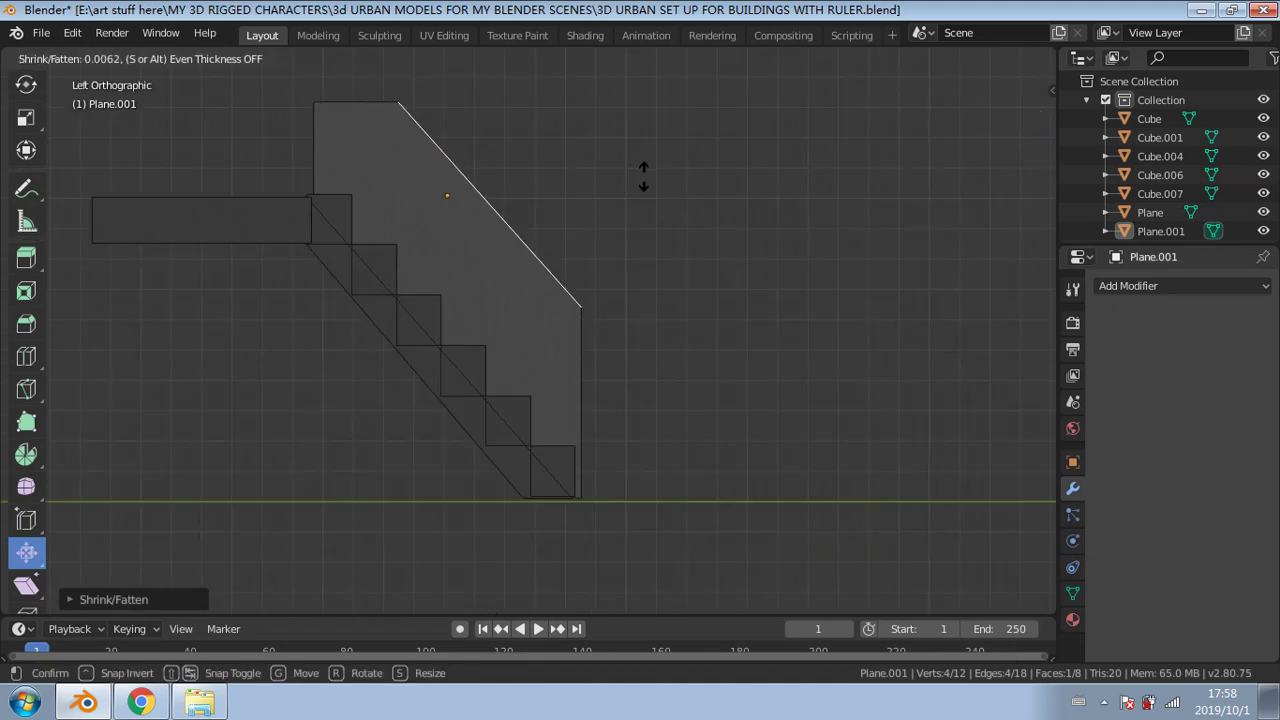
left_click(663, 223)
middle_click_drag(663, 223, 629, 238)
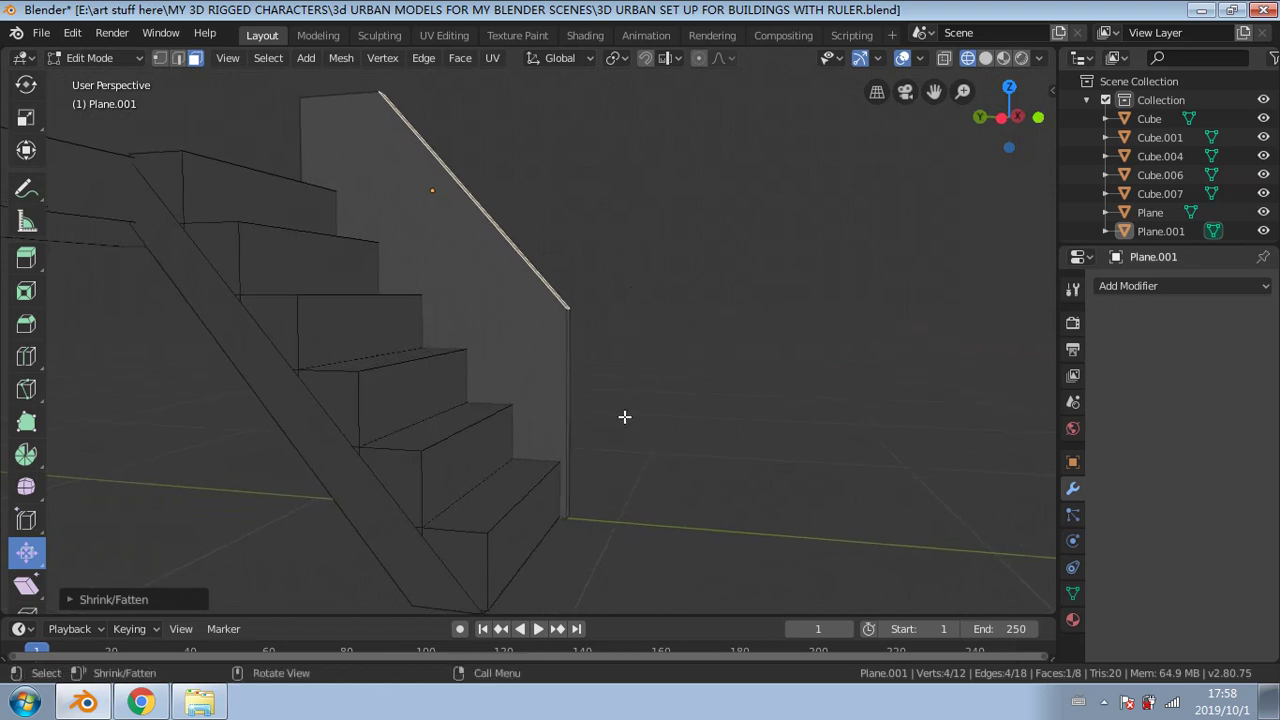
Step: Select the panel's flat top face beside the landing and raise it slightly with Shrink/Fatten
middle_click_drag(587, 443, 640, 420)
scroll(435, 236, "down", 4)
middle_click_drag(428, 200, 446, 264)
left_click(418, 243)
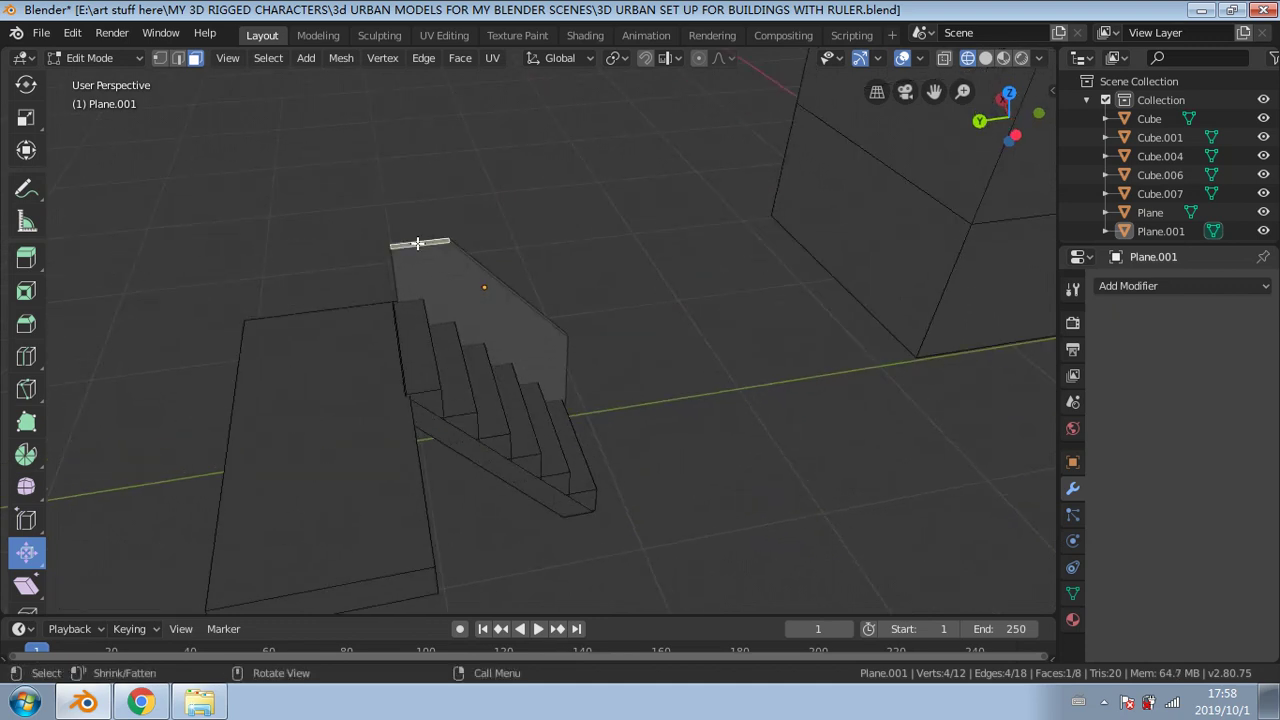
mouse_move(418, 243)
left_mouse_down()
mouse_move(403, 224)
mouse_move(421, 268)
mouse_move(418, 255)
left_mouse_up()
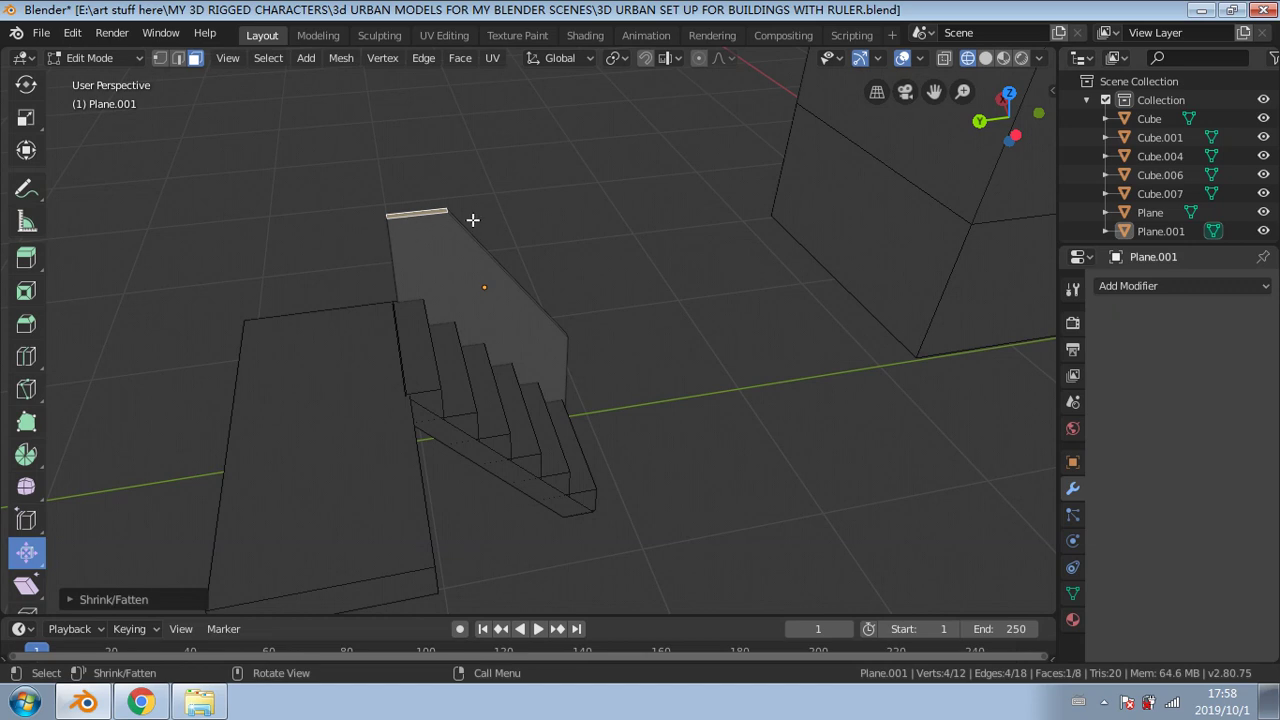
Step: Try to add loop cuts across the panel's sloped rim and its flat top face
middle_click_drag(473, 219, 346, 217)
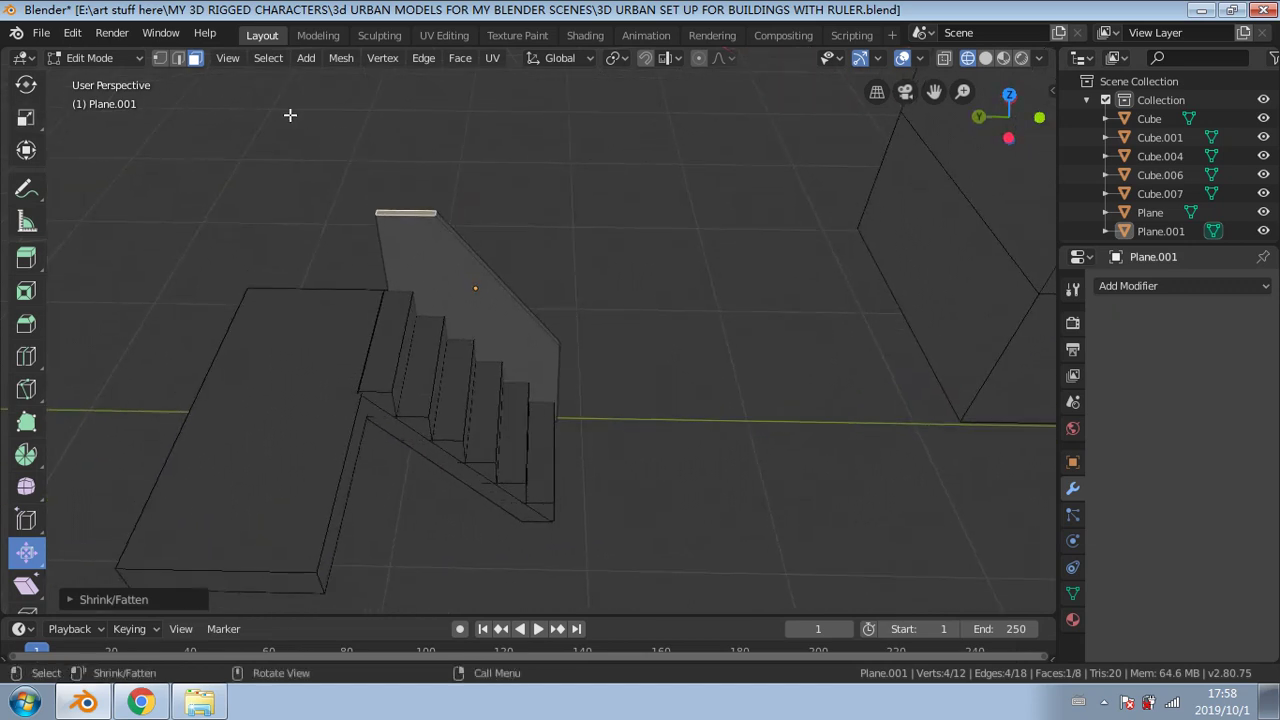
left_click_drag(415, 193, 365, 186)
left_click(478, 185)
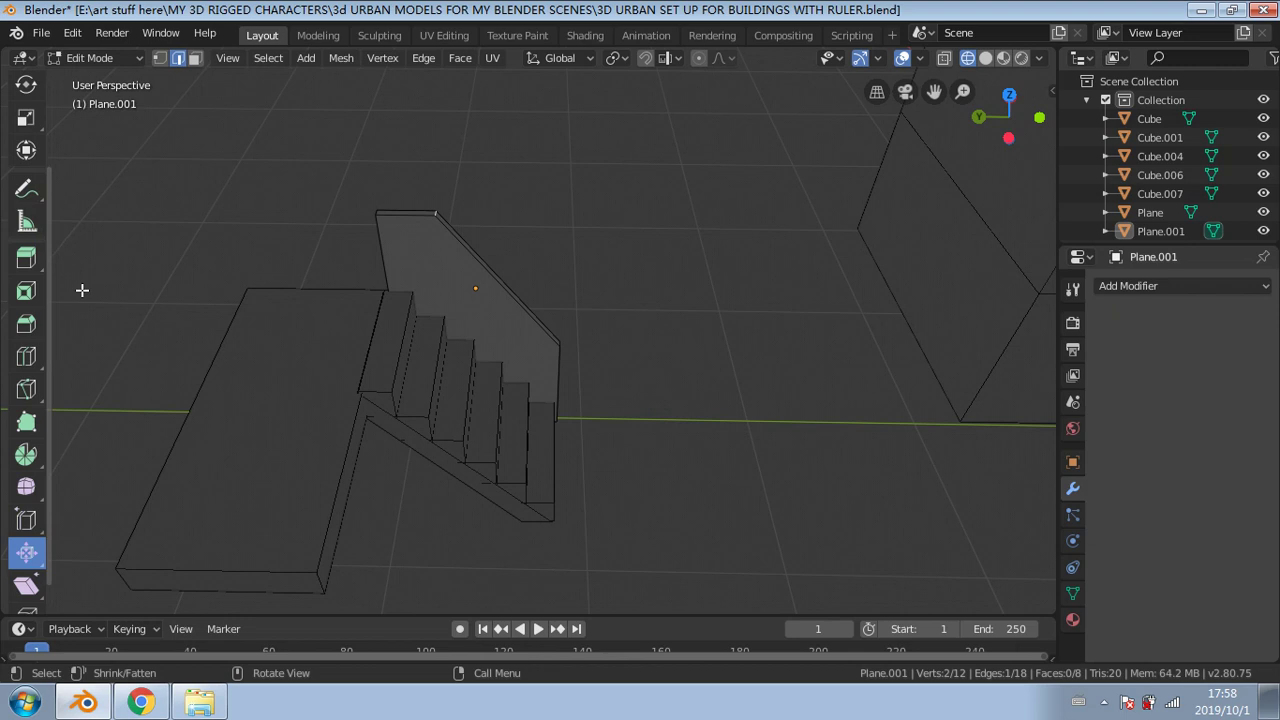
left_click(26, 356)
left_click_drag(457, 228, 371, 234)
left_click(72, 33)
left_click(90, 55)
left_click(451, 212)
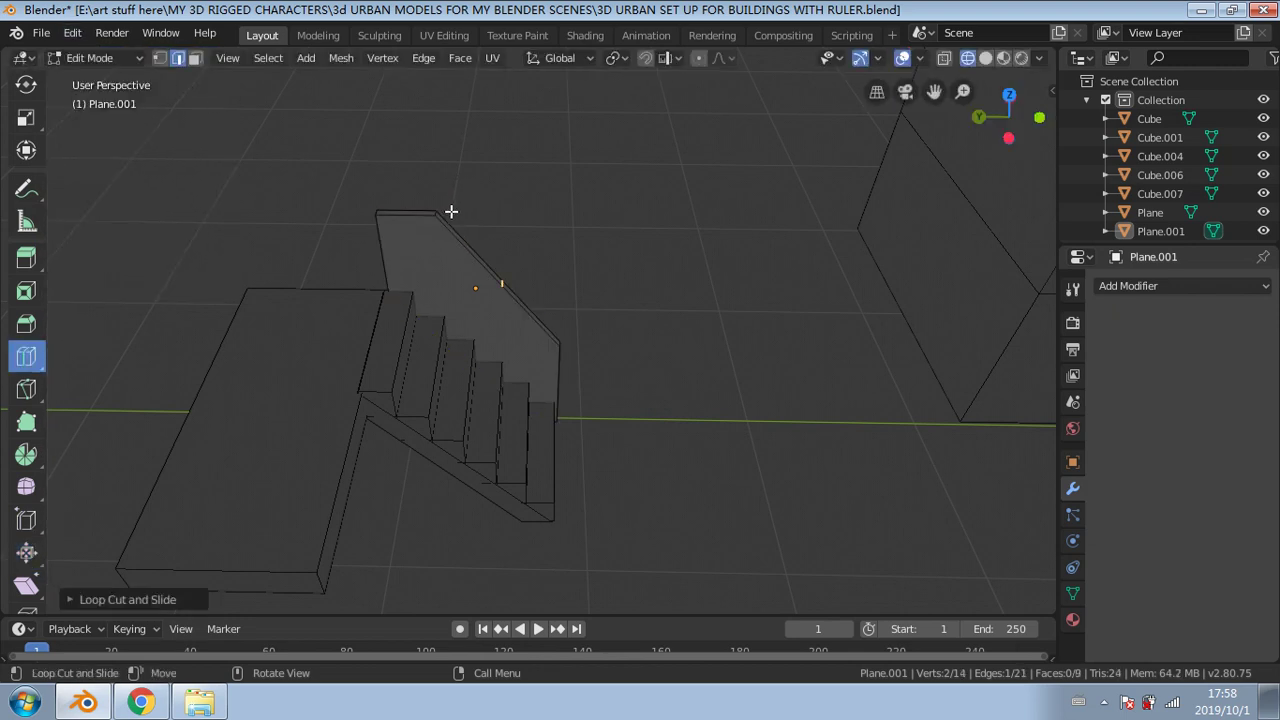
left_click(433, 215)
left_click(72, 33)
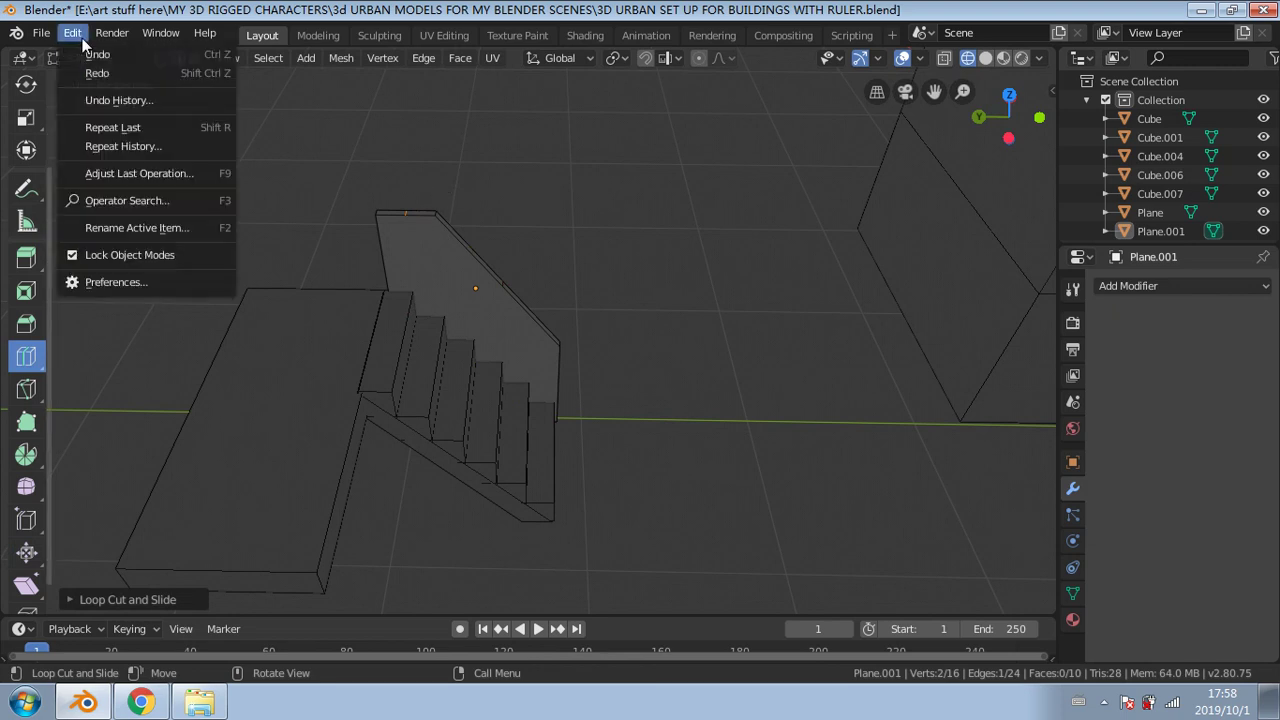
left_click(90, 47)
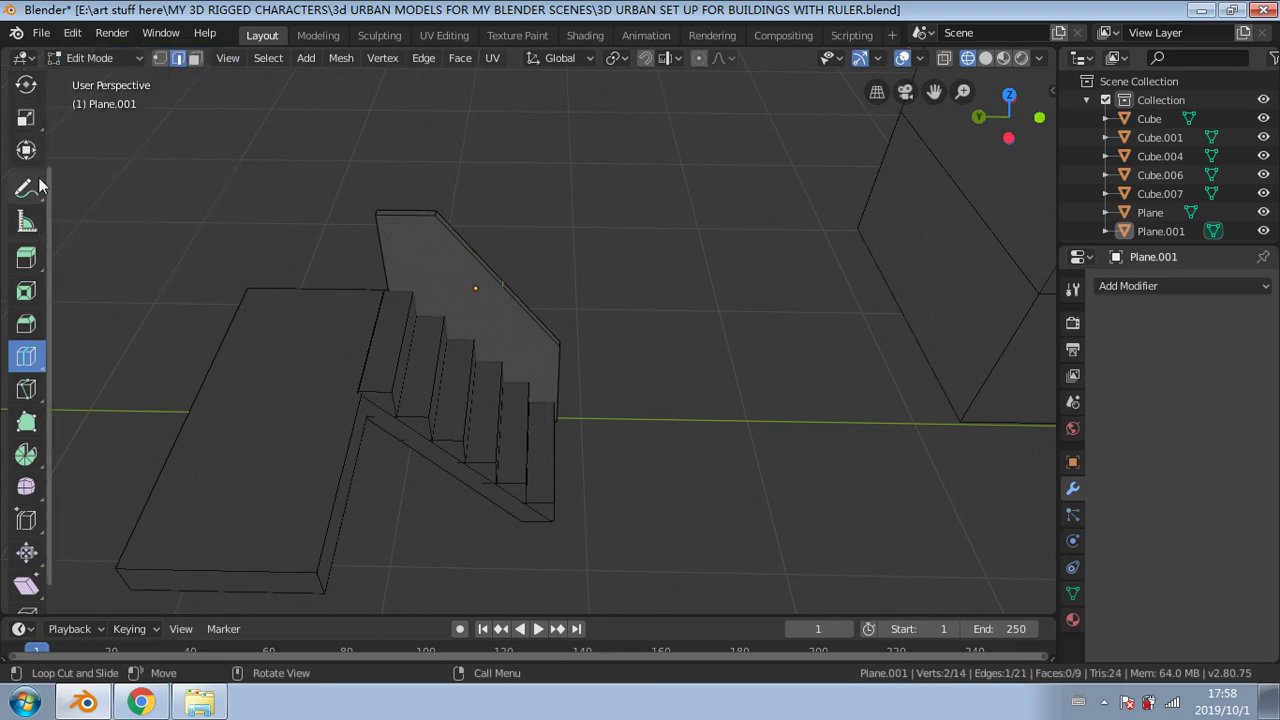
scroll(26, 110, "up", 4)
left_click(26, 94)
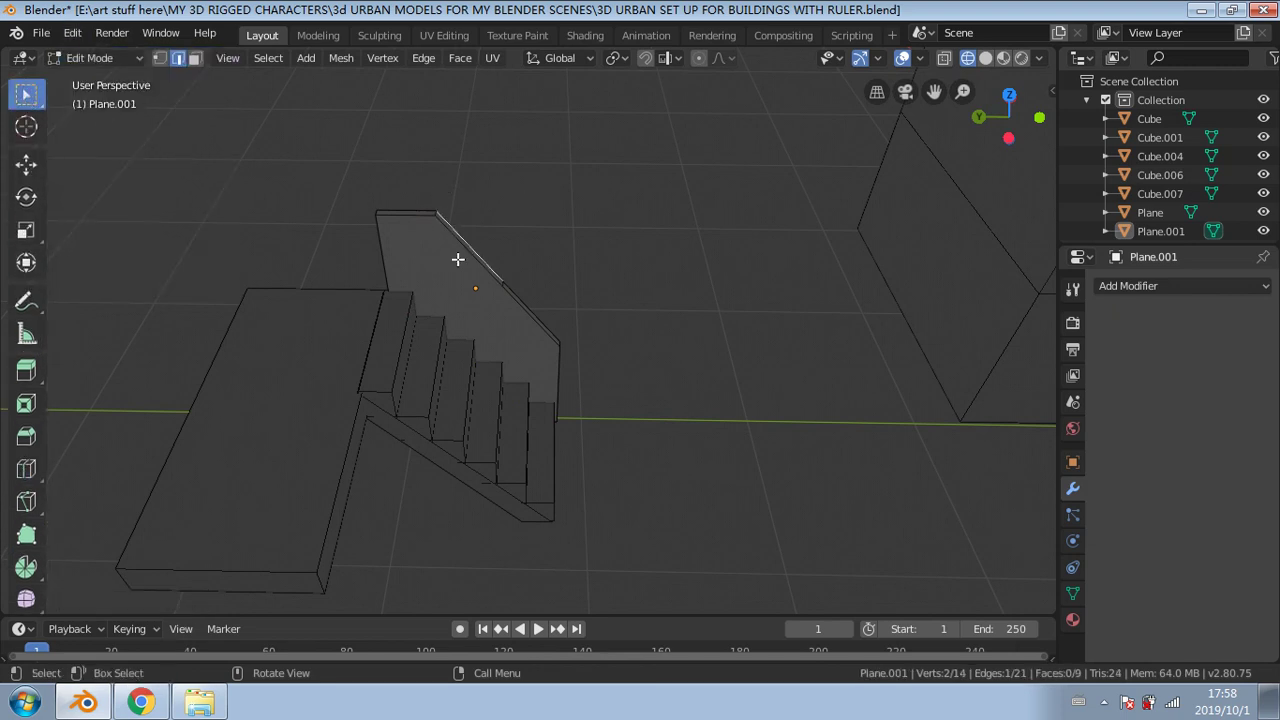
middle_click_drag(457, 260, 275, 167)
key("ctrl+z")
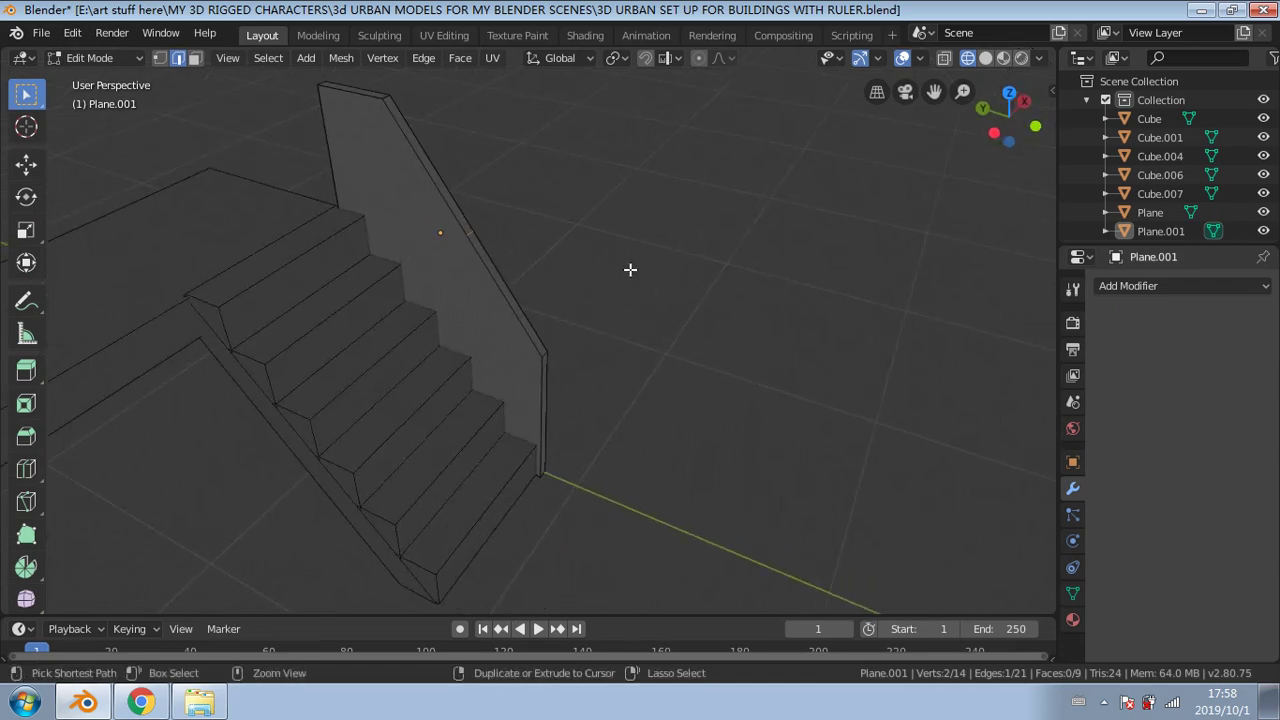
Step: Select the short edge between the panel's flat top and sloped rim and move it along Y toward the landing-side corner
left_click(286, 113)
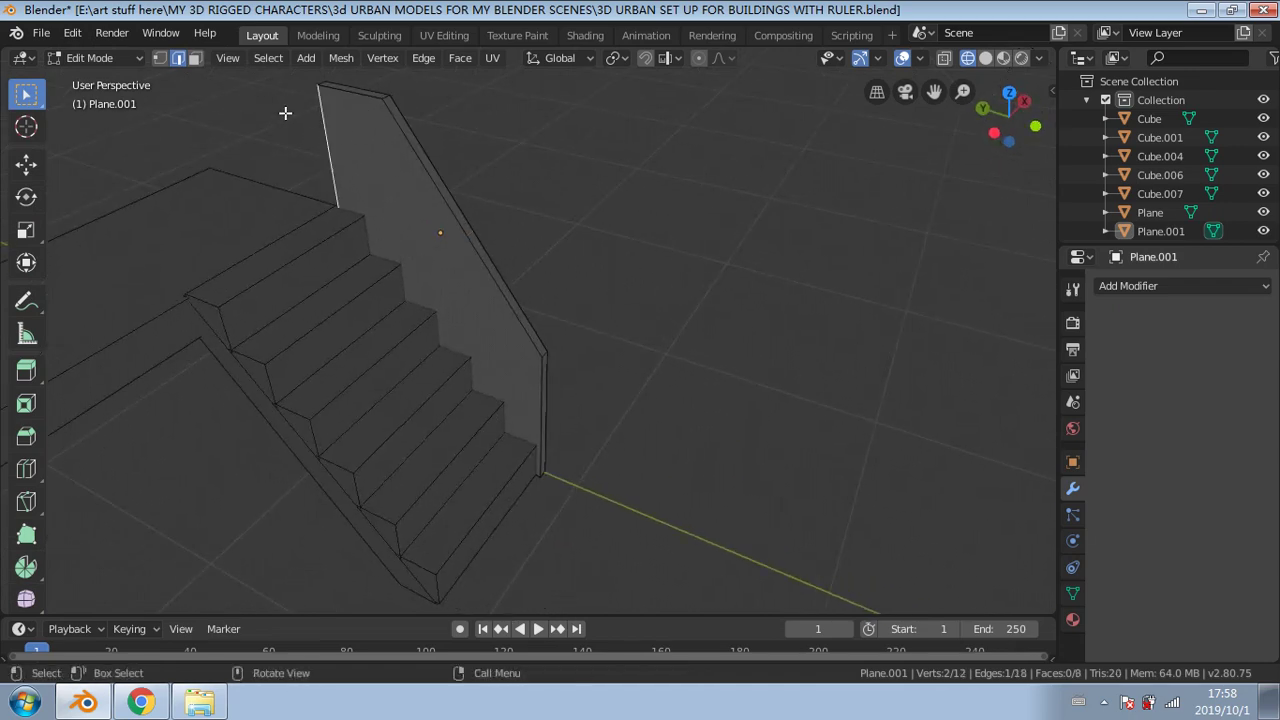
middle_click_drag(285, 113, 364, 146)
left_click(386, 172)
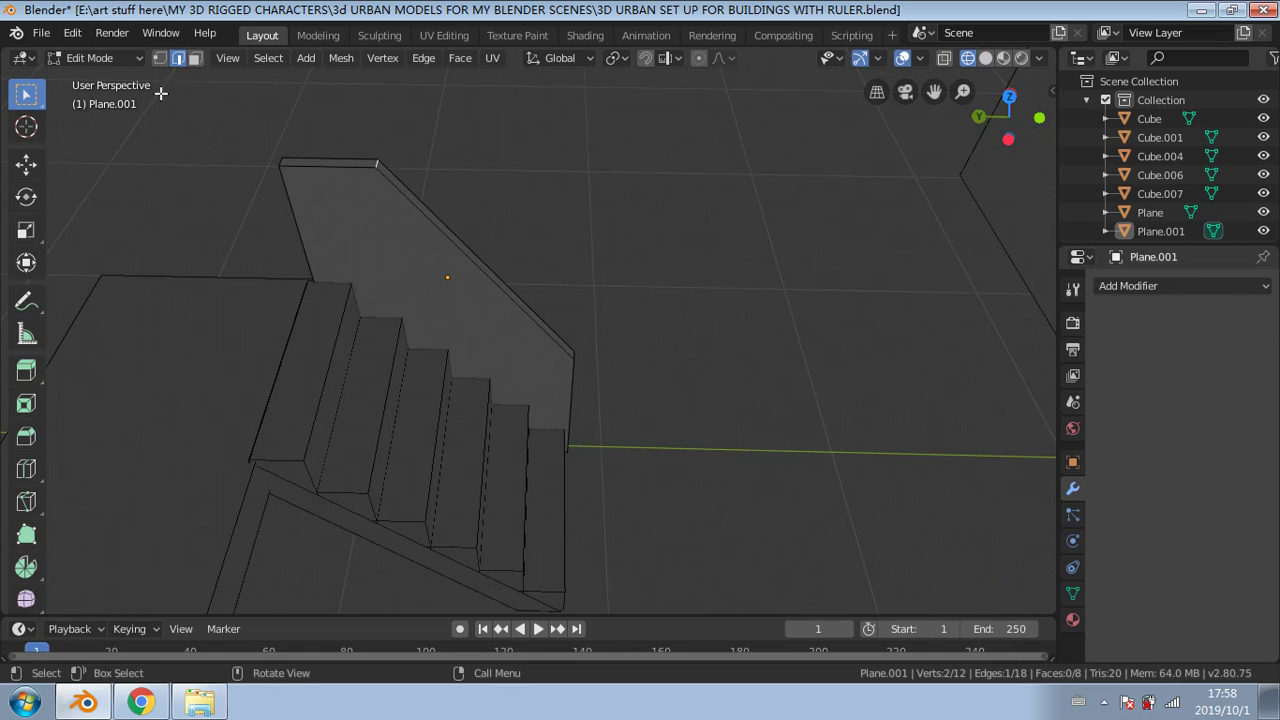
left_click(26, 163)
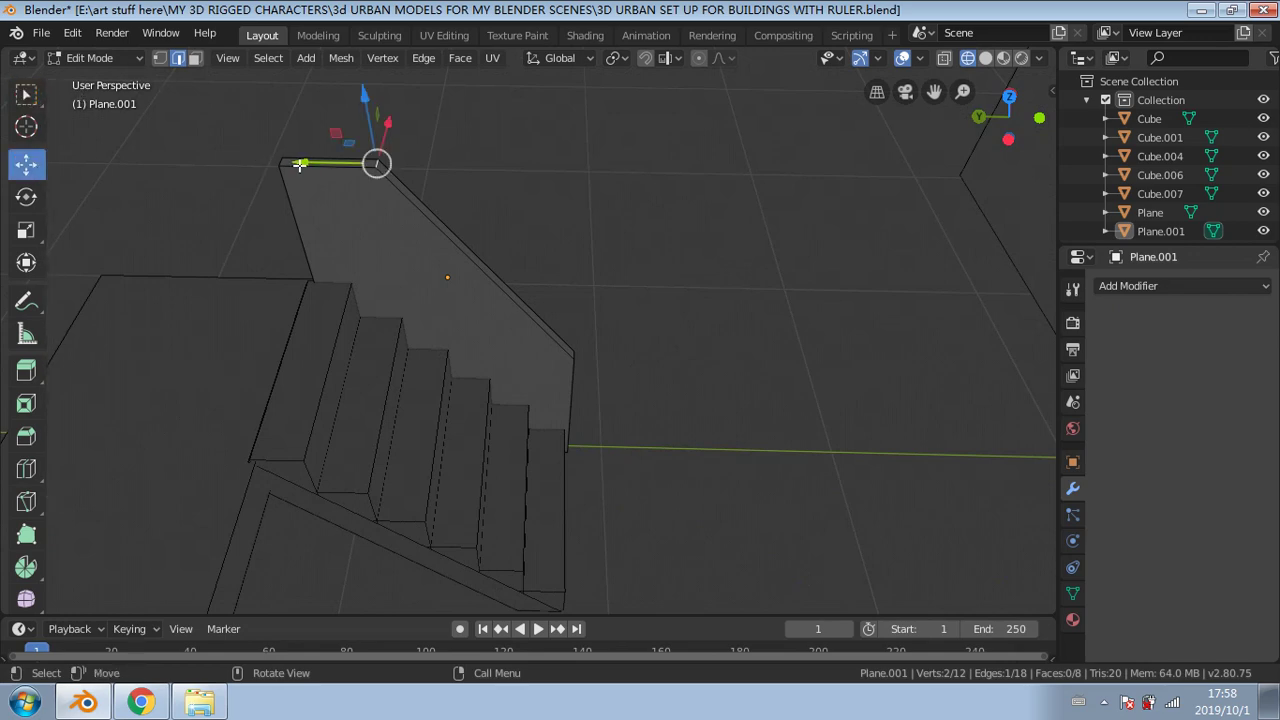
left_click_drag(310, 162, 240, 160)
middle_click_drag(418, 212, 457, 174)
key("g")
key("y")
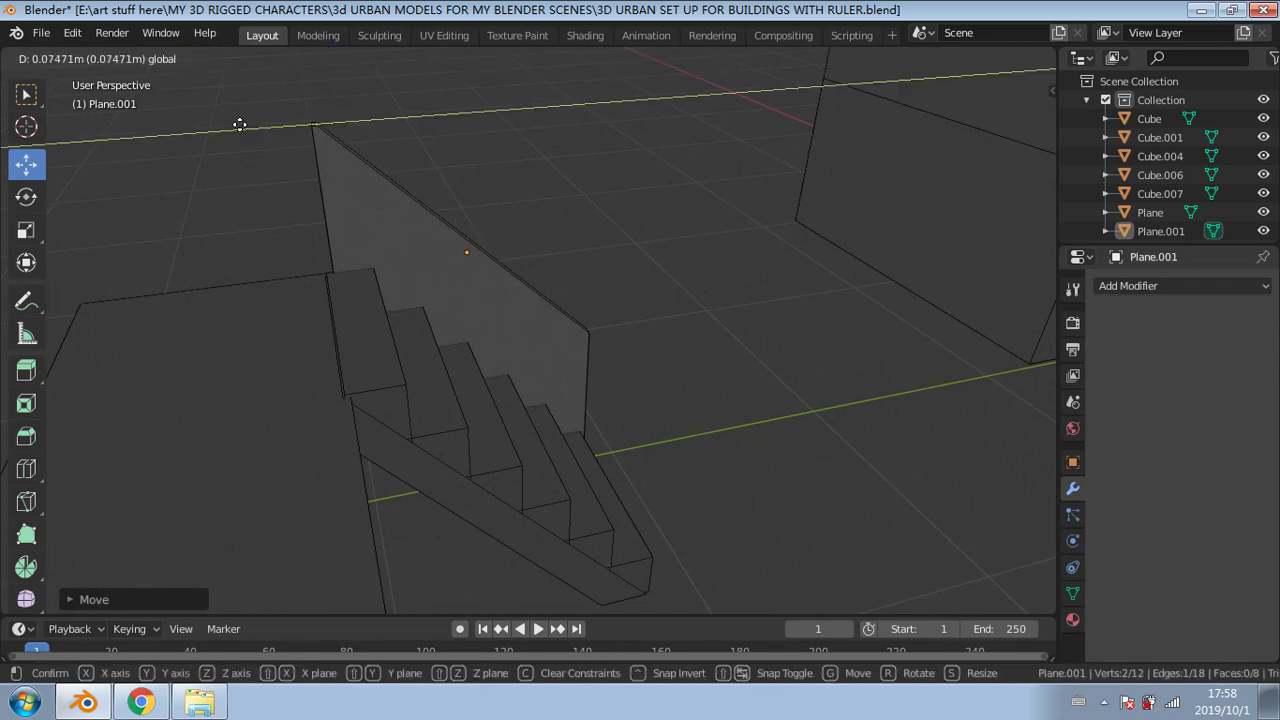
left_click(240, 124)
Step: Nudge the panel's selected upper rim edge slightly back along Y to fine-tune the width of the flat top
middle_click_drag(640, 220, 263, 251)
scroll(214, 189, "up", 3)
scroll(214, 189, "down", 2)
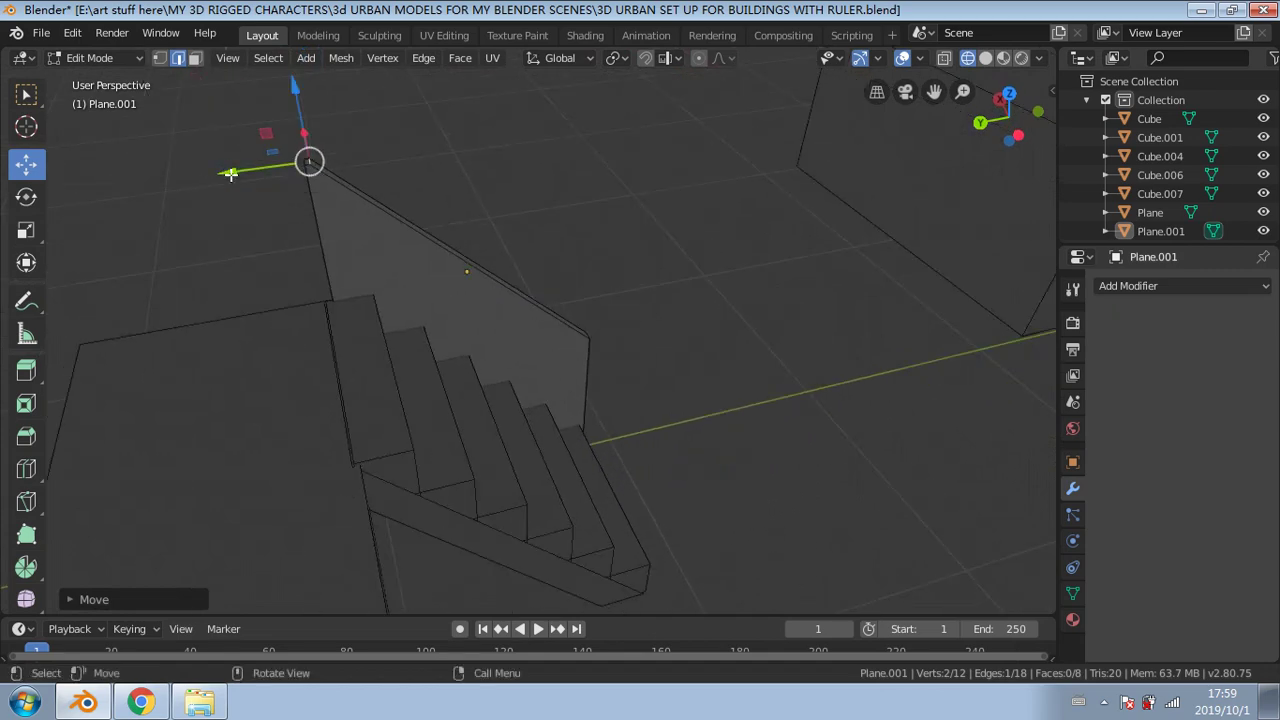
left_click_drag(231, 174, 237, 178)
Step: Select the short edge at the lower end of the sloped rim and lower it about 0.046 m along Z
middle_click_drag(389, 217, 290, 156)
mouse_move(596, 258)
middle_mouse_down()
mouse_move(623, 266)
mouse_move(582, 276)
middle_mouse_up()
scroll(556, 328, "up", 1)
scroll(556, 328, "up", 1)
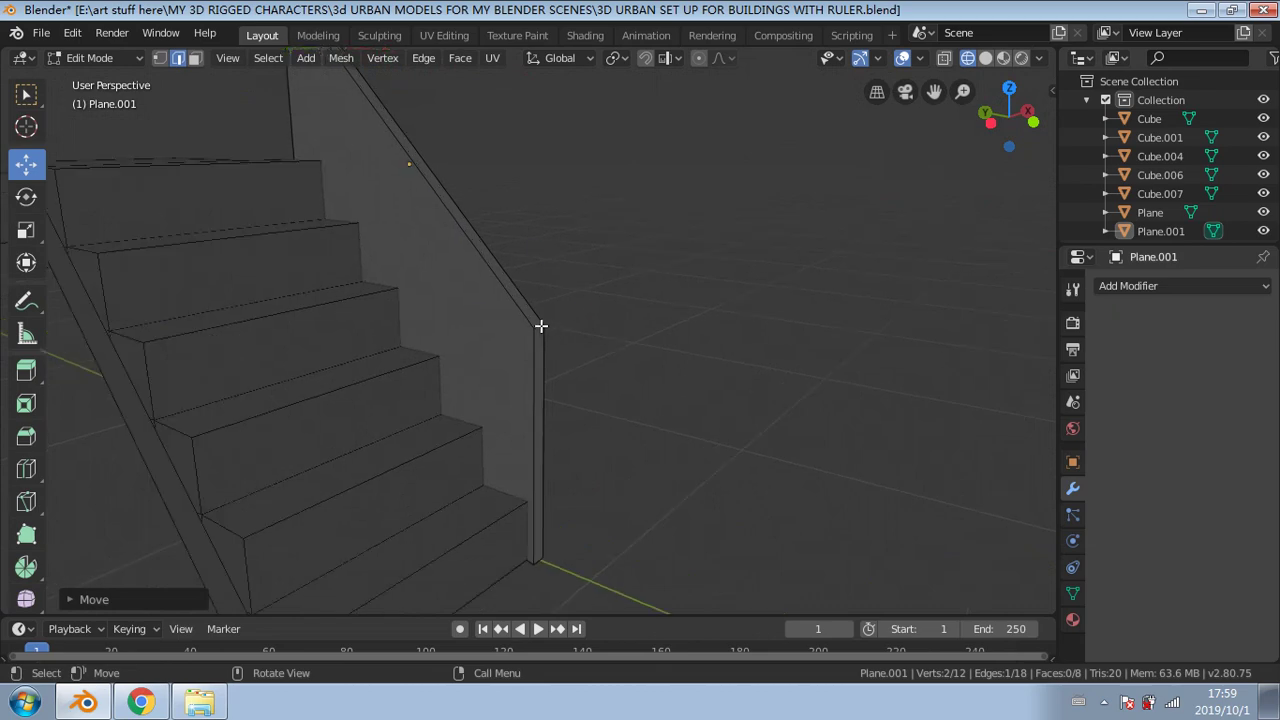
left_click(540, 325)
key("g")
key("z")
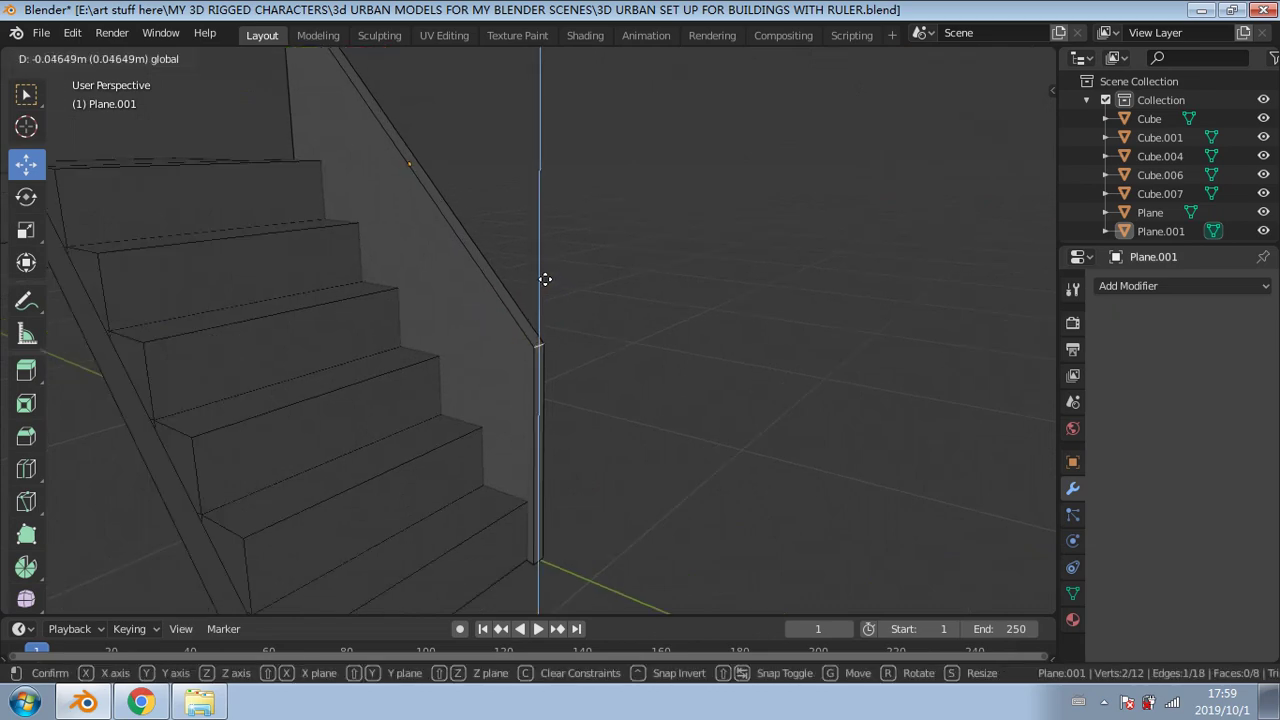
left_click(545, 279)
Step: Select the small top face at the panel's landing-side corner and raise it slightly along Z
middle_click_drag(545, 279, 206, 194)
left_click(195, 57)
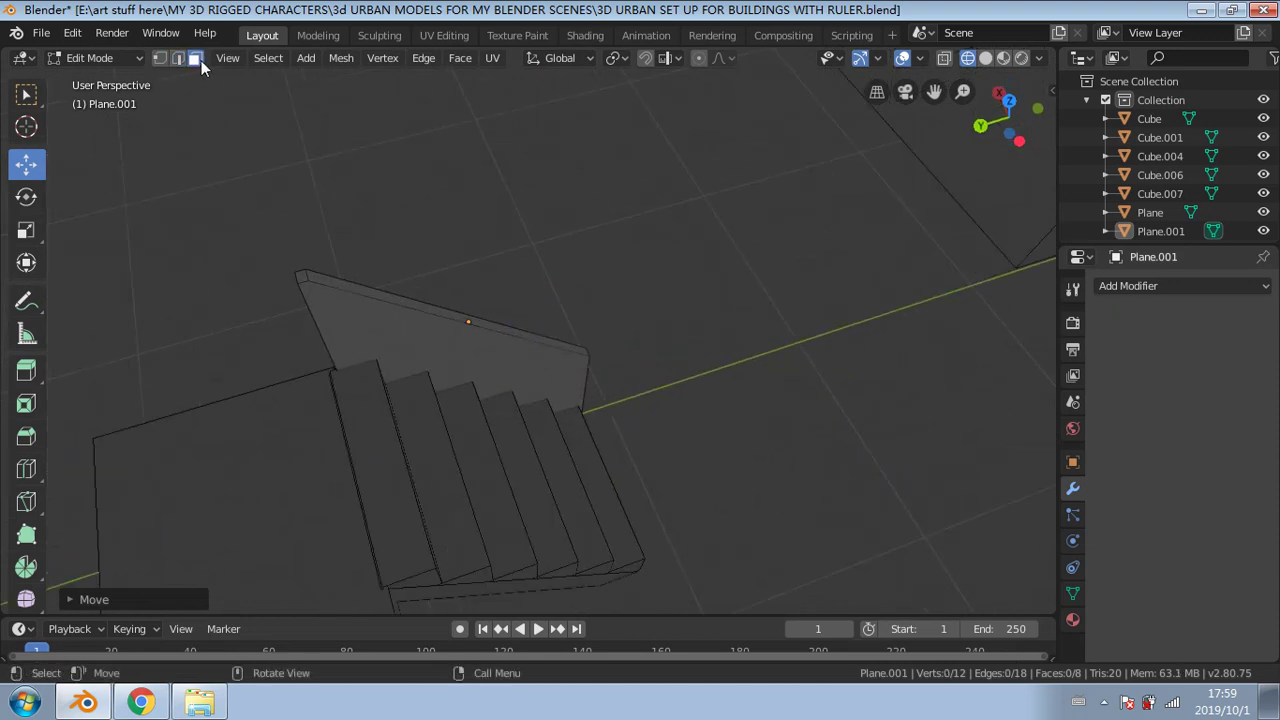
left_click(305, 272)
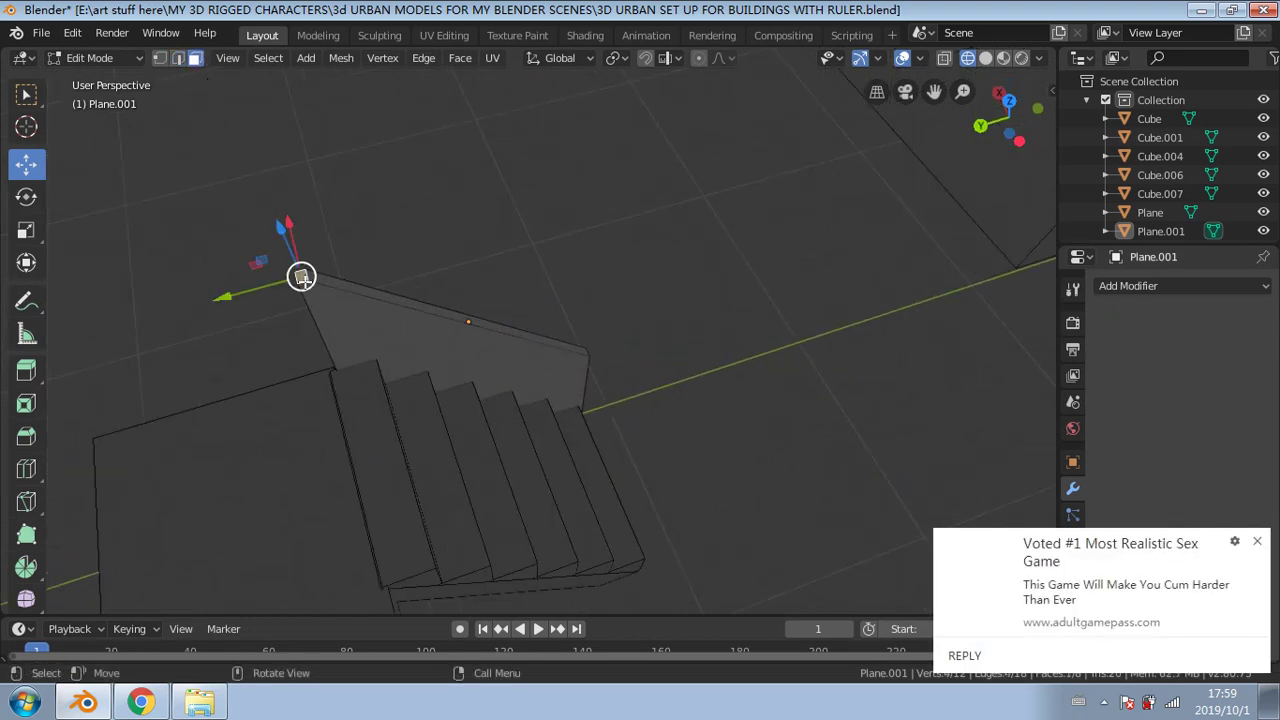
left_click(1258, 542)
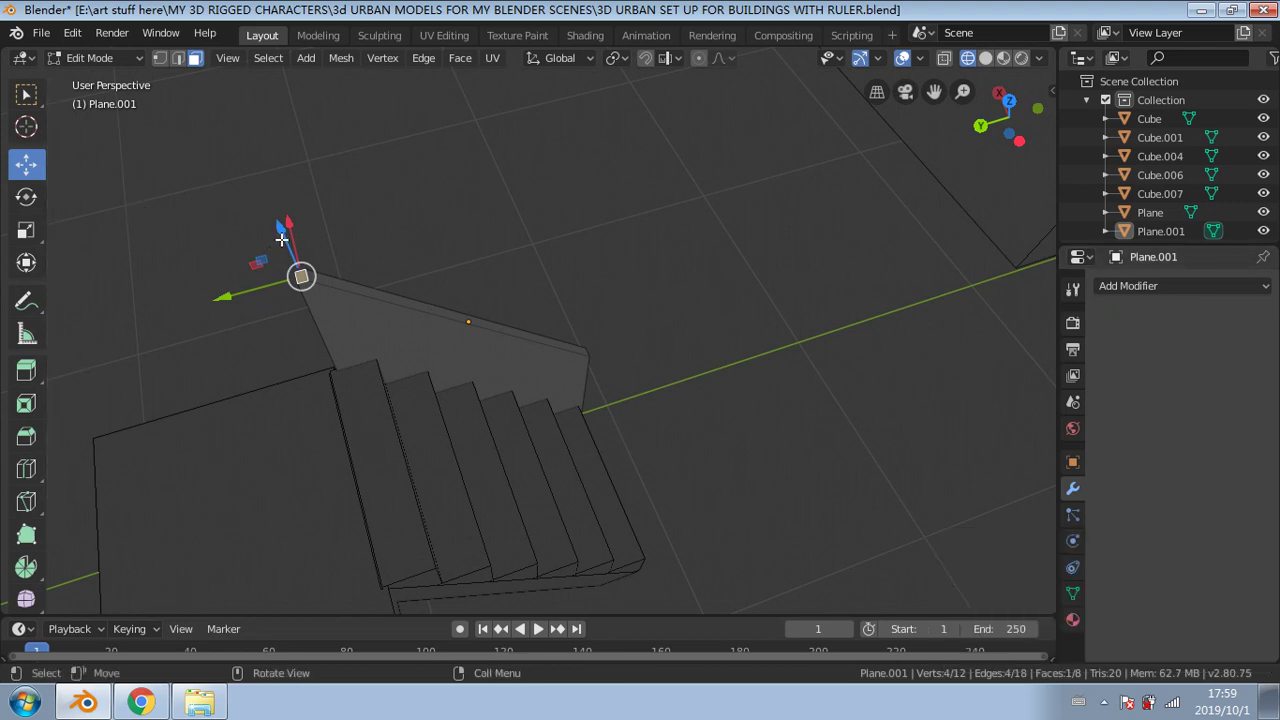
left_click_drag(282, 226, 279, 218)
middle_click_drag(403, 307, 380, 198)
scroll(365, 155, "down", 2)
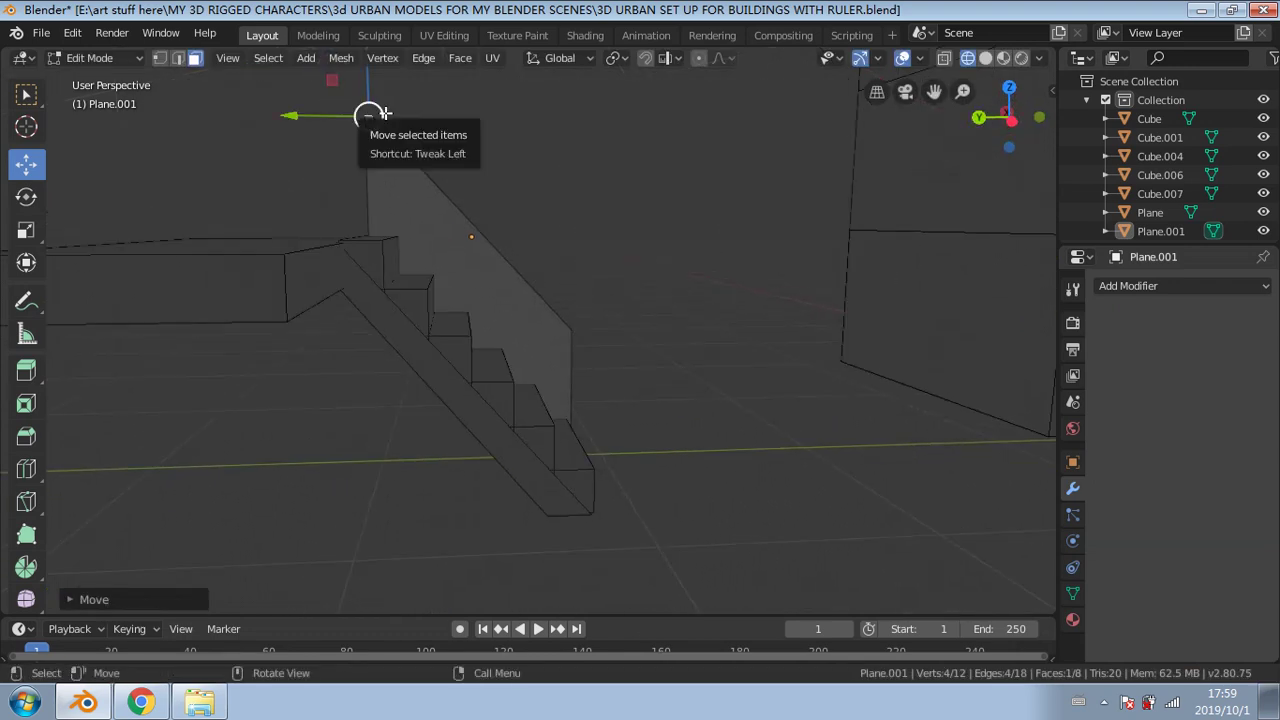
scroll(366, 114, "down", 3)
left_click_drag(420, 111, 423, 102)
Step: Select the short edge where the panel's base meets its sloped underside and lower it slightly along Z
middle_click_drag(489, 224, 473, 303)
scroll(545, 355, "up", 3)
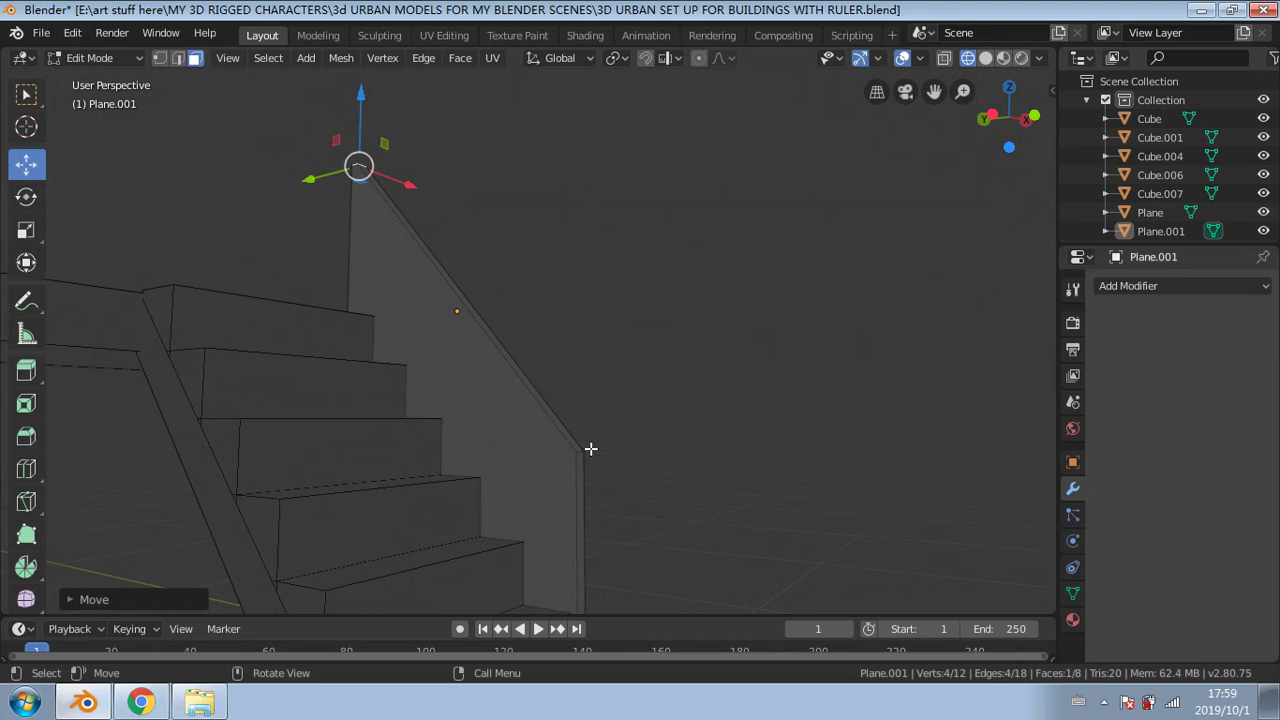
middle_click_drag(590, 449, 491, 371)
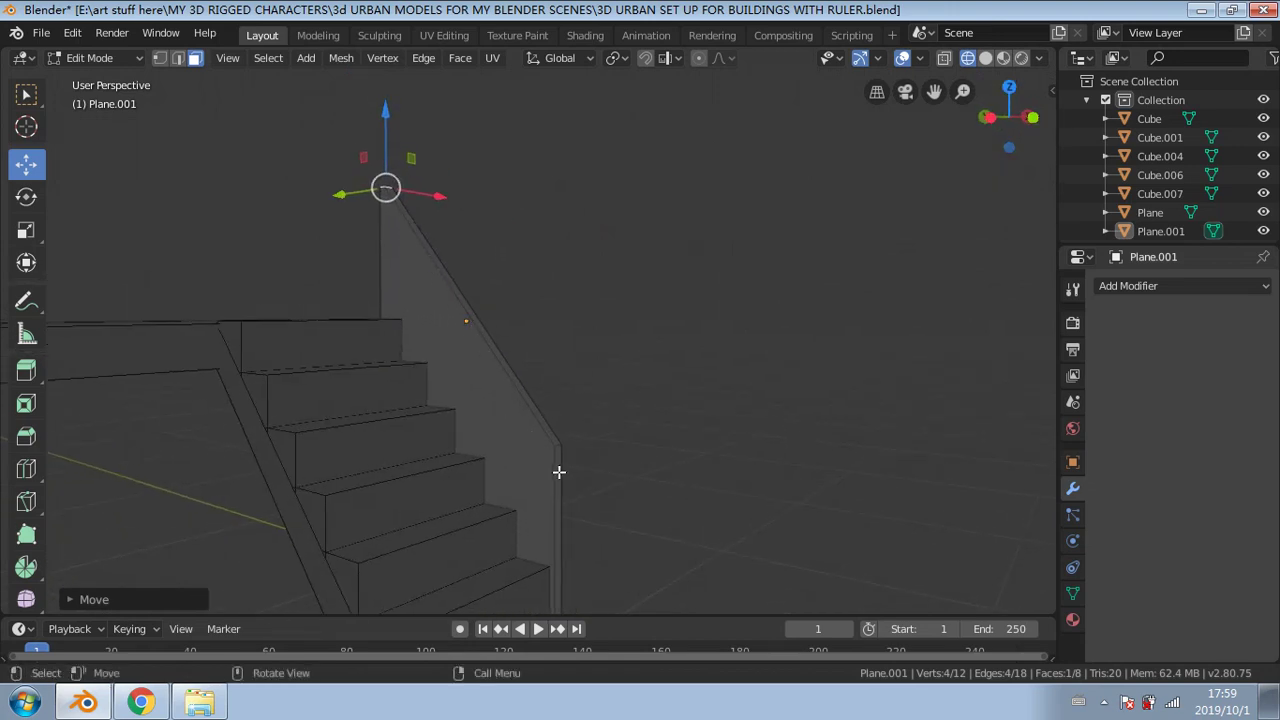
middle_click_drag(558, 471, 631, 477)
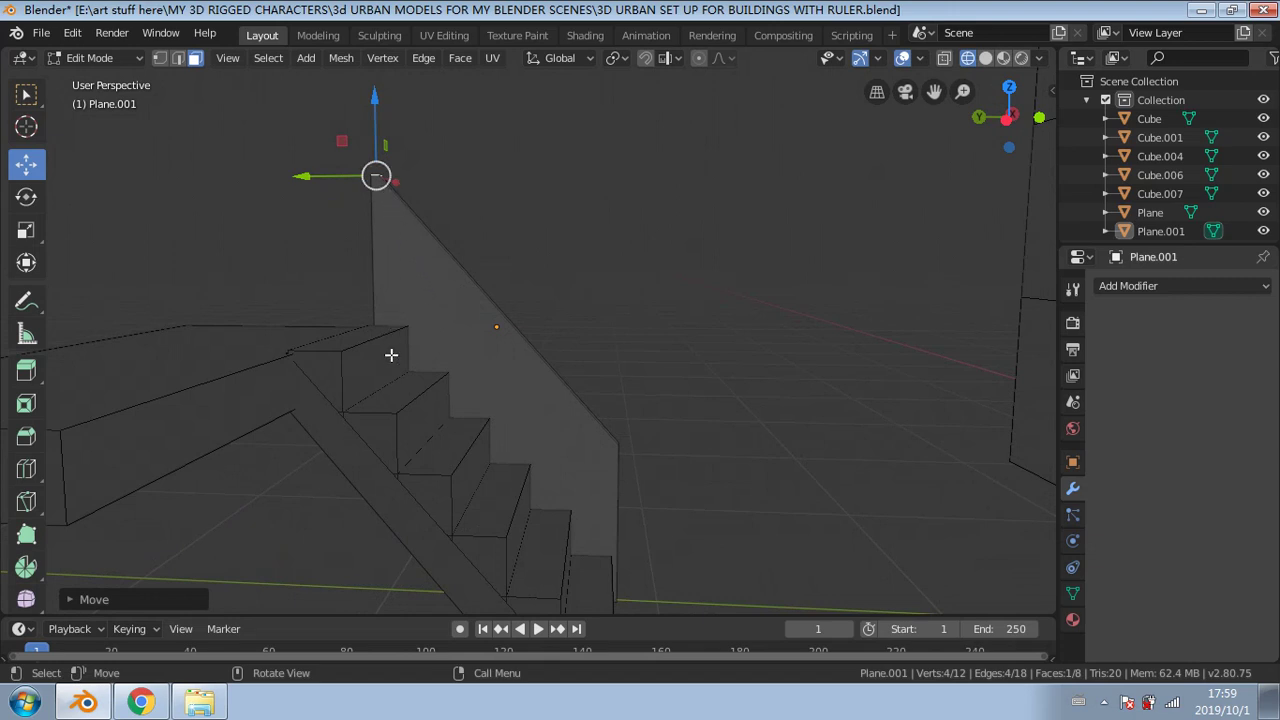
middle_click_drag(470, 346, 494, 391)
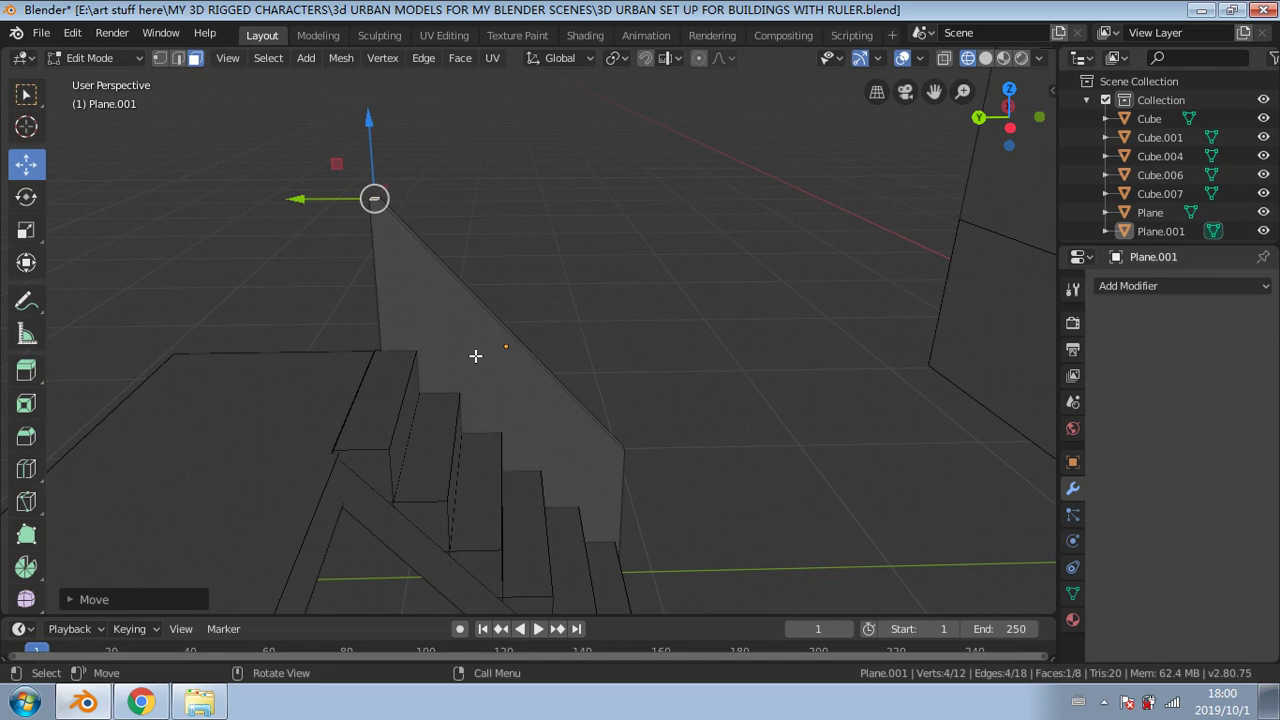
middle_click_drag(475, 355, 472, 416)
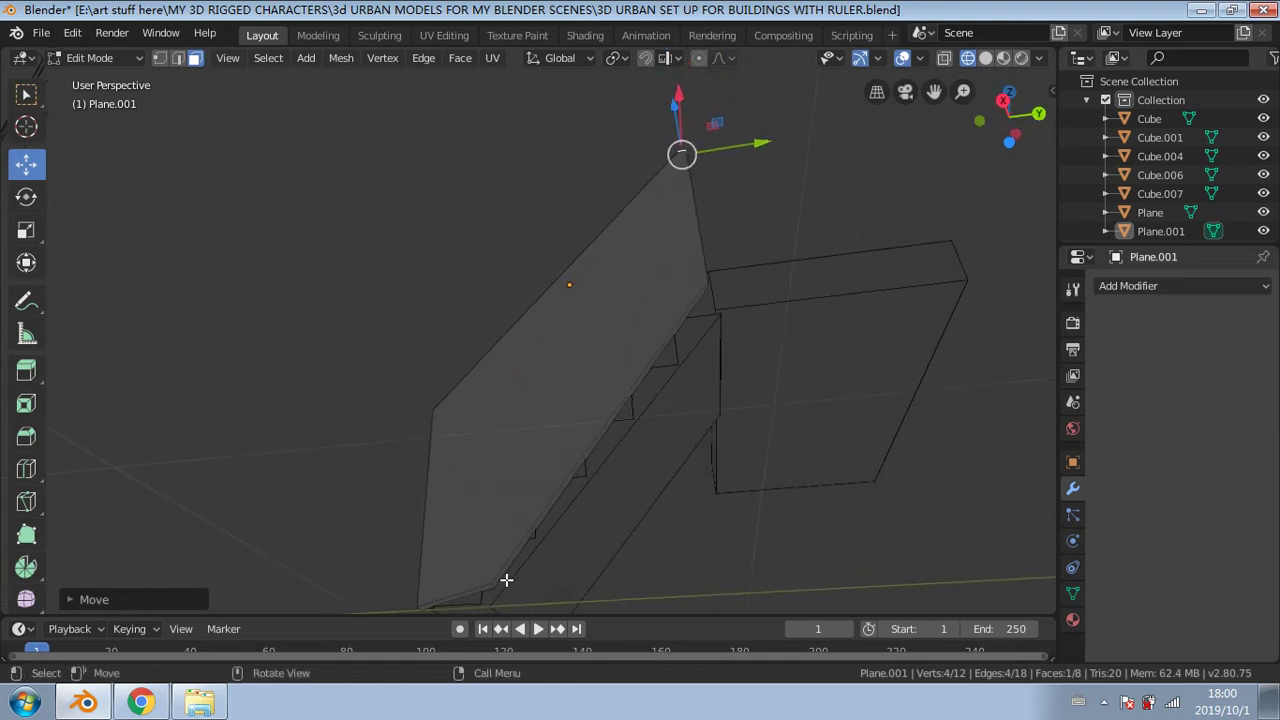
middle_click_drag(506, 580, 508, 457, "shift")
left_click(26, 94)
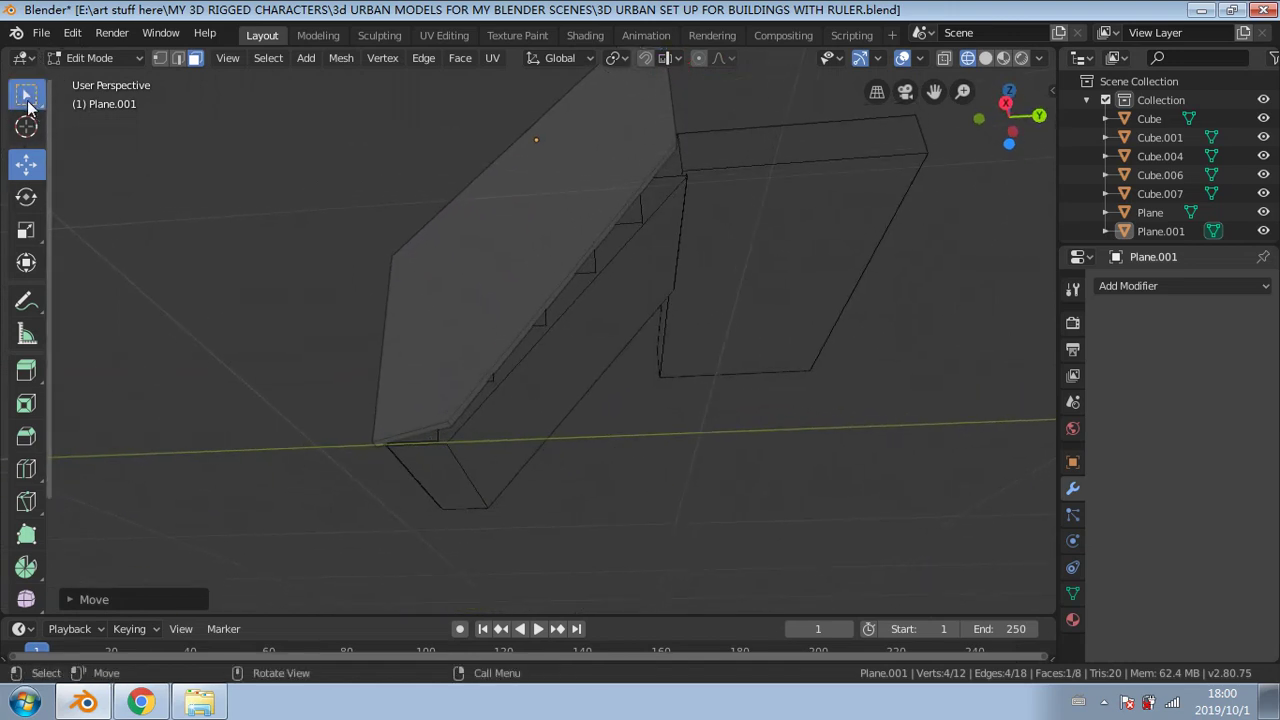
left_click(178, 57)
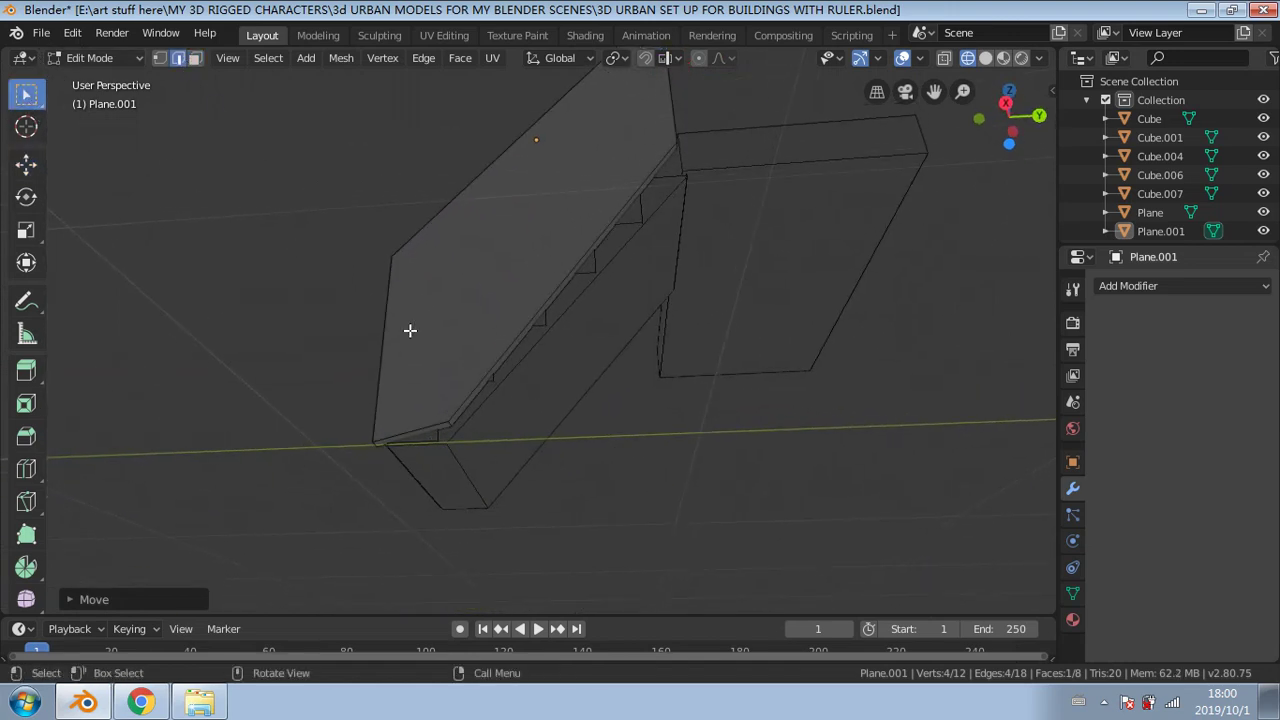
left_click(449, 423)
left_click(26, 163)
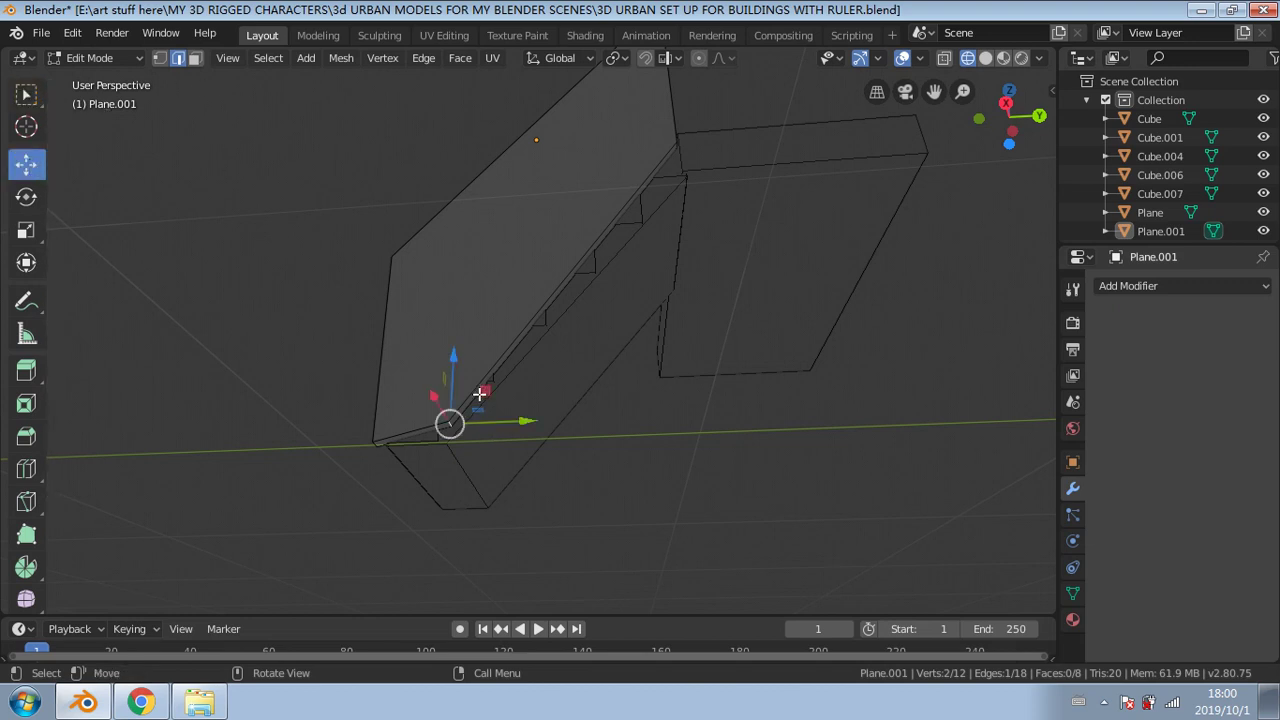
left_click_drag(452, 375, 460, 384)
Step: Switch to Object Mode, select the side panel, and return it to Edit Mode
middle_click_drag(460, 384, 313, 91)
middle_click_drag(664, 394, 372, 355)
middle_click_drag(563, 514, 618, 306)
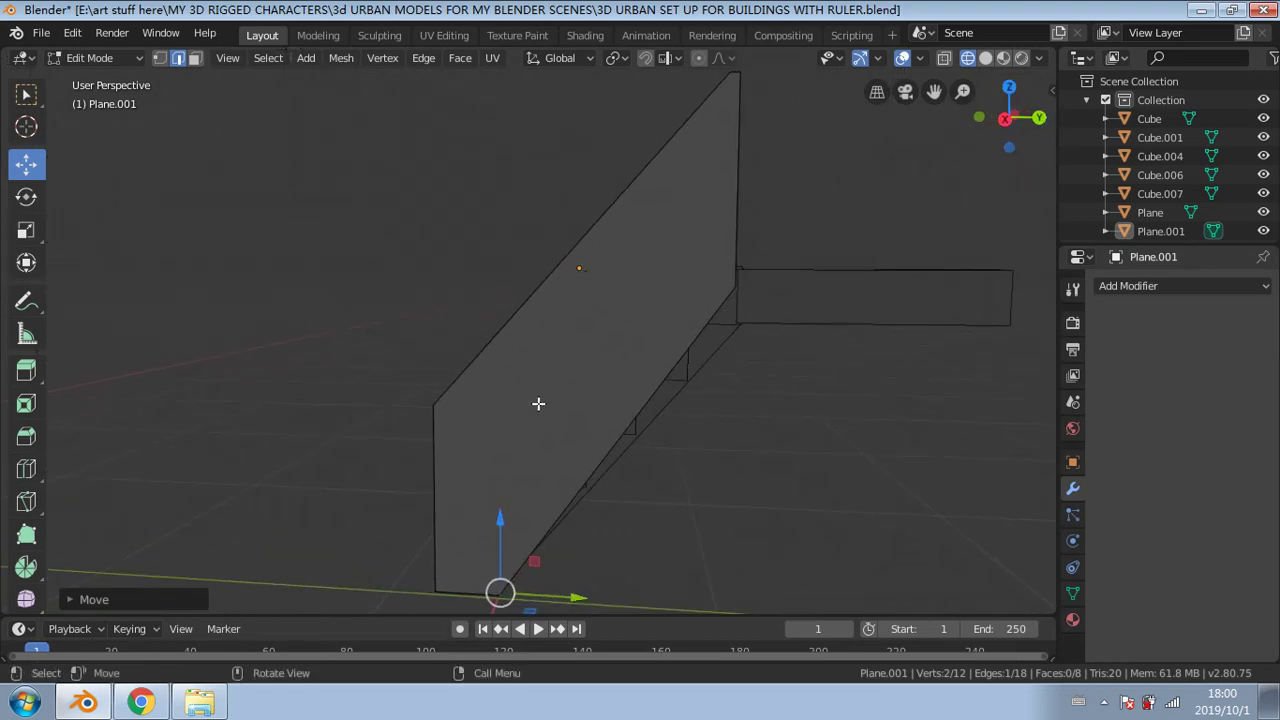
middle_click_drag(540, 387, 571, 387)
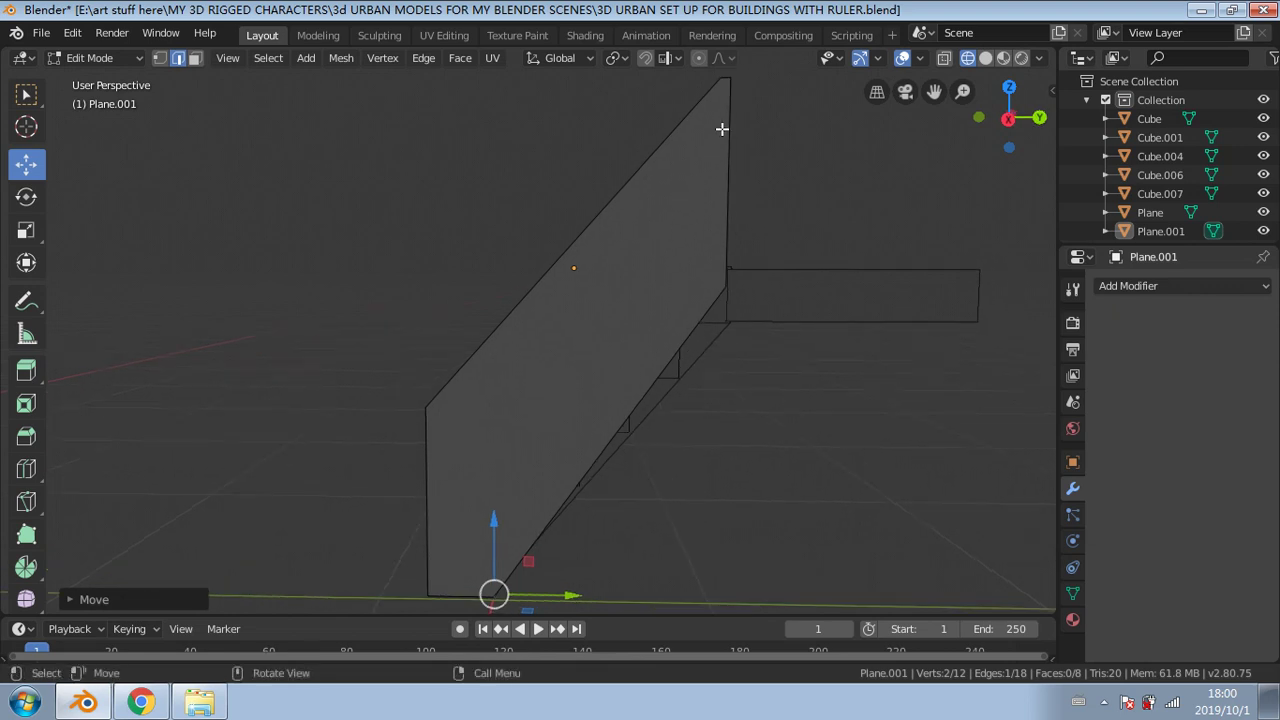
left_click(128, 57)
left_click(138, 77)
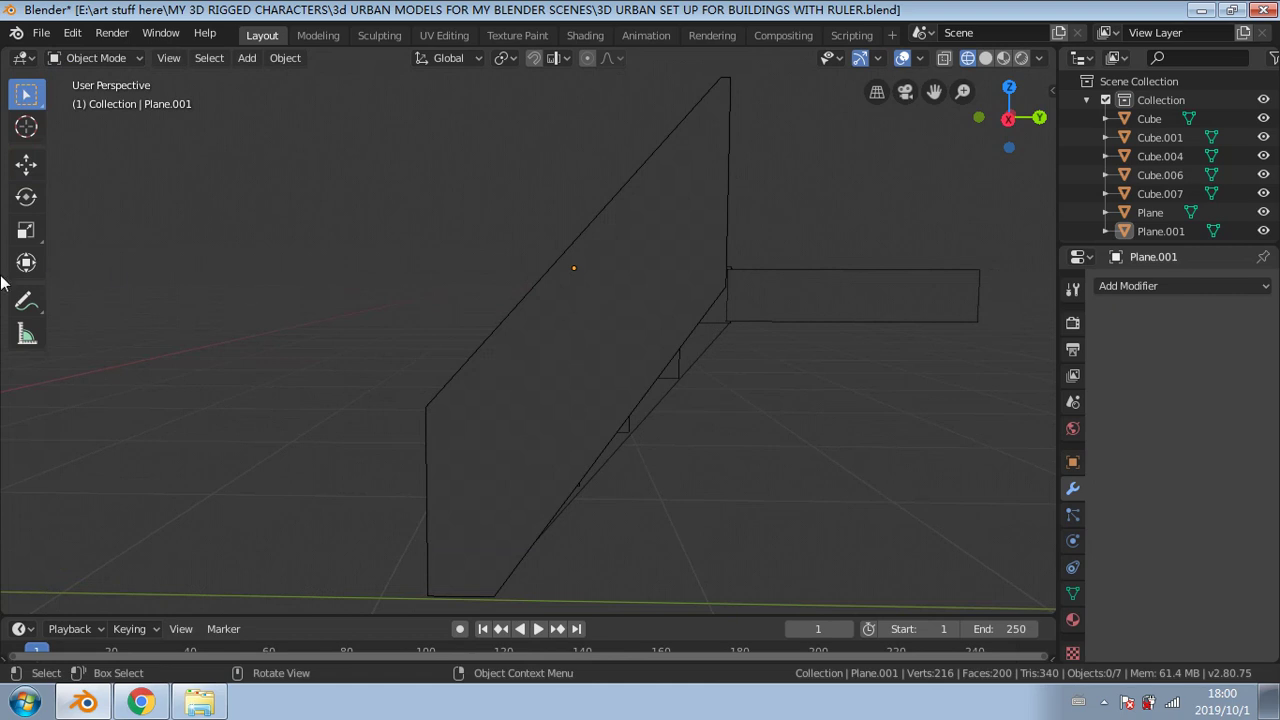
left_click(645, 365)
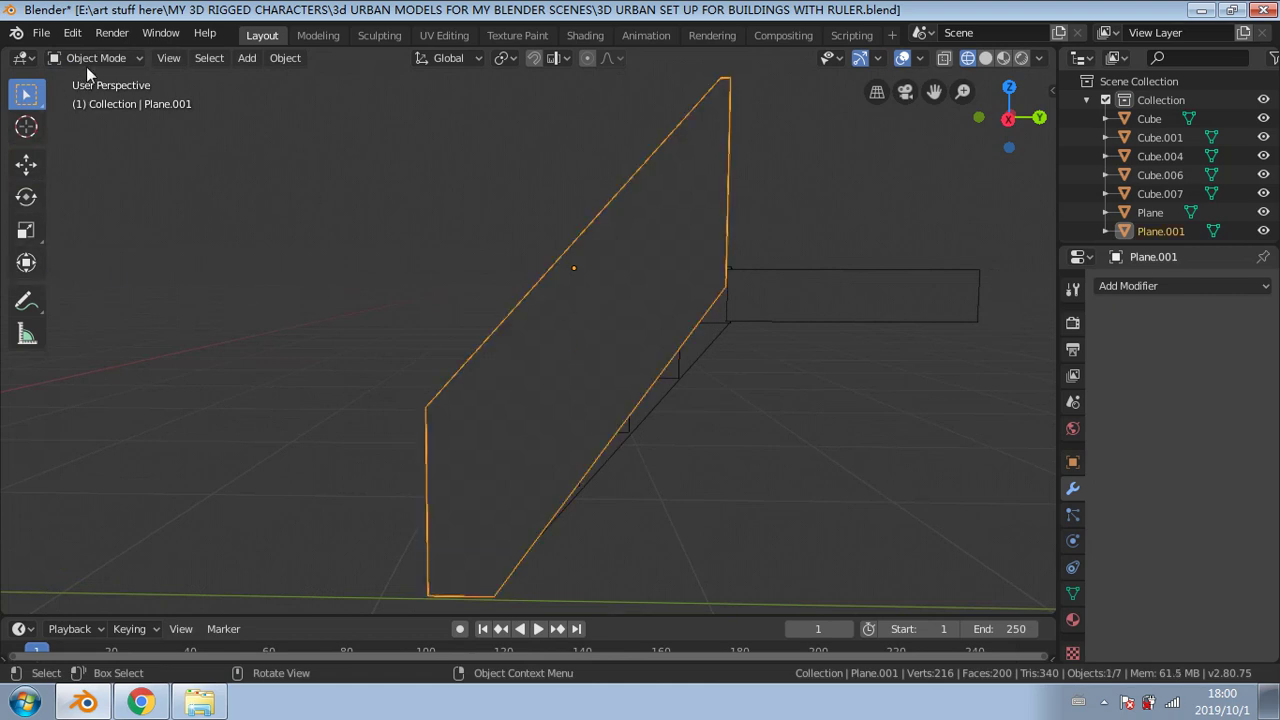
left_click(92, 58)
left_click(105, 100)
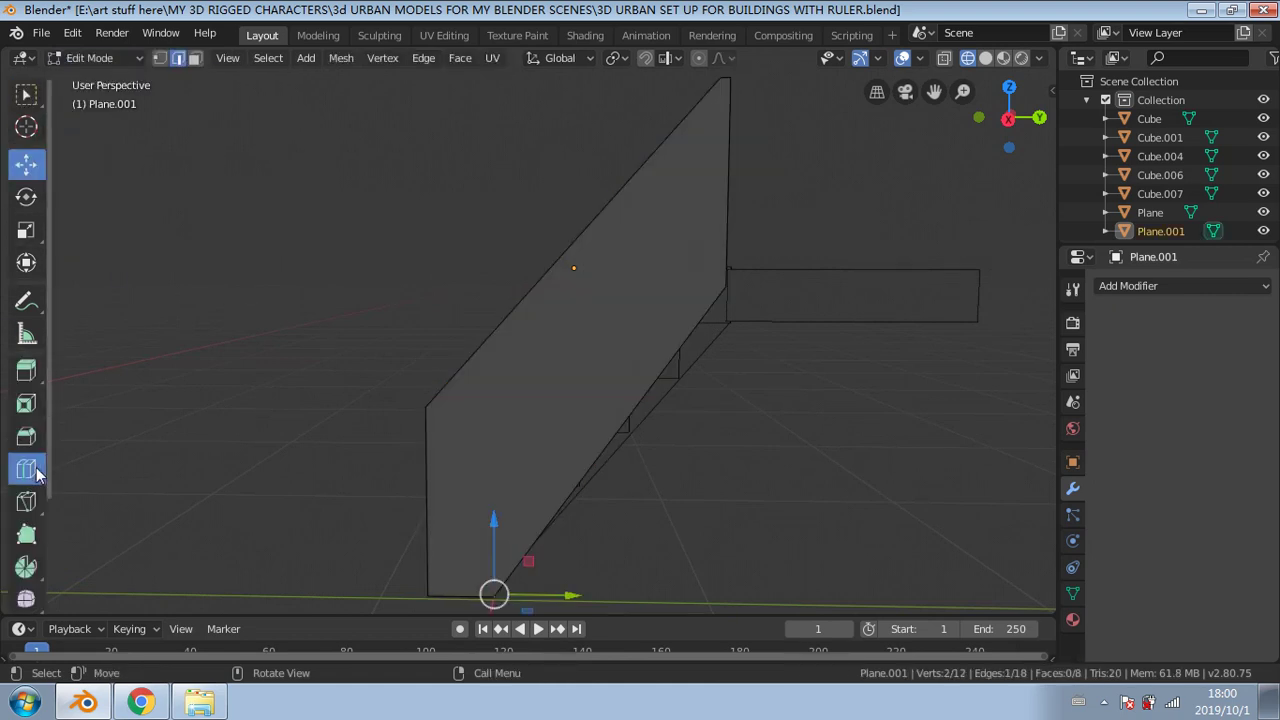
left_click(36, 467)
middle_click_drag(541, 270, 377, 280)
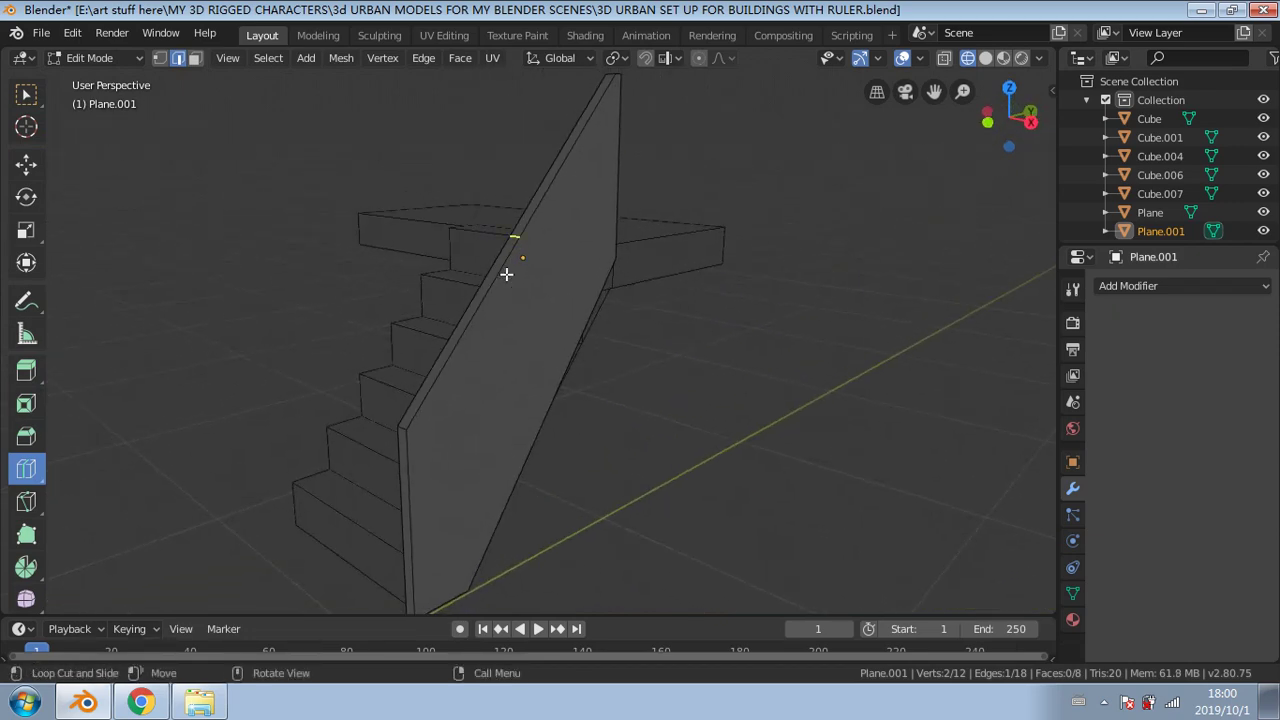
middle_click_drag(471, 296, 548, 331)
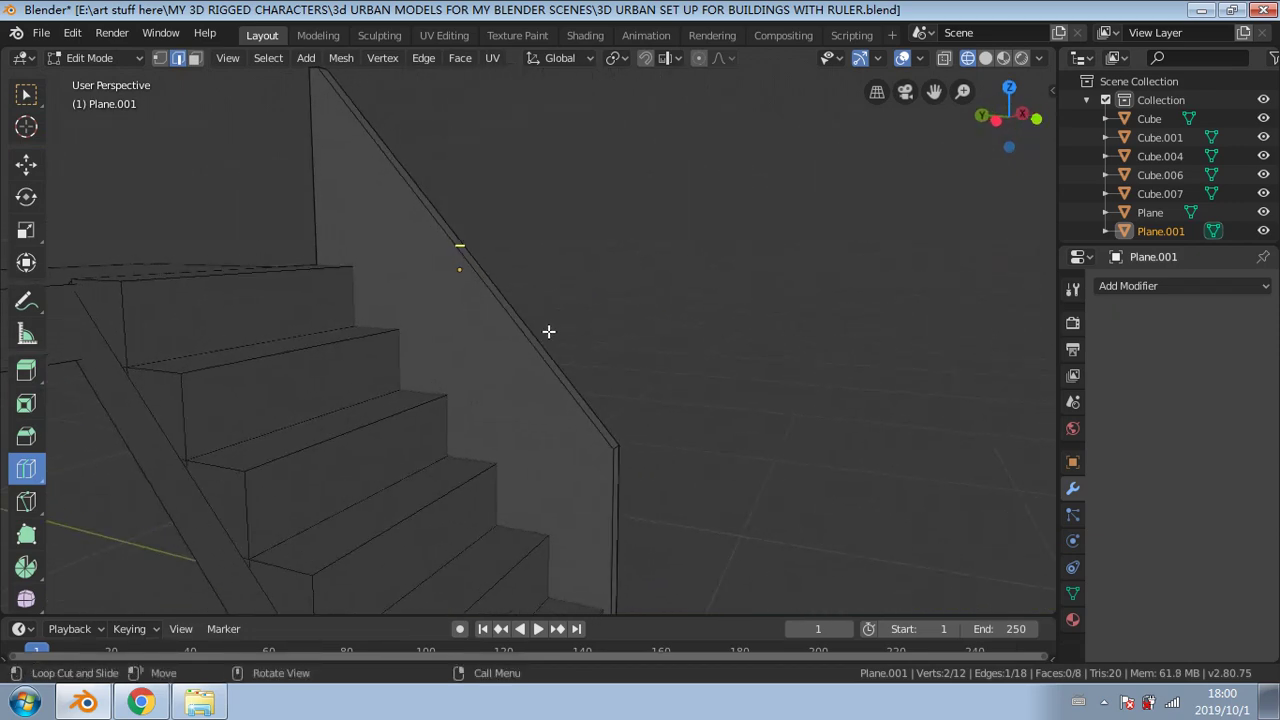
left_click(195, 58)
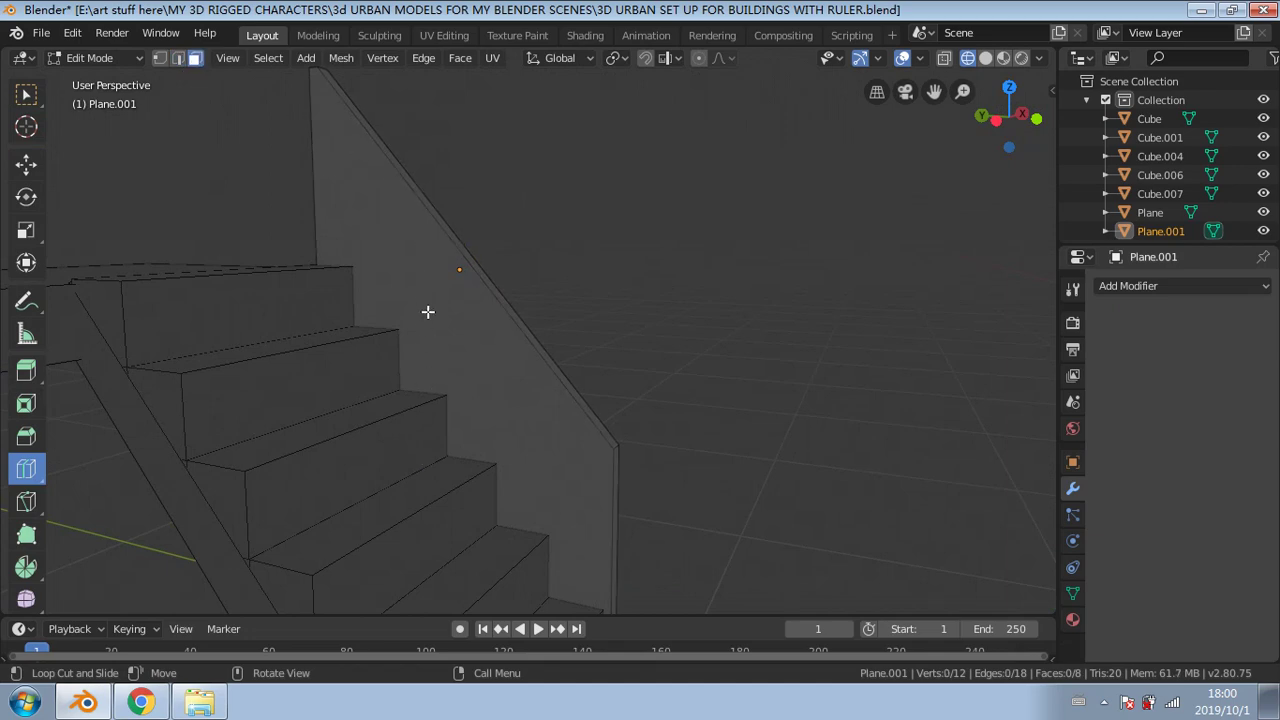
middle_click_drag(392, 342, 434, 337)
scroll(434, 337, "down", 1)
scroll(558, 323, "down", 3)
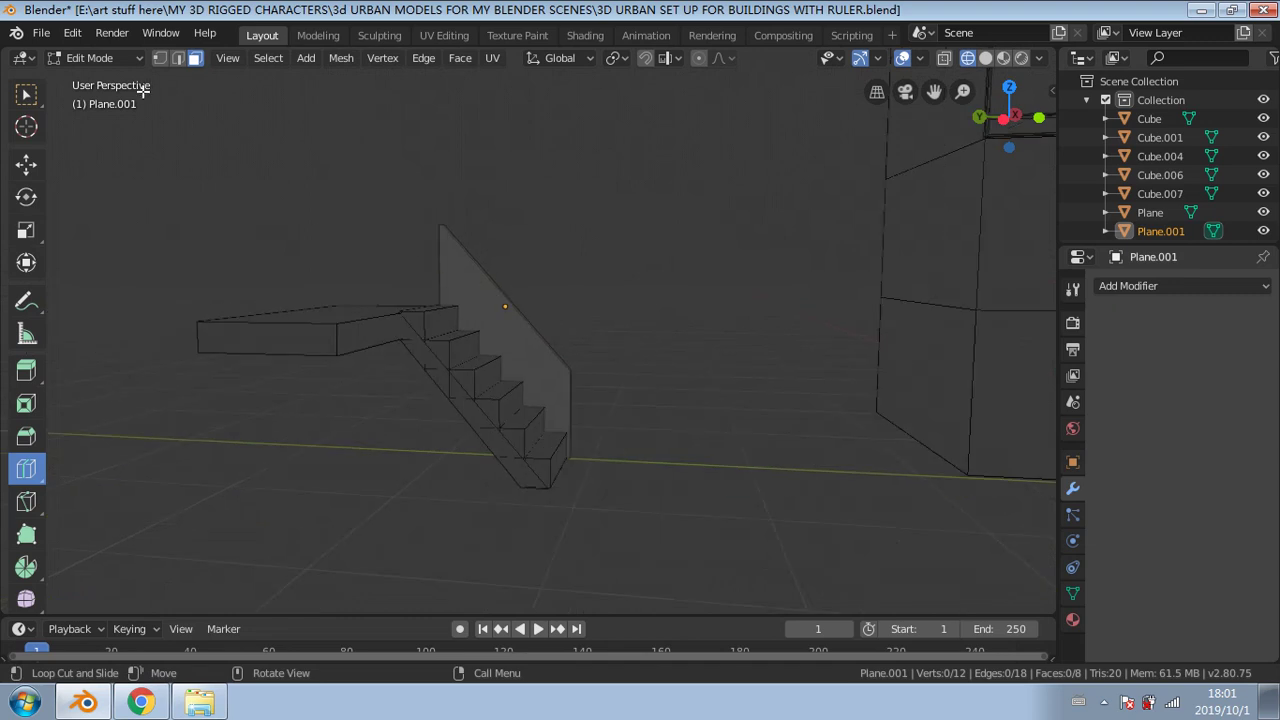
Step: Return to Object Mode and delete the solid side panel beside the lower flight
left_click(68, 58)
left_click(94, 78)
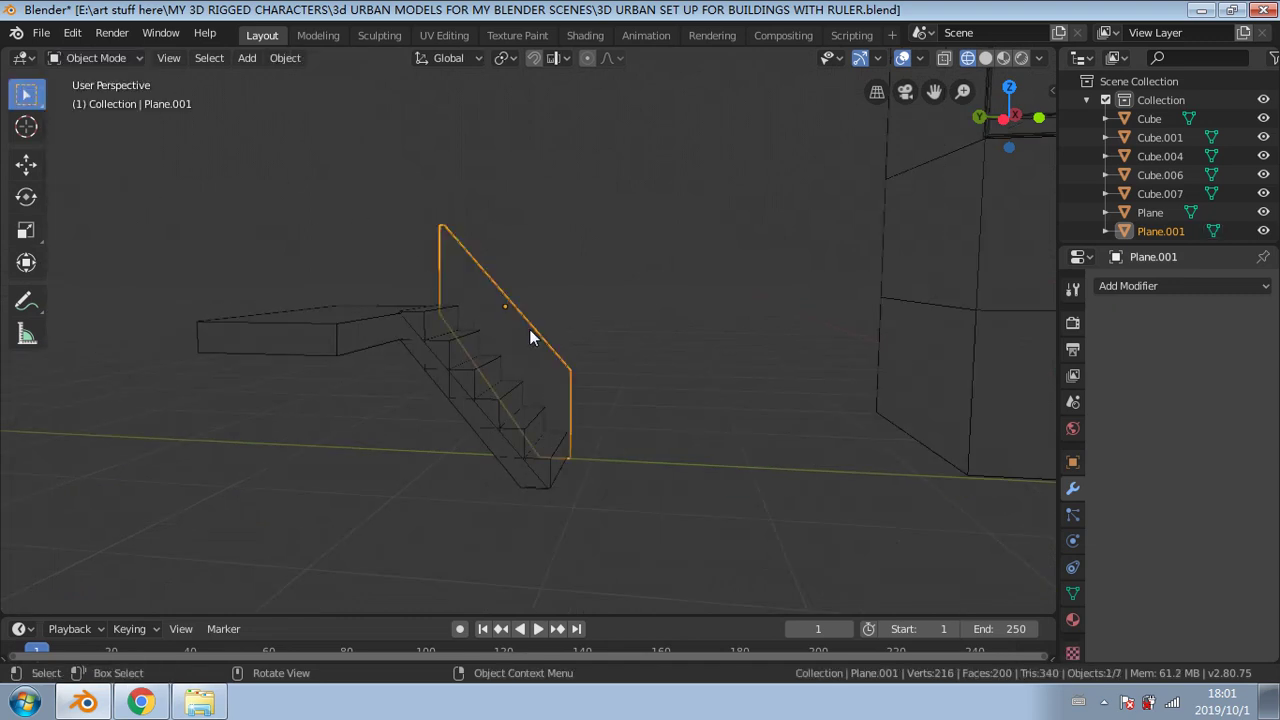
key("Delete")
Step: Add a new plane mesh to the scene as the base for another side panel
middle_click_drag(545, 376, 474, 306)
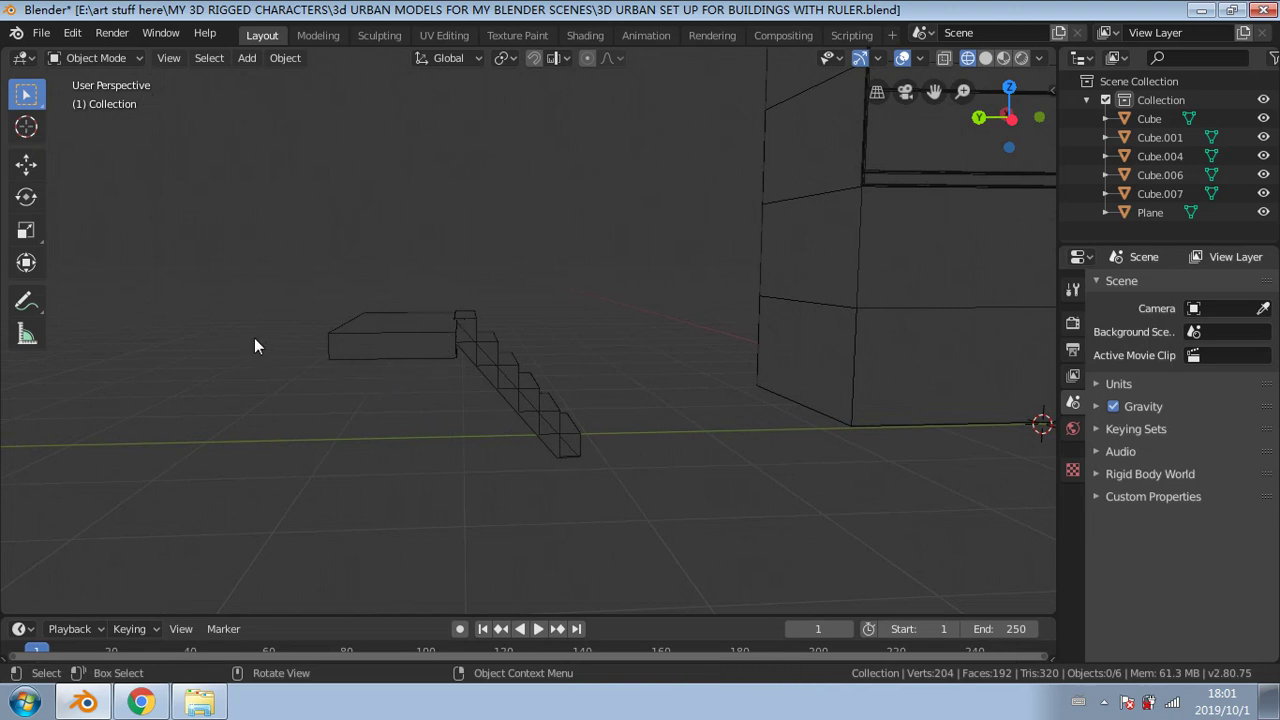
middle_click_drag(486, 371, 490, 353)
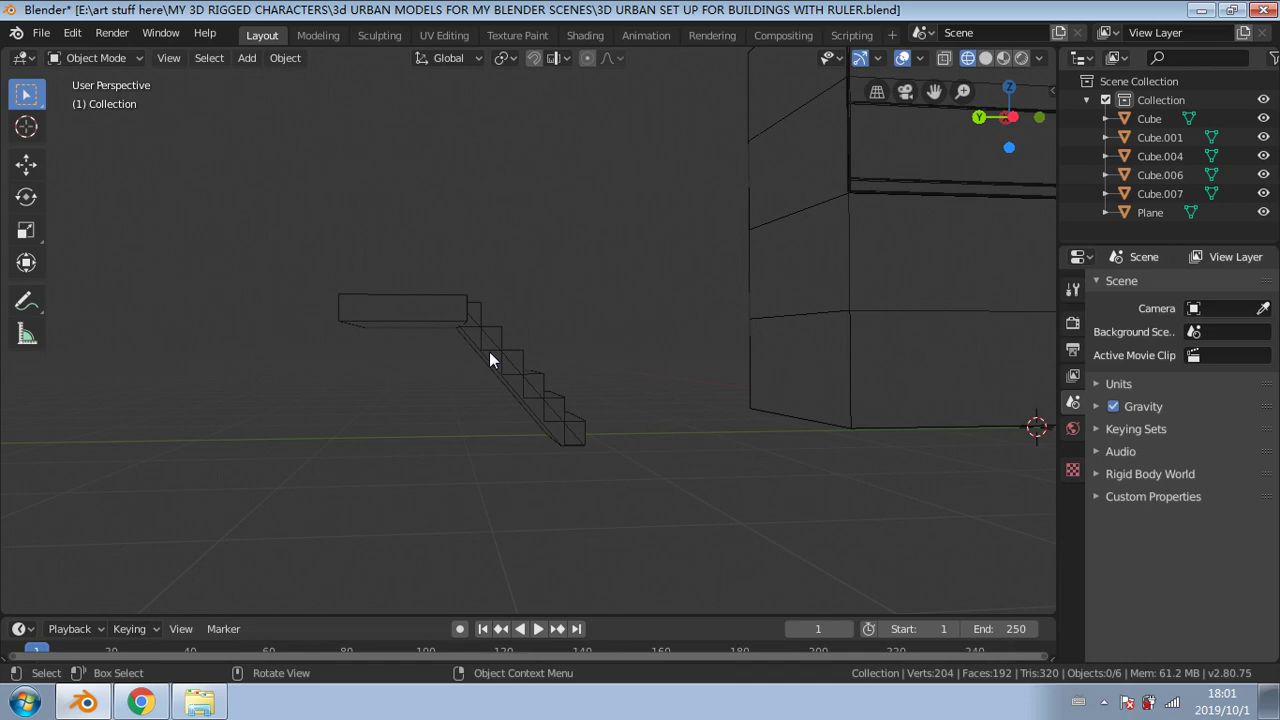
middle_click_drag(569, 314, 965, 351)
scroll(735, 301, "up", 5)
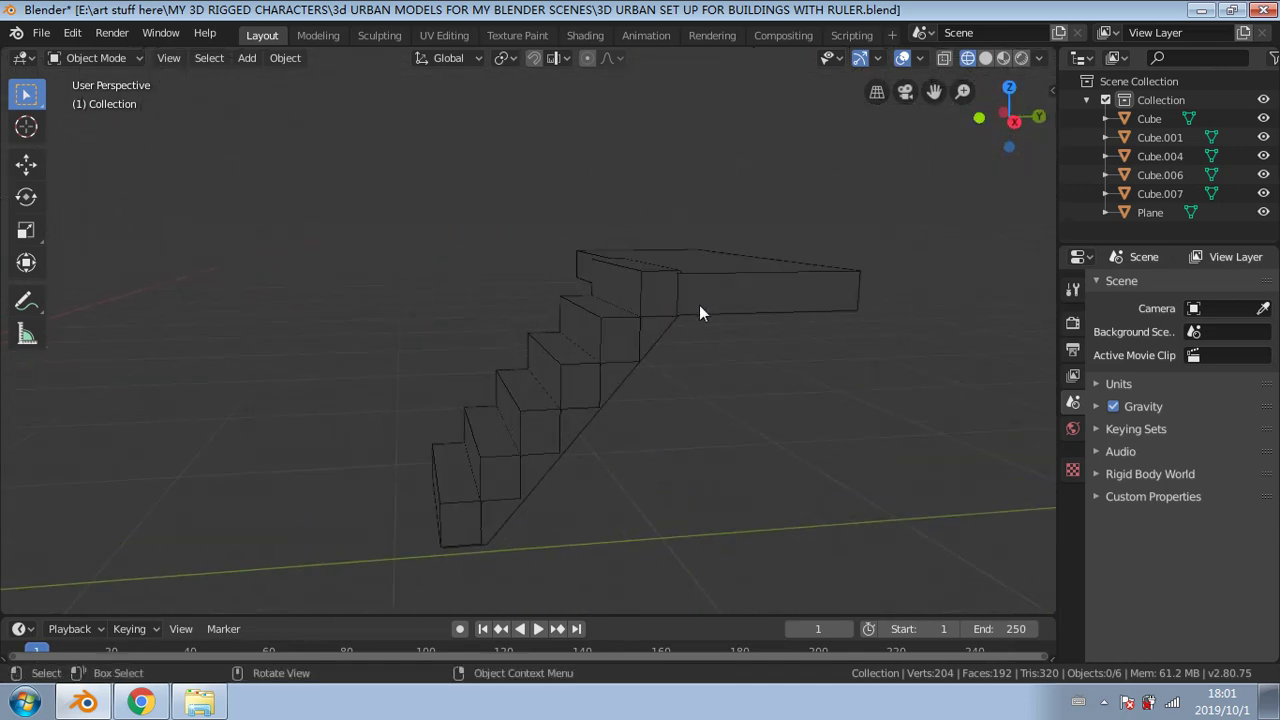
middle_click_drag(699, 305, 586, 363)
scroll(586, 363, "down", 3)
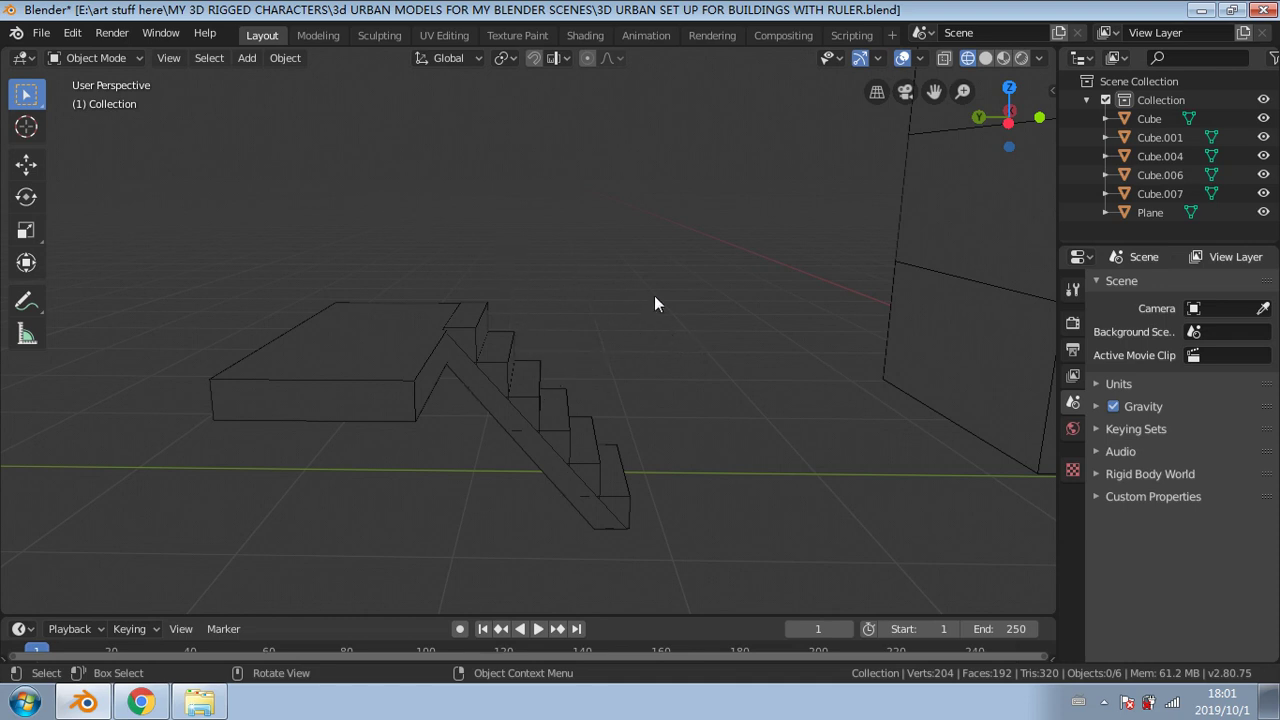
left_click(125, 61)
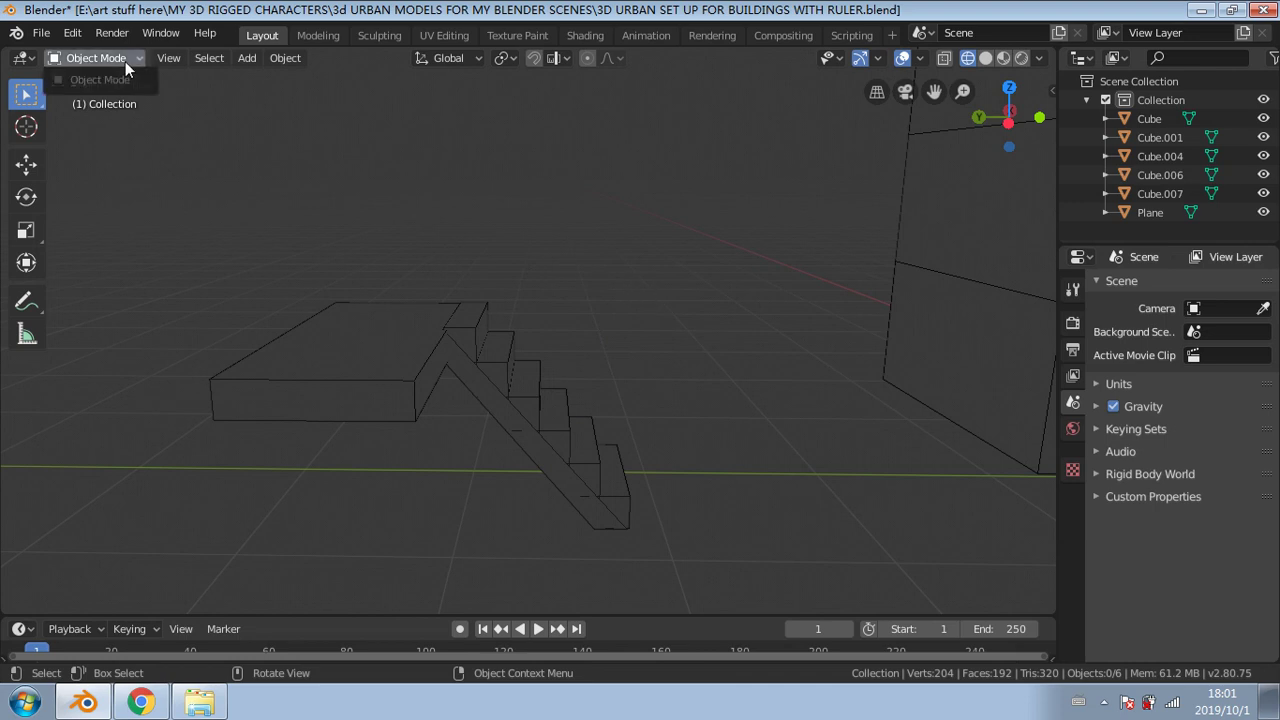
left_click(246, 58)
mouse_move(267, 85)
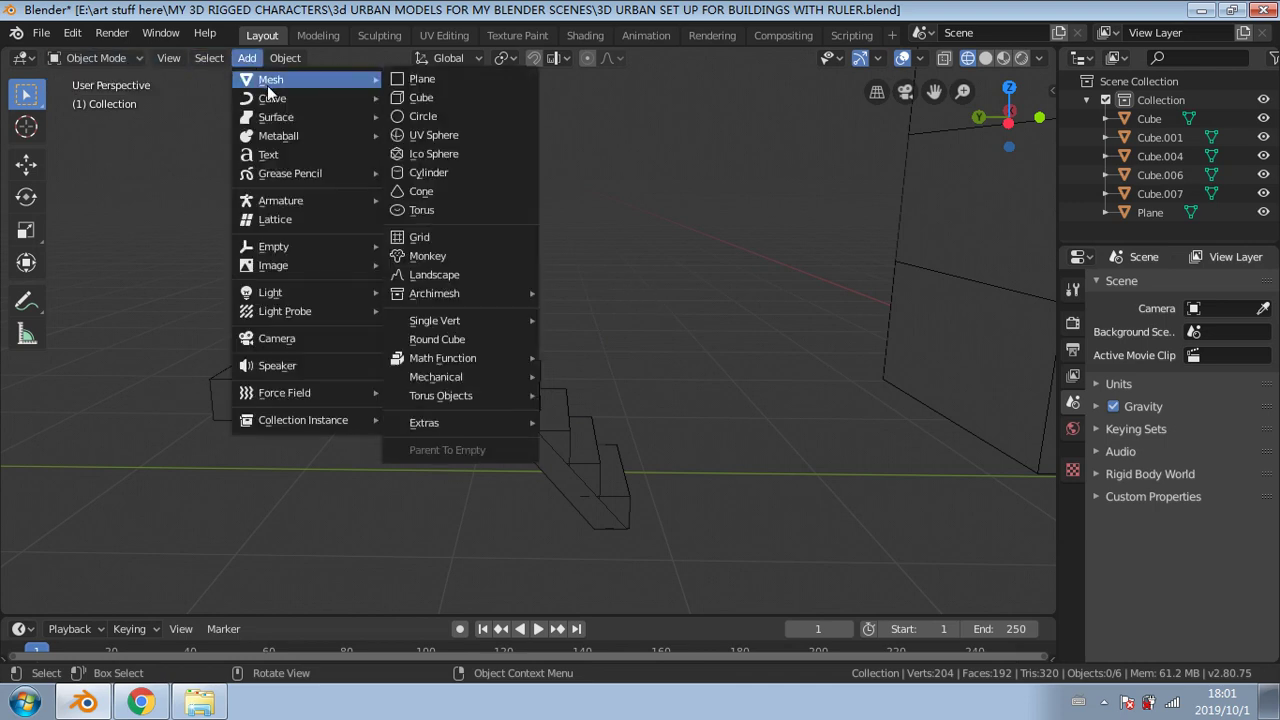
left_click(405, 78)
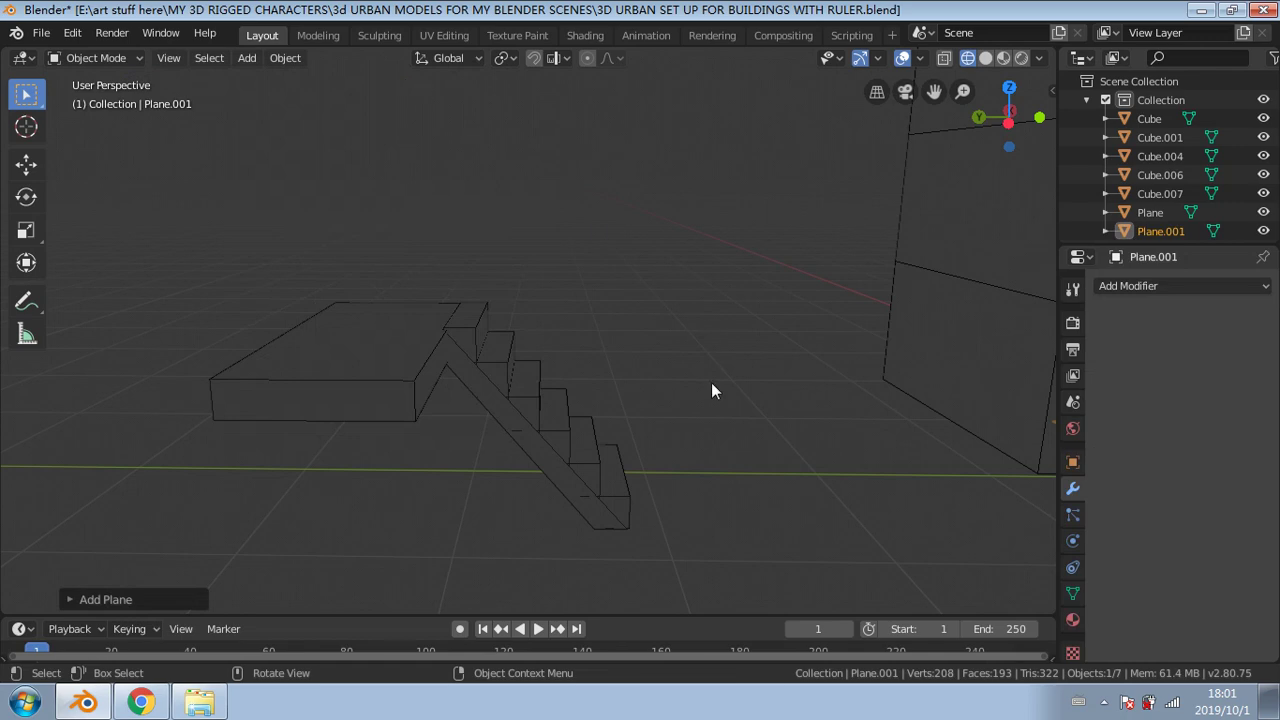
Step: Move the new plane along Y to the open area beyond the detached landing
scroll(711, 383, "down", 5)
left_click(26, 163)
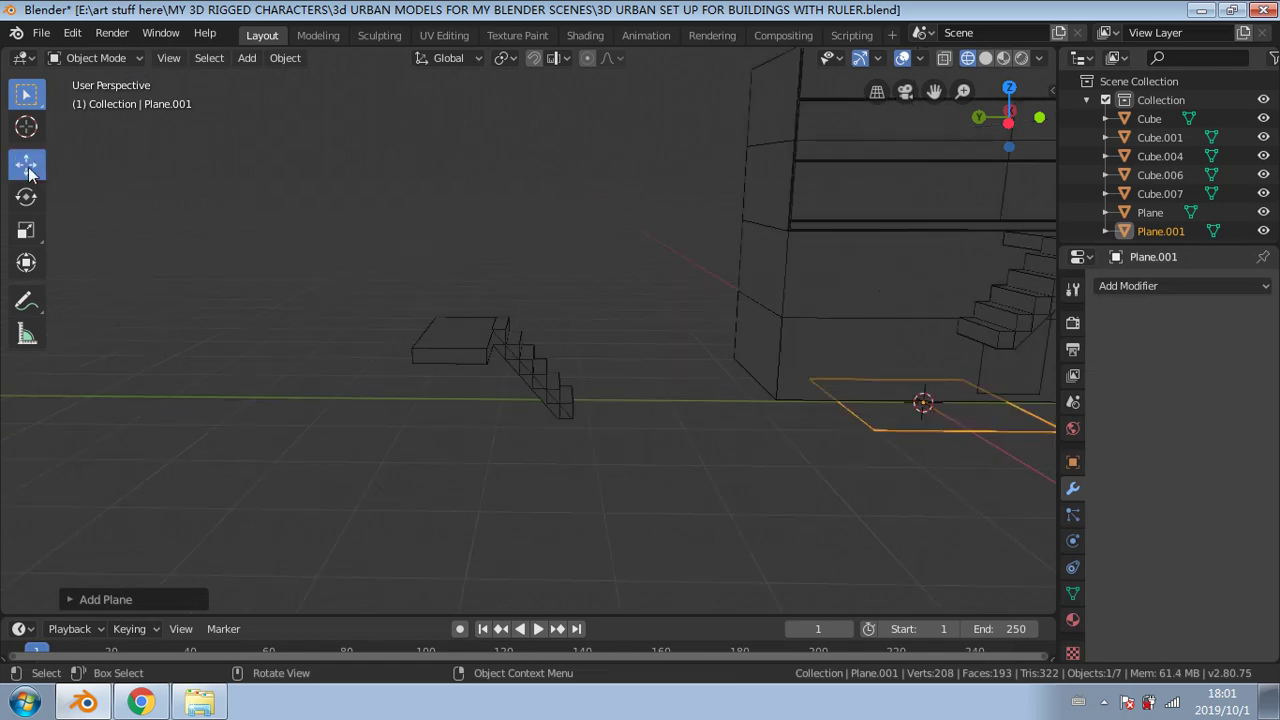
left_click_drag(868, 402, 267, 400)
Step: Rotate the plane 90° about the global Y axis and raise it along Z until its lower edge rests at ground level
middle_click_drag(394, 408, 124, 297)
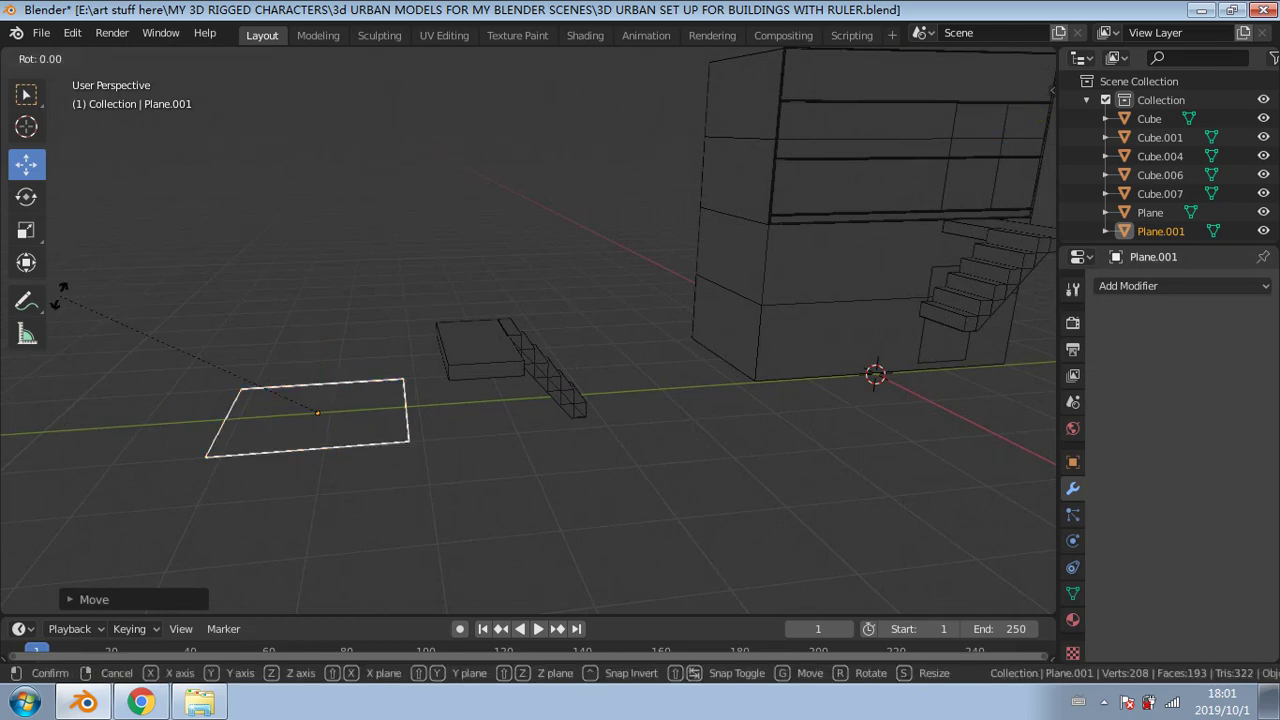
type("y90")
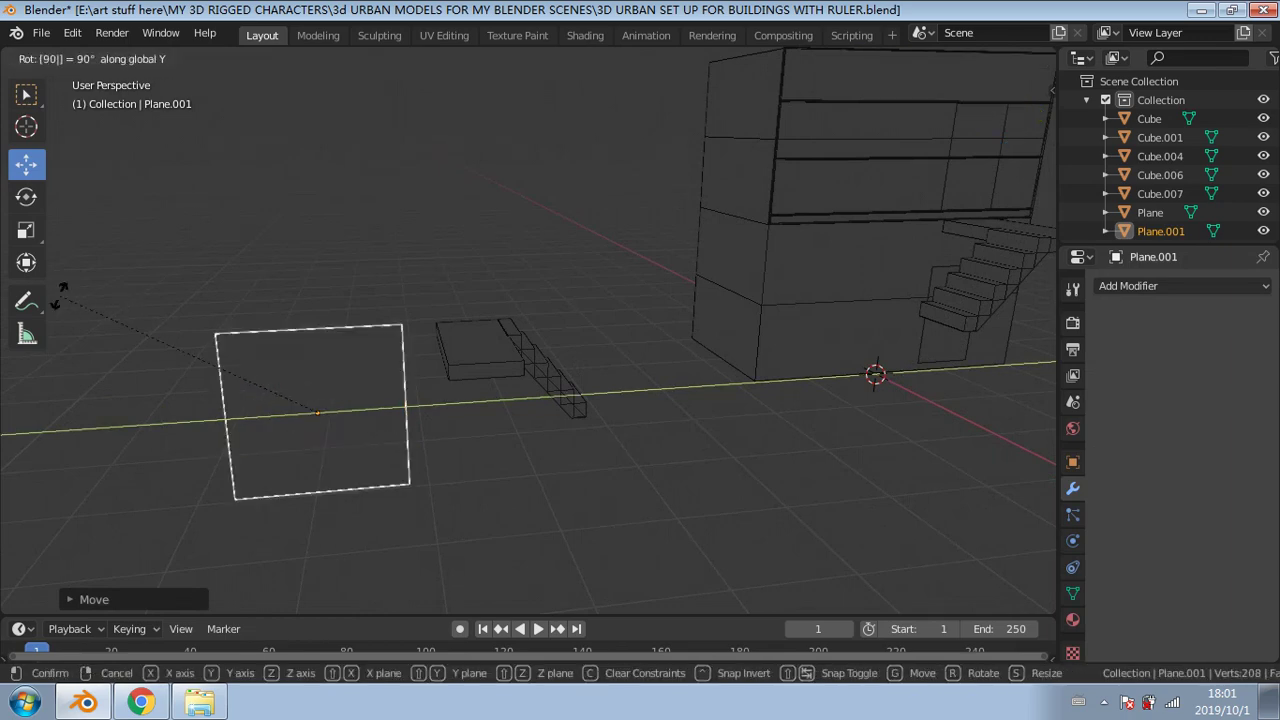
key("Return")
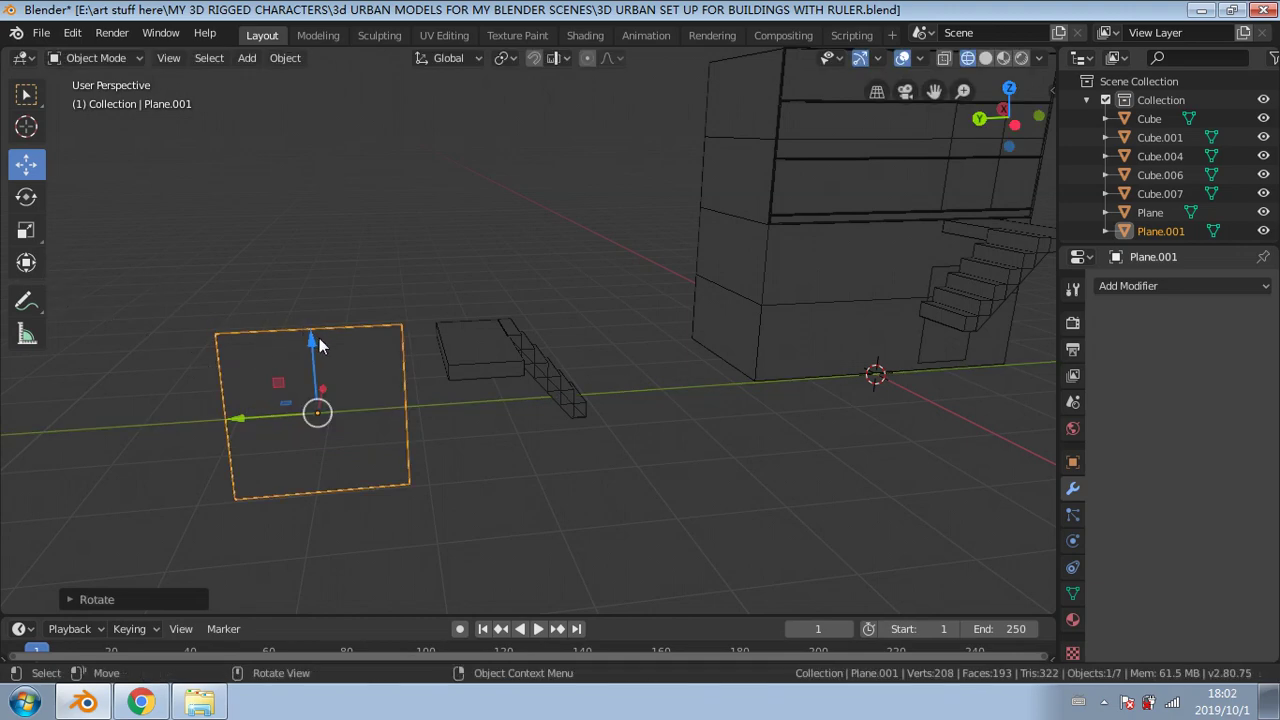
left_click_drag(316, 340, 303, 248)
scroll(291, 318, "up", 2)
middle_click_drag(291, 318, 430, 390)
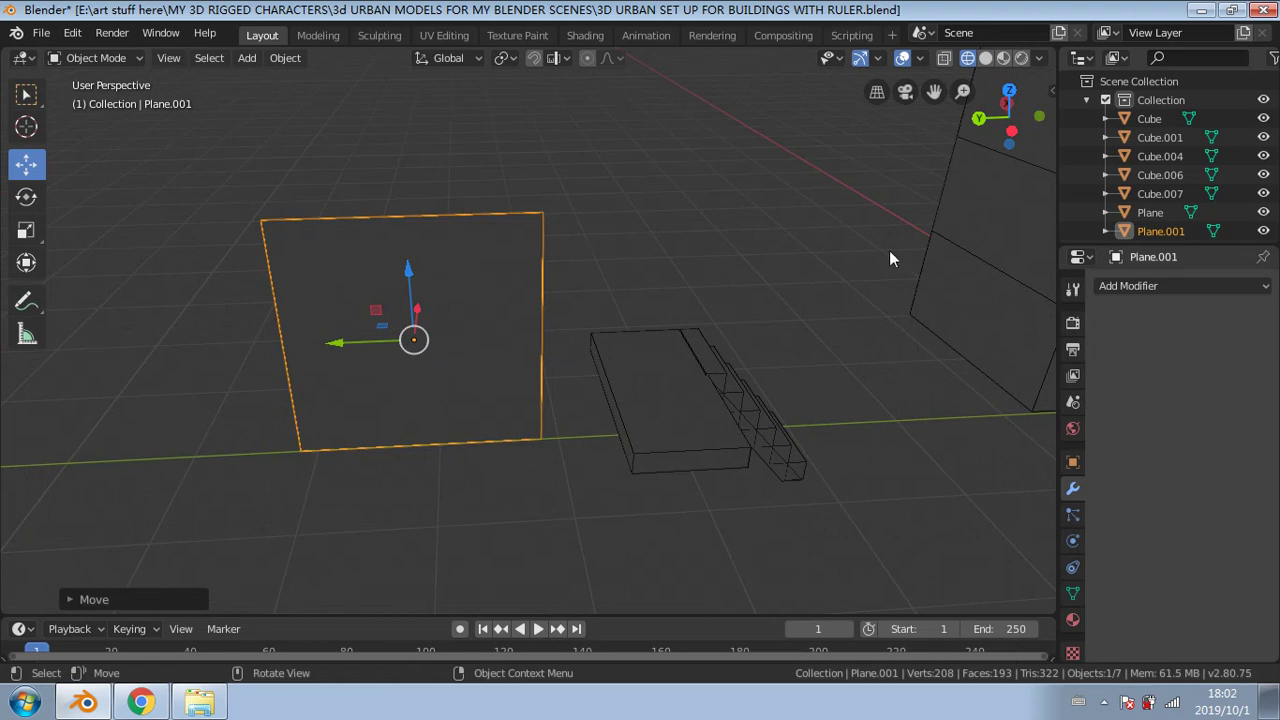
Step: Try a Solidify modifier with a thickness of 0.06 m on the upright plane
left_click(1145, 288)
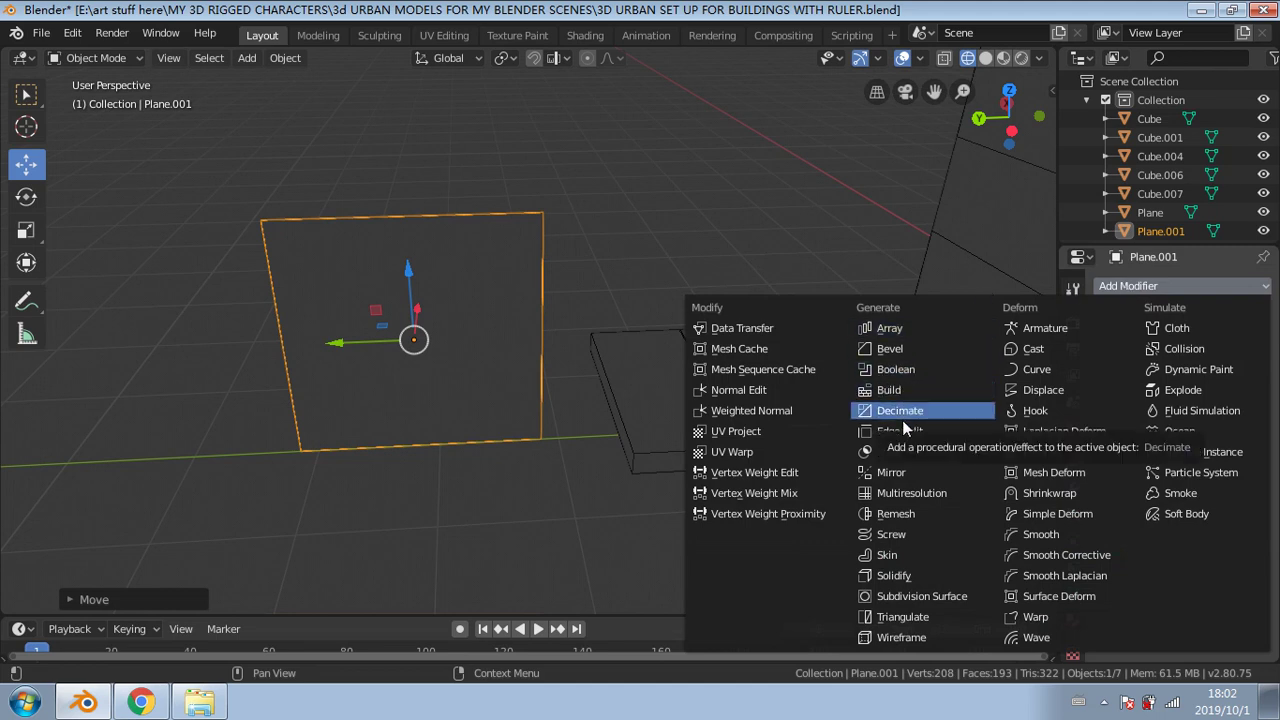
left_click(889, 574)
left_click(1172, 370)
left_click(1172, 370)
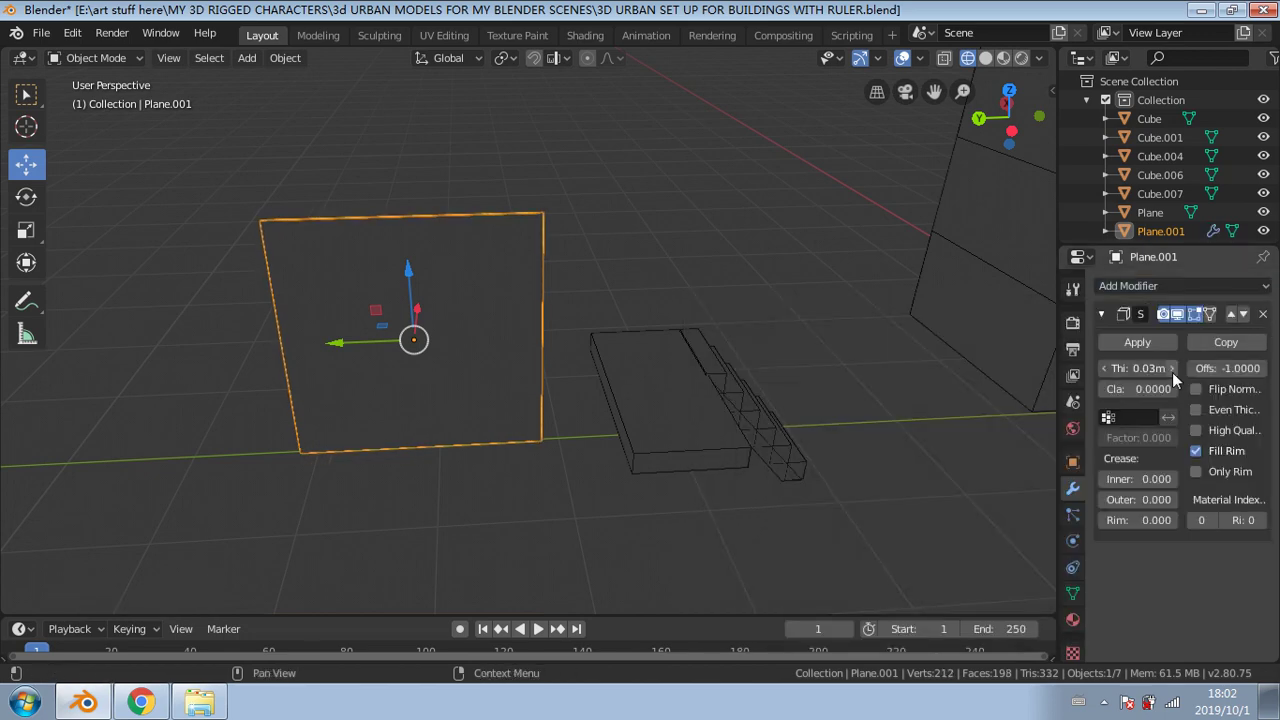
left_click(1172, 370)
left_click(1172, 370)
left_click(1172, 370)
middle_click_drag(711, 354, 607, 343)
middle_click_drag(450, 286, 514, 259)
Step: Undo the thickness changes and remove the Solidify modifier from the plane
key("ctrl")
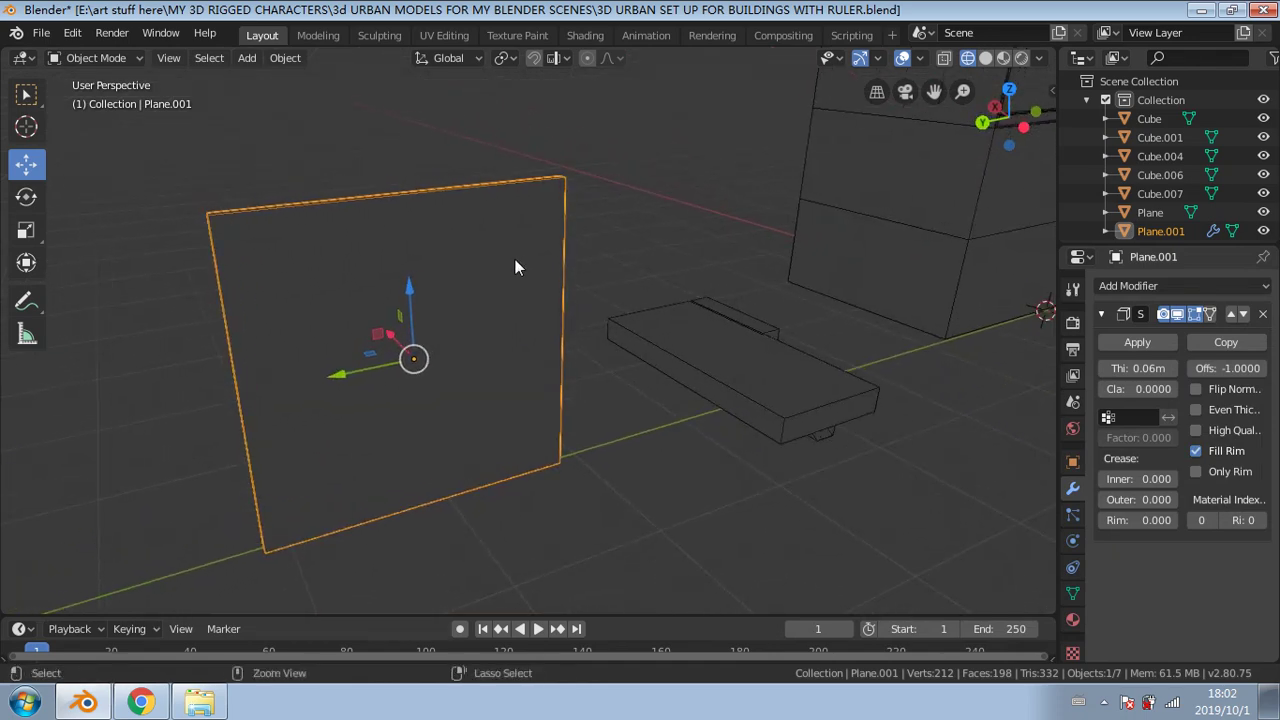
key("ctrl+z")
key("ctrl+z")
key("ctrl+z")
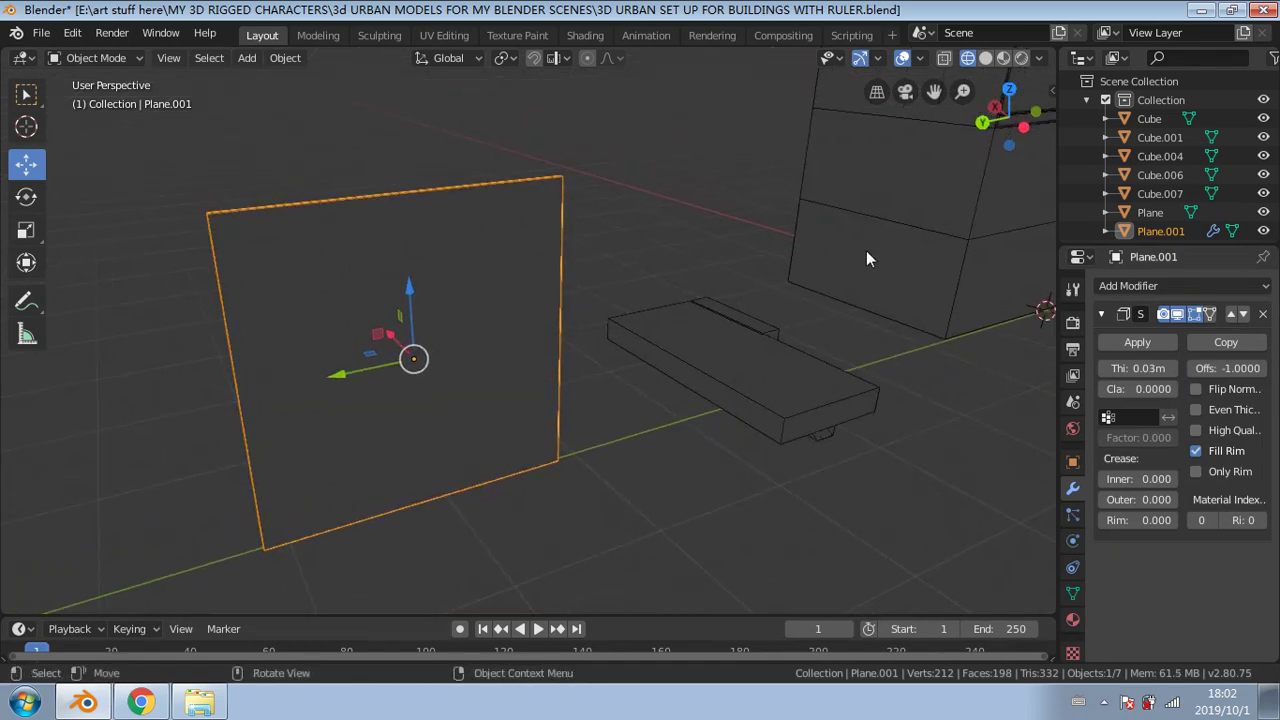
left_click(1265, 316)
Step: Divide the upright plane with five evenly spaced vertical loop cuts in Edit Mode, and return to Object Mode
middle_click_drag(559, 286, 525, 288)
left_click(96, 58)
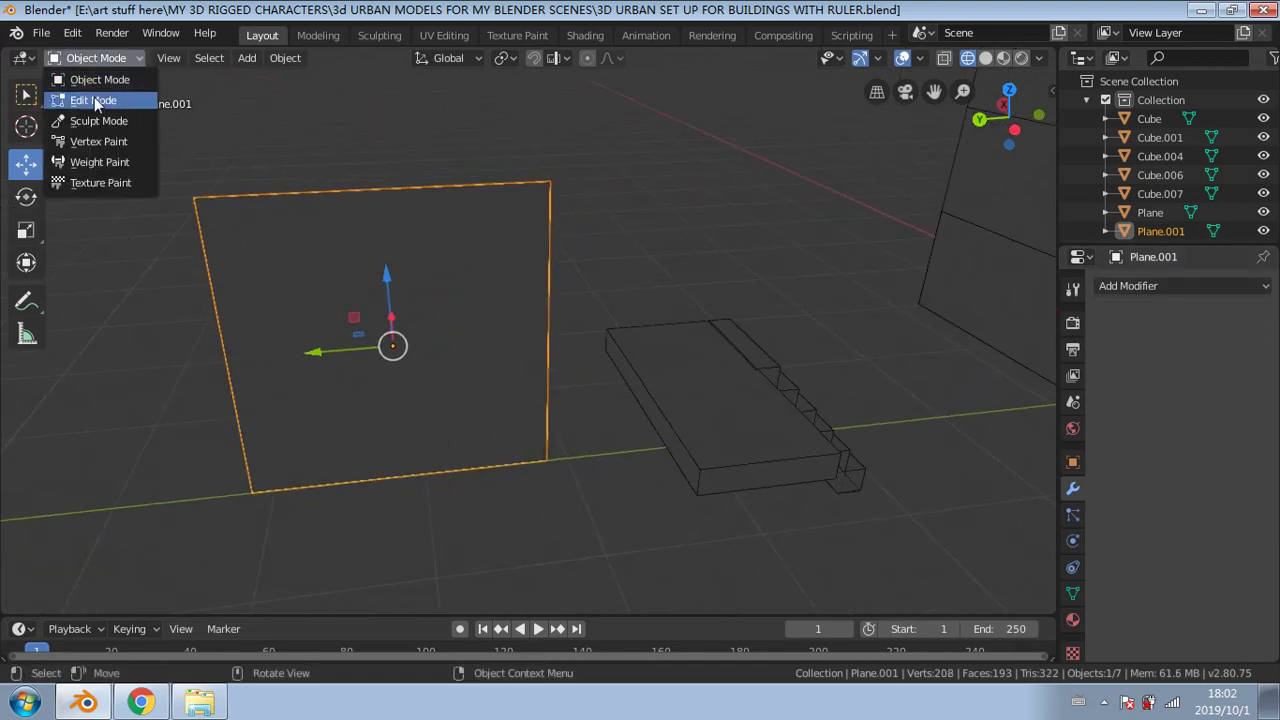
left_click(94, 101)
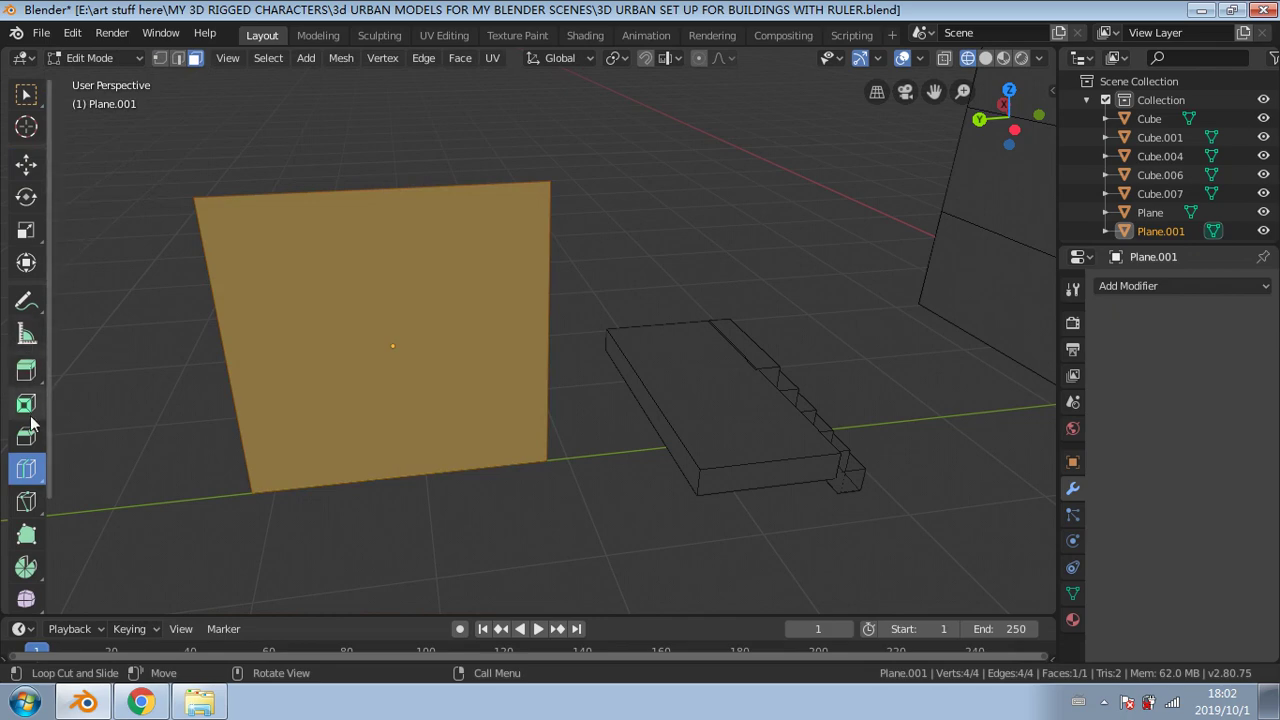
left_click(329, 206)
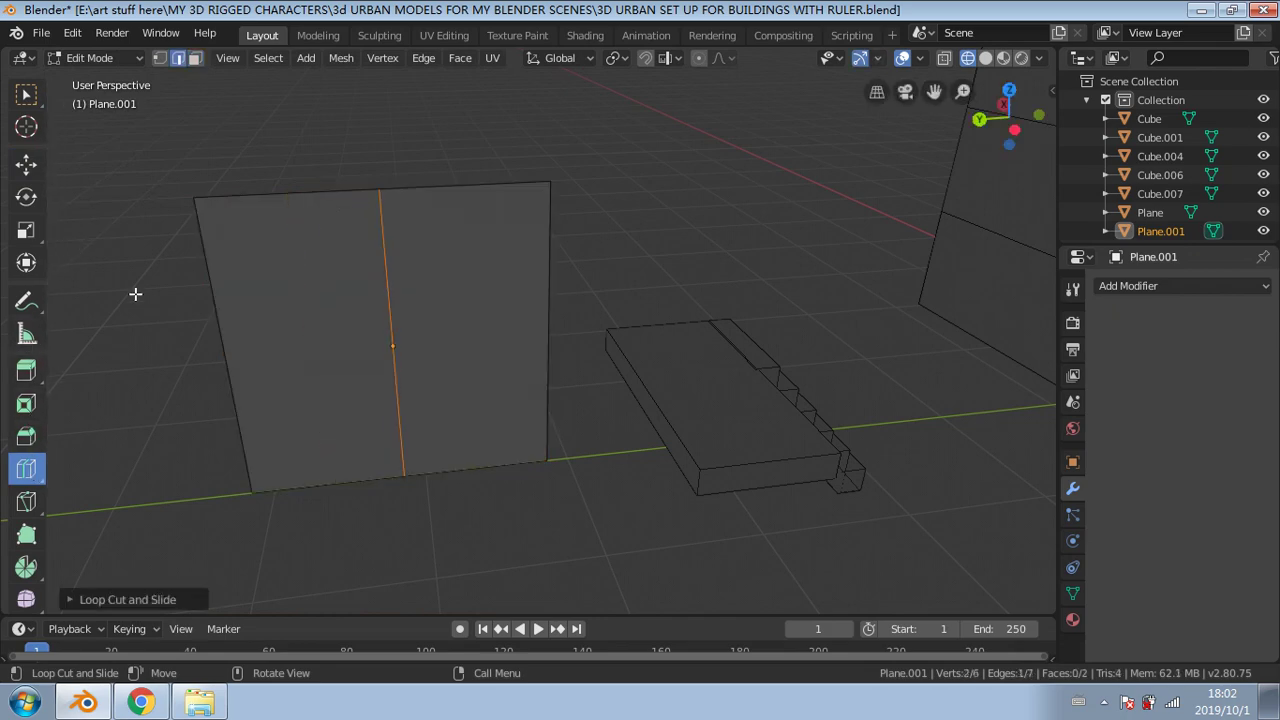
left_click(70, 600)
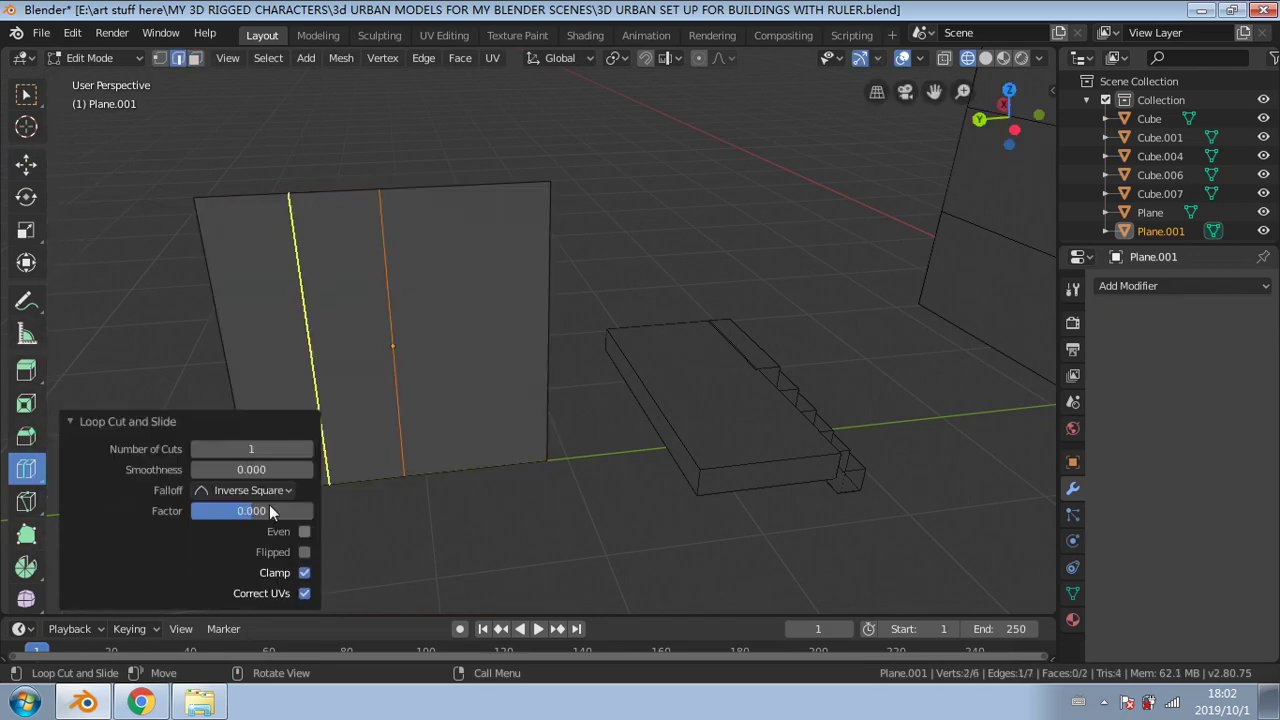
left_click(305, 449)
left_click(305, 449)
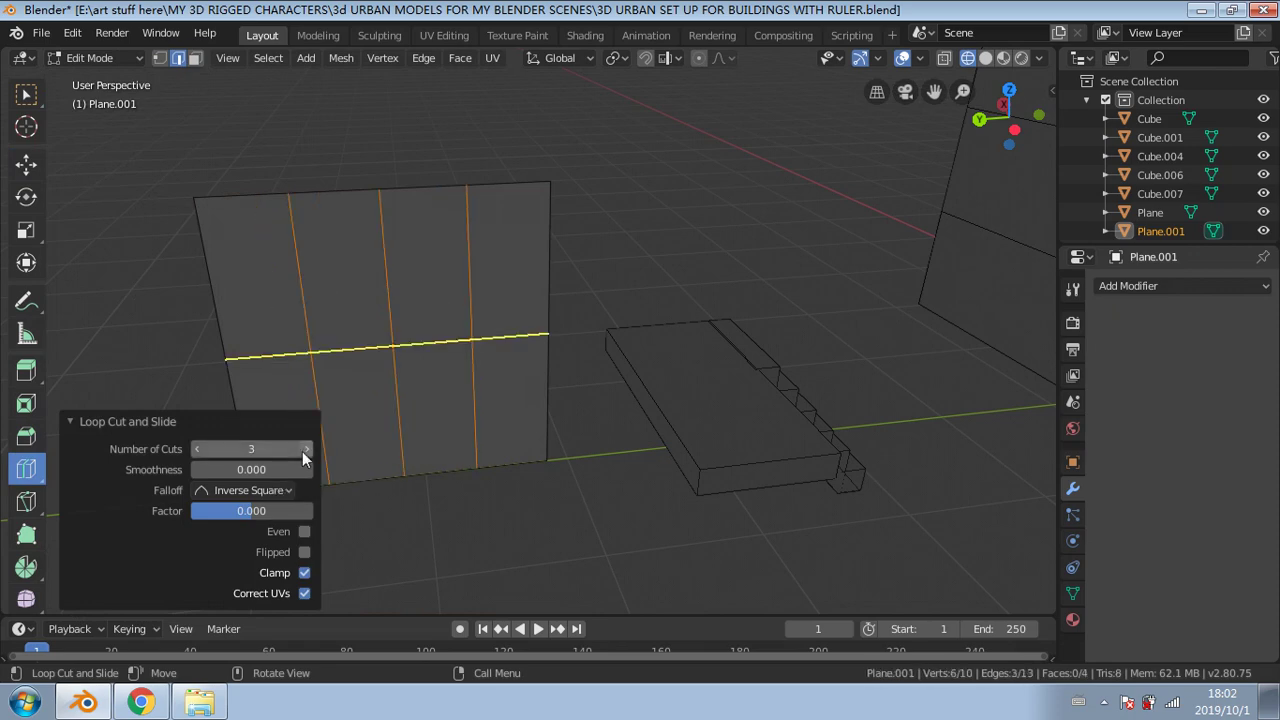
left_click(305, 449)
left_click(305, 449)
middle_click_drag(714, 329, 643, 257)
left_click(88, 57)
left_click(92, 79)
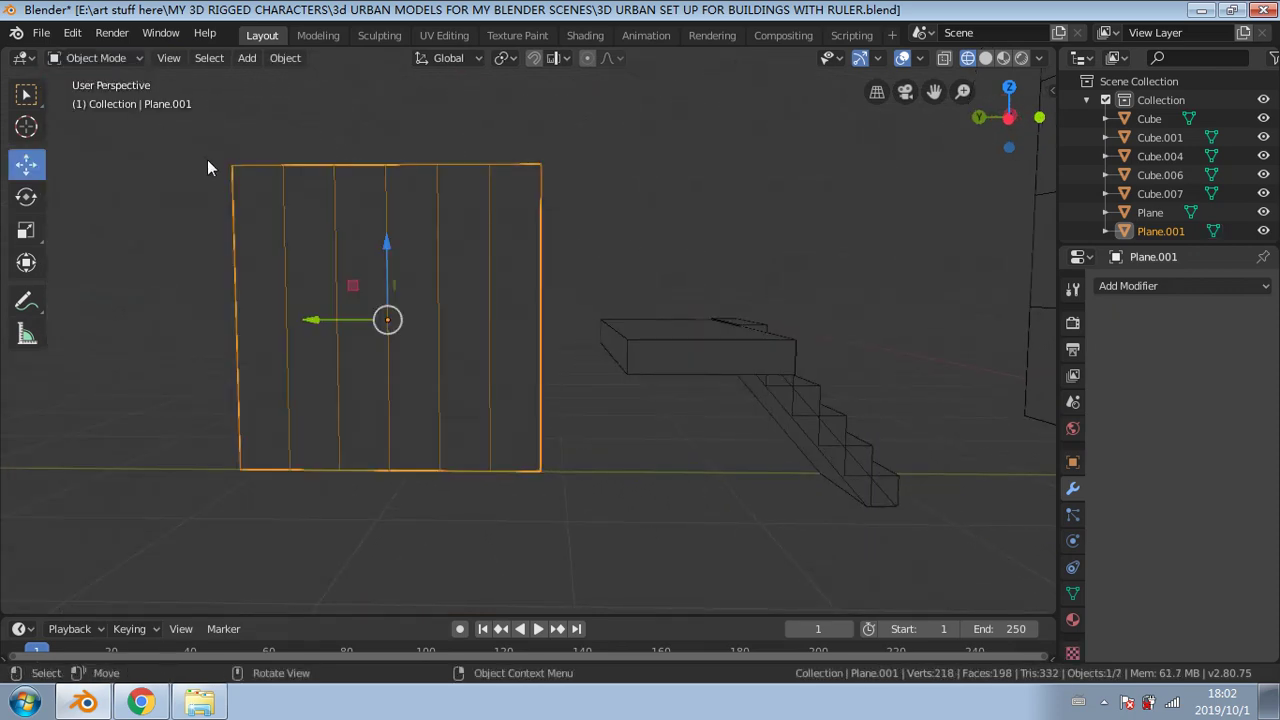
Step: Move the divided plane along Y until it overlaps the landing and the lower flight
left_click_drag(299, 316, 645, 325)
mouse_move(645, 325)
middle_mouse_down()
mouse_move(666, 343)
mouse_move(633, 343)
mouse_move(754, 354)
mouse_move(723, 374)
mouse_move(658, 342)
middle_mouse_up()
left_click_drag(656, 320, 656, 320)
middle_click_drag(656, 320, 638, 324)
left_click_drag(645, 319, 697, 333)
mouse_move(697, 333)
middle_mouse_down()
mouse_move(757, 349)
mouse_move(688, 354)
middle_mouse_up()
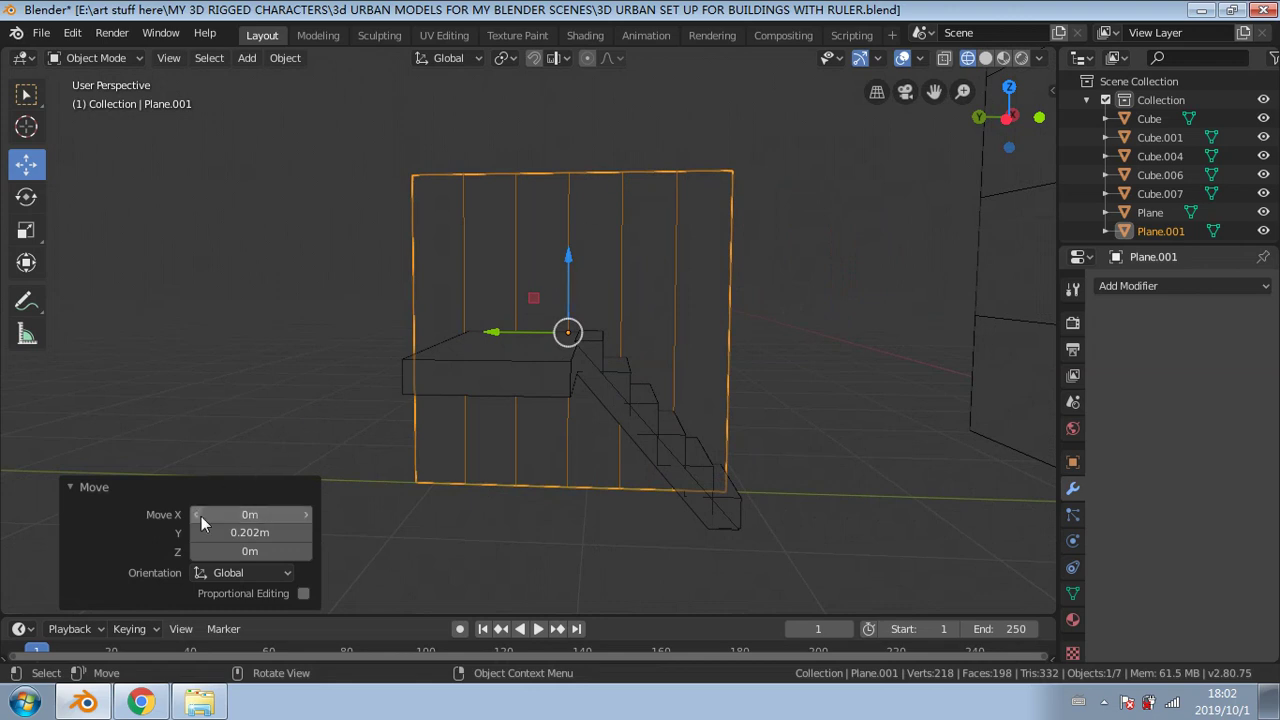
Step: Restore the plane's earlier position over the stairs and shift it about 0.103 m along Y
key("ctrl+z")
key("ctrl+shift+z")
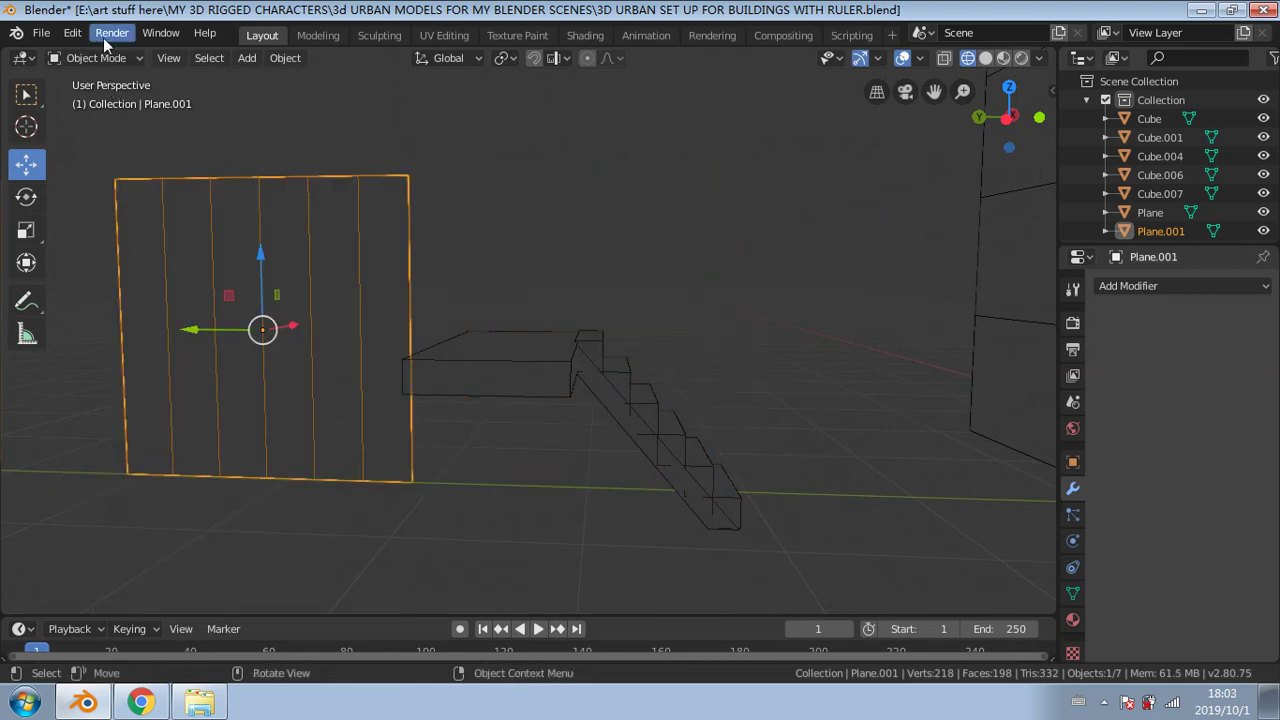
left_click(72, 33)
left_click(86, 72)
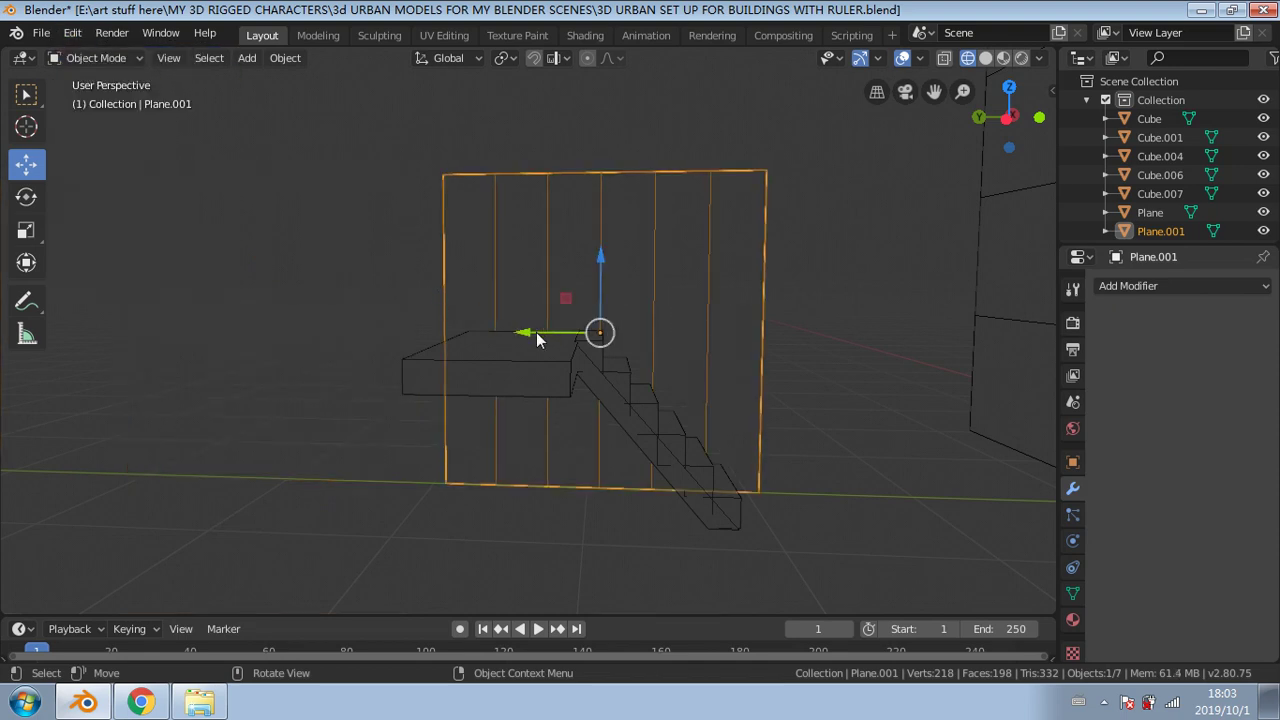
left_click_drag(536, 332, 492, 330)
Step: In Edit Mode, viewed from the side, try deleting the edges of the plane's outermost strip beyond the landing
left_click(1008, 118)
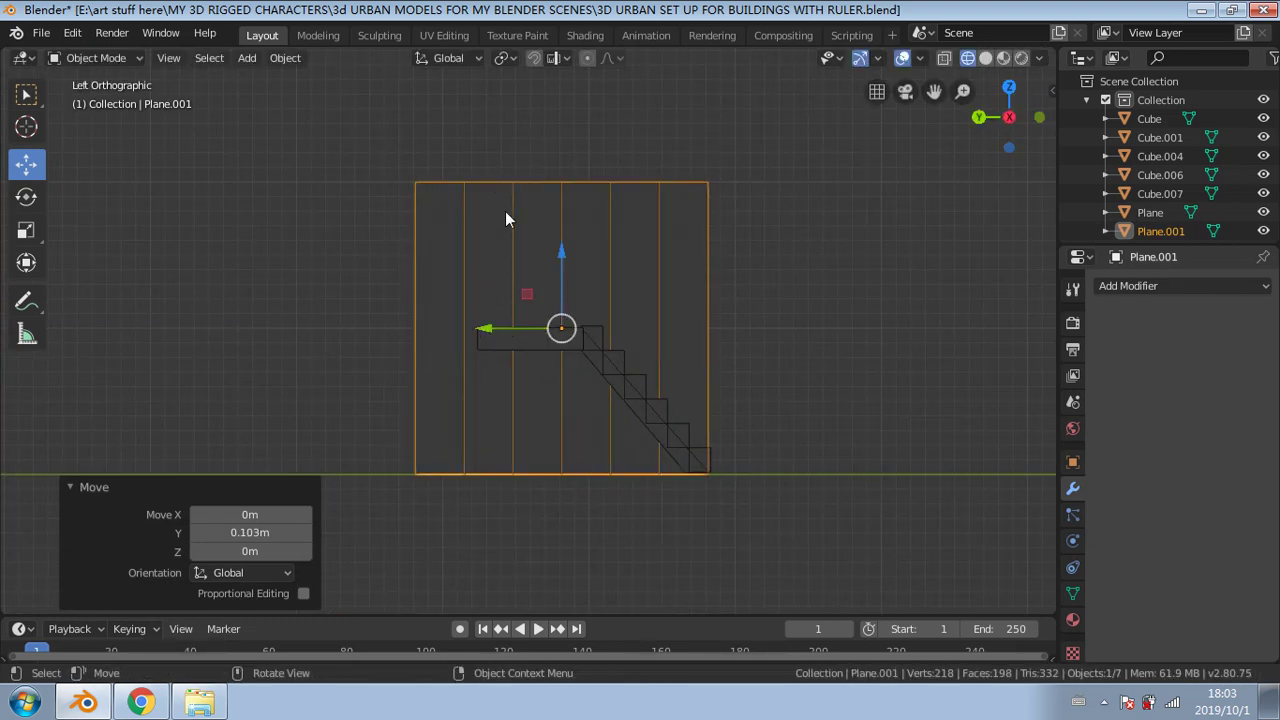
left_click(26, 94)
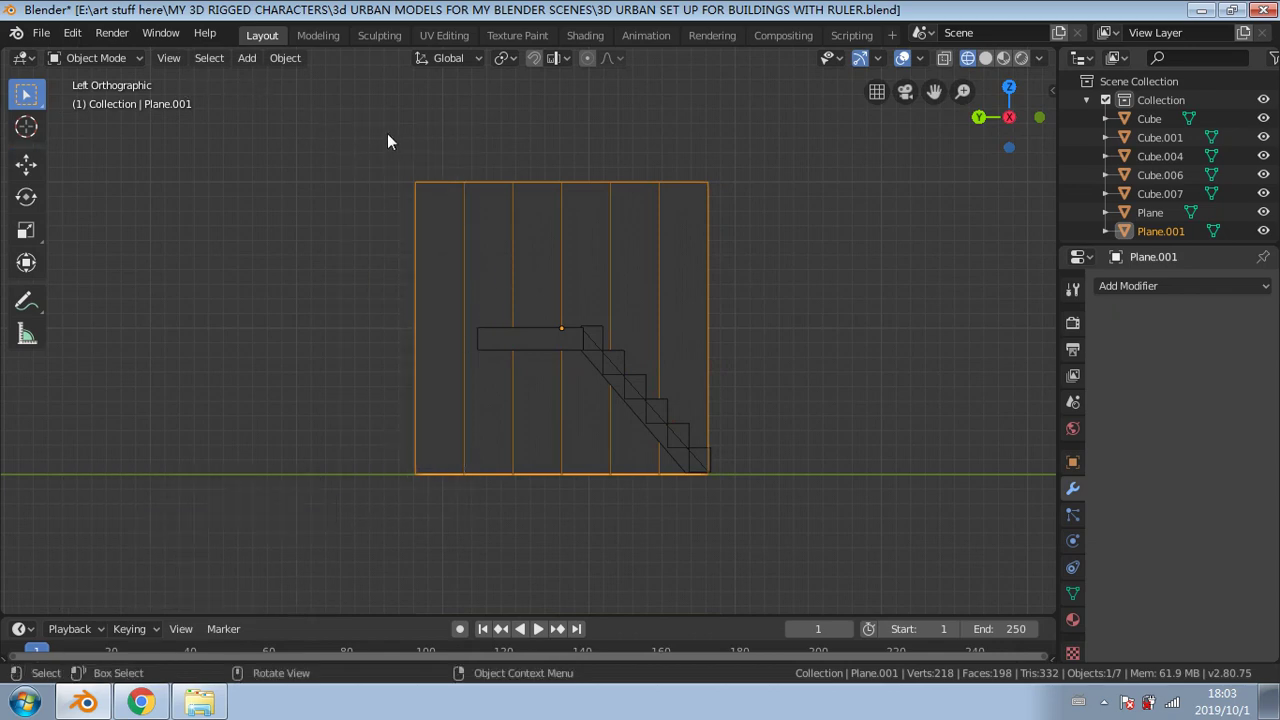
left_click(139, 60)
left_click(120, 97)
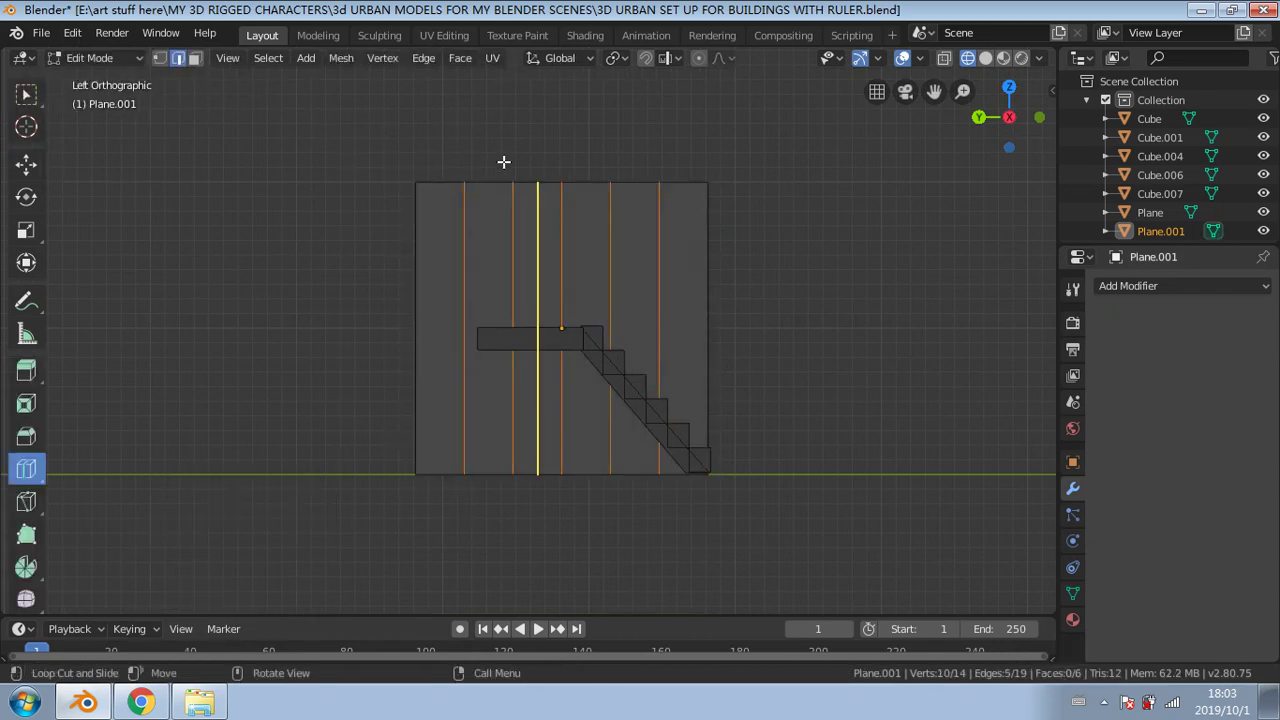
left_click(22, 95)
left_click_drag(500, 166, 303, 595)
key("x")
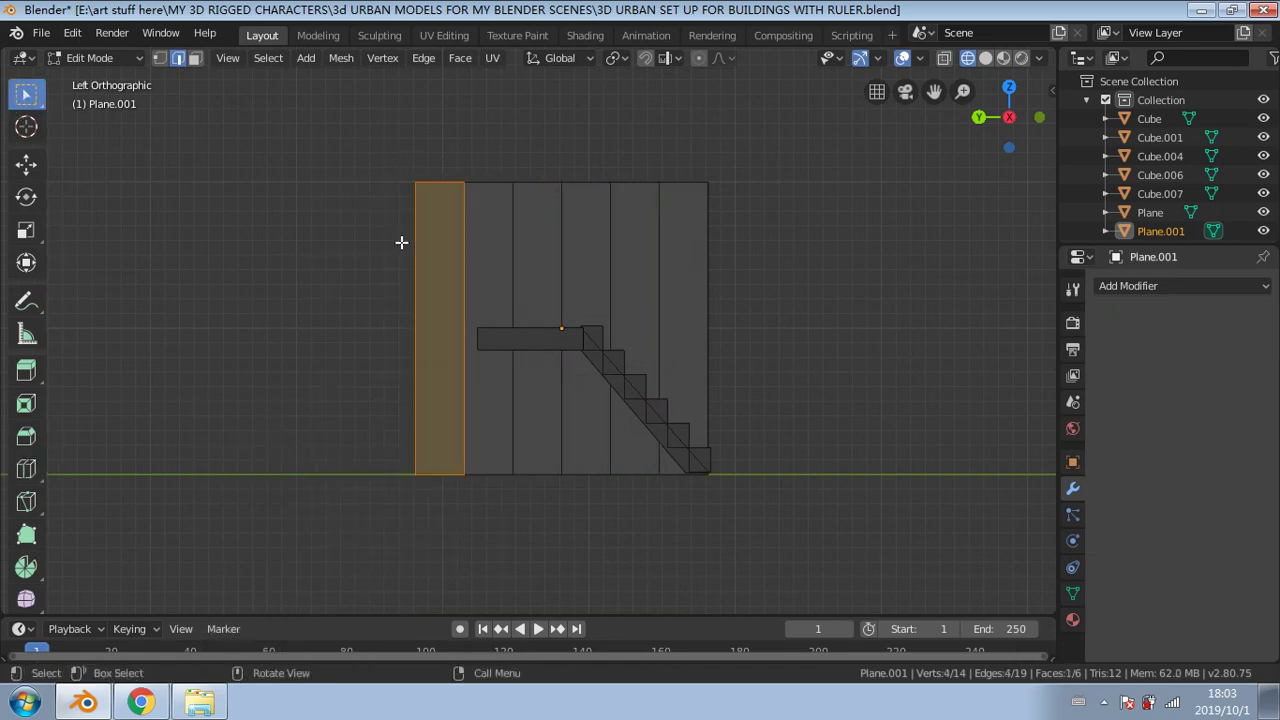
key("x")
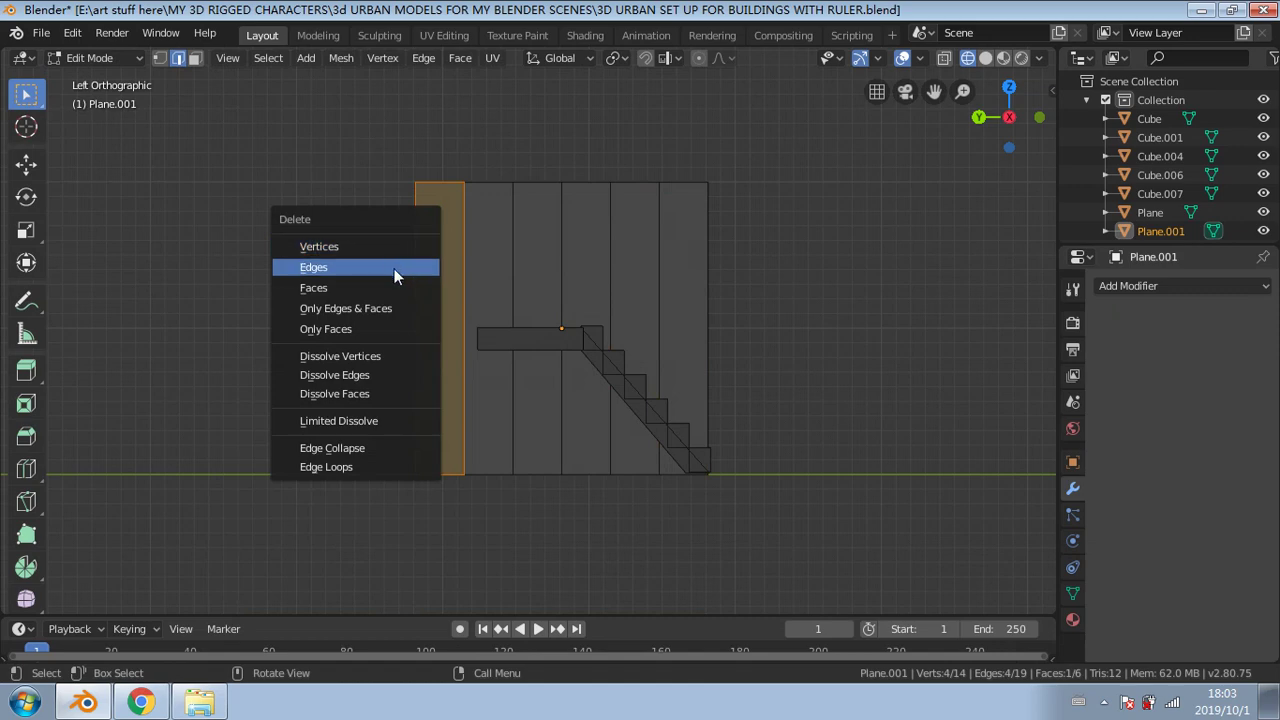
left_click(392, 268)
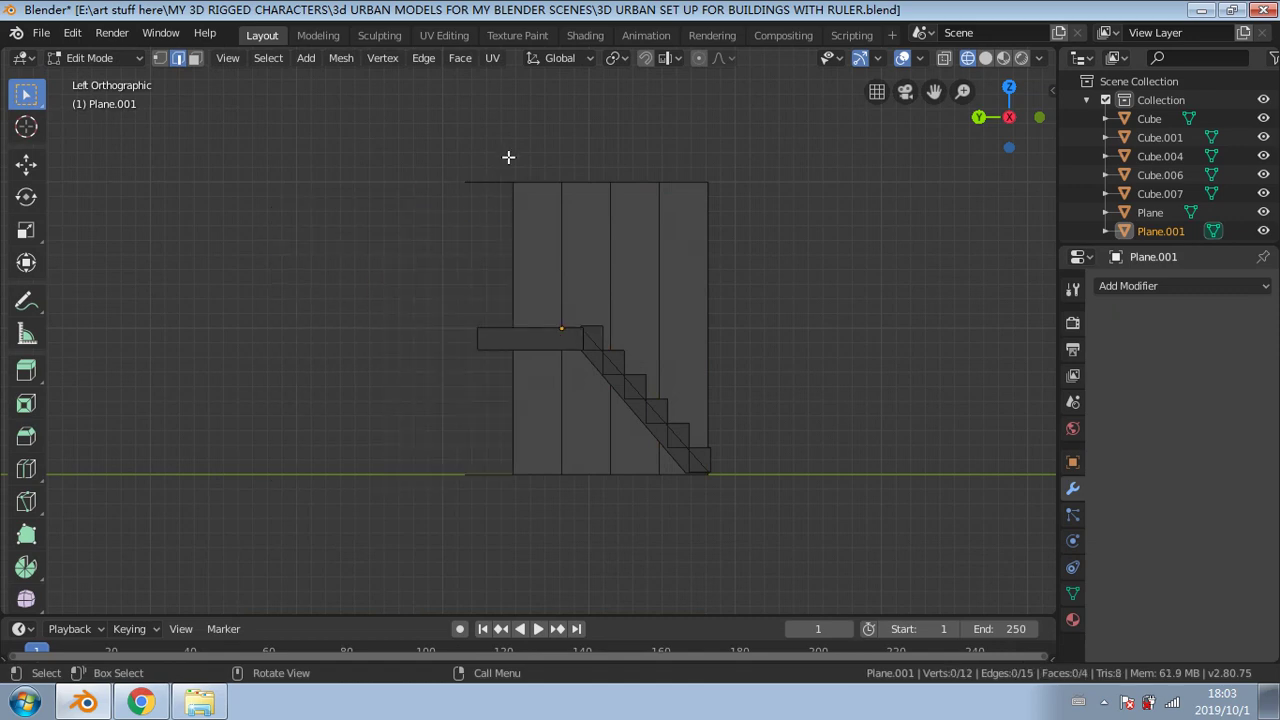
Step: Delete the two leftover horizontal edges beside the plane's remaining strips and return to Object Mode
left_click_drag(508, 157, 411, 523)
key("x")
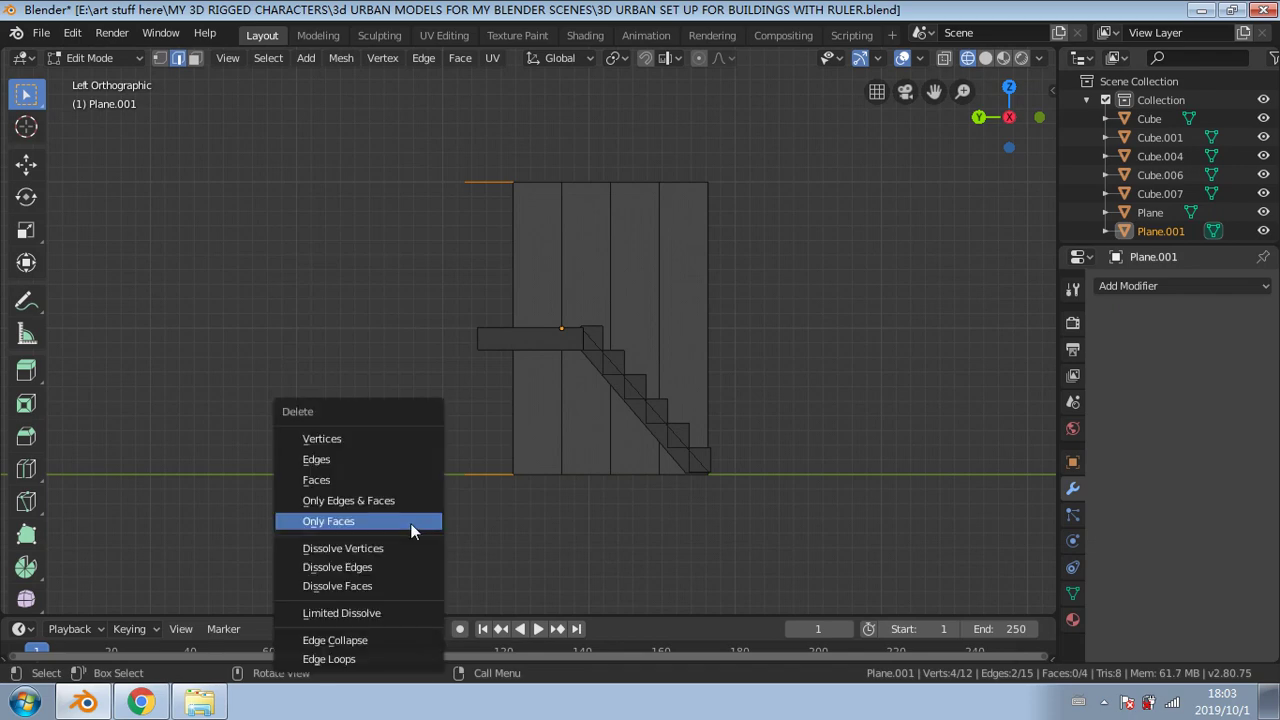
left_click(398, 459)
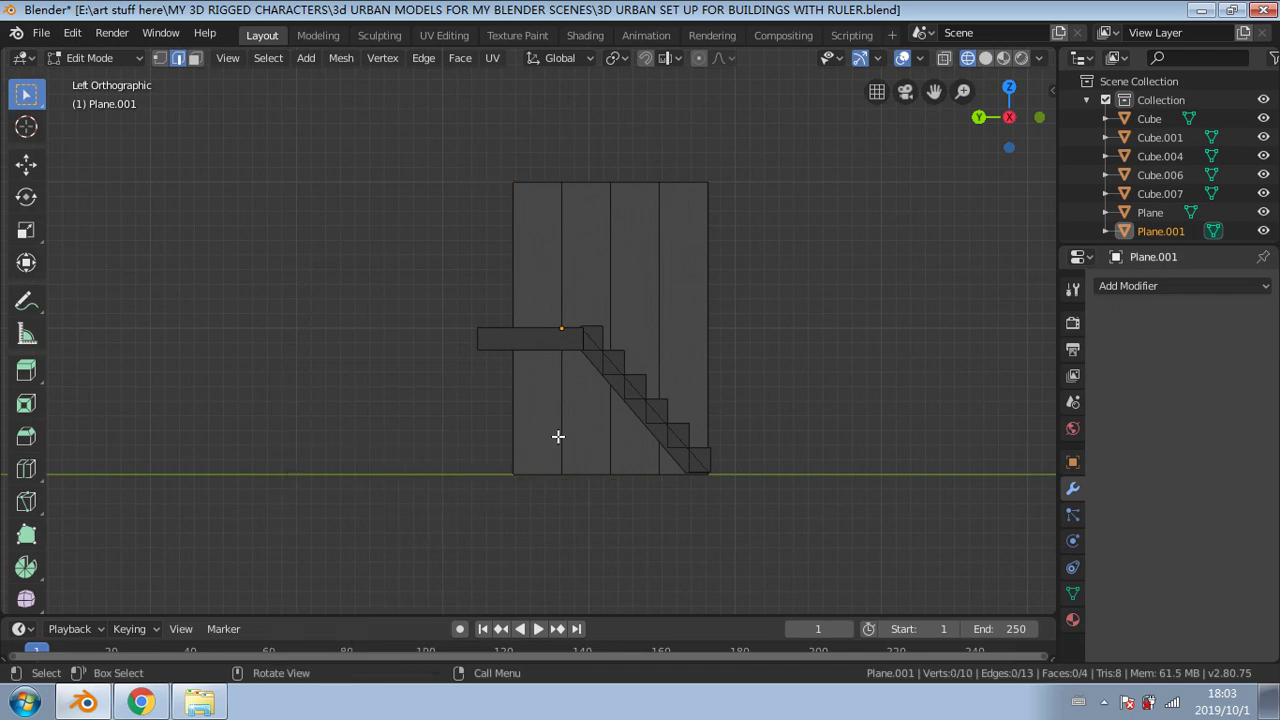
left_click(138, 58)
left_click(142, 78)
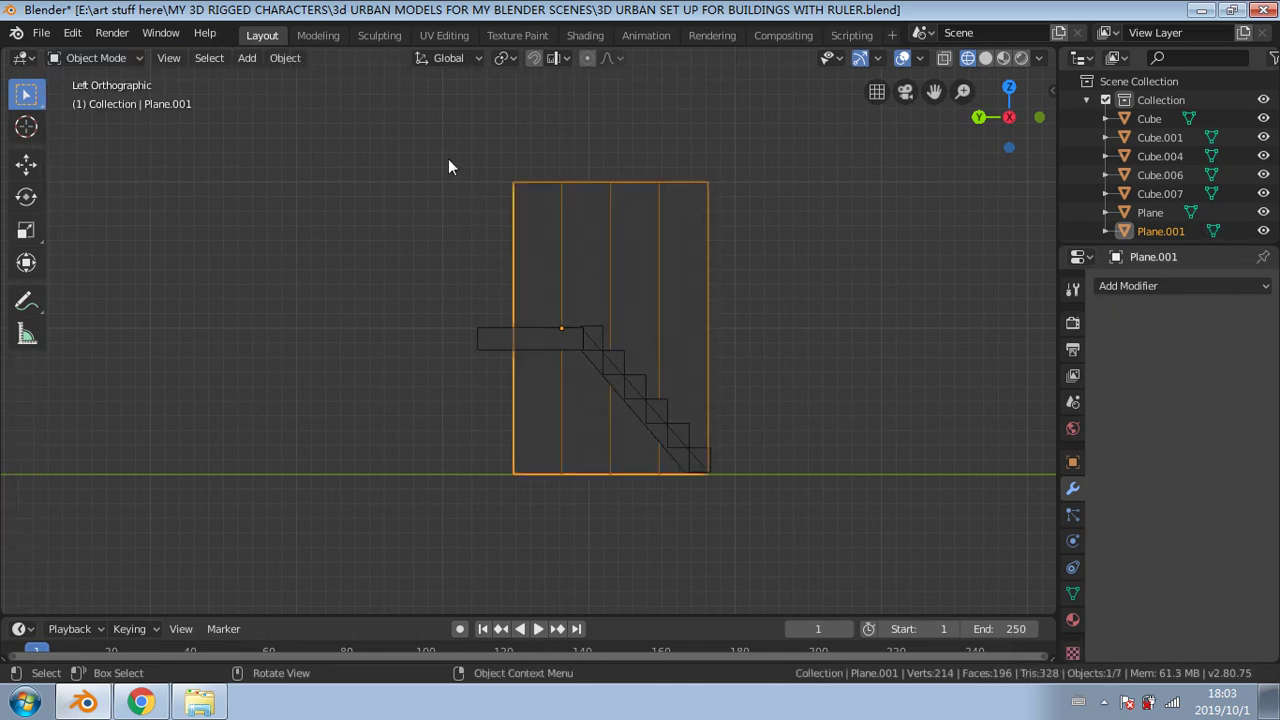
Step: Undo the strip and leftover edge deletions on the plane, and go back to Object Mode
key("ctrl+z")
key("ctrl+z")
key("ctrl+z")
key("ctrl+z")
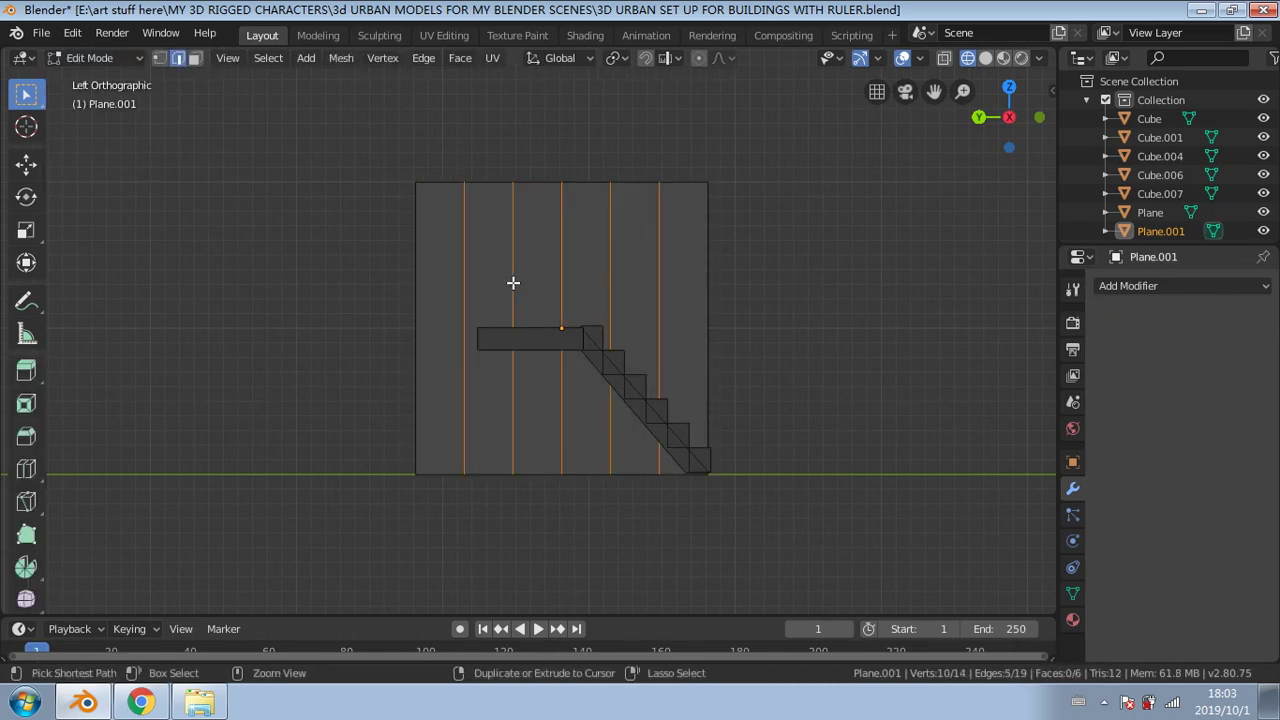
key("Tab")
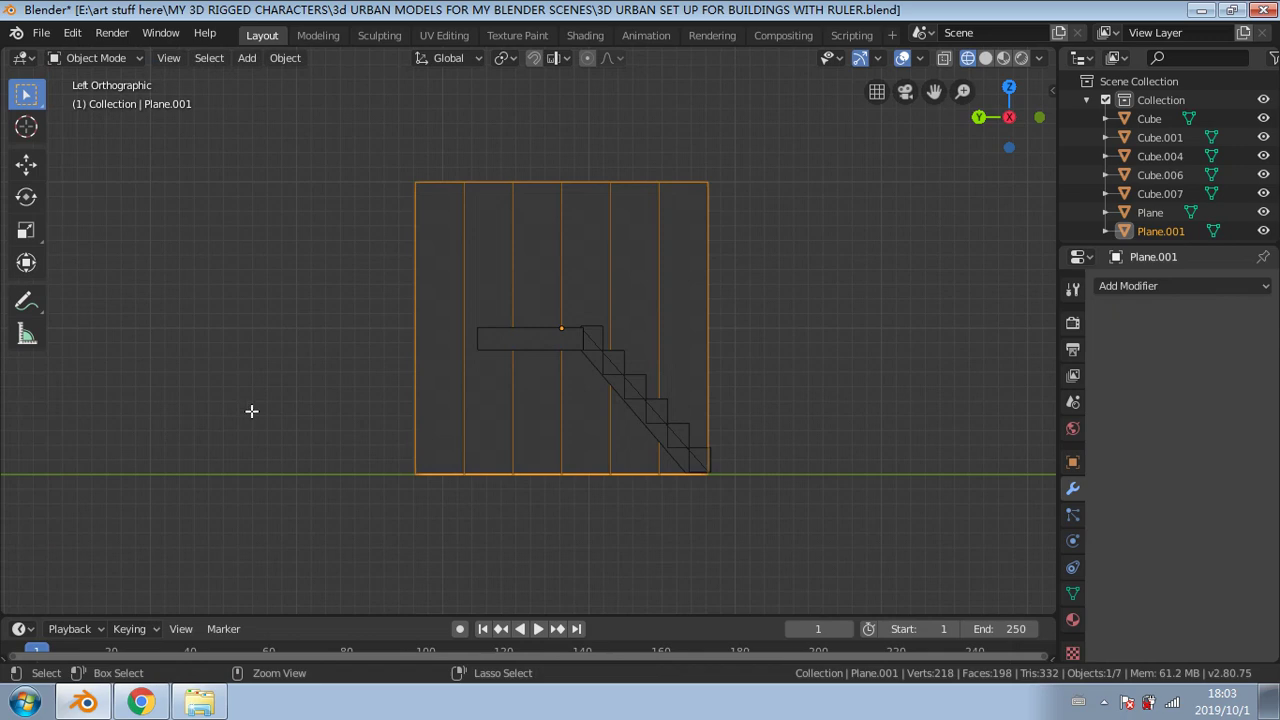
Step: Undo the plane's moves along Y and its five vertical loop cuts, back to the undivided face in Edit Mode
key("ctrl+z")
key("ctrl+z")
key("ctrl+z")
key("ctrl+z")
key("ctrl+z")
key("ctrl+z")
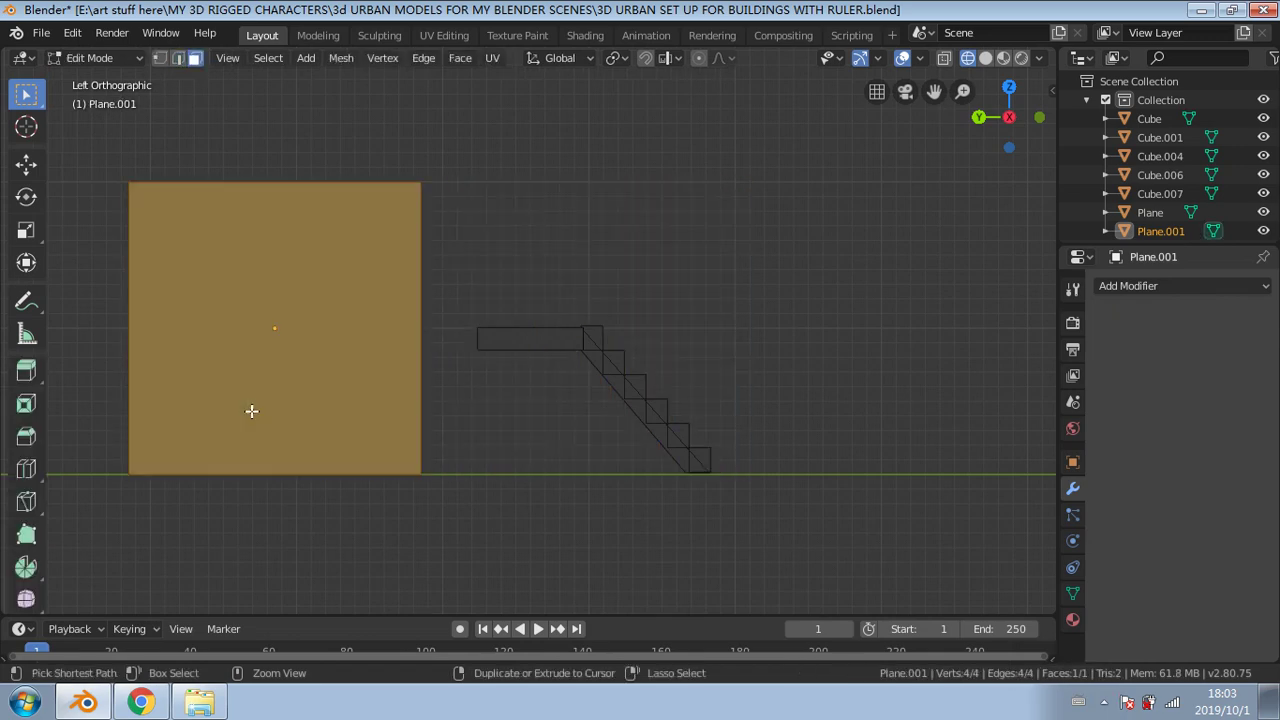
Step: Divide the plane with eight evenly spaced vertical loop cuts and return to Object Mode
left_click(26, 469)
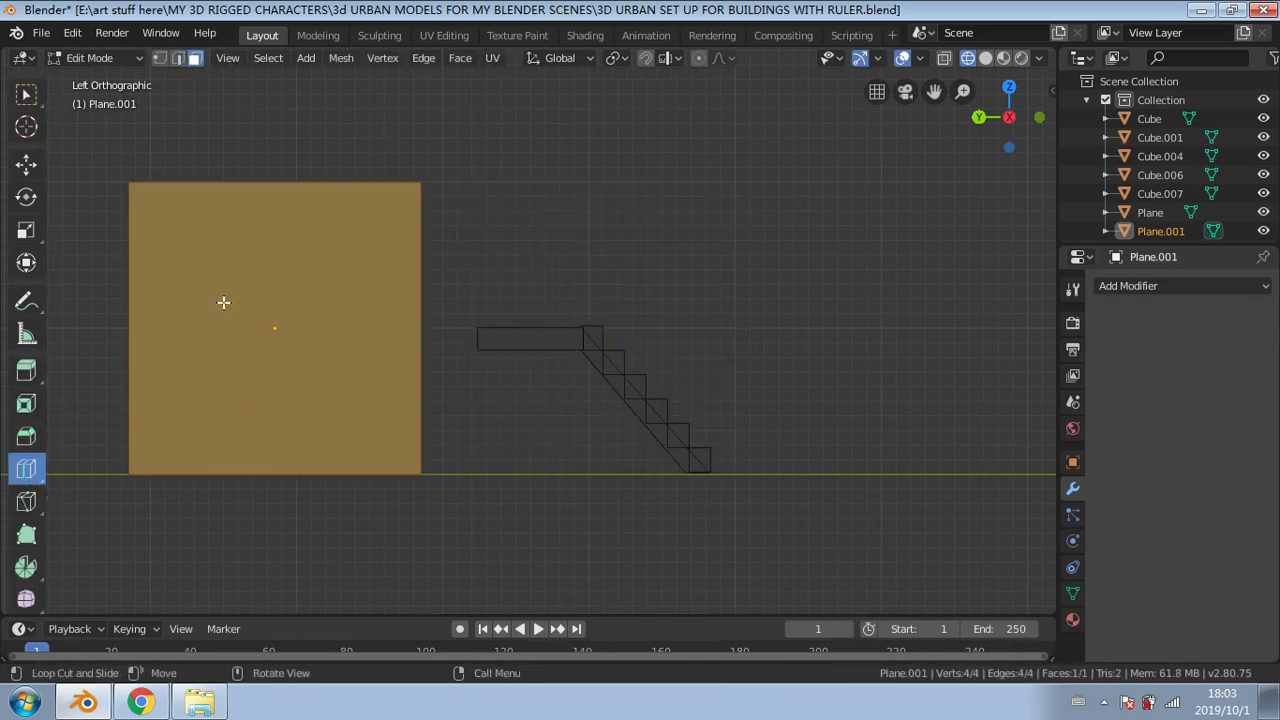
left_click(290, 202)
left_click(305, 449)
left_click(305, 449)
left_click(305, 449)
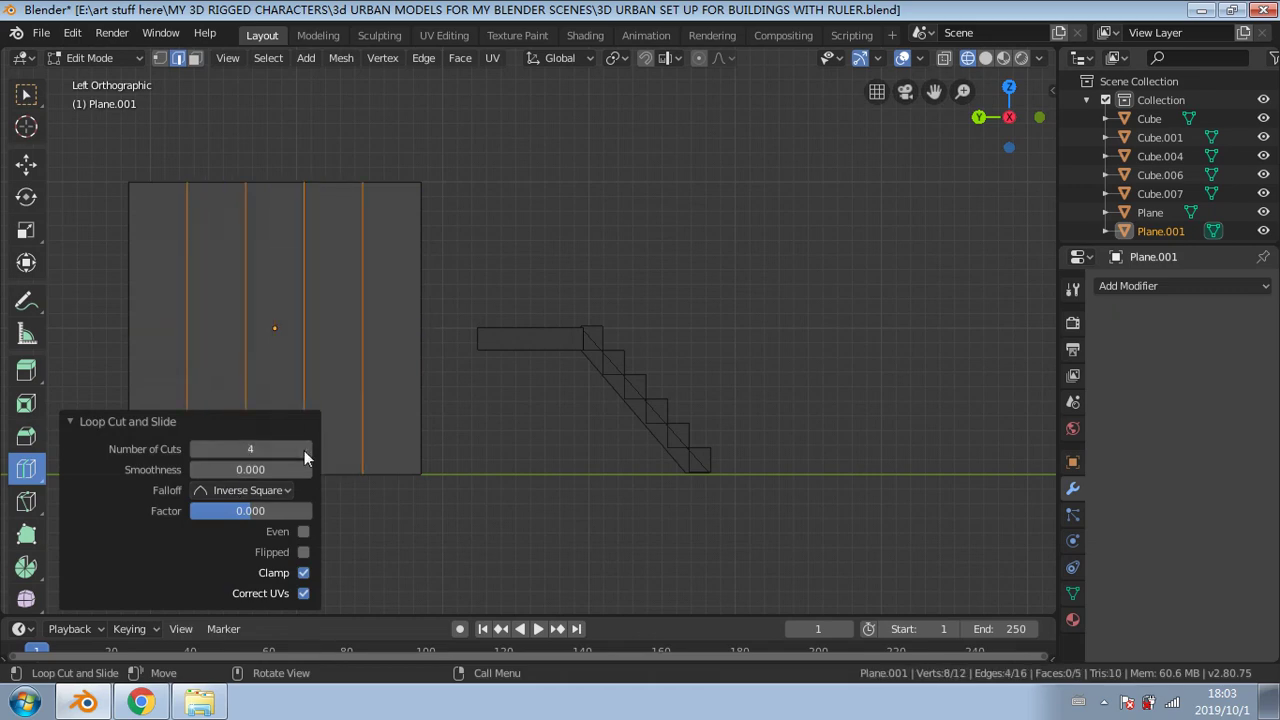
left_click(305, 449)
left_click(305, 449)
left_click(305, 449)
left_click(305, 449)
left_click(305, 449)
left_click(305, 449)
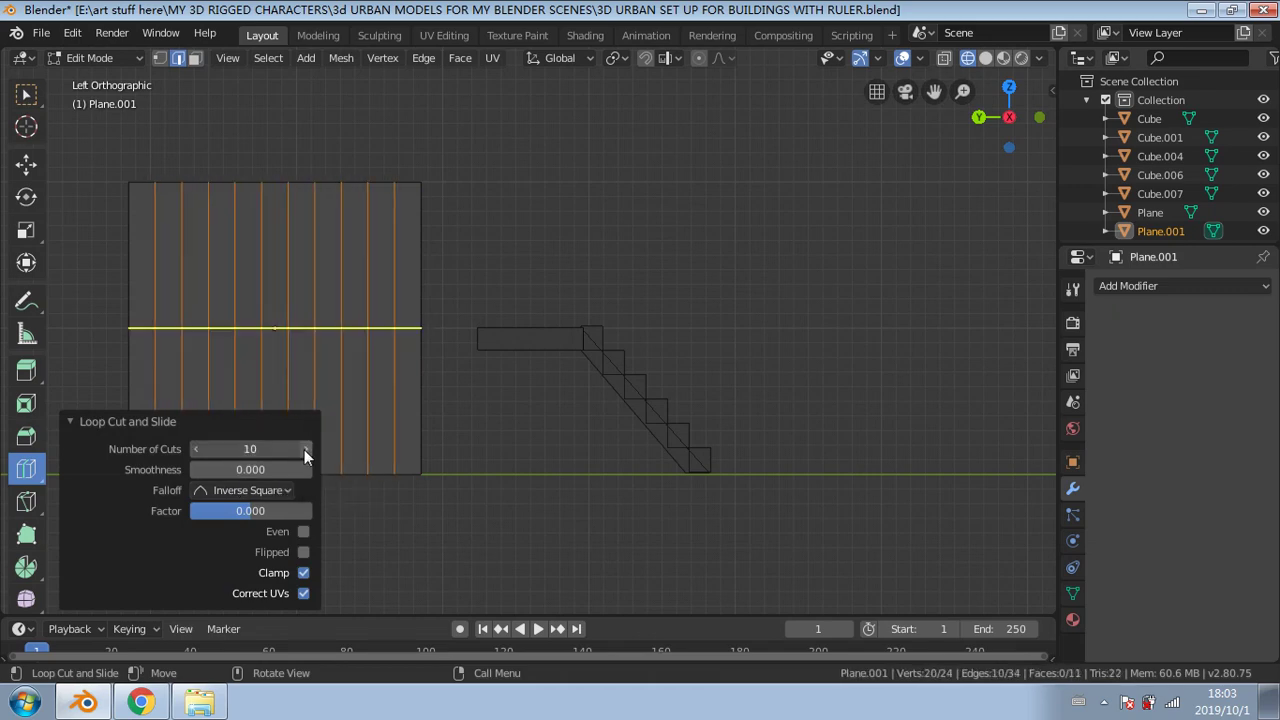
left_click(305, 449)
left_click(305, 449)
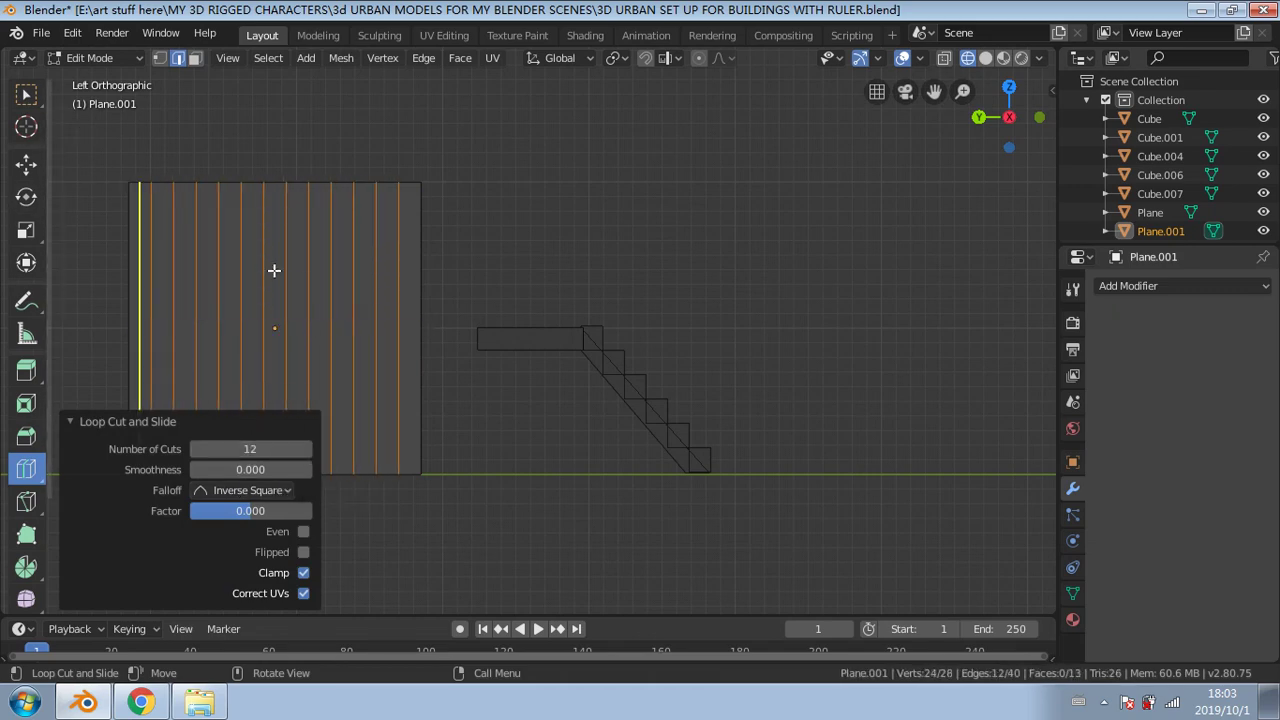
left_click(197, 449)
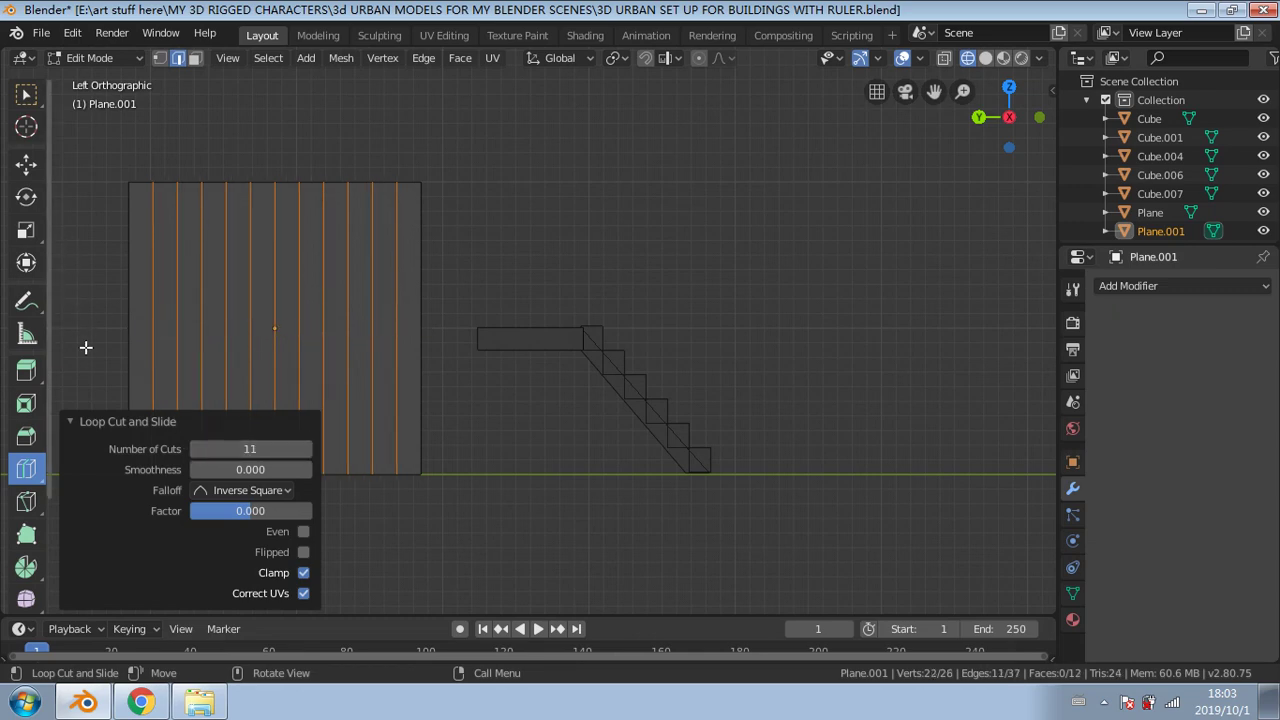
left_click(195, 451)
left_click(195, 451)
left_click(195, 451)
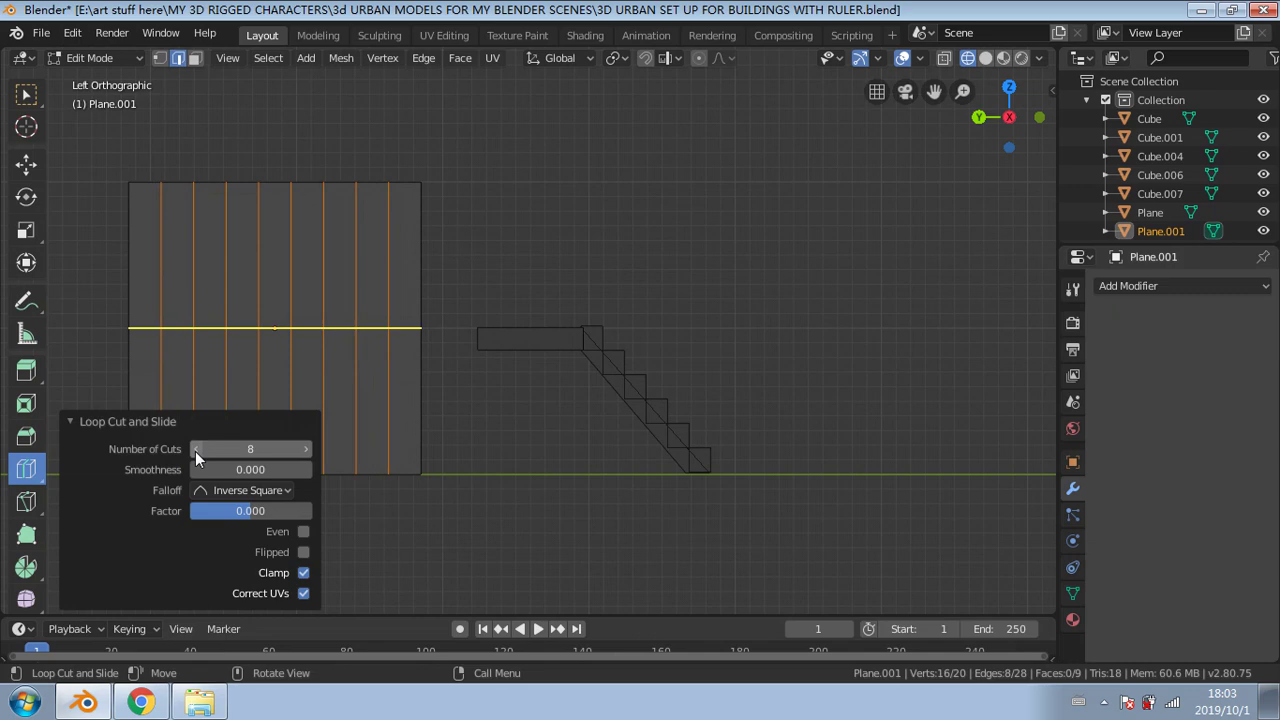
left_click(64, 56)
left_click(80, 73)
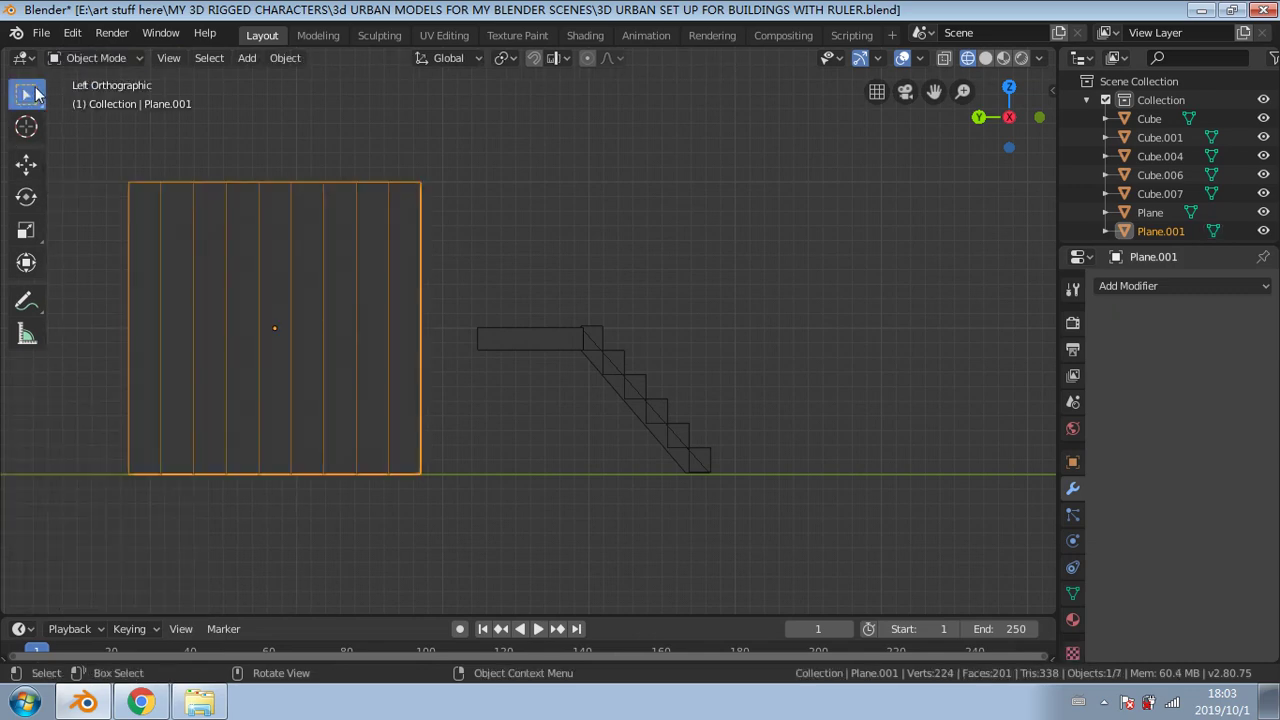
Step: Narrow the divided plane along Y and move it about -2.33 m along Y over the lower flight
left_click(26, 230)
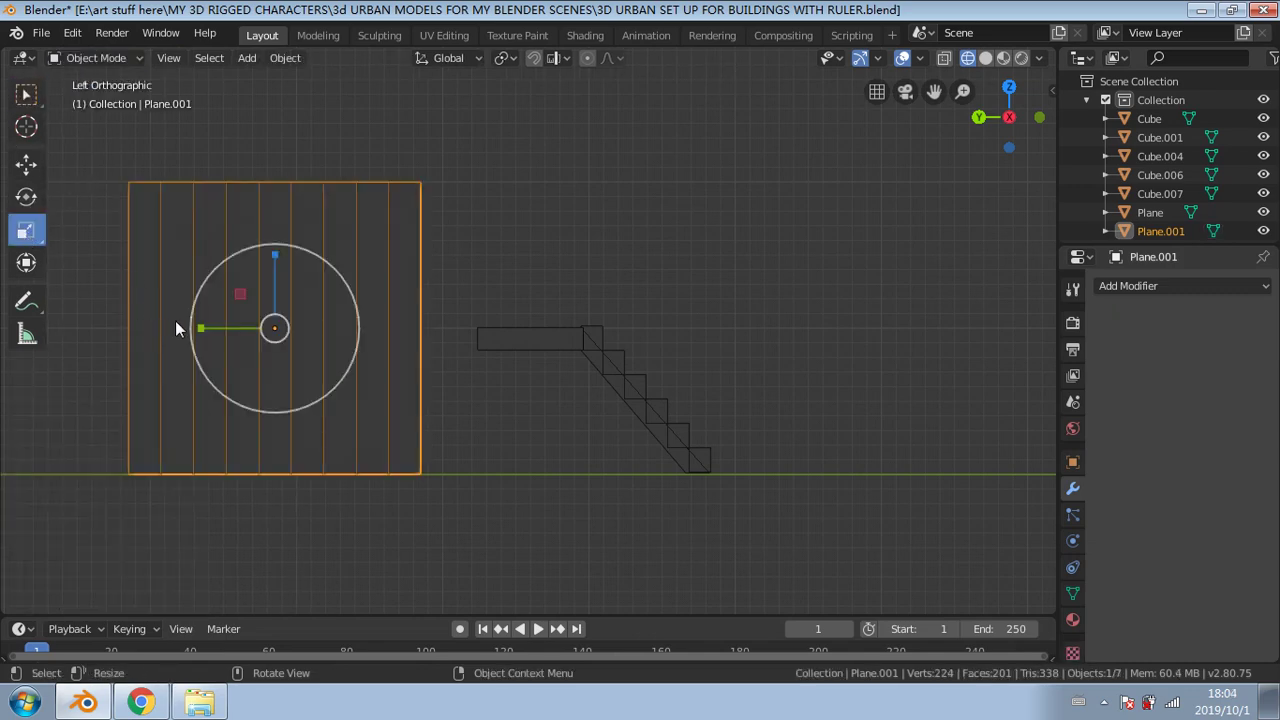
left_click_drag(175, 328, 538, 330)
left_click(26, 196)
left_click(26, 163)
scroll(670, 358, "up", 3)
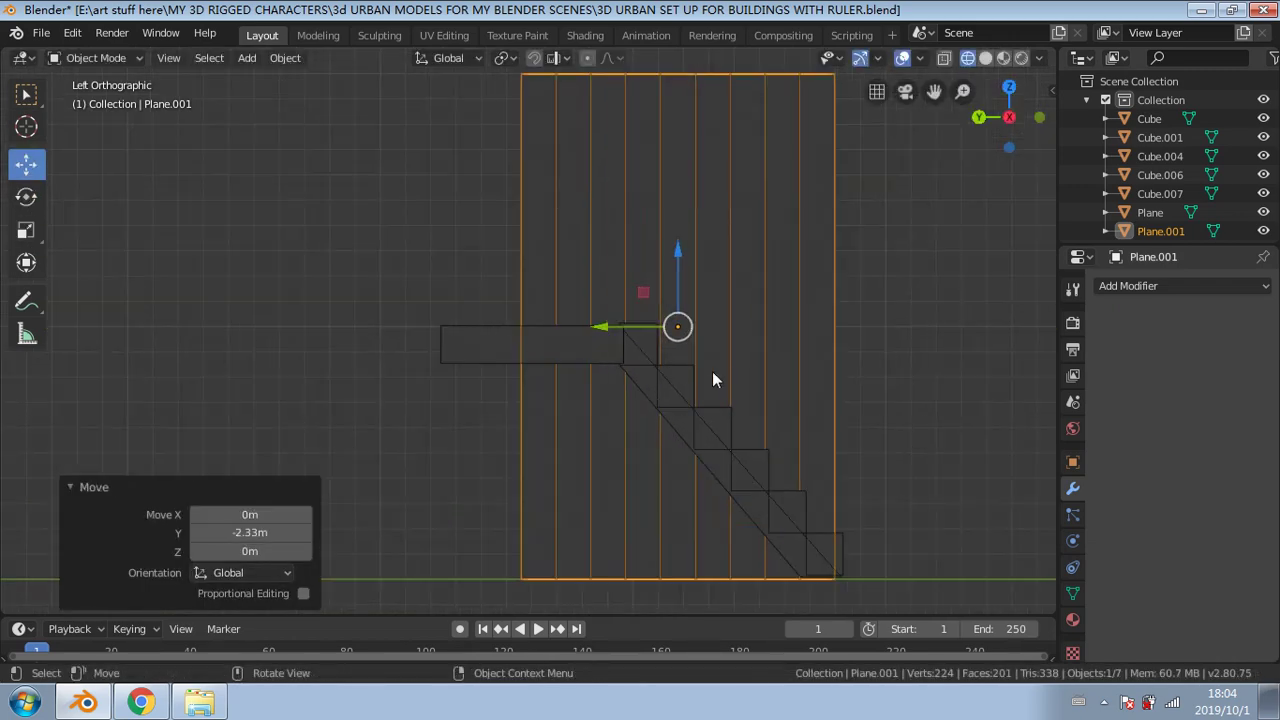
middle_click_drag(738, 375, 582, 370, "shift")
scroll(505, 264, "down", 1)
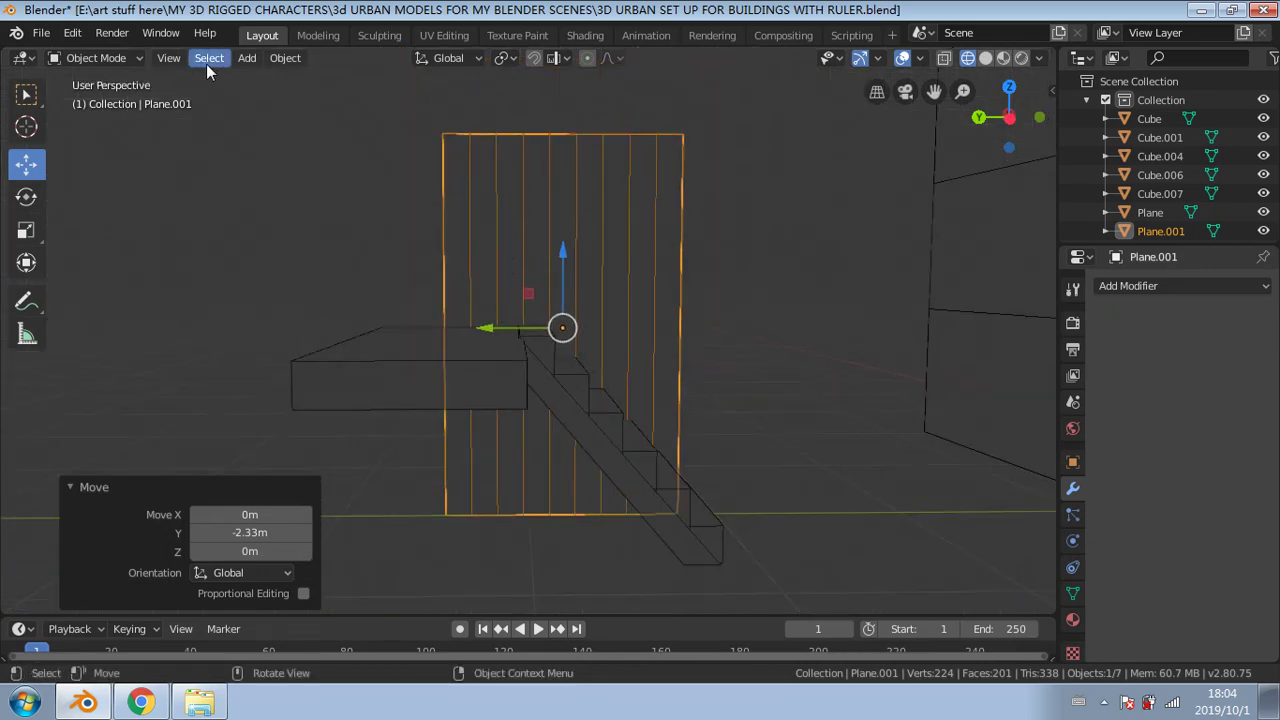
Step: In Edit Mode, select the two outermost strips on the landing side of the plane and delete their edges
middle_click_drag(420, 200, 189, 110)
left_click(131, 61)
left_click(110, 100)
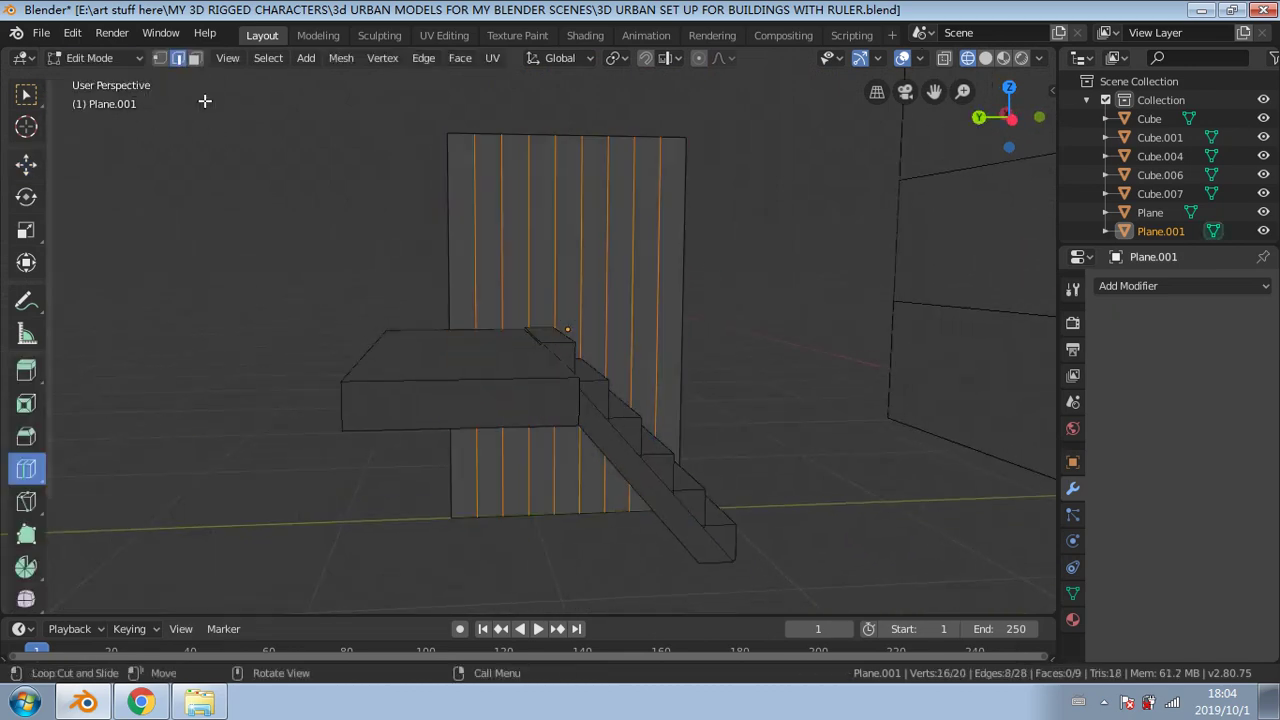
left_click(26, 95)
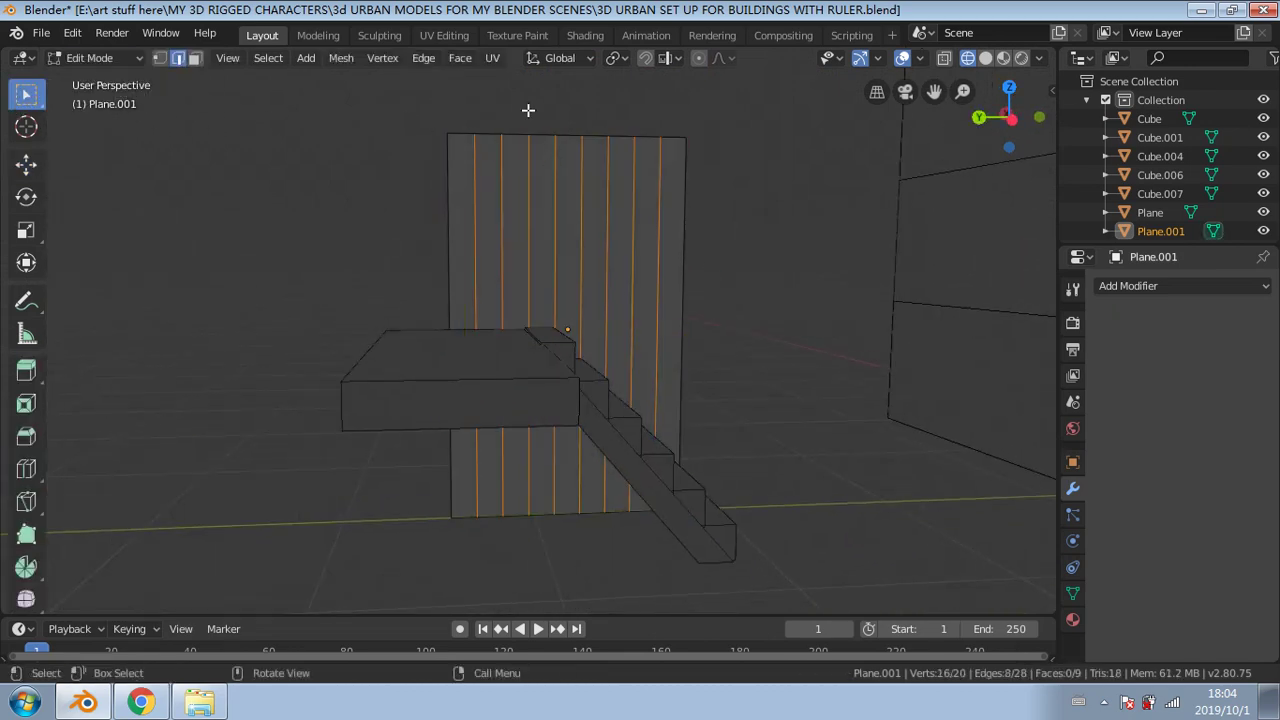
middle_click_drag(547, 119, 496, 125)
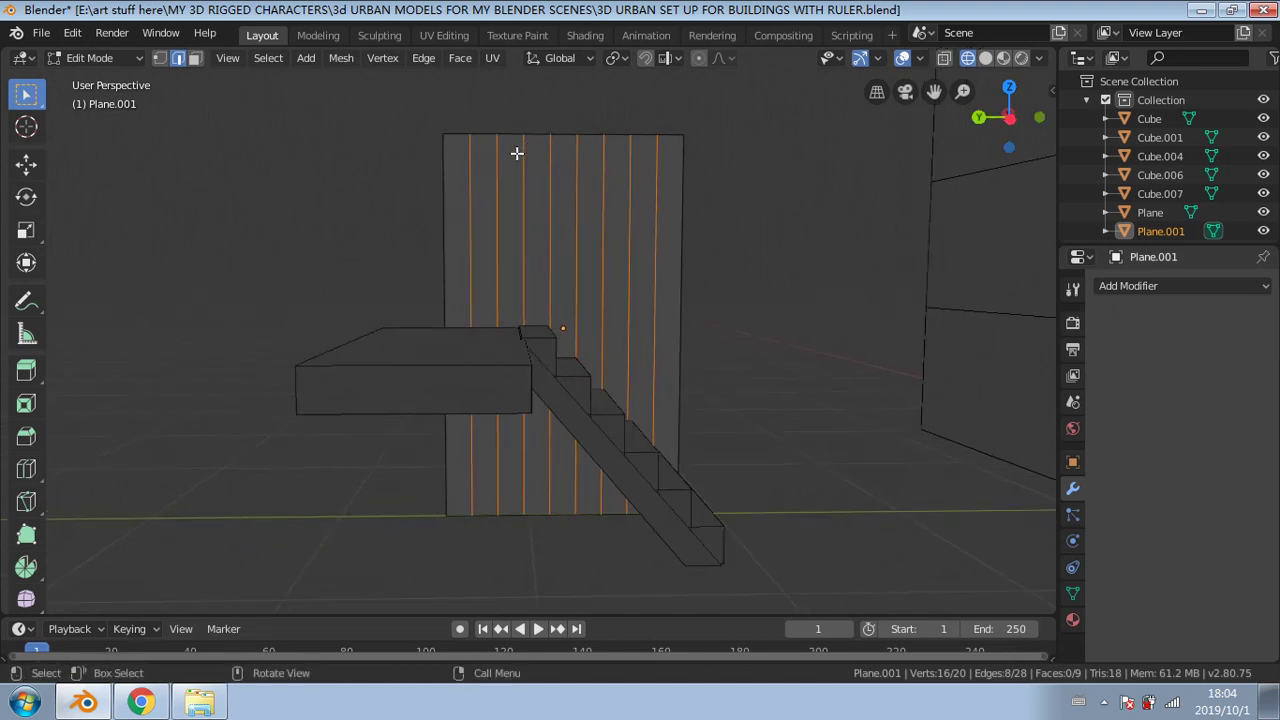
left_click_drag(513, 121, 402, 567)
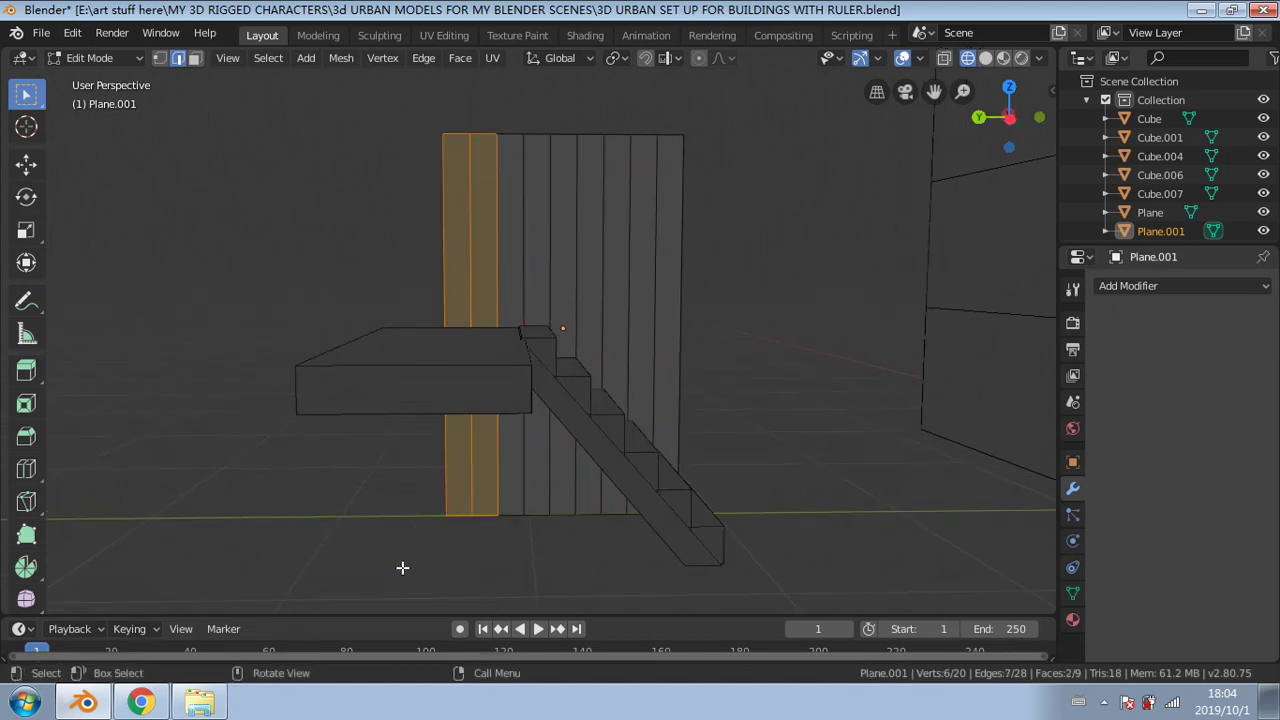
key("x")
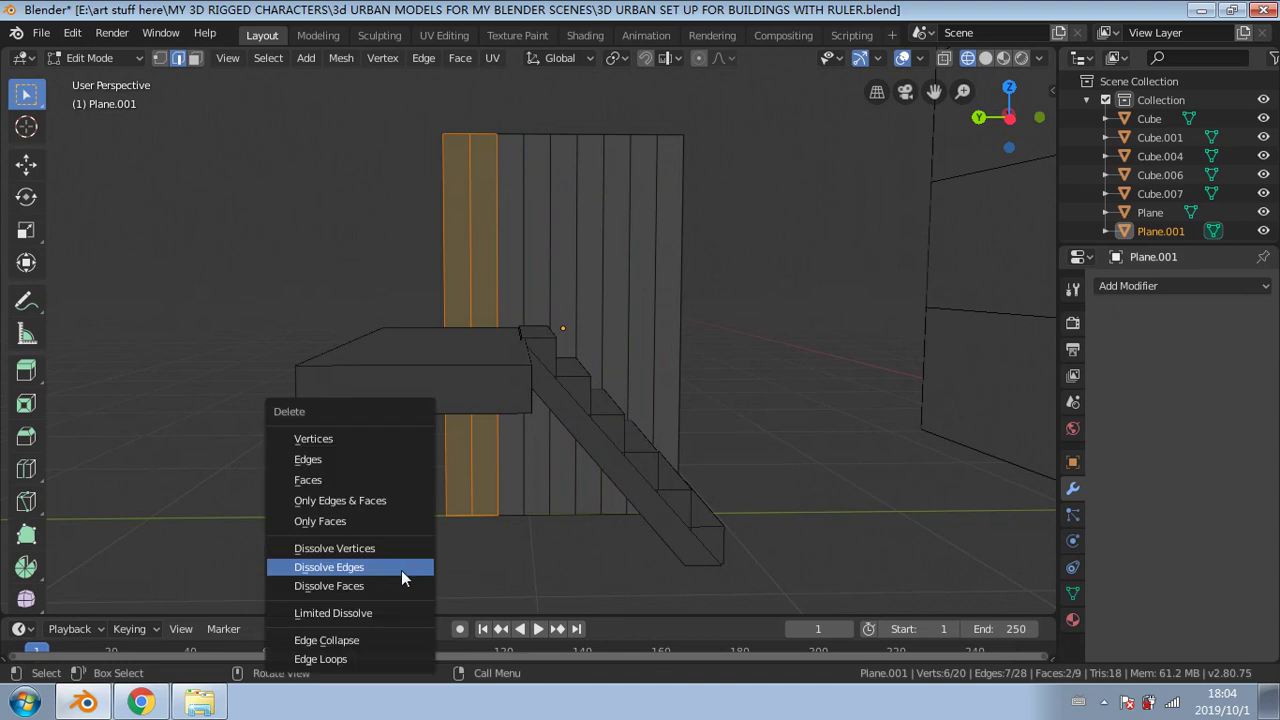
left_click(386, 481)
Step: Delete the leftover top and bottom edges beside the remaining strips and return to Object Mode
left_click_drag(514, 120, 446, 535)
key("x")
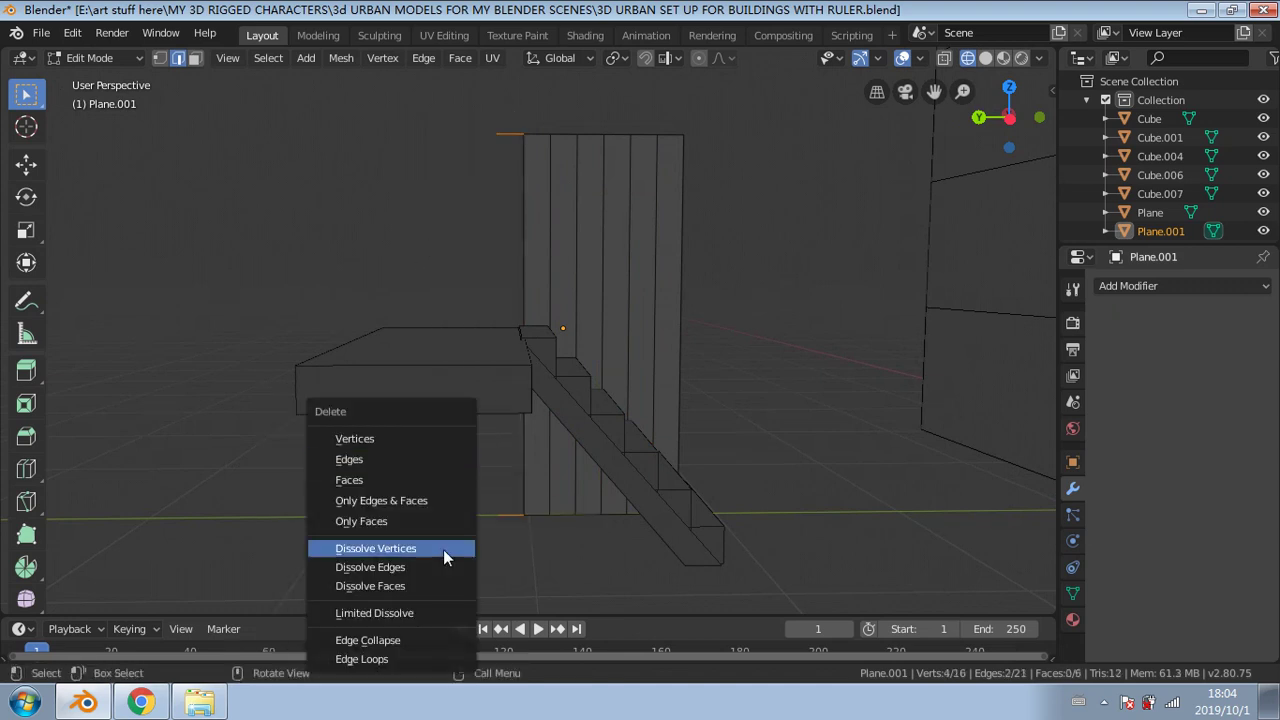
left_click(450, 468)
middle_click_drag(734, 334, 702, 324)
left_click(118, 59)
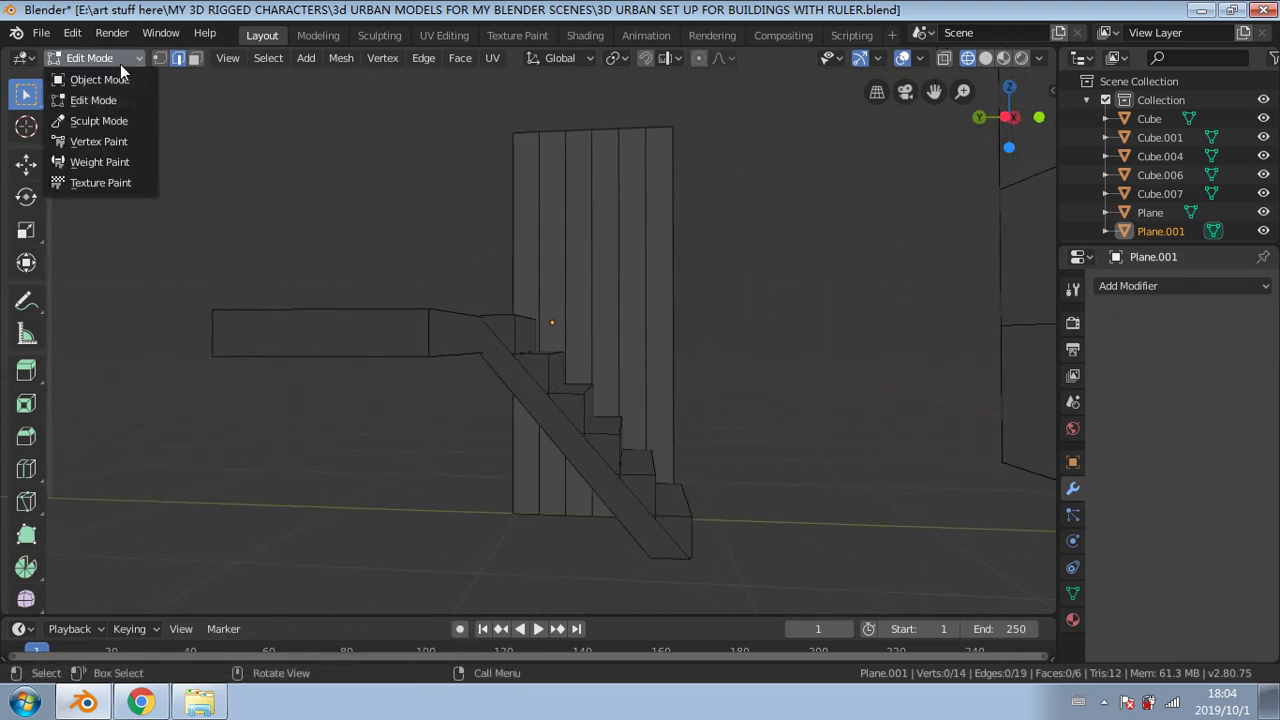
left_click(118, 80)
Step: Scale the plane by about 1.054 along Y and about 1.289 along Z
left_click(27, 230)
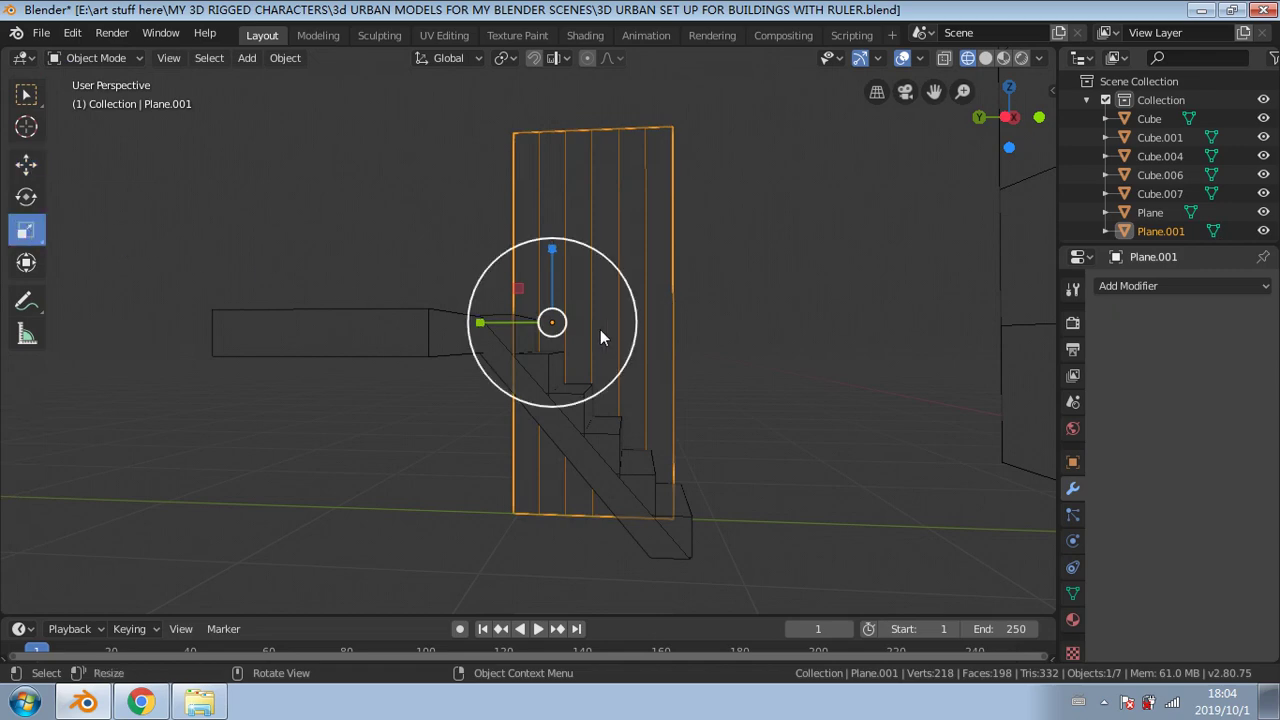
left_click_drag(480, 323, 478, 317)
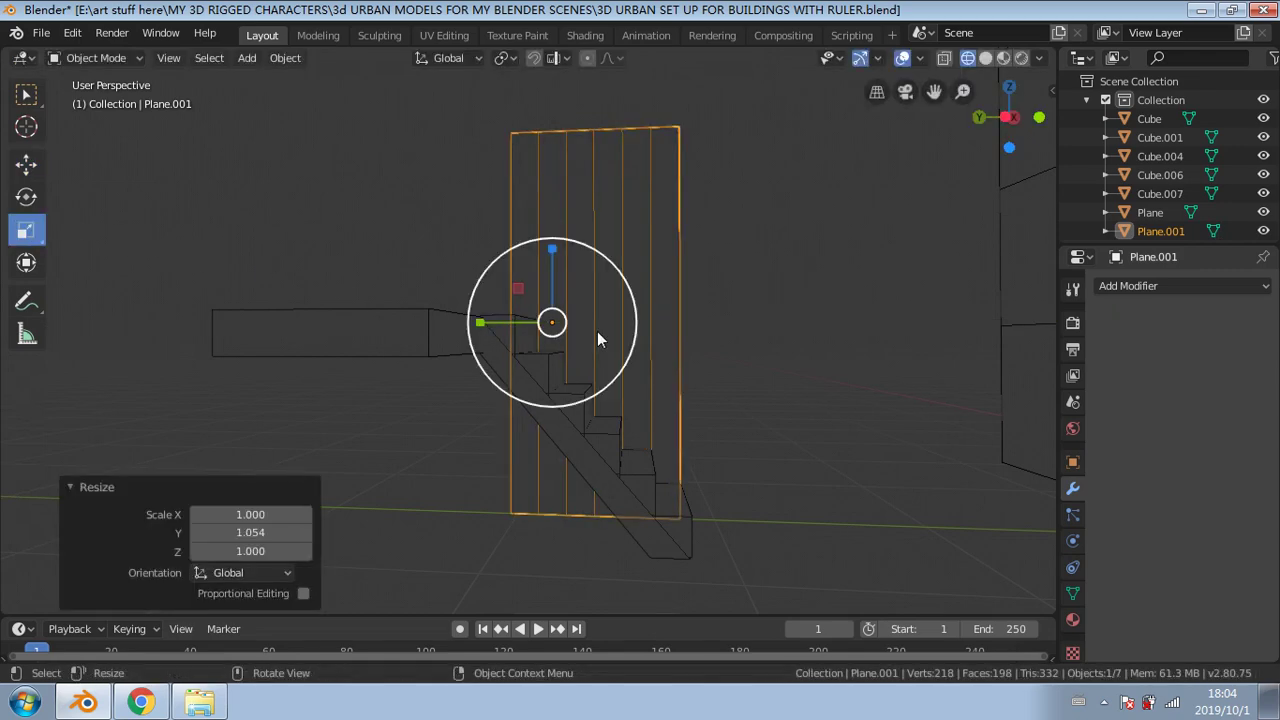
middle_click_drag(597, 331, 612, 329)
mouse_move(562, 254)
left_mouse_down()
mouse_move(565, 269)
mouse_move(567, 229)
left_mouse_up()
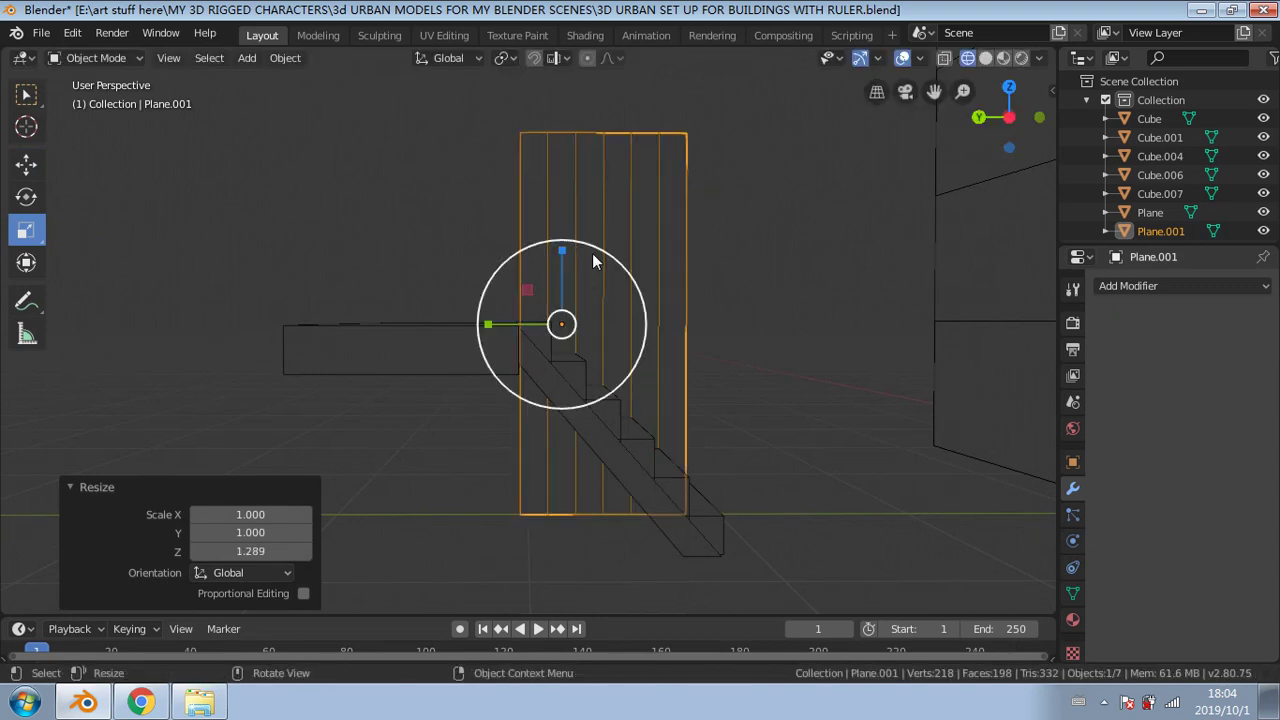
Step: Shorten the plane along Z so its lower edge sits above the ground, and switch the viewport to Solid shading
middle_click_drag(638, 262, 658, 305)
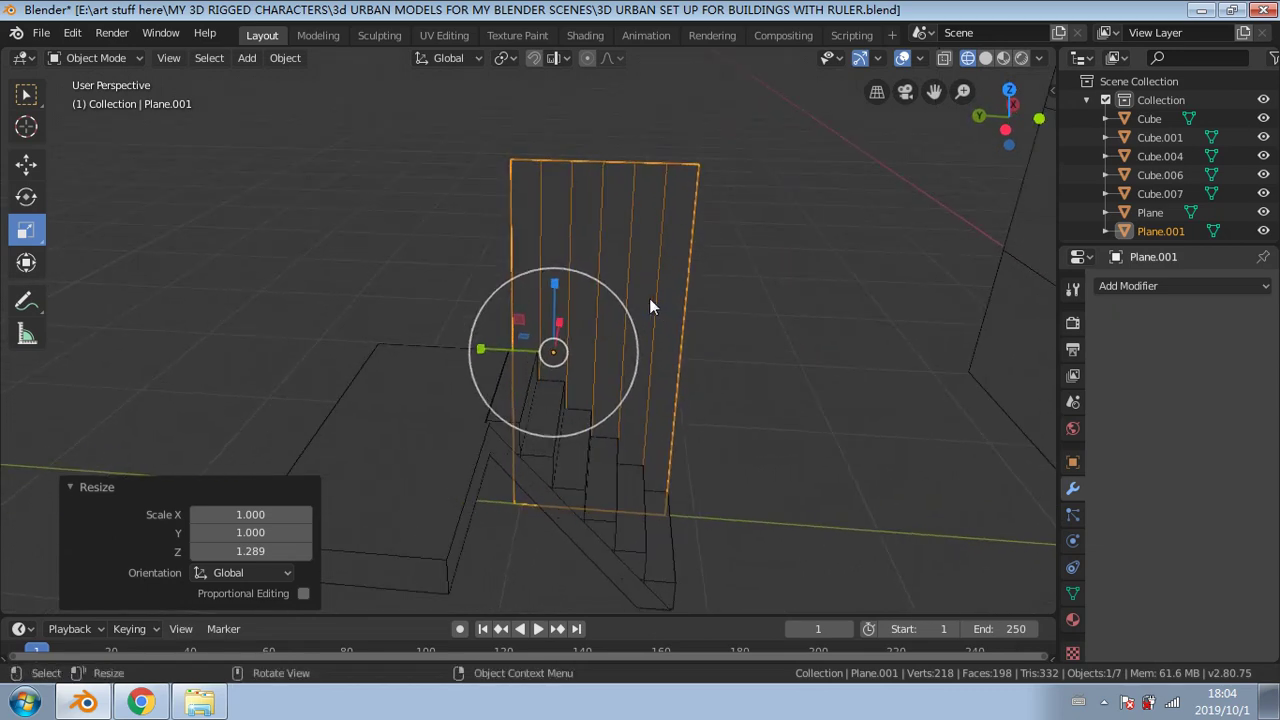
middle_click_drag(649, 298, 700, 261)
left_click(574, 252)
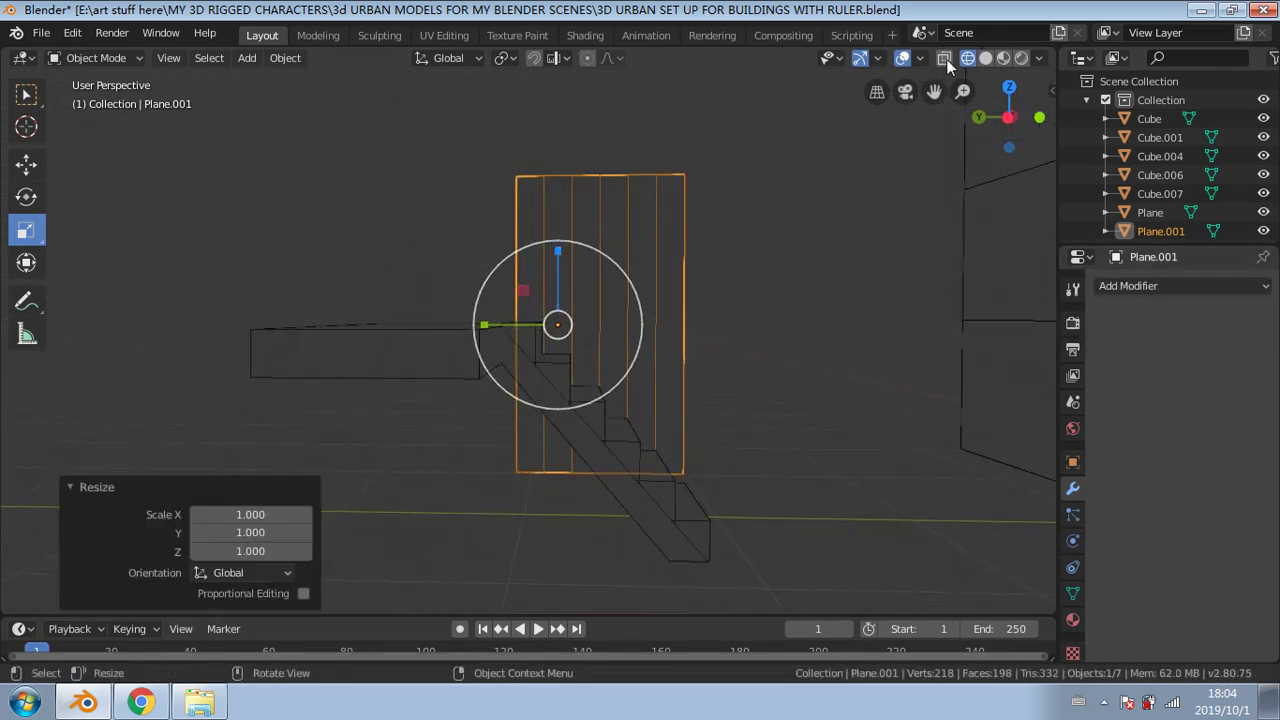
left_click(986, 58)
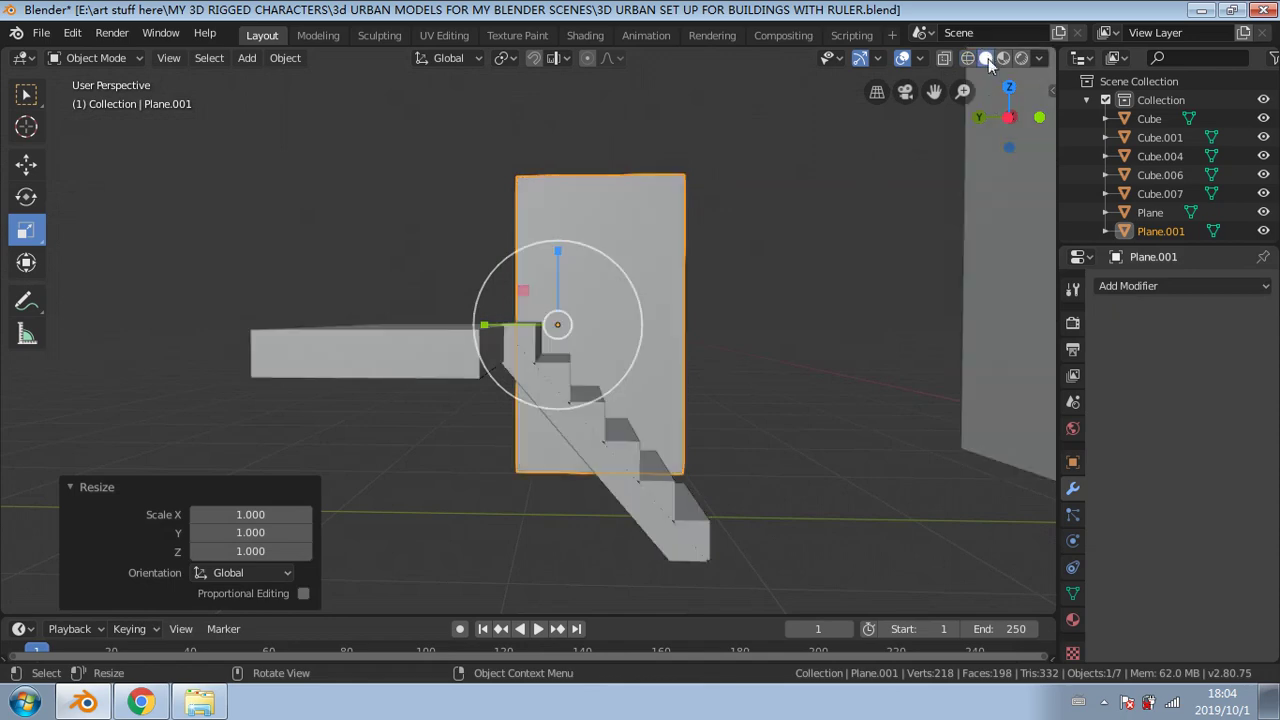
Step: Add a Wireframe modifier to the strip plane beside the lower flight and set its thickness to 0.055 m
left_click(1142, 285)
left_click(904, 637)
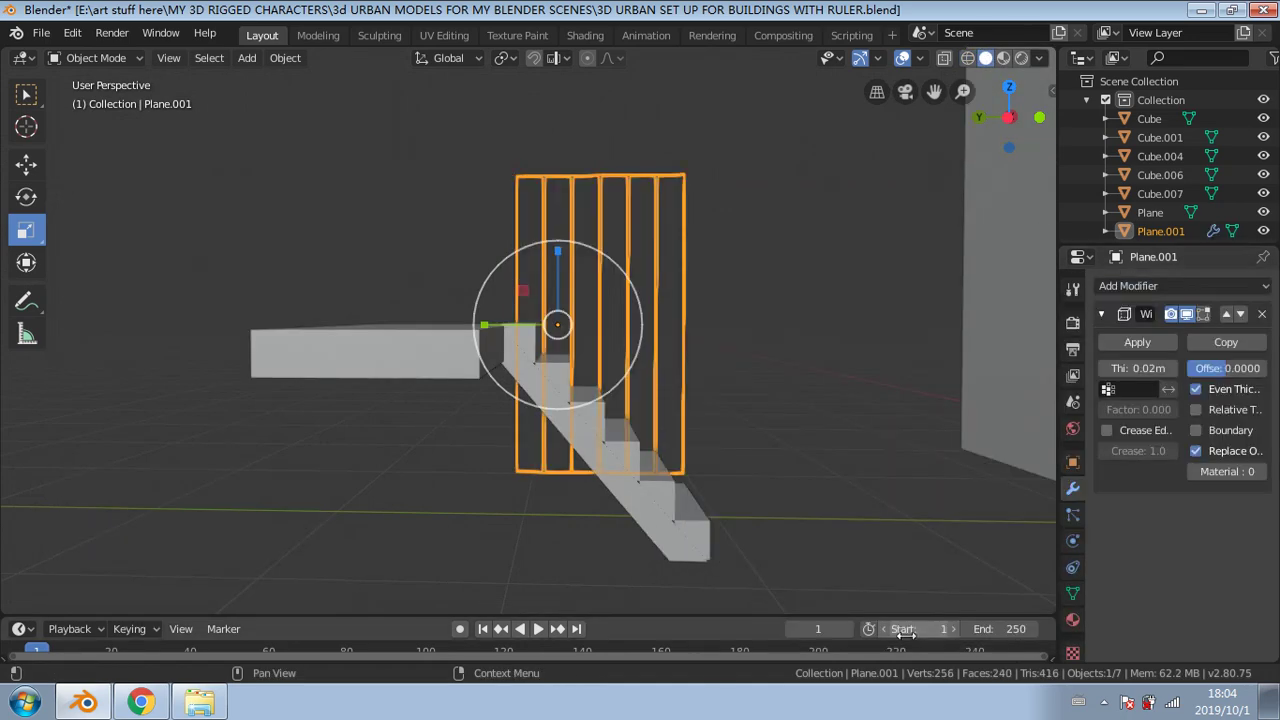
left_click(1173, 368)
left_click(1173, 368)
left_click(1173, 368)
left_click(1173, 368)
left_click(1173, 368)
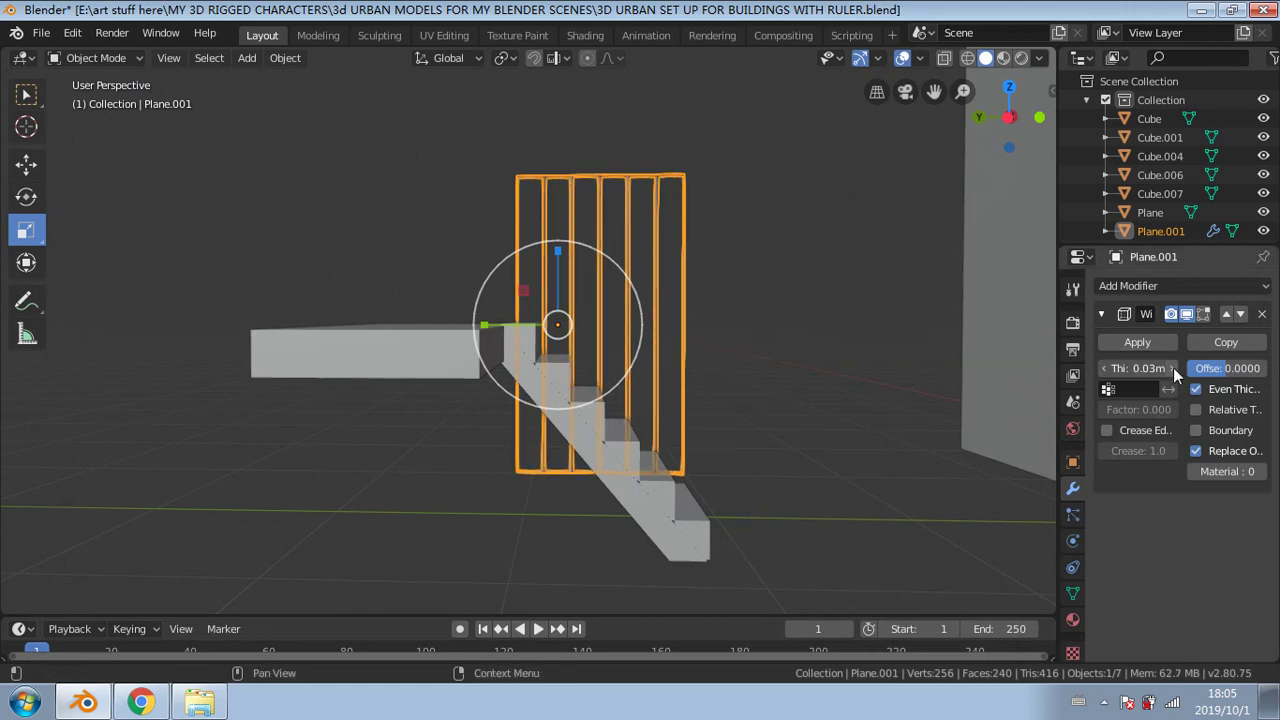
left_click(1173, 368)
left_click(1173, 368)
left_click_drag(1140, 368, 1160, 368)
left_click(1173, 365)
left_click(1173, 365)
left_click(1173, 365)
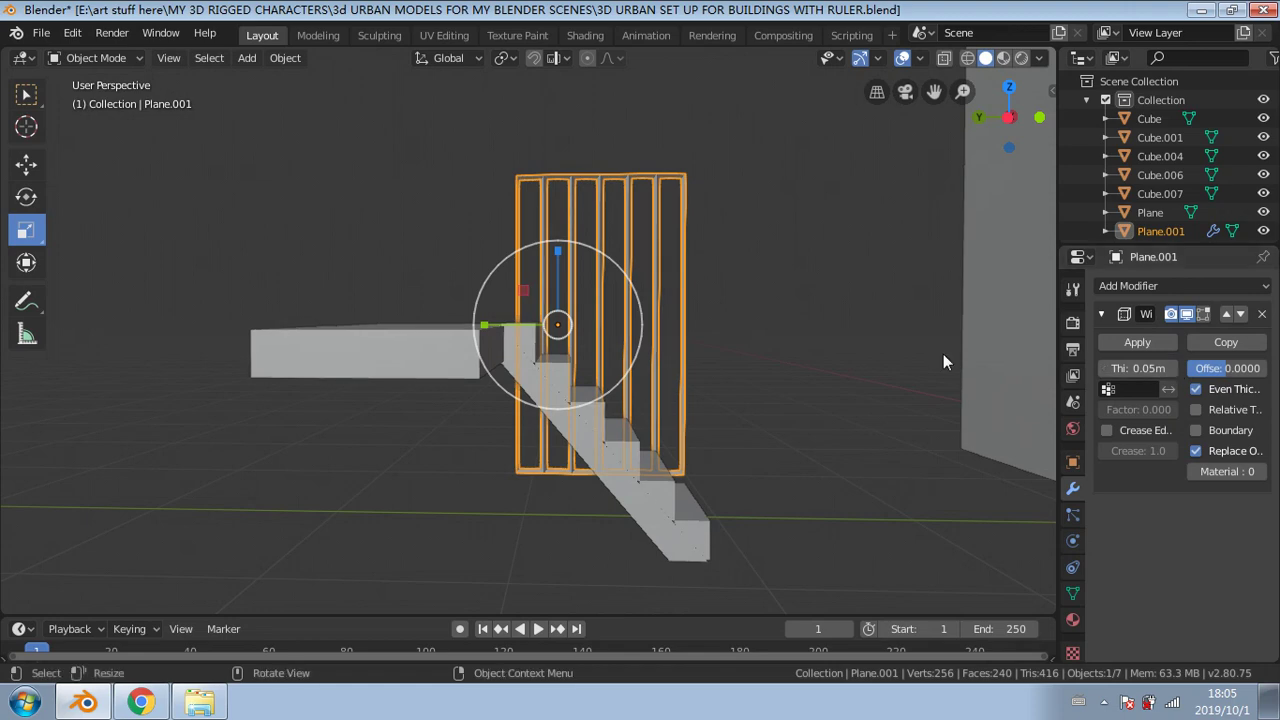
left_click(1173, 362)
left_click(1173, 362)
left_click(1173, 362)
left_click(1173, 368)
Step: Scale the wireframe panel by about 1.277 along Z and check its lower edge against the ground
middle_click_drag(672, 344, 635, 347)
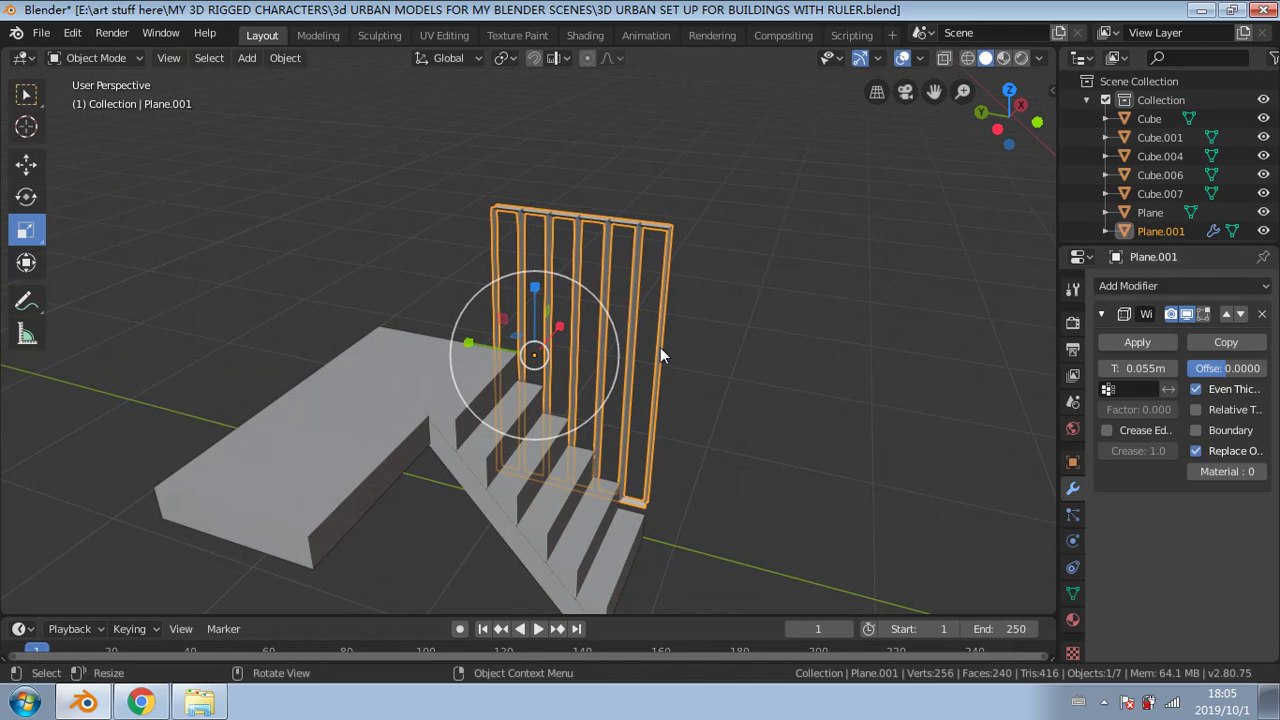
middle_click_drag(660, 347, 693, 319)
scroll(665, 306, "up", 2)
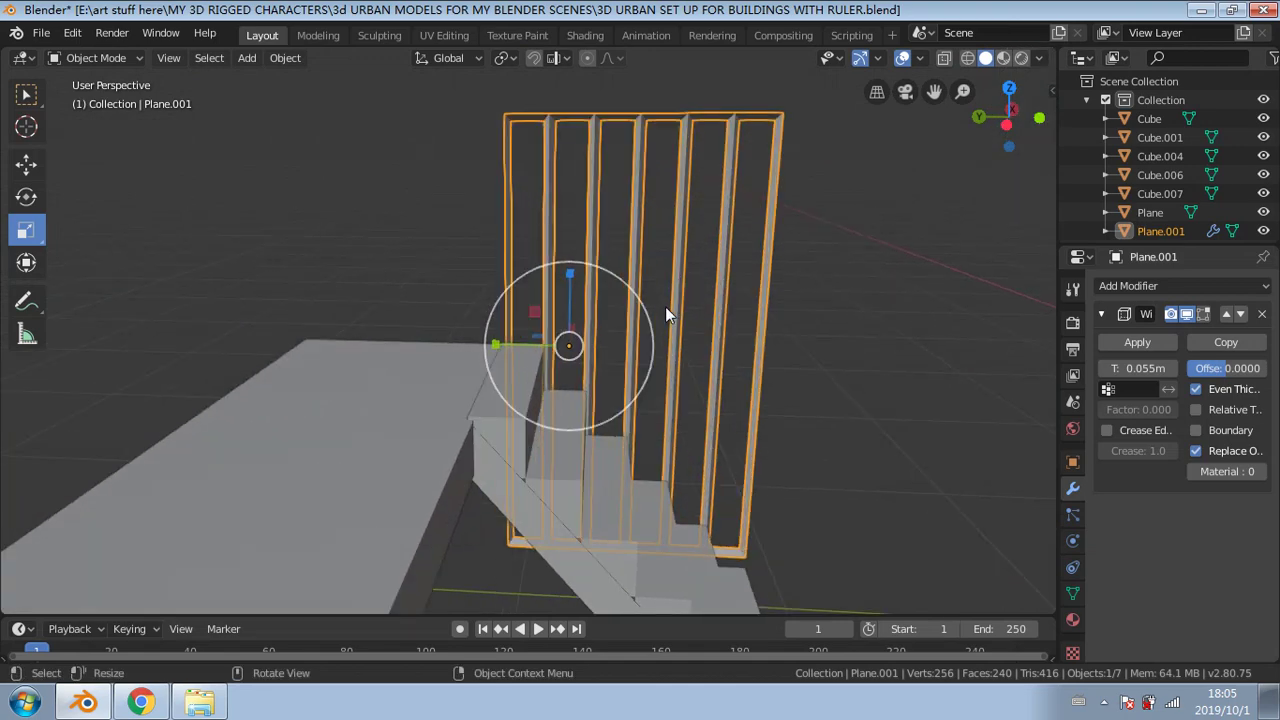
scroll(665, 306, "down", 3)
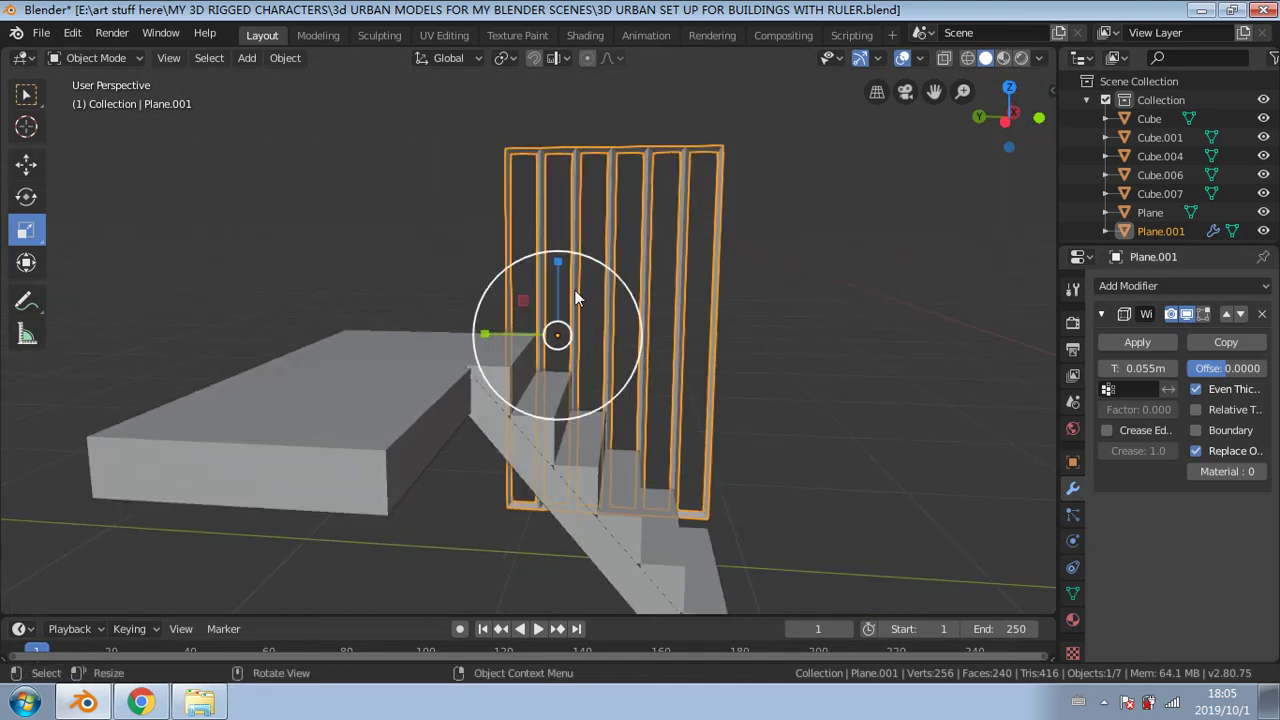
mouse_move(557, 262)
left_mouse_down()
mouse_move(567, 290)
mouse_move(574, 223)
mouse_move(576, 245)
left_mouse_up()
middle_click_drag(602, 255, 601, 219)
middle_click_drag(612, 368, 641, 361)
middle_click_drag(609, 415, 654, 401)
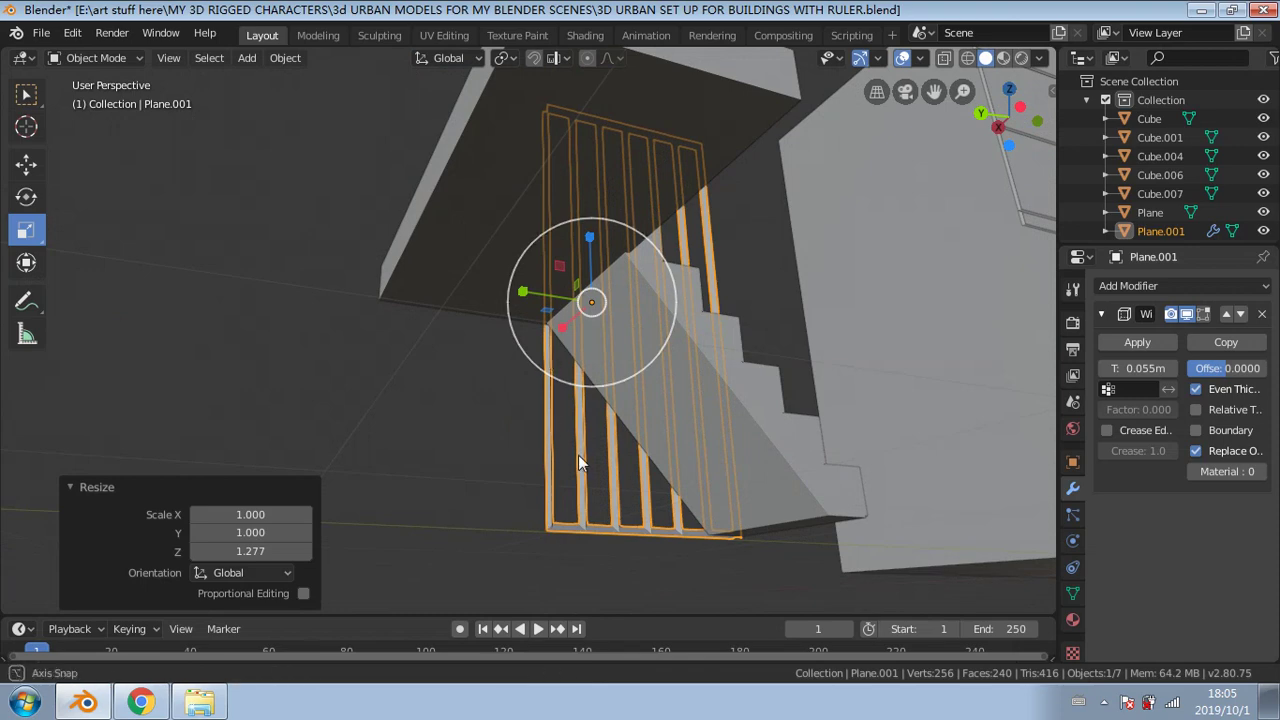
middle_click_drag(578, 455, 496, 519)
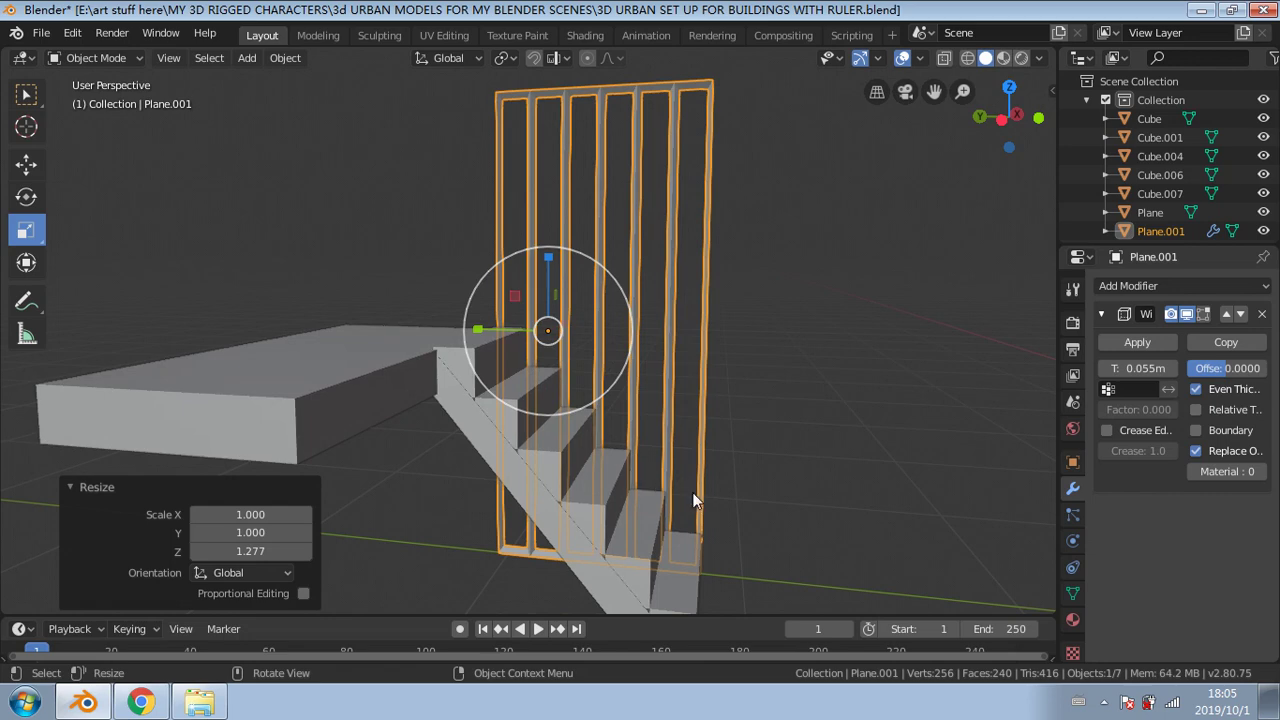
Step: Narrow the wireframe panel slightly along Y and scale it by about 0.611 along Z
middle_click_drag(693, 494, 721, 496)
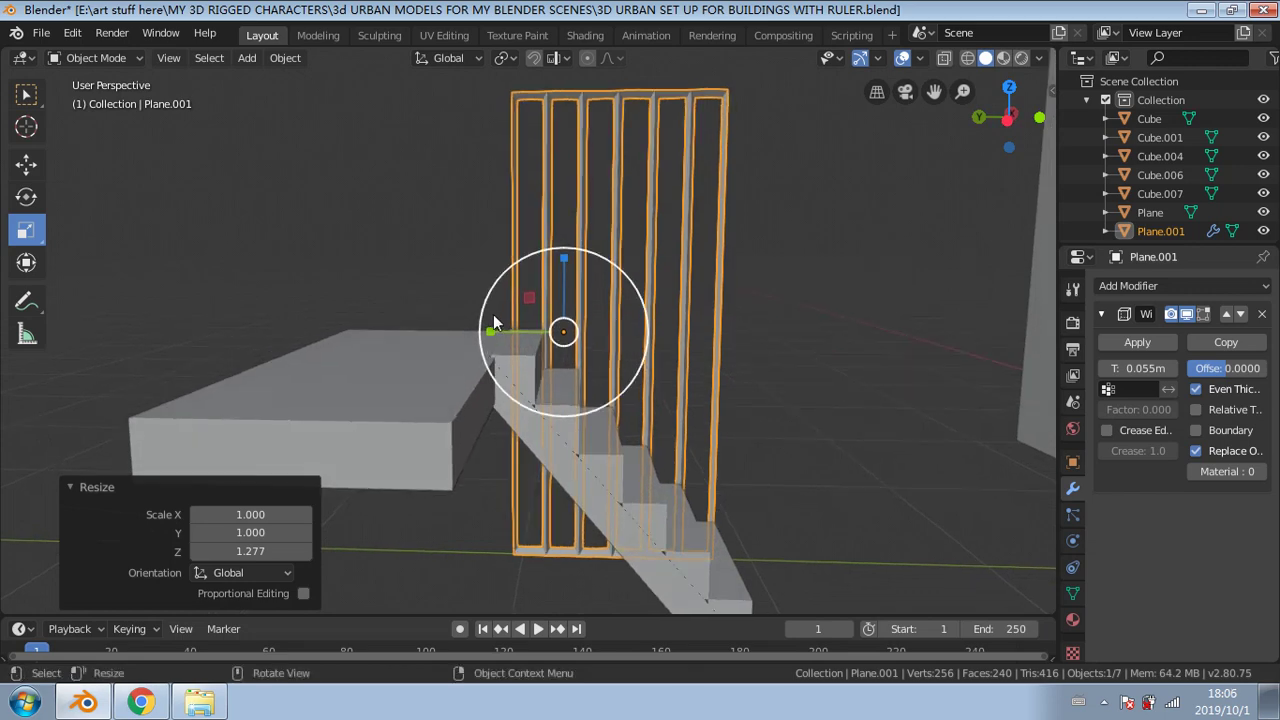
mouse_move(490, 331)
left_mouse_down()
mouse_move(478, 326)
mouse_move(503, 330)
left_mouse_up()
middle_click_drag(503, 330, 547, 265)
left_click_drag(531, 272, 544, 302)
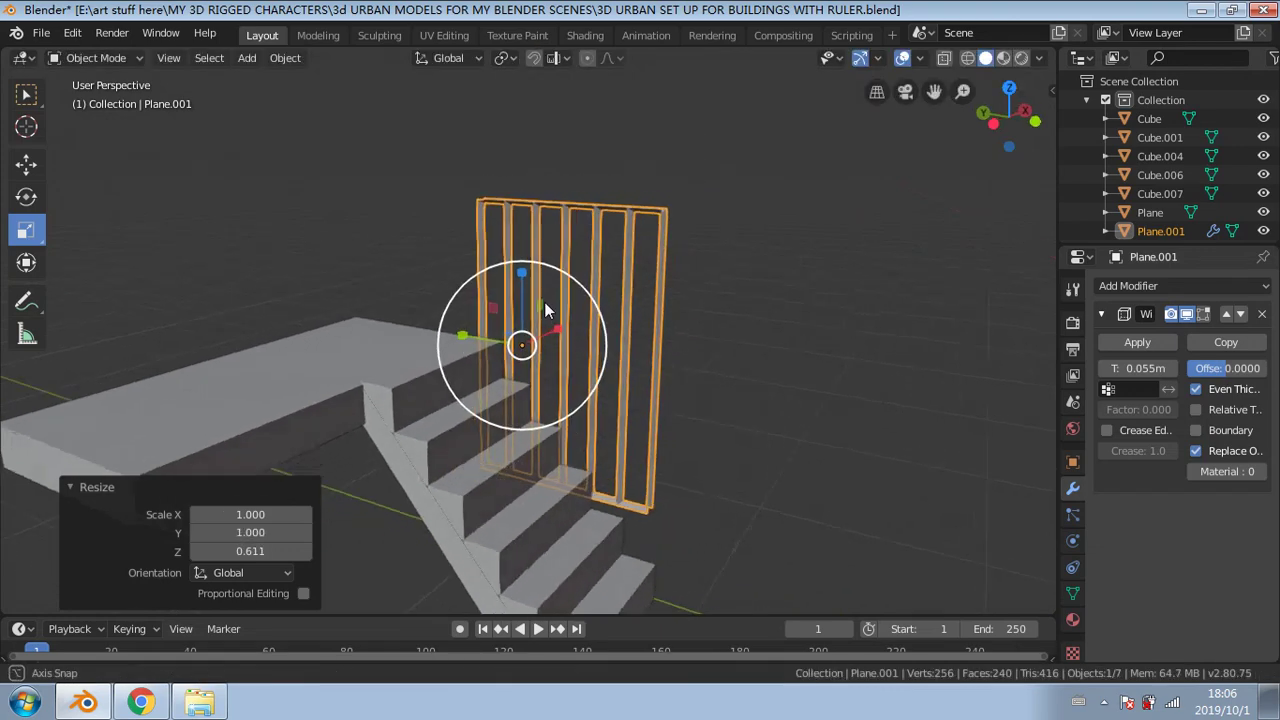
middle_click_drag(544, 302, 416, 205)
Step: Look at the panel's mesh in Edit Mode, return to Object Mode and apply its Wireframe modifier
left_click(265, 156)
scroll(280, 170, "down", 2)
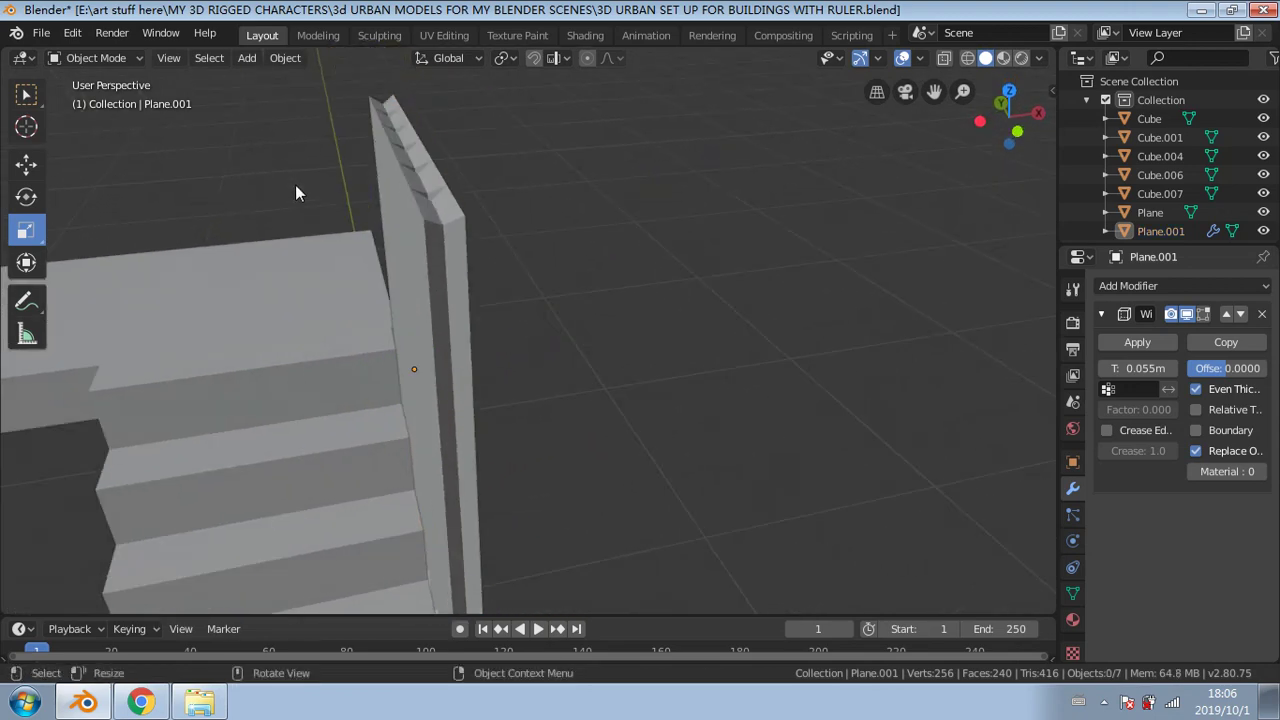
middle_click_drag(295, 184, 376, 192)
scroll(400, 196, "down", 3)
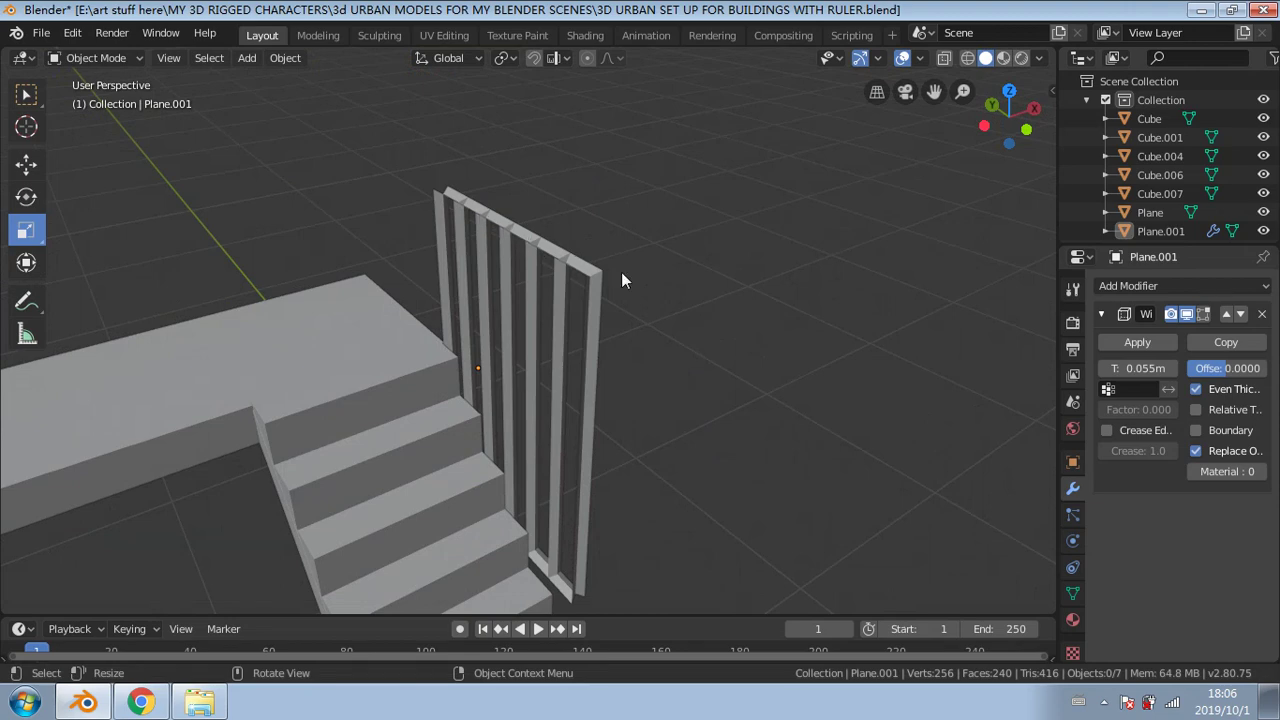
middle_click_drag(621, 272, 281, 112)
left_click(126, 62)
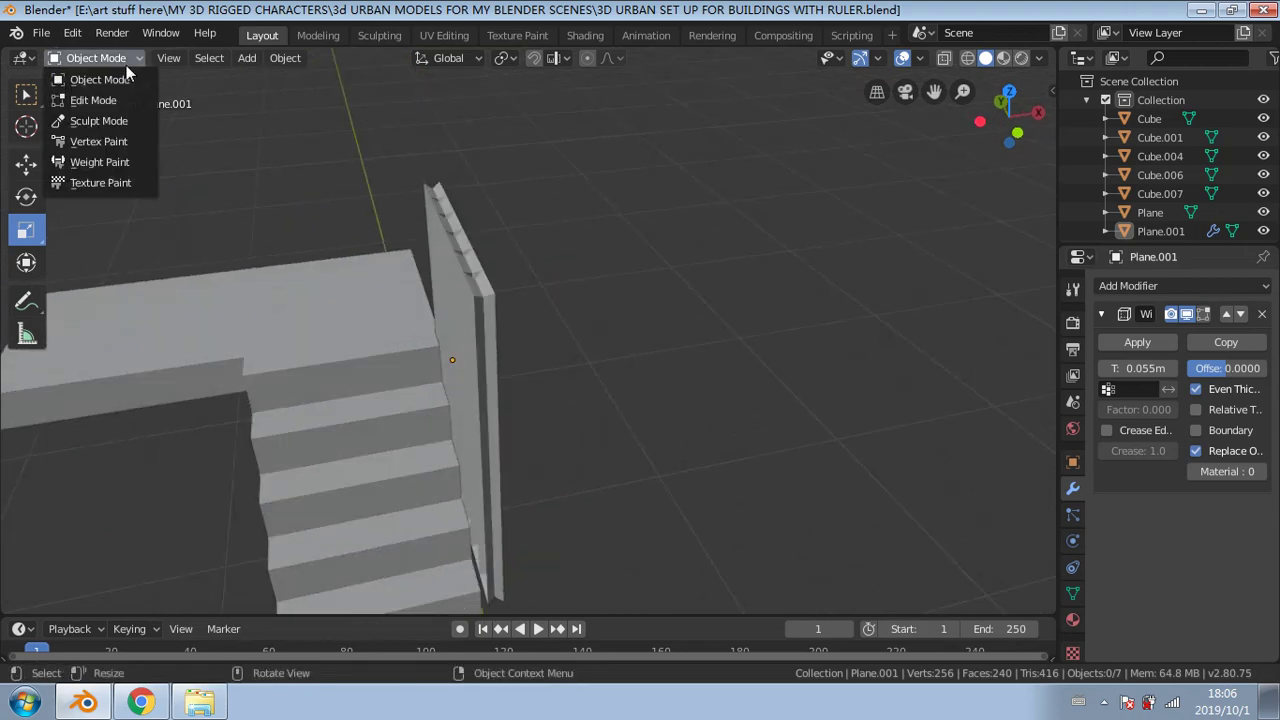
mouse_move(190, 58)
mouse_move(95, 58)
left_click(85, 100)
middle_click_drag(462, 262, 474, 265)
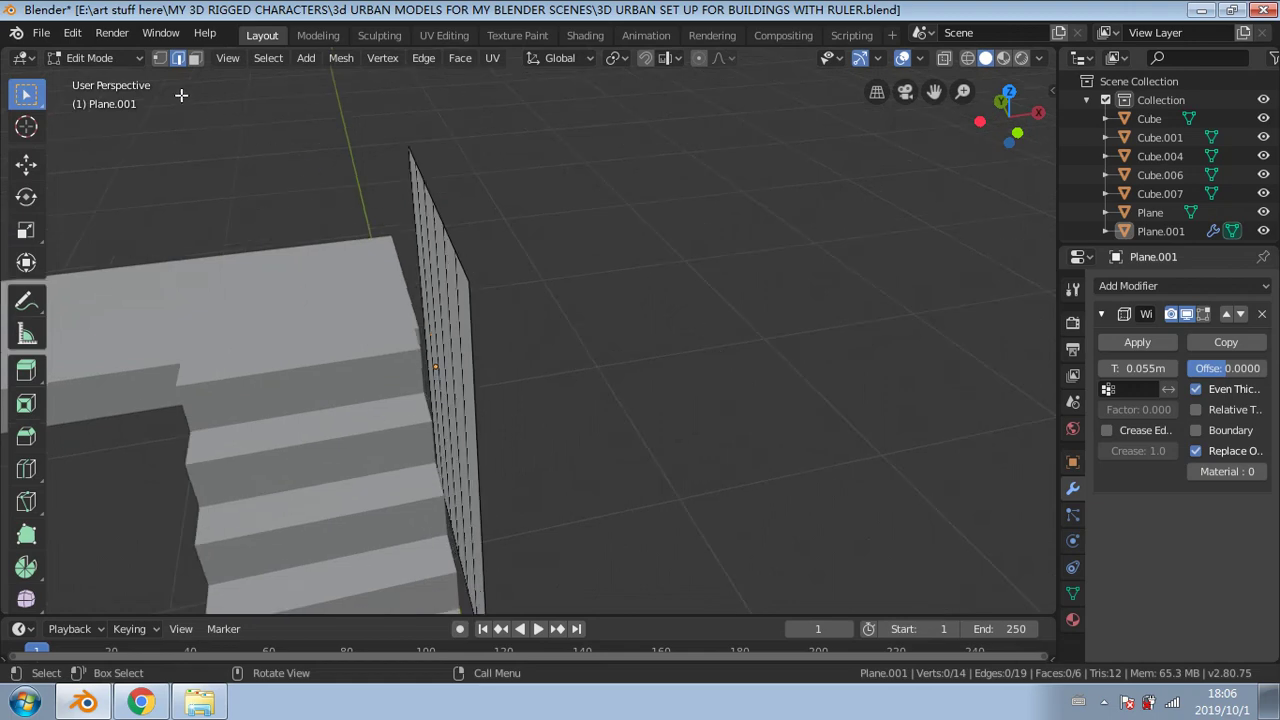
left_click(118, 59)
left_click(80, 77)
left_click(1115, 340)
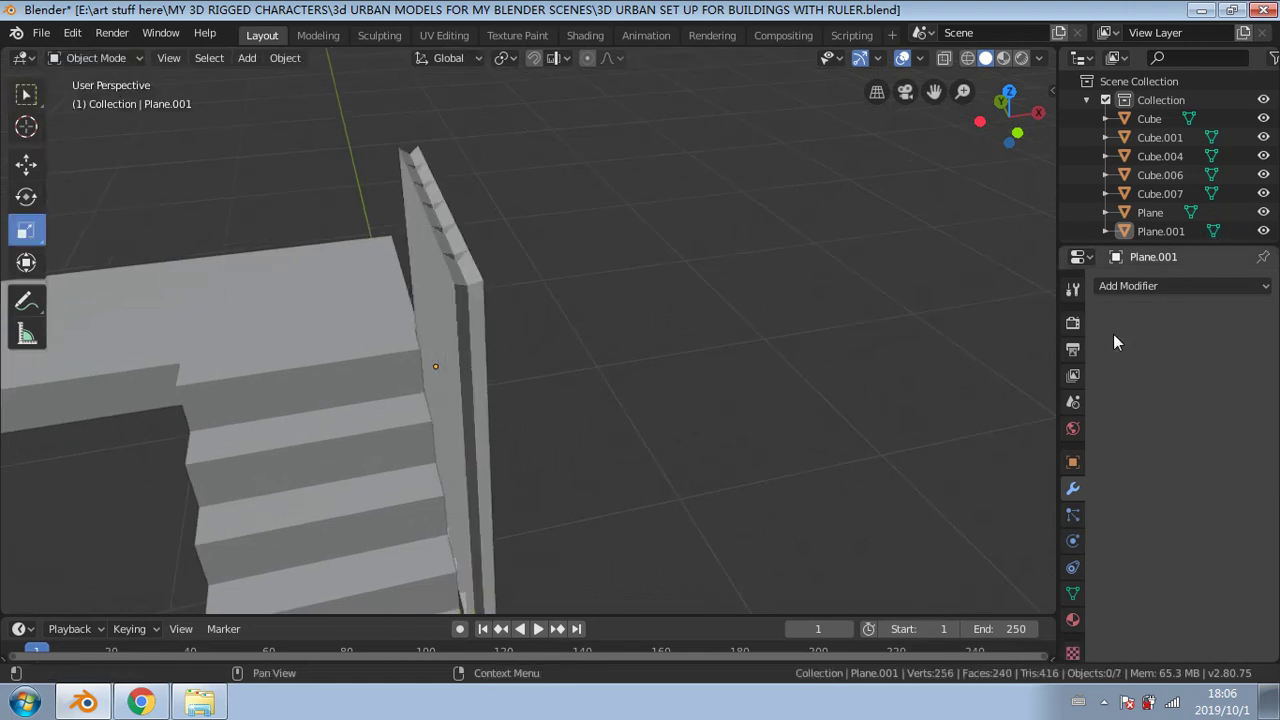
Step: In Edit Mode, try lowering the panel's top corner edges at the foot of the stairs by about 0.269 m along Z, and undo the move
left_click(110, 59)
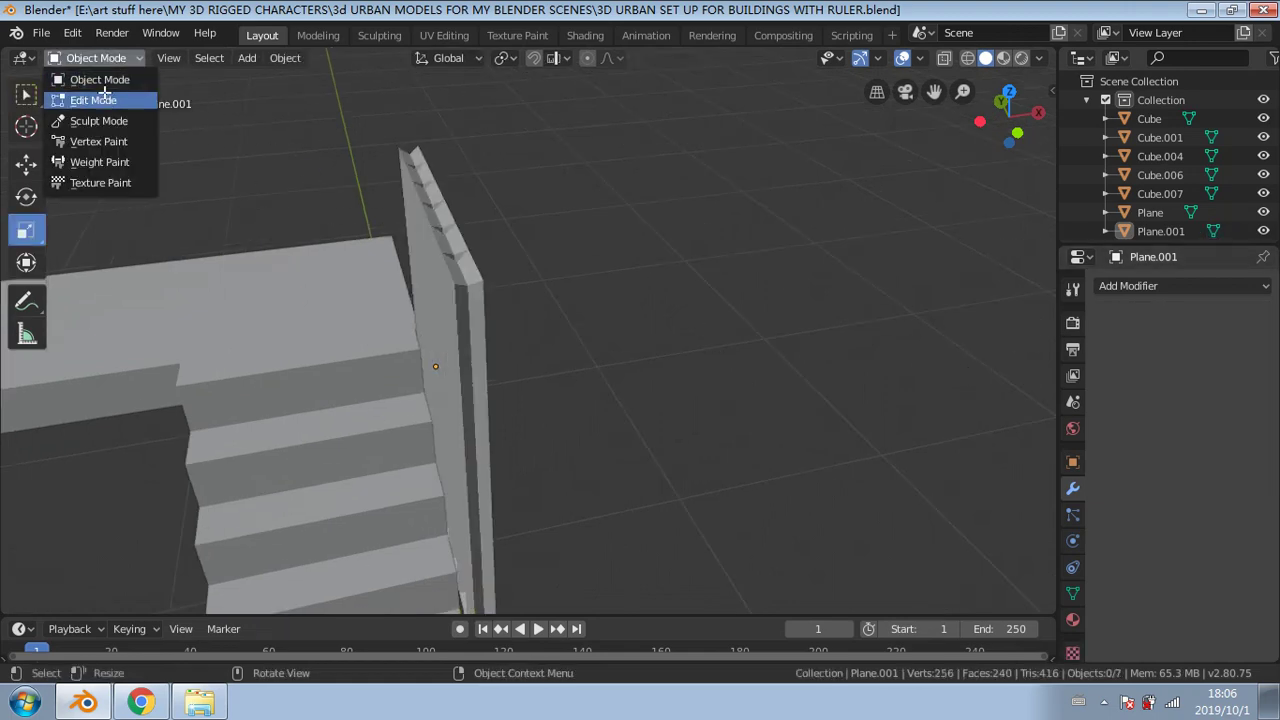
left_click(105, 98)
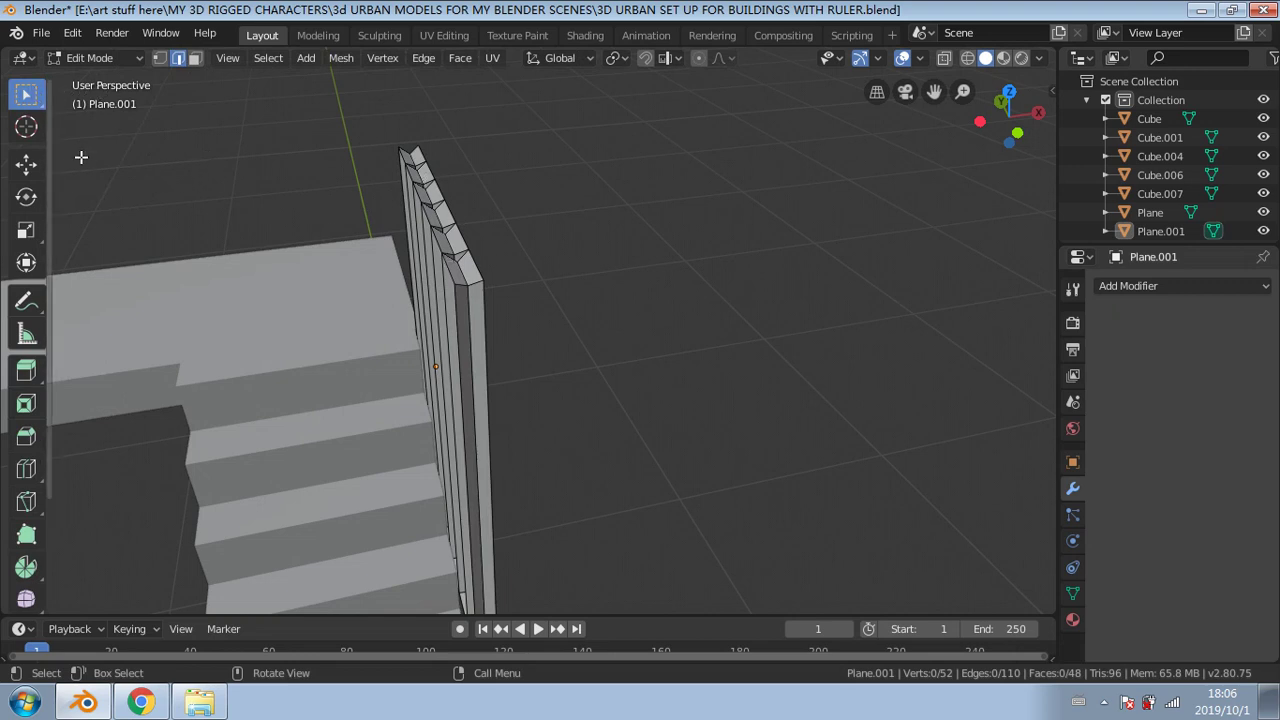
left_click(475, 286, "shift")
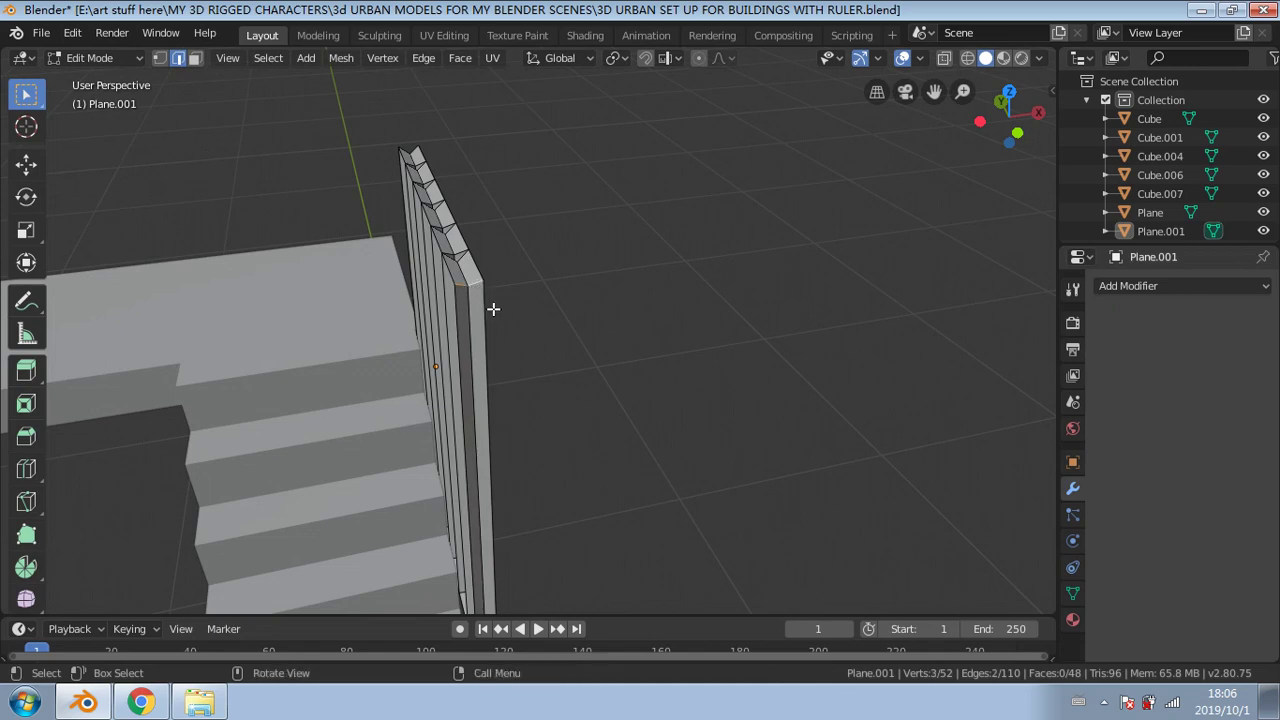
middle_click_drag(491, 308, 554, 363)
scroll(554, 363, "down", 3)
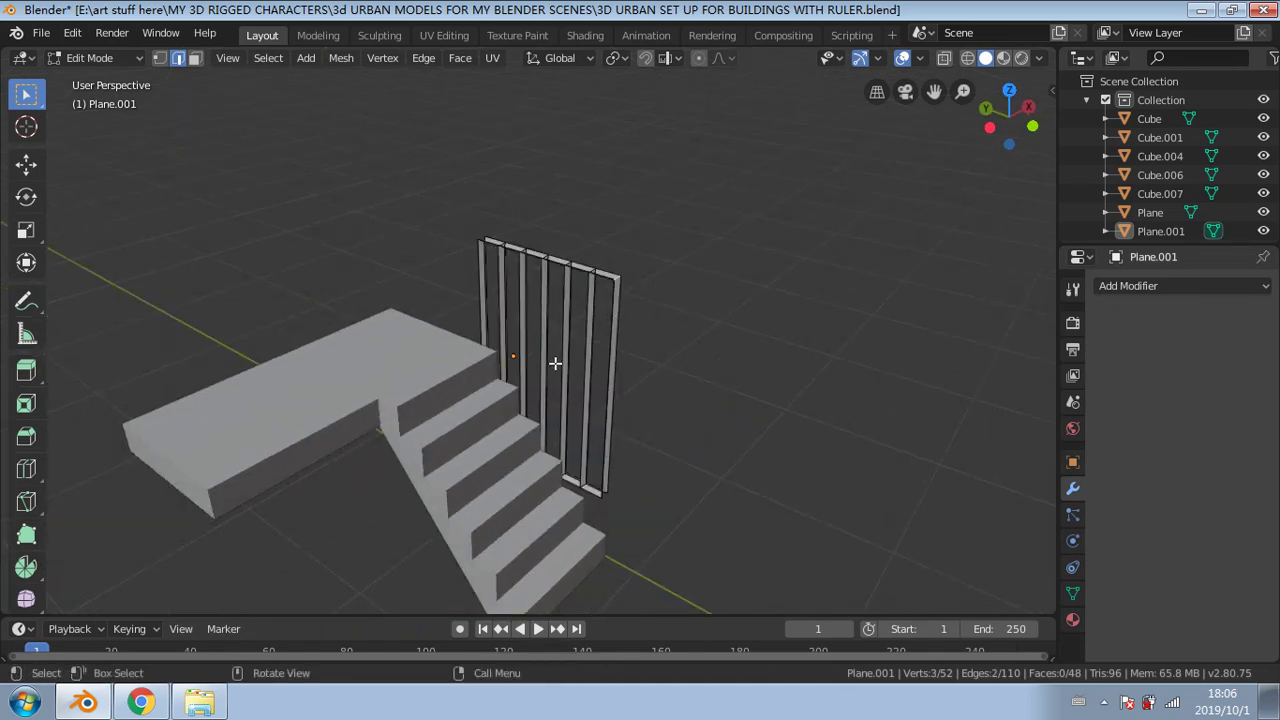
left_click(30, 164)
left_click_drag(627, 220, 663, 310)
middle_click_drag(663, 310, 734, 317)
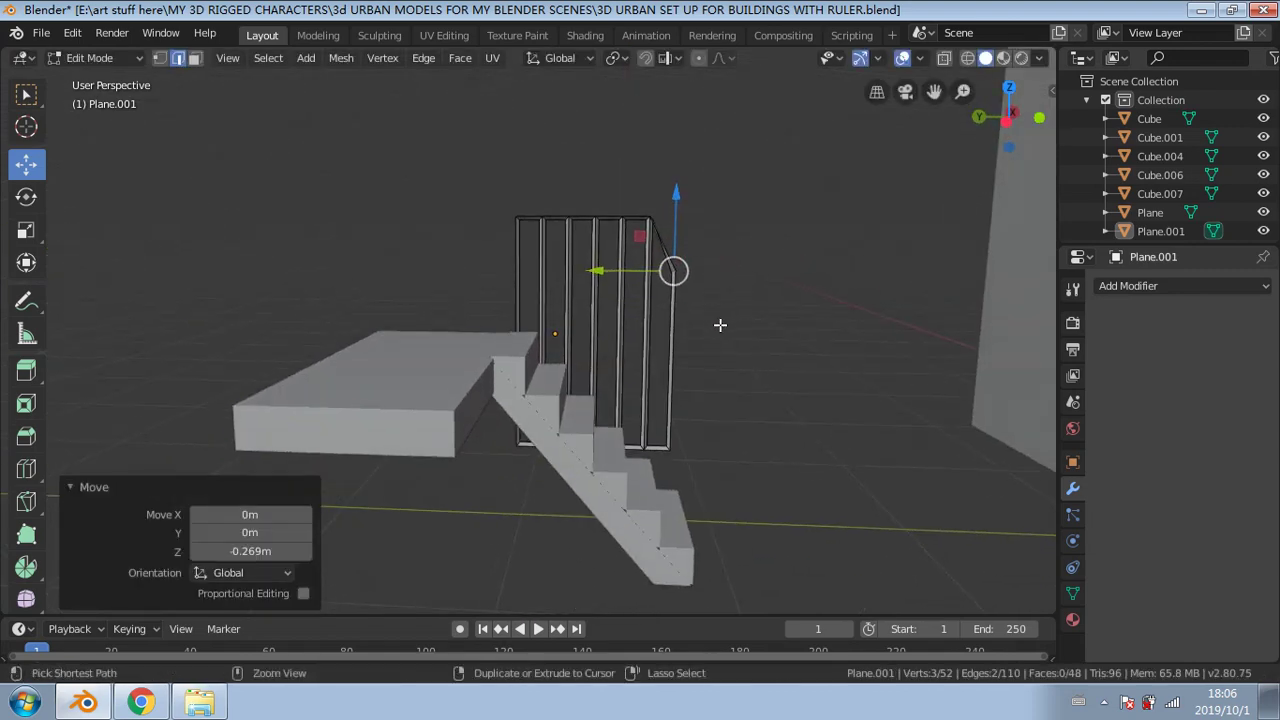
key("ctrl+z")
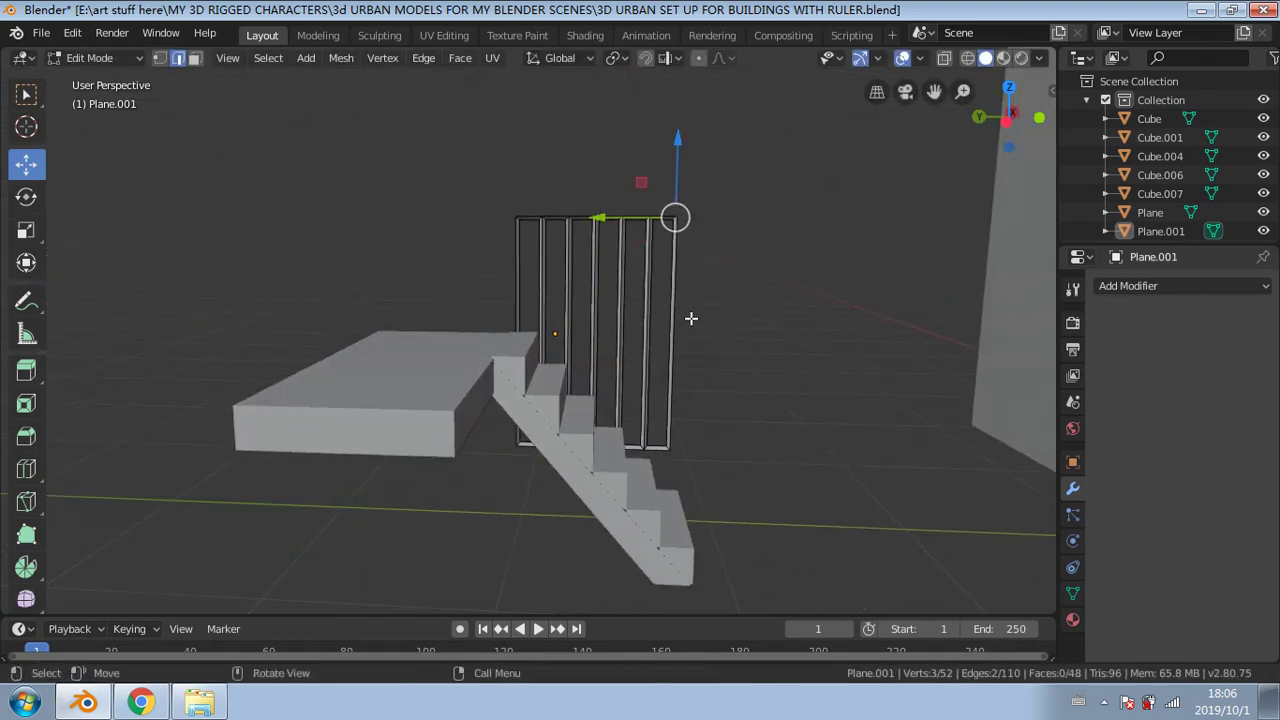
Step: Return to Object Mode and delete the whole wireframe panel beside the stairs
left_click(132, 60)
left_click(126, 79)
left_click(586, 263)
key("Delete")
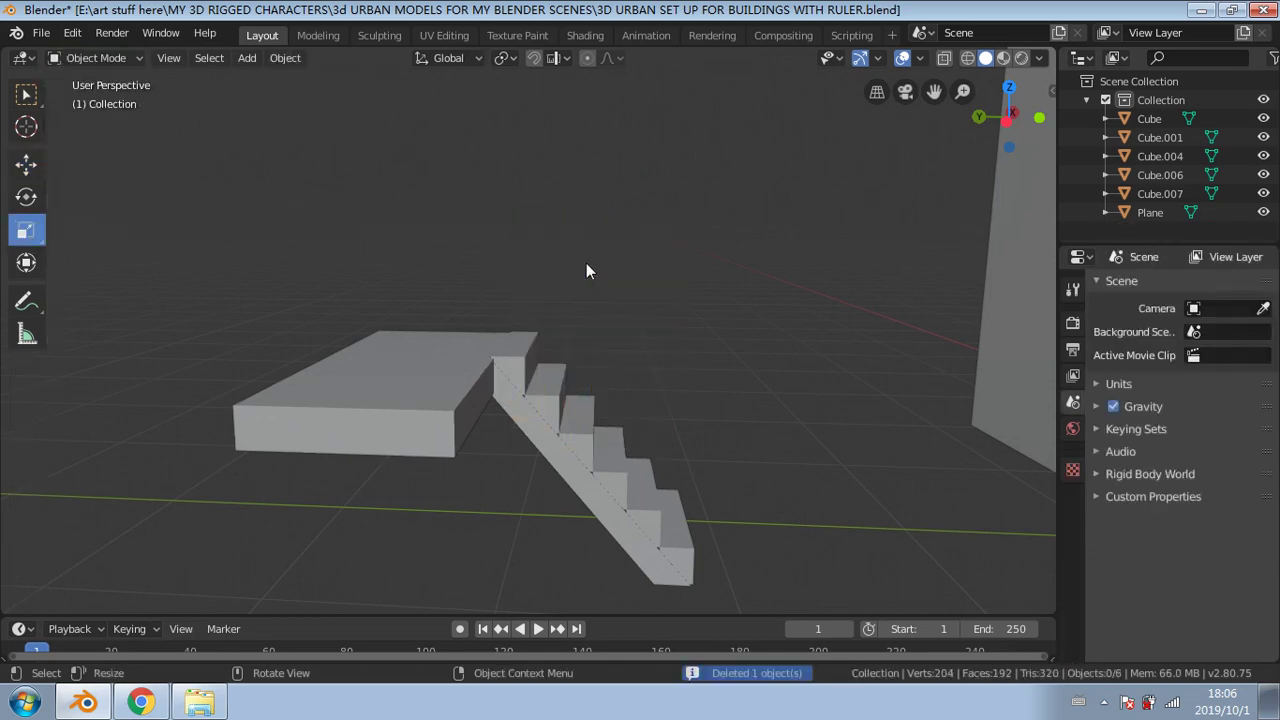
Step: Add a cylinder mesh to the scene with the default 32 vertices, 1 m radius and 2 m depth
middle_click_drag(586, 263, 693, 380)
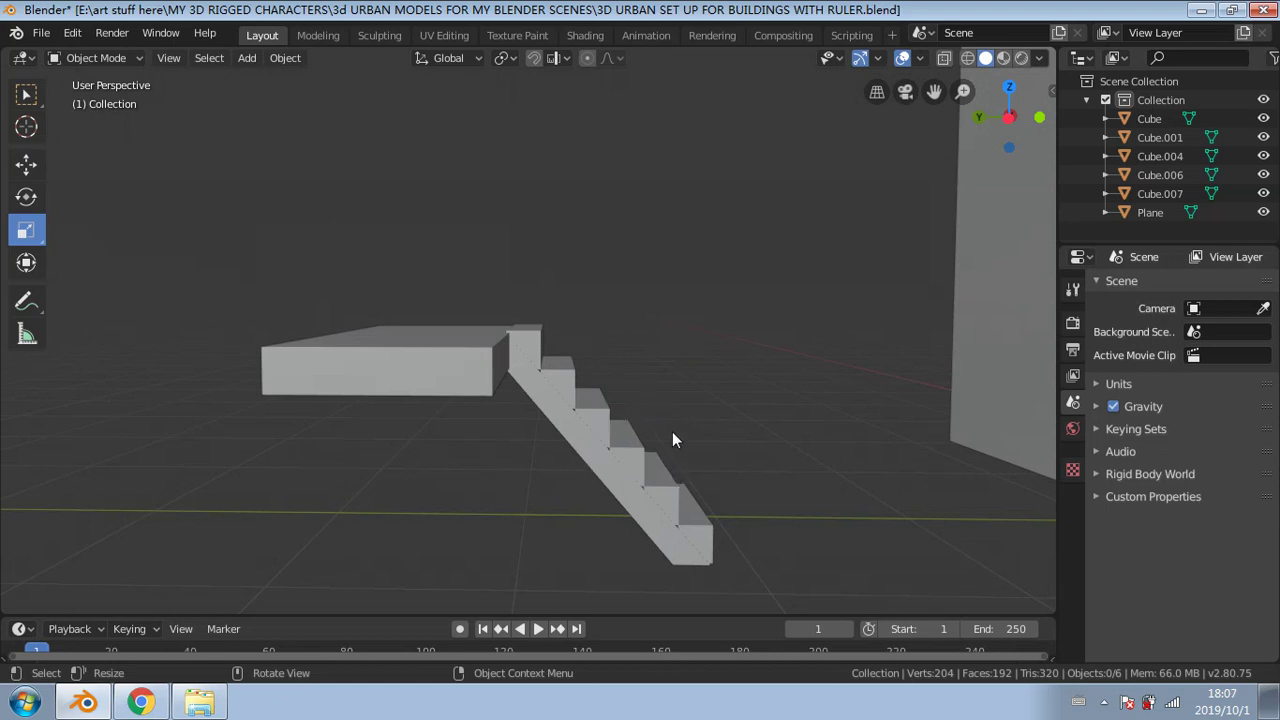
middle_click_drag(705, 438, 611, 408, "shift")
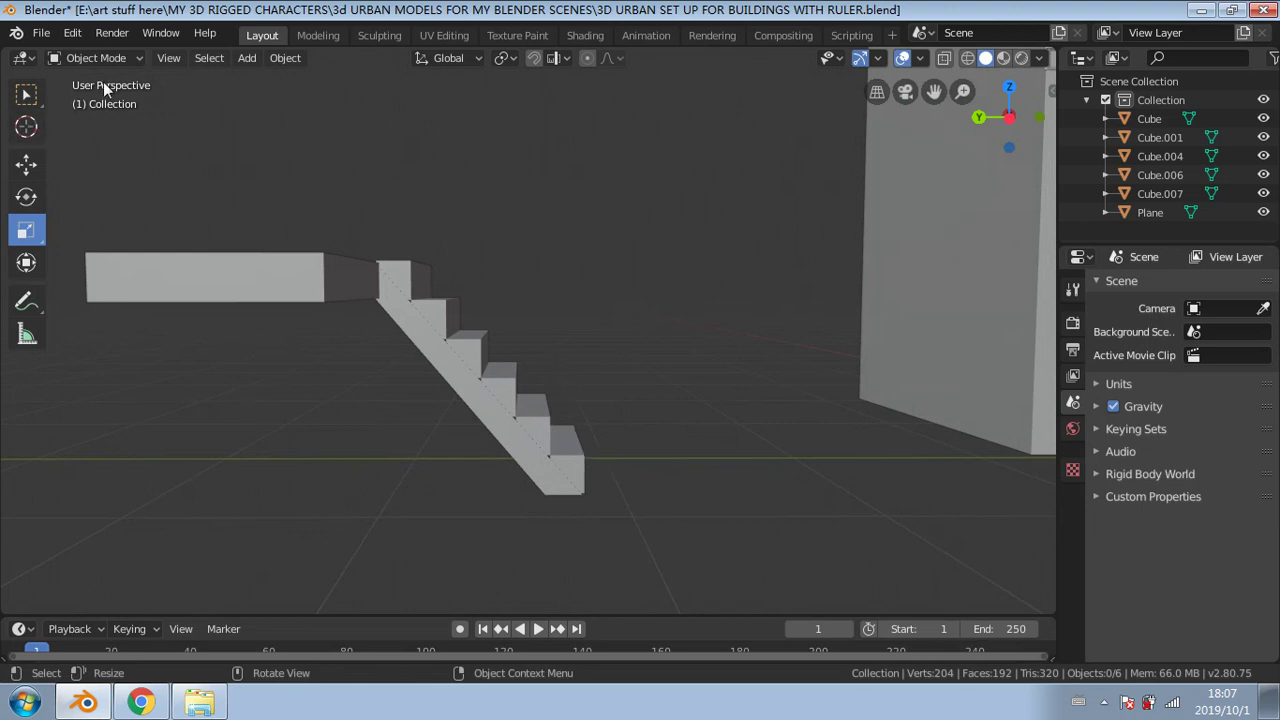
left_click(114, 58)
mouse_move(246, 58)
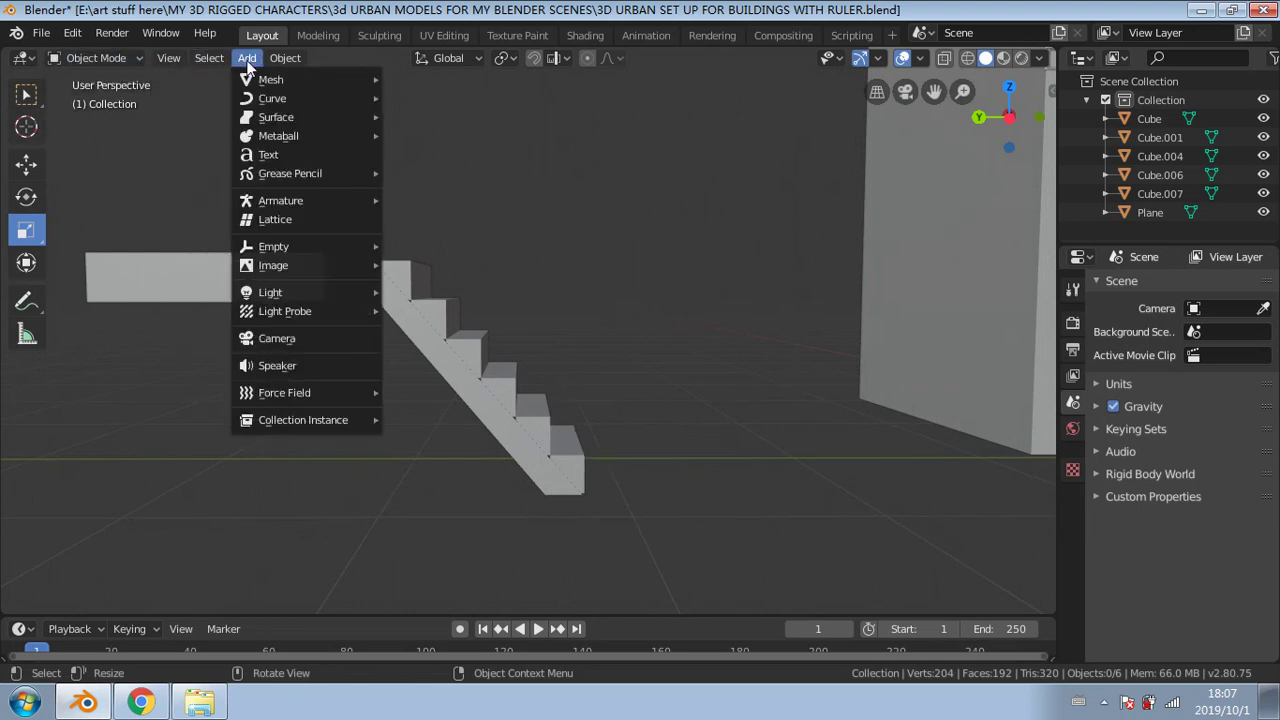
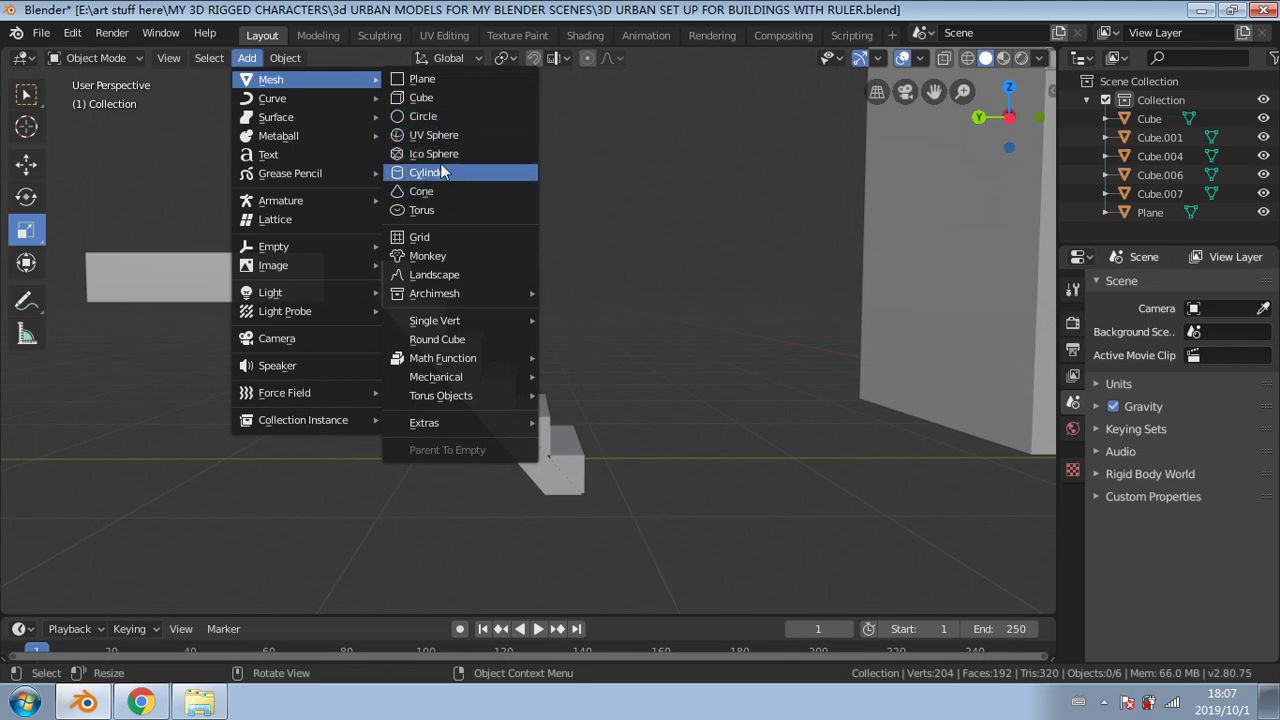
left_click(448, 57)
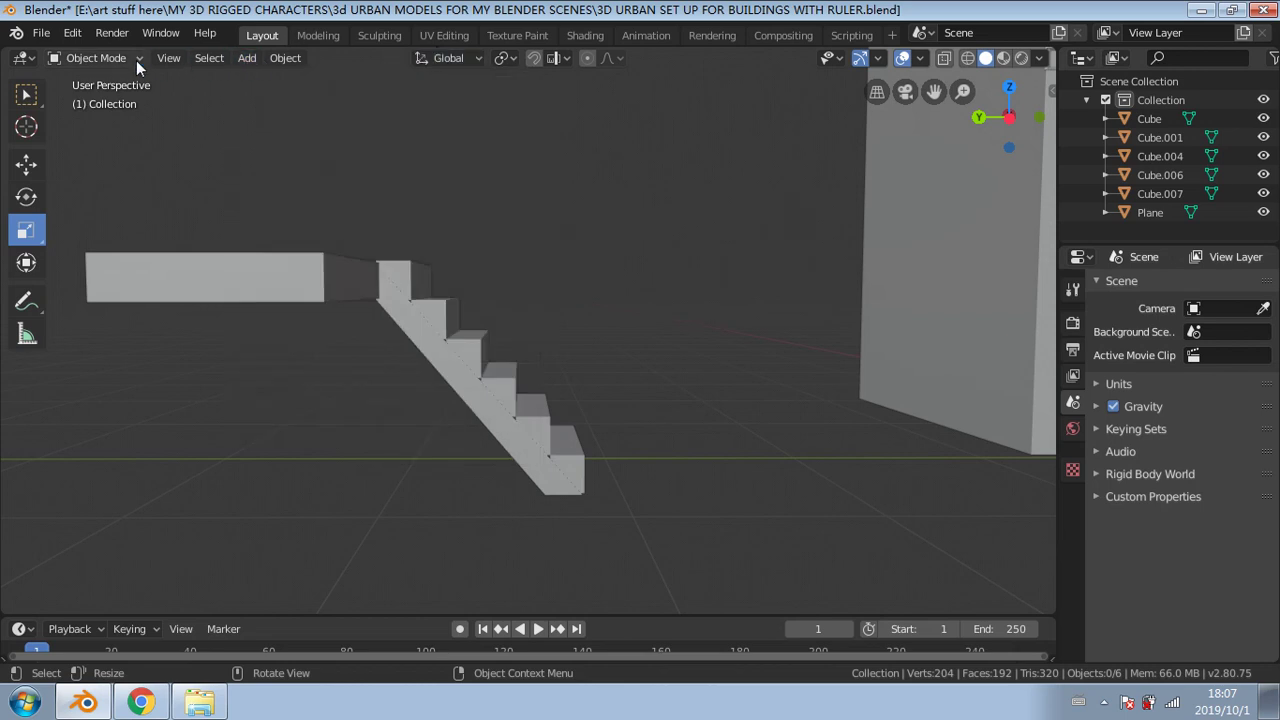
left_click(247, 58)
mouse_move(270, 80)
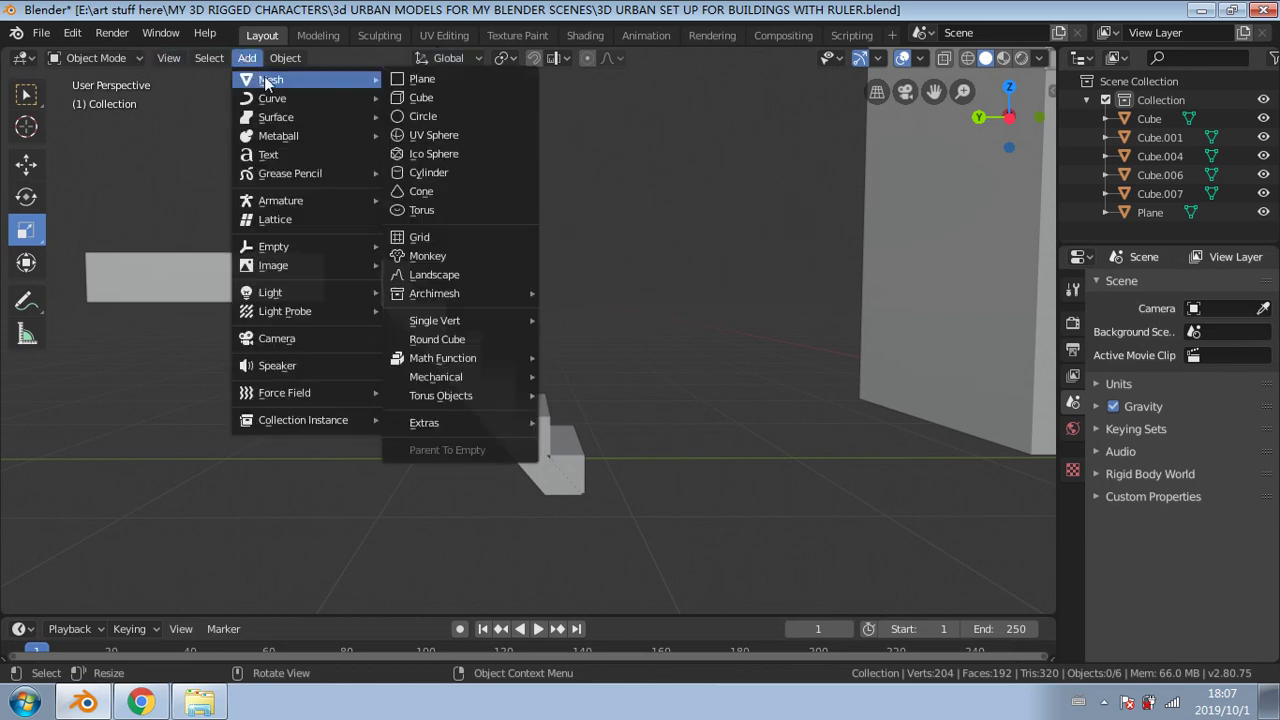
left_click(428, 193)
Step: Move the cylinder about 4.37 m along Y to the lower flight of stairs
middle_click_drag(517, 243, 619, 346)
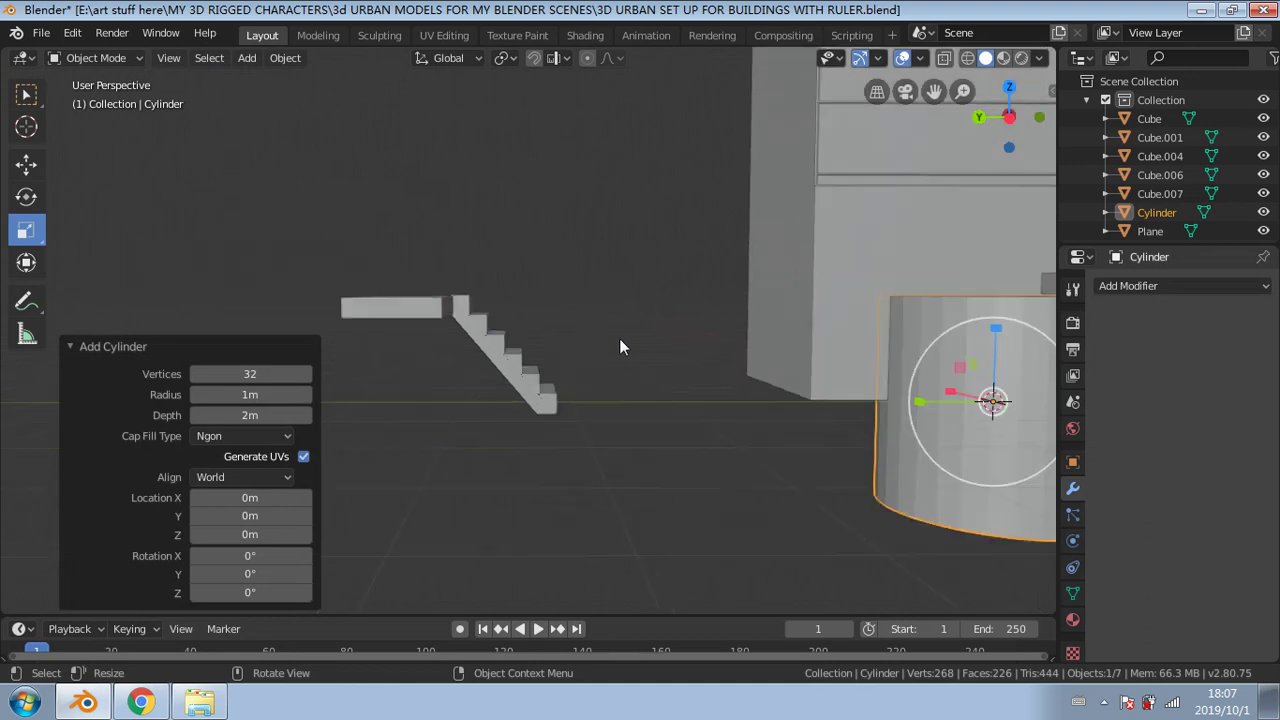
left_click(26, 163)
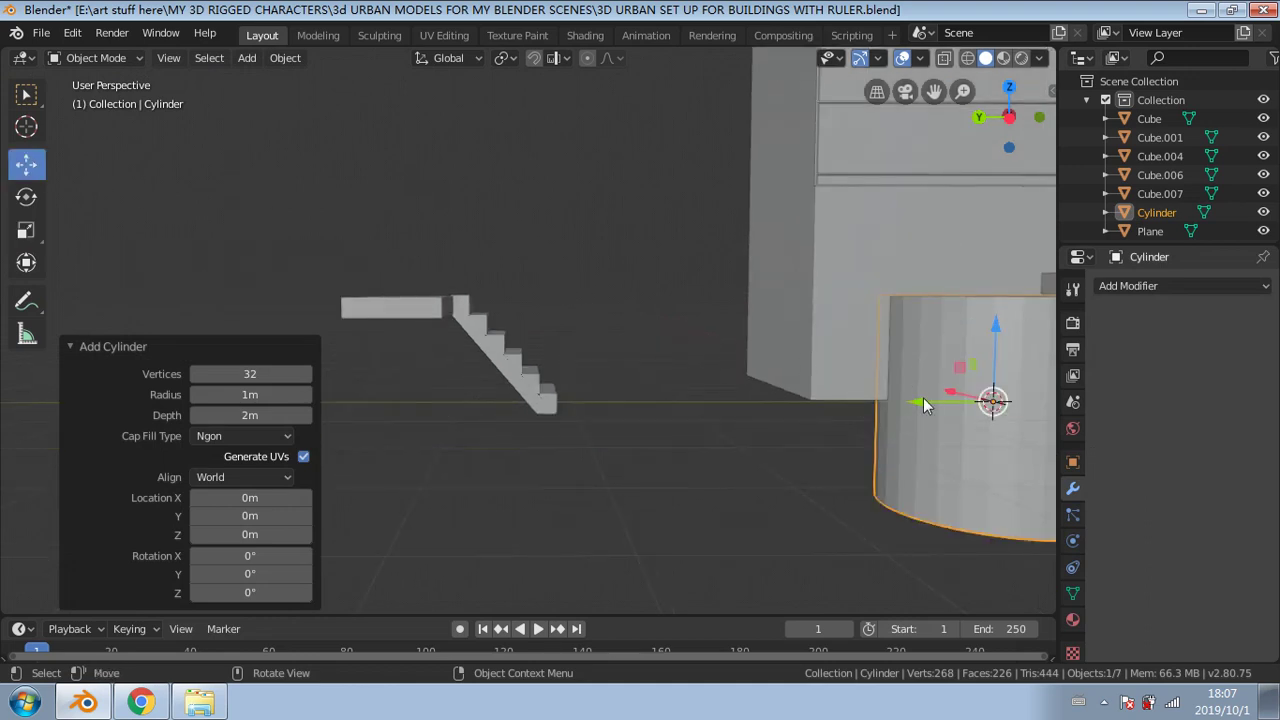
left_click_drag(925, 405, 480, 405)
middle_click_drag(589, 335, 307, 277)
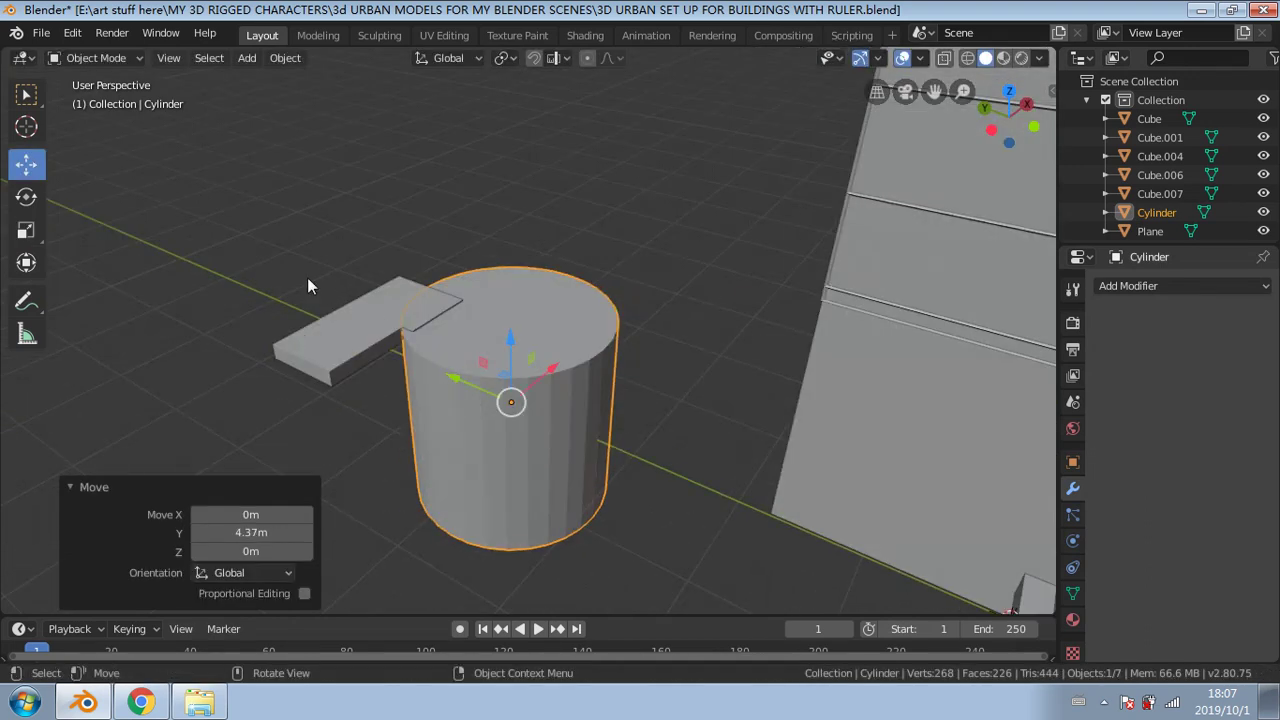
Step: Scale the cylinder uniformly by about 0.110, and shrink it further to a thin post size beside the bottom step
left_click(26, 229)
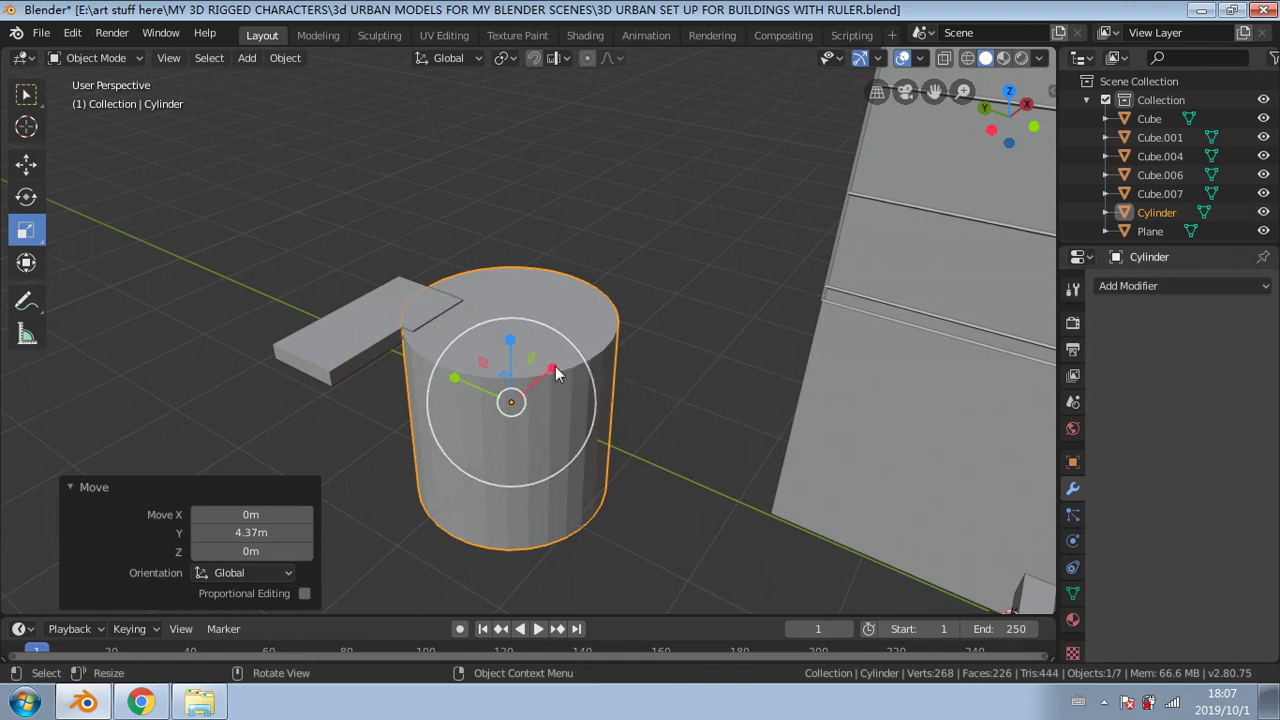
left_click_drag(575, 350, 510, 397)
middle_click_drag(510, 397, 634, 455)
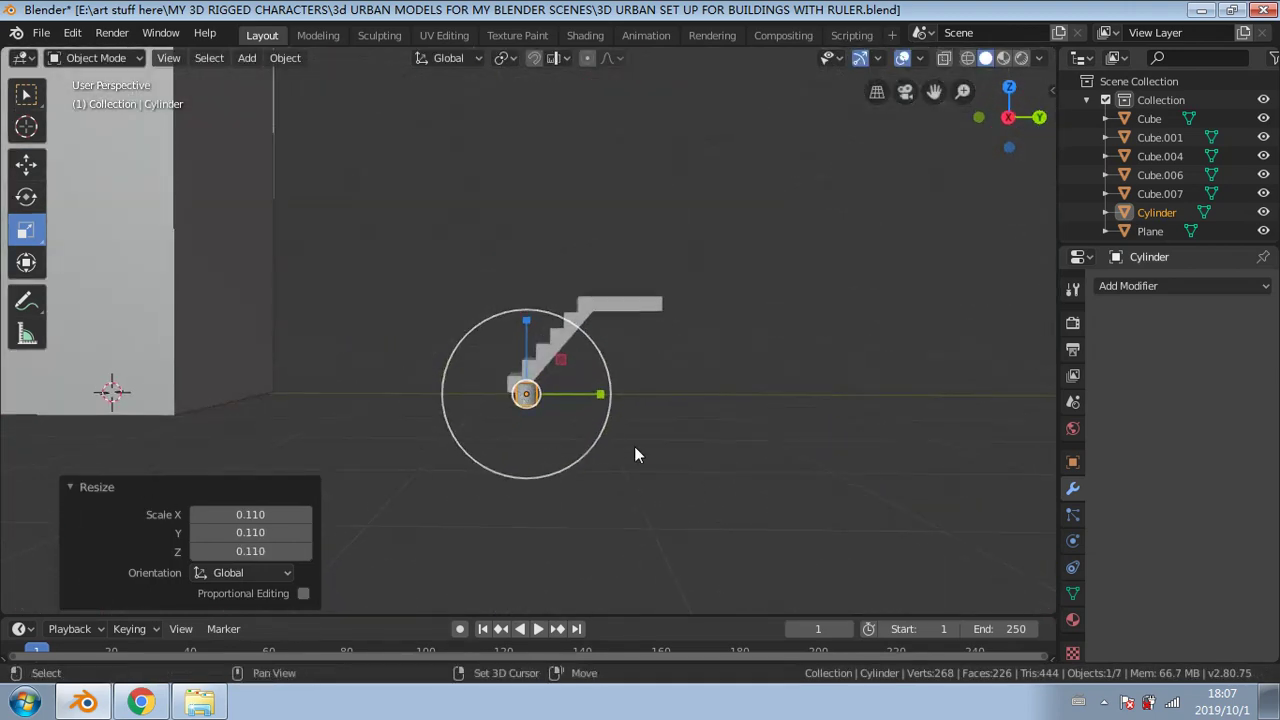
scroll(595, 368, "up", 8)
middle_click_drag(604, 398, 580, 124, "shift")
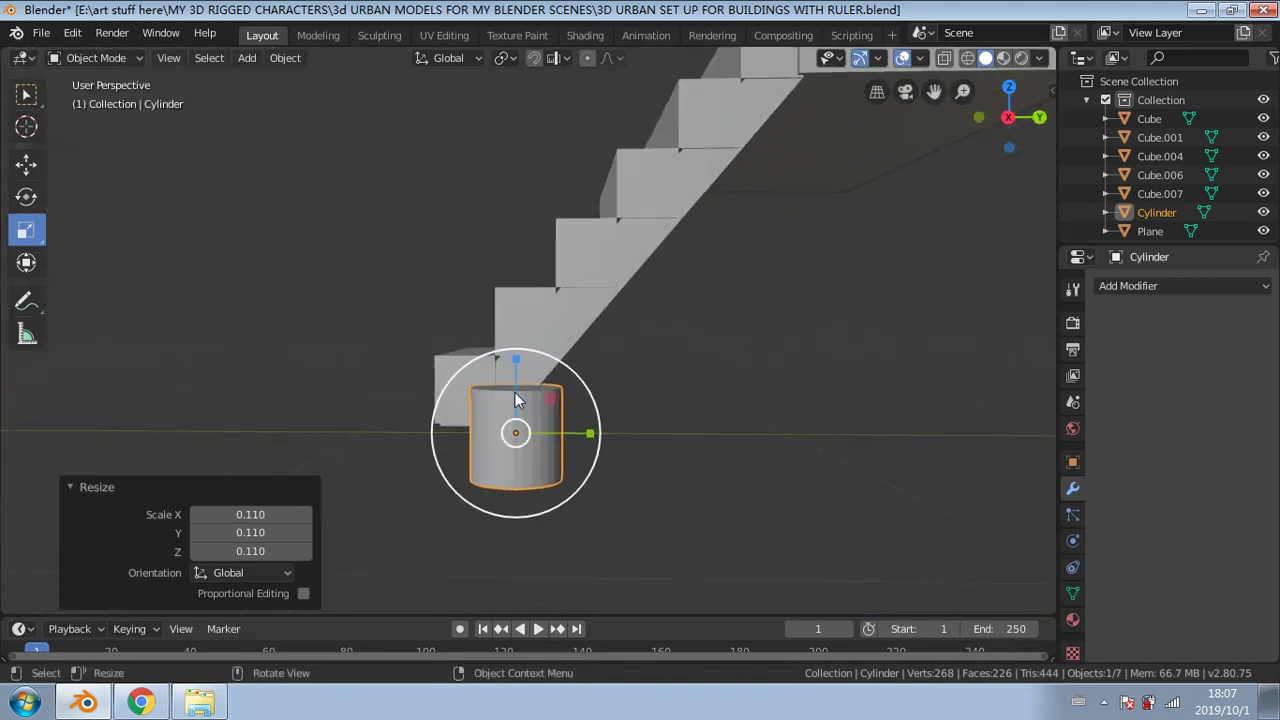
left_click_drag(586, 381, 538, 431)
Step: Raise the small cylinder by about 0.0357 m along Z beside the bottom step
left_click(26, 165)
middle_click_drag(538, 431, 360, 387)
left_click_drag(360, 387, 347, 366)
middle_click_drag(350, 368, 485, 411)
middle_click_drag(428, 466, 425, 371, "shift")
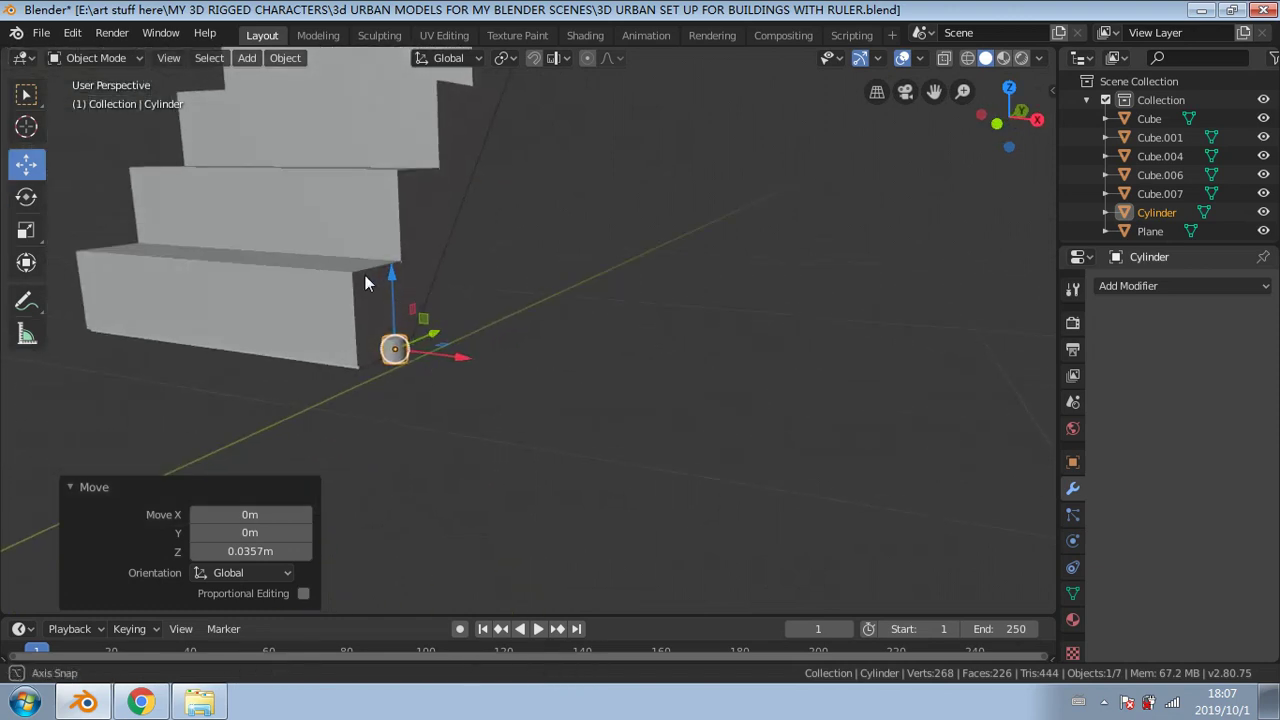
Step: In Edit Mode, raise the small cylinder's top face by about 0.647 m along Z to form a tall post
middle_click_drag(366, 277, 391, 281)
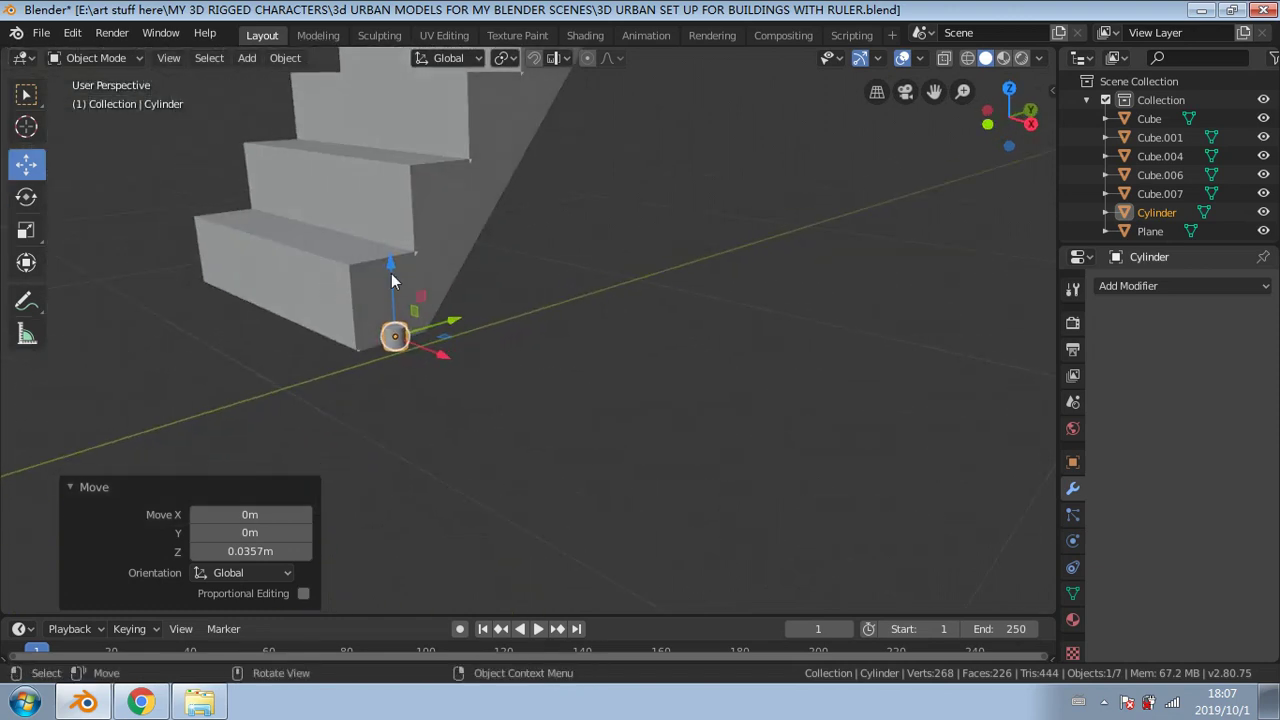
left_click(143, 62)
left_click(115, 112)
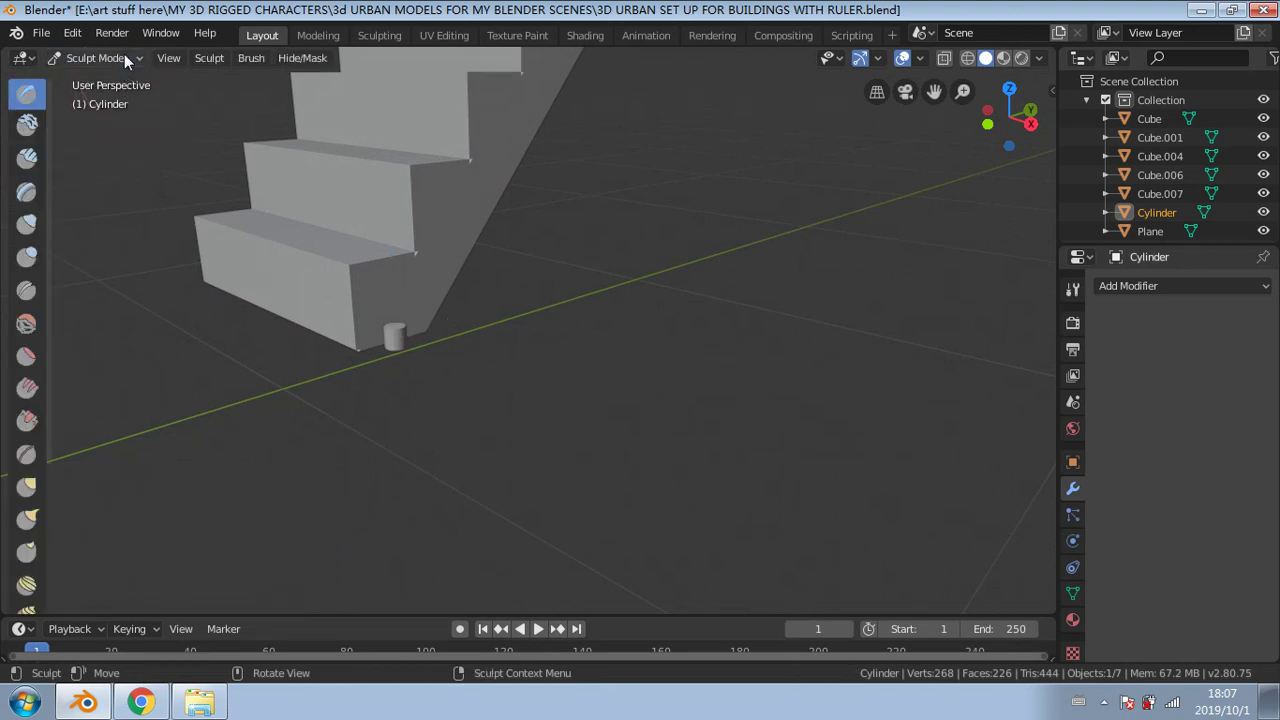
left_click(124, 60)
left_click(108, 101)
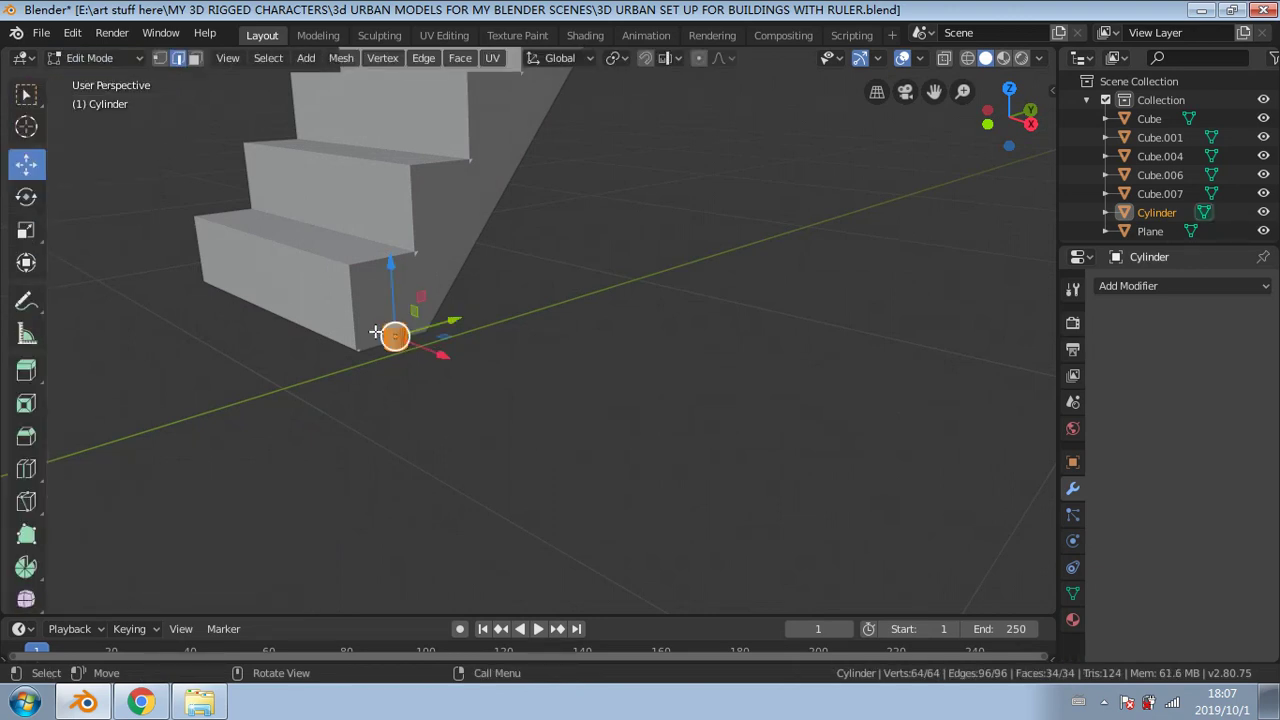
left_click(191, 125)
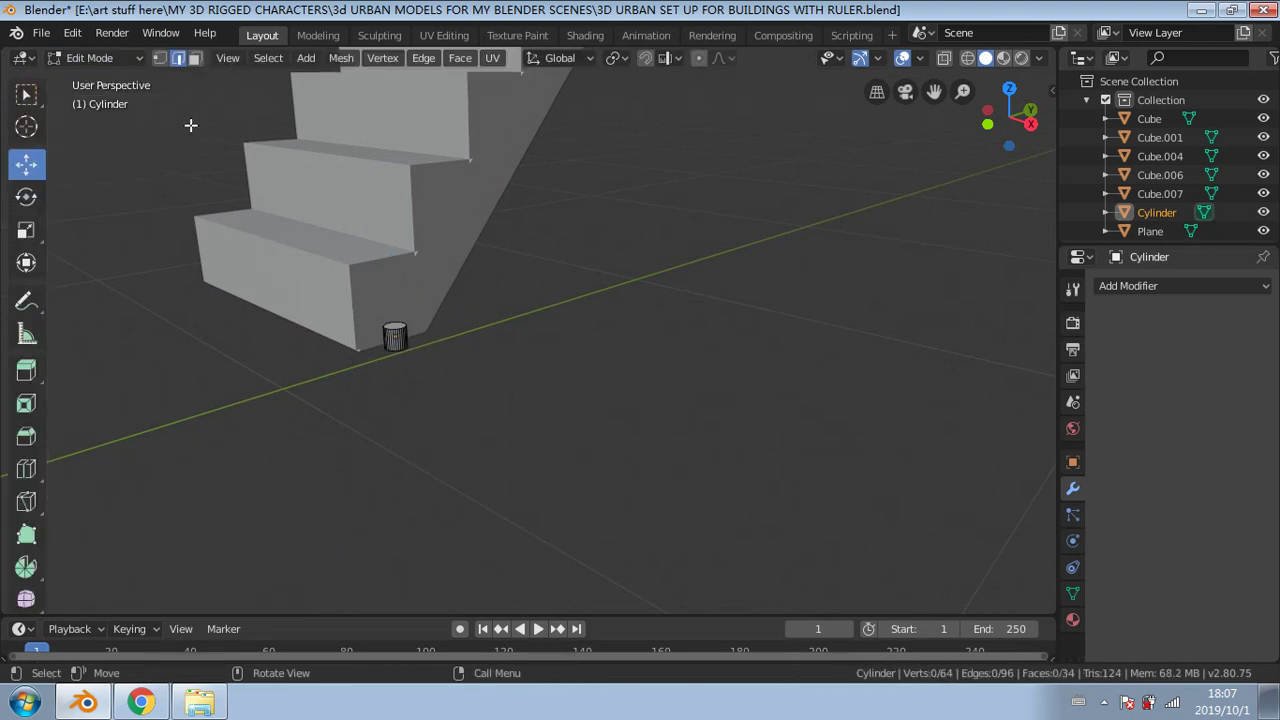
left_click(395, 330)
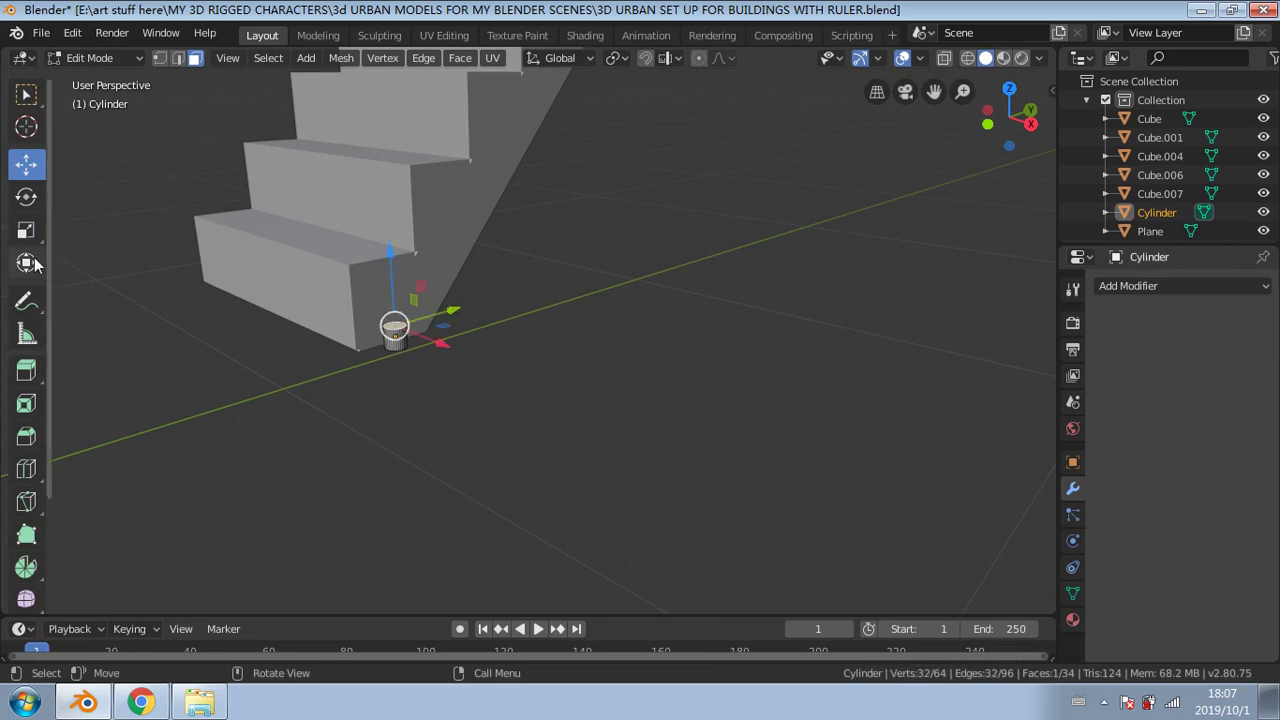
left_click_drag(390, 240, 381, 445)
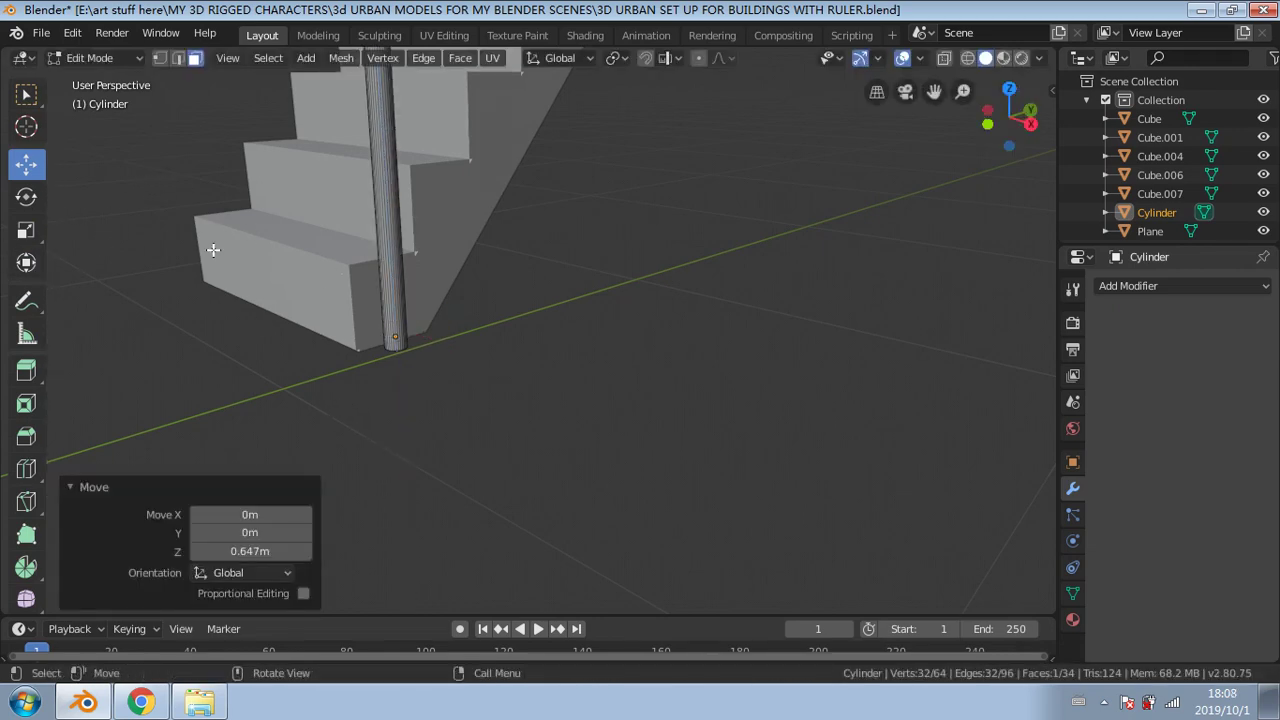
Step: Adjust the post's height by moving its top face about -0.179 m, 0.121 m and -0.216 m along Z
middle_click_drag(214, 250, 536, 184)
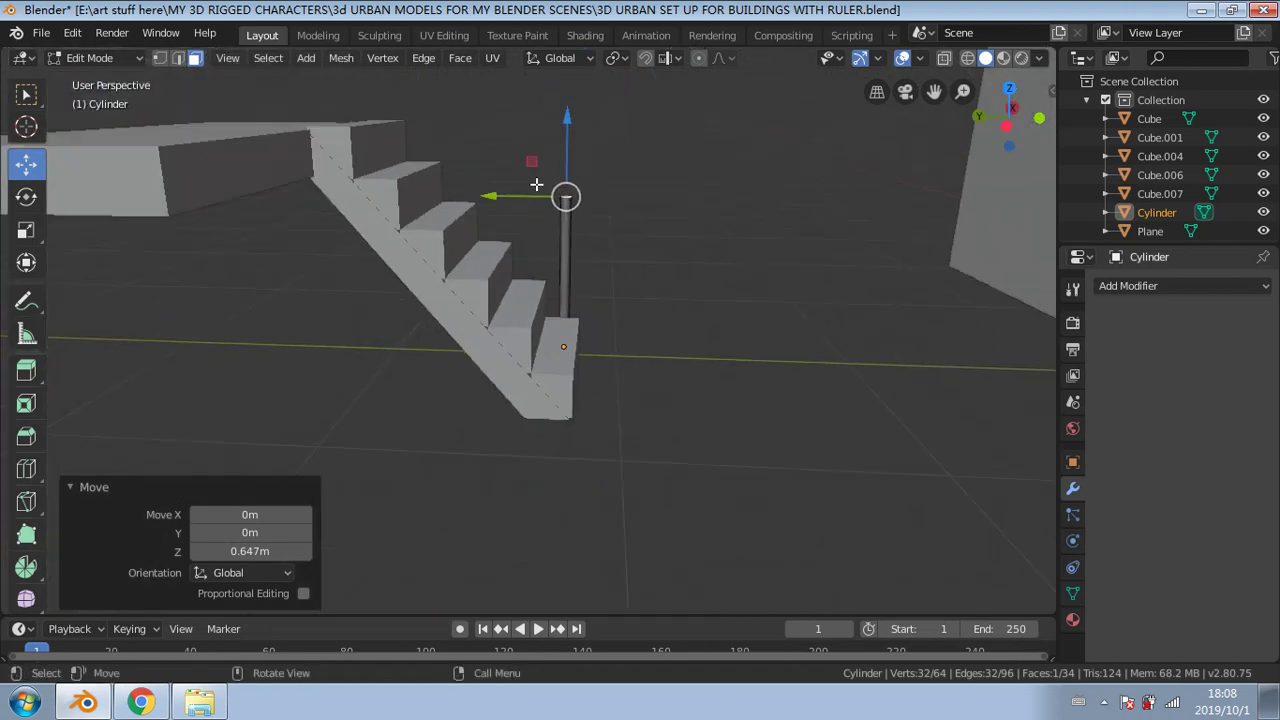
left_click_drag(567, 141, 566, 234)
middle_click_drag(566, 234, 193, 329)
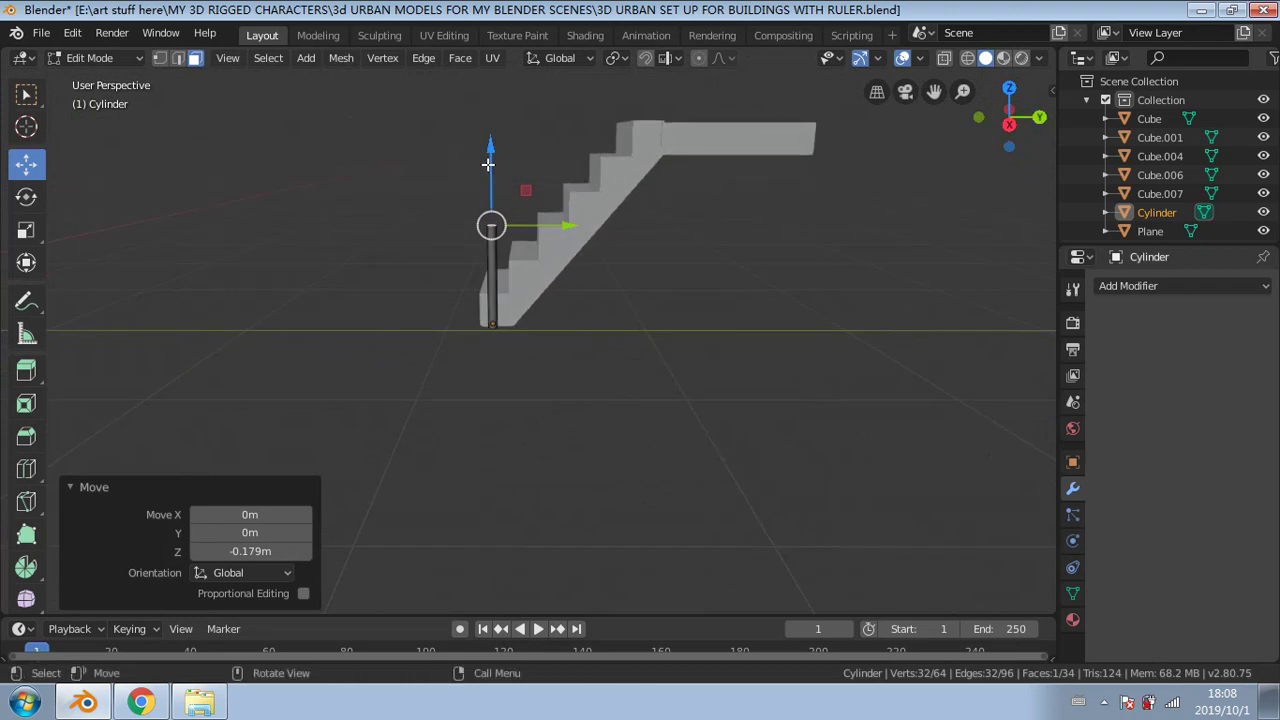
left_click_drag(492, 145, 490, 118)
middle_click_drag(490, 118, 895, 247)
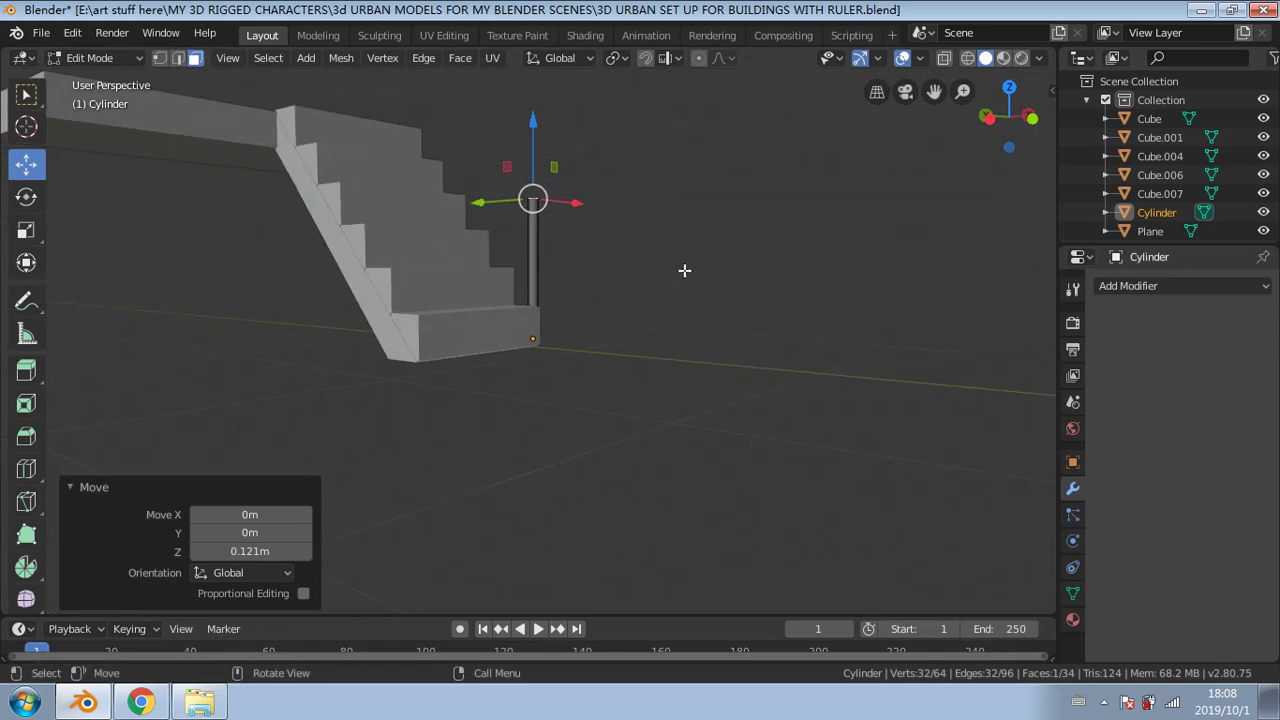
middle_click_drag(717, 346, 572, 308)
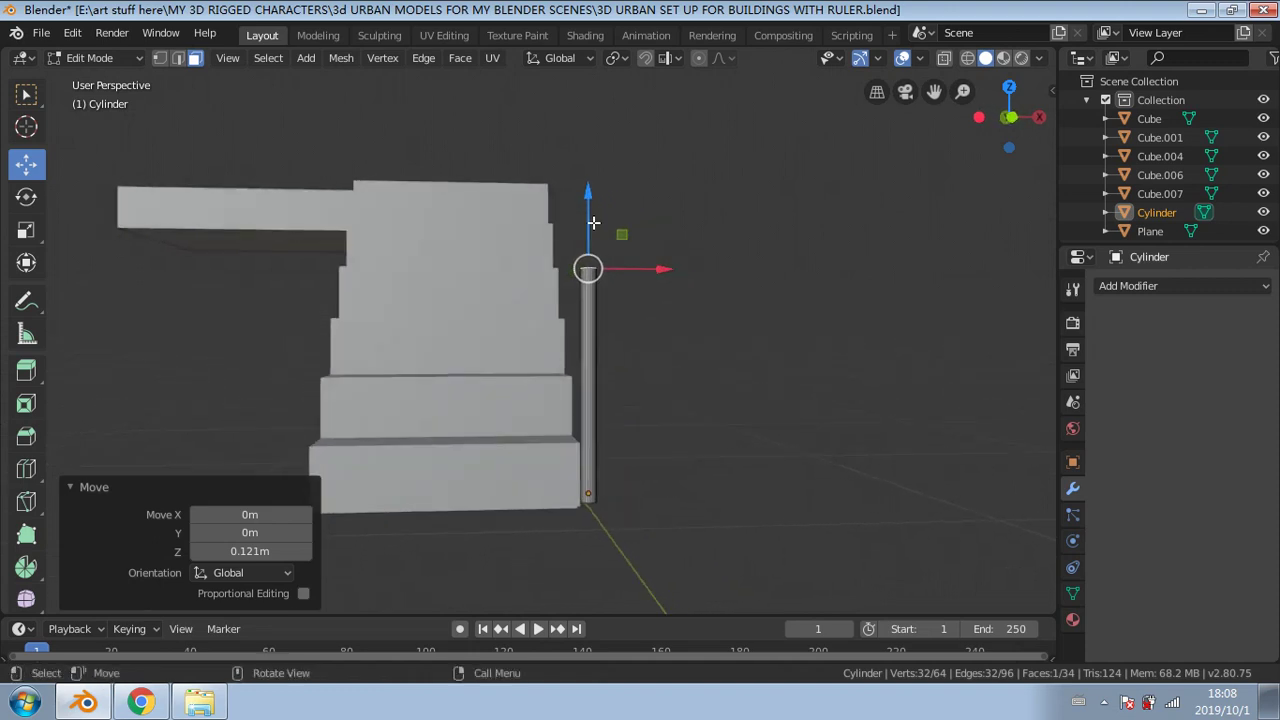
left_click_drag(588, 205, 584, 330)
middle_click_drag(584, 330, 597, 378)
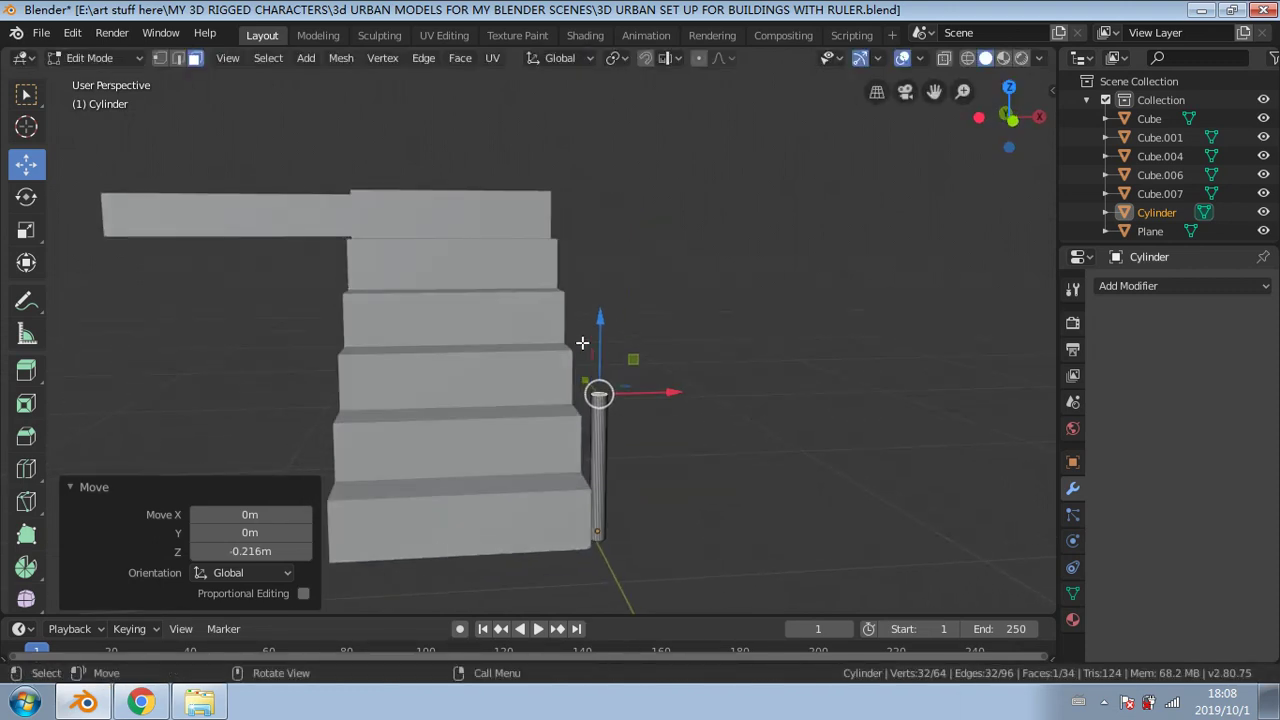
Step: Raise the post's top face by about 0.125 m along Z and fine-tune it by about -0.0052 m
left_click_drag(602, 319, 602, 300)
middle_click_drag(622, 332, 651, 330)
left_click_drag(671, 306, 668, 262)
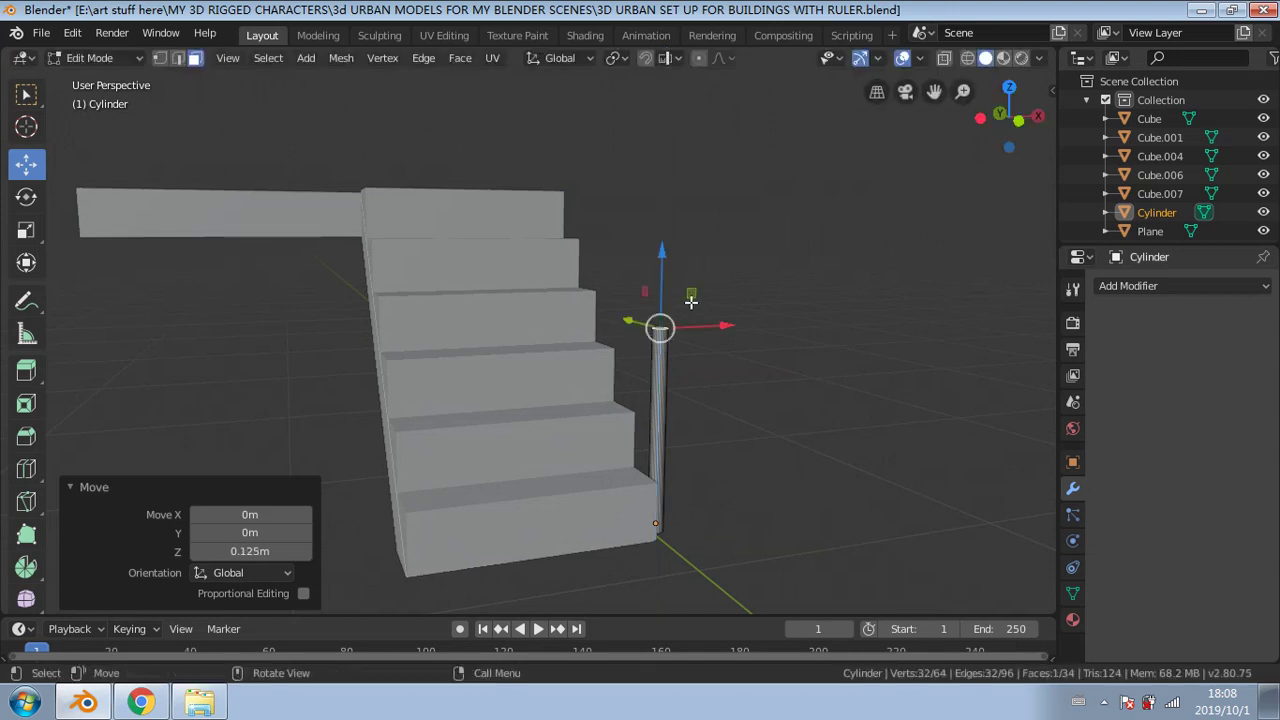
middle_click_drag(668, 262, 750, 322)
left_click_drag(726, 293, 729, 343)
middle_click_drag(729, 343, 831, 346)
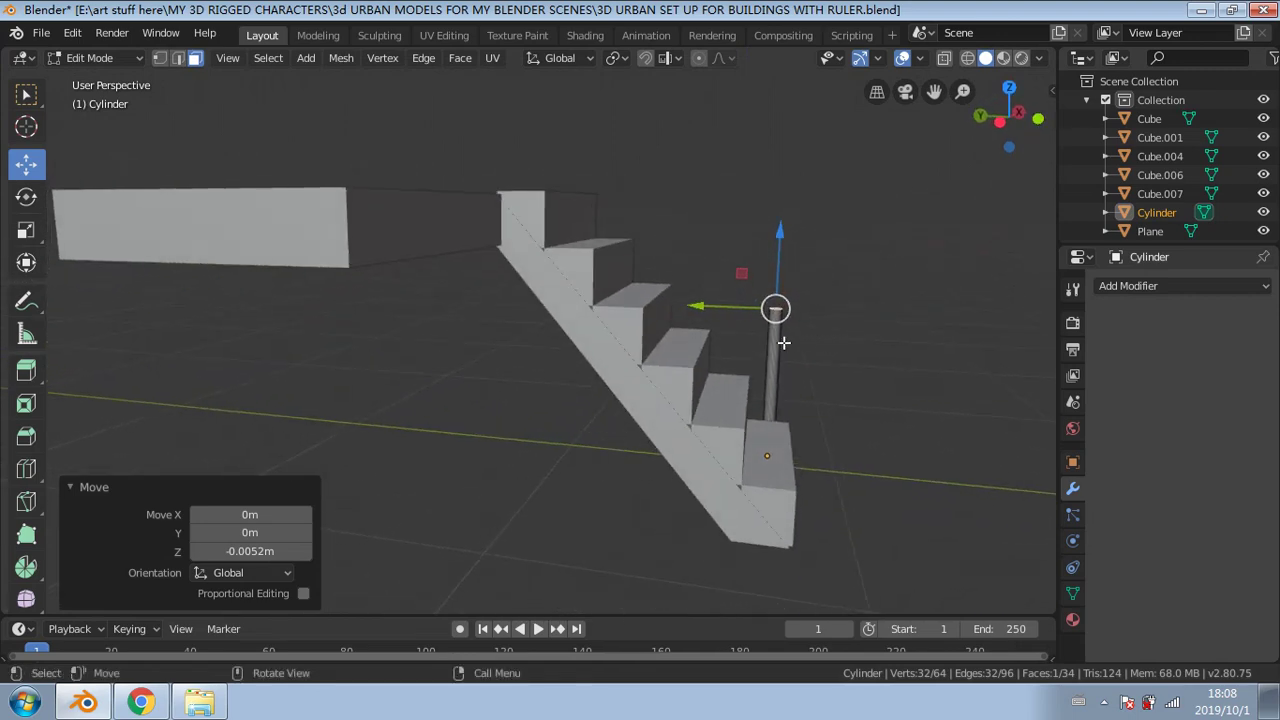
middle_click_drag(735, 289, 521, 354)
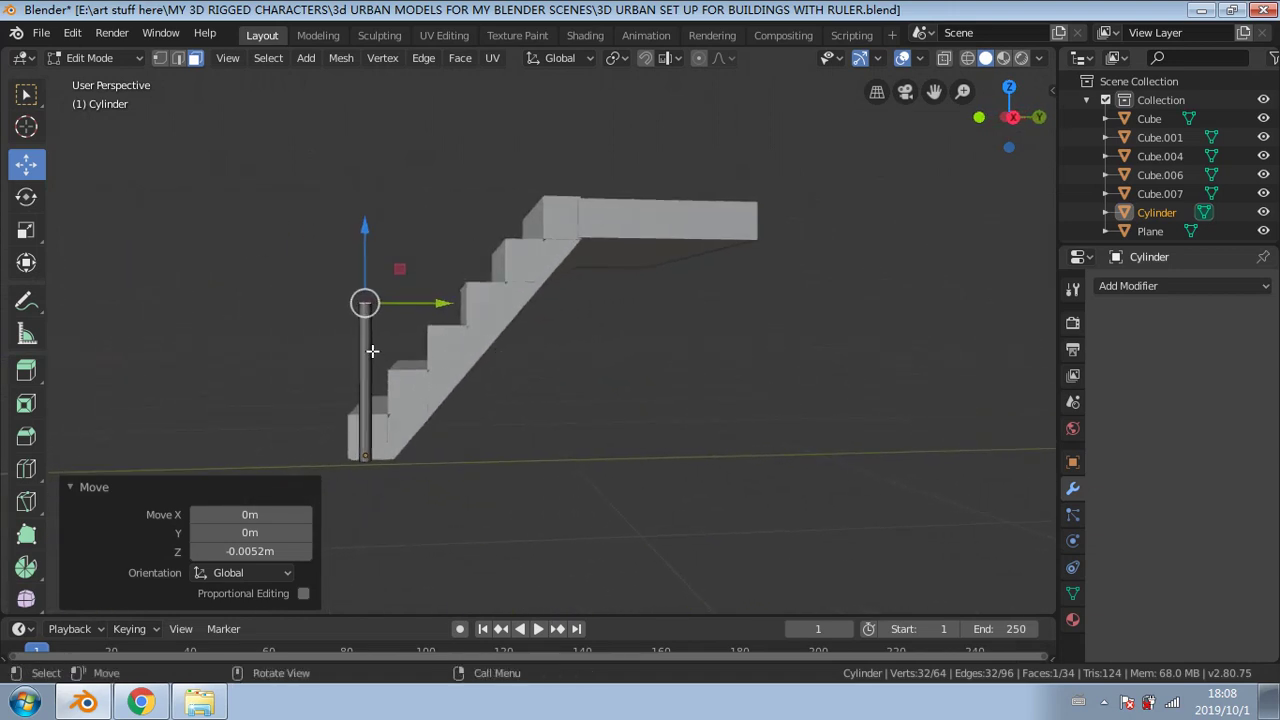
Step: Deselect the mesh, return to Object Mode and add an Array modifier to the post
key("alt+a")
left_click(101, 60)
left_click(100, 80)
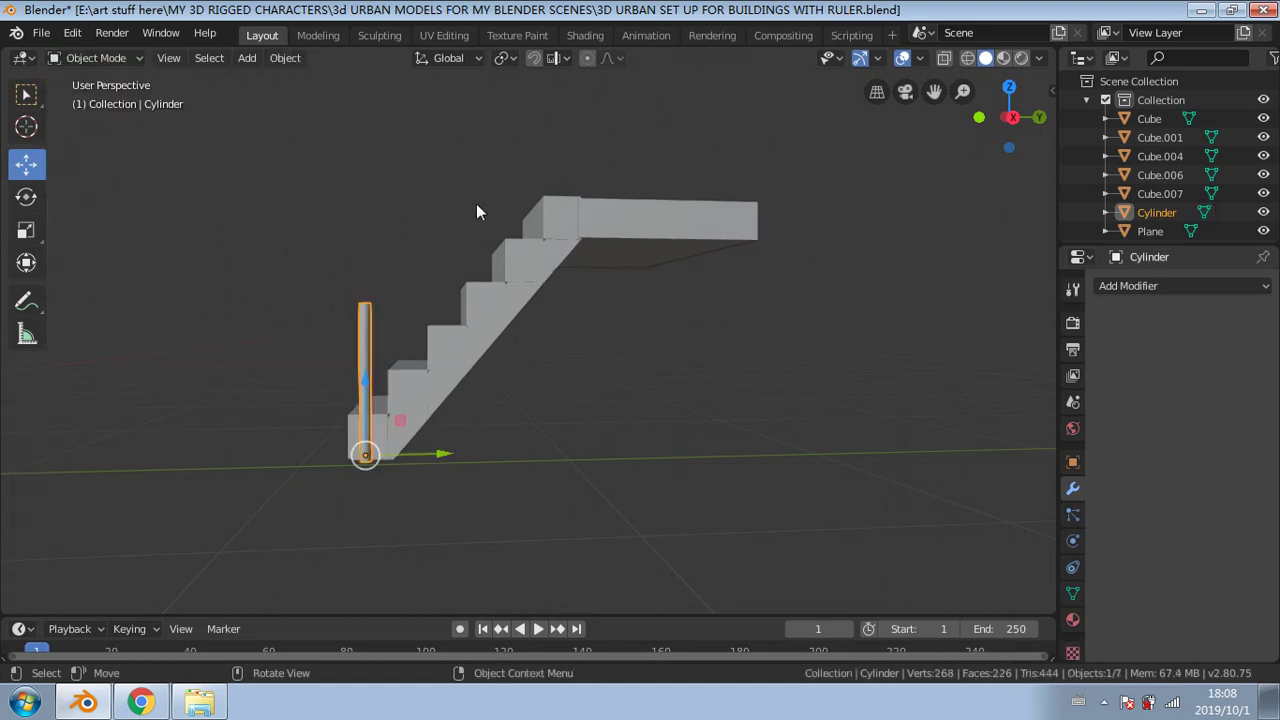
left_click(1114, 286)
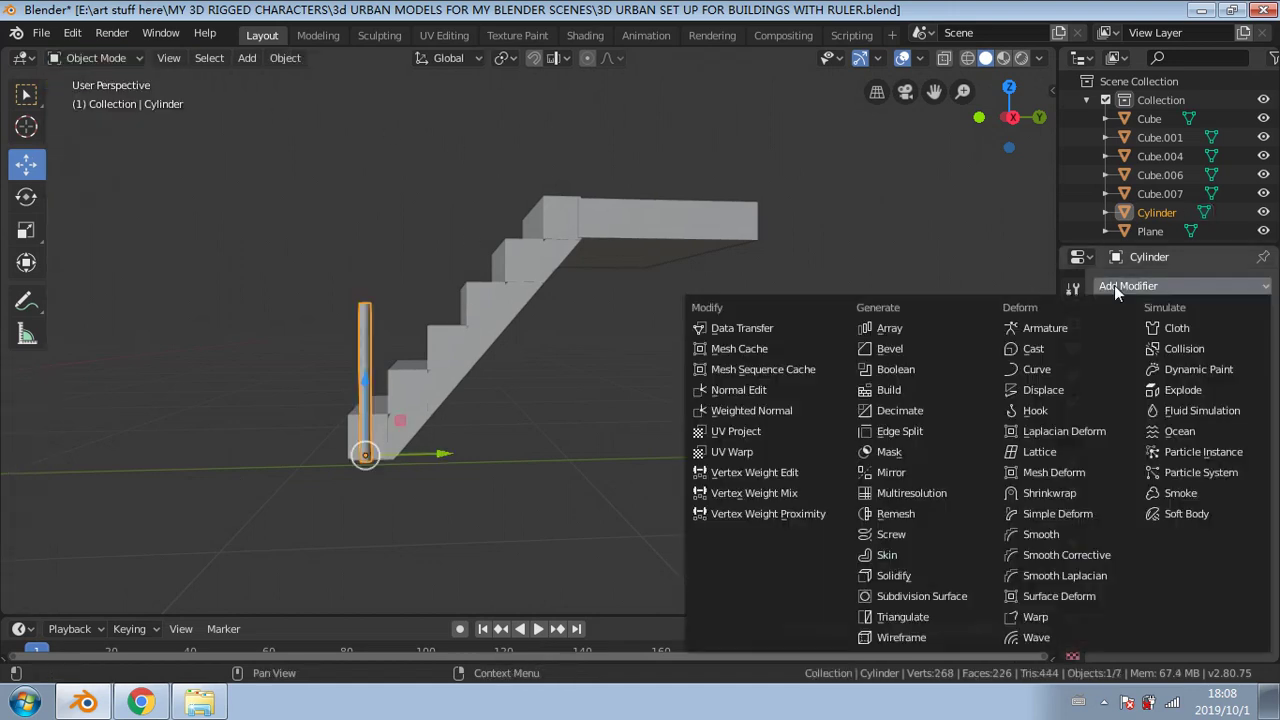
left_click(913, 327)
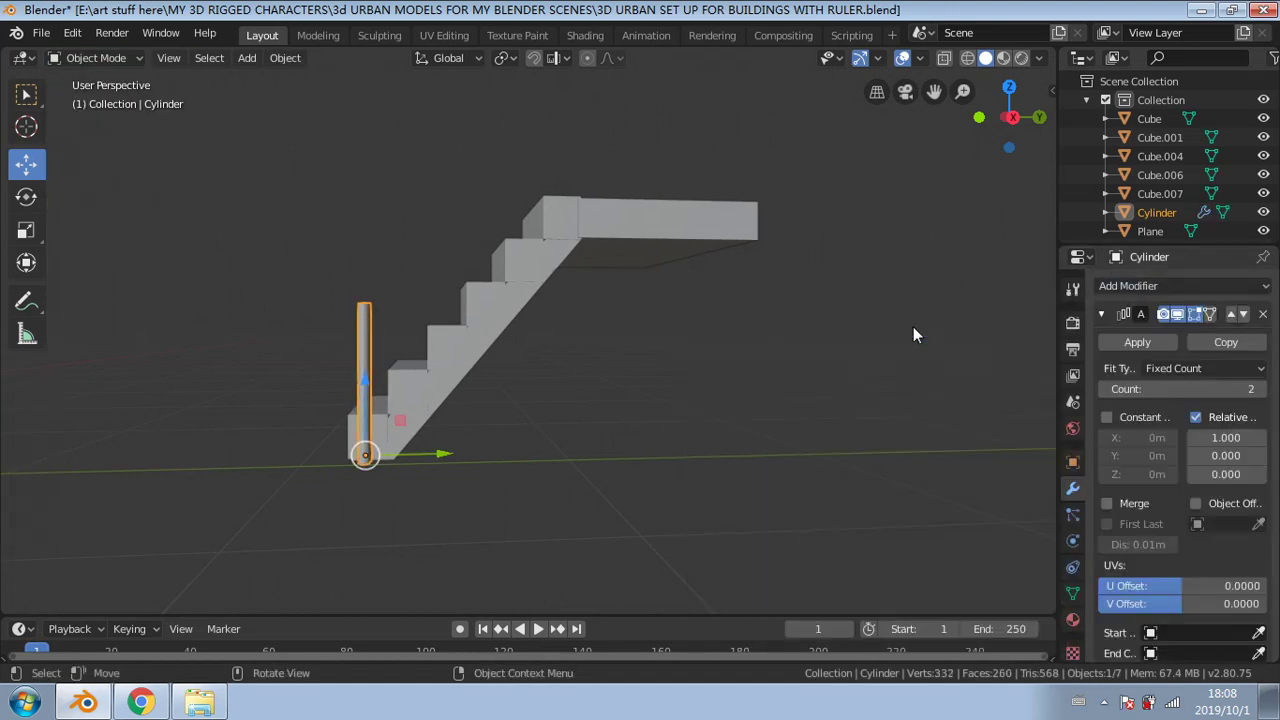
Step: Try a relative X offset of 1.6 for the post array and set it to 0 instead
left_click(1259, 437)
left_click(1259, 437)
left_click(1259, 437)
left_click(1259, 437)
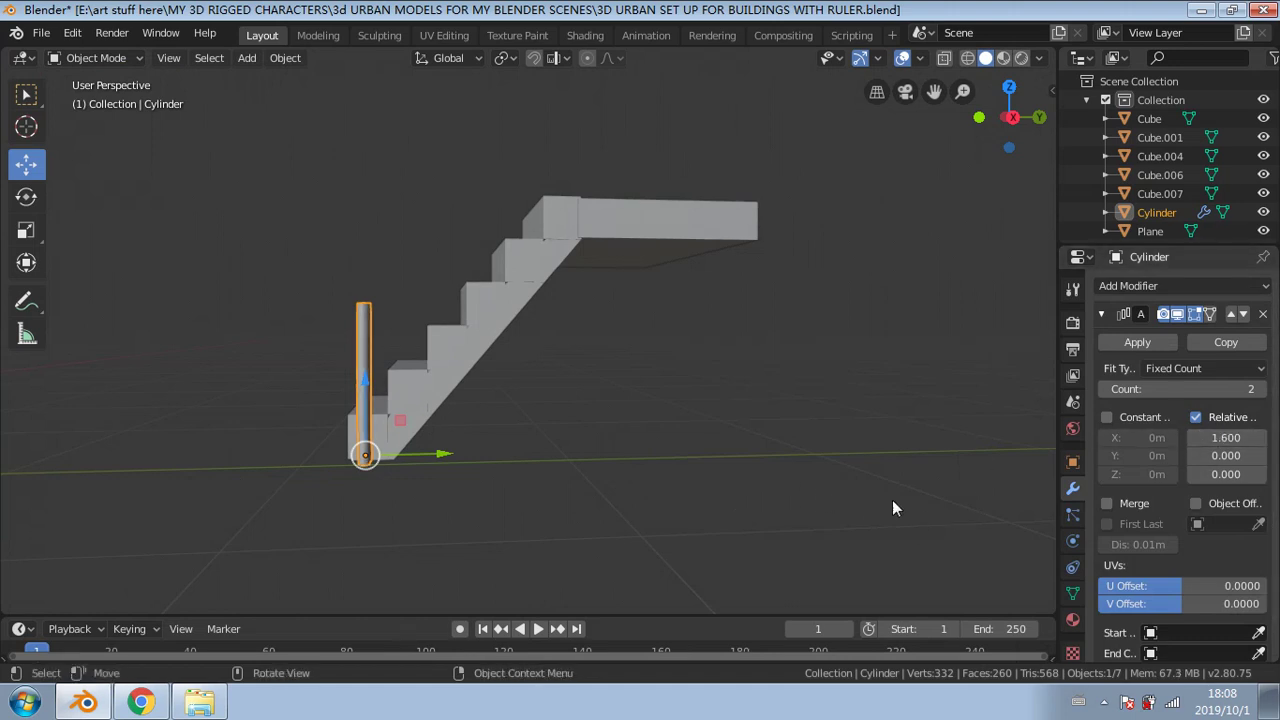
middle_click_drag(892, 500, 1010, 507)
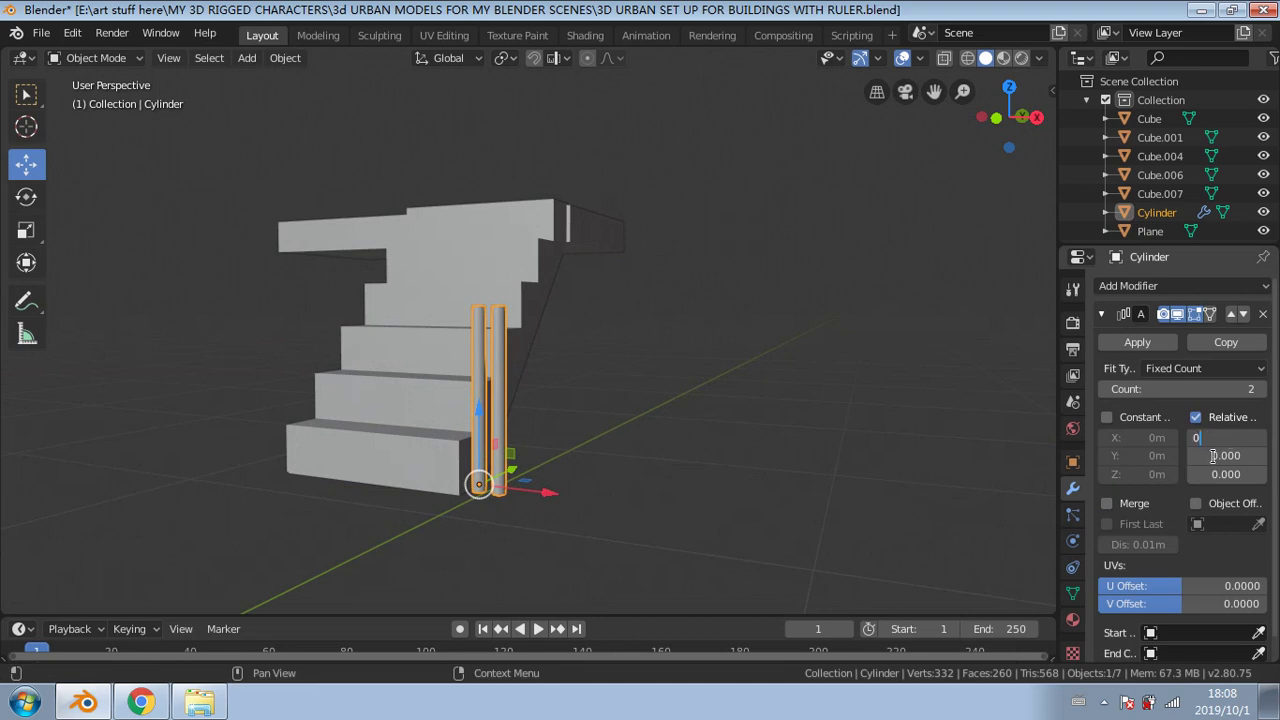
key("Return")
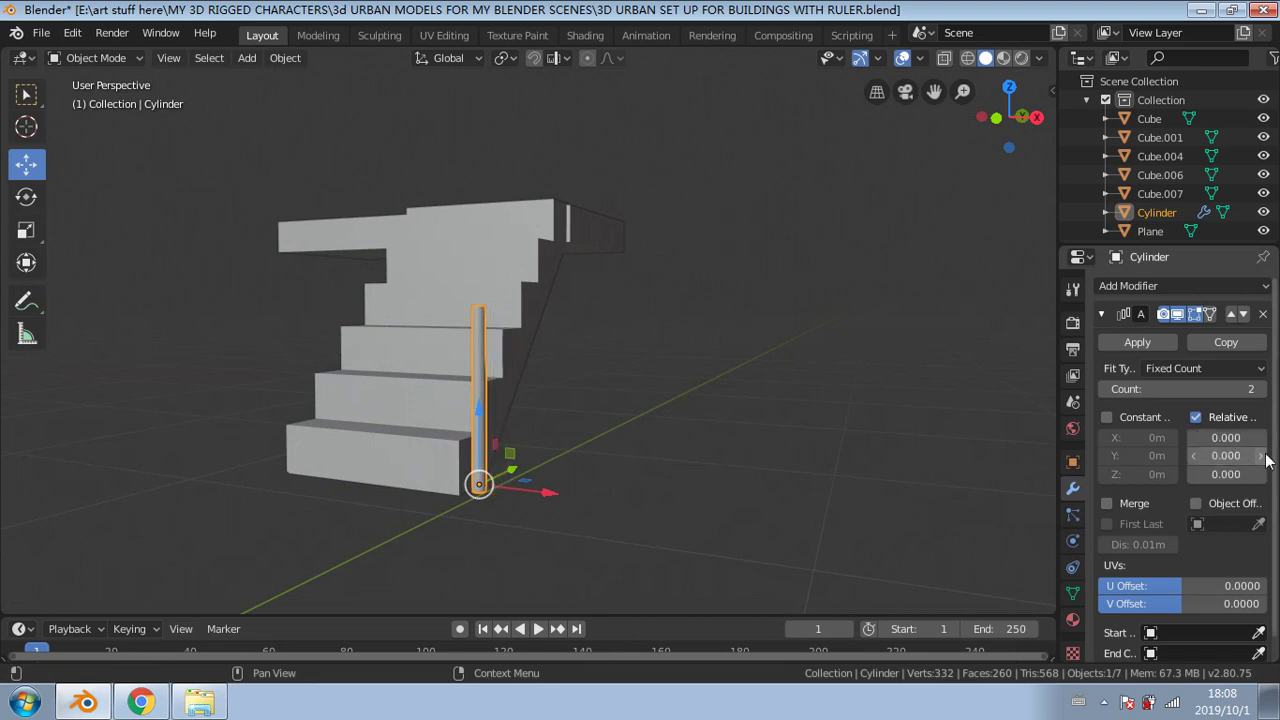
Step: Set the post array's relative Y offset to 1.0
left_click(1265, 456)
left_click(1265, 456)
left_click(1265, 456)
left_click(1265, 456)
left_click(1265, 456)
double_click(1265, 456)
left_click(1265, 456)
double_click(1265, 456)
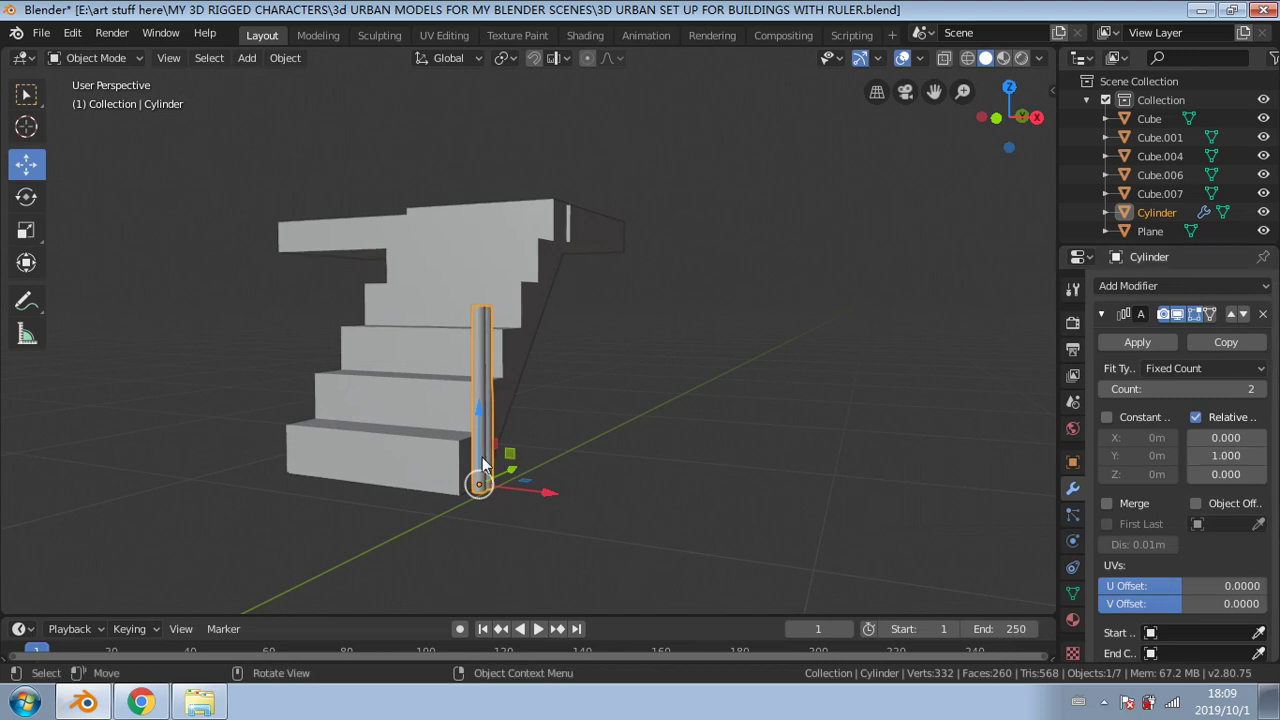
middle_click_drag(482, 457, 529, 429)
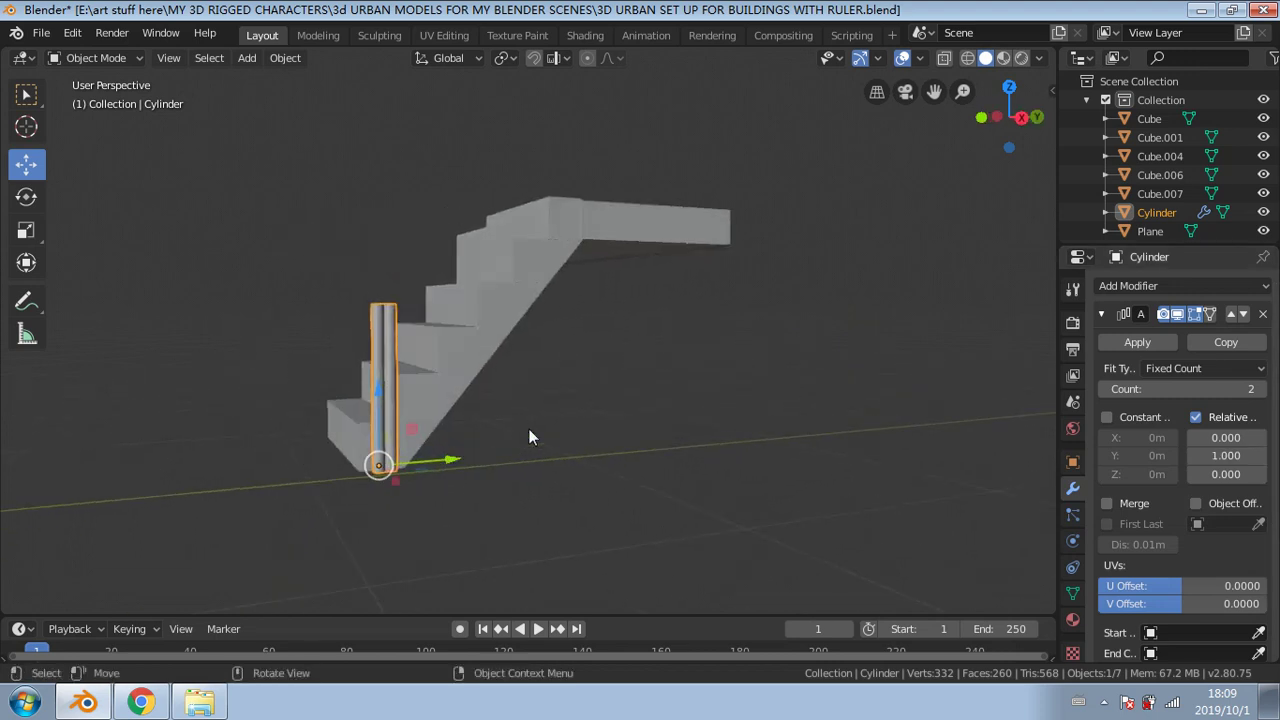
Step: Try relative X offsets of 1.3, 1.5 and higher for the post array, and reset the offset to 0
left_click(1259, 438)
left_click(1259, 438)
left_click(1259, 438)
left_click(1259, 438)
left_click(1259, 438)
left_click(1259, 438)
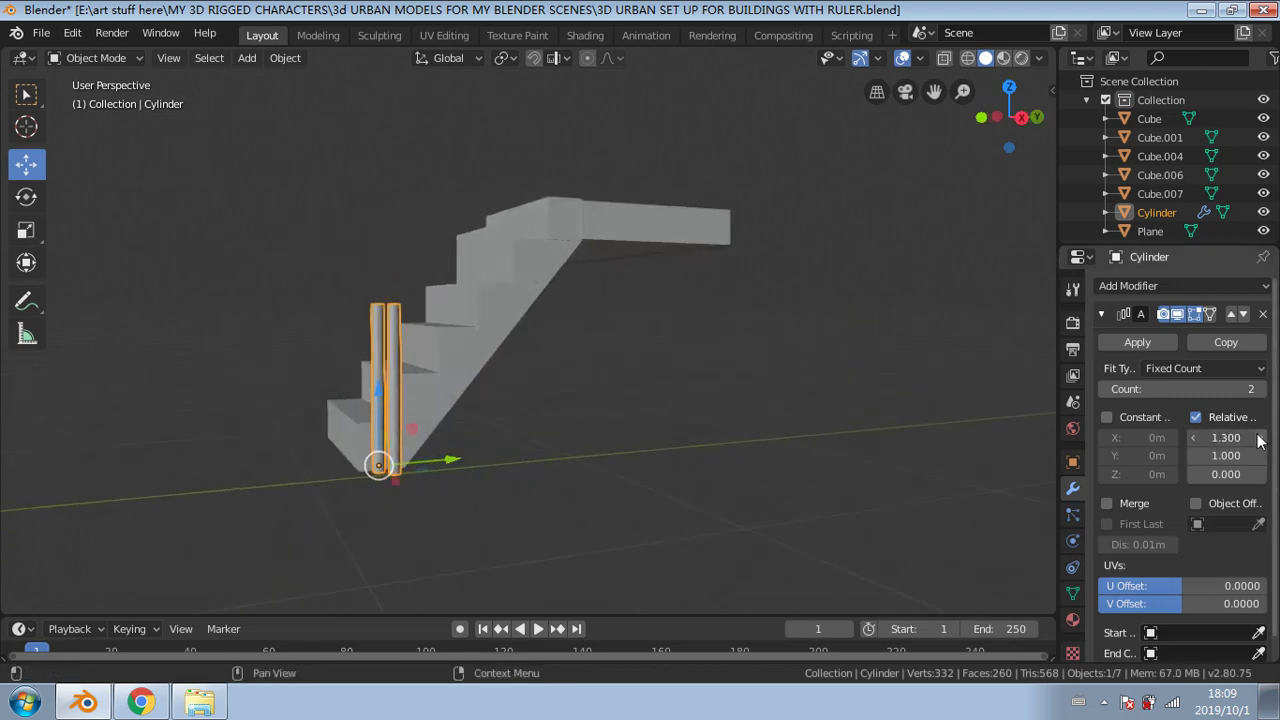
left_click(1259, 438)
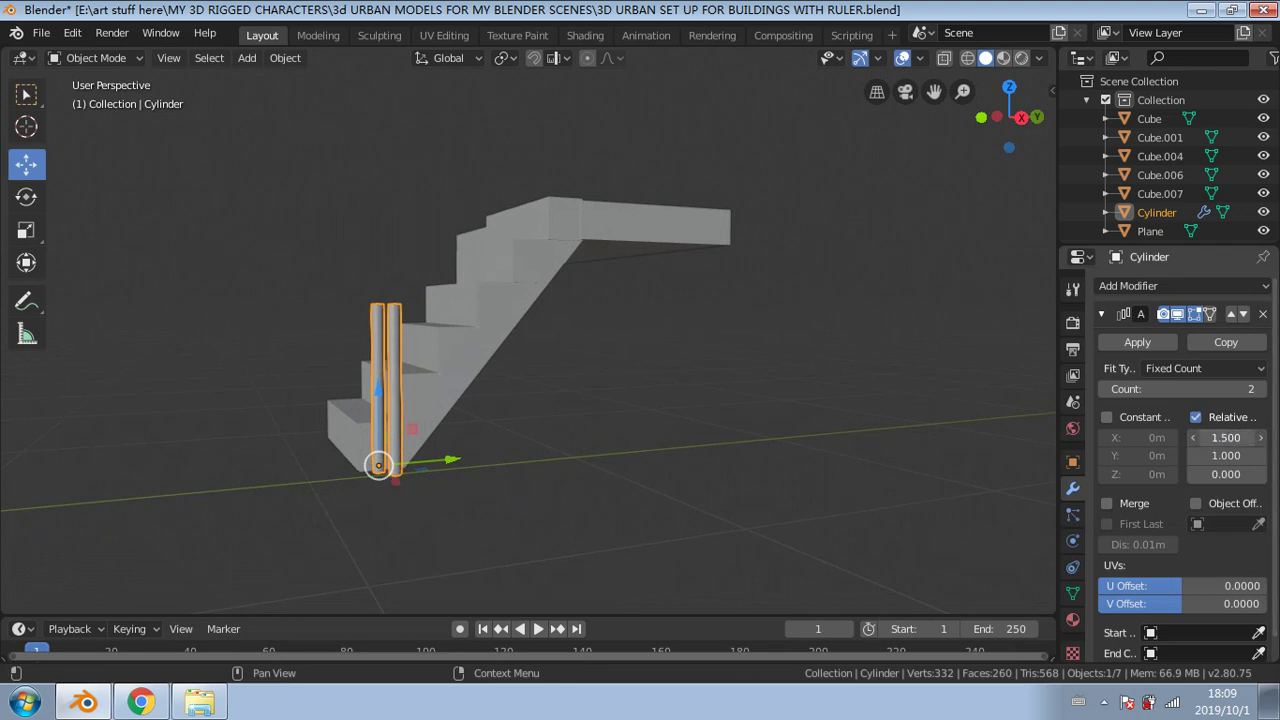
left_click_drag(1226, 438, 1274, 438)
middle_click_drag(778, 434, 659, 515)
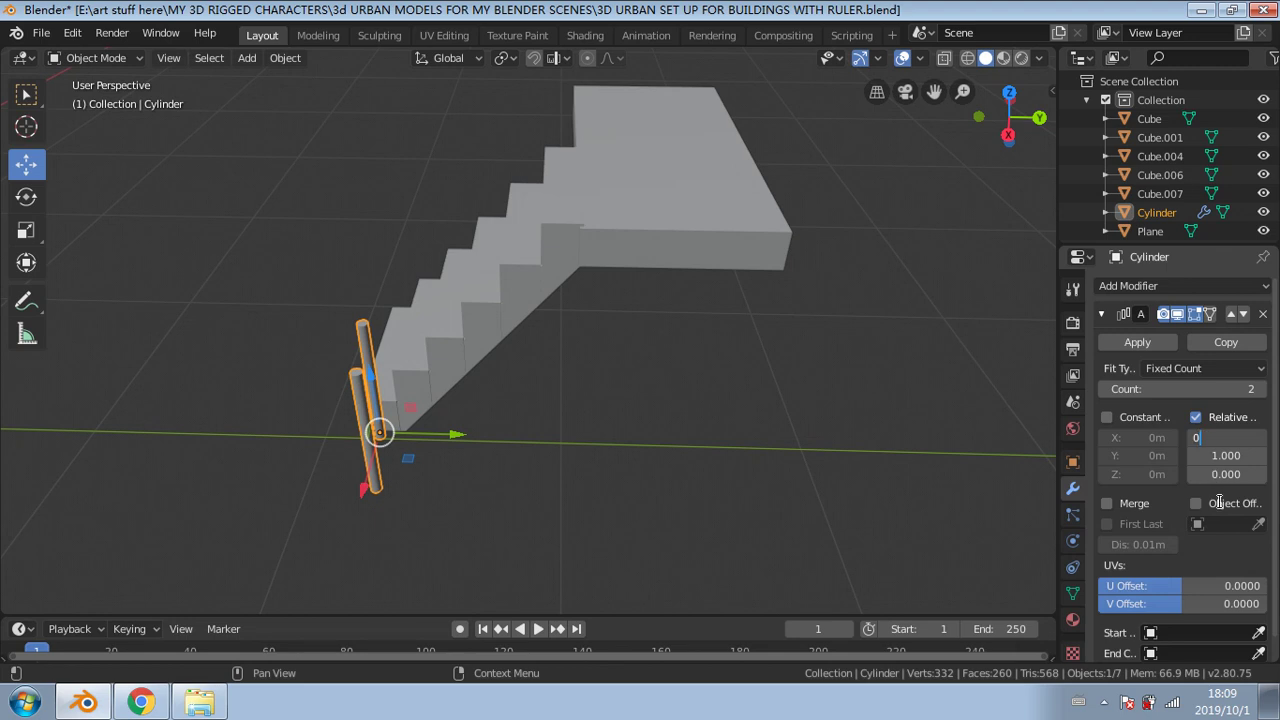
key("Return")
Step: Set the post array's relative Y offset to 3.1 and Z offset to 0.3 so the copy follows the stair slope
left_click_drag(1265, 455, 1279, 455)
middle_click_drag(569, 453, 598, 386)
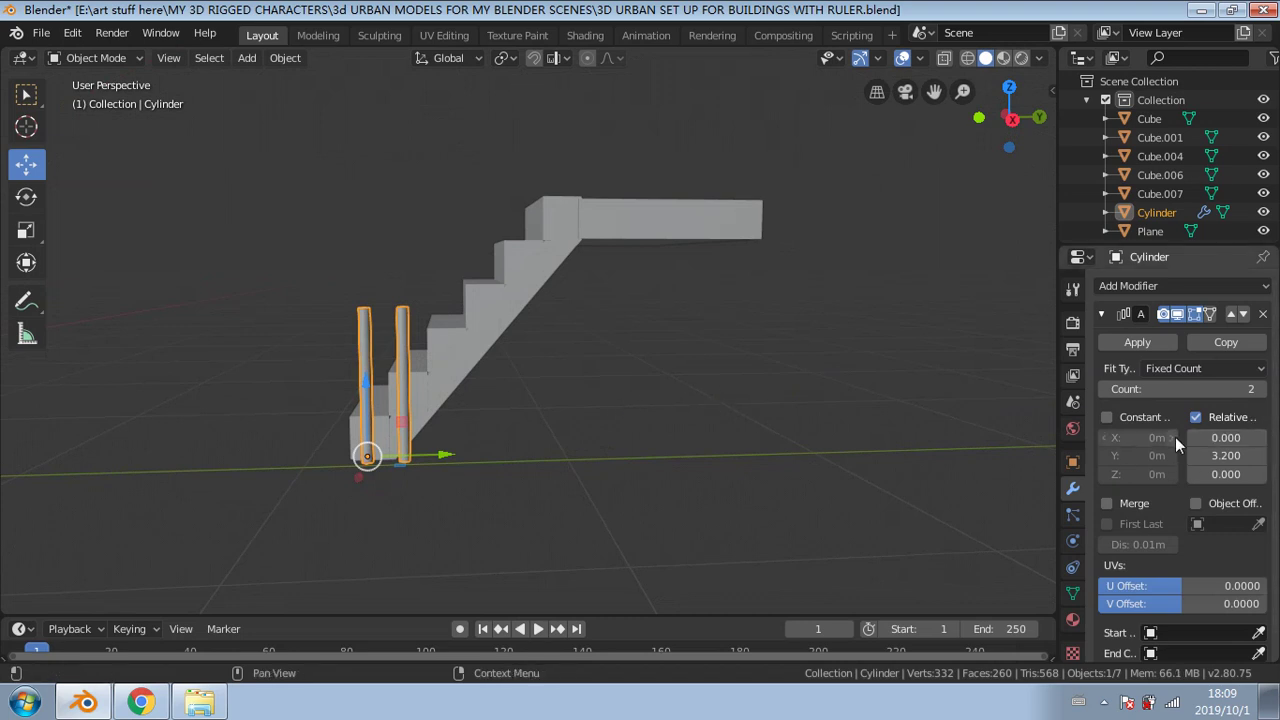
left_click(1195, 455)
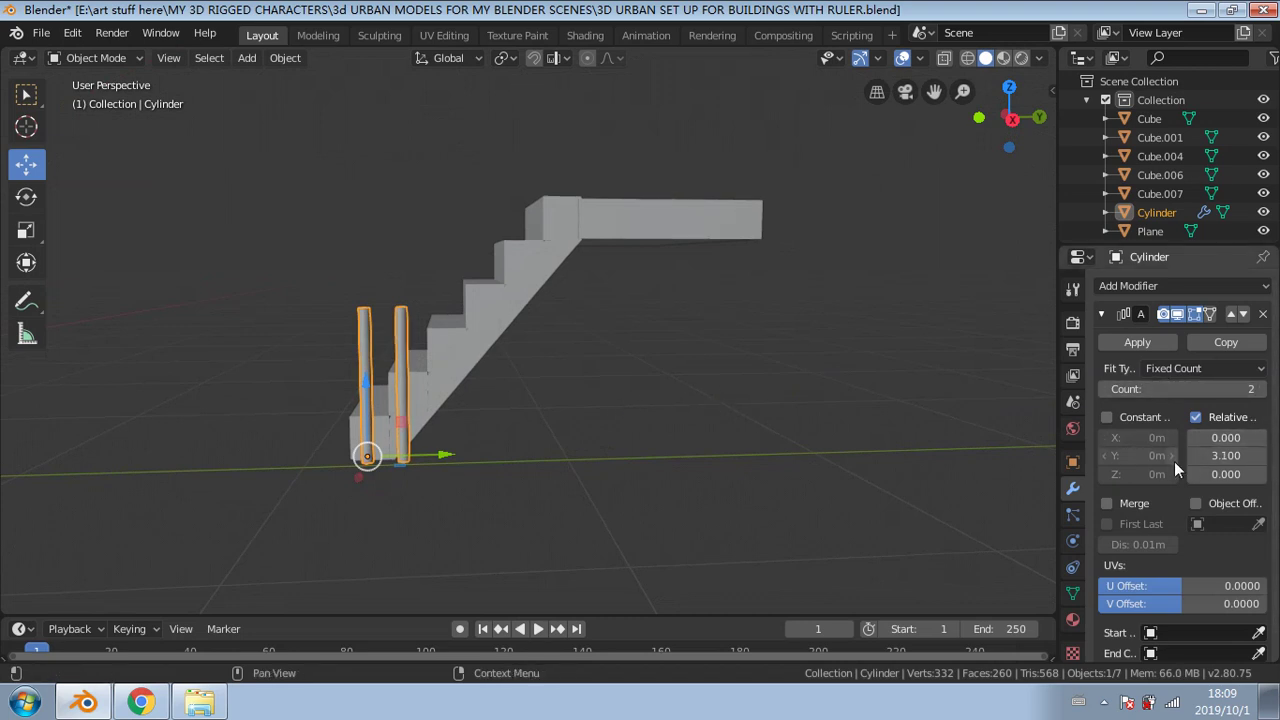
left_click(1260, 475)
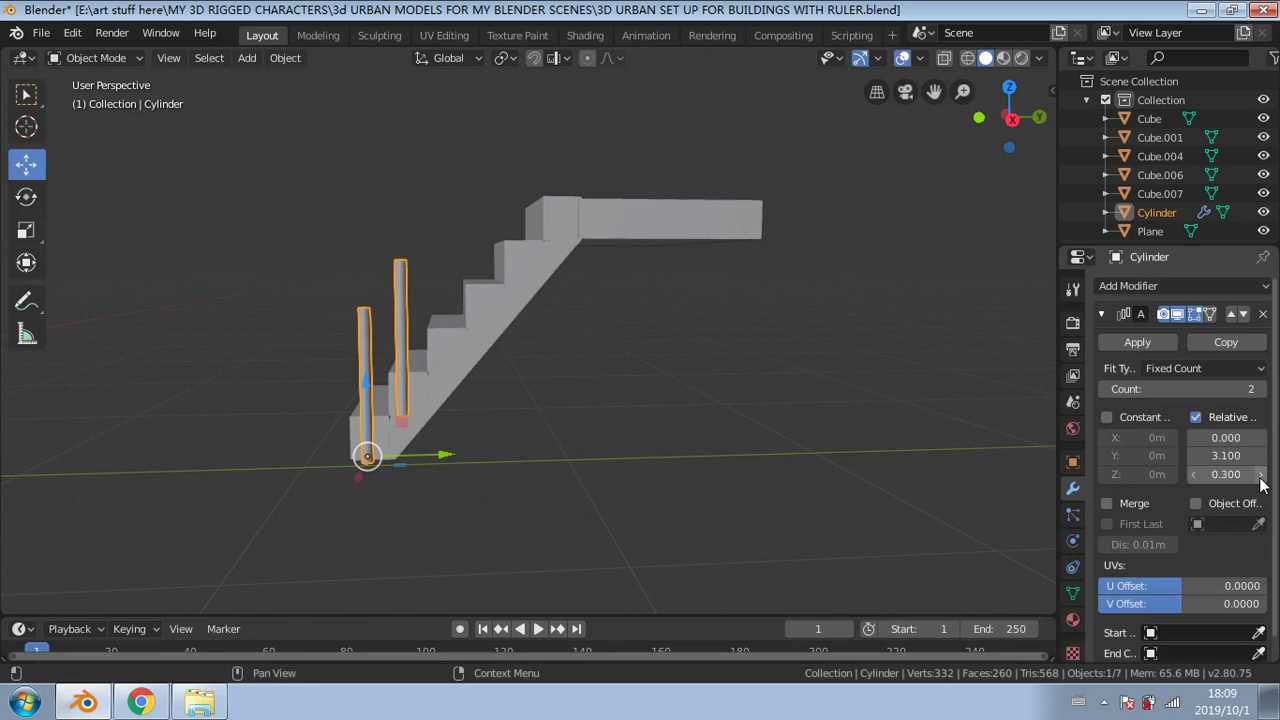
left_click(1193, 474)
middle_click_drag(865, 468, 857, 440)
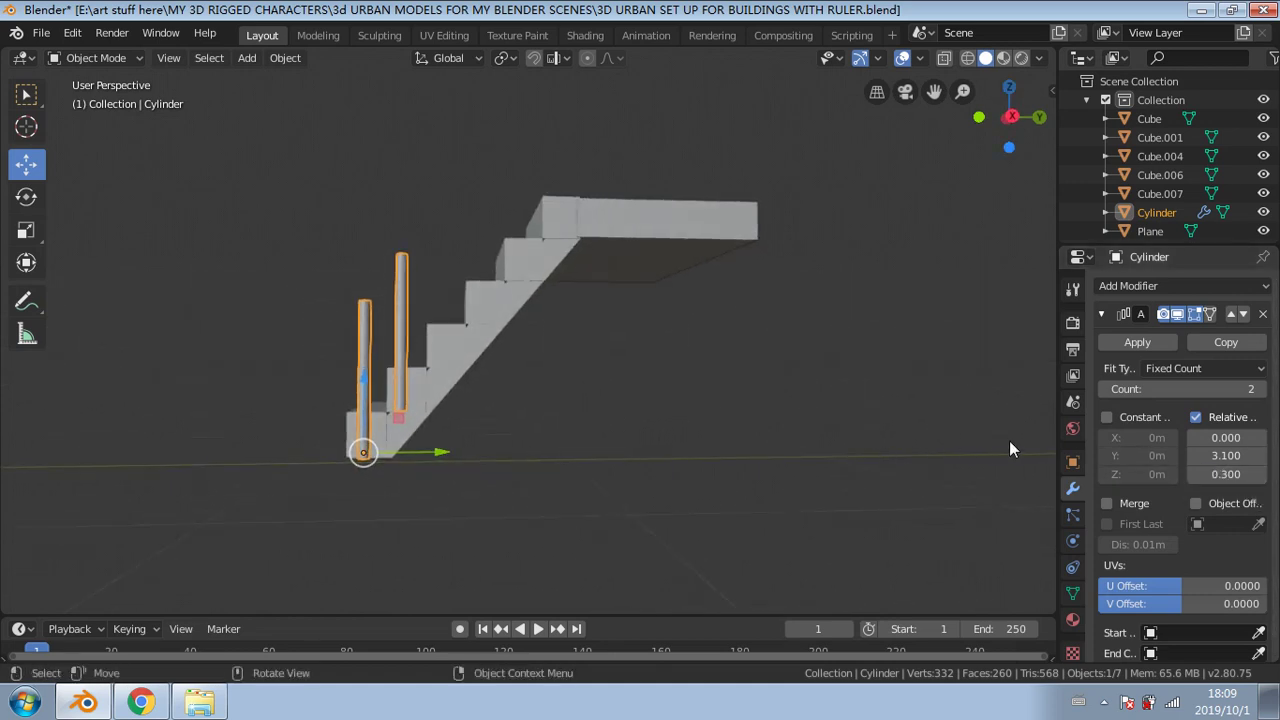
Step: Set the array count to 6 and the relative Y offset to 3.4 to place one post per step
left_click_drag(1180, 389, 1262, 391)
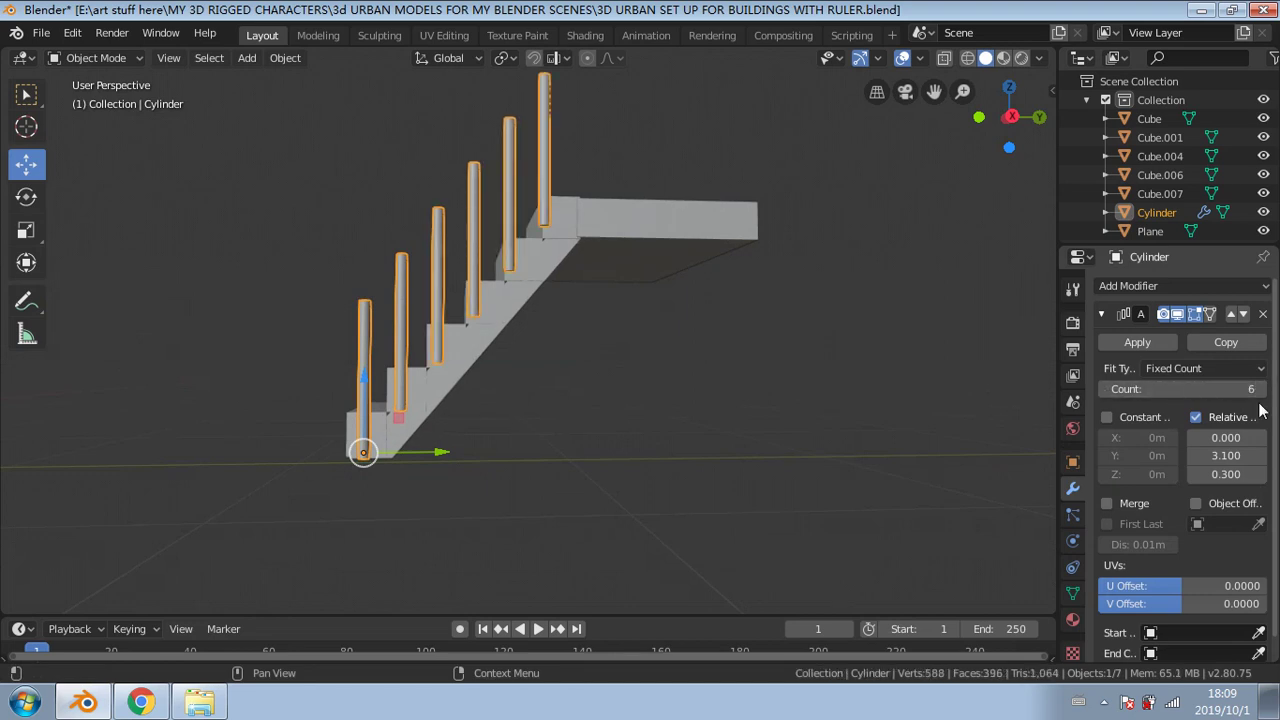
left_click_drag(1228, 456, 1254, 456)
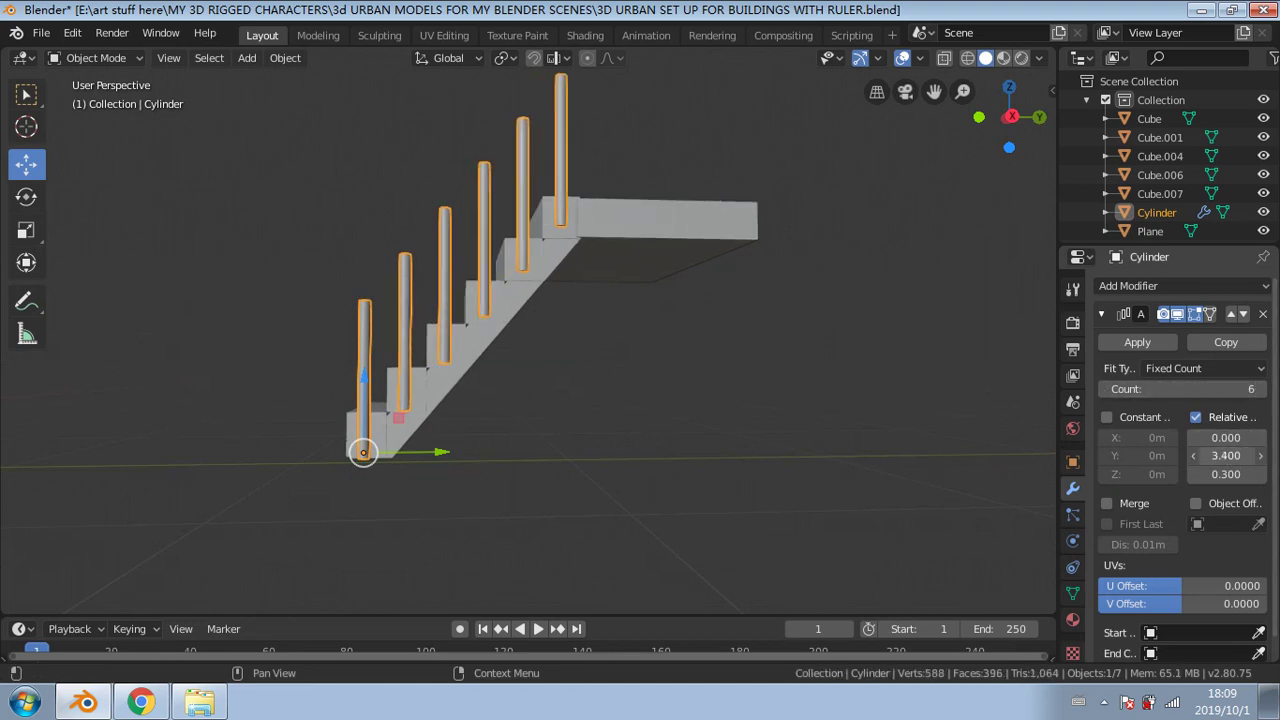
middle_click_drag(623, 354, 827, 397)
scroll(827, 386, "down", 1)
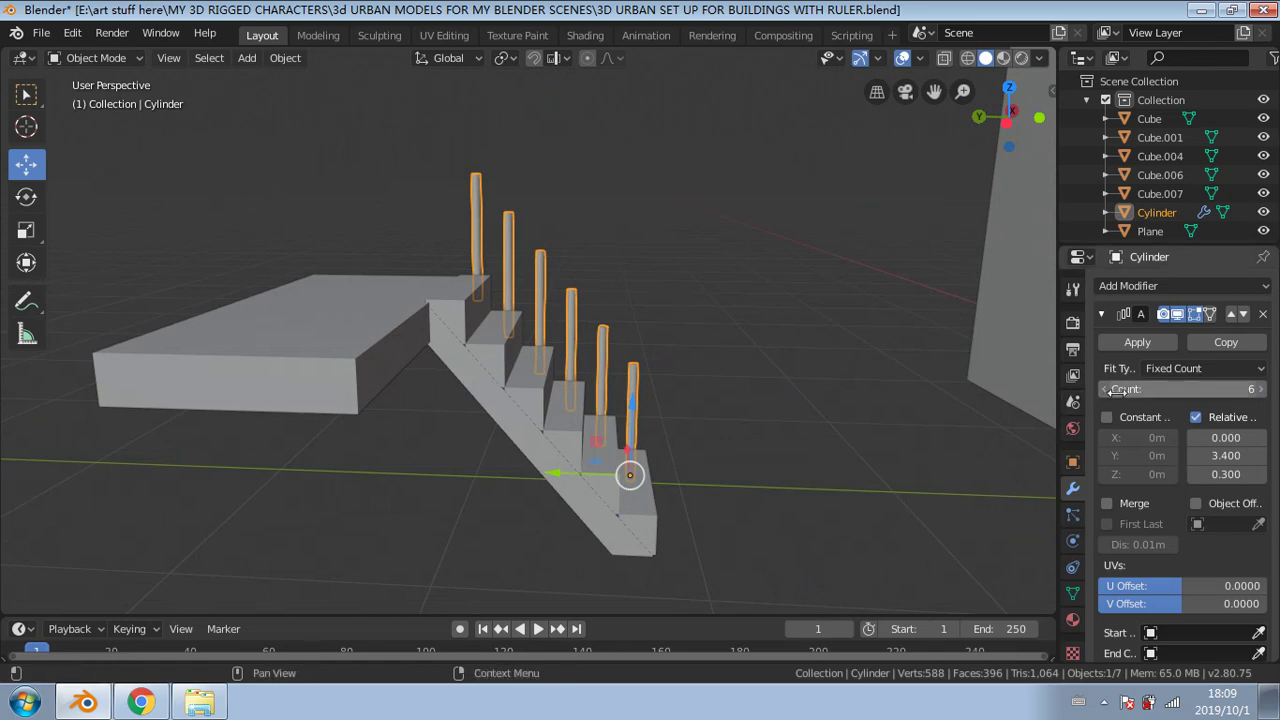
Step: Apply the Array modifier and duplicate the row of posts in place
left_click(1136, 343)
middle_click_drag(982, 356, 659, 392)
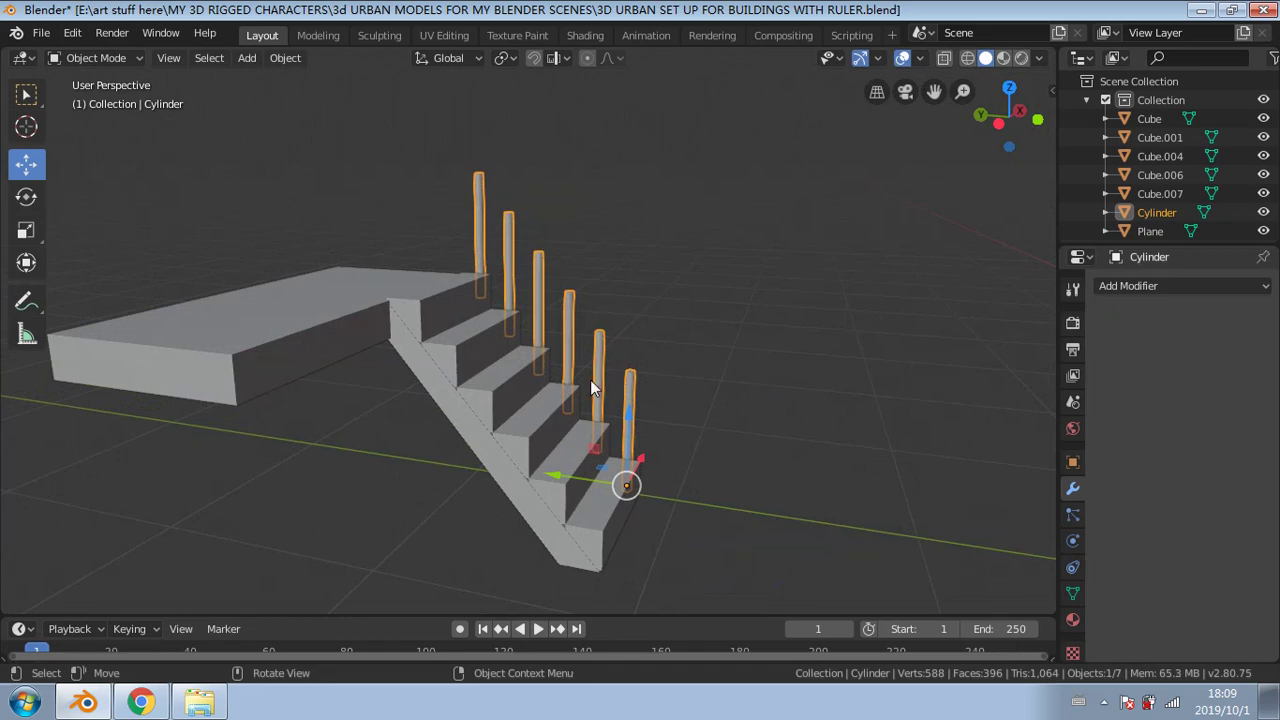
key("shift+d")
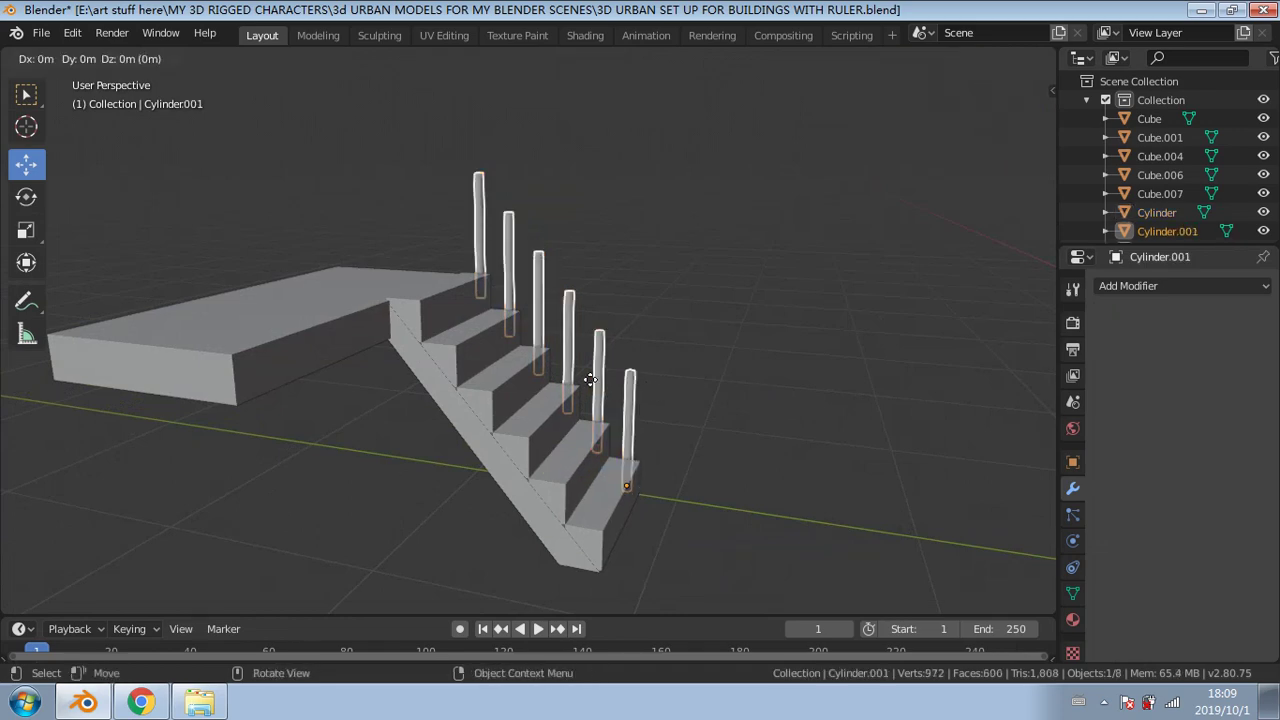
left_click(590, 380)
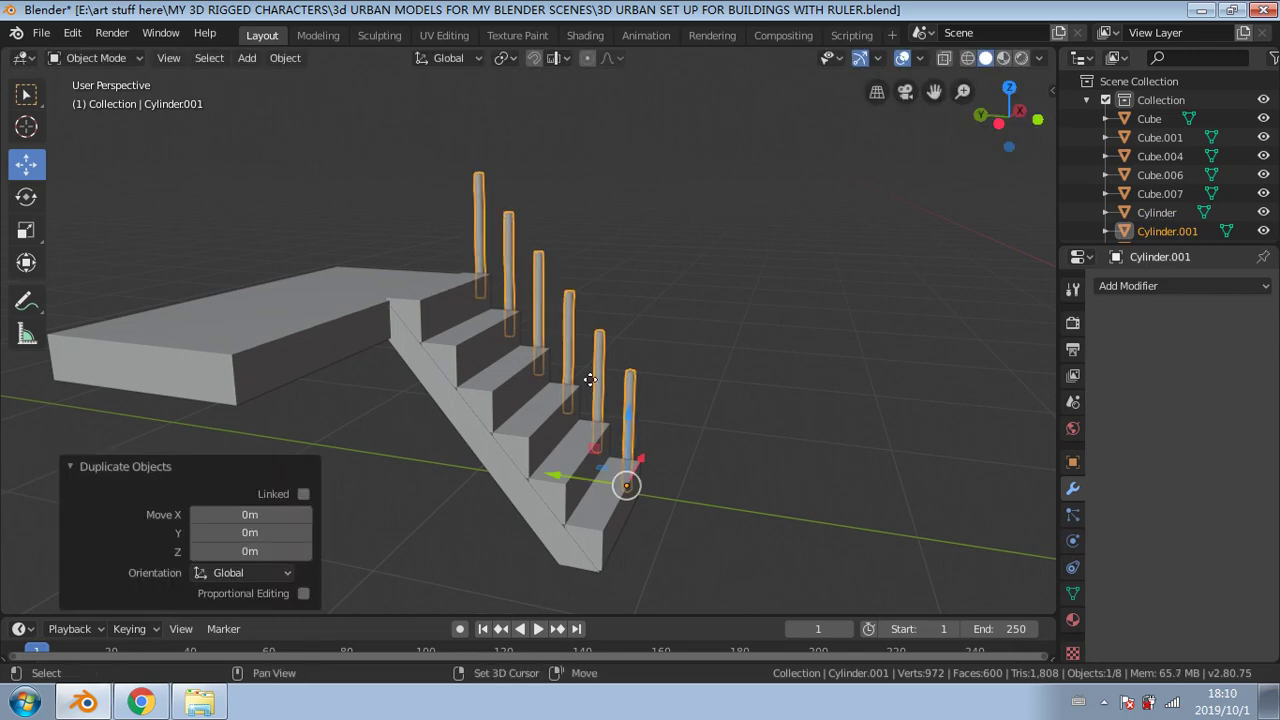
Step: Duplicate the row of posts and move the copy about -0.795 m along X to the opposite side of the stairs
key("shift+d")
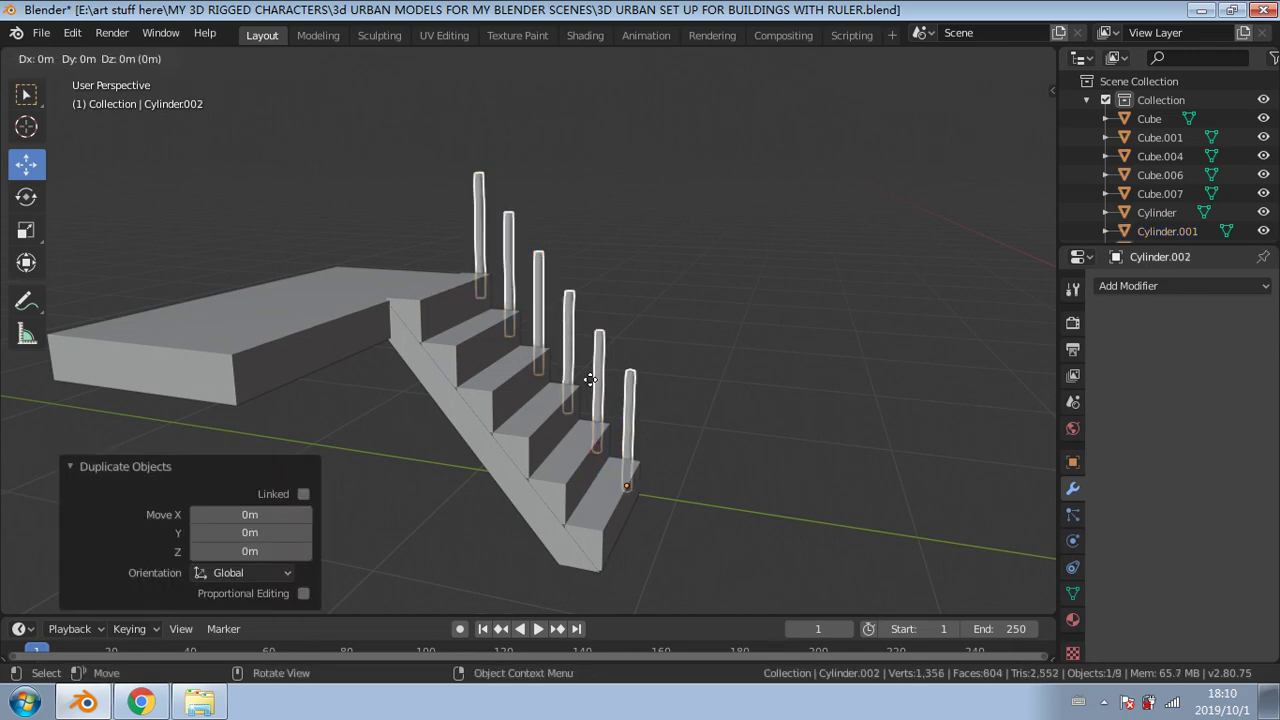
key("x")
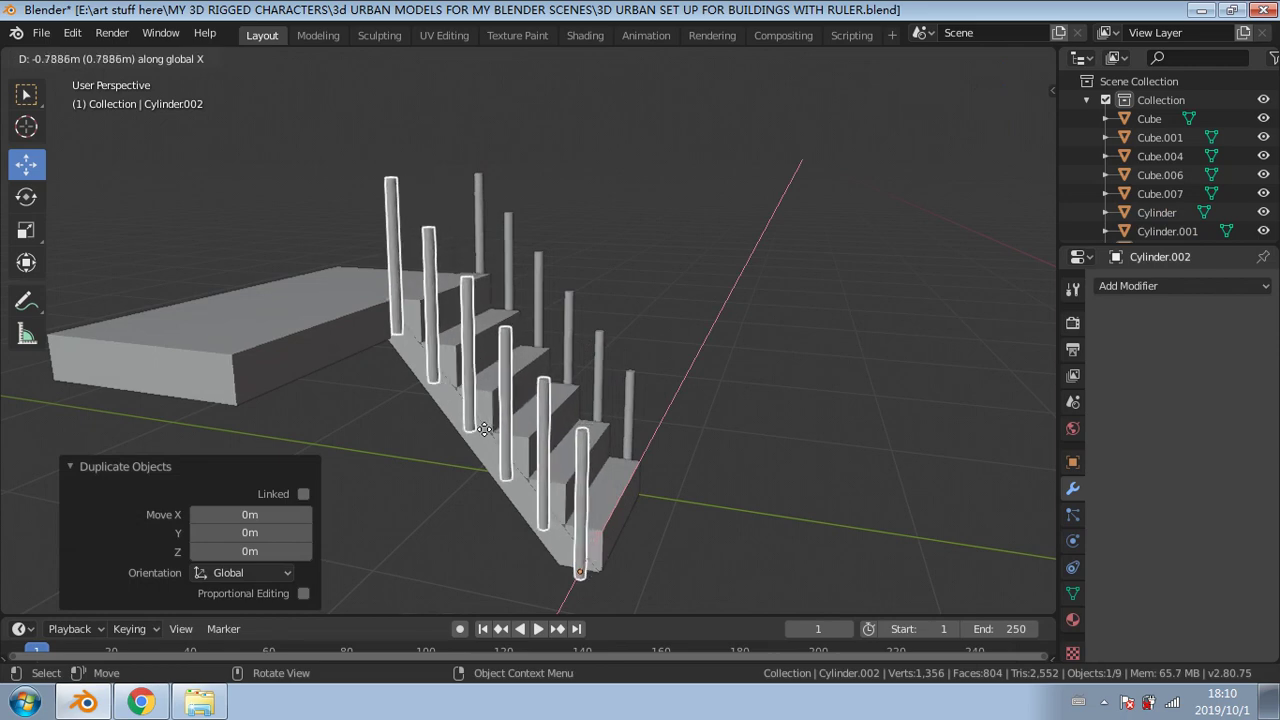
left_click(491, 427)
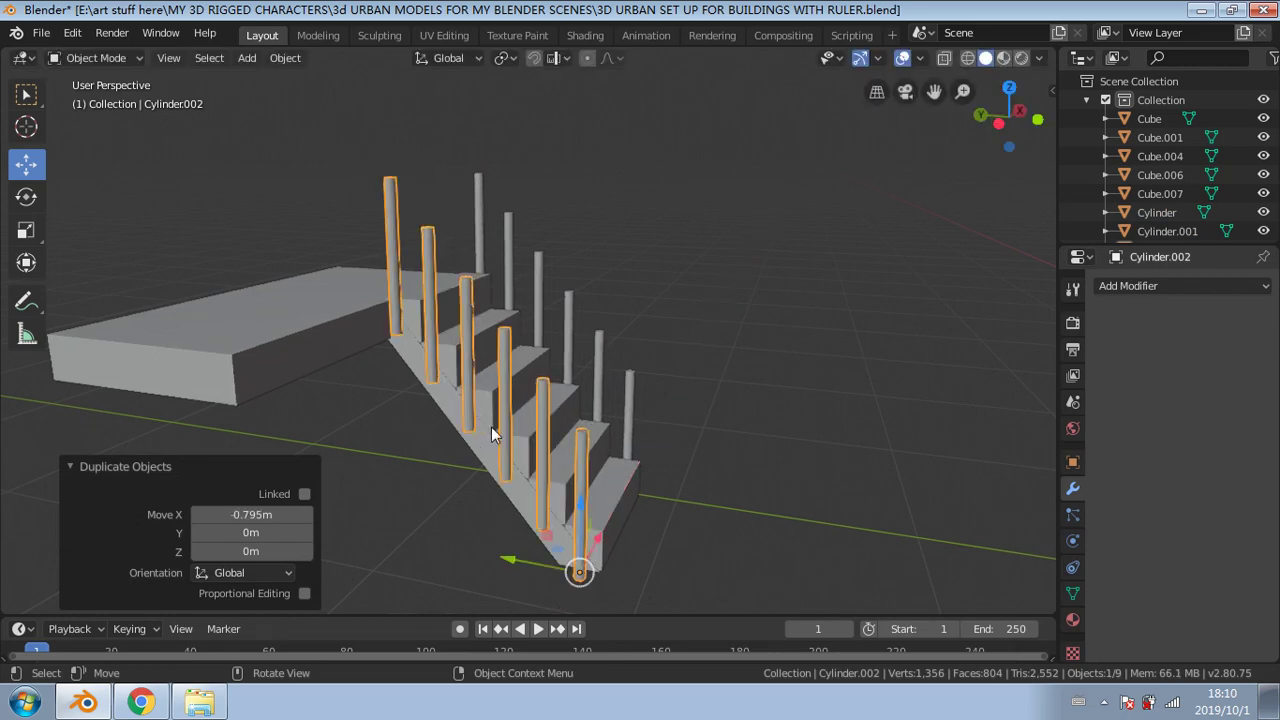
middle_click_drag(491, 427, 445, 435)
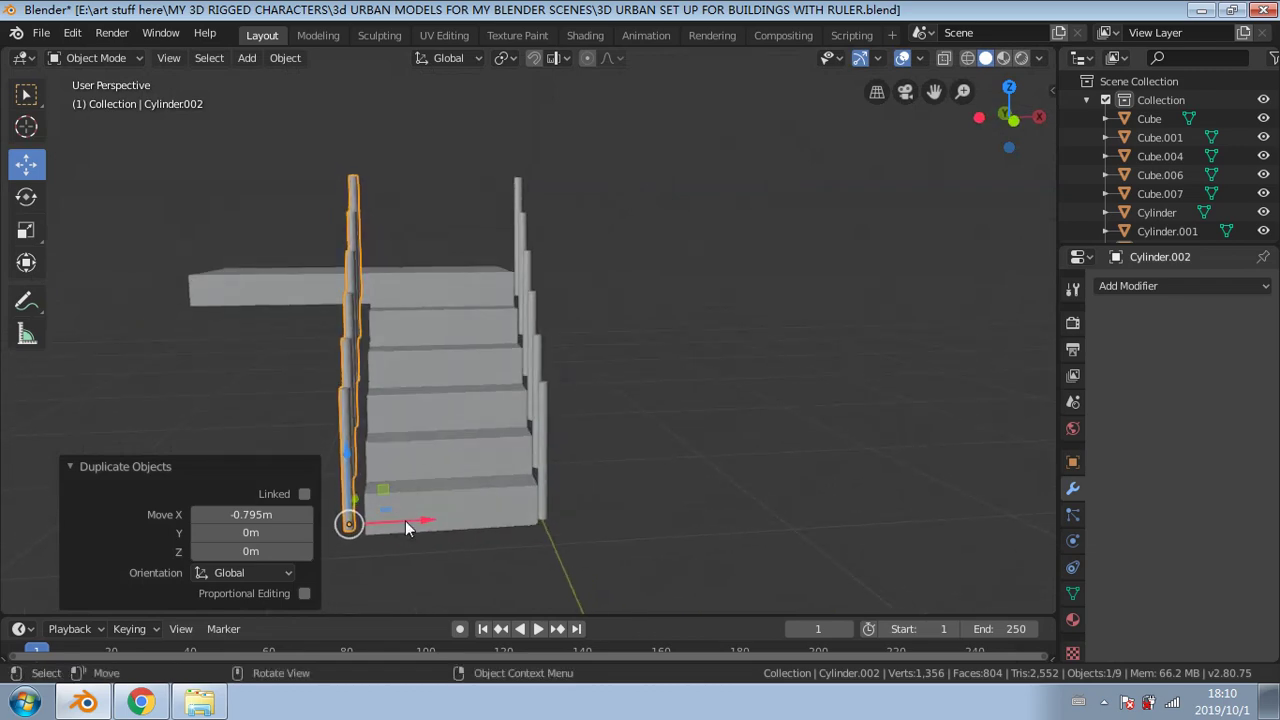
Step: Shift the copied row of posts about 0.033 m along X toward the edge of the steps
key("g")
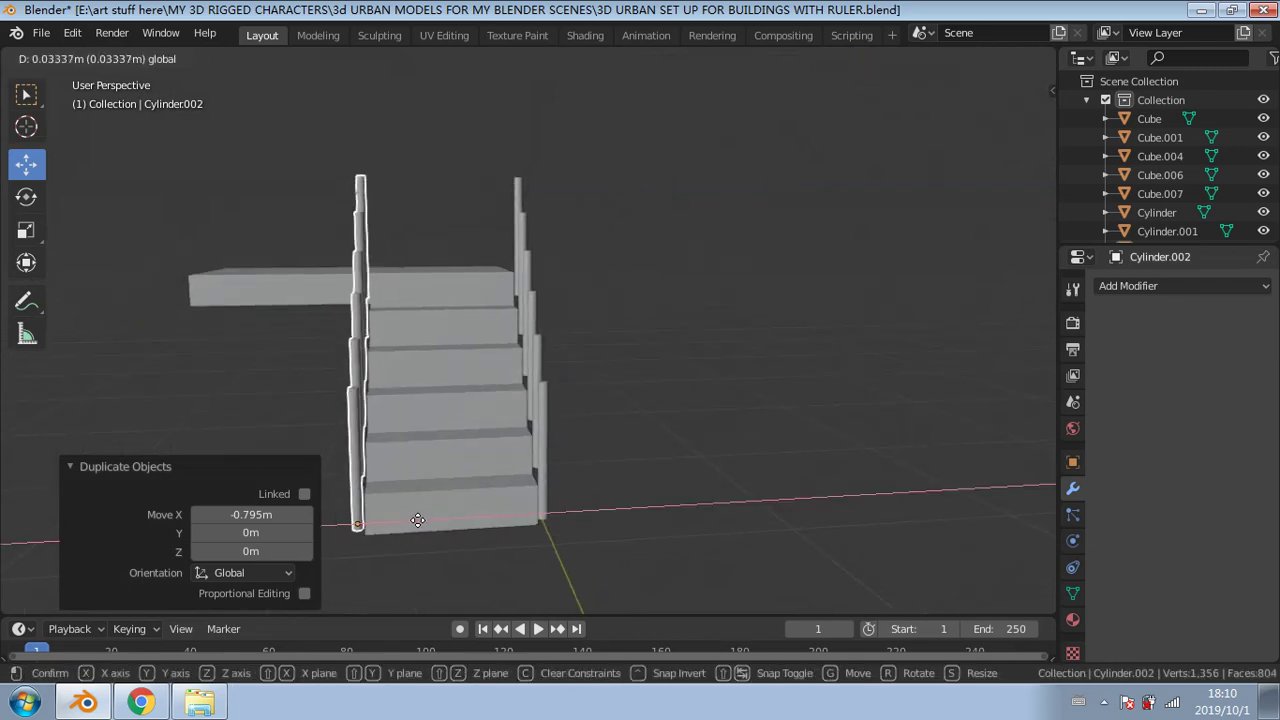
left_click(420, 520)
middle_click_drag(468, 478, 659, 476)
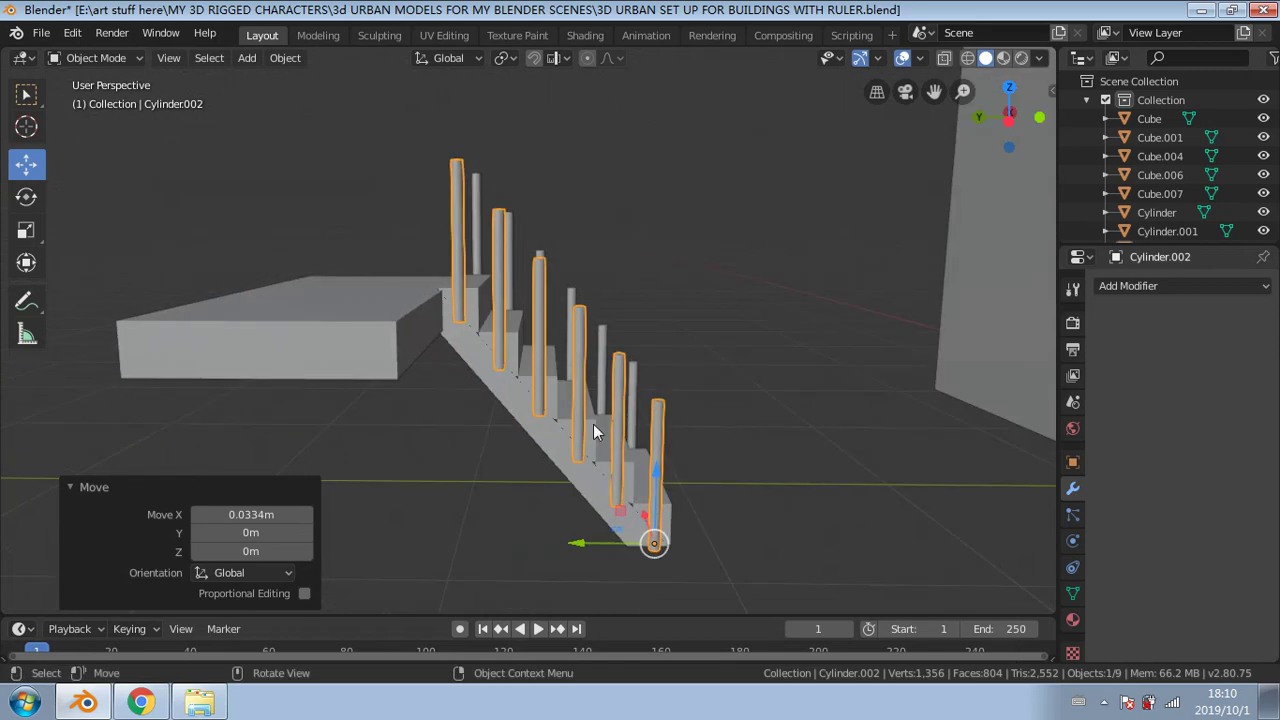
middle_click_drag(614, 542, 575, 437)
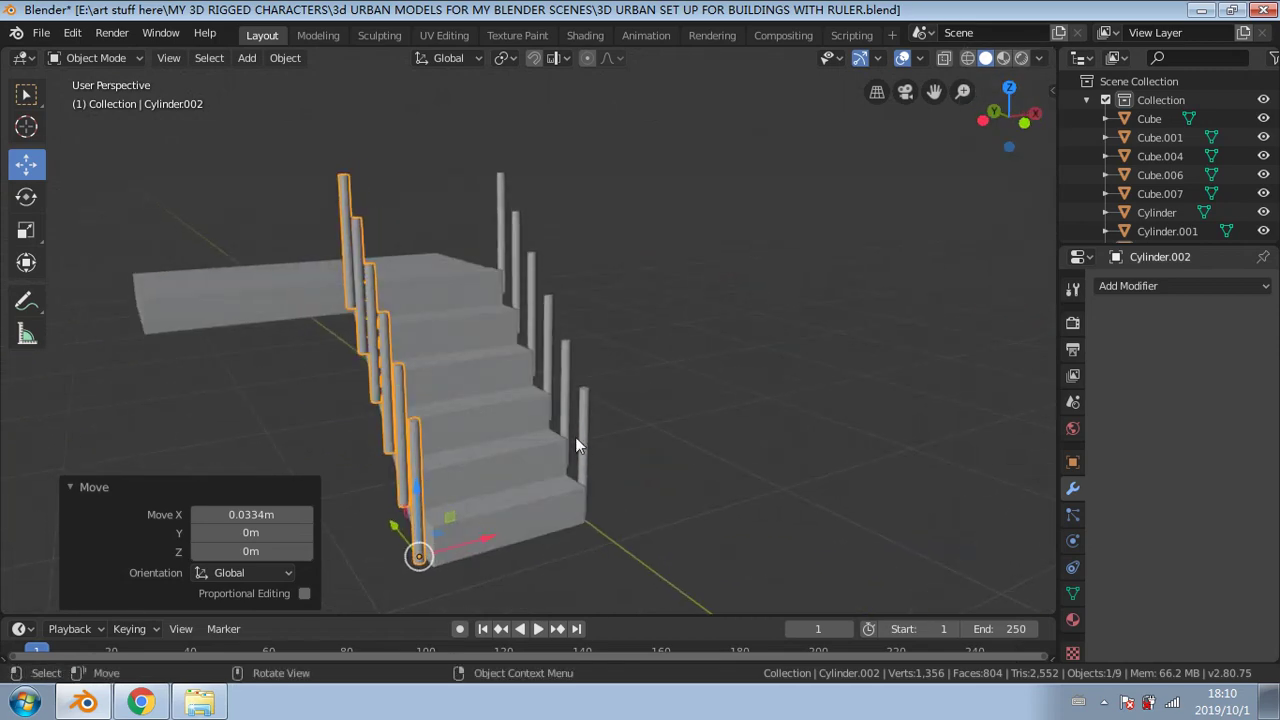
Step: Try joining the post rows from both sides and scaling them along X, and undo the scaling and the join
left_click(588, 441)
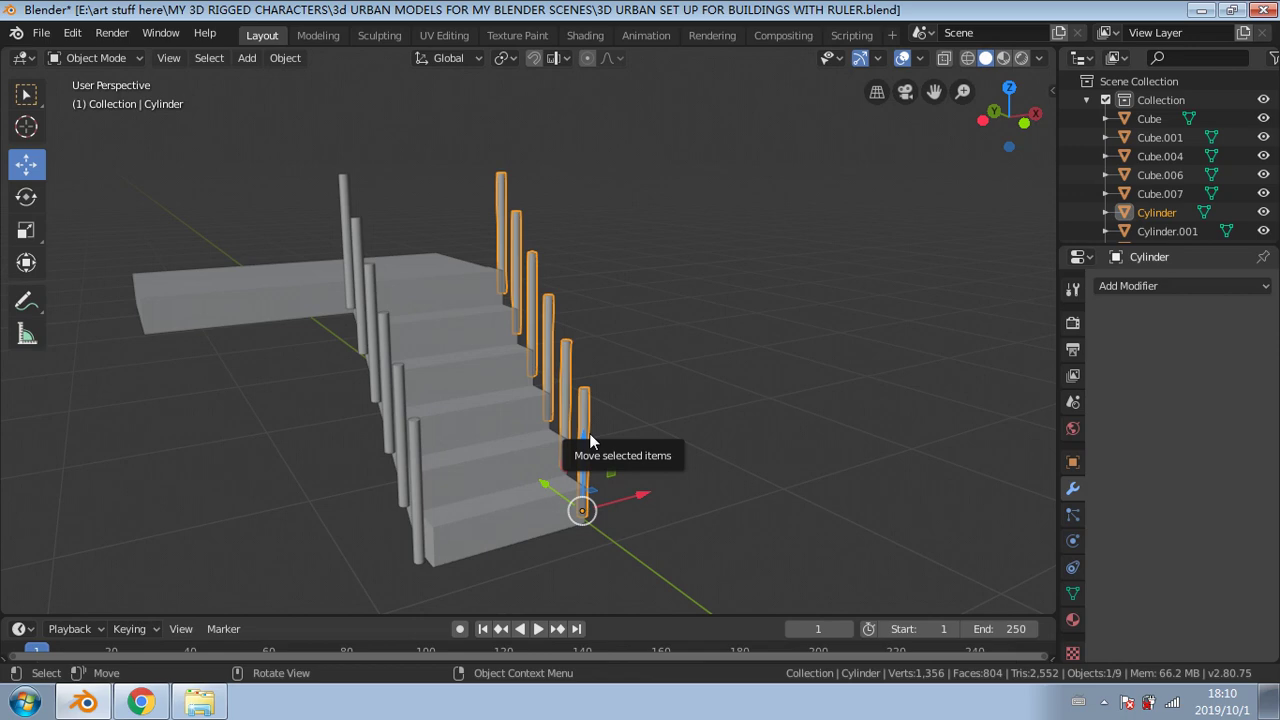
key("ctrl+j")
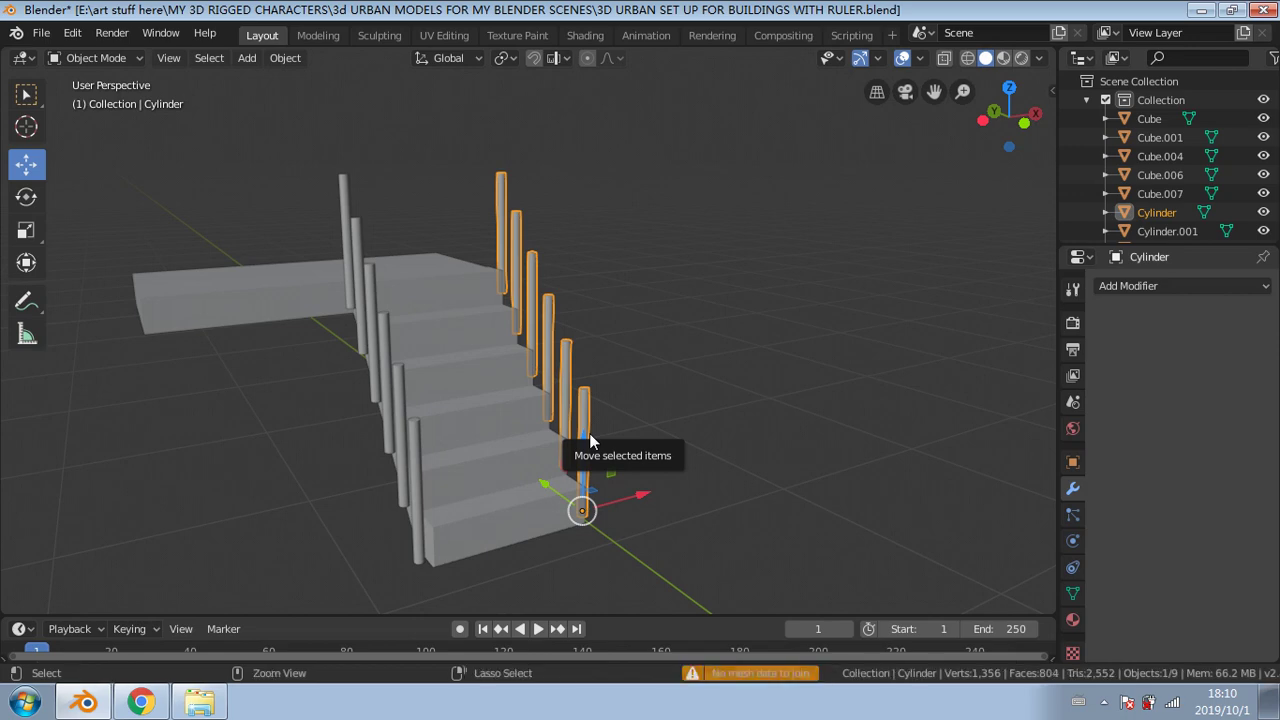
left_click(374, 390, "shift")
key("ctrl+j")
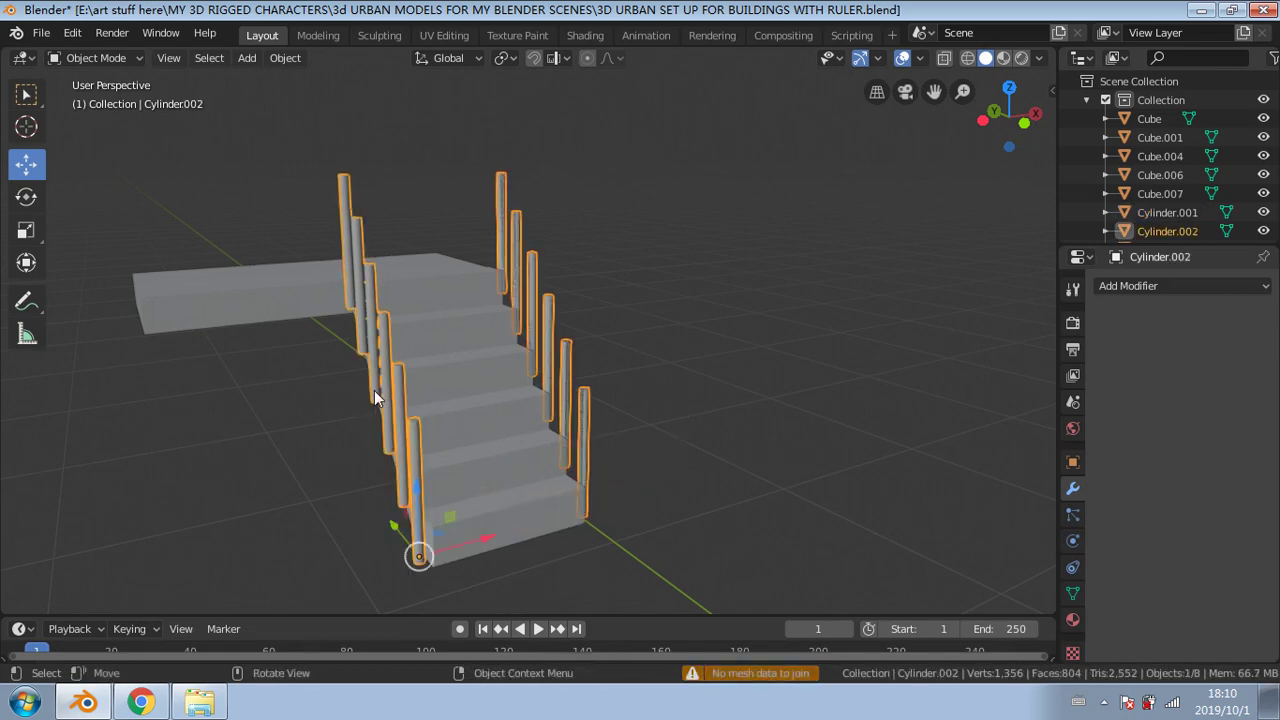
left_click(26, 230)
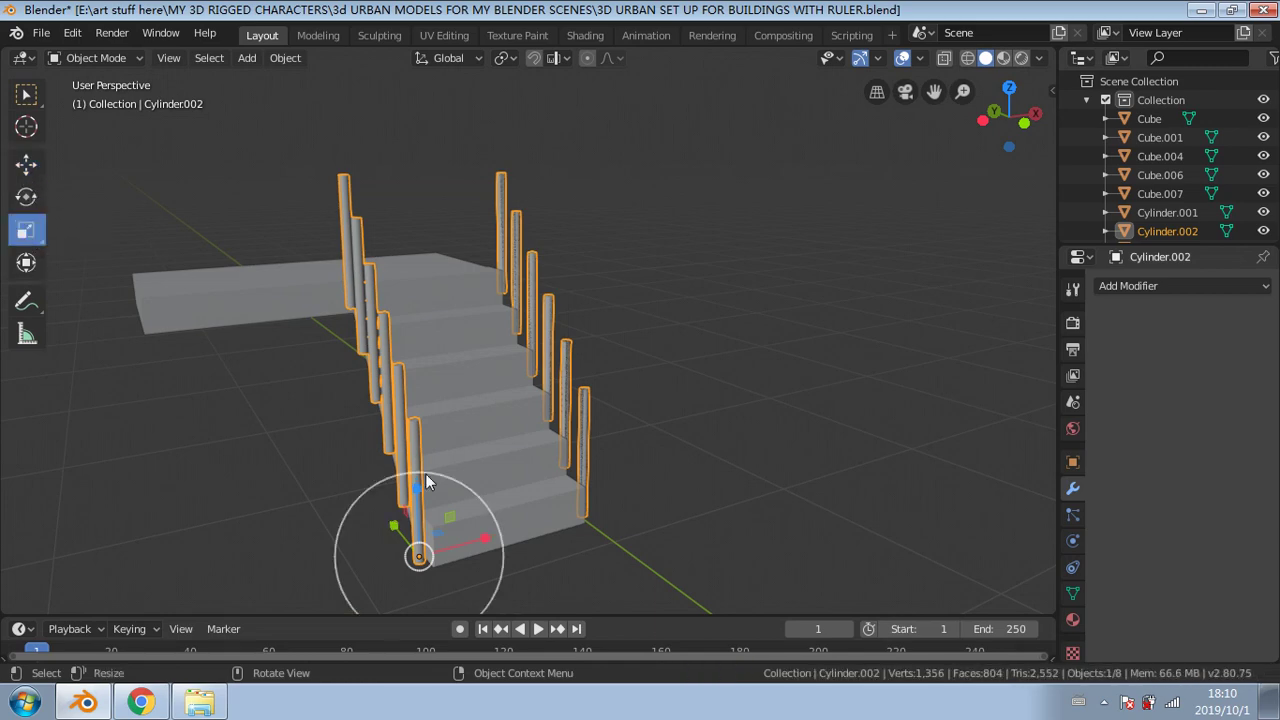
left_click_drag(463, 539, 472, 540)
key("ctrl+z")
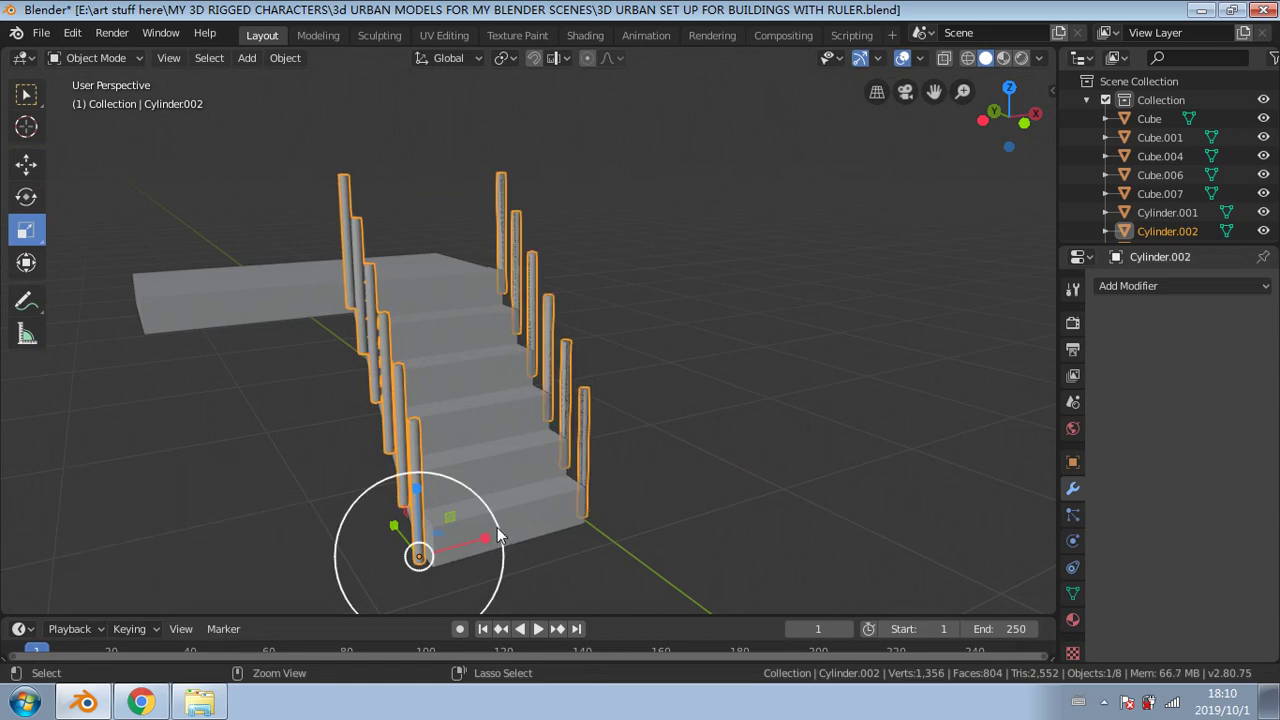
key("ctrl+z")
Step: Delete the overlapping duplicate row of posts and join the two remaining rows into one object
left_click(572, 357)
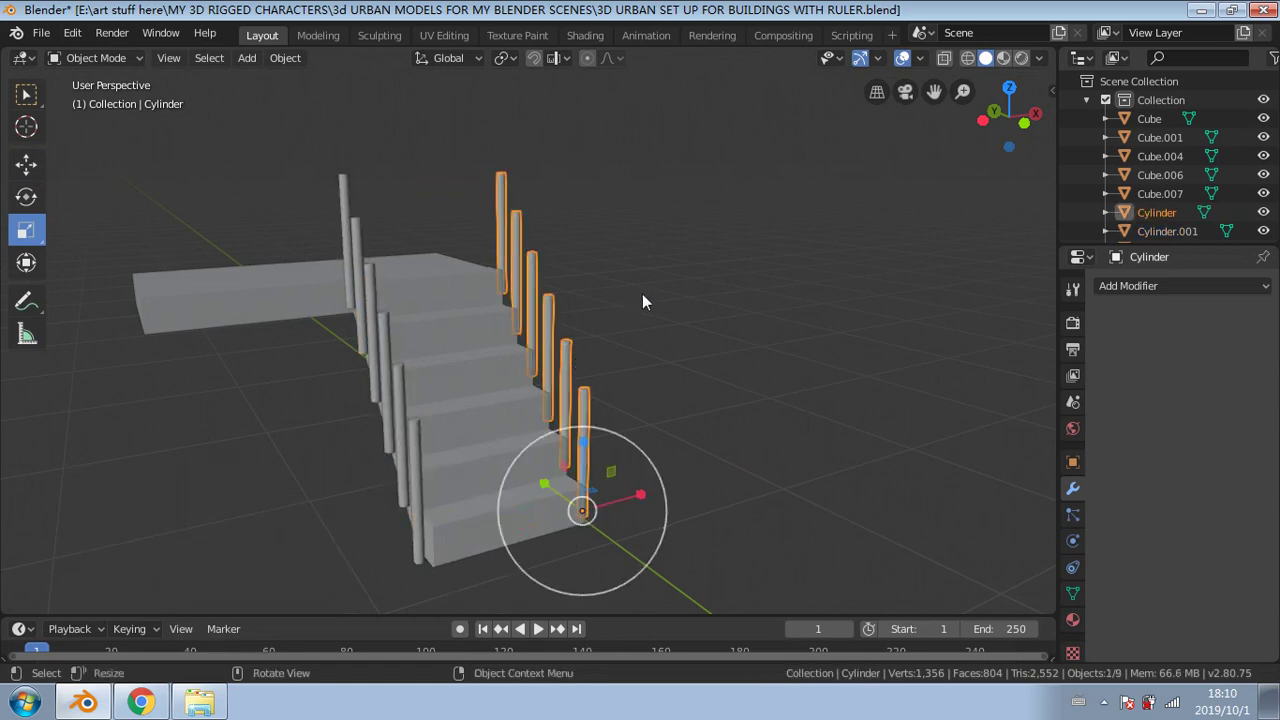
key("Delete")
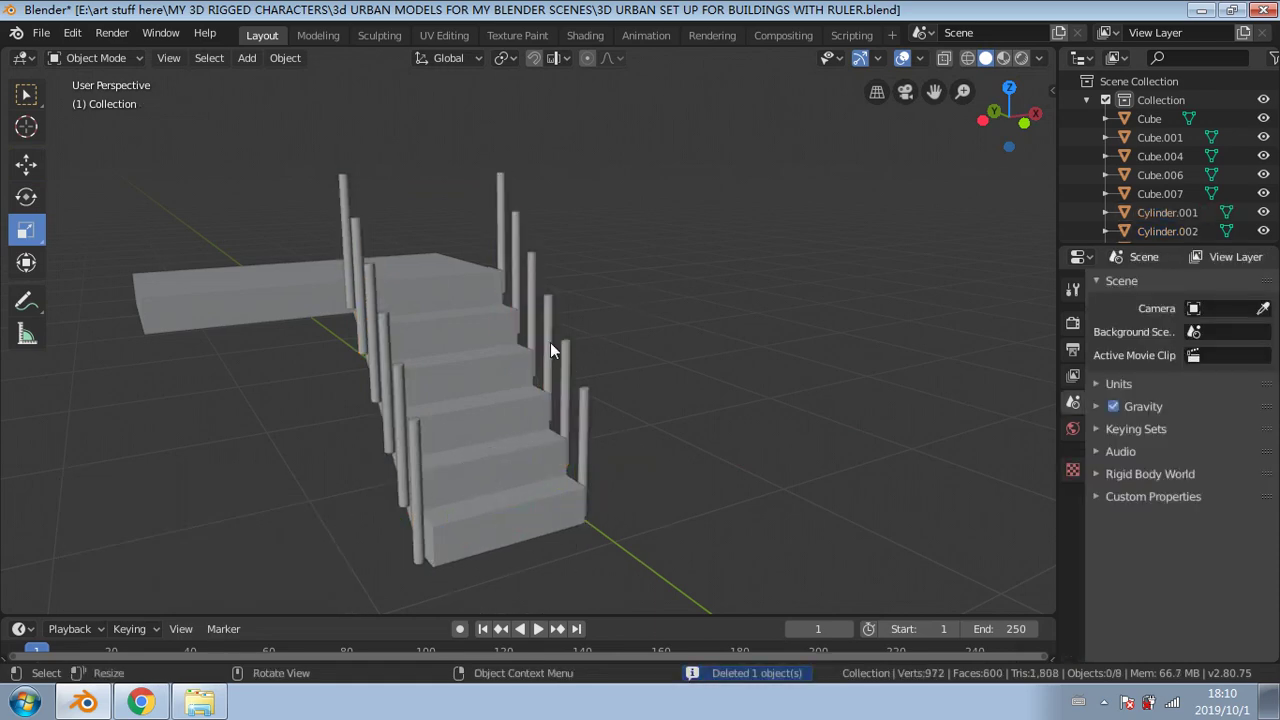
left_click(550, 342)
left_click(399, 409, "shift")
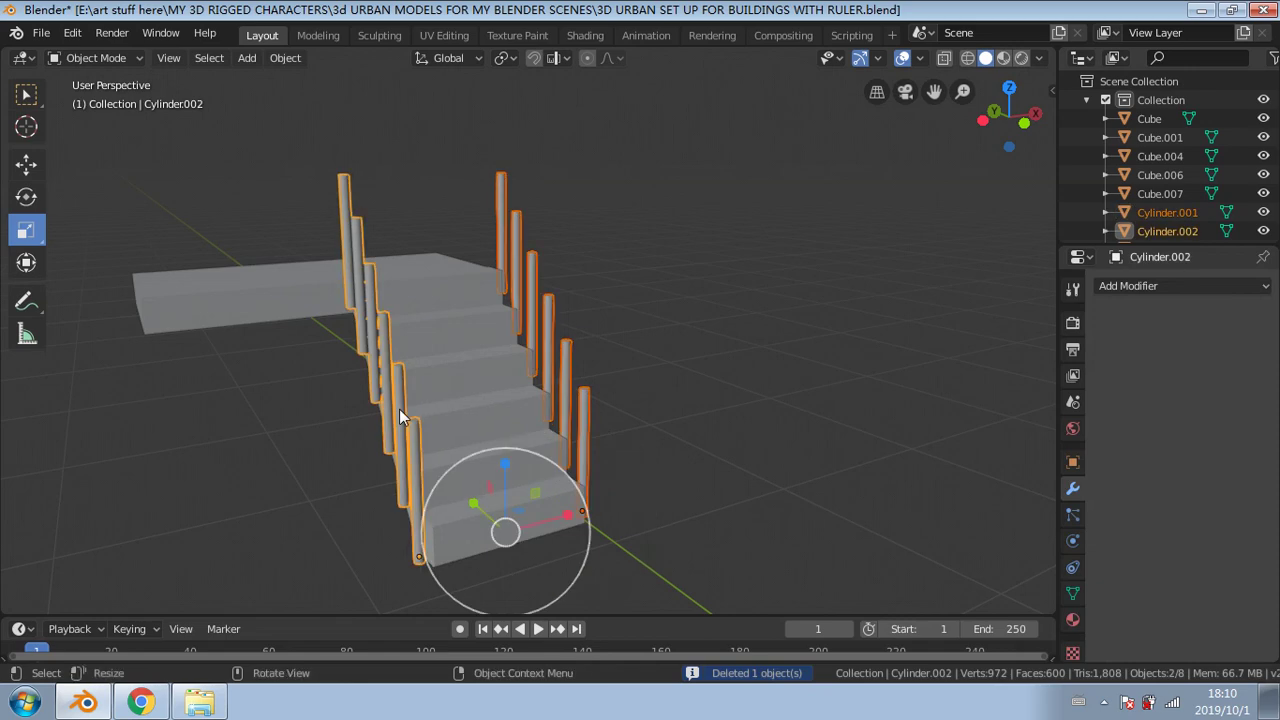
key("ctrl+j")
Step: Scale the joined posts along X to about 0.941 to bring the two rows closer together
key("s")
key("x")
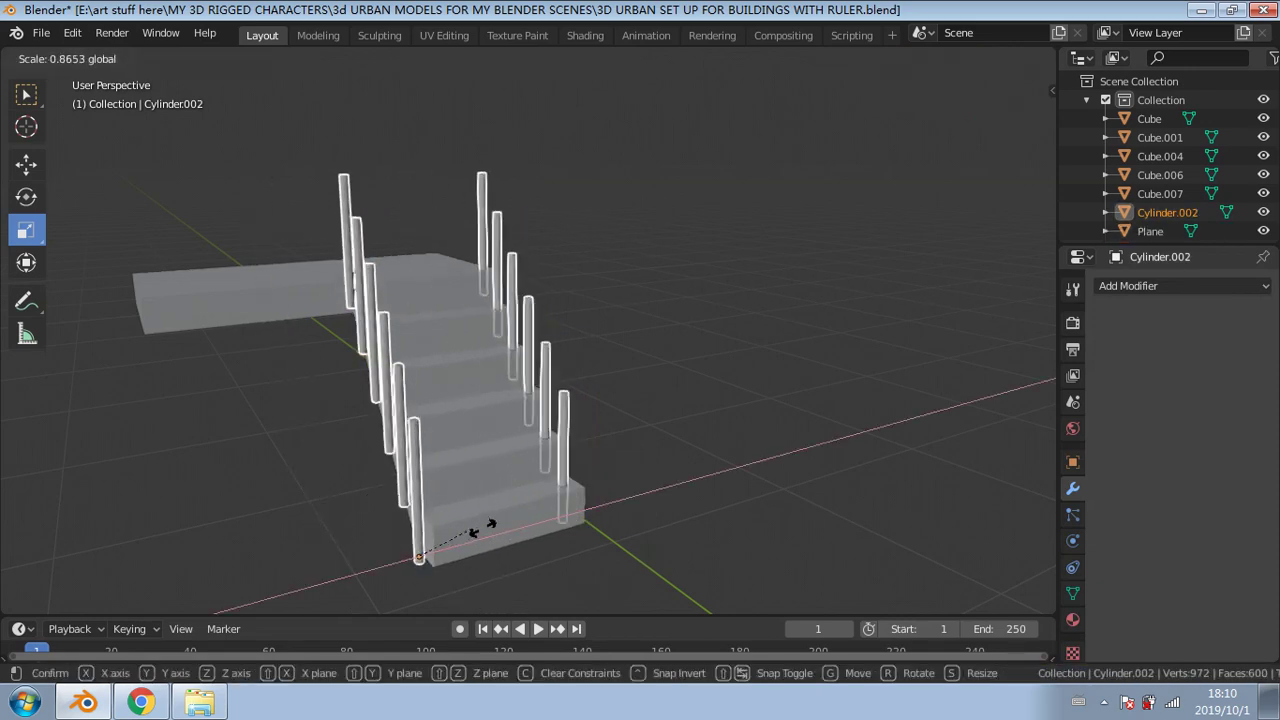
left_click(510, 515)
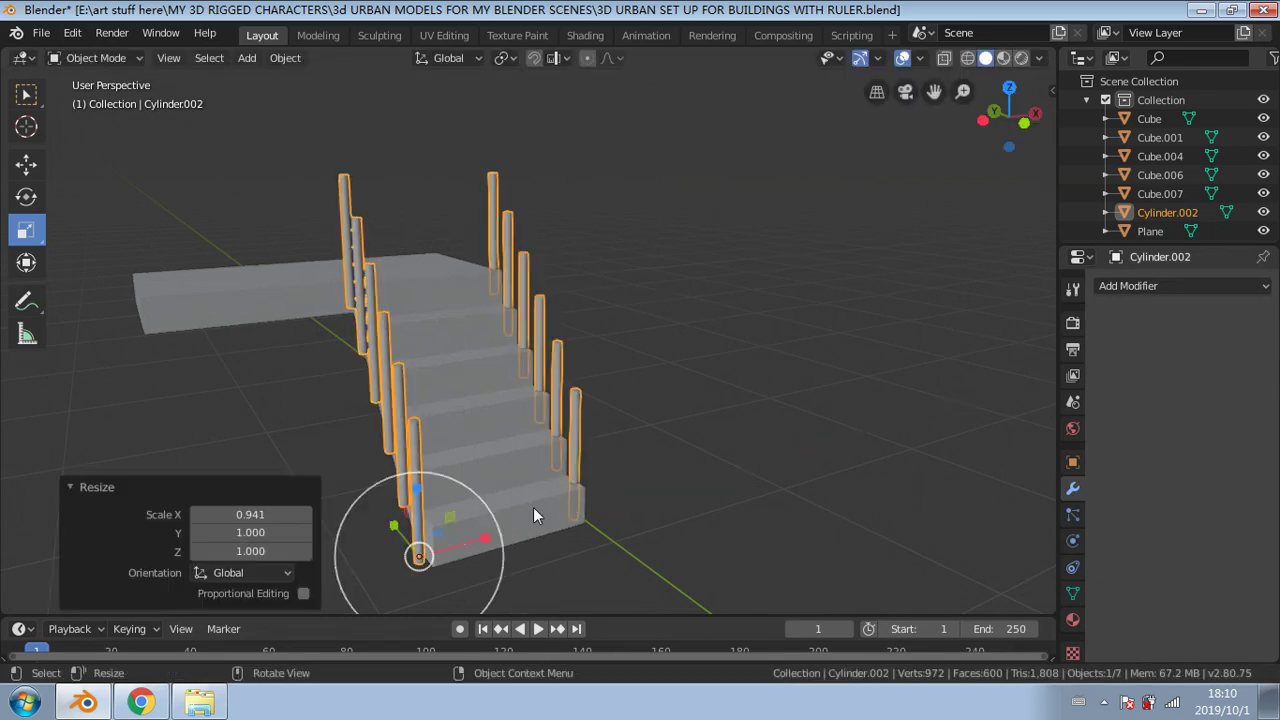
middle_click_drag(495, 516, 485, 515)
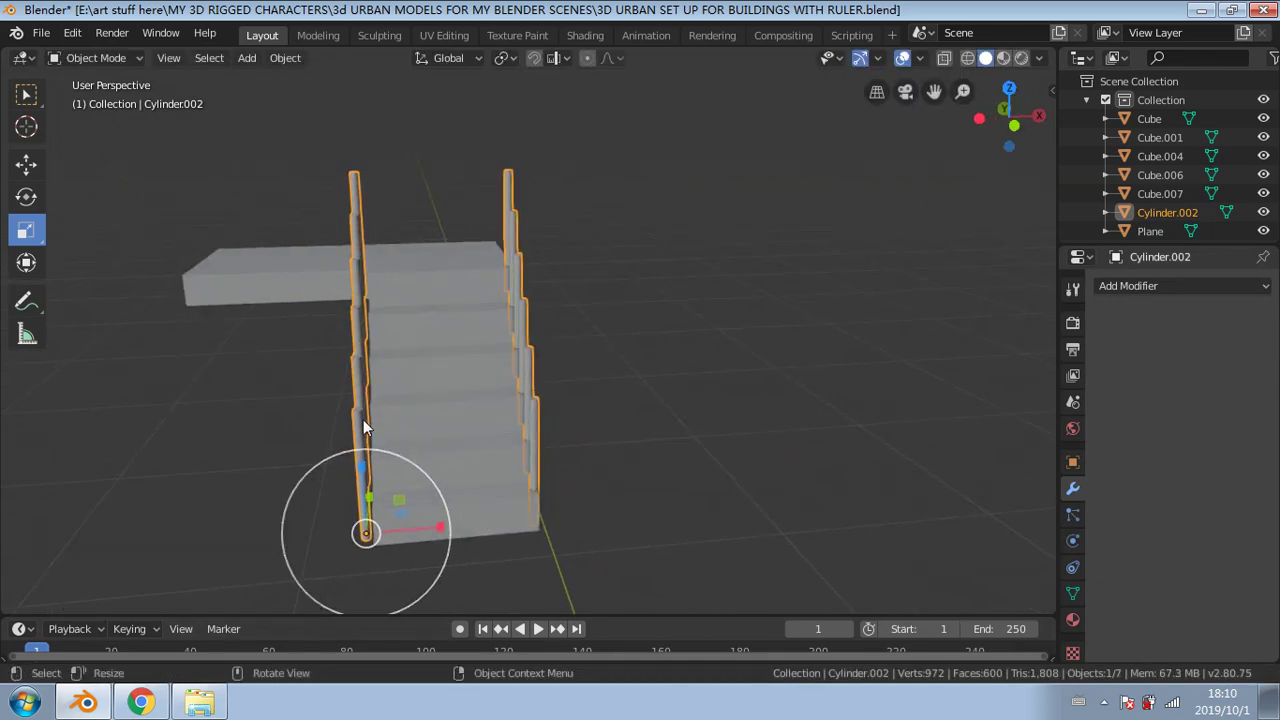
Step: Move the joined posts slightly along X and scale them to about 0.928 in X
left_click(26, 164)
mouse_move(433, 531)
left_mouse_down()
mouse_move(380, 532)
mouse_move(451, 536)
mouse_move(436, 529)
left_mouse_up()
left_click(26, 230)
mouse_move(472, 510)
middle_mouse_down()
mouse_move(490, 535)
mouse_move(628, 513)
mouse_move(463, 524)
middle_mouse_up()
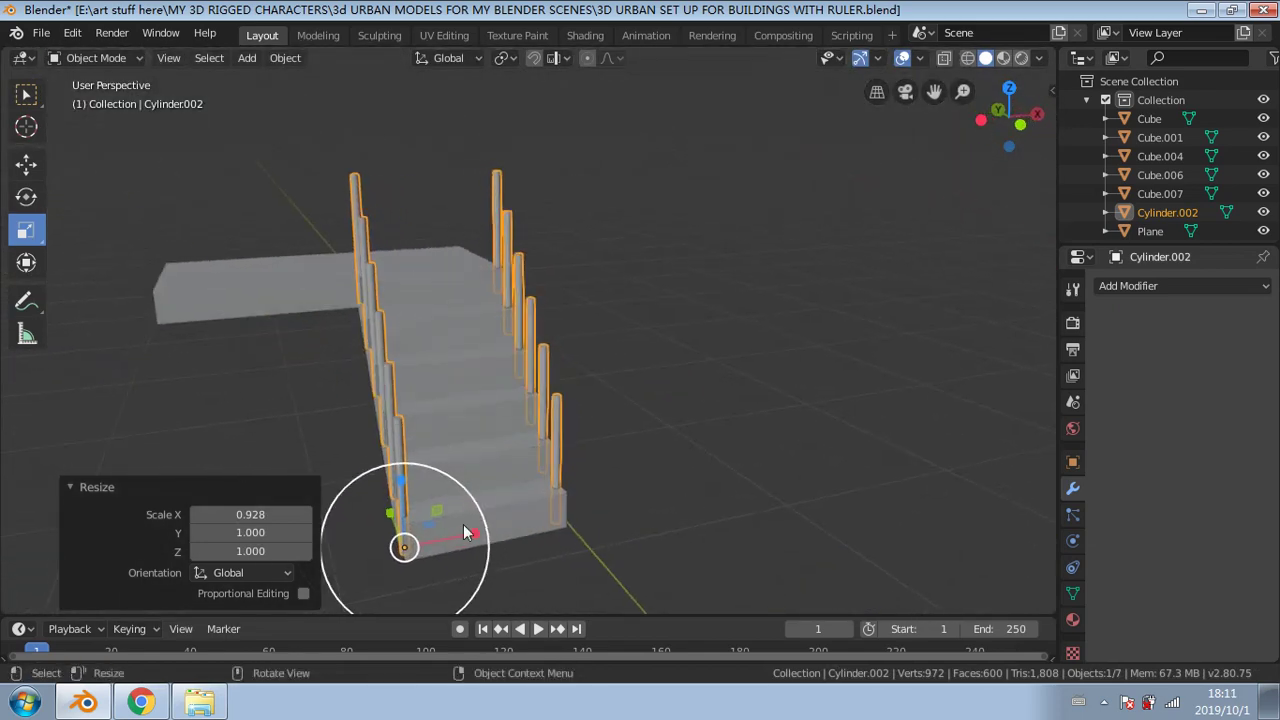
key("s")
key("Escape")
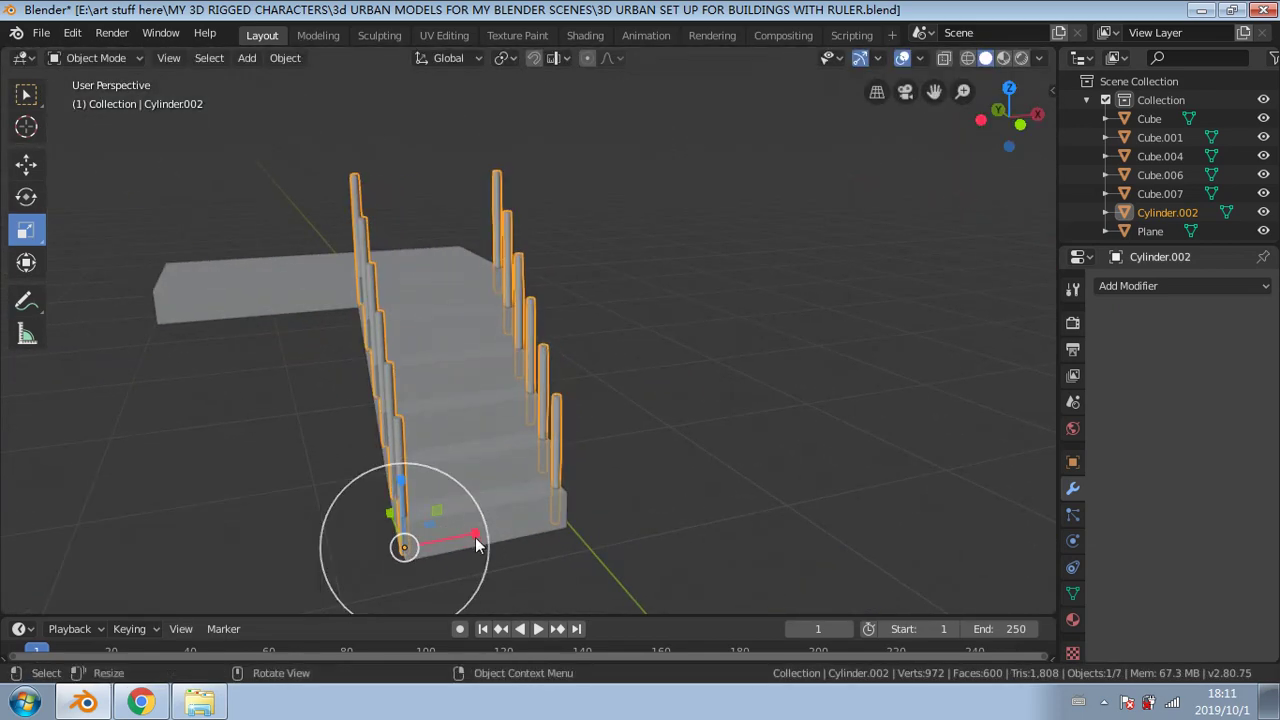
Step: Adjust the X scale of the joined posts and move them about 0.029 m along X
left_click_drag(471, 536, 480, 533)
left_click(26, 163)
middle_click_drag(486, 534, 101, 262)
Step: Fine-tune the joined posts along X with the Transform tool, including a shift of about -0.0036 m, to seat both rows on the steps
left_click(28, 262)
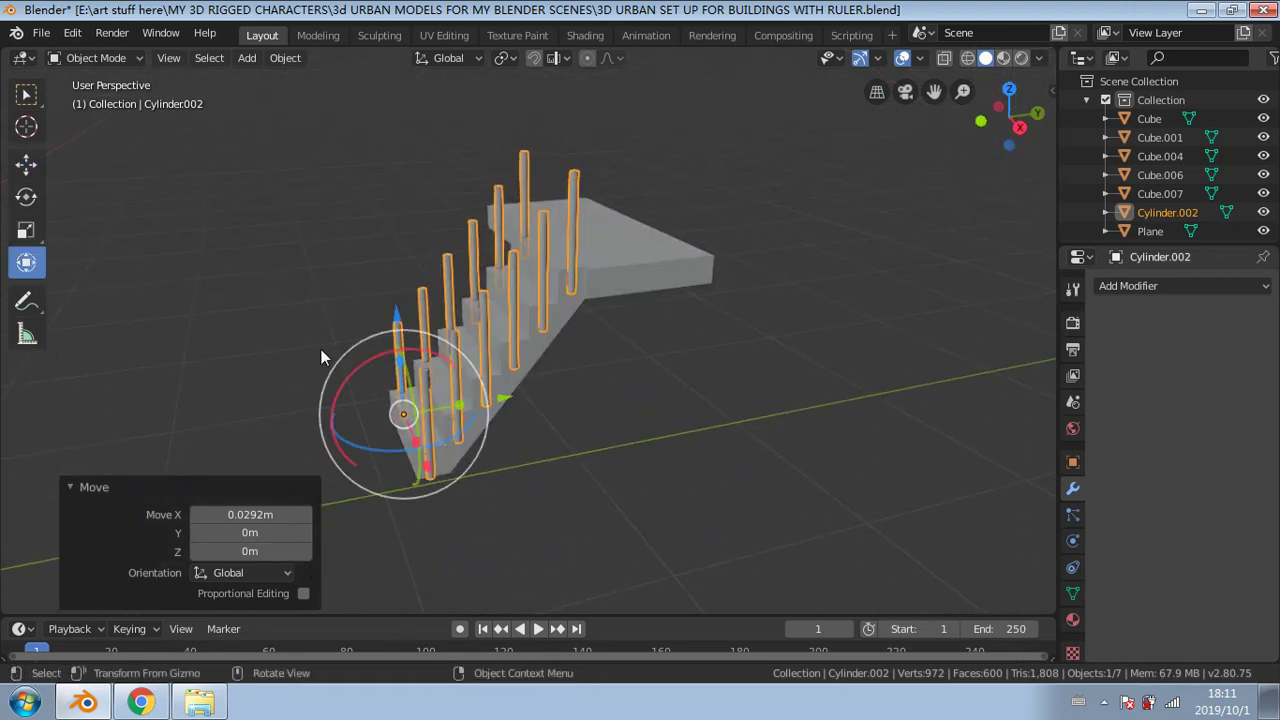
left_click_drag(426, 439, 416, 428)
scroll(450, 430, "up", 3)
middle_click_drag(581, 391, 437, 508)
middle_click_drag(210, 436, 334, 389, "shift")
left_click_drag(342, 467, 440, 460)
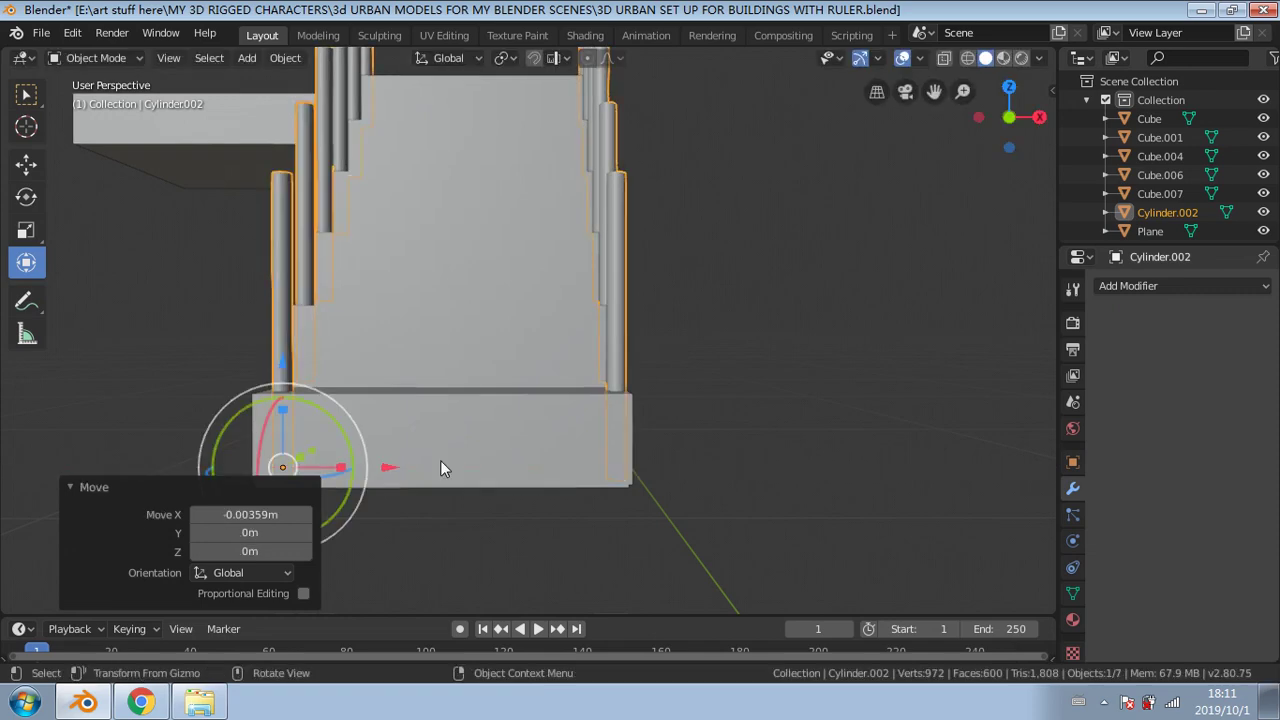
Step: Deselect the posts and examine their placement on the staircase from several sides
middle_click_drag(440, 460, 338, 414)
left_click(321, 414)
scroll(326, 414, "down", 2)
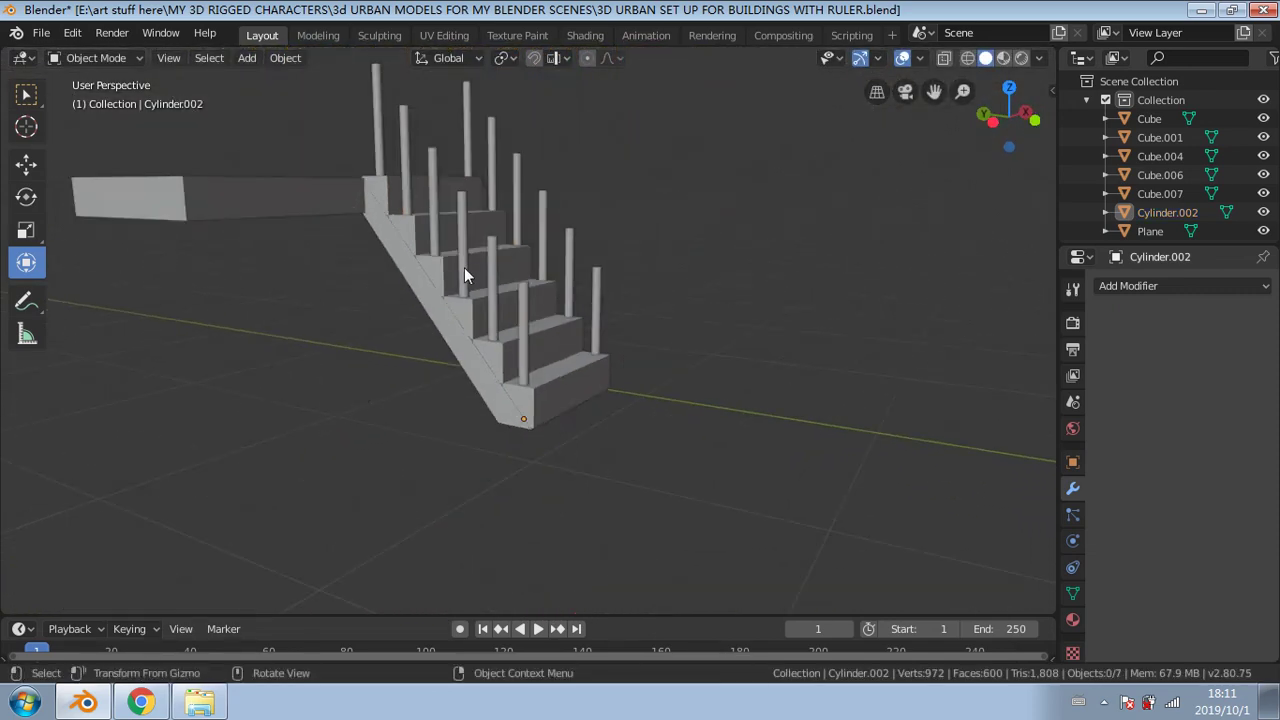
middle_click_drag(464, 270, 478, 382)
scroll(478, 382, "down", 2)
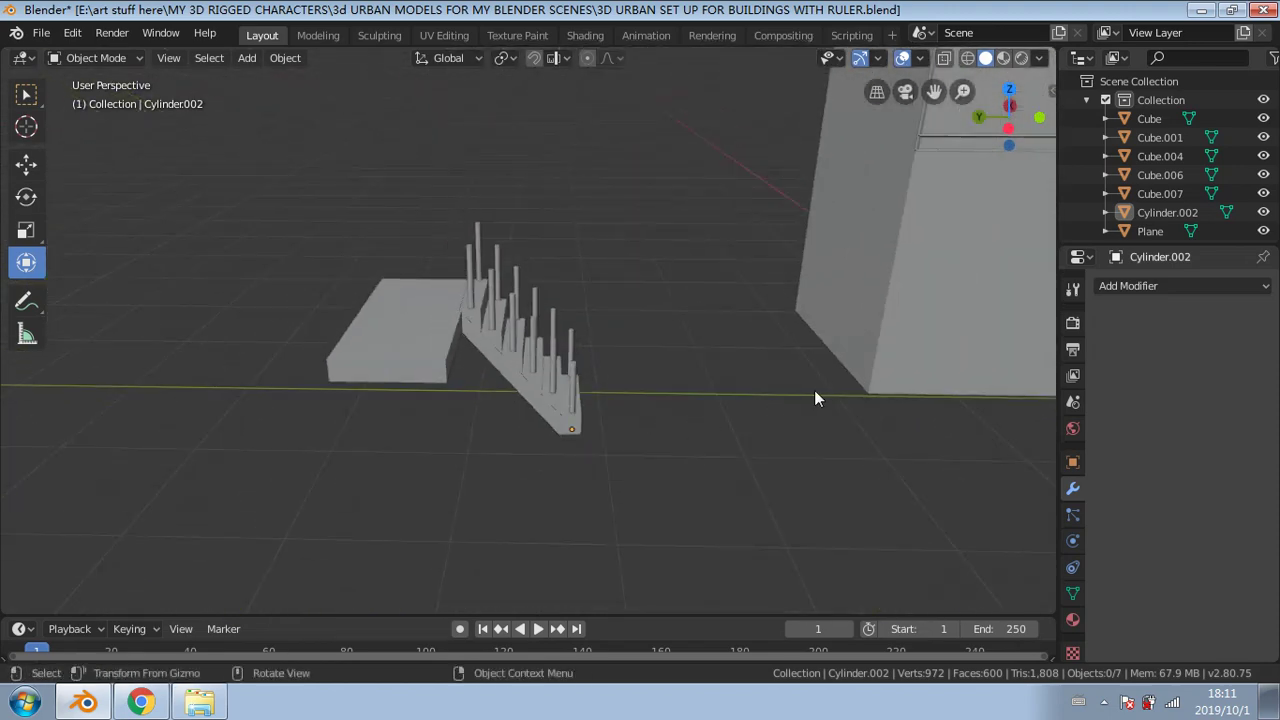
middle_click_drag(815, 398, 556, 346)
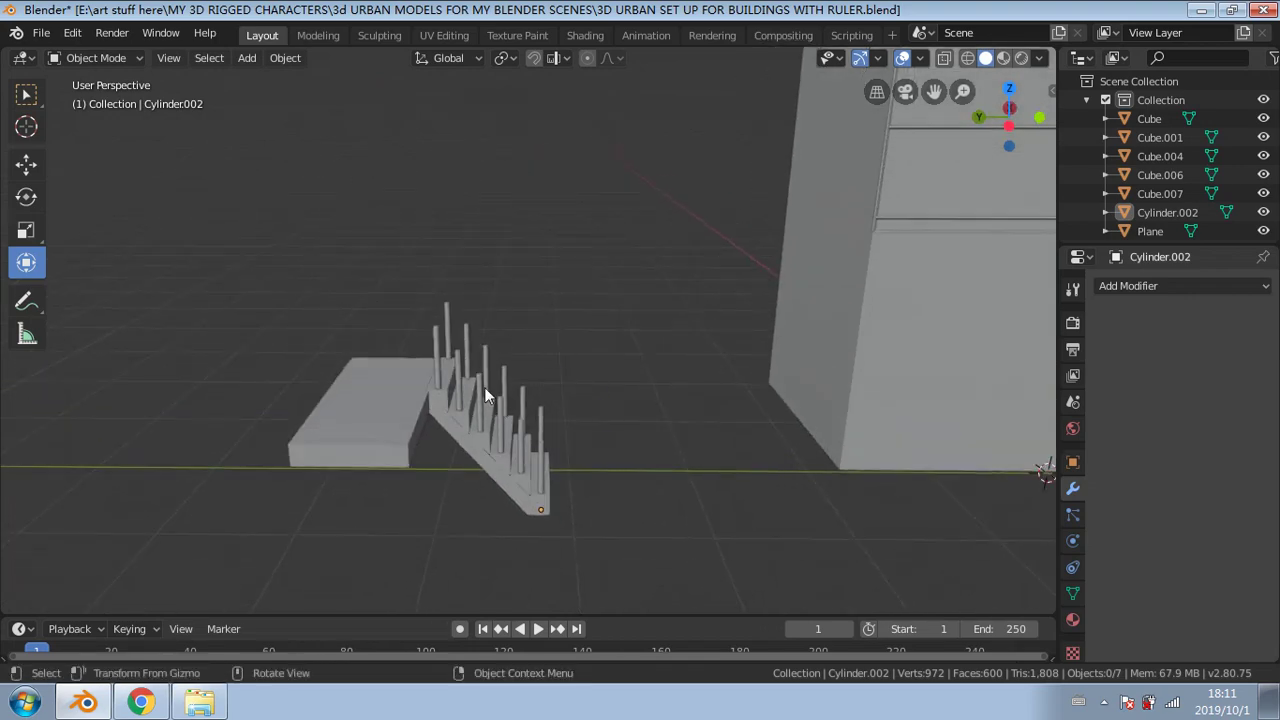